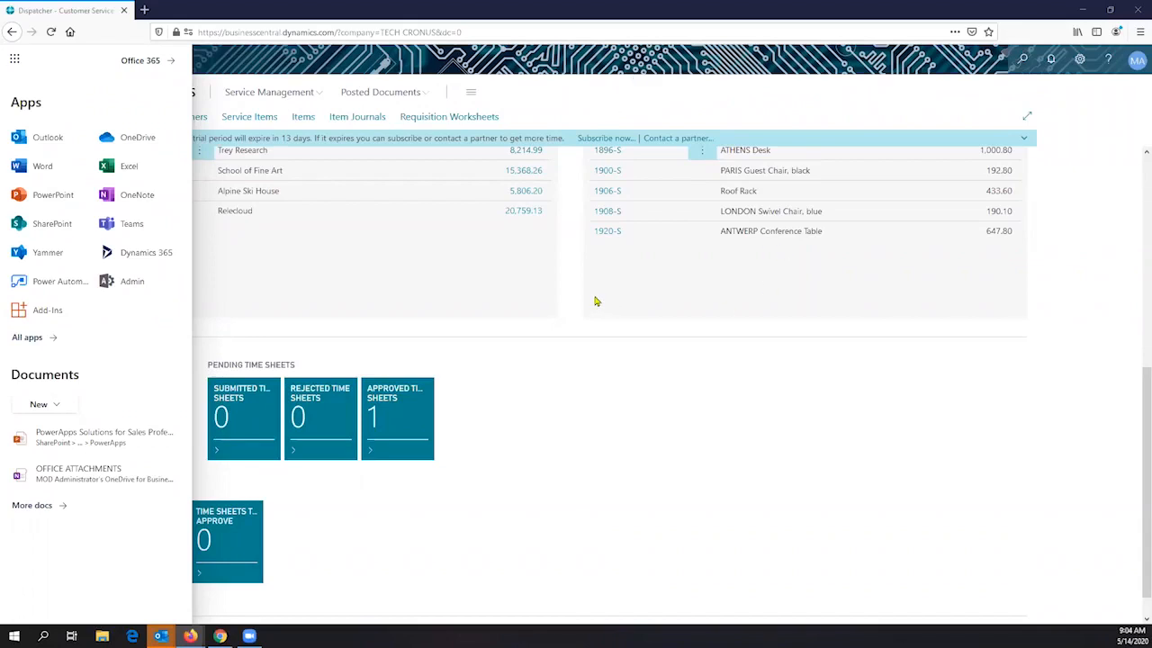
Step: Close the app launcher and return to the beginning of the Dispatcher home page
{"action": "left_click", "coordinate": [378, 297]}
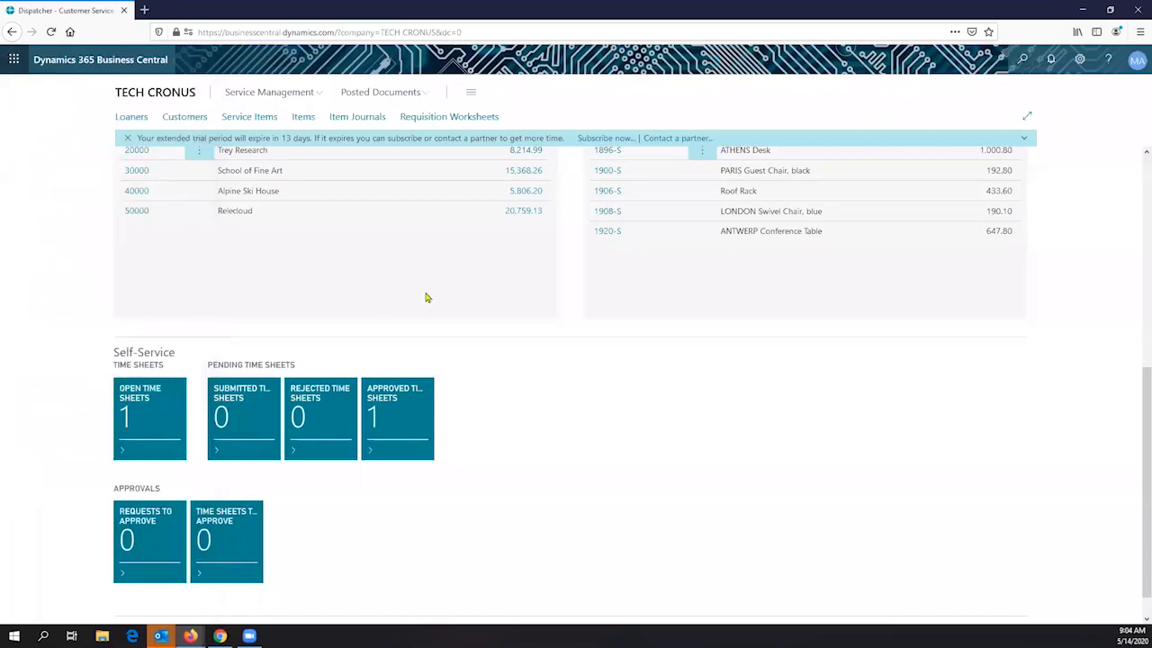
{"action": "scroll", "coordinate": [432, 234], "scroll_direction": "up", "scroll_amount": 2}
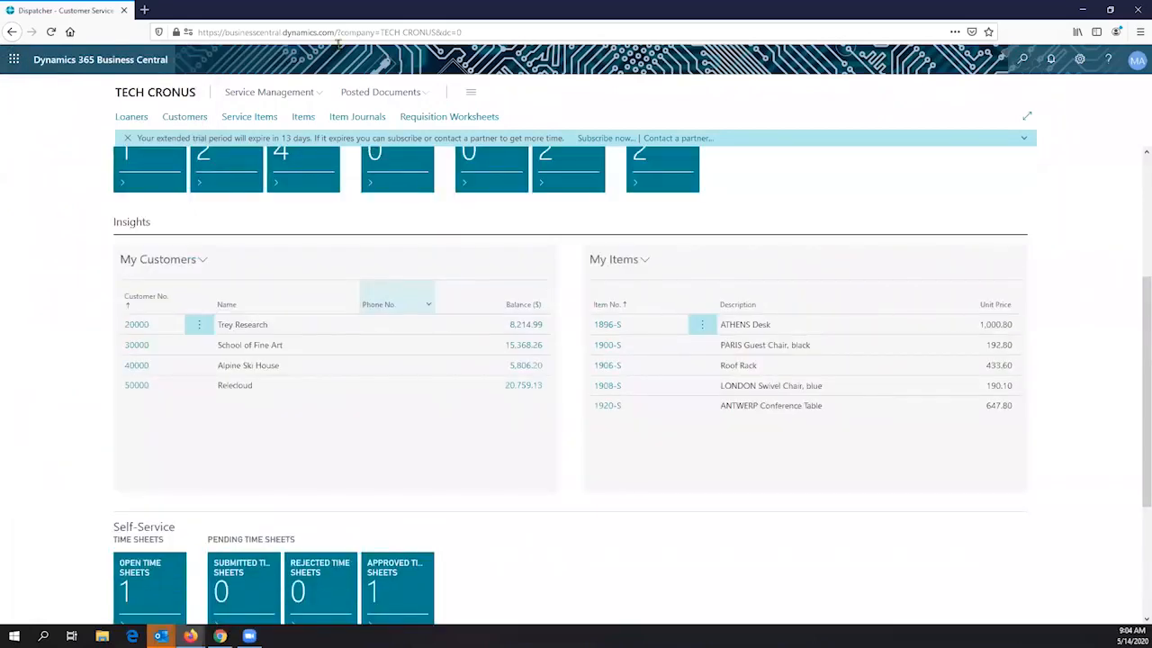
{"action": "scroll", "coordinate": [405, 27], "scroll_direction": "up", "scroll_amount": 3}
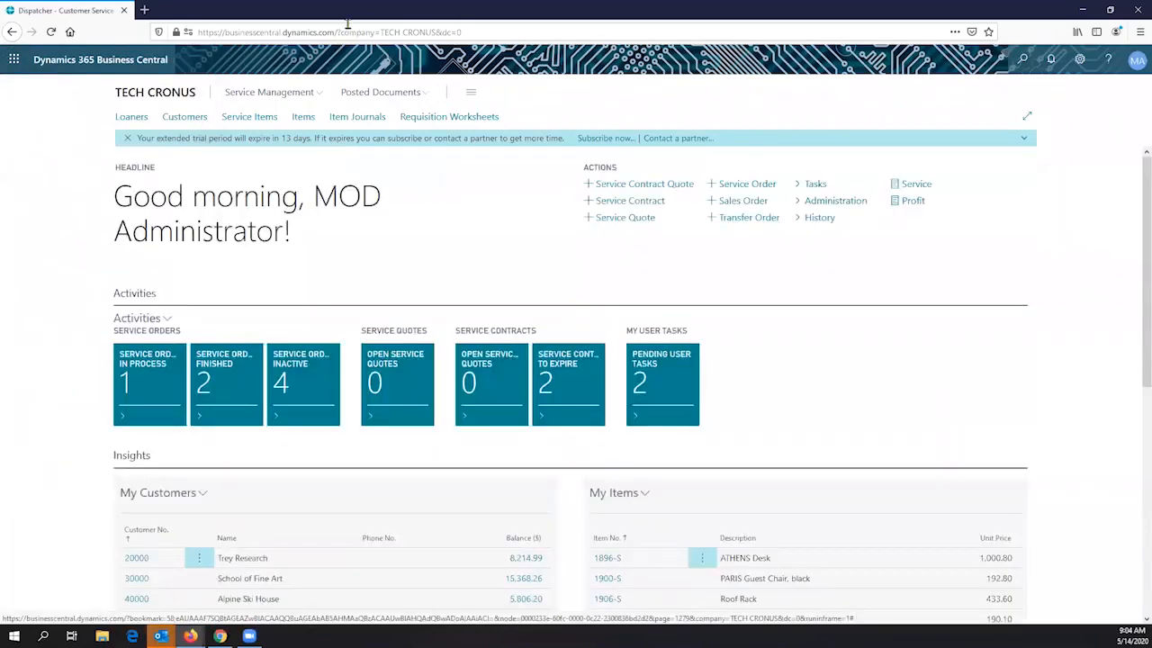
Step: Open a blank browser tab and return to the Business Central page
{"action": "left_click", "coordinate": [232, 33]}
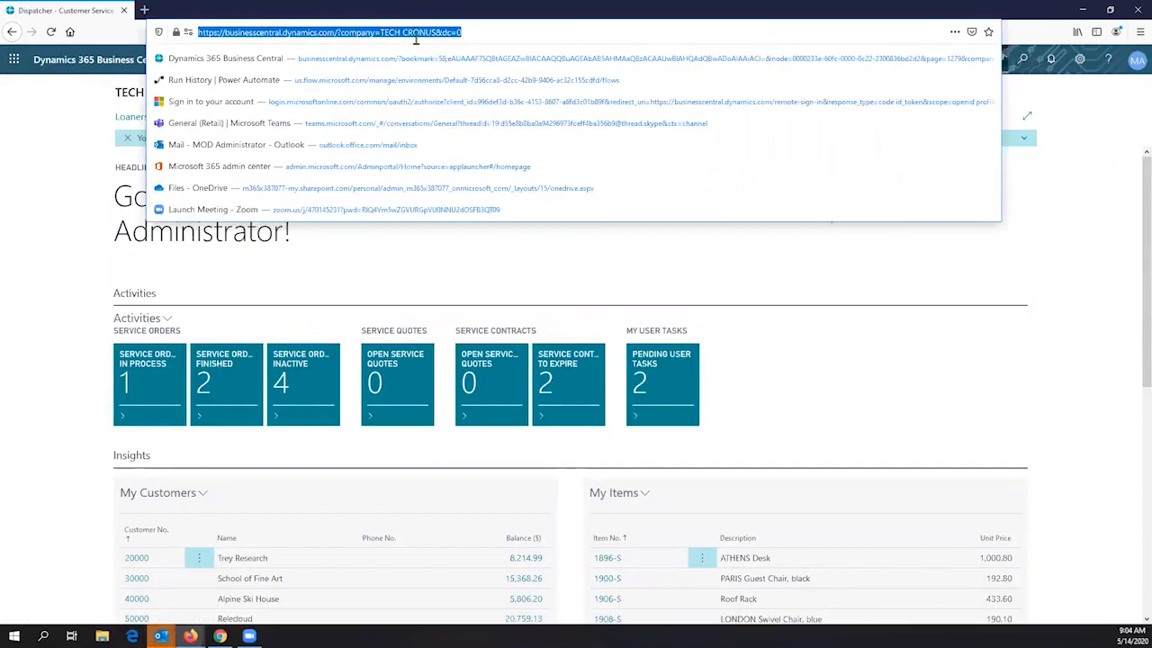
{"action": "left_click", "coordinate": [144, 47]}
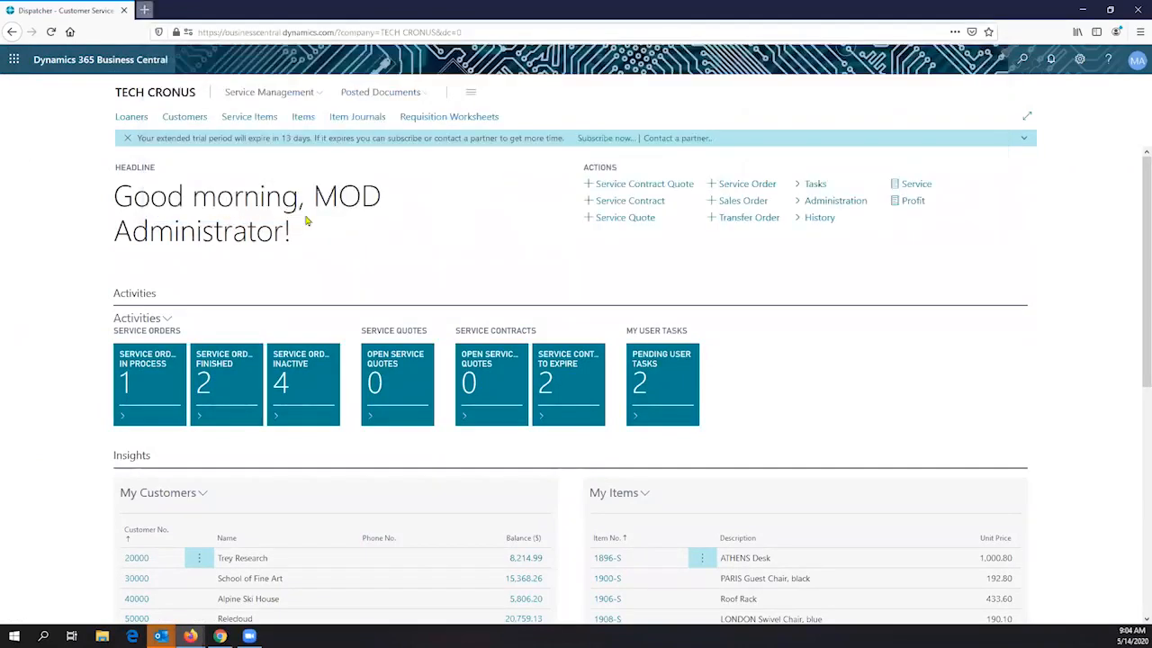
{"action": "key", "text": "ctrl+t"}
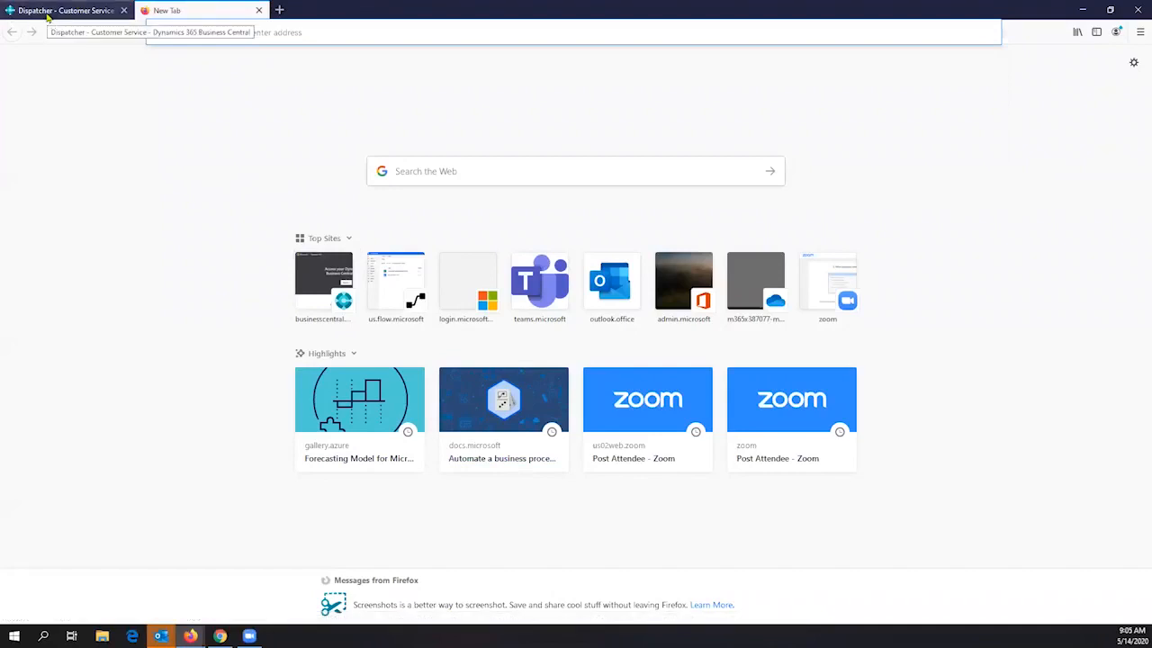
{"action": "key", "text": "ctrl+shift+Tab"}
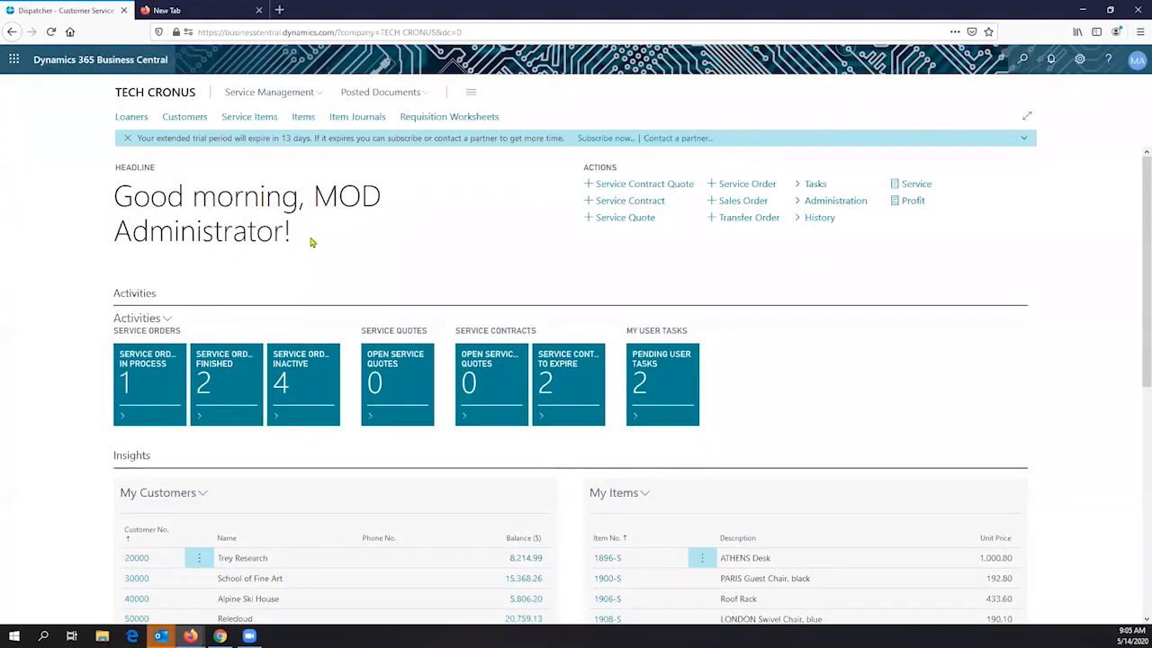
Step: Examine the home page's headline, service order, quote and contract activities, customer and item insights, and self-service time sheets
{"action": "left_click_drag", "start_coordinate": [291, 230], "coordinate": [116, 168]}
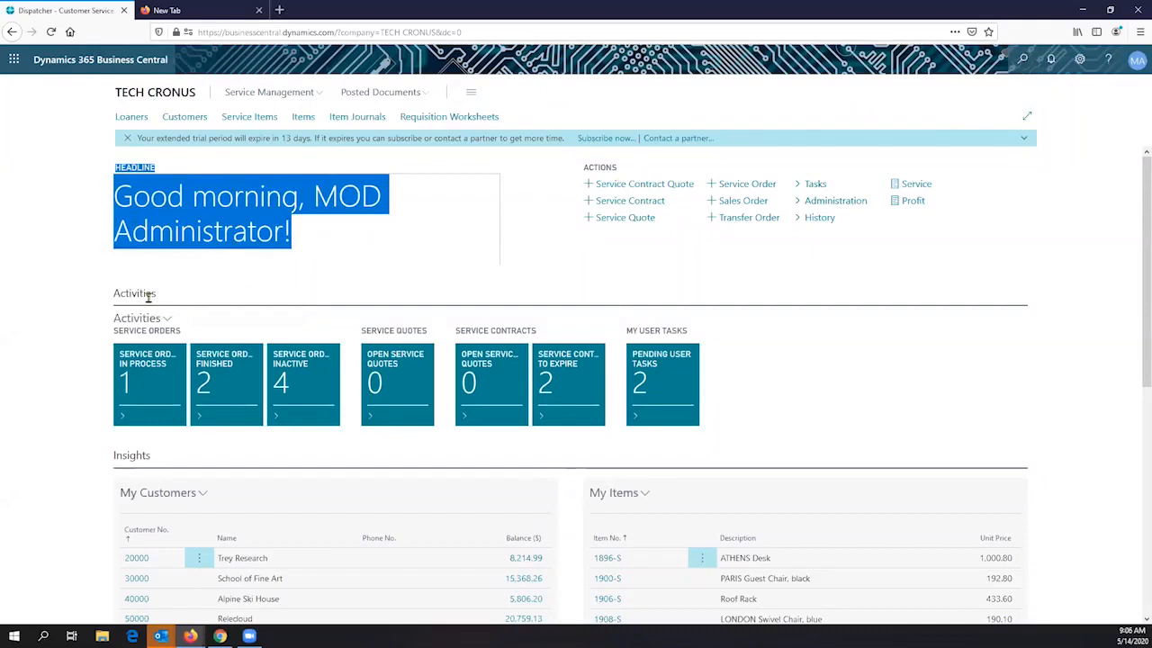
{"action": "left_click_drag", "start_coordinate": [113, 330], "coordinate": [181, 331]}
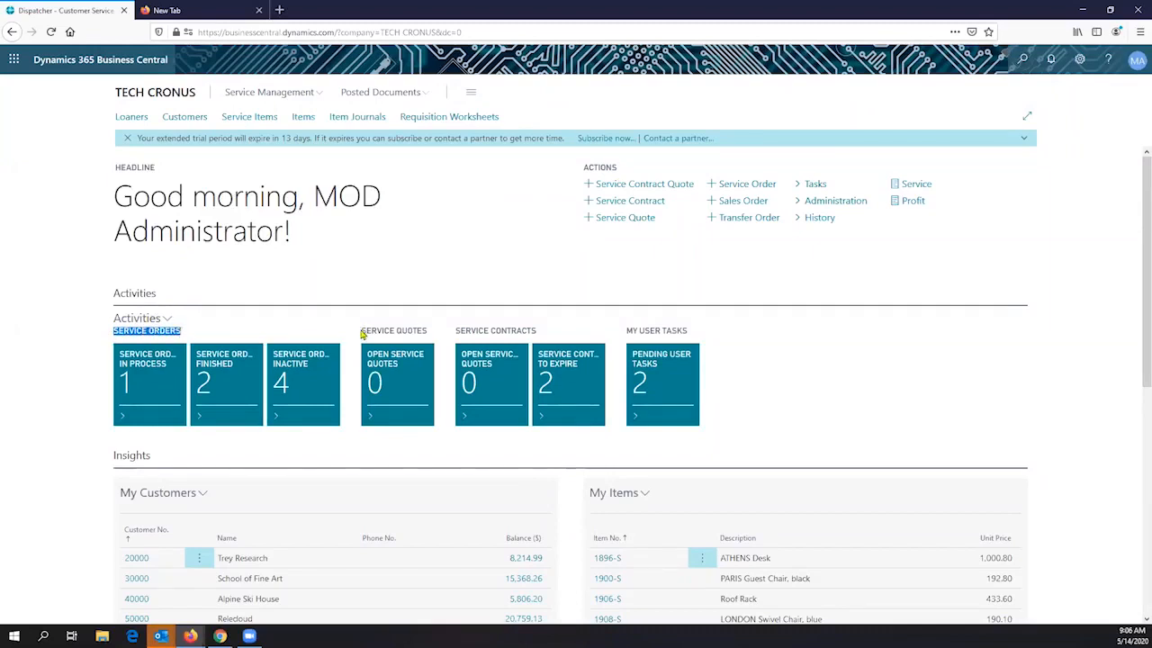
{"action": "left_click_drag", "start_coordinate": [362, 334], "coordinate": [528, 331]}
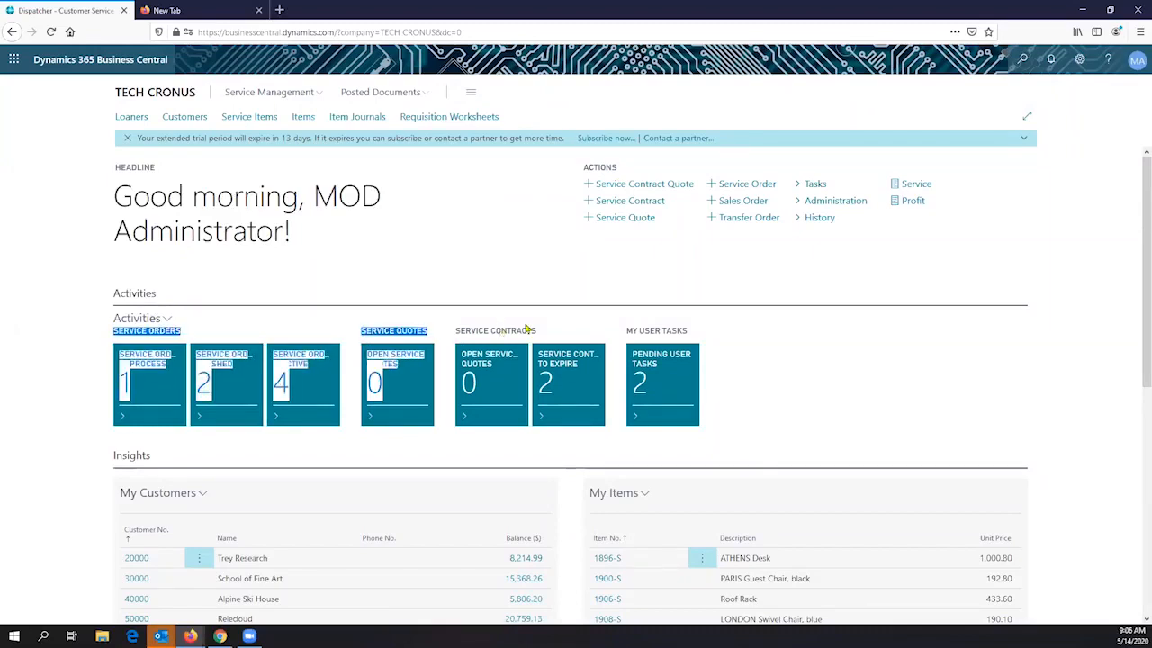
{"action": "triple_click", "coordinate": [539, 330]}
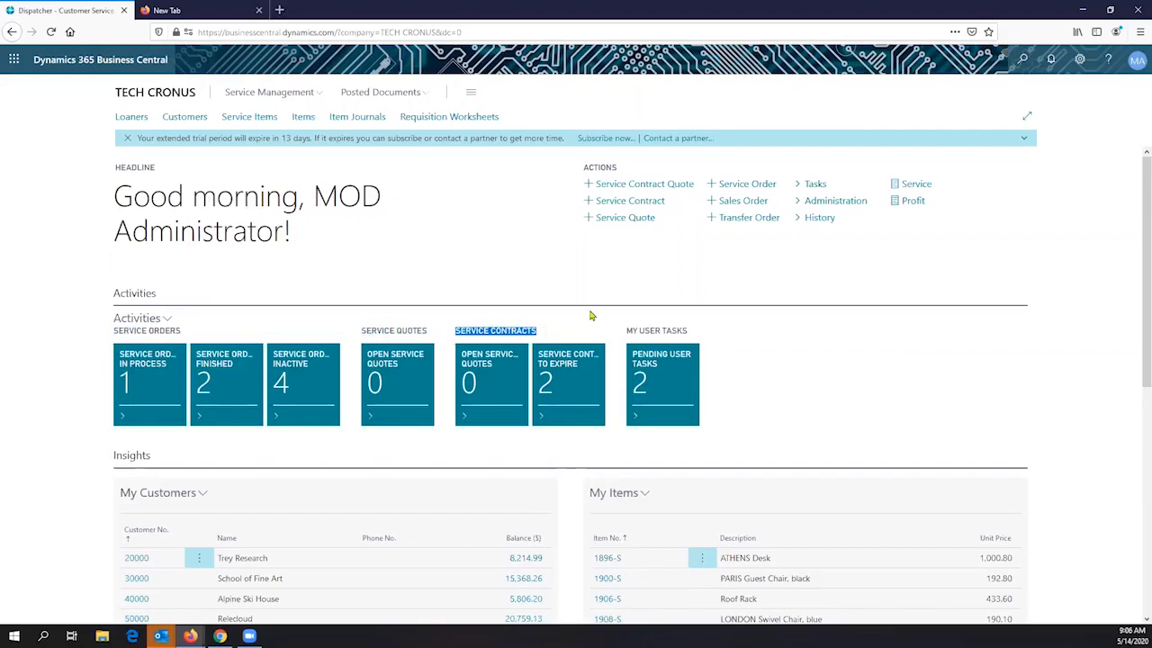
{"action": "scroll", "coordinate": [591, 315], "scroll_direction": "down", "scroll_amount": 3}
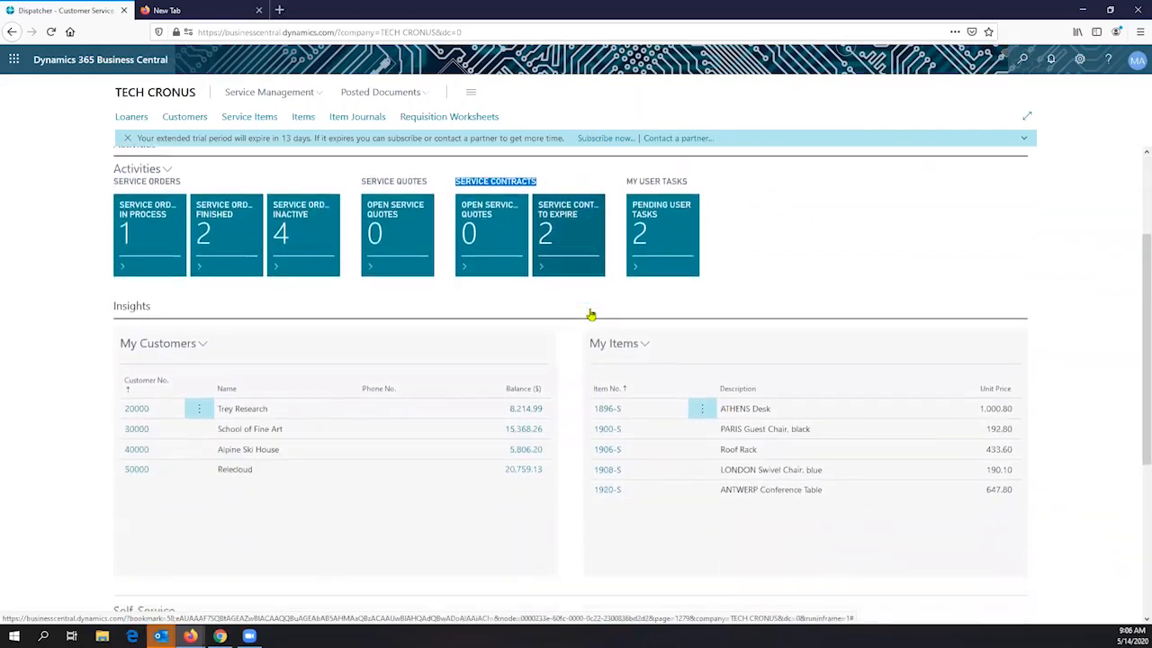
{"action": "scroll", "coordinate": [591, 315], "scroll_direction": "down", "scroll_amount": 4}
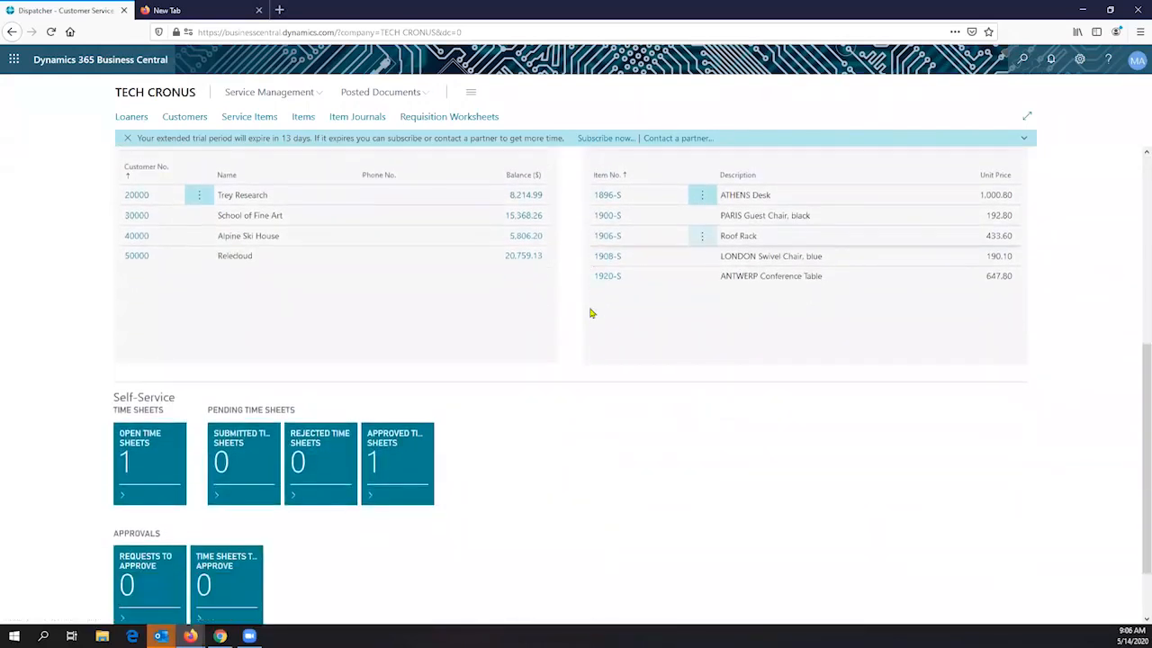
{"action": "scroll", "coordinate": [591, 315], "scroll_direction": "down", "scroll_amount": 2}
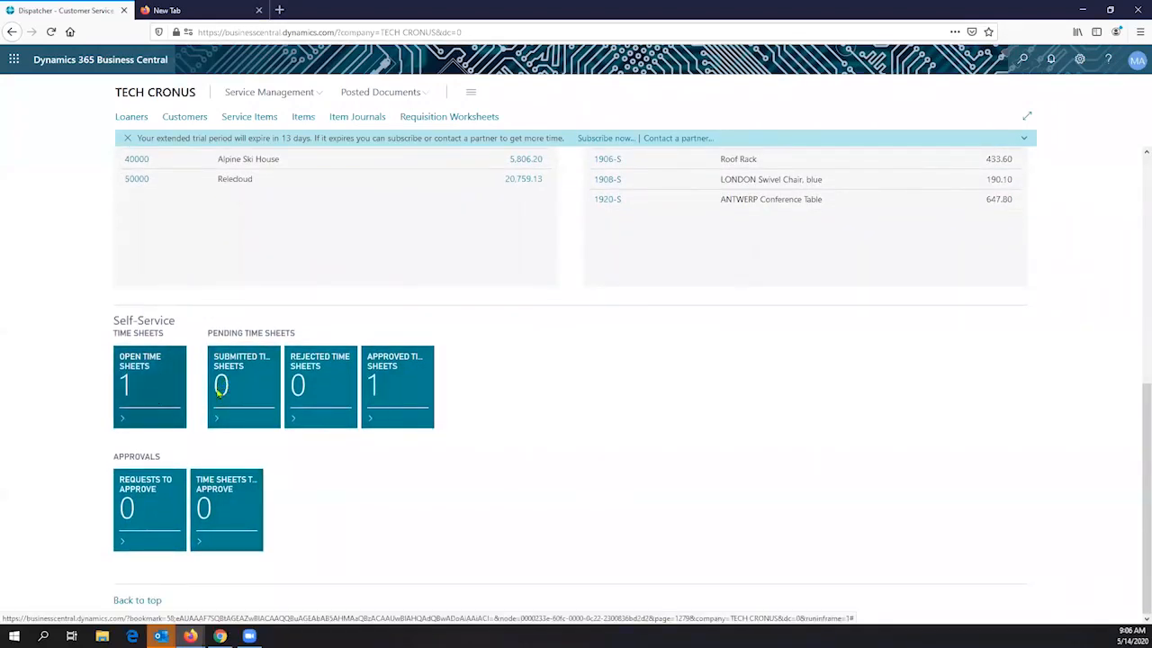
{"action": "scroll", "coordinate": [658, 382], "scroll_direction": "up", "scroll_amount": 3}
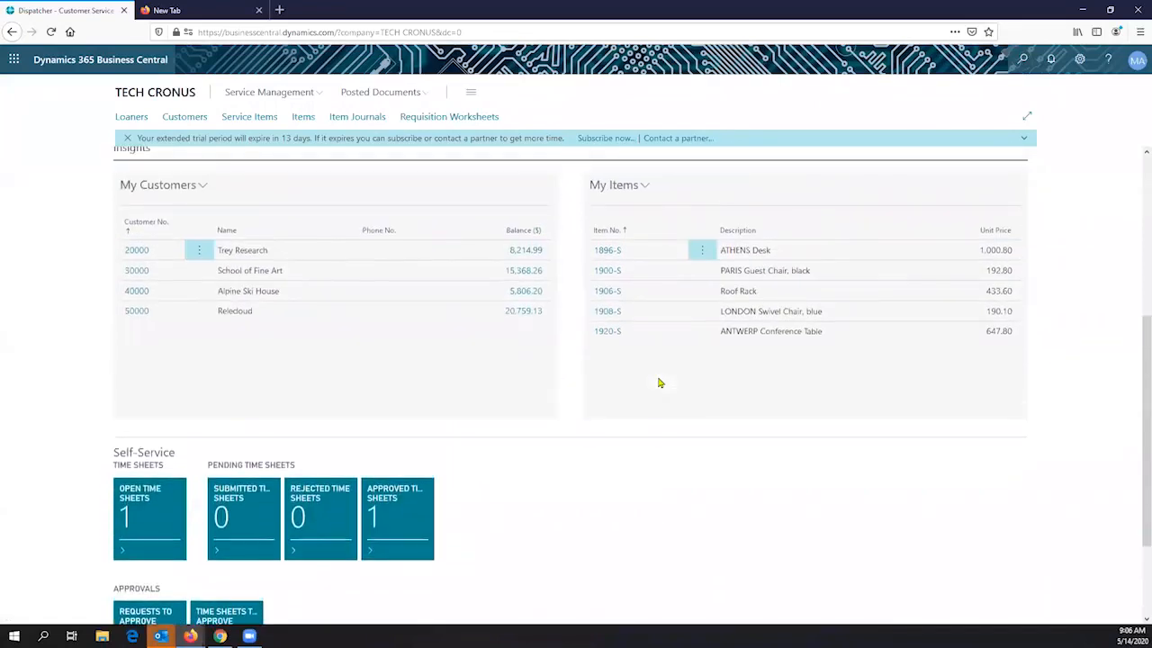
{"action": "scroll", "coordinate": [658, 383], "scroll_direction": "up", "scroll_amount": 7}
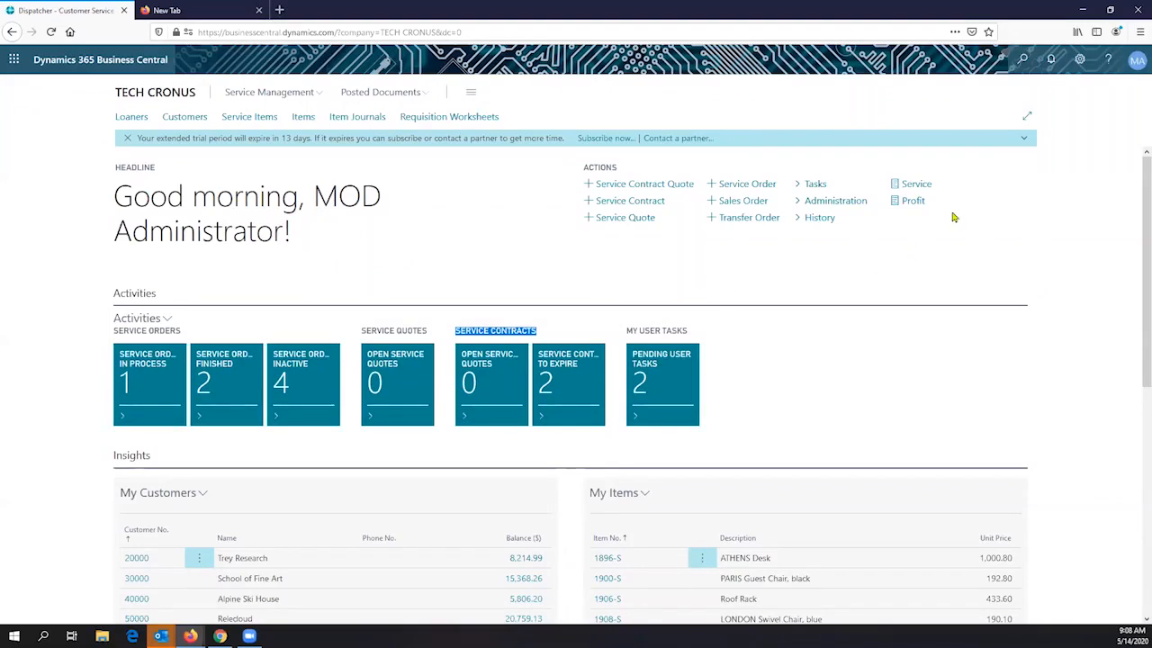
Step: Open the Service Items list and review the serial numbers of the BUYPOWER Gaming Desktop PC entries
{"action": "left_click", "coordinate": [1023, 62]}
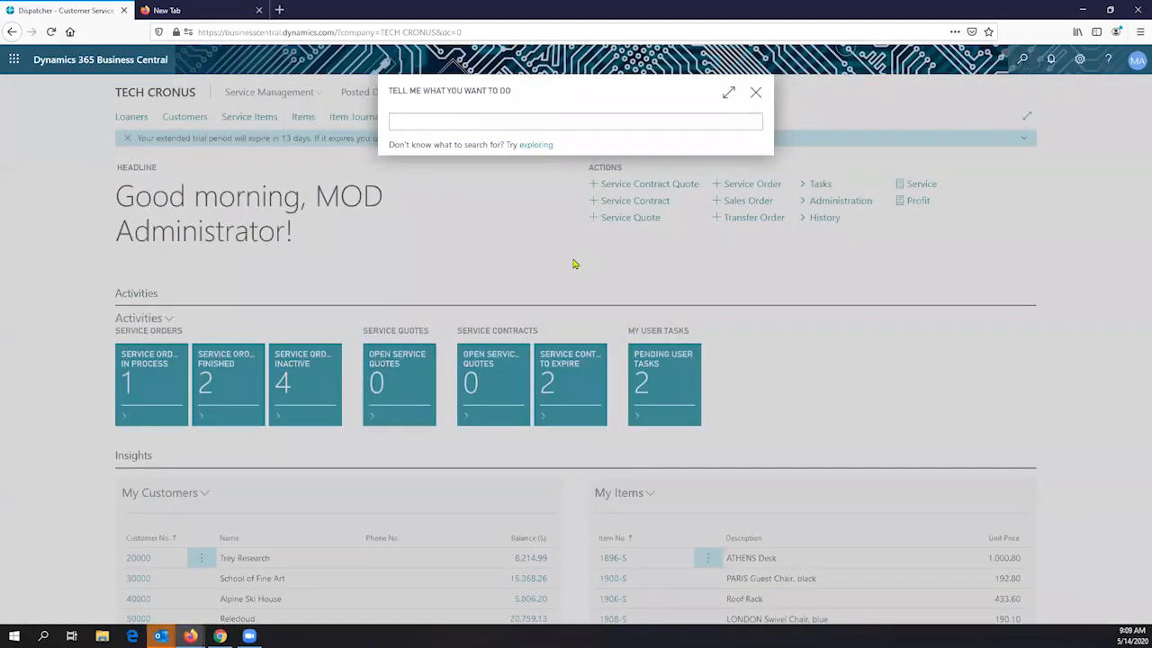
{"action": "left_click", "coordinate": [756, 92]}
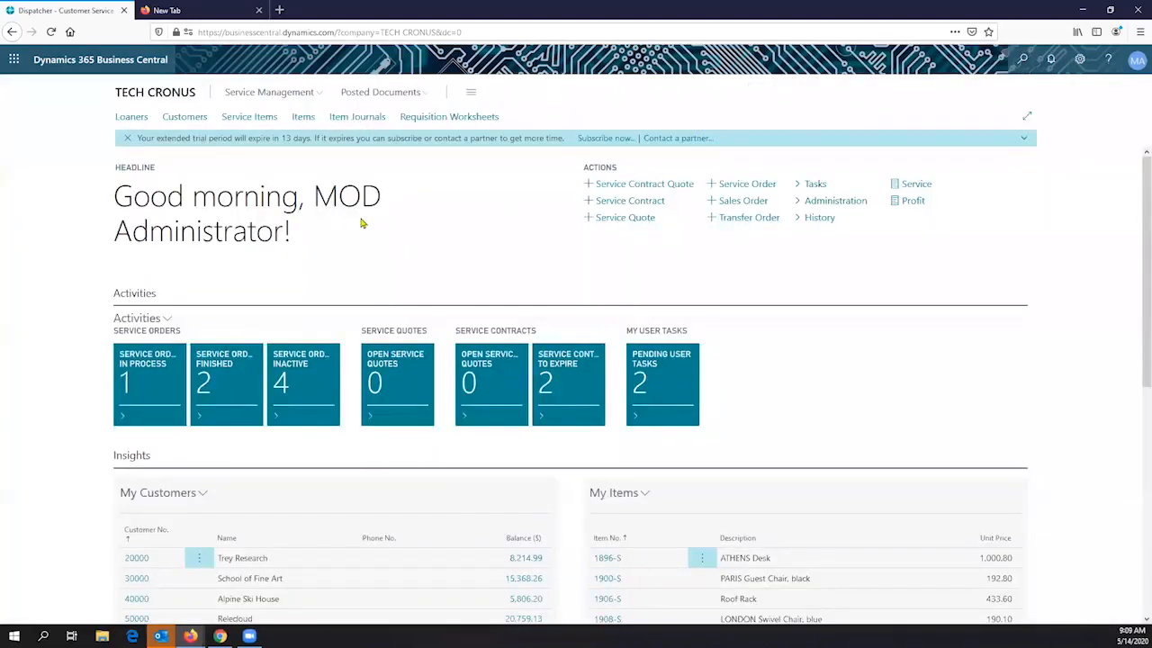
{"action": "left_click", "coordinate": [249, 118]}
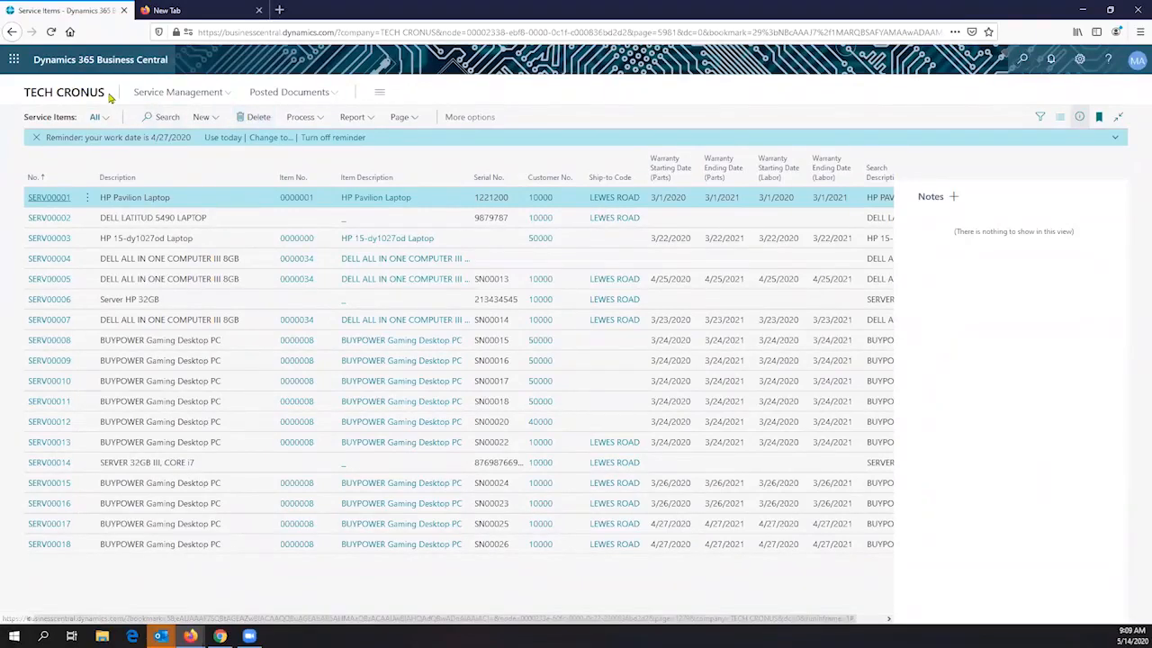
{"action": "left_click_drag", "start_coordinate": [106, 97], "coordinate": [31, 130]}
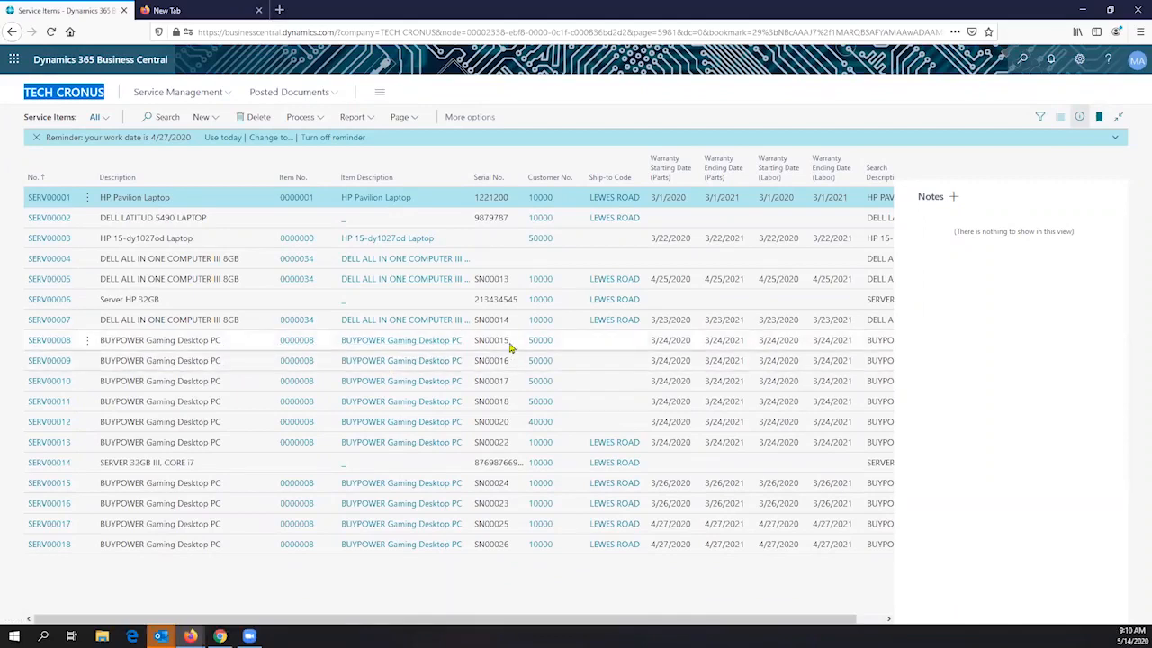
{"action": "left_click_drag", "start_coordinate": [510, 340], "coordinate": [491, 363]}
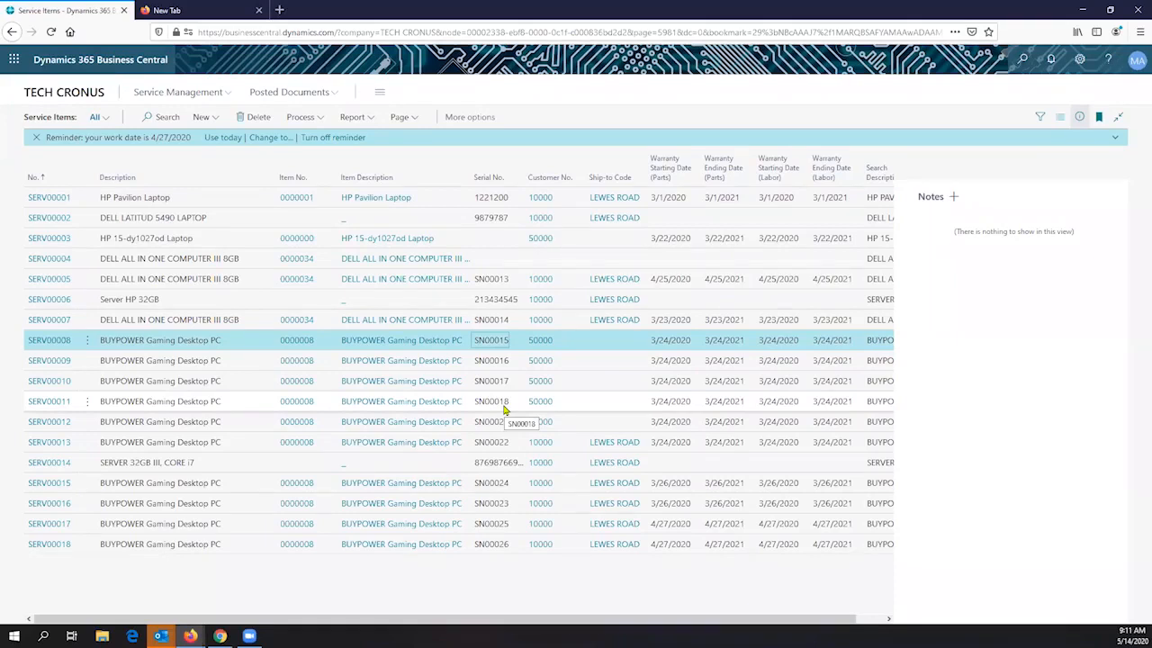
Step: Search for "items" and open the Items list page
{"action": "left_click", "coordinate": [1021, 61]}
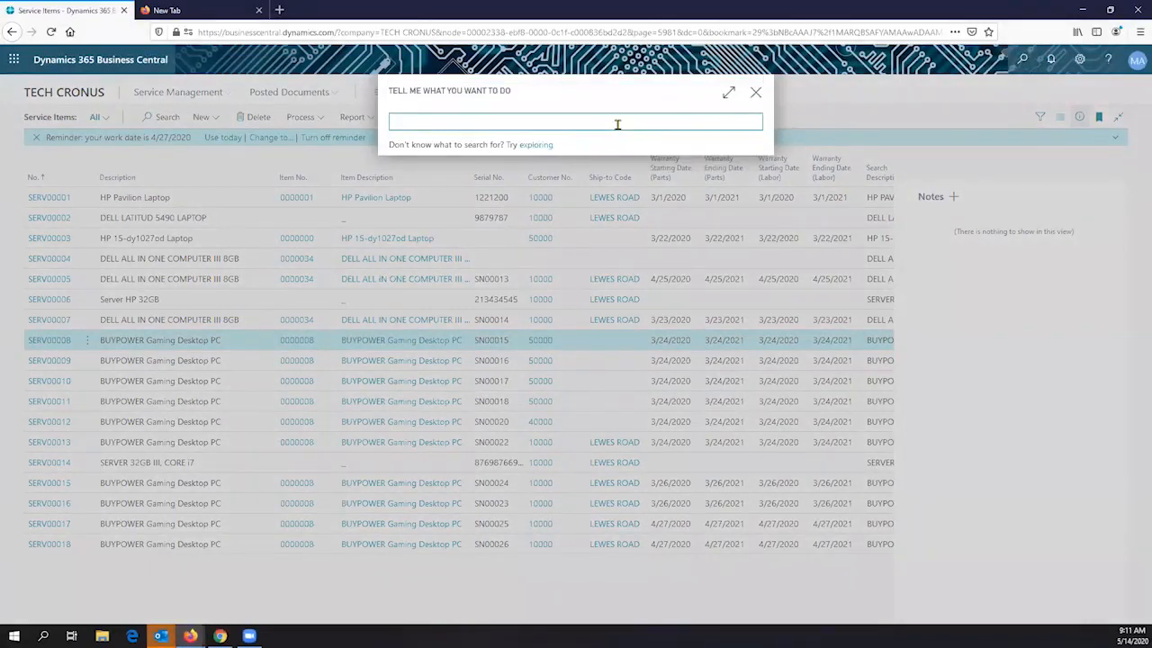
{"action": "type", "text": "items"}
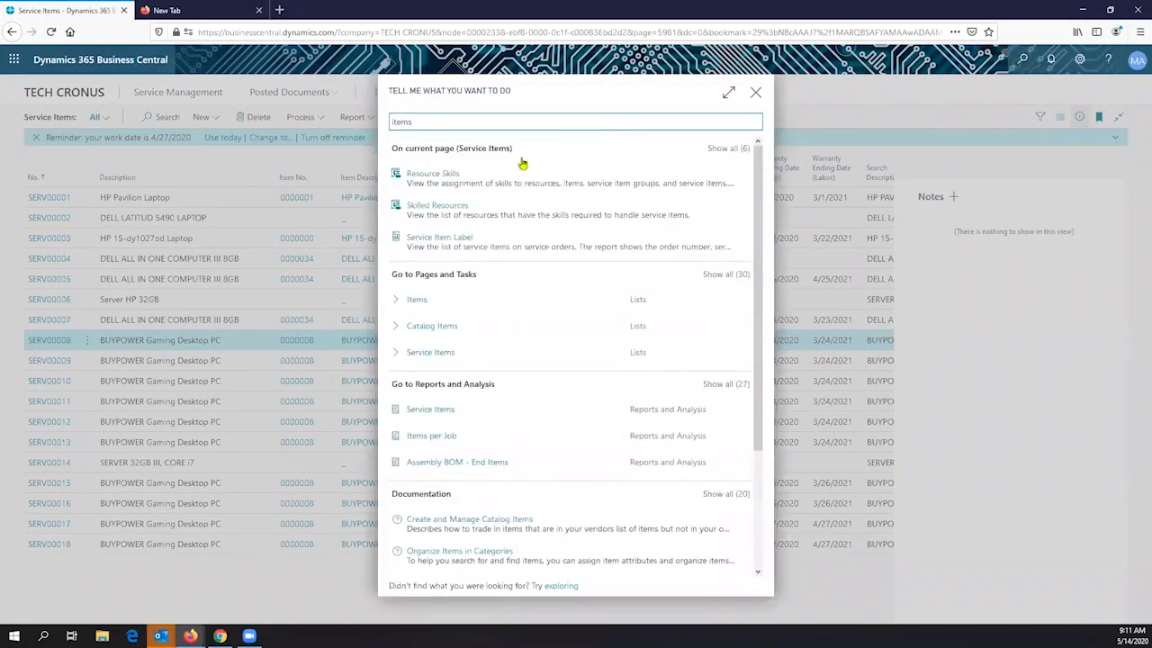
{"action": "left_click", "coordinate": [415, 300]}
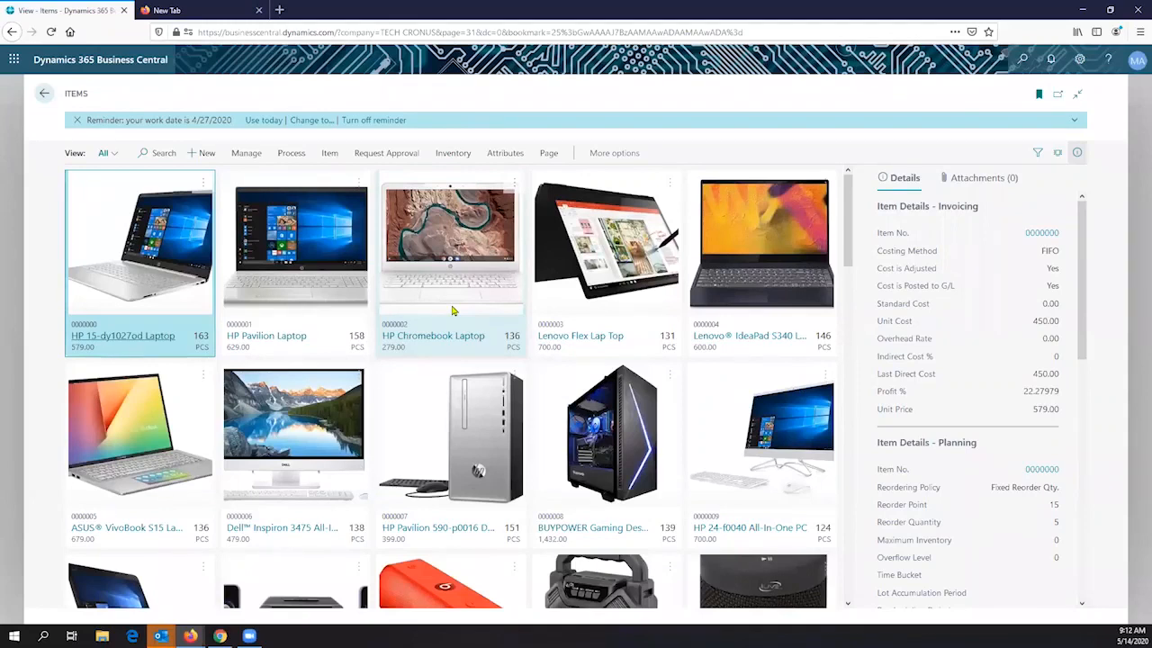
Step: Browse the item tiles and open the item card of the HP Pavilion Laptop
{"action": "scroll", "coordinate": [453, 310], "scroll_direction": "down", "scroll_amount": 3}
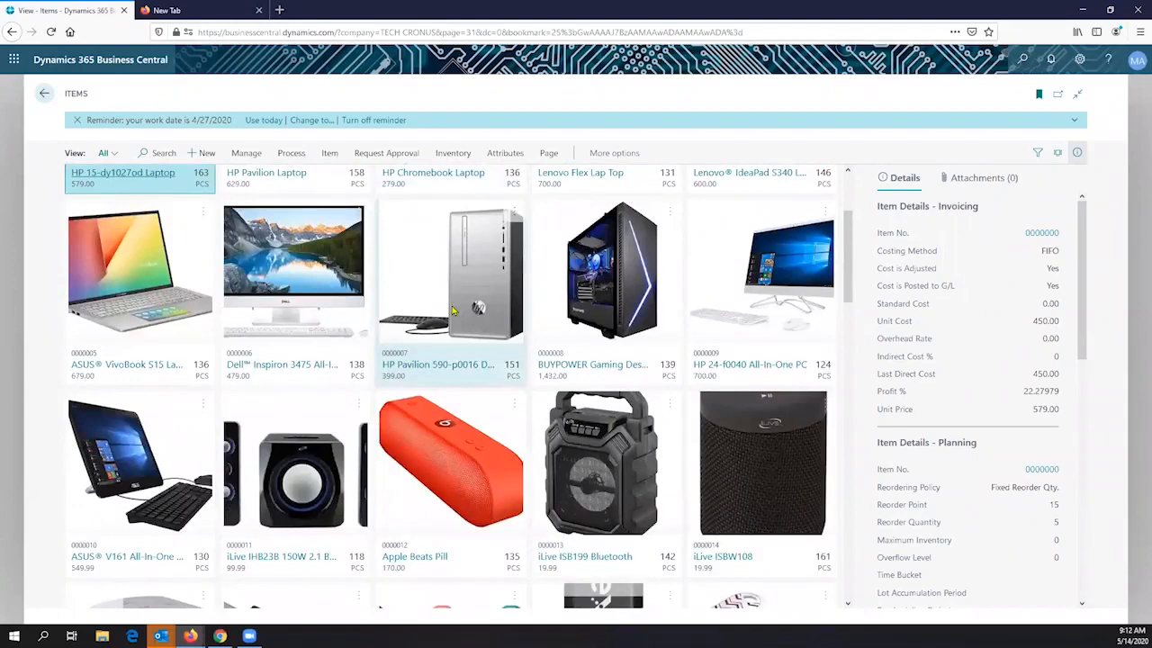
{"action": "scroll", "coordinate": [452, 310], "scroll_direction": "up", "scroll_amount": 3}
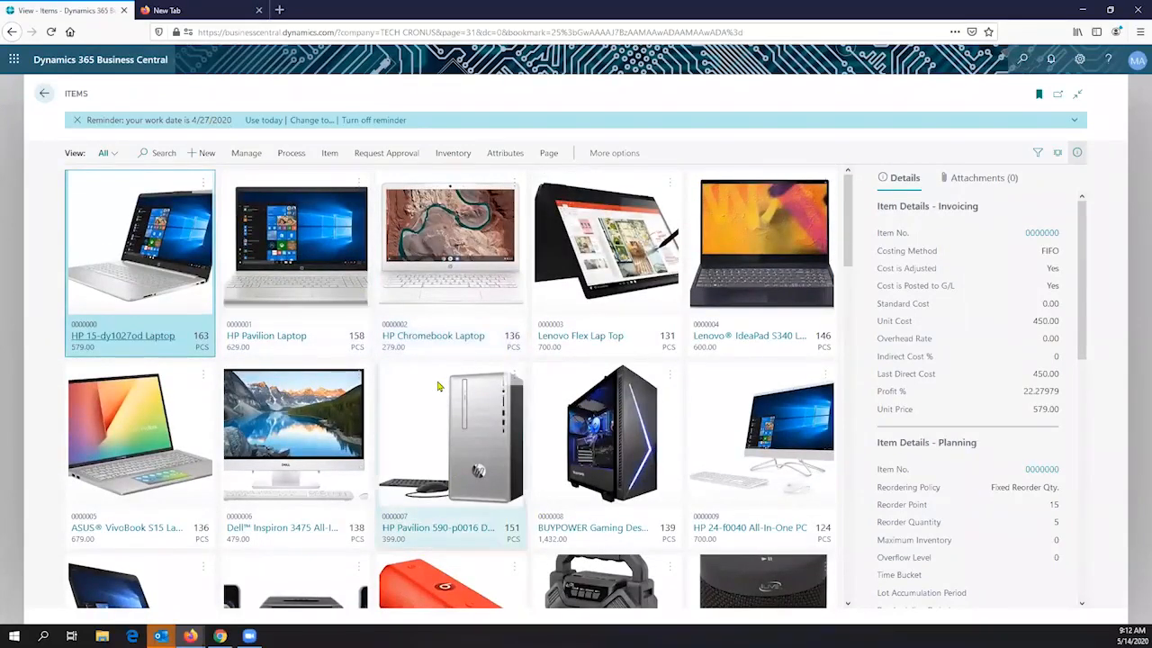
{"action": "left_click", "coordinate": [260, 336]}
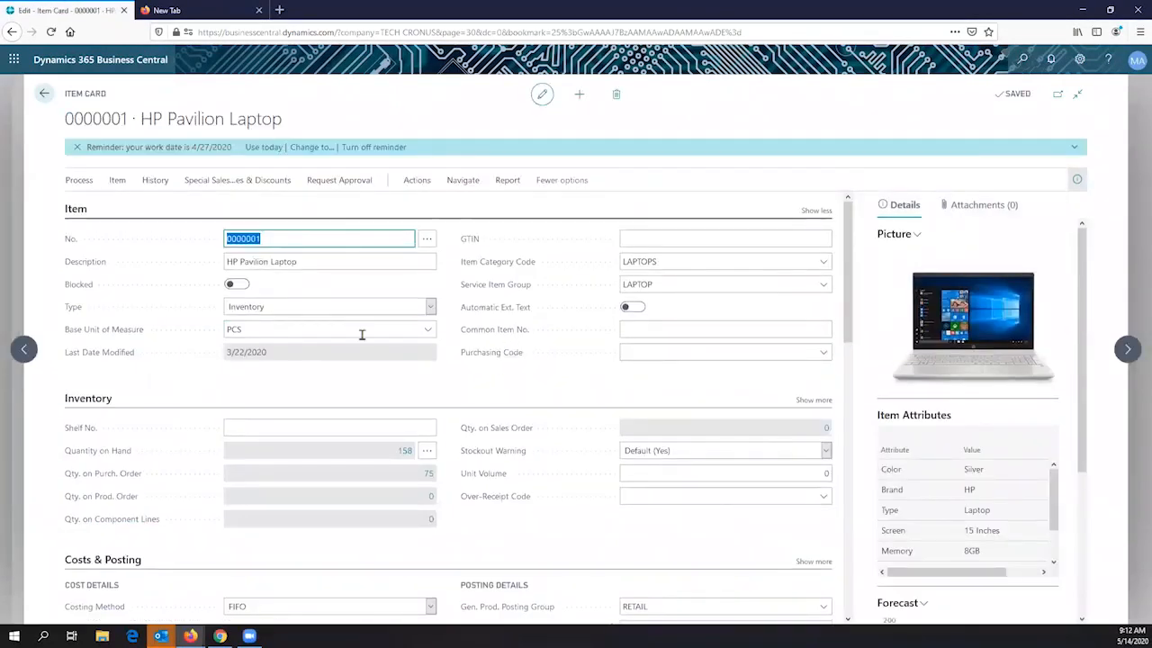
Step: Review the laptop's description and the available item Type options without changing the selection
{"action": "left_click_drag", "start_coordinate": [304, 262], "coordinate": [209, 261]}
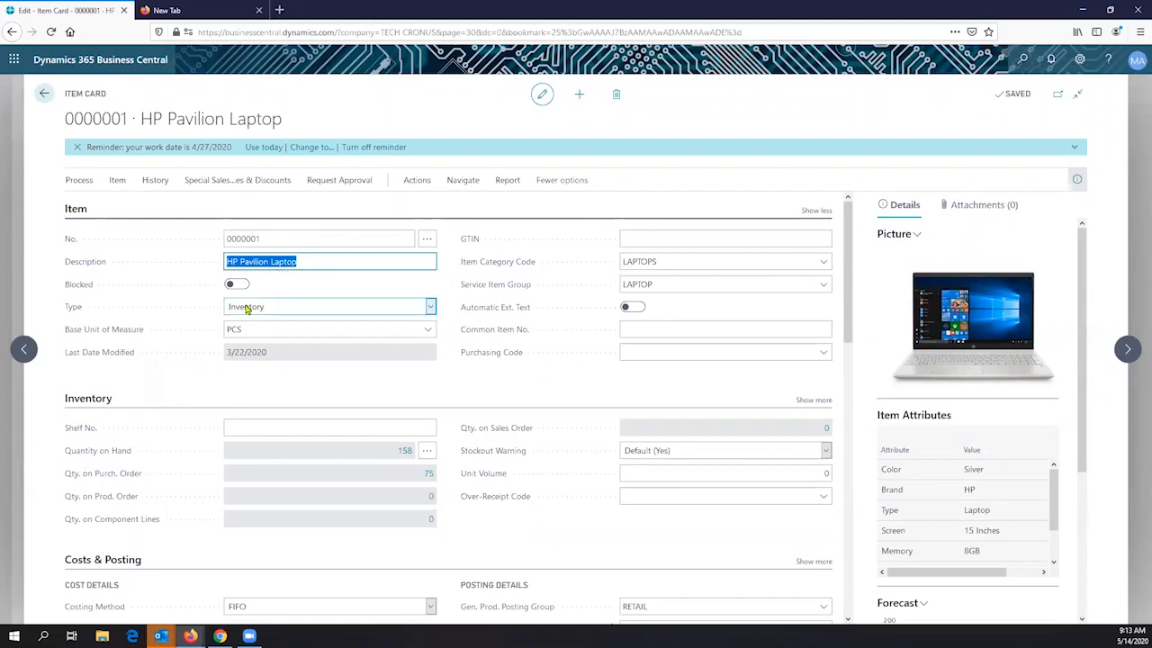
{"action": "left_click", "coordinate": [430, 308]}
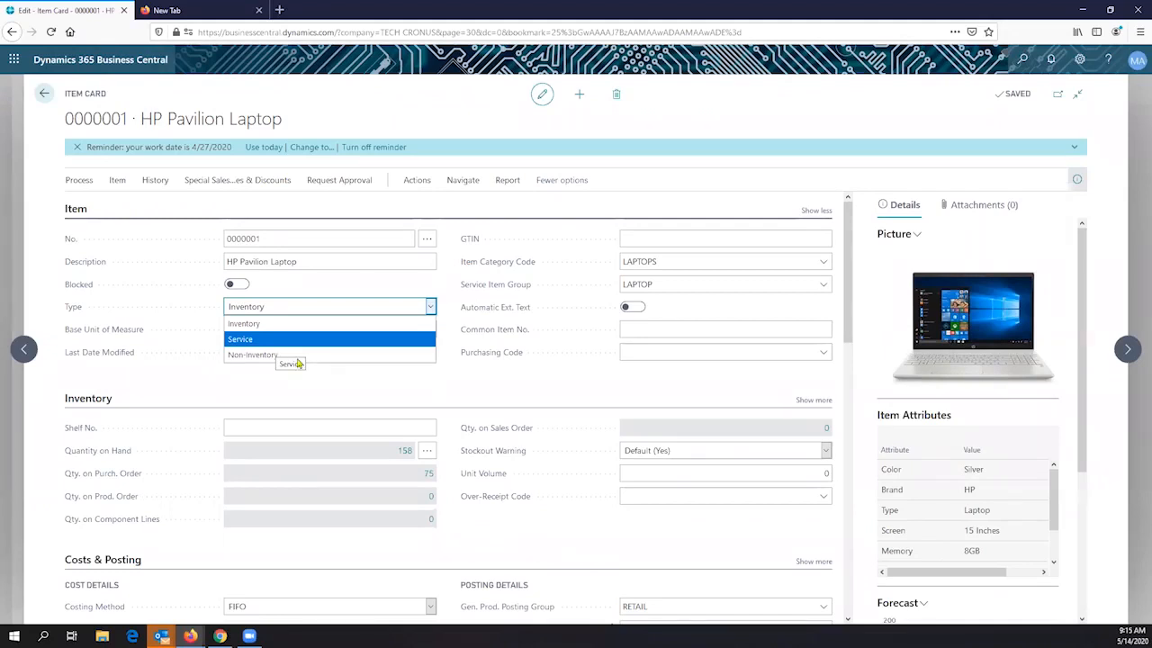
{"action": "left_click", "coordinate": [316, 383]}
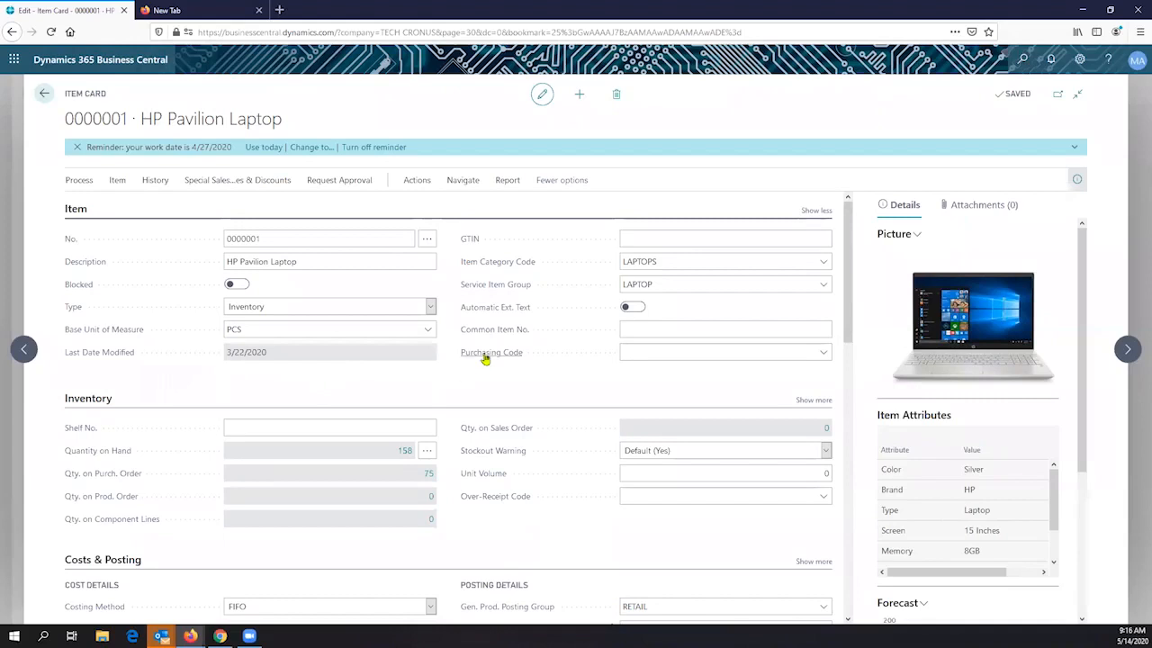
Step: Look up the available Service Item Group codes for the laptop and review the list around LAPTOP
{"action": "left_click", "coordinate": [671, 281]}
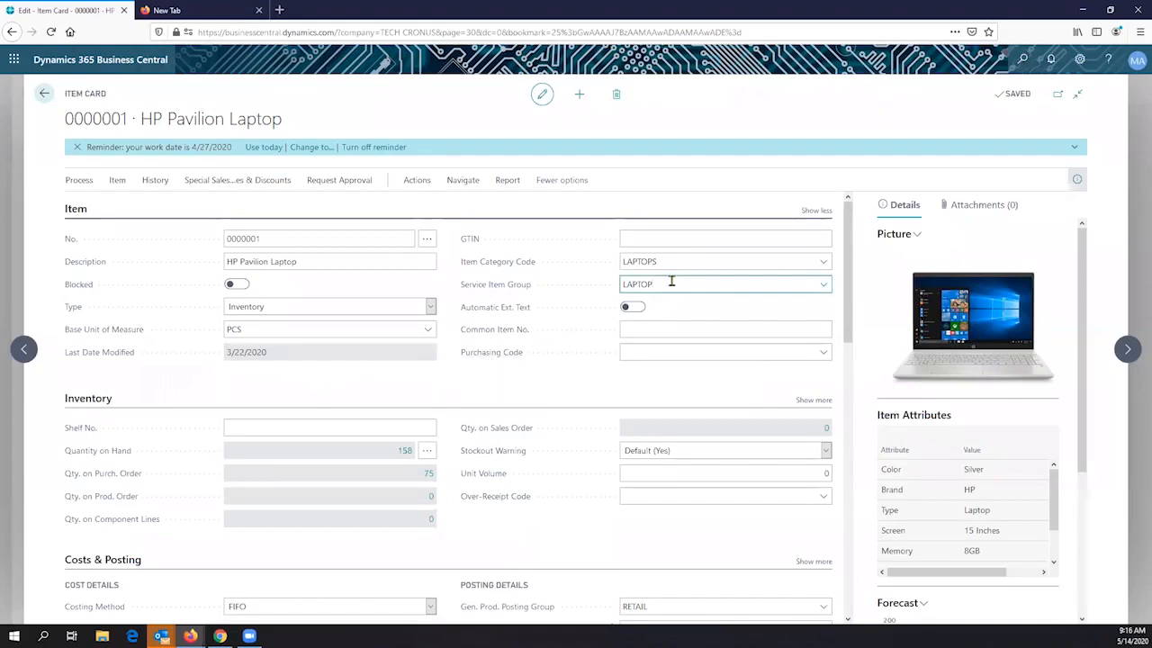
{"action": "left_click_drag", "start_coordinate": [672, 282], "coordinate": [619, 284]}
{"action": "left_click", "coordinate": [823, 289]}
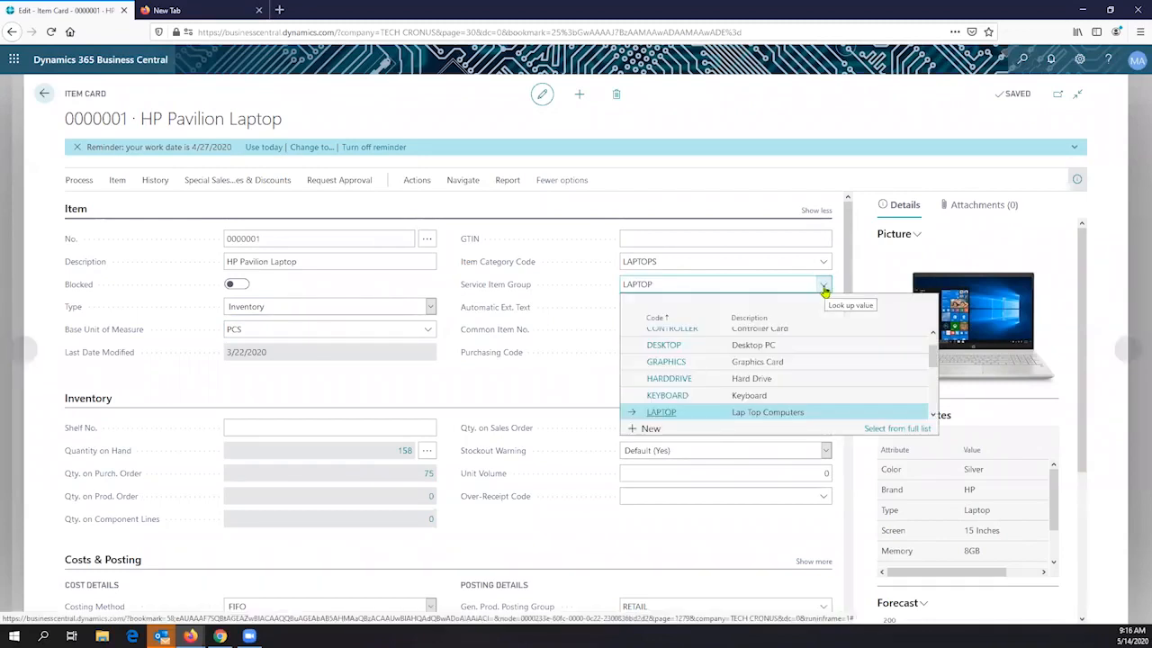
{"action": "mouse_move", "coordinate": [495, 293]}
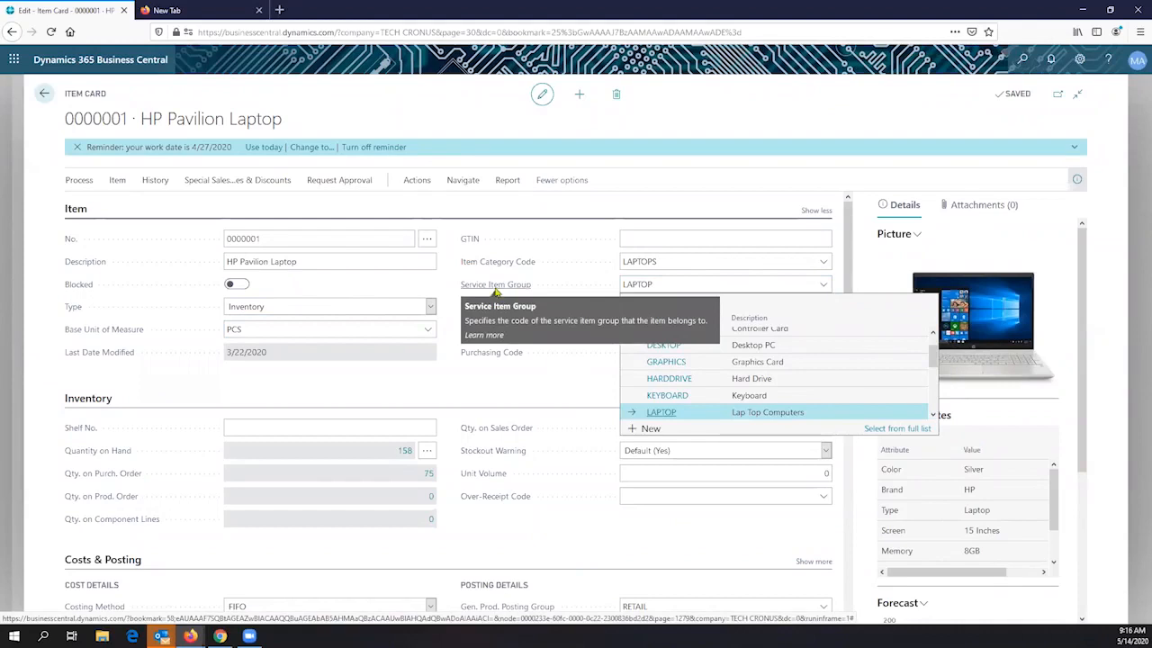
{"action": "scroll", "coordinate": [715, 396], "scroll_direction": "up", "scroll_amount": 2}
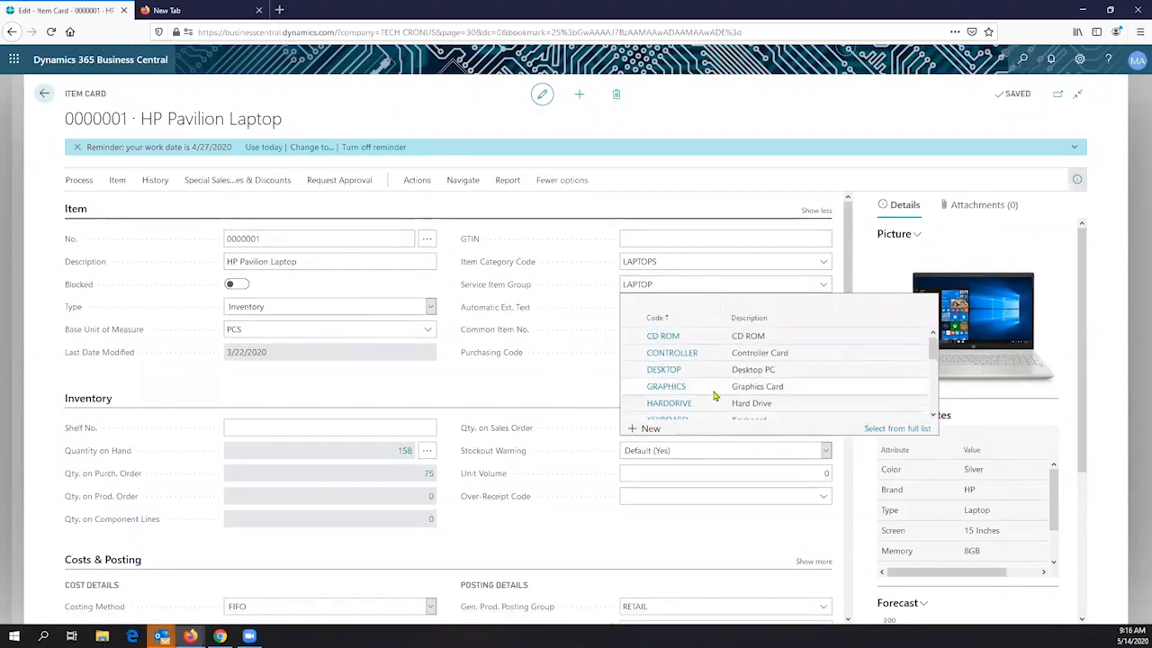
{"action": "scroll", "coordinate": [716, 396], "scroll_direction": "down", "scroll_amount": 2}
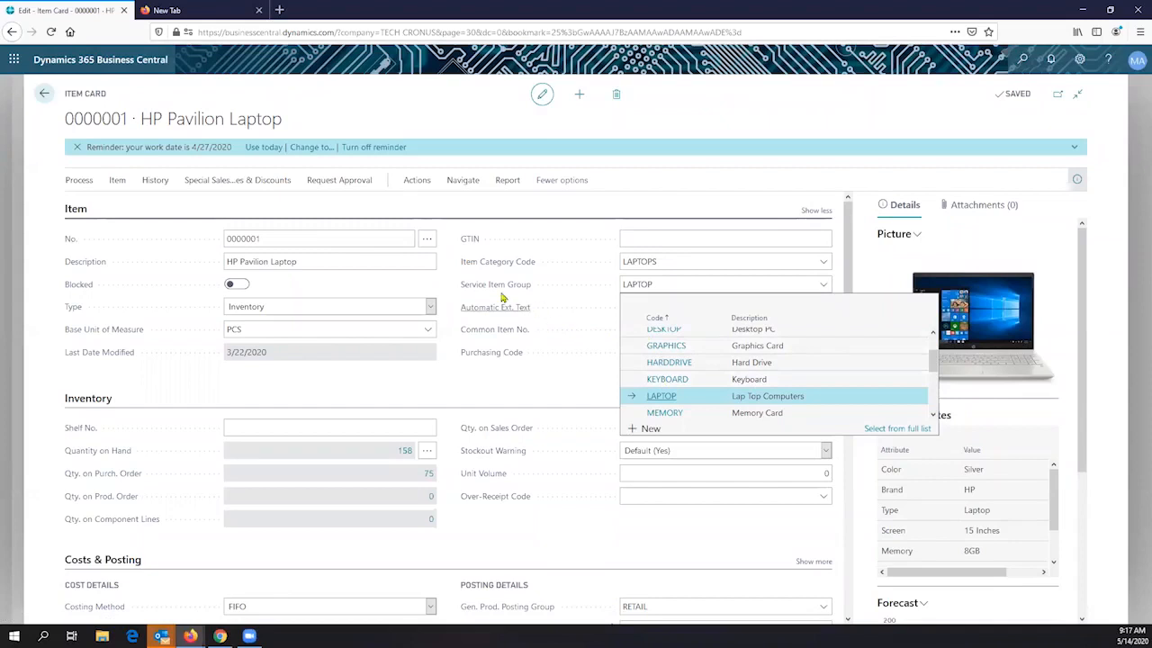
Step: Close the Service Item Group lookup without changes and return from the laptop's item card to the Items list
{"action": "mouse_move", "coordinate": [497, 286]}
{"action": "left_click", "coordinate": [509, 331]}
{"action": "mouse_move", "coordinate": [524, 292]}
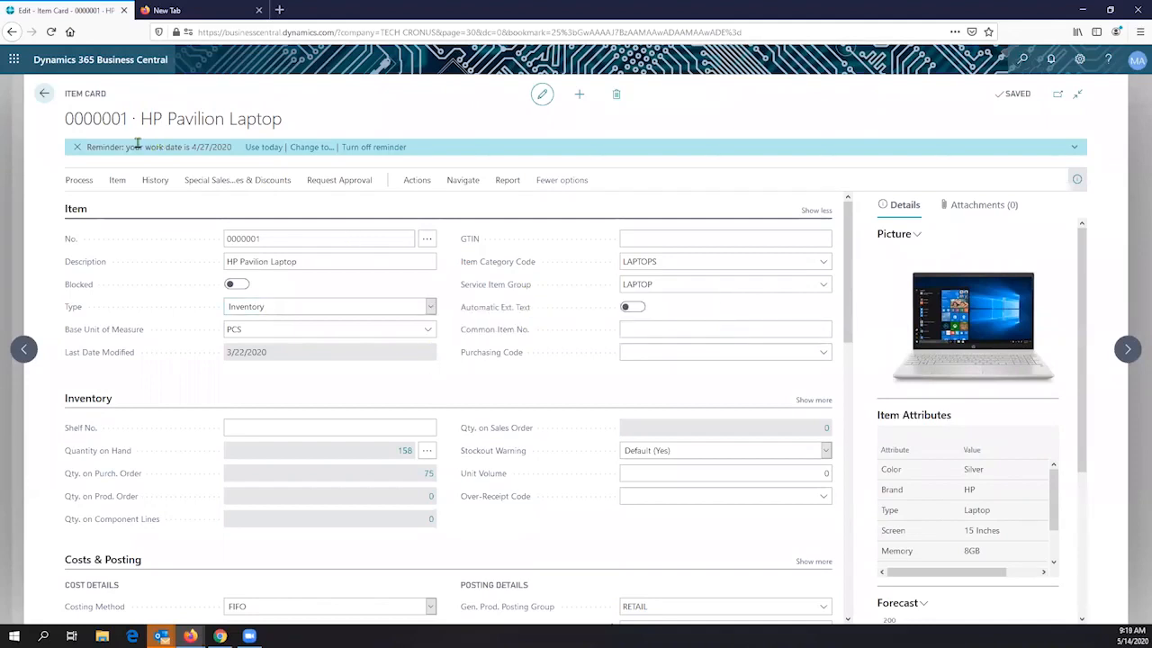
{"action": "left_click", "coordinate": [270, 236]}
{"action": "double_click", "coordinate": [277, 232]}
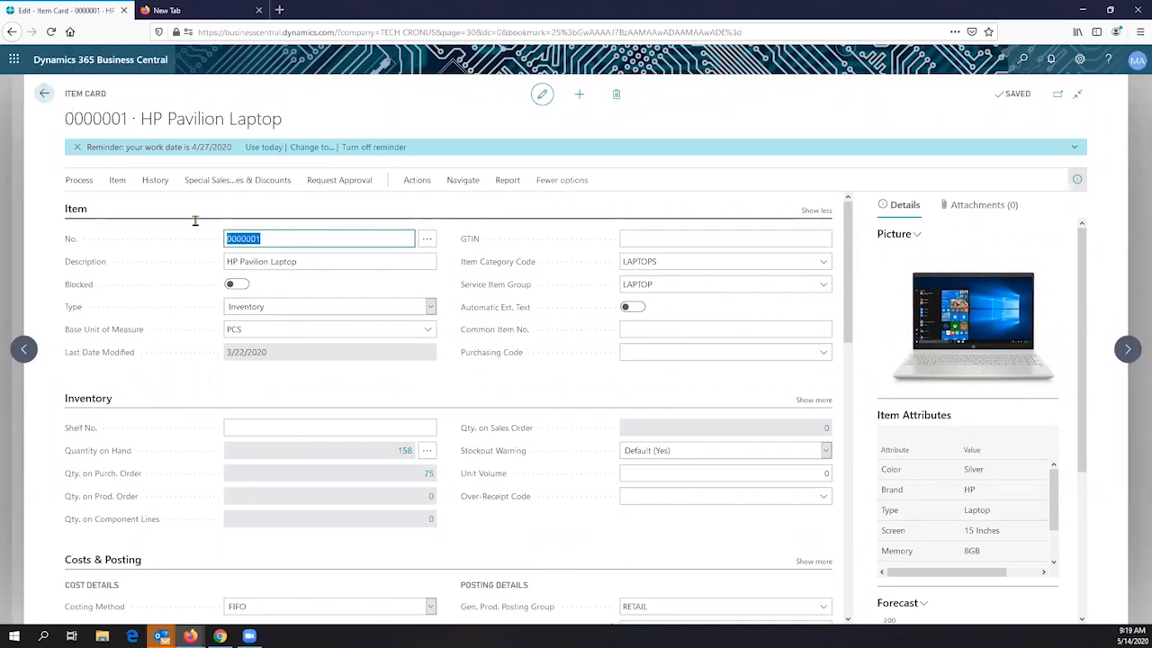
{"action": "left_click", "coordinate": [45, 96]}
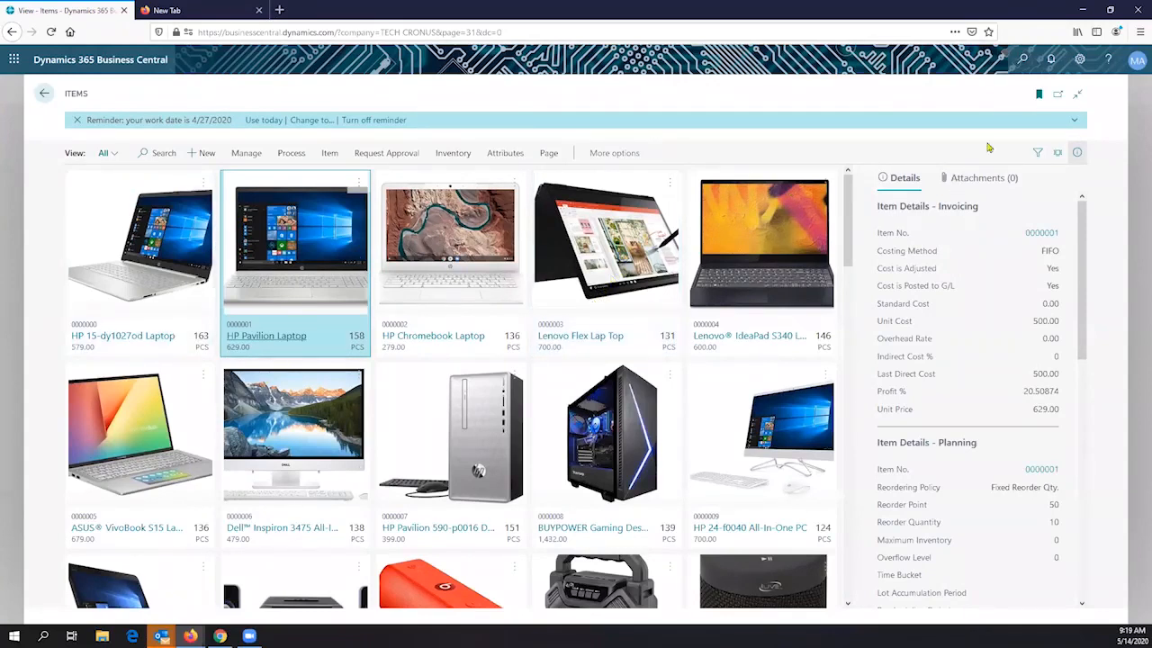
Step: Search for "sales order" and open the Sales Orders list page
{"action": "left_click", "coordinate": [1024, 63]}
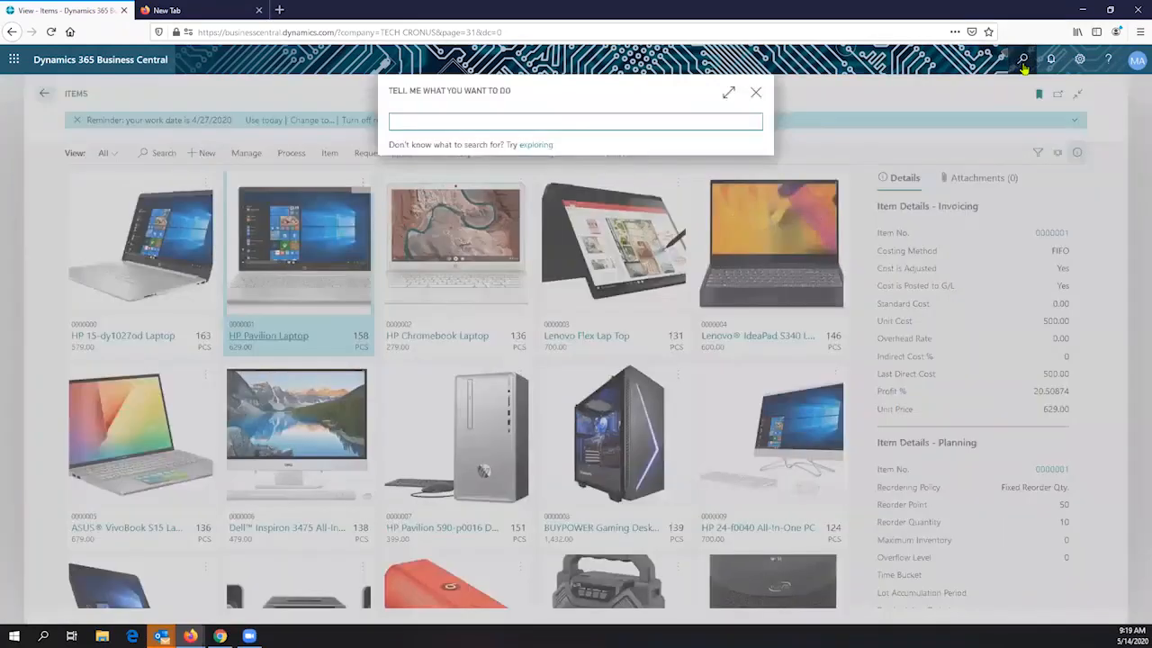
{"action": "type", "text": "sales order"}
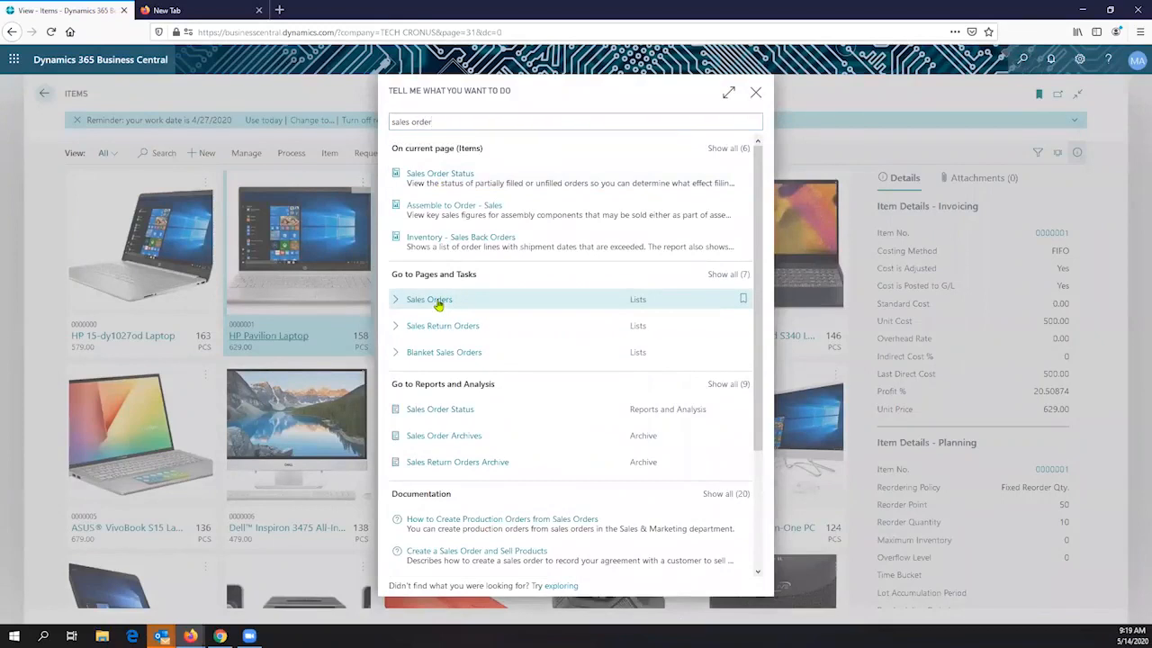
{"action": "left_click", "coordinate": [438, 302]}
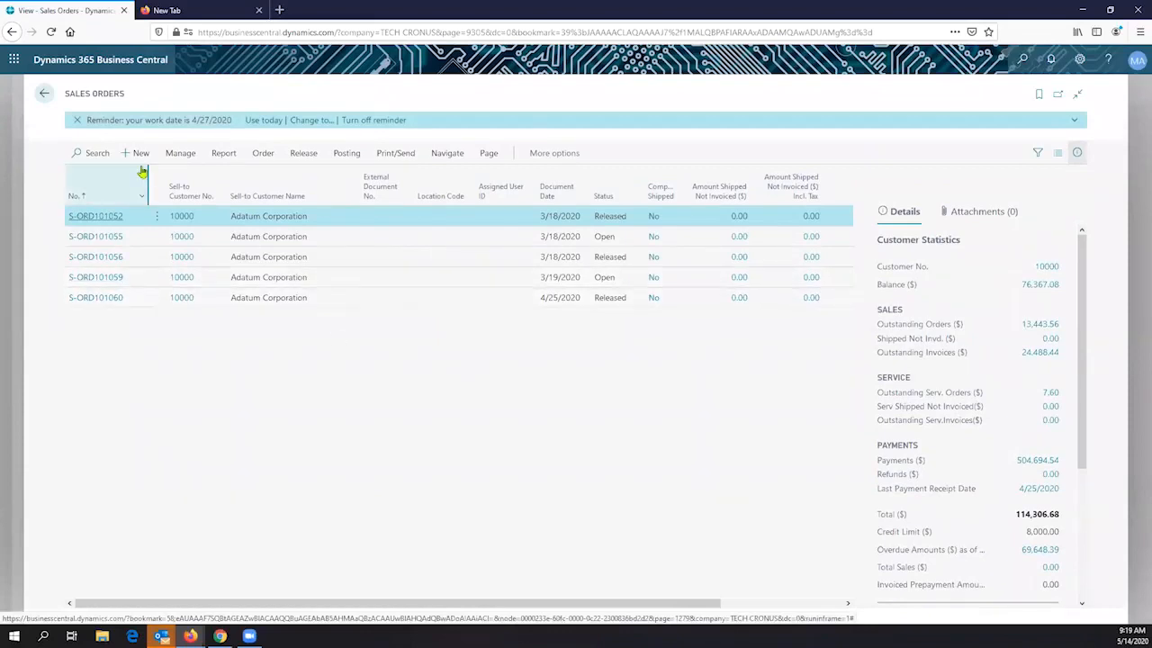
Step: Create a new sales order for the customer Adatum Corporation
{"action": "left_click", "coordinate": [140, 155]}
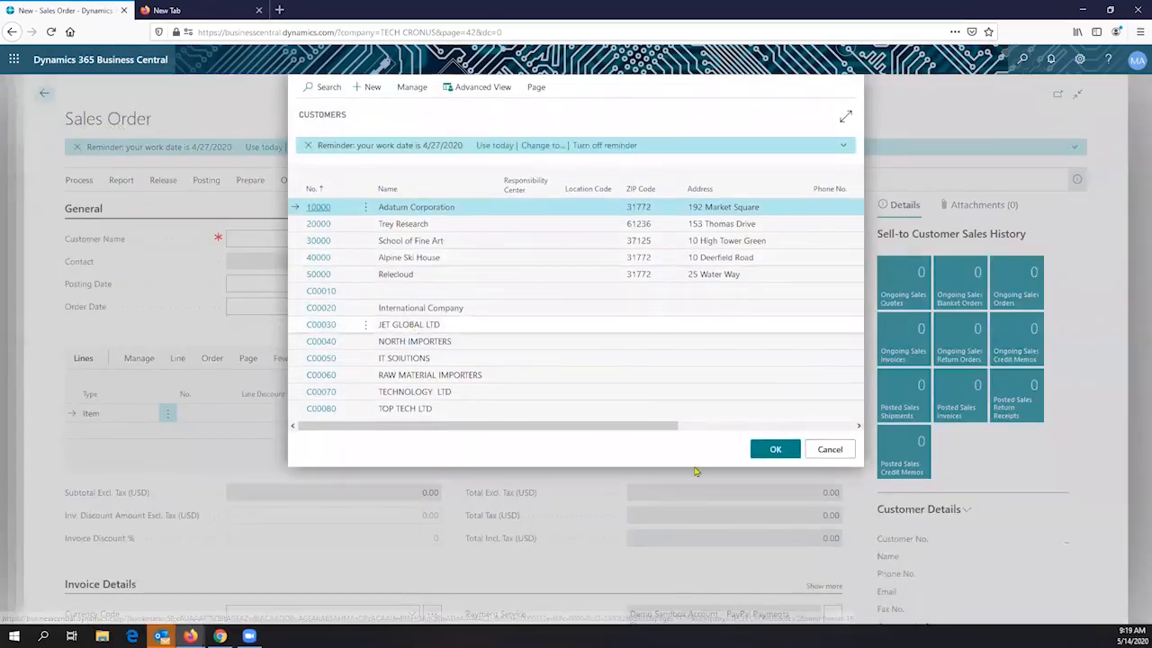
{"action": "left_click", "coordinate": [772, 449]}
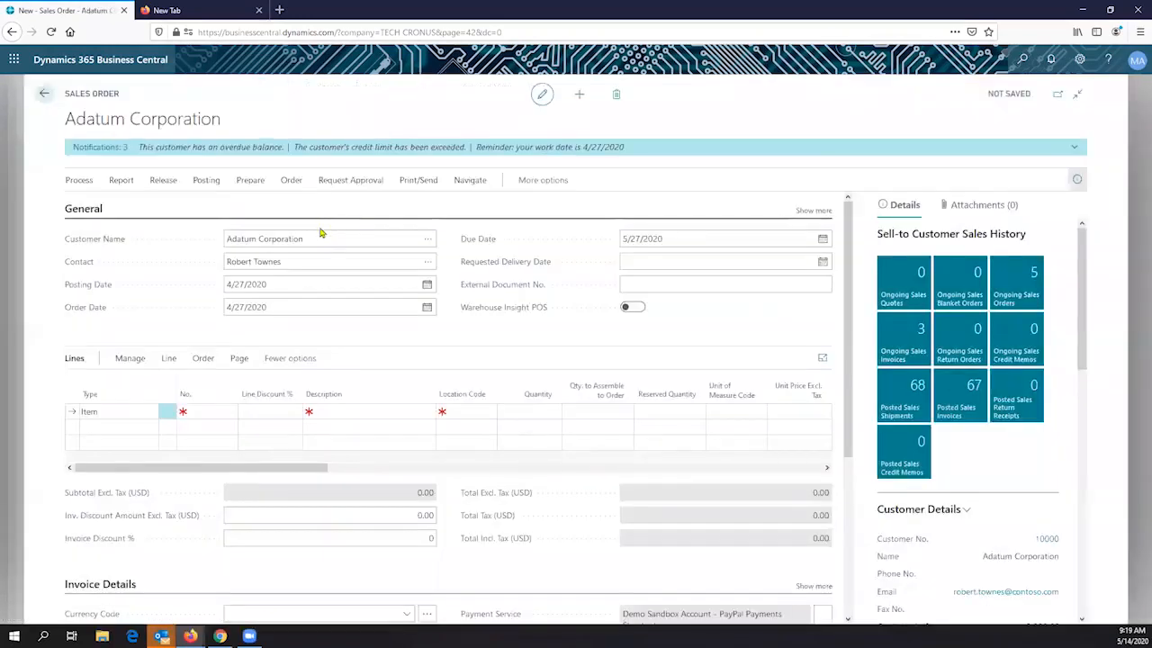
{"action": "left_click", "coordinate": [258, 236]}
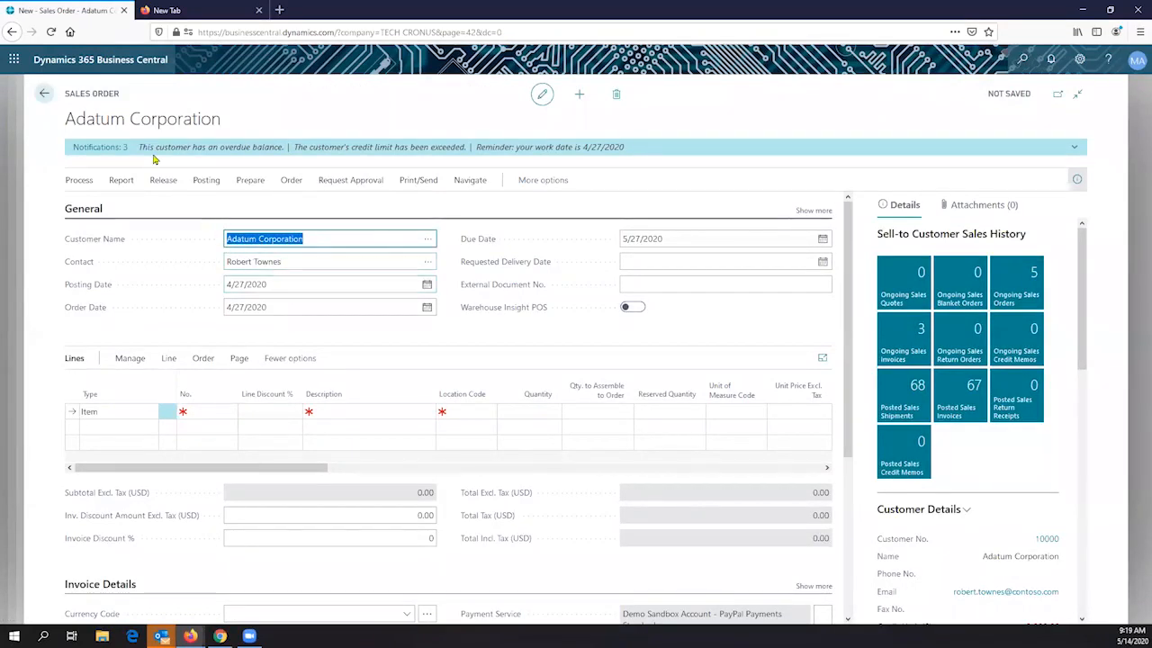
Step: Add item 0000001, the HP Pavilion Laptop, to the first line of the sales order
{"action": "left_click", "coordinate": [206, 411]}
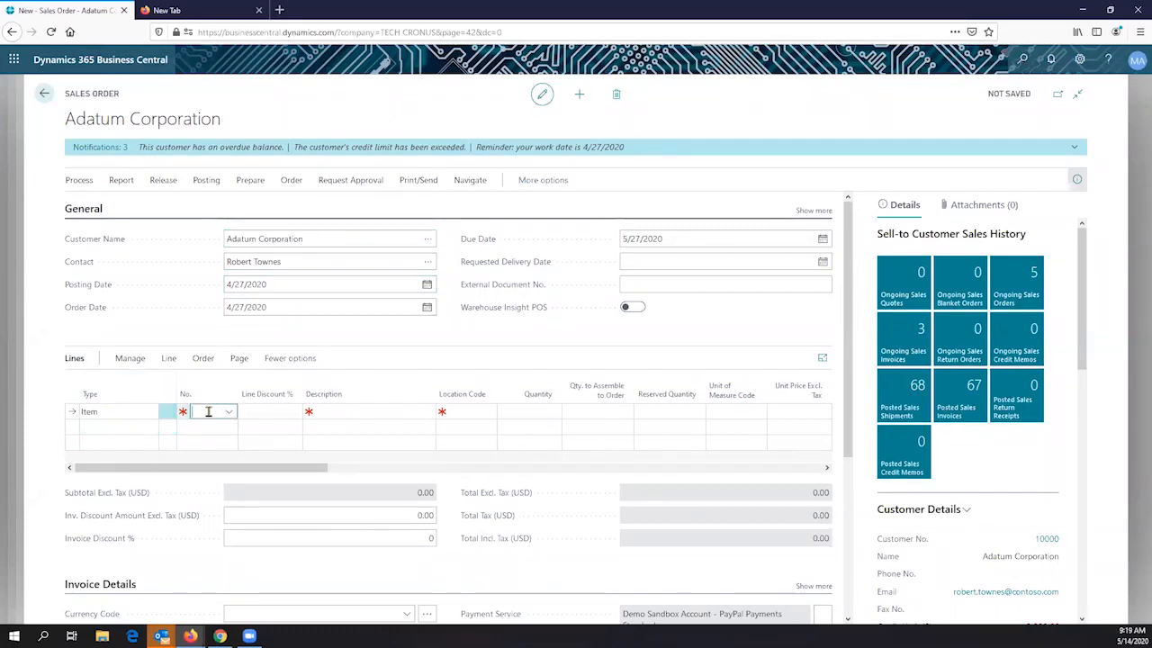
{"action": "key", "text": "alt+Down"}
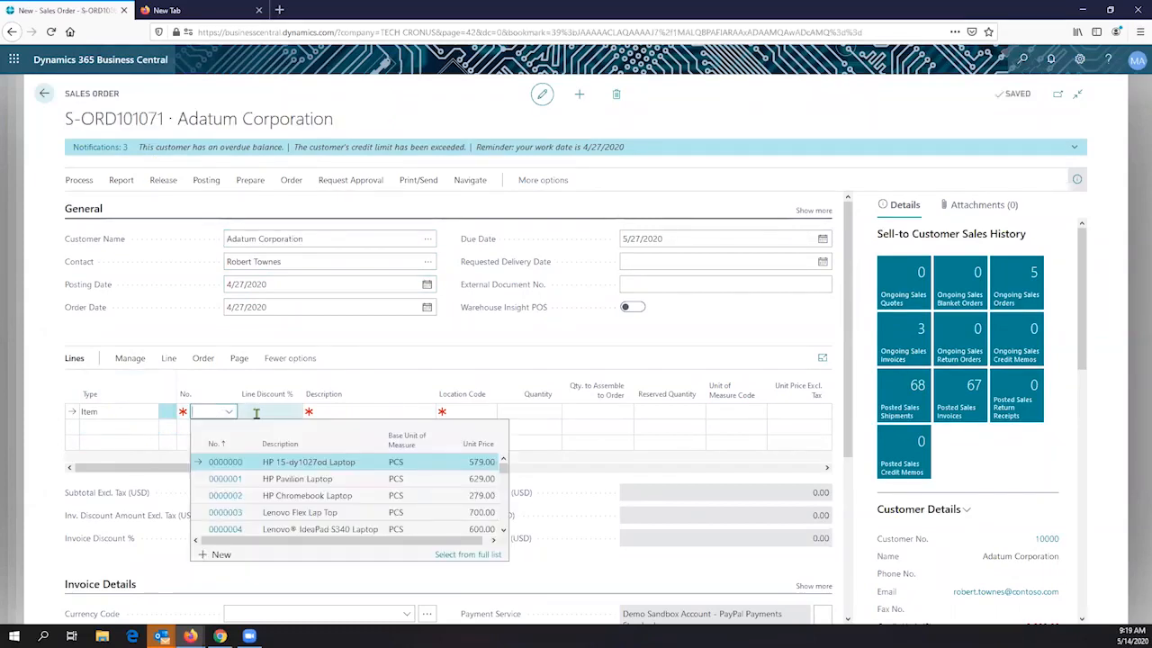
{"action": "key", "text": "Return"}
{"action": "left_click", "coordinate": [255, 411]}
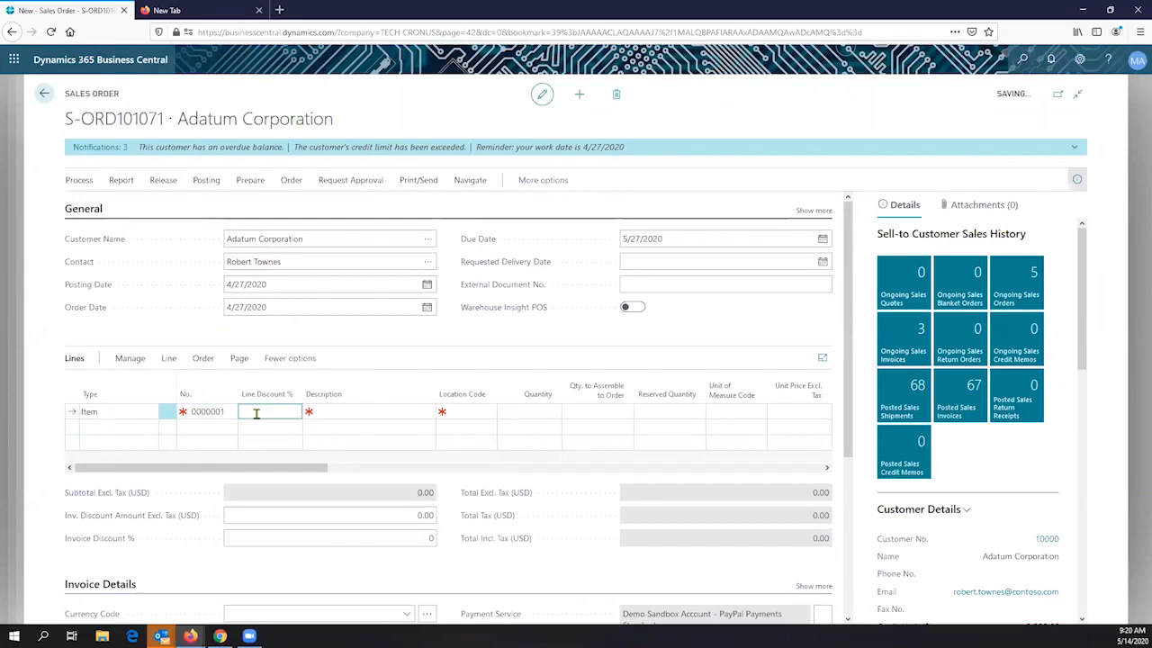
Step: Set the laptop line's location code to MAIN and its quantity to 2
{"action": "left_click", "coordinate": [460, 411]}
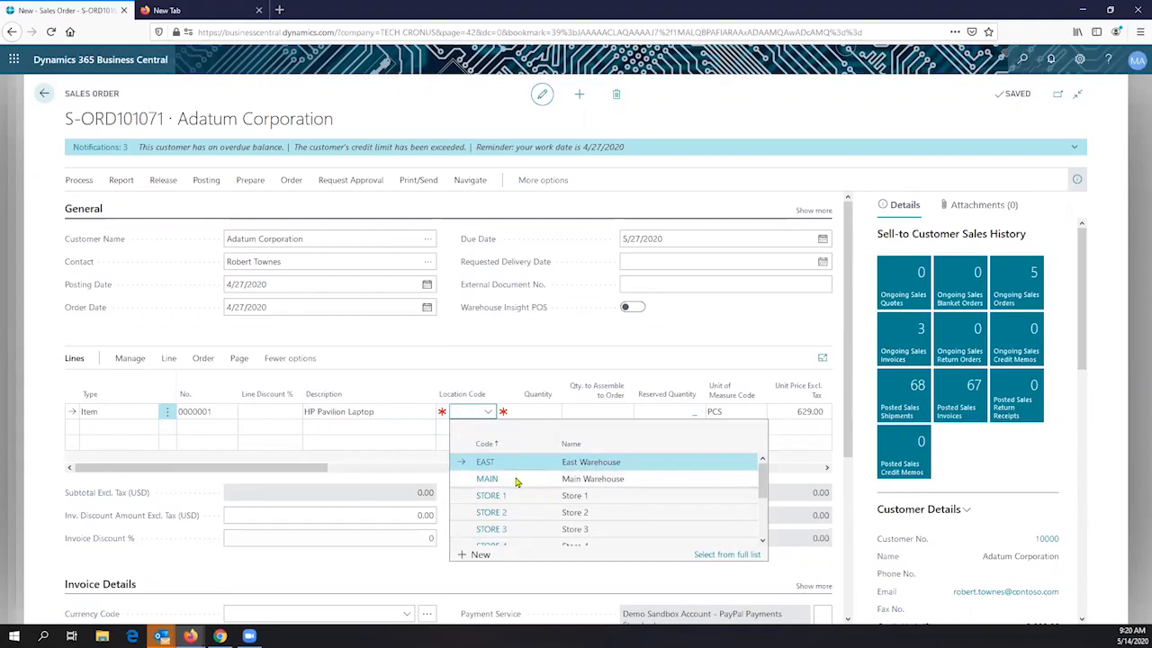
{"action": "left_click", "coordinate": [518, 480]}
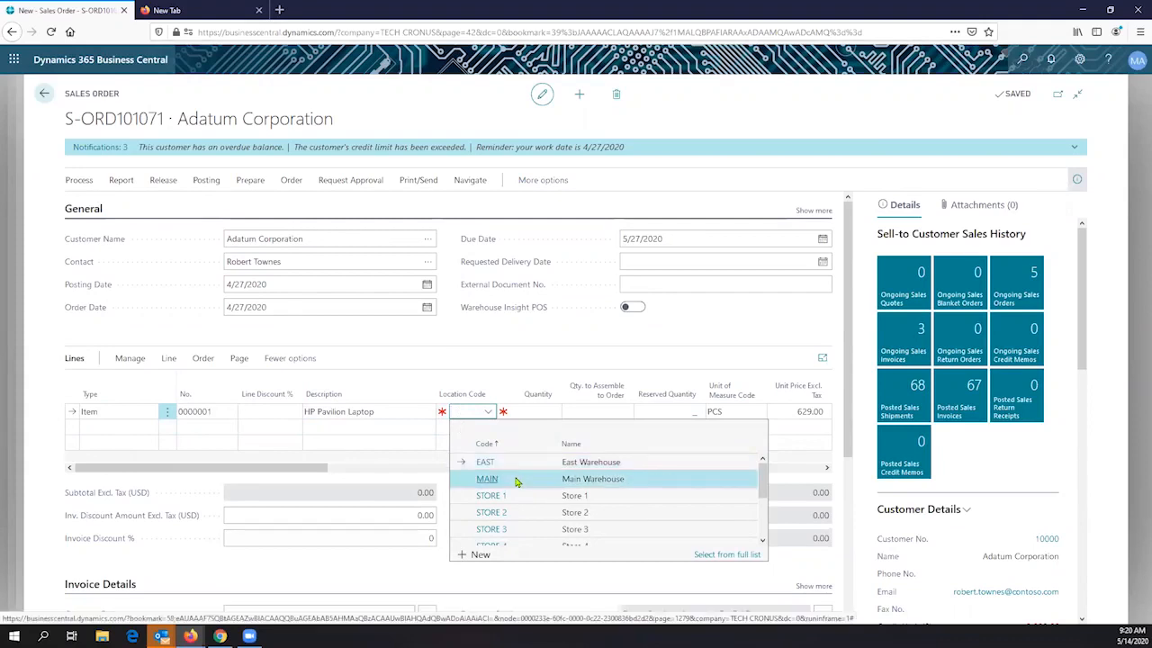
{"action": "left_click", "coordinate": [536, 411]}
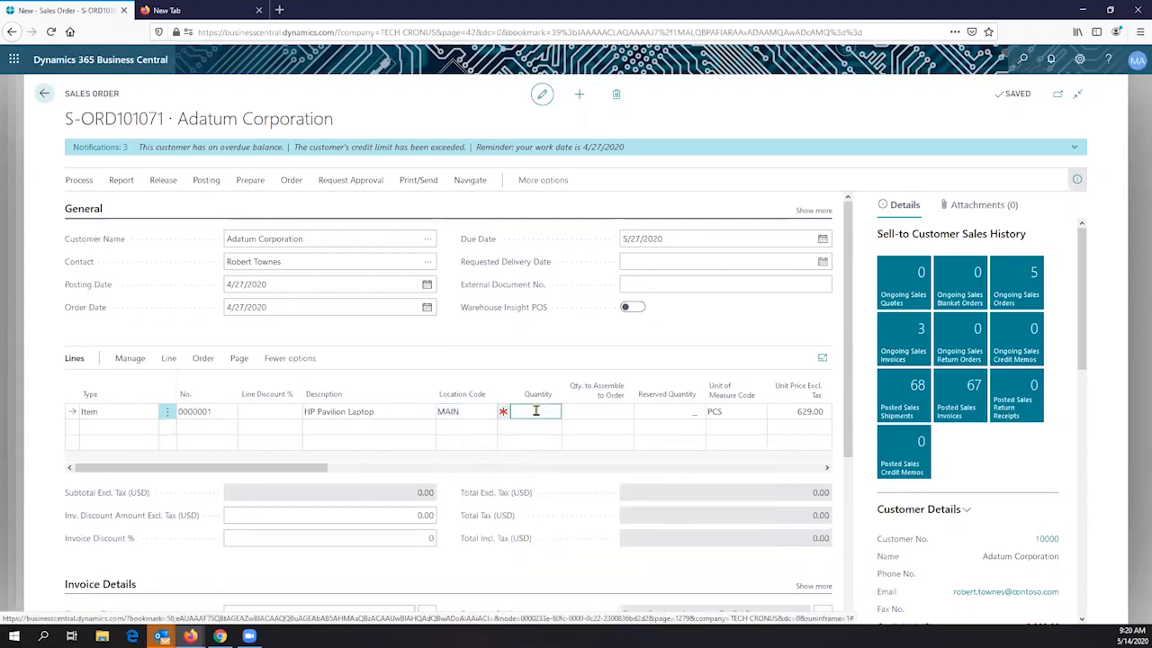
{"action": "type", "text": "2"}
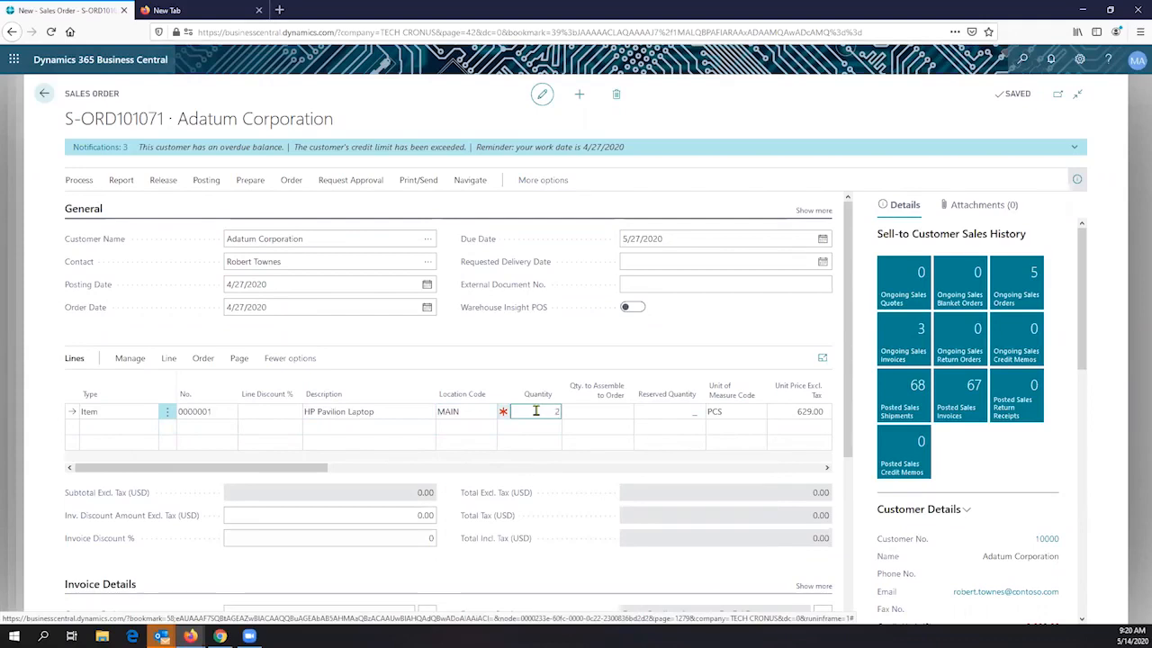
{"action": "key", "text": "Tab"}
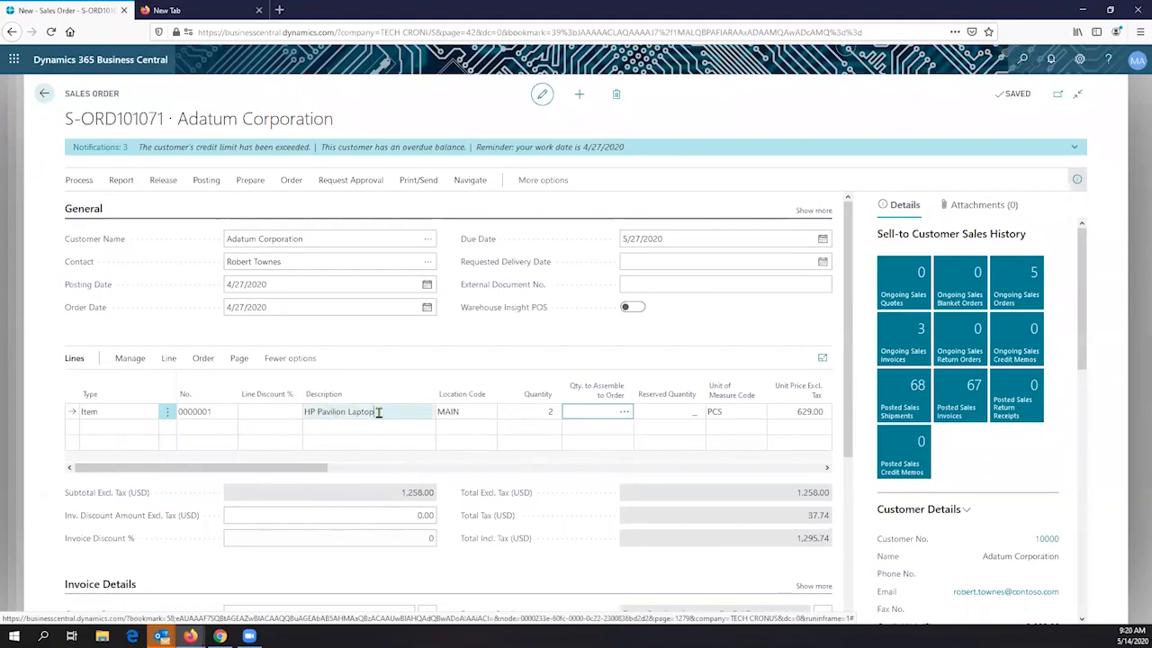
Step: Review the description, location code and quantity on the laptop's order line
{"action": "left_click_drag", "start_coordinate": [381, 412], "coordinate": [301, 419]}
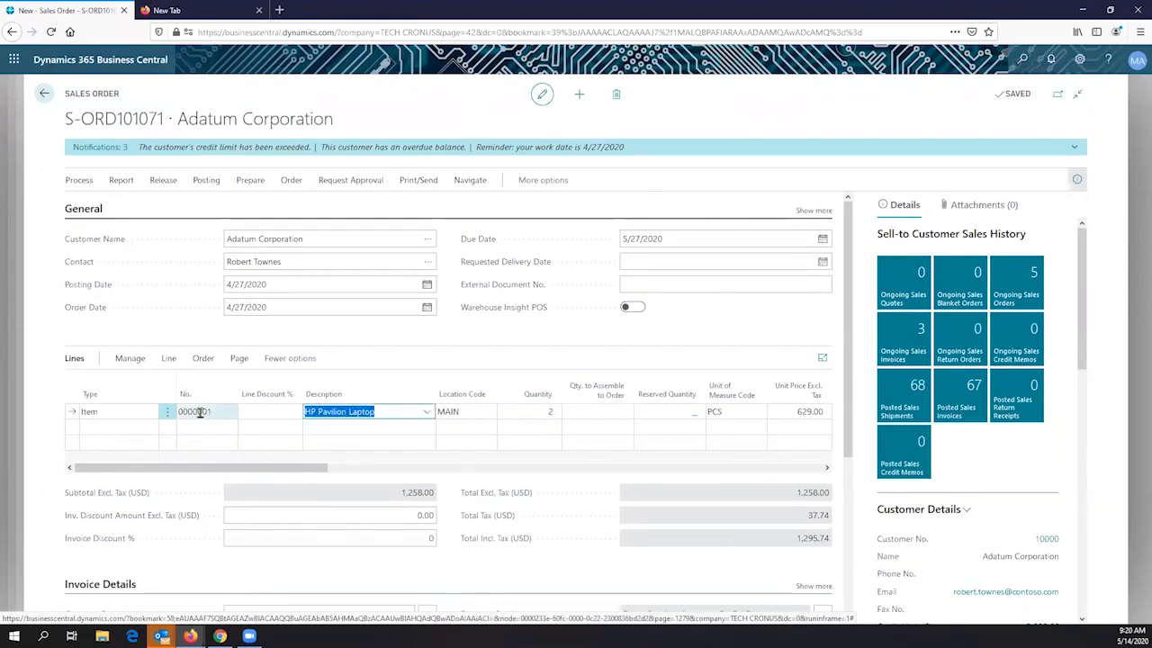
{"action": "left_click", "coordinate": [473, 406]}
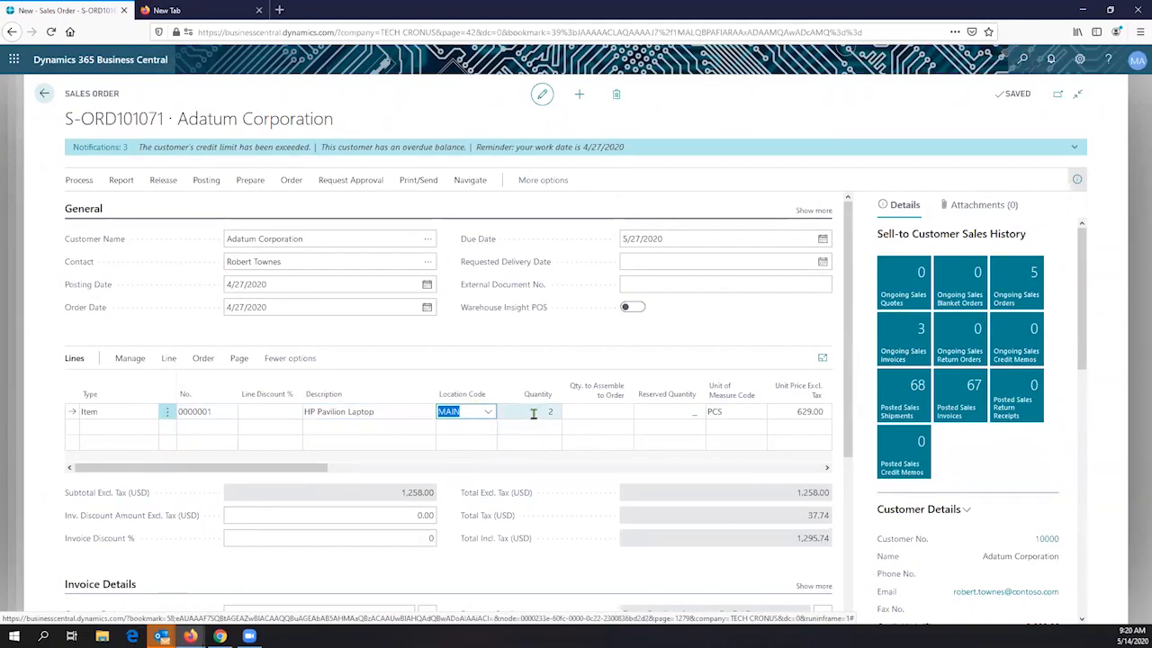
{"action": "left_click", "coordinate": [534, 412]}
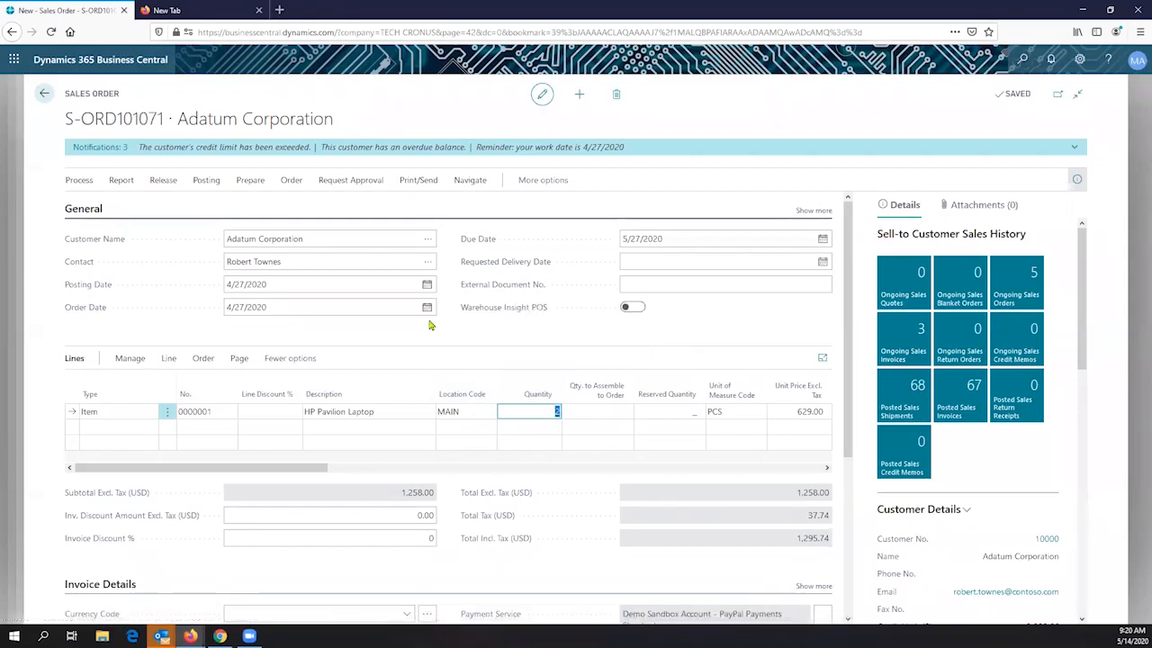
Step: Post the sales order with the Ship and Invoice option and open the posted sales invoice
{"action": "left_click", "coordinate": [205, 180]}
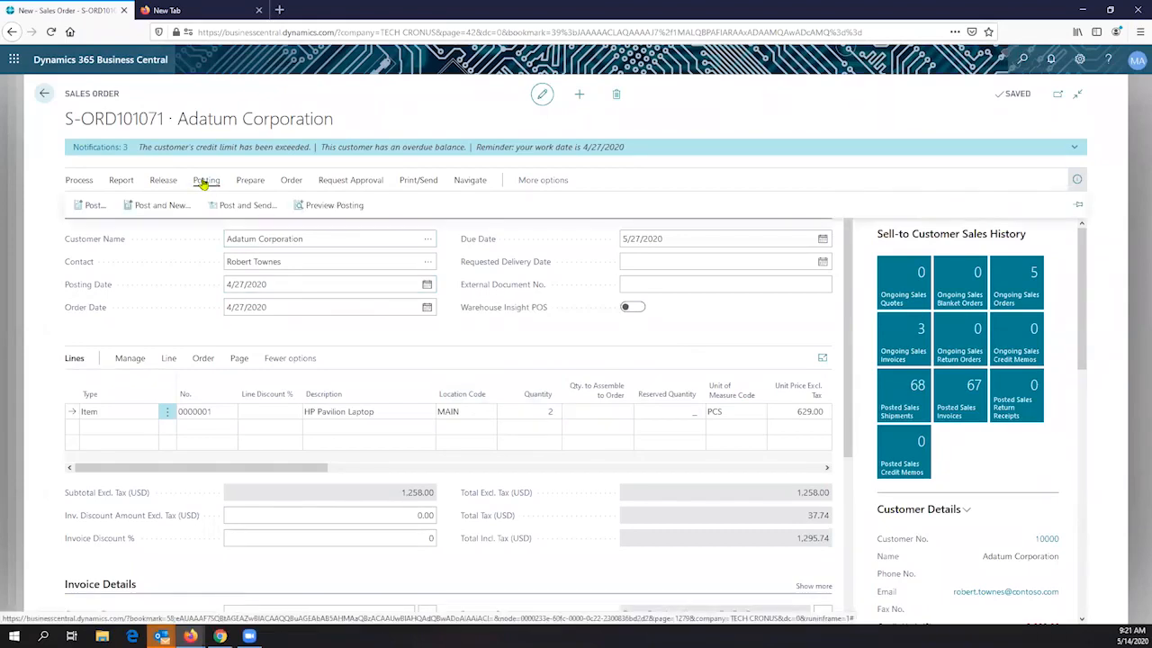
{"action": "left_click", "coordinate": [94, 209]}
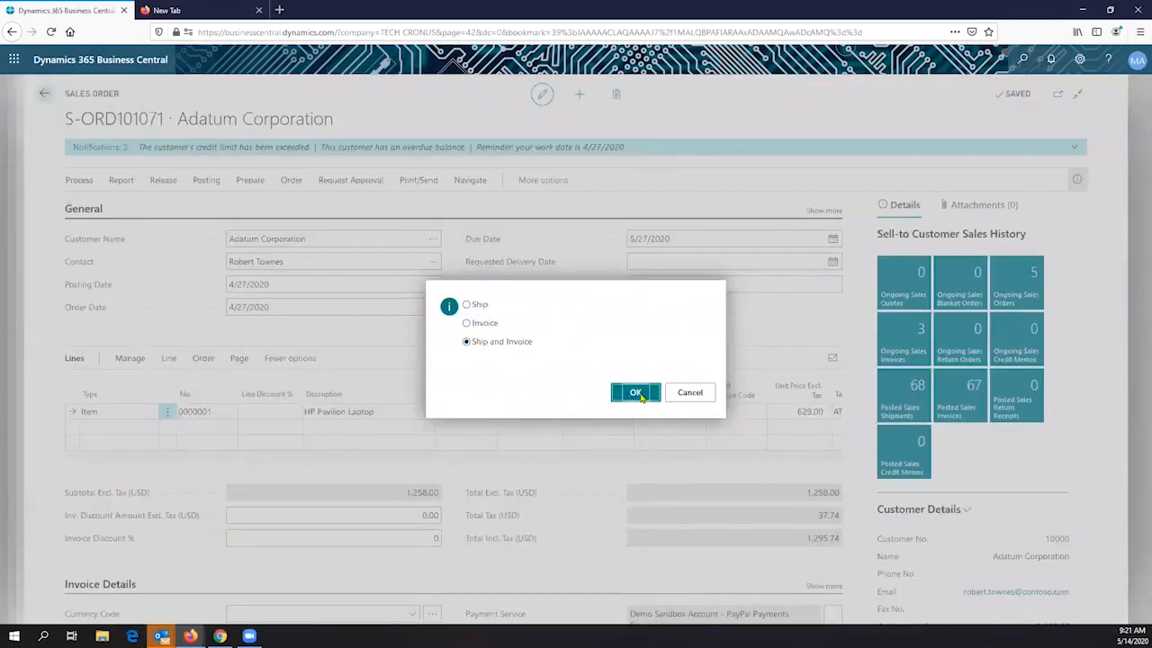
{"action": "left_click", "coordinate": [637, 394]}
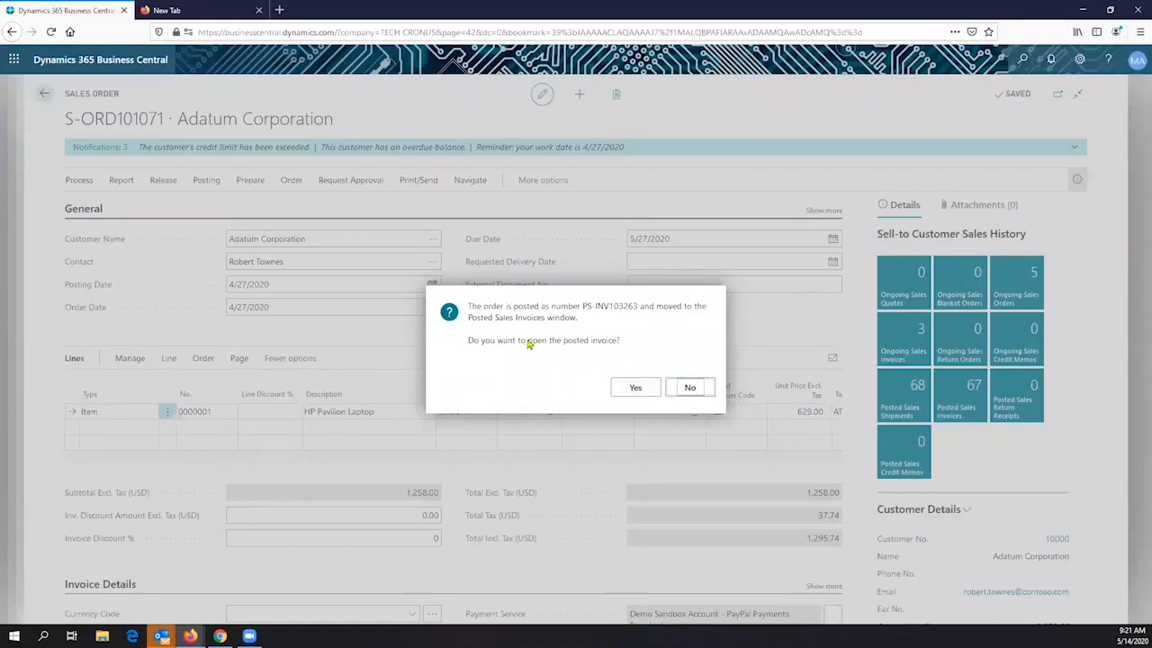
{"action": "left_click", "coordinate": [630, 391]}
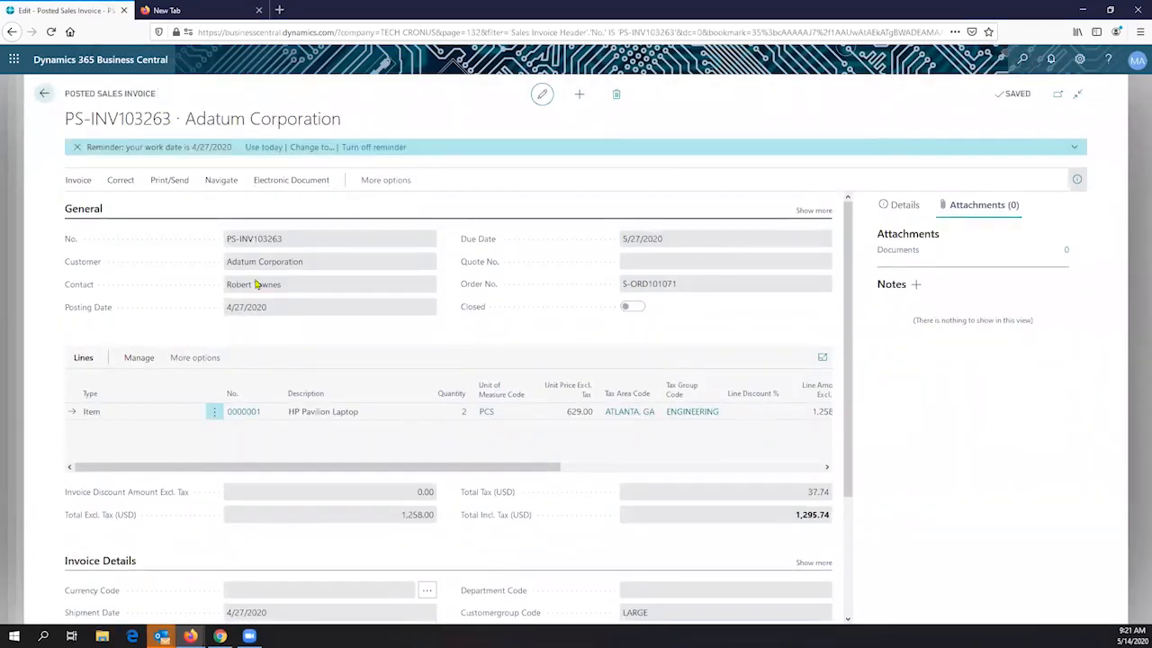
Step: Leave the posted invoice, go back to the dispatcher home page and open the Service Items list
{"action": "left_click", "coordinate": [44, 96]}
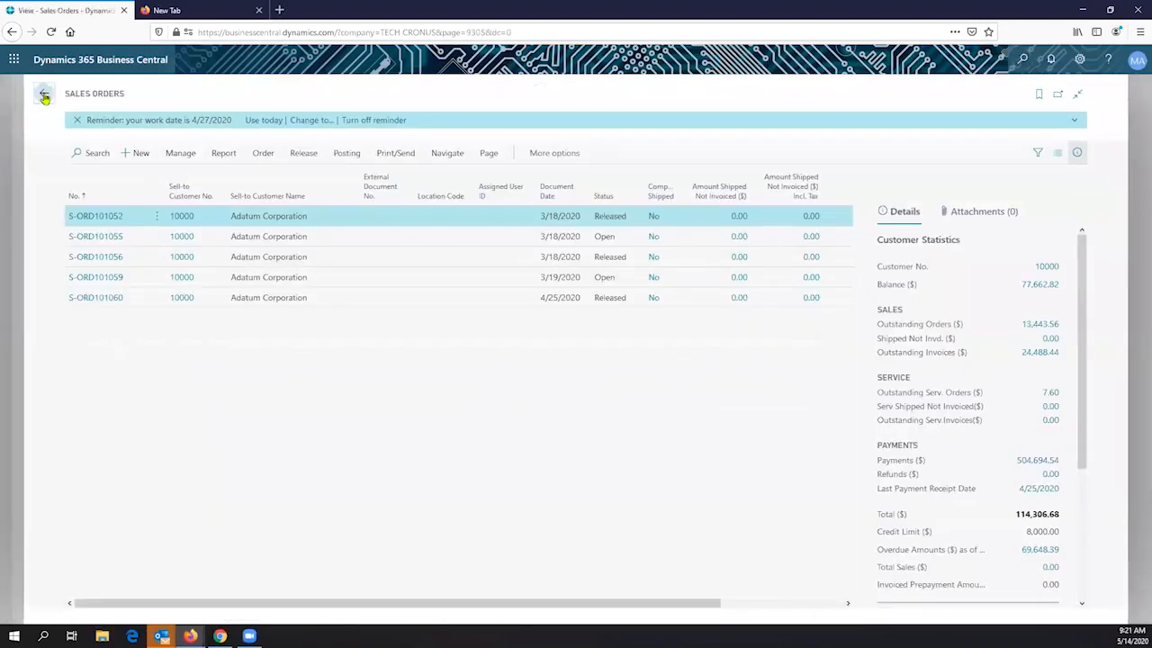
{"action": "left_click", "coordinate": [44, 96]}
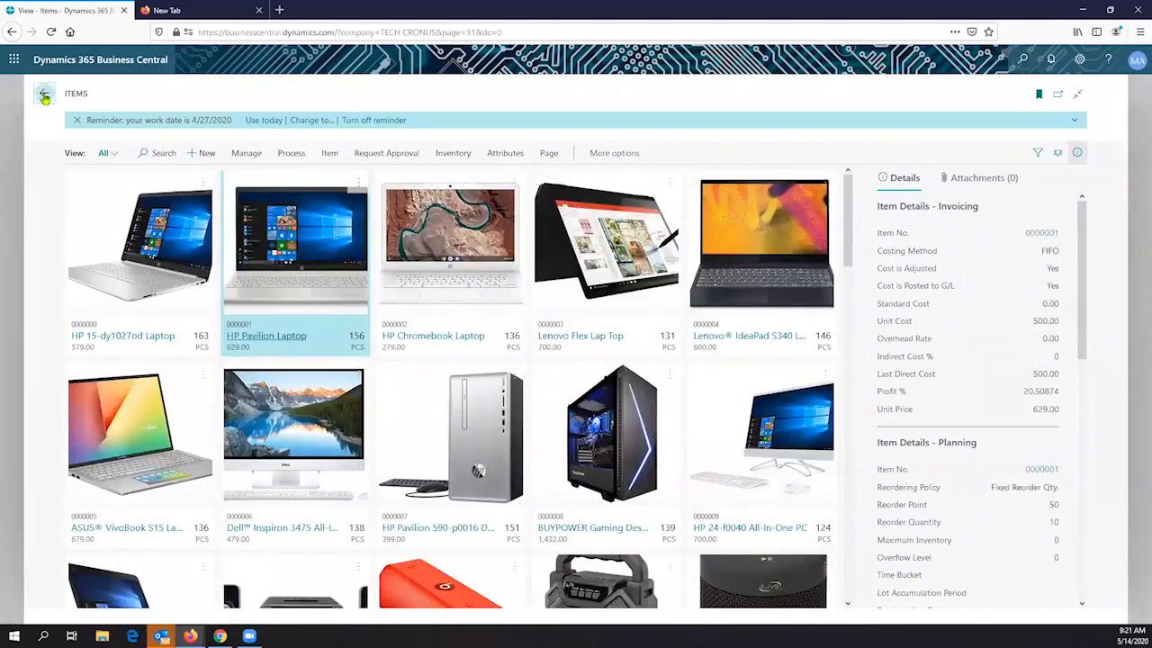
{"action": "left_click", "coordinate": [44, 96]}
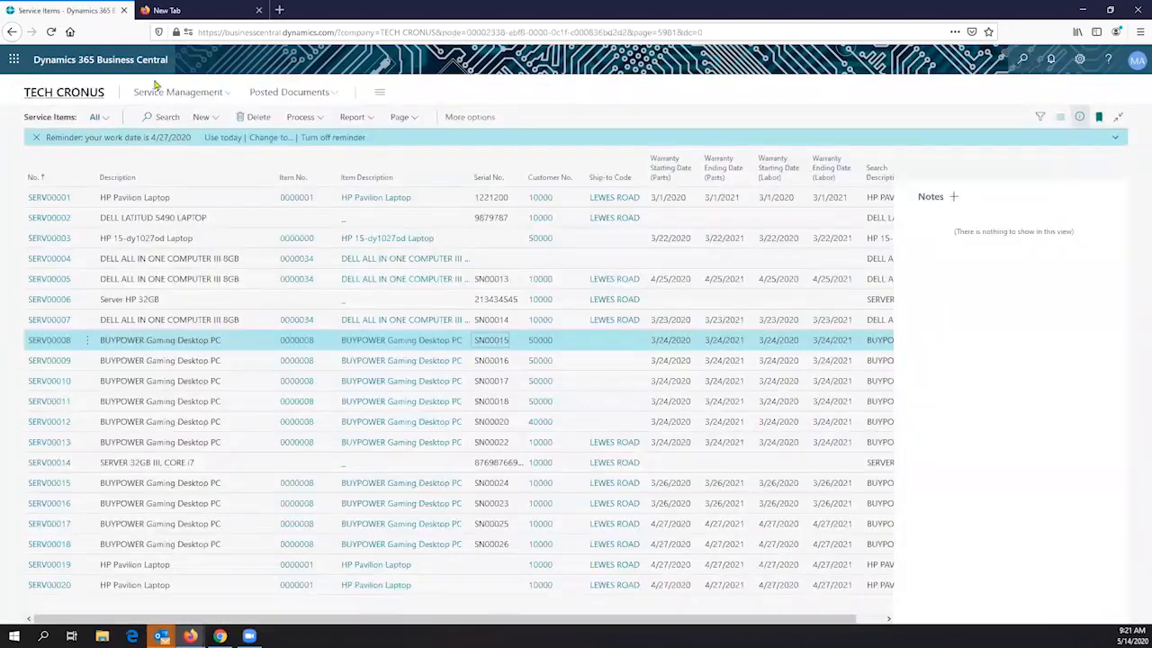
{"action": "left_click", "coordinate": [110, 94]}
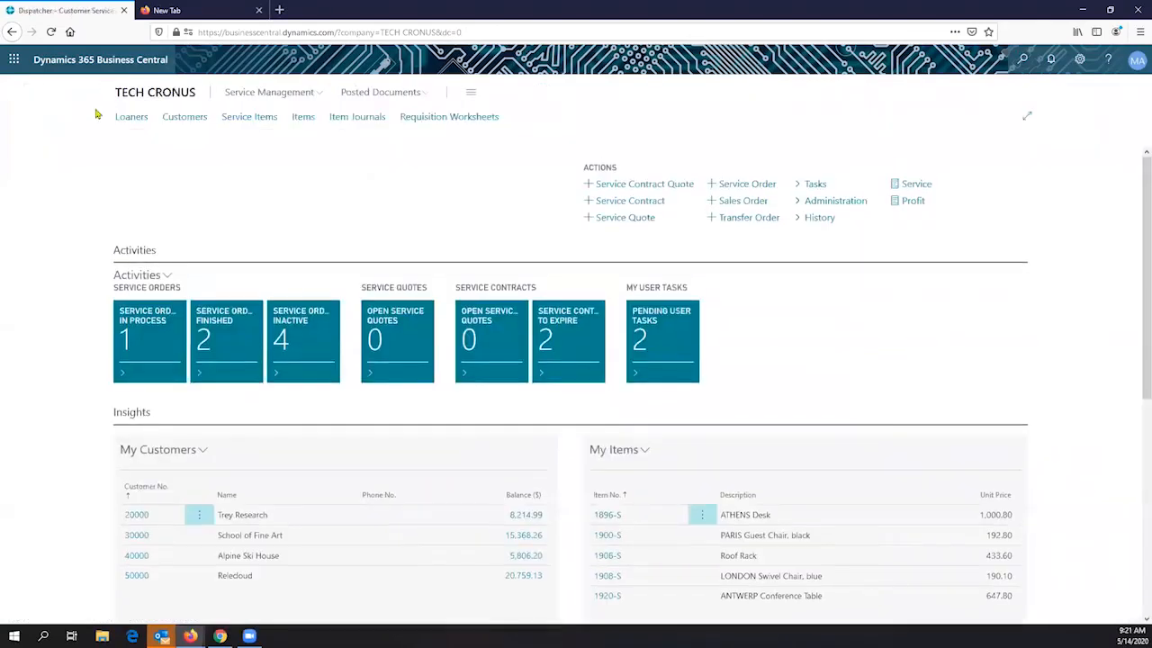
{"action": "left_click", "coordinate": [244, 117]}
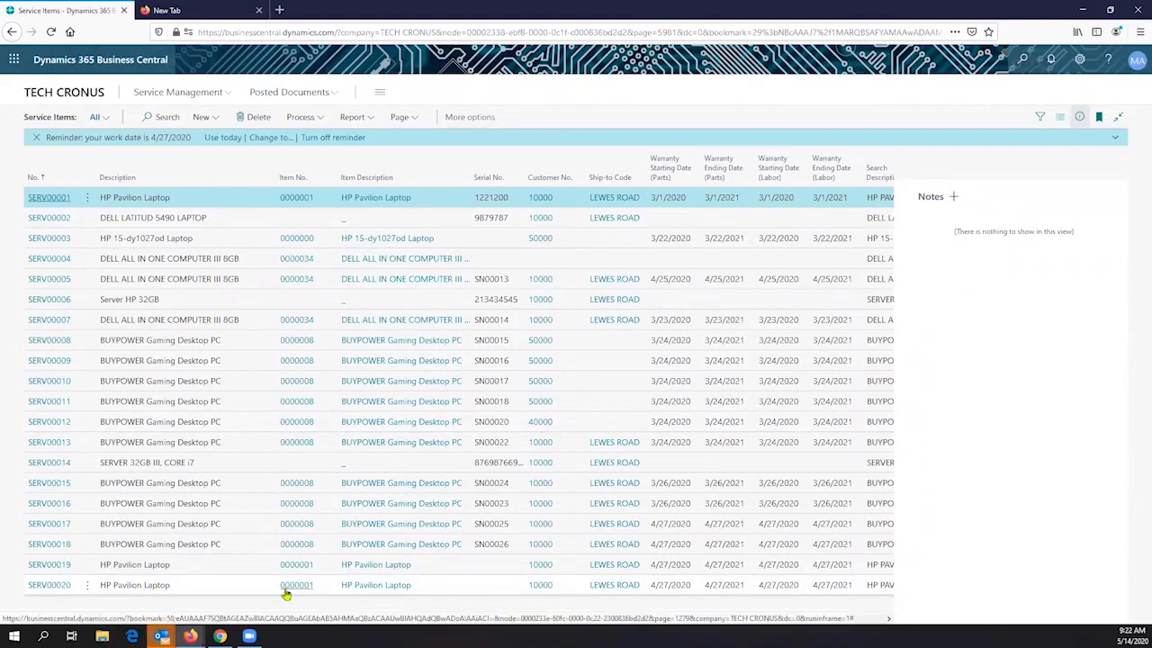
Step: Open the service item card of SERV00018, the BUYPOWER Gaming Desktop PC, and review its description
{"action": "left_click", "coordinate": [56, 551]}
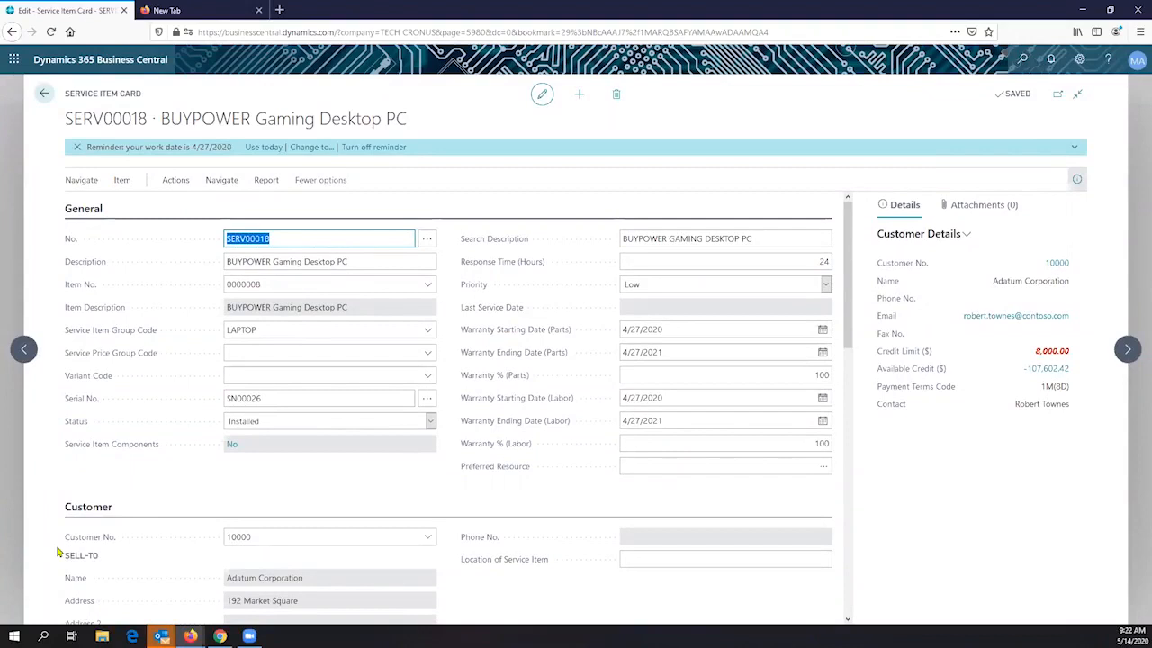
{"action": "left_click", "coordinate": [249, 496]}
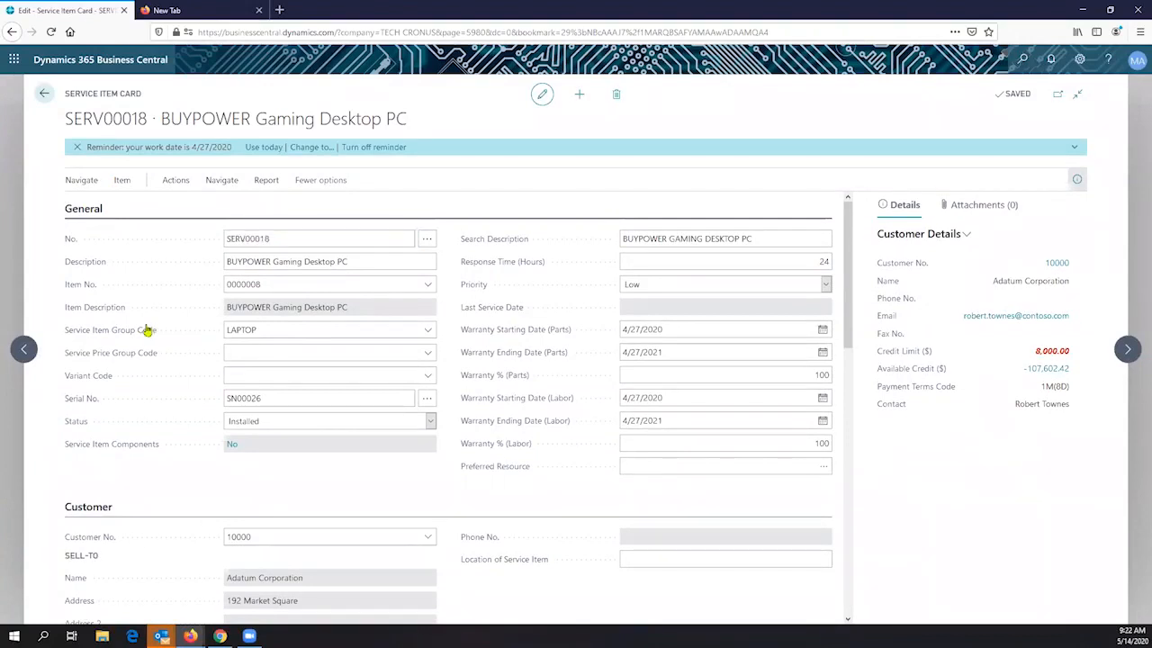
{"action": "left_click", "coordinate": [351, 262]}
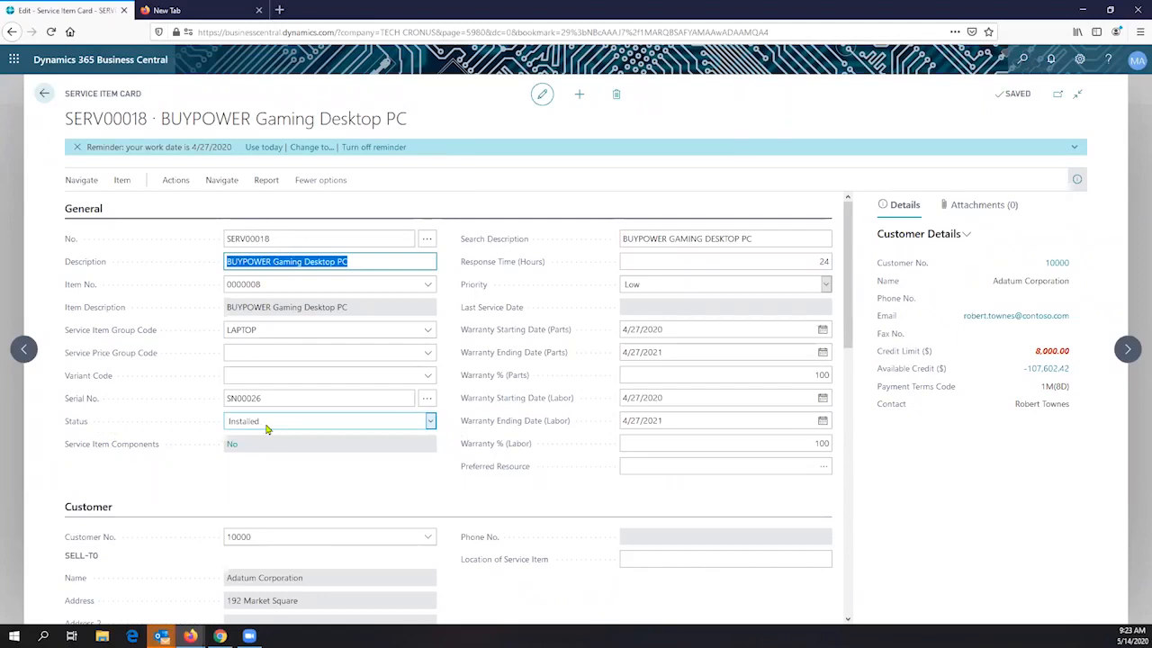
Step: Review the available Status options for the service item without changing the selection, and check its serial number
{"action": "left_click", "coordinate": [429, 425]}
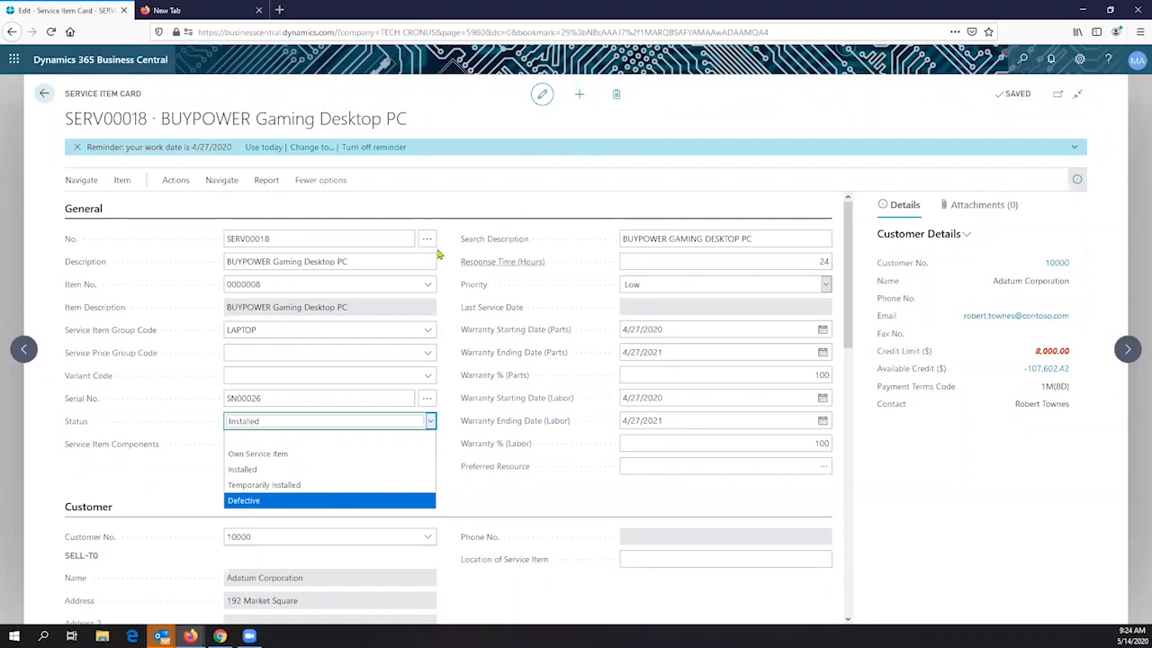
{"action": "left_click", "coordinate": [481, 491]}
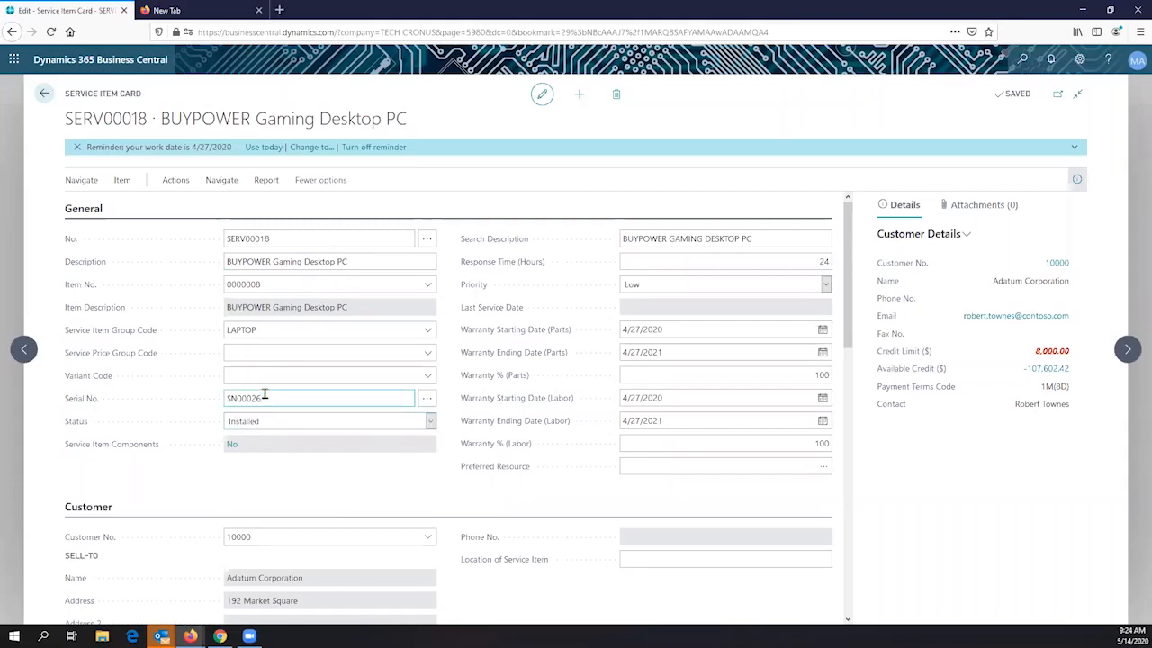
{"action": "left_click_drag", "start_coordinate": [263, 397], "coordinate": [223, 397]}
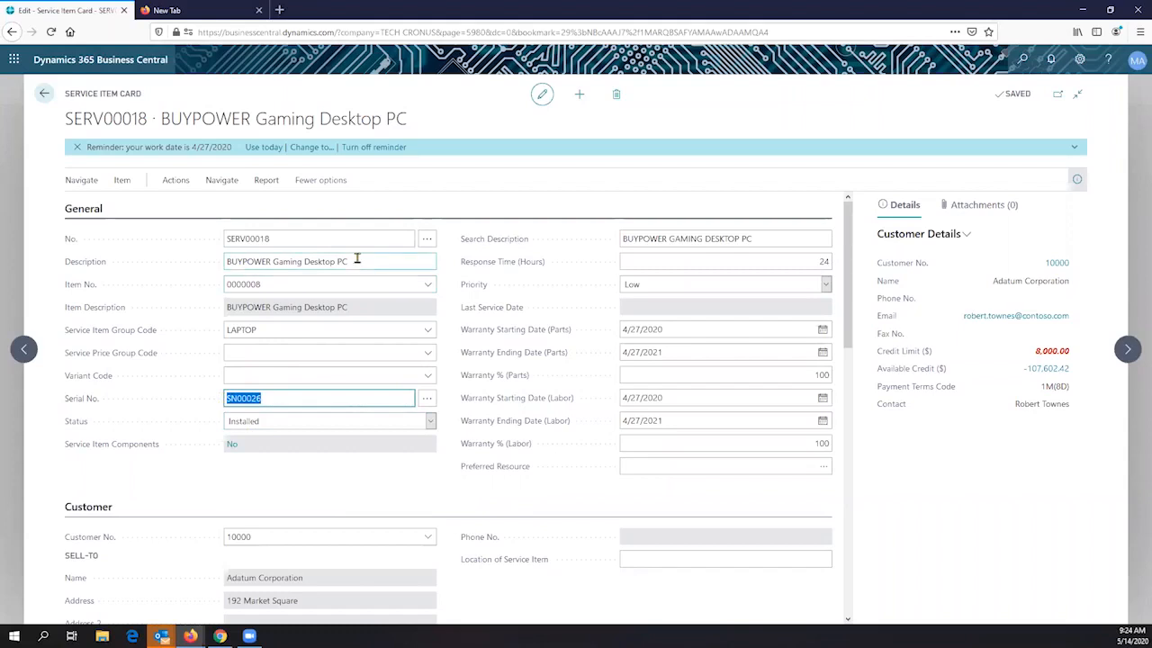
Step: Review the service item's description and serial number, and the starting and ending dates of its parts warranty
{"action": "left_click_drag", "start_coordinate": [357, 258], "coordinate": [221, 263]}
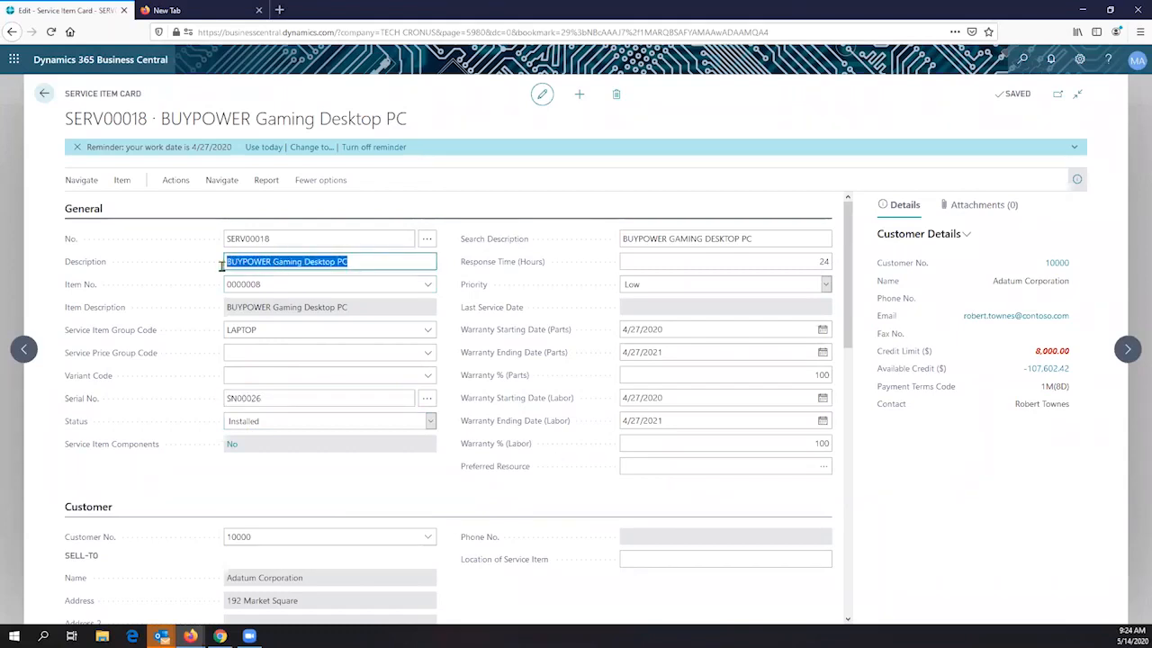
{"action": "left_click_drag", "start_coordinate": [262, 399], "coordinate": [223, 397]}
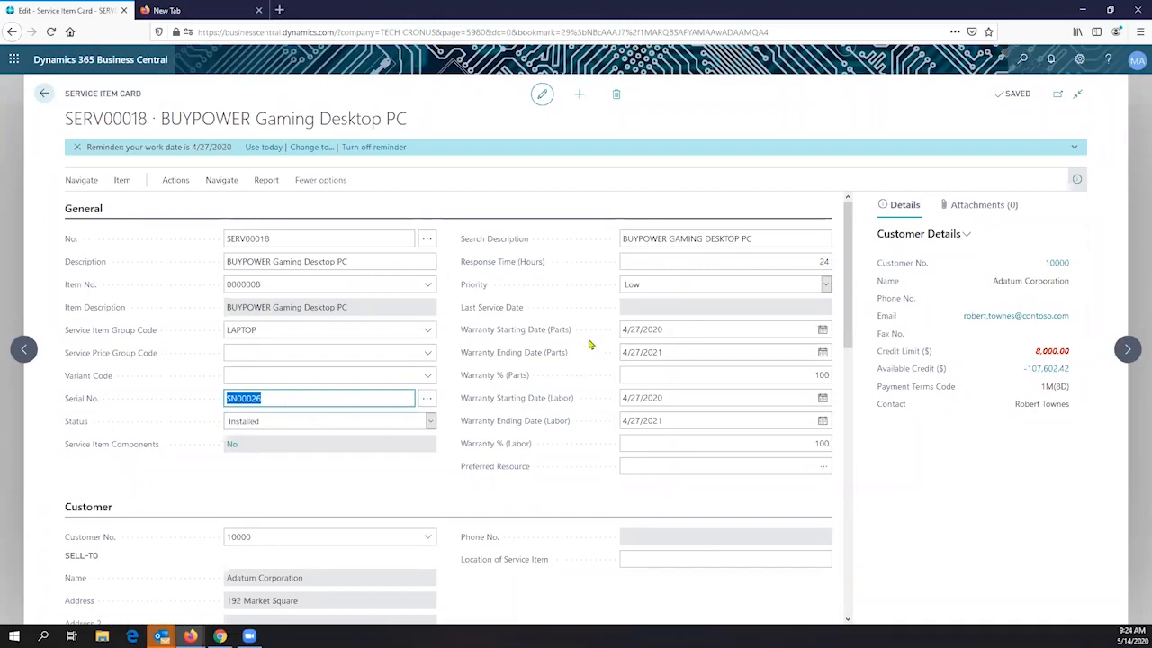
{"action": "left_click_drag", "start_coordinate": [671, 329], "coordinate": [617, 327]}
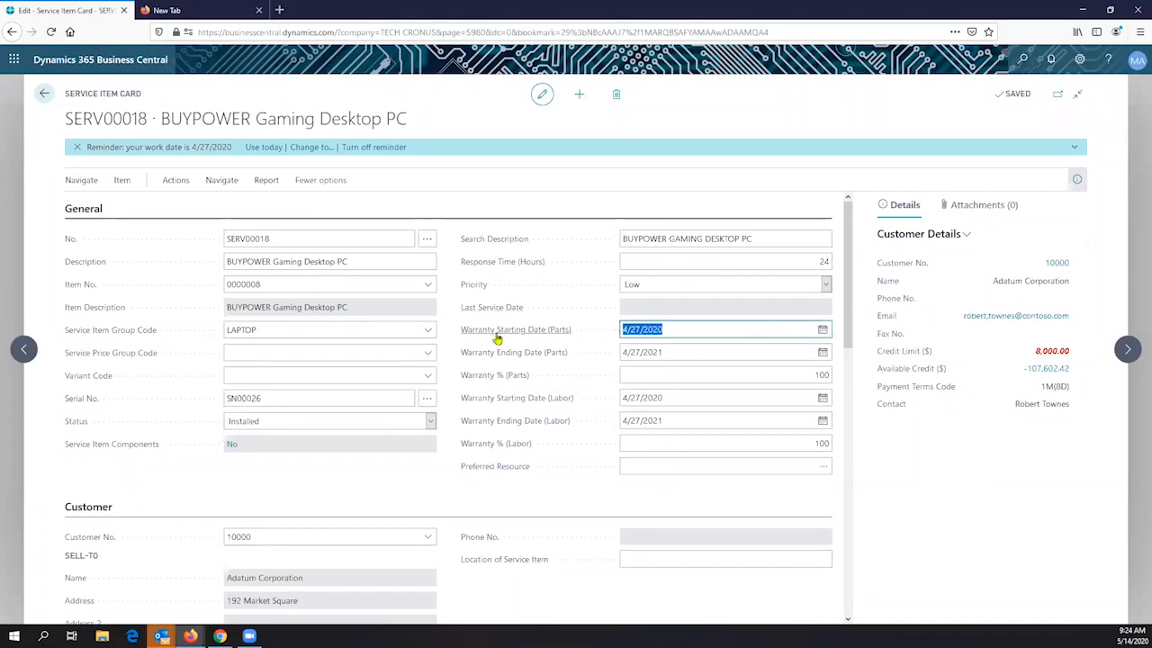
{"action": "mouse_move", "coordinate": [497, 335]}
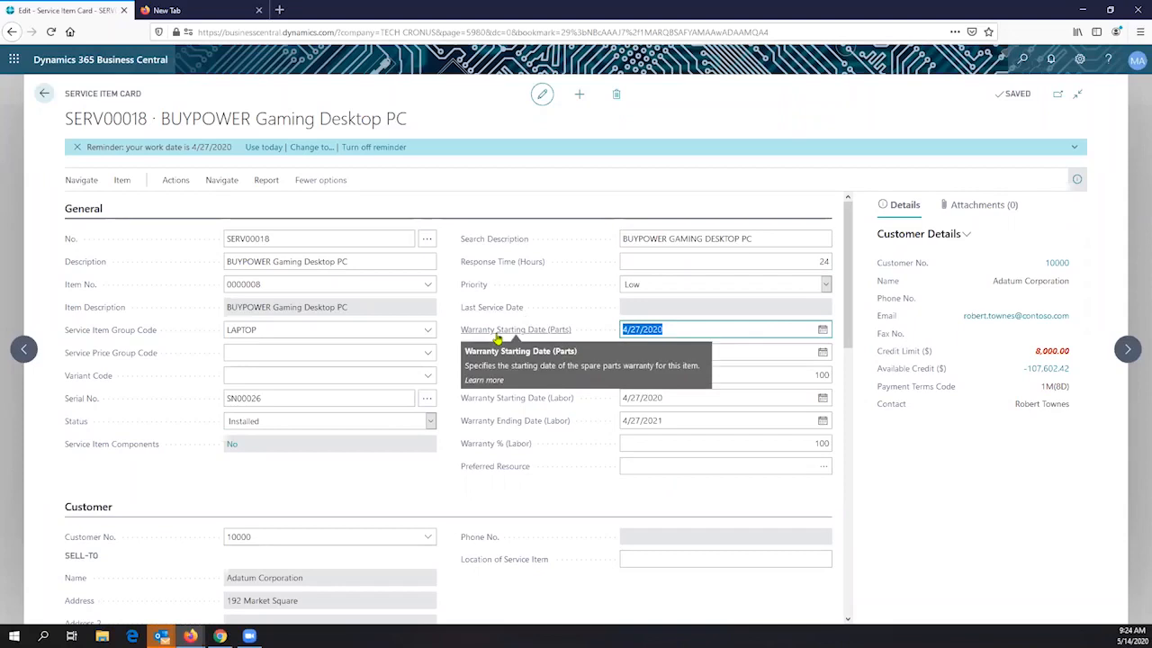
{"action": "left_click_drag", "start_coordinate": [670, 352], "coordinate": [623, 353]}
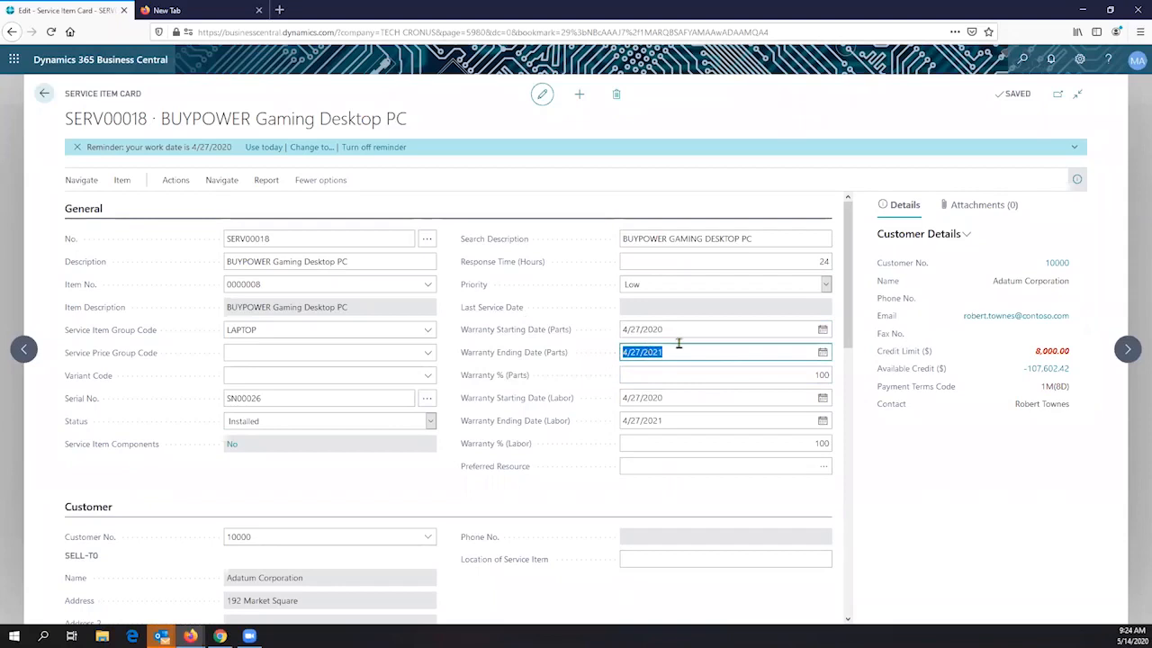
{"action": "left_click_drag", "start_coordinate": [665, 329], "coordinate": [620, 328]}
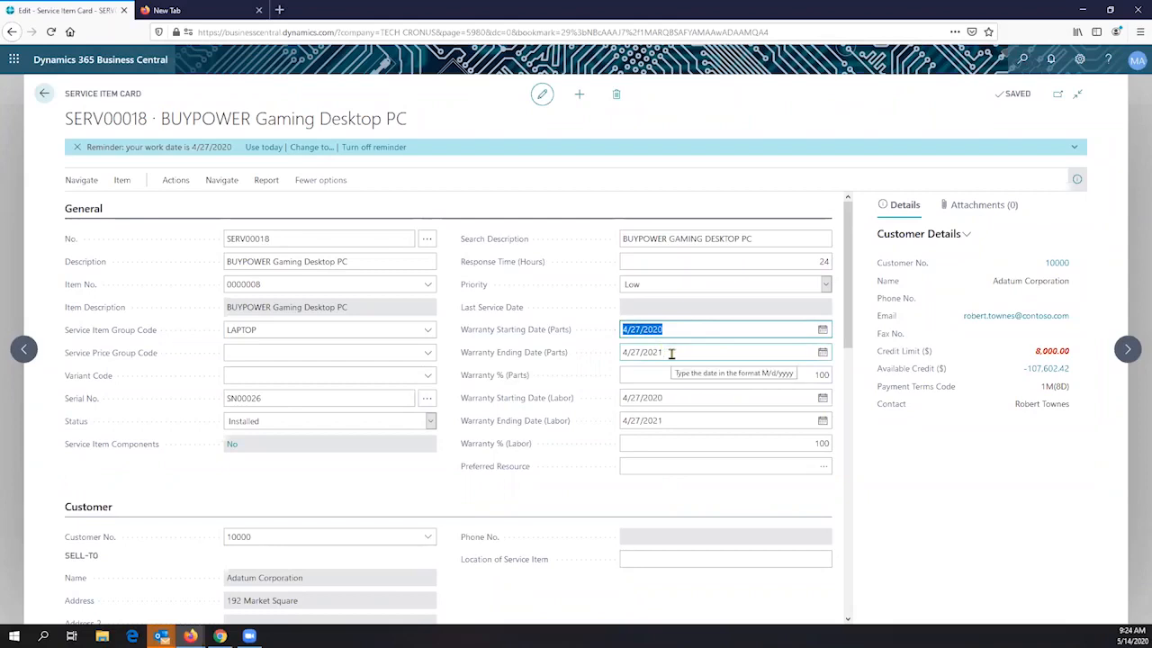
{"action": "left_click_drag", "start_coordinate": [672, 352], "coordinate": [617, 365]}
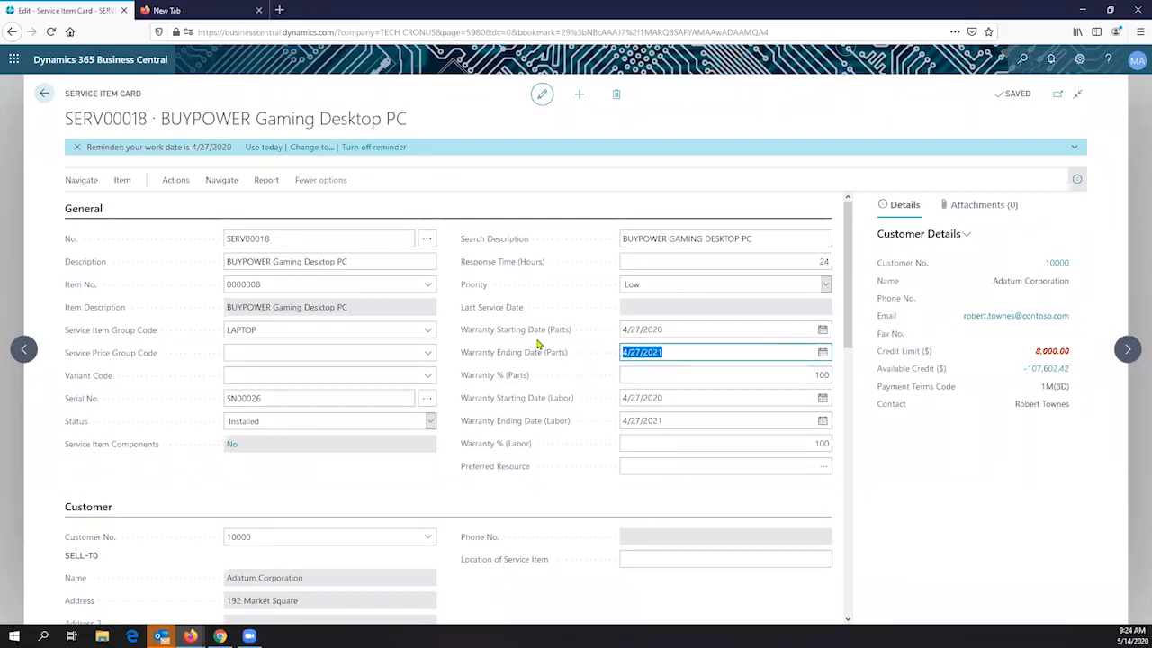
{"action": "mouse_move", "coordinate": [549, 405]}
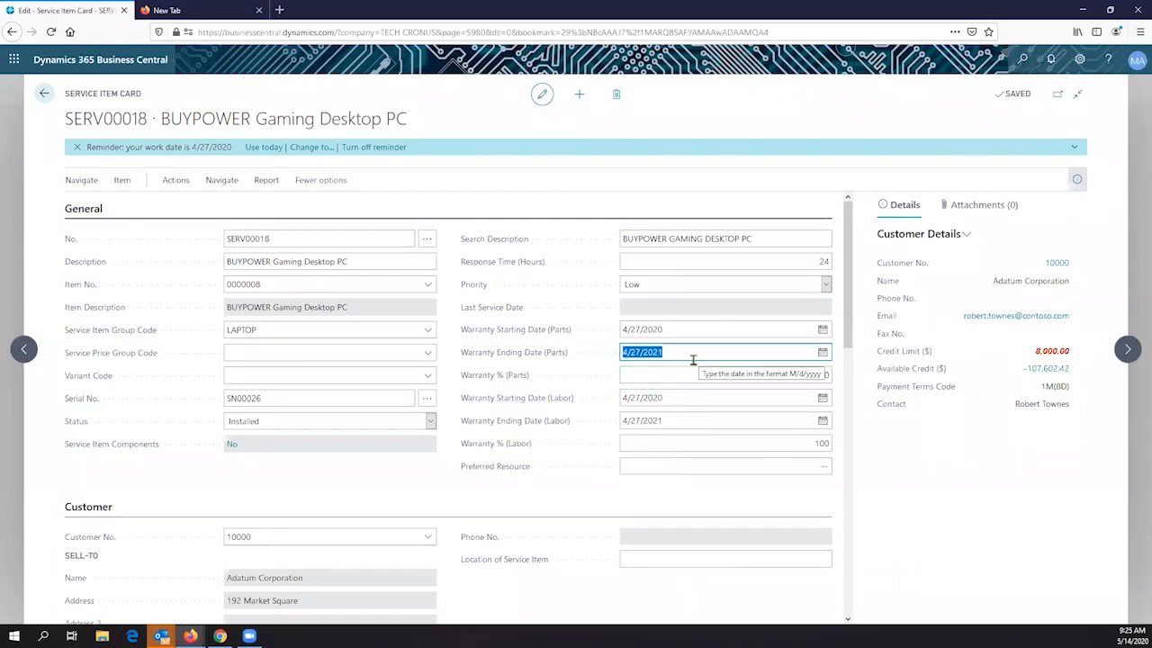
Step: Check the labor and parts warranty percentages, the parts warranty ending date and the meaning of the labor warranty starting date
{"action": "left_click", "coordinate": [737, 443]}
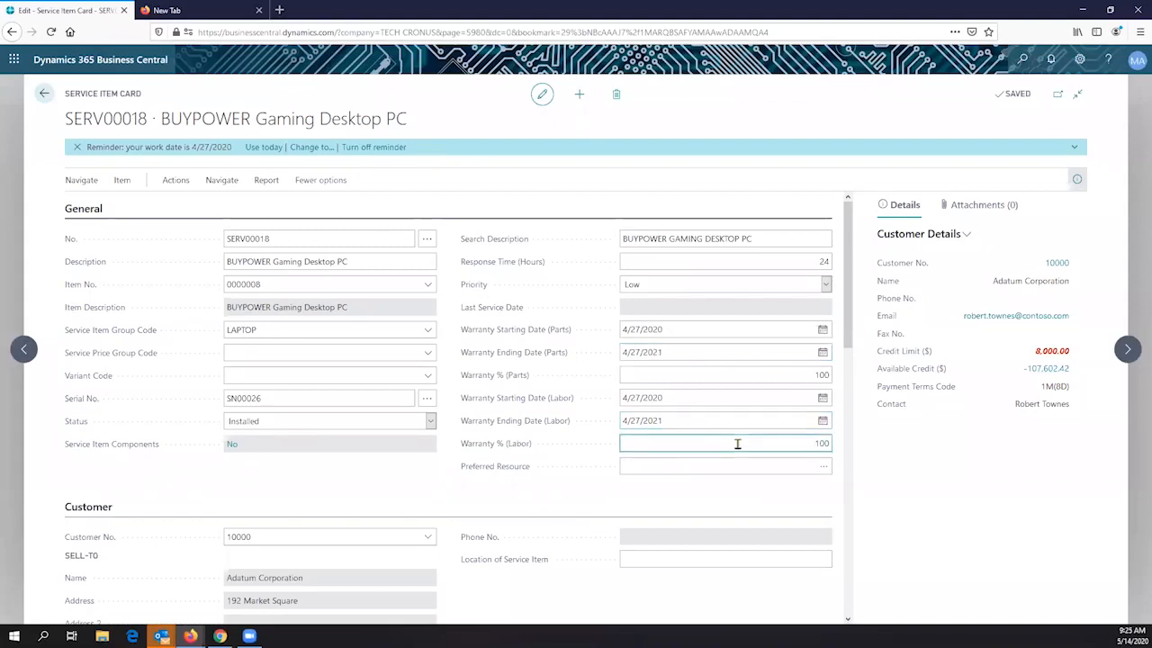
{"action": "double_click", "coordinate": [817, 443]}
{"action": "left_click", "coordinate": [804, 375]}
{"action": "left_click_drag", "start_coordinate": [804, 375], "coordinate": [832, 374]}
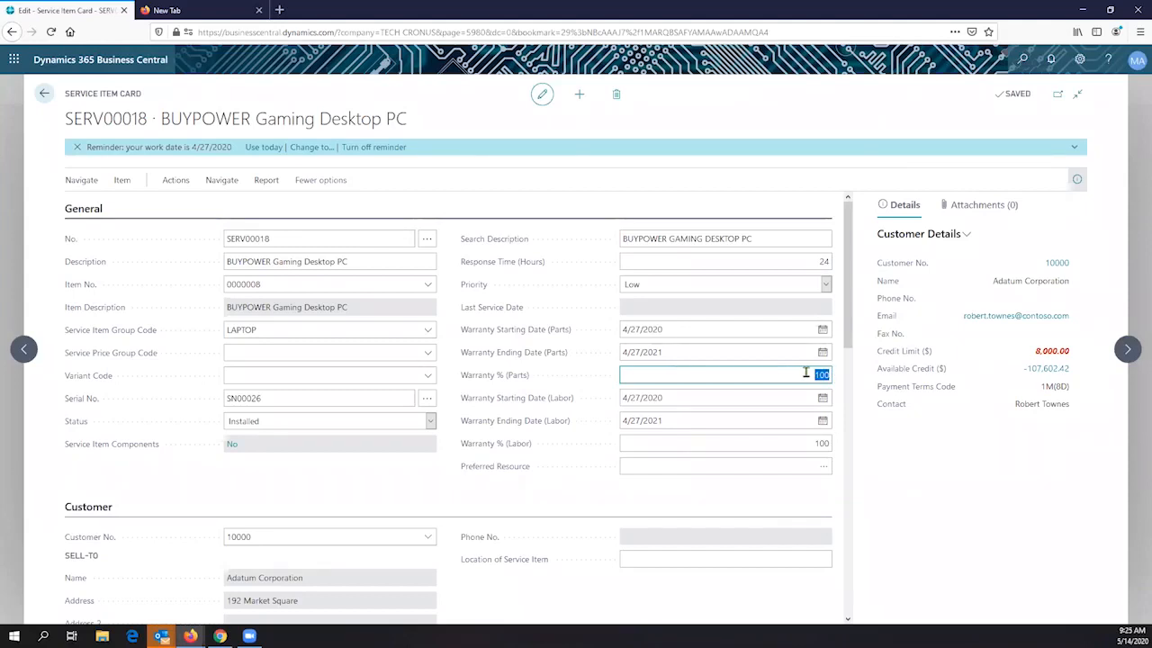
{"action": "left_click", "coordinate": [681, 352]}
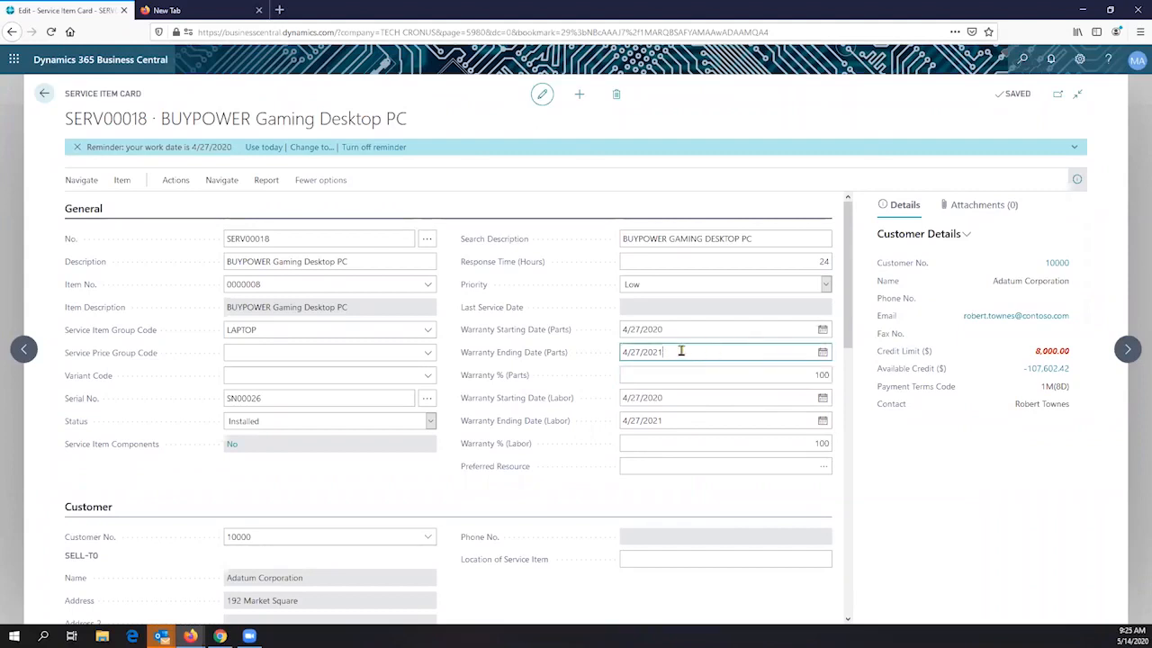
{"action": "left_click_drag", "start_coordinate": [682, 352], "coordinate": [606, 356]}
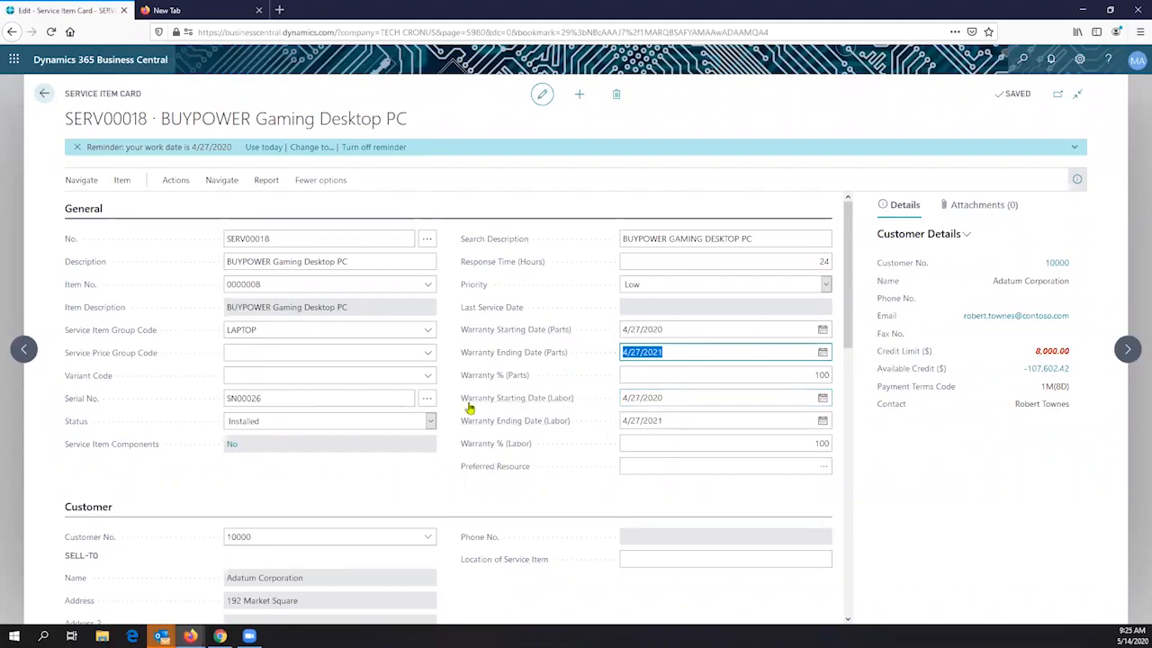
{"action": "mouse_move", "coordinate": [486, 396]}
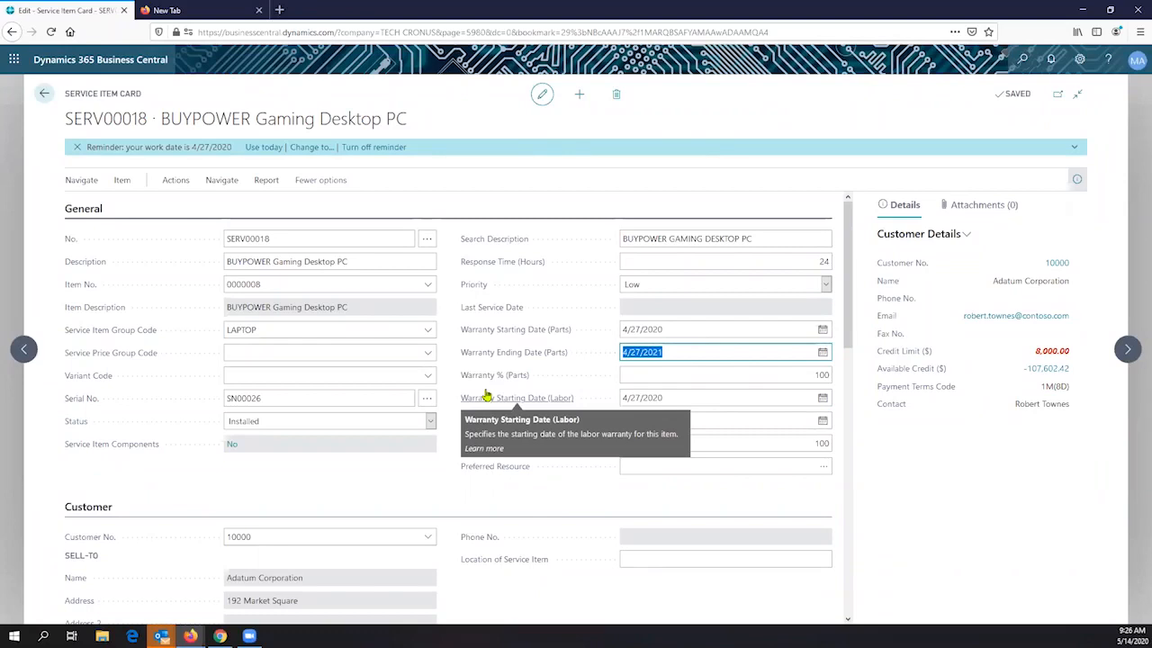
Step: Look at the Defective option for the Status without selecting it, and recheck the warranty dates and the parts warranty percentage
{"action": "left_click", "coordinate": [430, 421]}
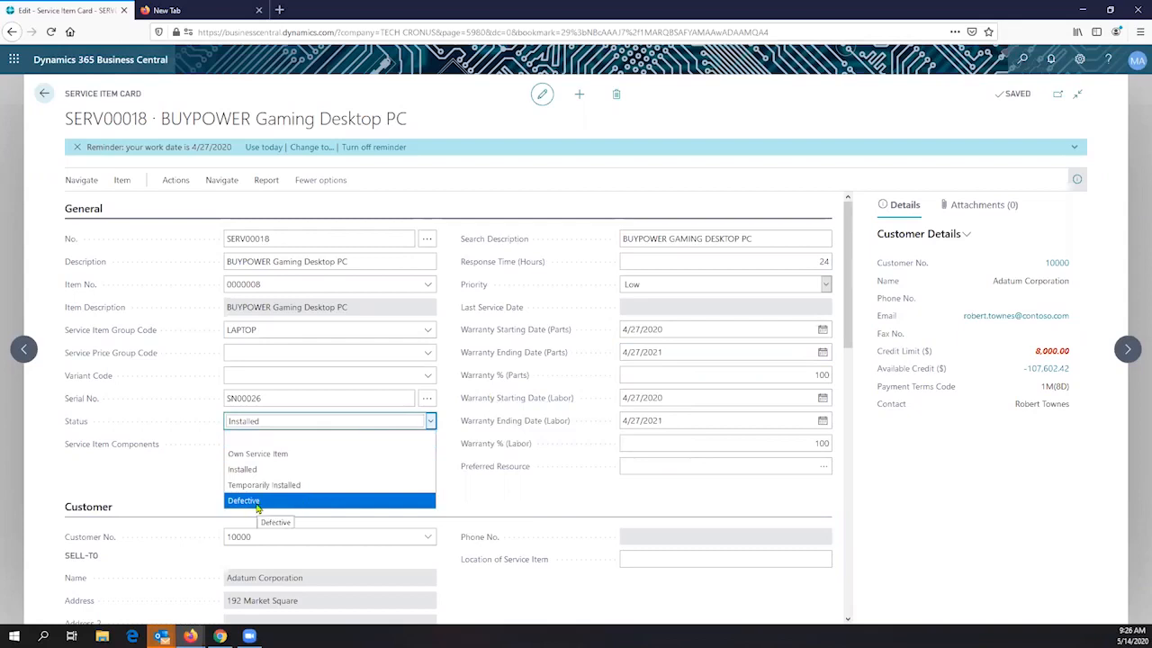
{"action": "left_click", "coordinate": [521, 508]}
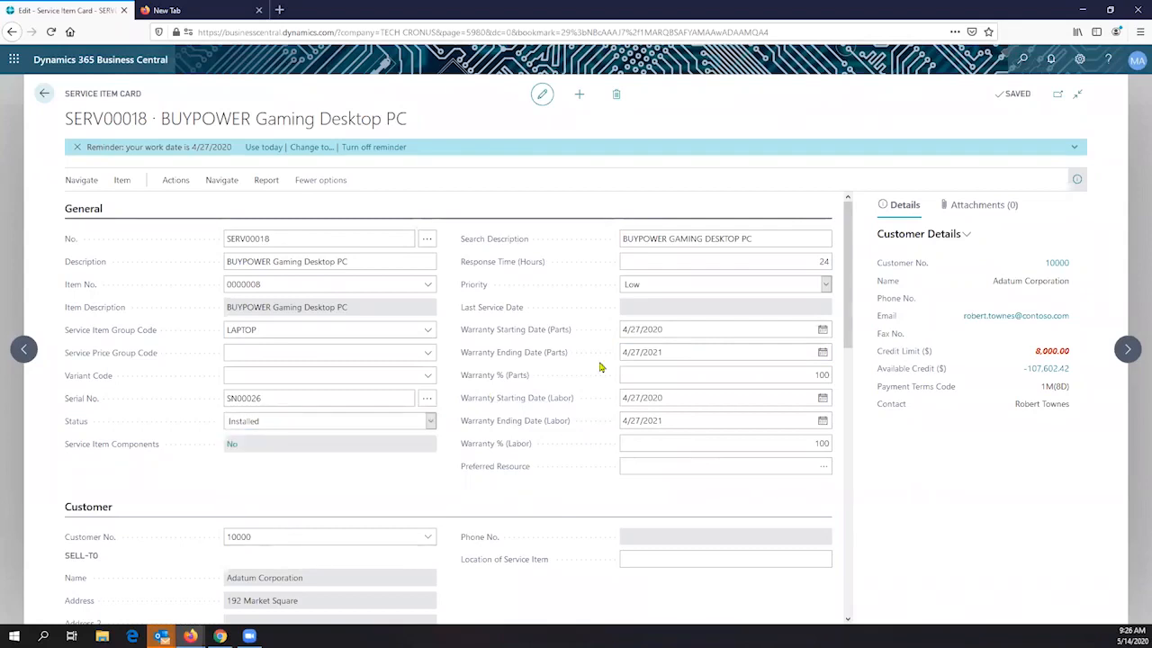
{"action": "left_click", "coordinate": [668, 333]}
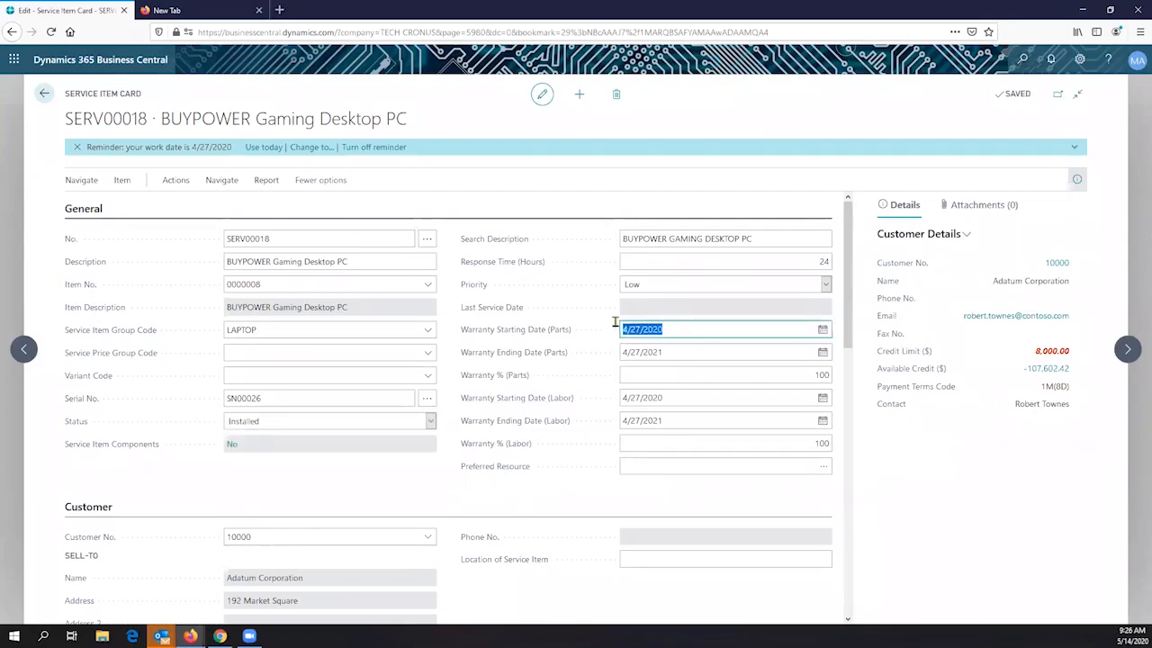
{"action": "left_click", "coordinate": [669, 351]}
{"action": "left_click", "coordinate": [657, 397]}
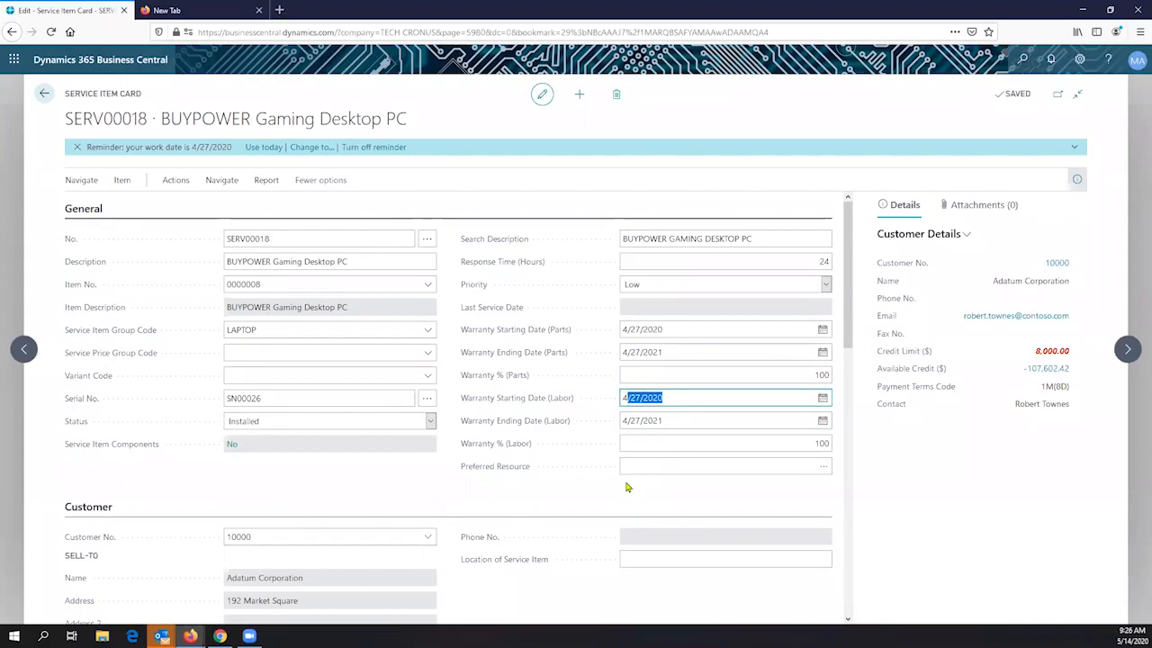
{"action": "left_click", "coordinate": [640, 330]}
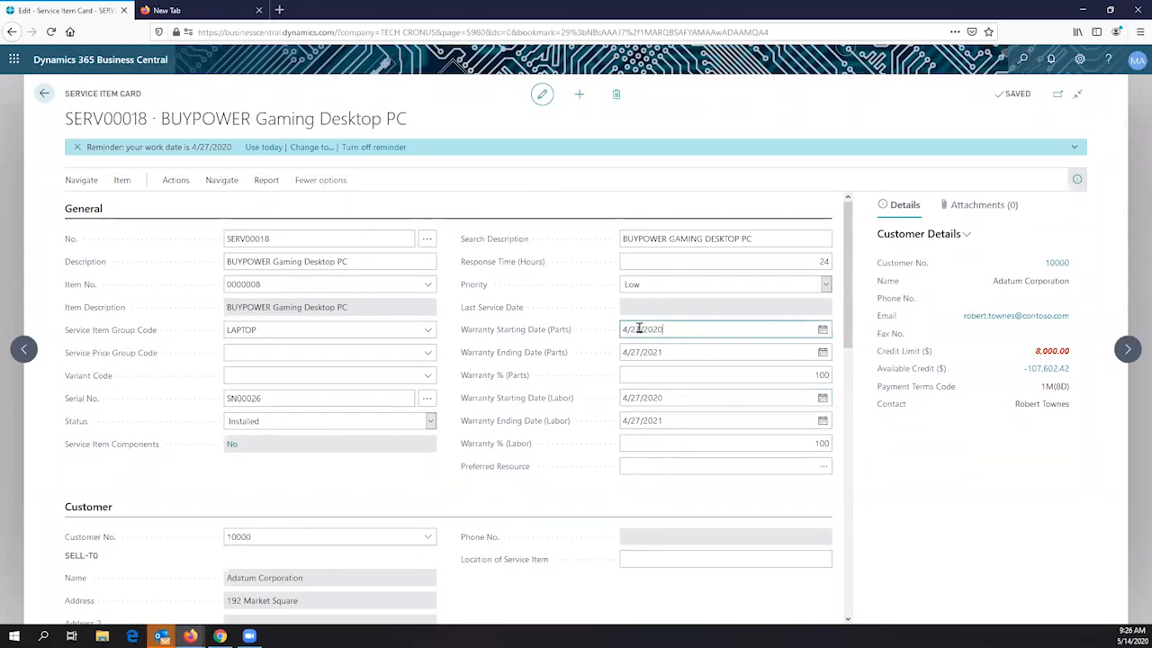
{"action": "left_click", "coordinate": [673, 353]}
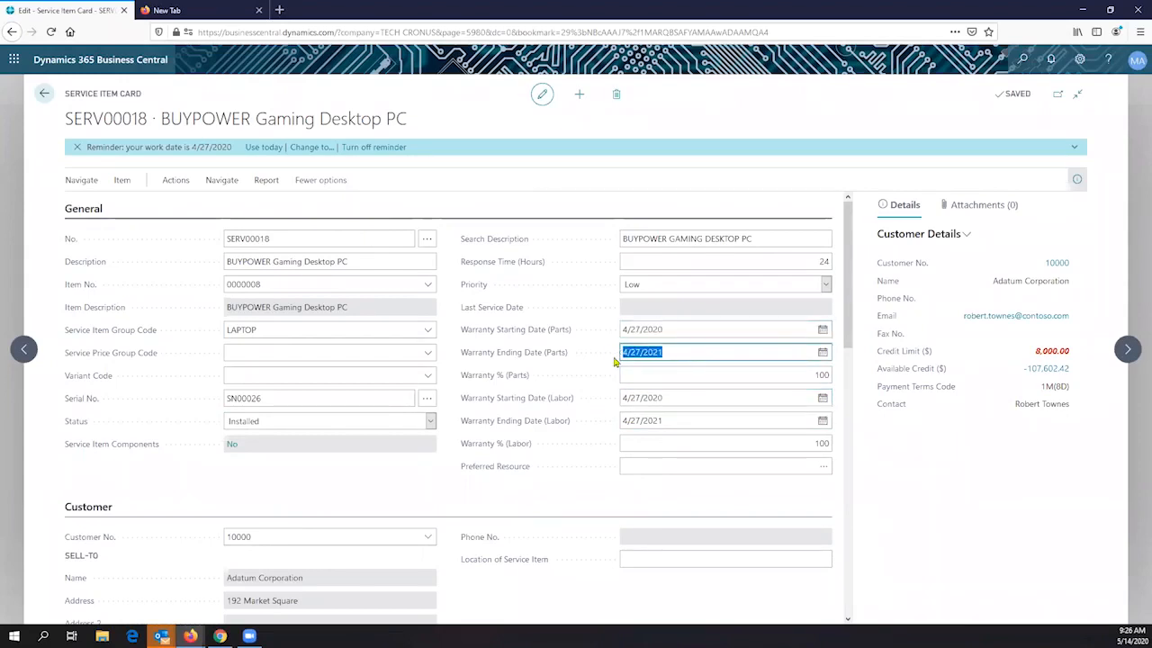
{"action": "left_click", "coordinate": [783, 376]}
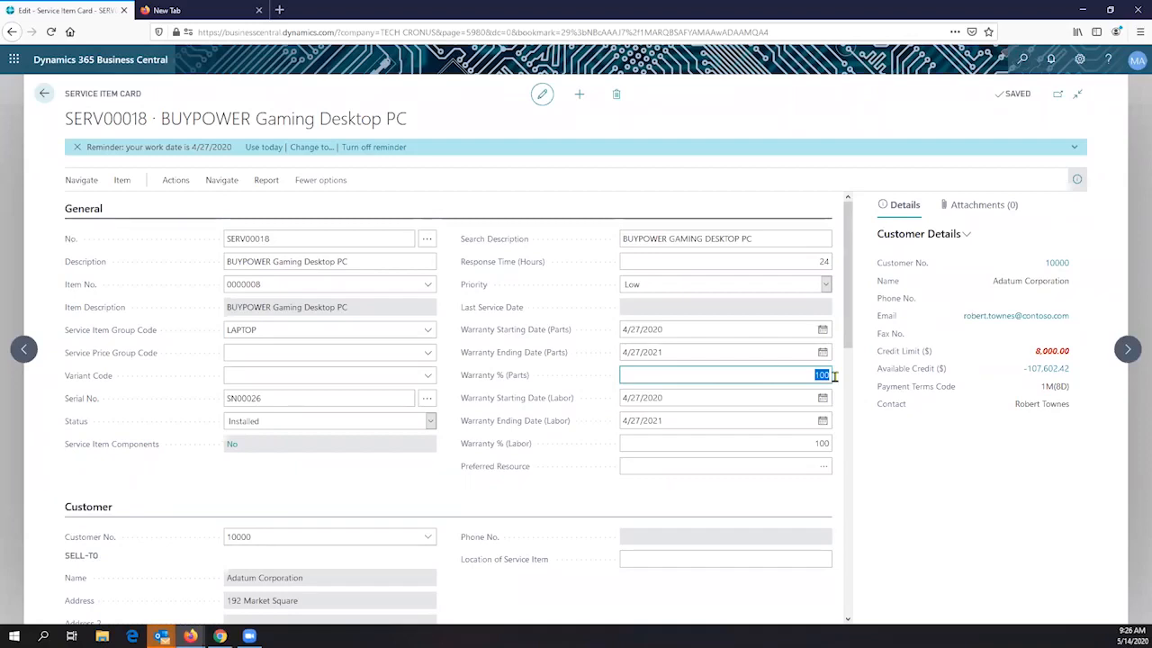
Step: Examine the Customer and Shipping sections of the service item card, including the Ship-to Code and its description
{"action": "scroll", "coordinate": [835, 377], "scroll_direction": "down", "scroll_amount": 2}
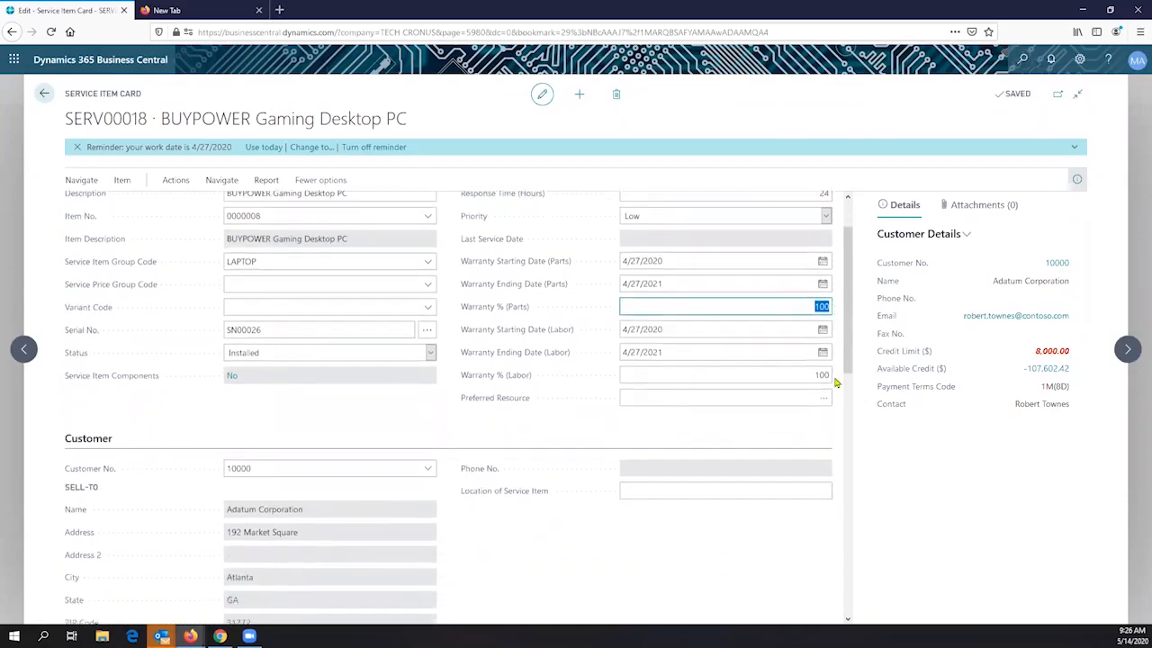
{"action": "scroll", "coordinate": [835, 383], "scroll_direction": "down", "scroll_amount": 2}
{"action": "scroll", "coordinate": [835, 383], "scroll_direction": "down", "scroll_amount": 1}
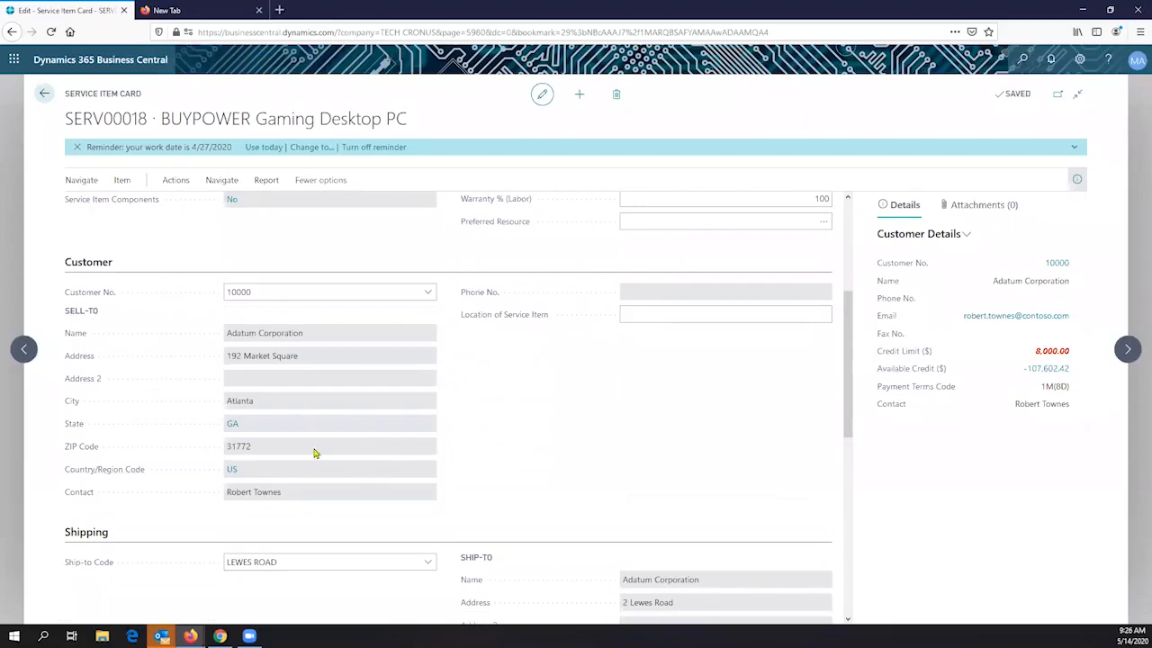
{"action": "scroll", "coordinate": [363, 427], "scroll_direction": "down", "scroll_amount": 1}
{"action": "scroll", "coordinate": [364, 426], "scroll_direction": "down", "scroll_amount": 5}
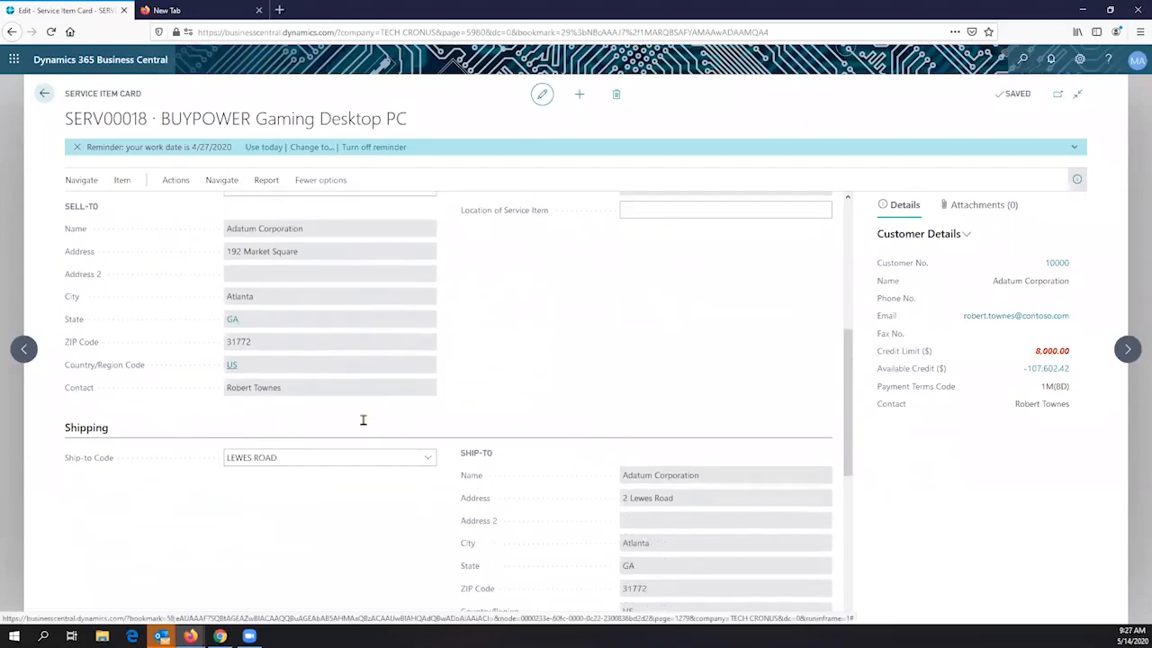
{"action": "scroll", "coordinate": [364, 427], "scroll_direction": "down", "scroll_amount": 1}
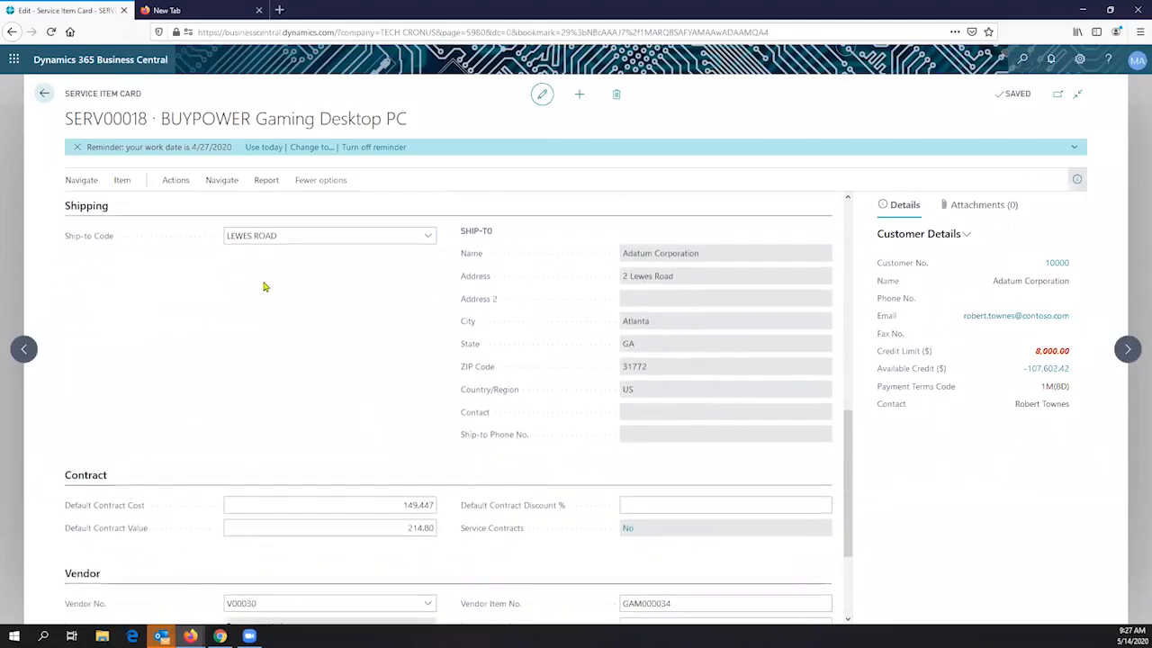
{"action": "mouse_move", "coordinate": [103, 240]}
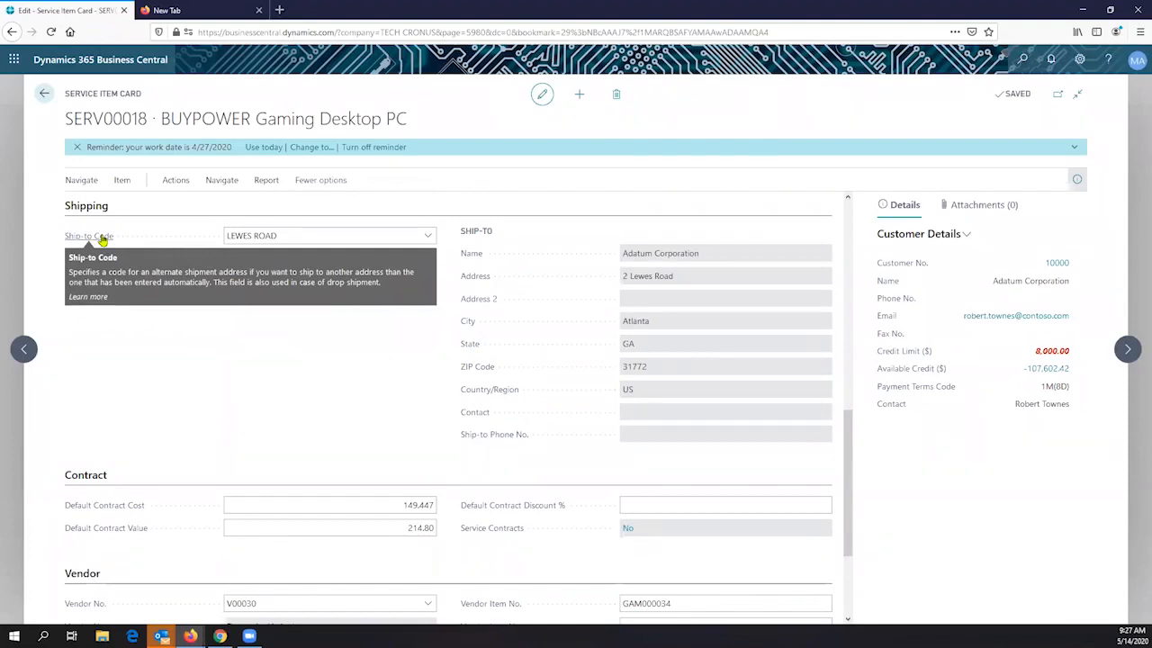
{"action": "left_click_drag", "start_coordinate": [275, 235], "coordinate": [209, 235]}
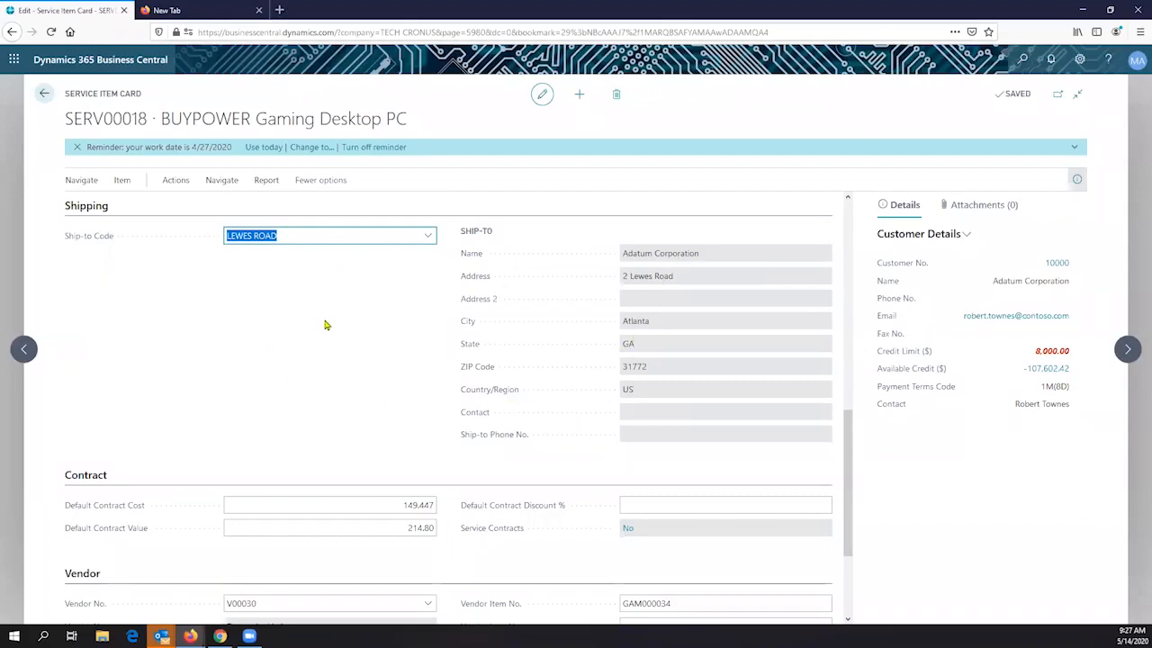
Step: Review the Contract, Vendor and Detail sections further down the service item card
{"action": "scroll", "coordinate": [326, 325], "scroll_direction": "down", "scroll_amount": 1}
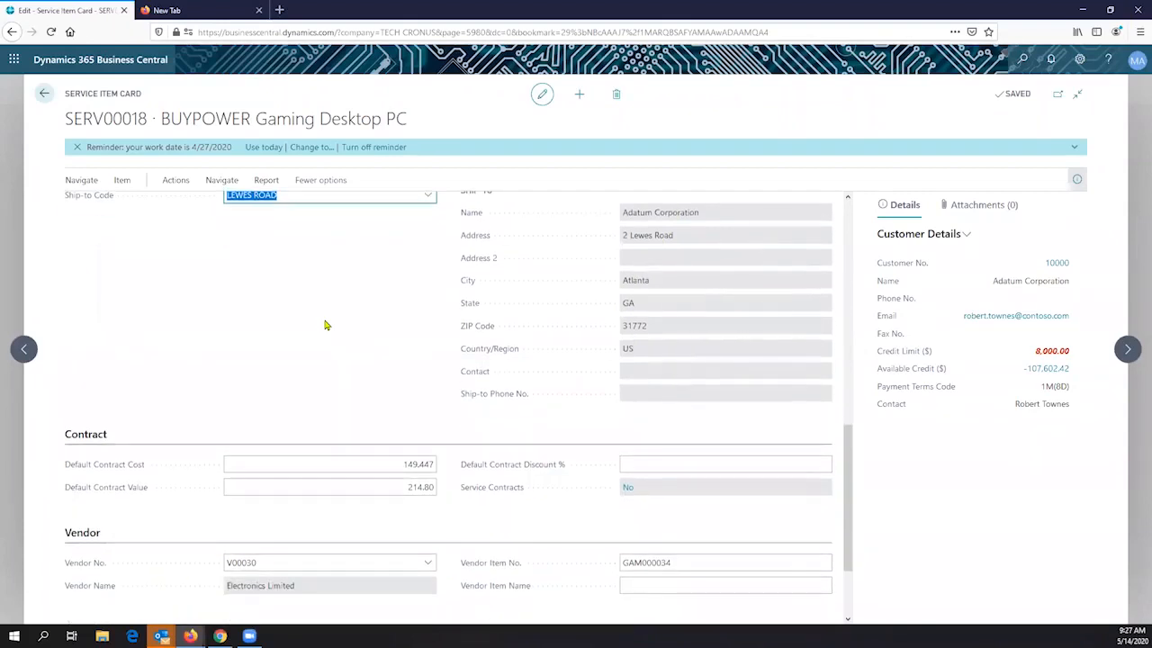
{"action": "scroll", "coordinate": [325, 325], "scroll_direction": "down", "scroll_amount": 2}
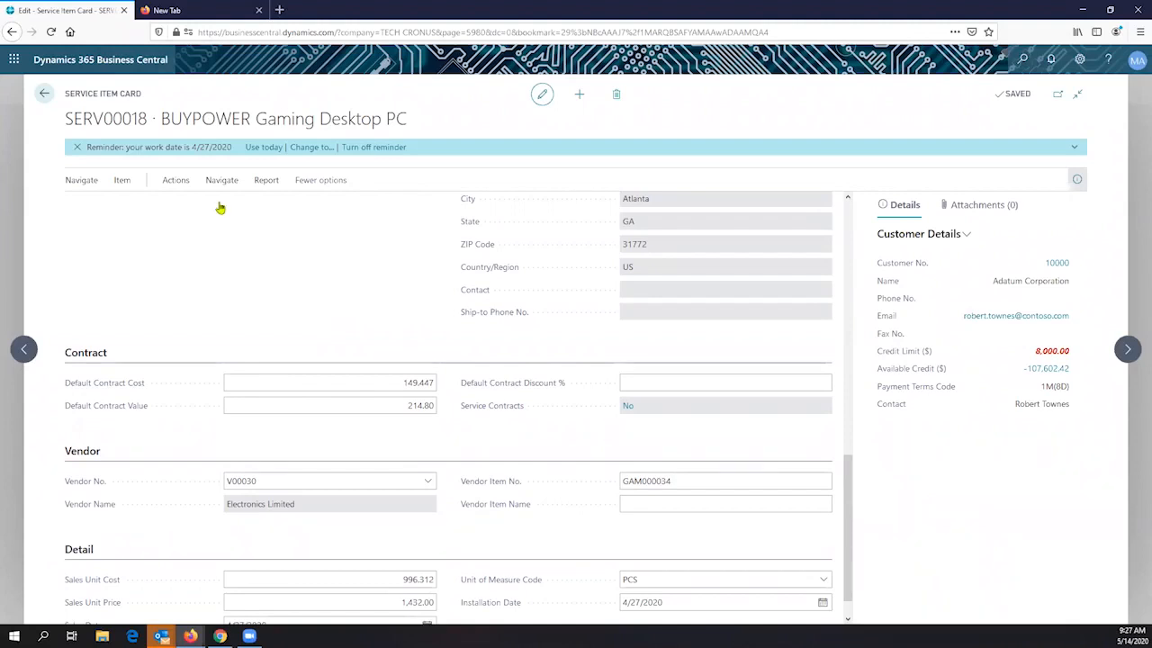
{"action": "left_click_drag", "start_coordinate": [141, 94], "coordinate": [60, 95]}
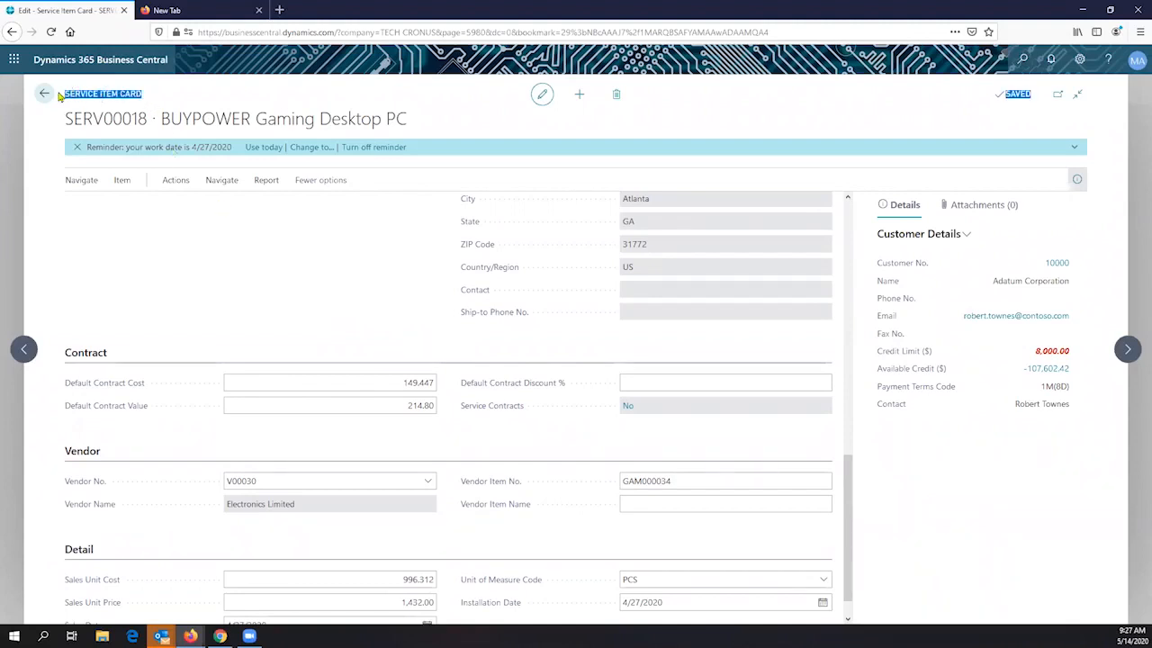
{"action": "scroll", "coordinate": [244, 278], "scroll_direction": "down", "scroll_amount": 2}
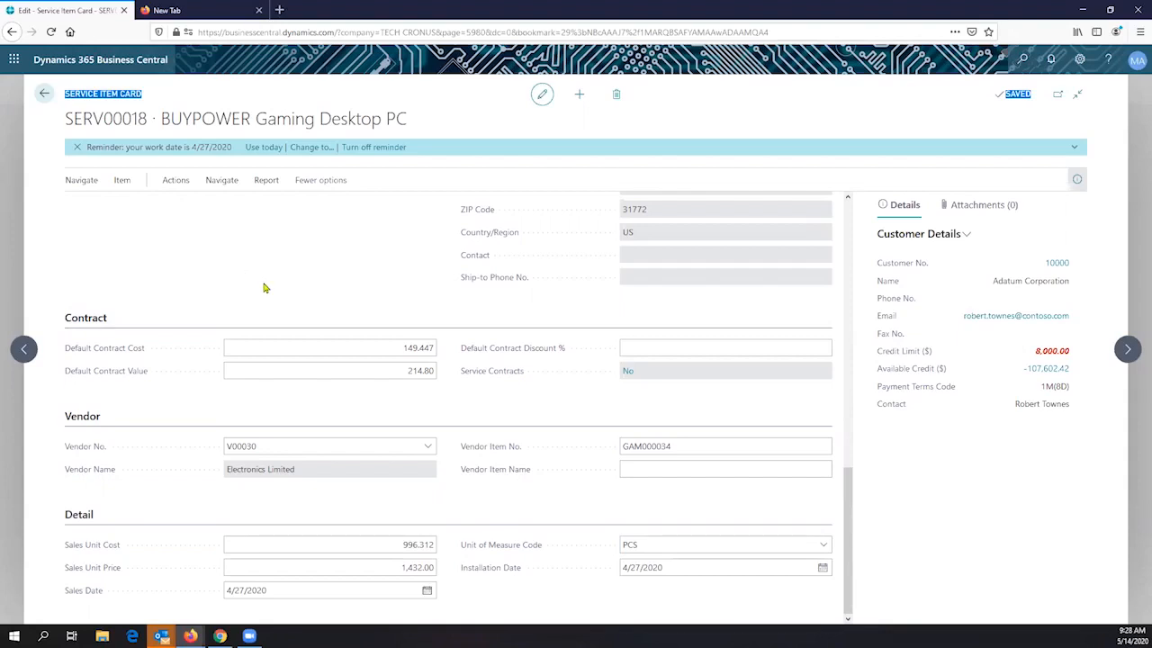
Step: Compare the Sales Unit Cost and Sales Unit Price in the Detail section with the Default Contract Cost in the Contract section
{"action": "left_click", "coordinate": [384, 546]}
{"action": "left_click", "coordinate": [403, 570]}
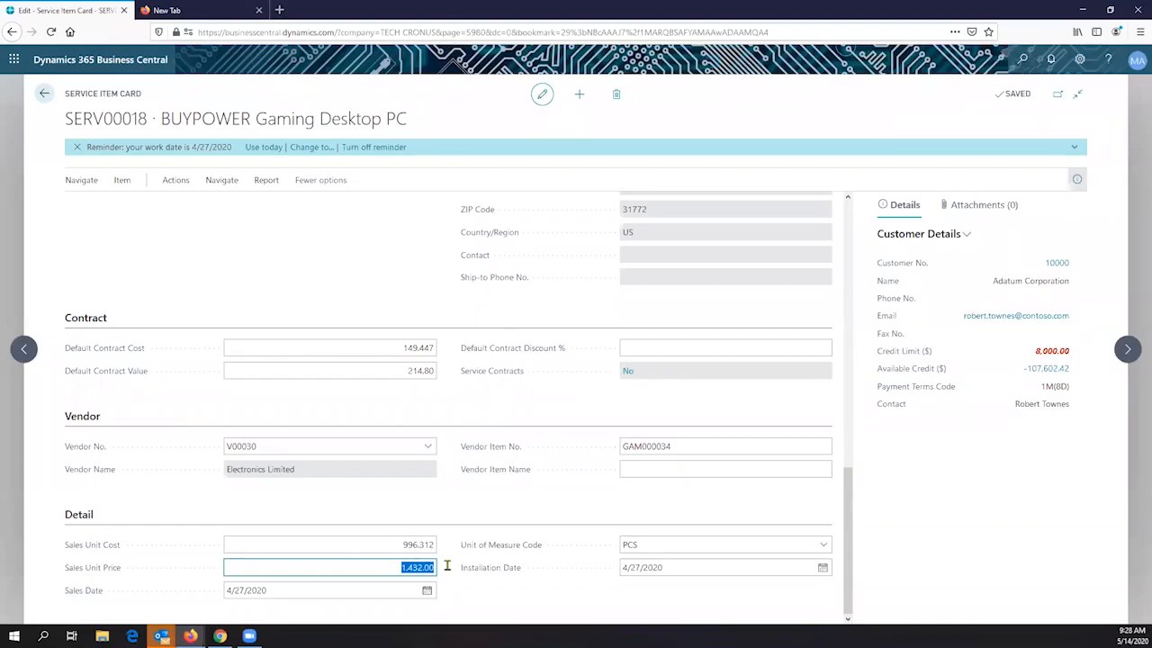
{"action": "left_click", "coordinate": [410, 544]}
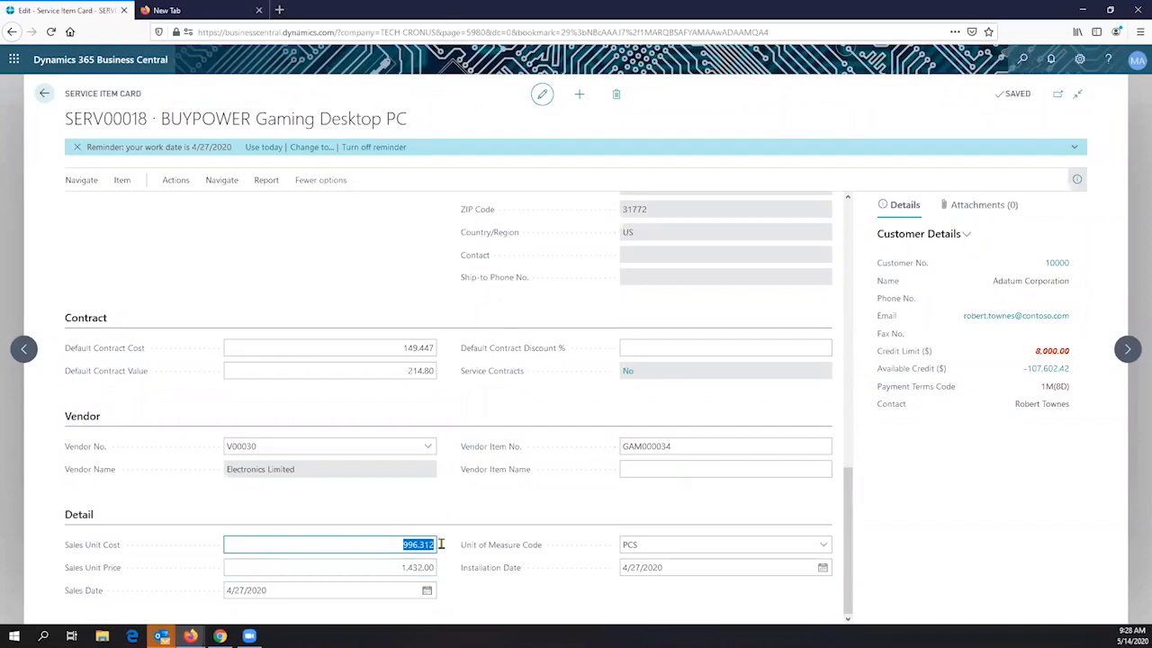
{"action": "left_click", "coordinate": [435, 567]}
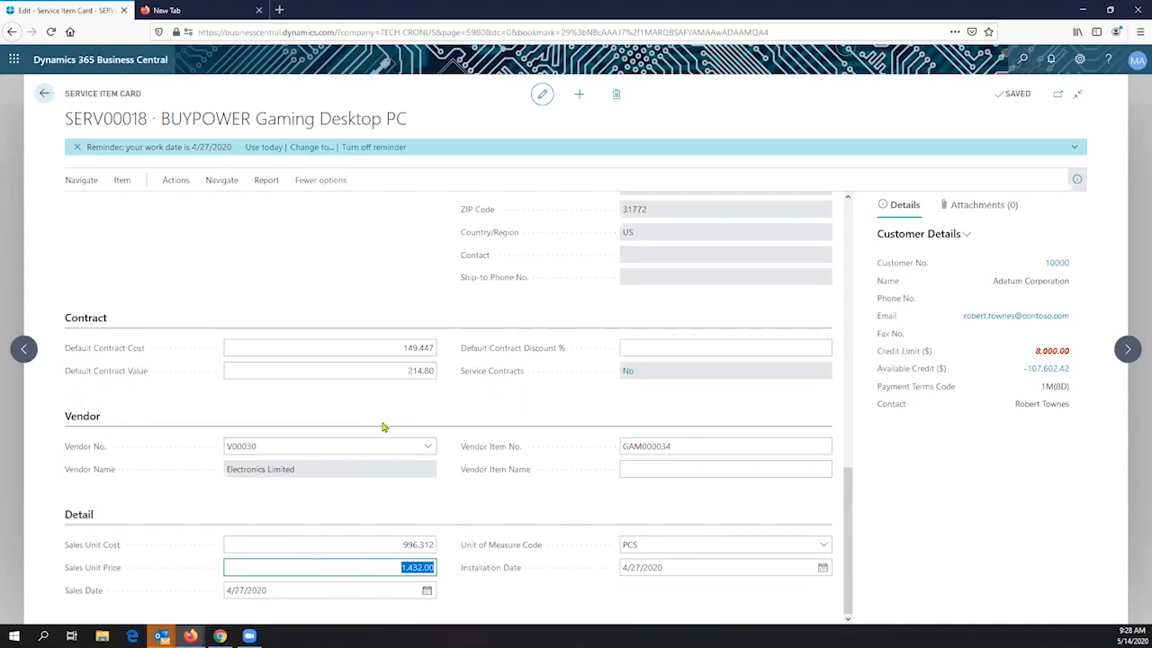
{"action": "left_click", "coordinate": [401, 346]}
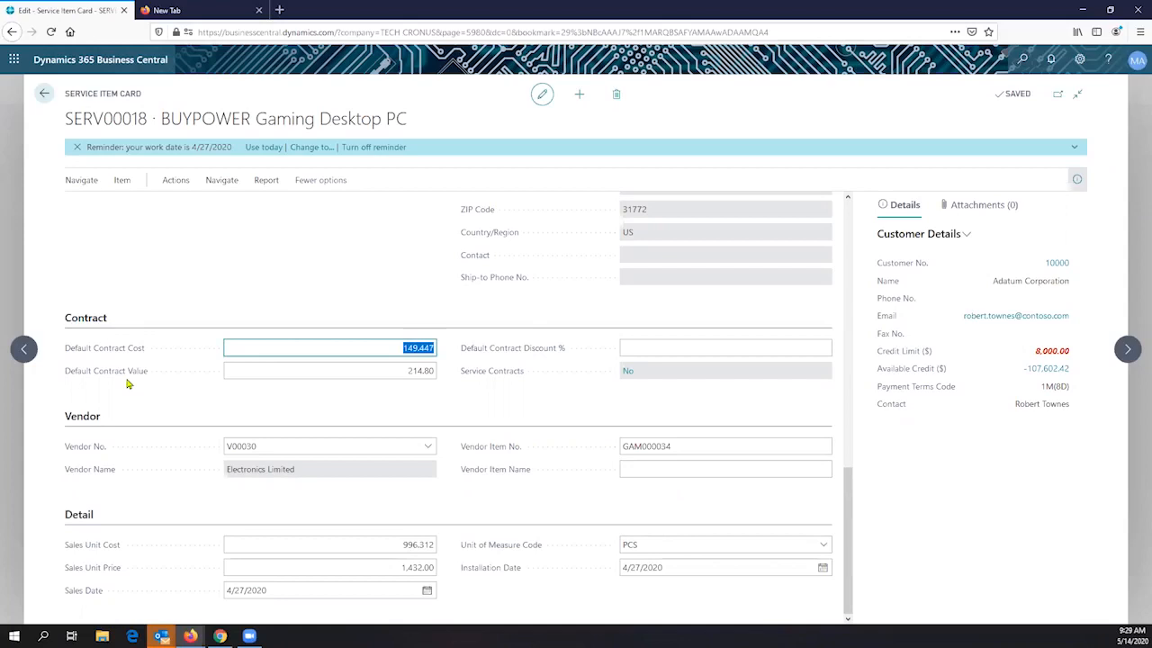
{"action": "scroll", "coordinate": [297, 388], "scroll_direction": "up", "scroll_amount": 5}
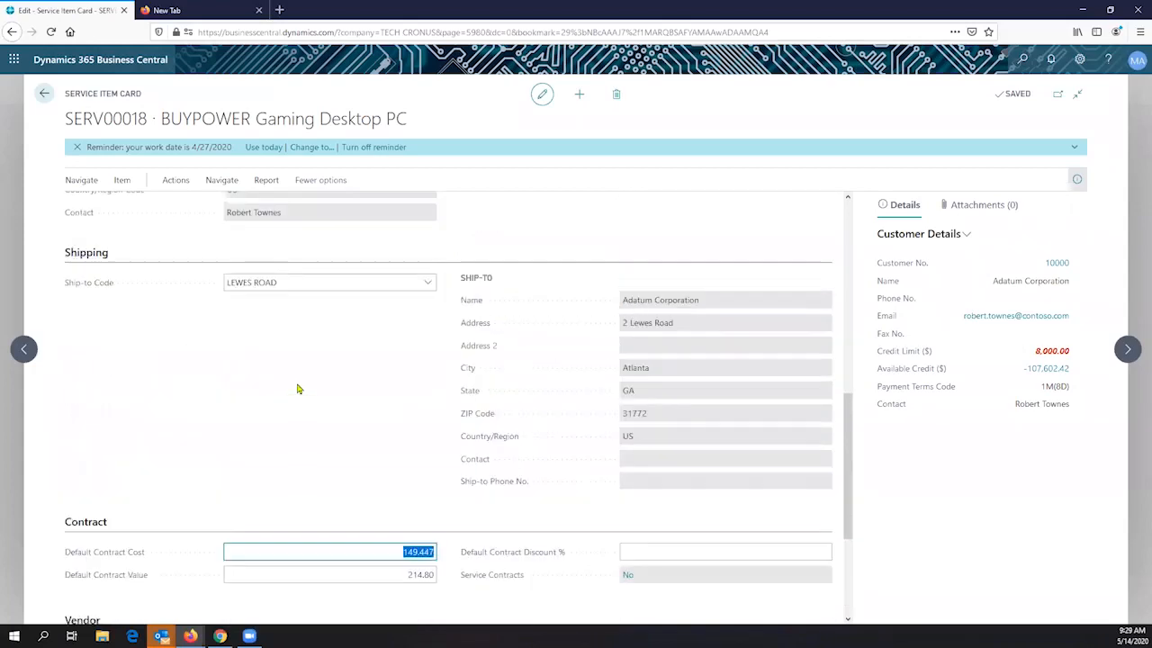
Step: Review the warranty start date and serial number in the General section, and the Customer, Shipping and Contract sections of the service item card
{"action": "scroll", "coordinate": [297, 388], "scroll_direction": "up", "scroll_amount": 5}
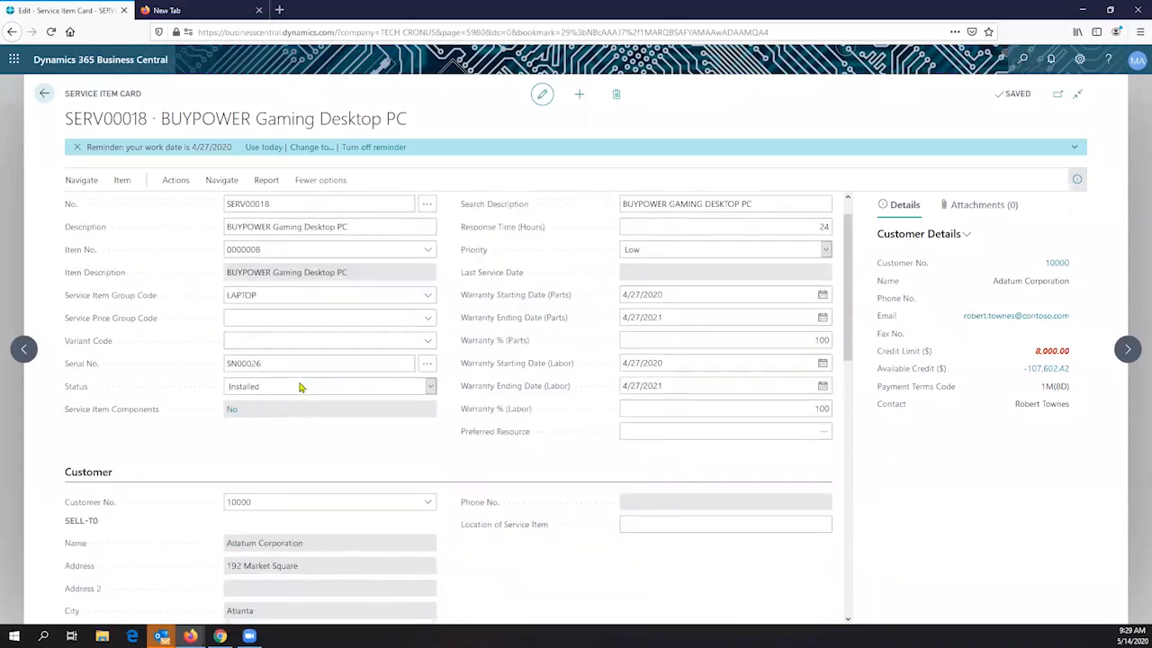
{"action": "left_click", "coordinate": [668, 329]}
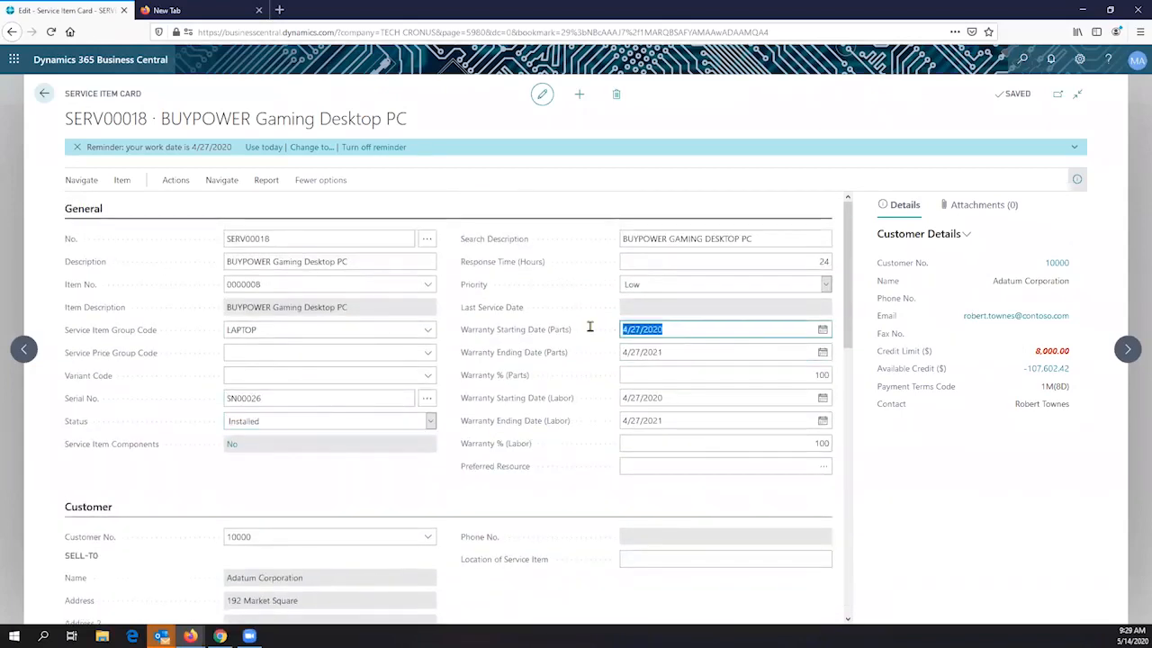
{"action": "scroll", "coordinate": [301, 312], "scroll_direction": "down", "scroll_amount": 2}
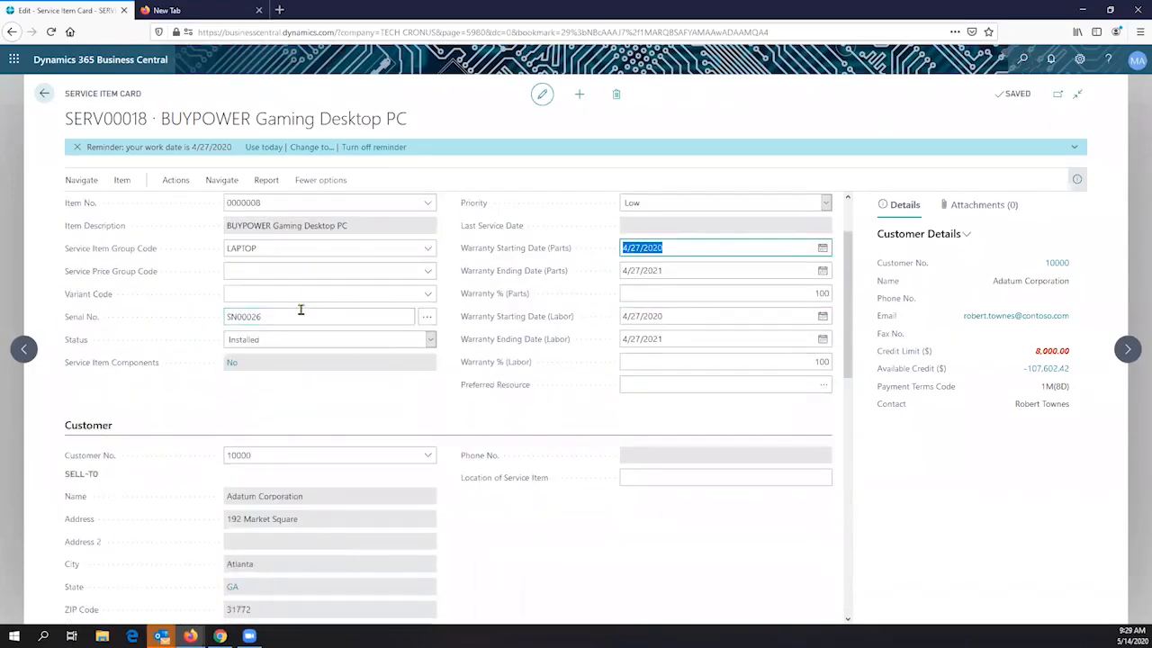
{"action": "left_click", "coordinate": [225, 314]}
{"action": "scroll", "coordinate": [312, 385], "scroll_direction": "down", "scroll_amount": 2}
{"action": "scroll", "coordinate": [313, 386], "scroll_direction": "down", "scroll_amount": 1}
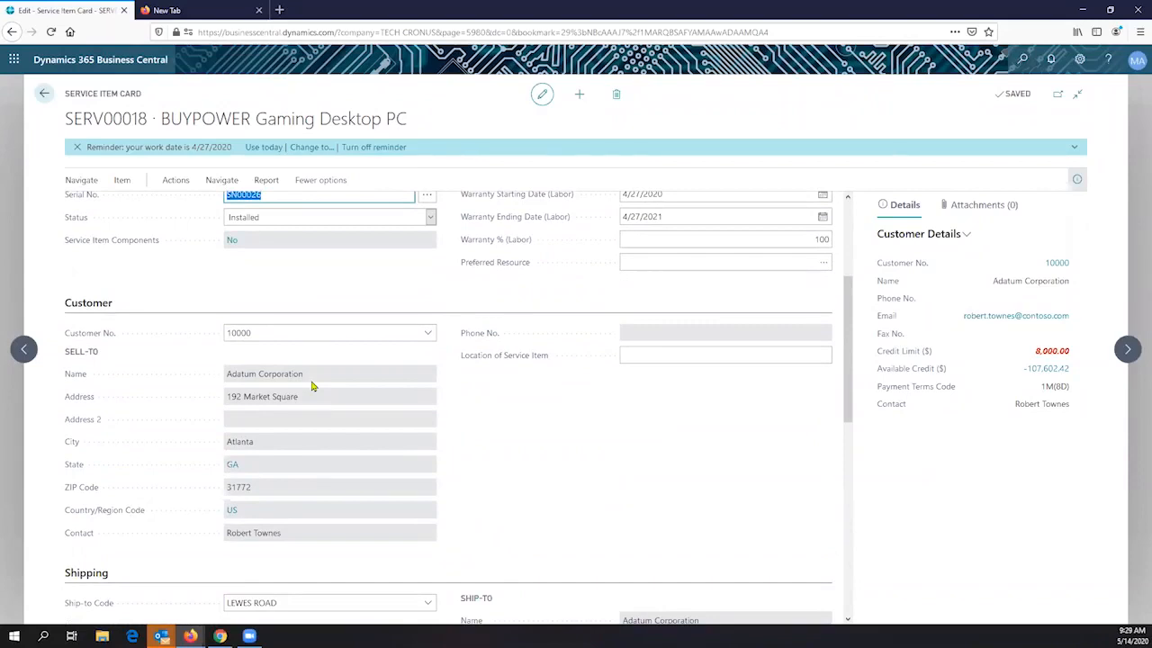
{"action": "scroll", "coordinate": [312, 385], "scroll_direction": "down", "scroll_amount": 2}
{"action": "scroll", "coordinate": [312, 385], "scroll_direction": "down", "scroll_amount": 3}
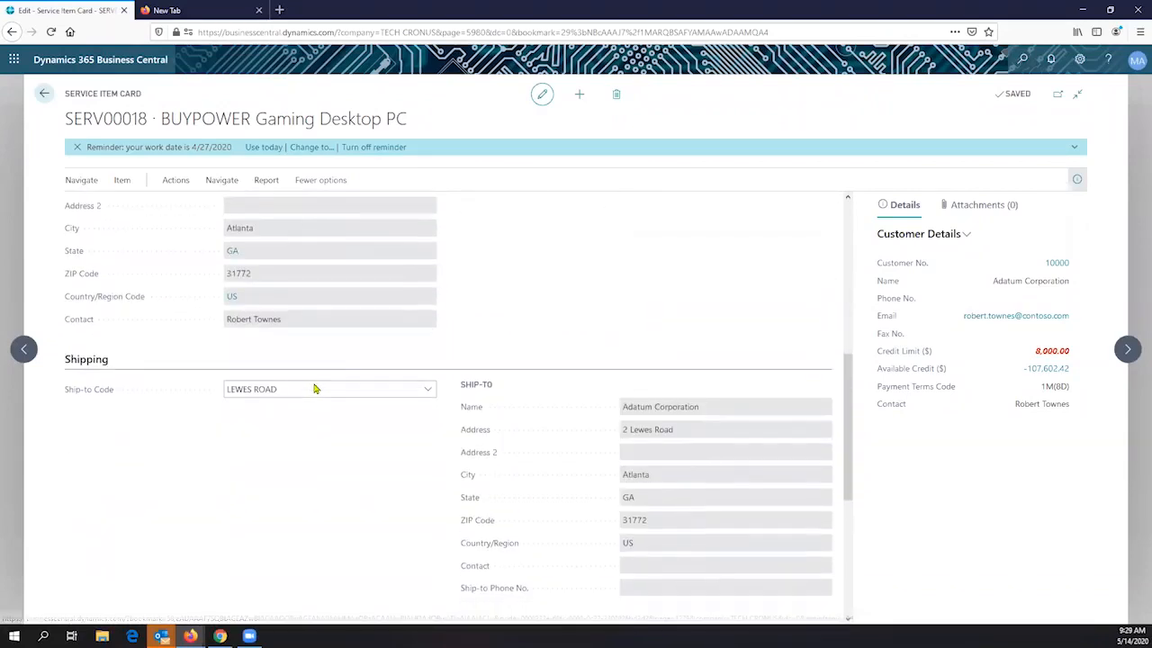
{"action": "scroll", "coordinate": [315, 389], "scroll_direction": "down", "scroll_amount": 1}
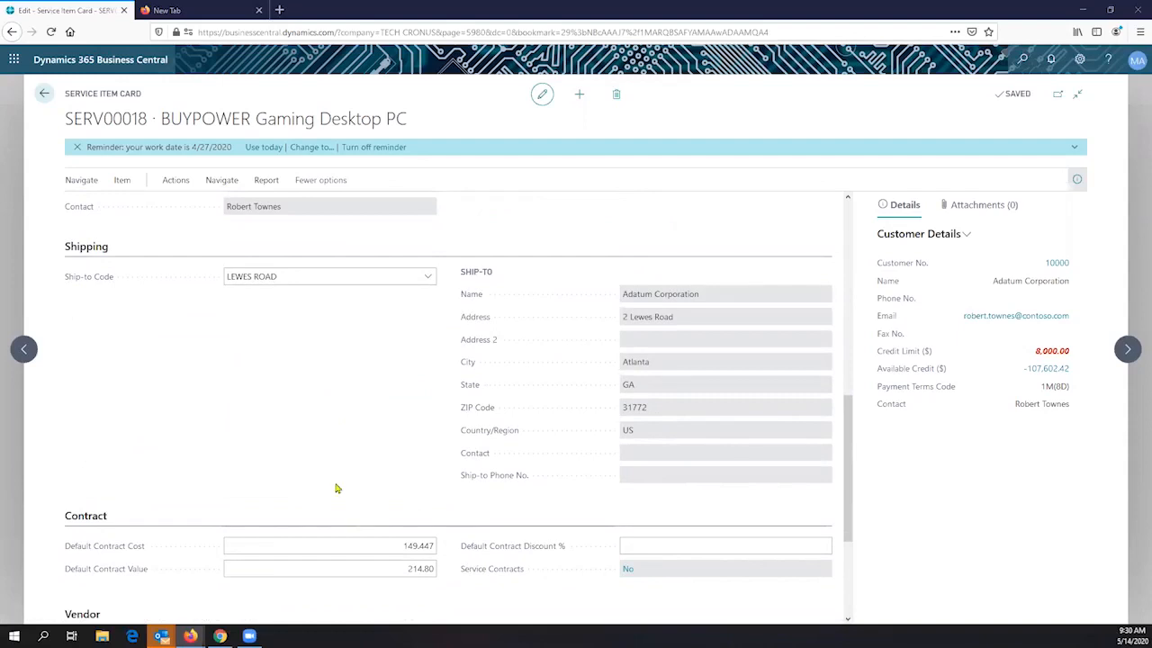
{"action": "scroll", "coordinate": [328, 447], "scroll_direction": "up", "scroll_amount": 3}
{"action": "scroll", "coordinate": [328, 447], "scroll_direction": "up", "scroll_amount": 3}
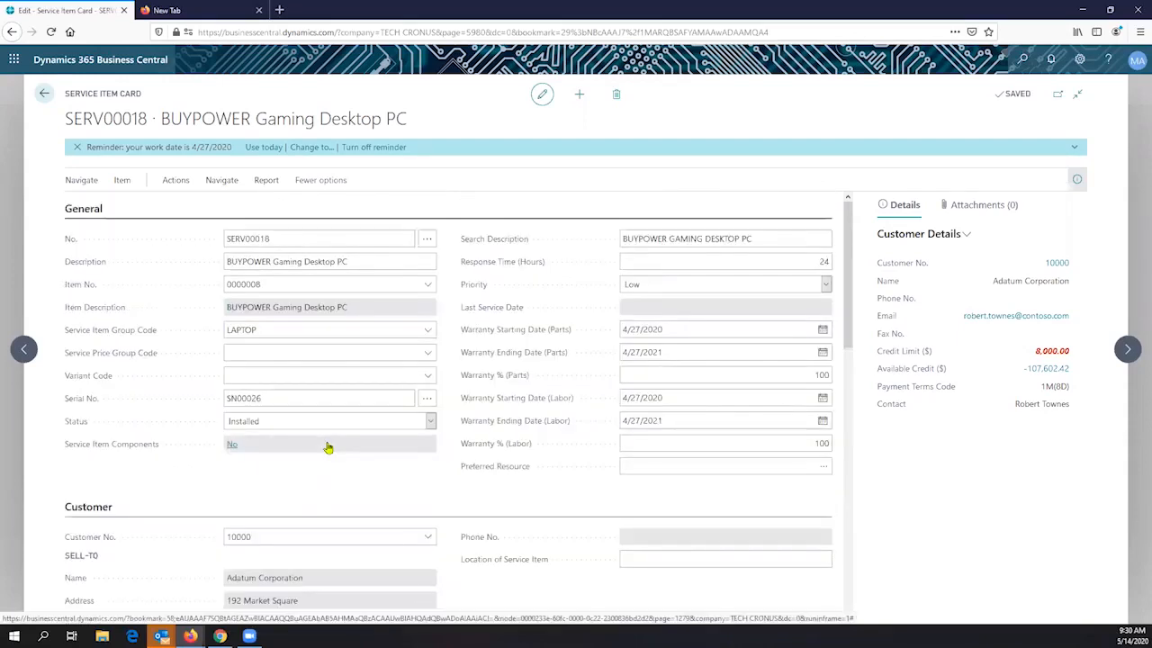
Step: Open the components of the BUYPOWER Gaming Desktop PC service item and fill the component list by copying from the BOM
{"action": "left_click", "coordinate": [268, 261]}
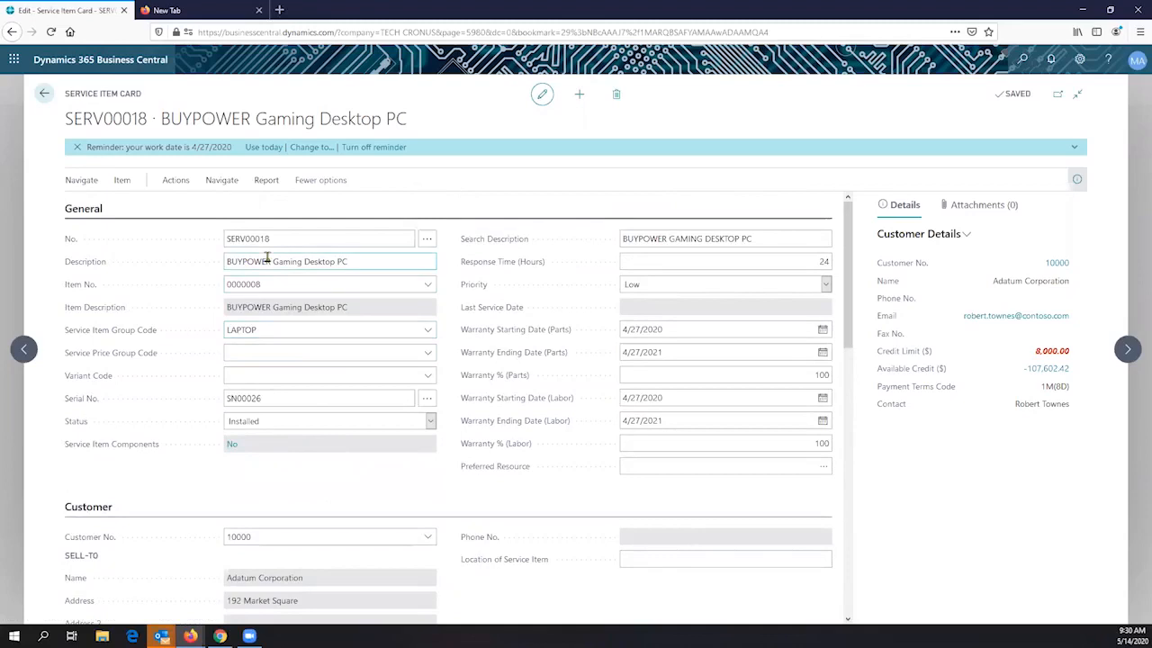
{"action": "left_click", "coordinate": [122, 185]}
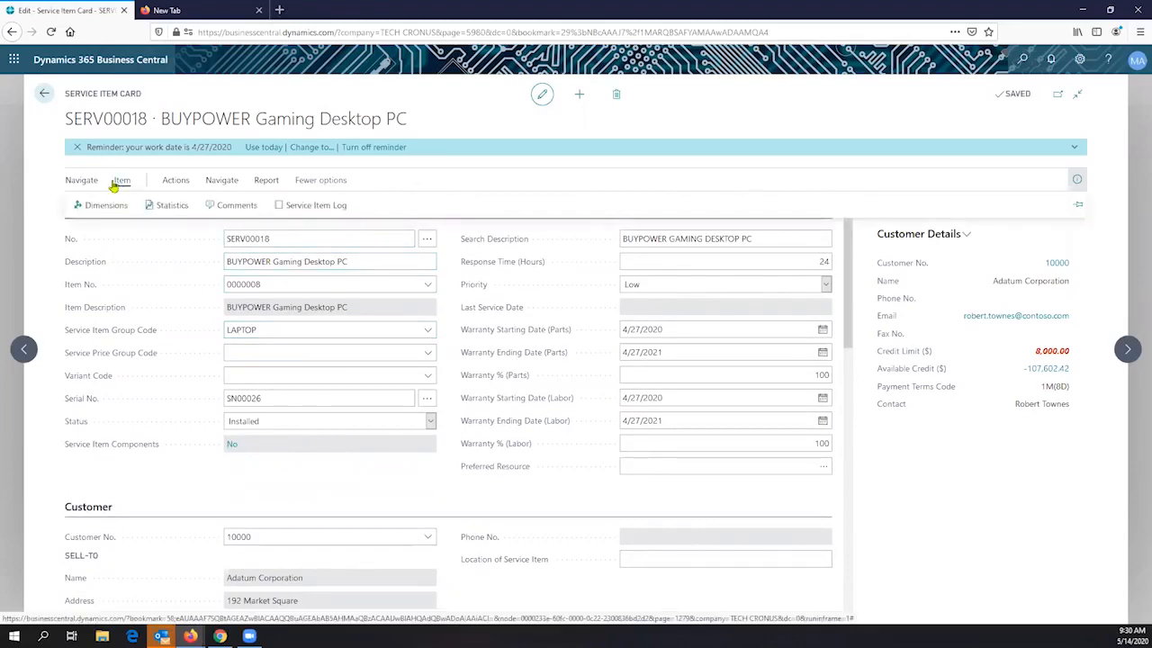
{"action": "left_click", "coordinate": [96, 181]}
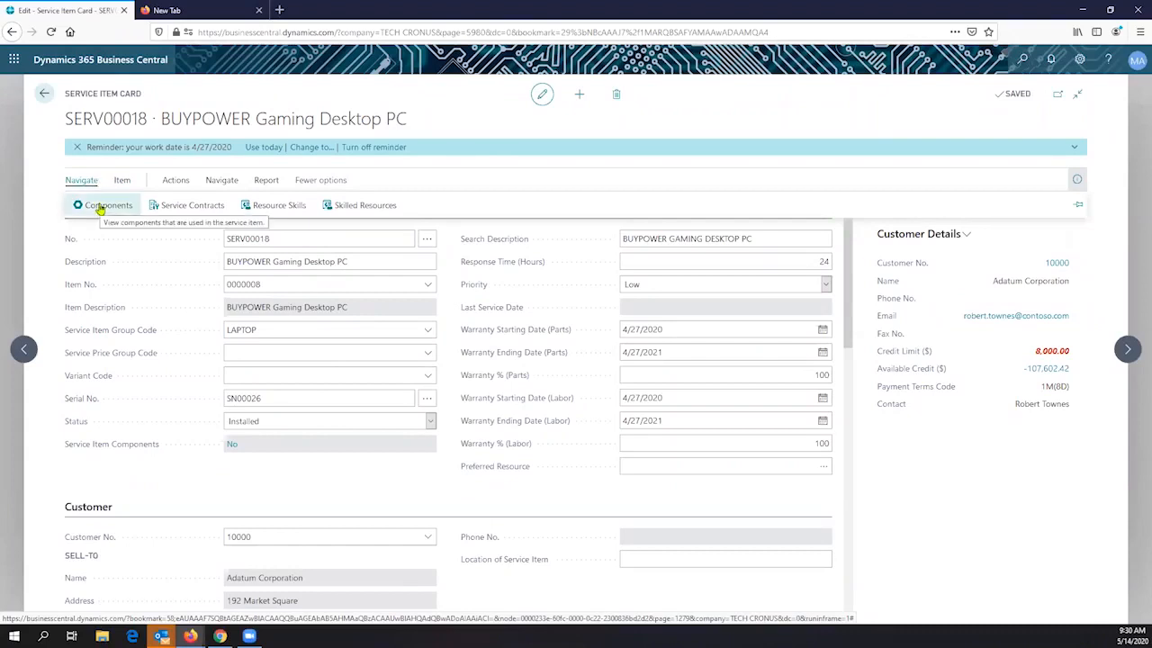
{"action": "left_click", "coordinate": [101, 206]}
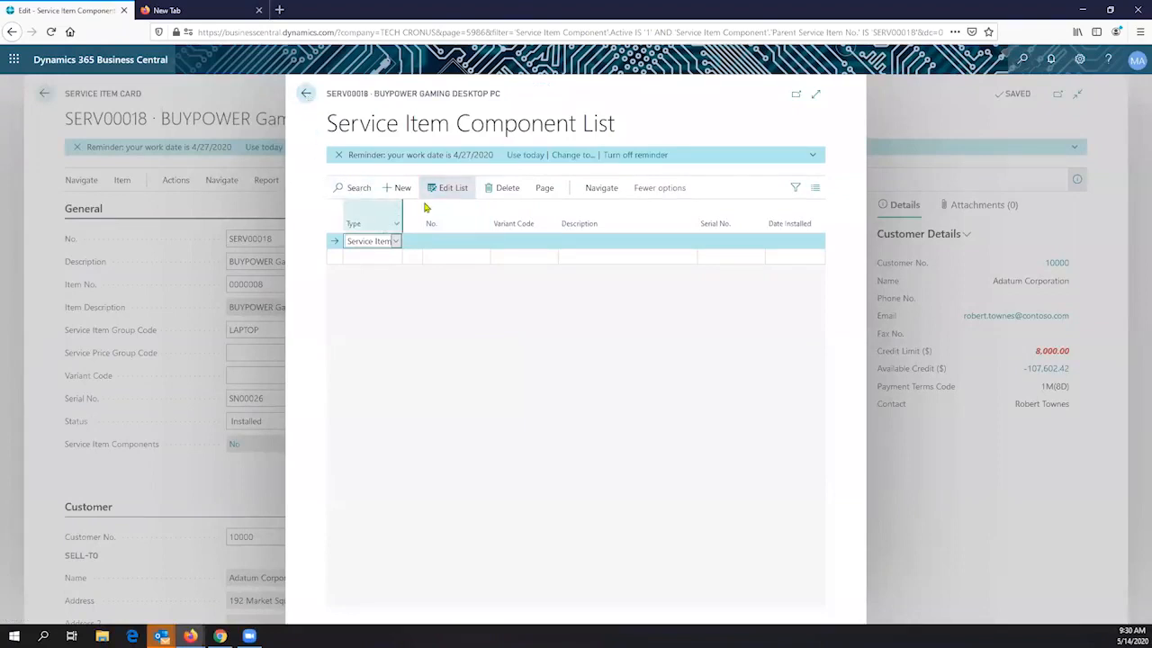
{"action": "left_click", "coordinate": [604, 191]}
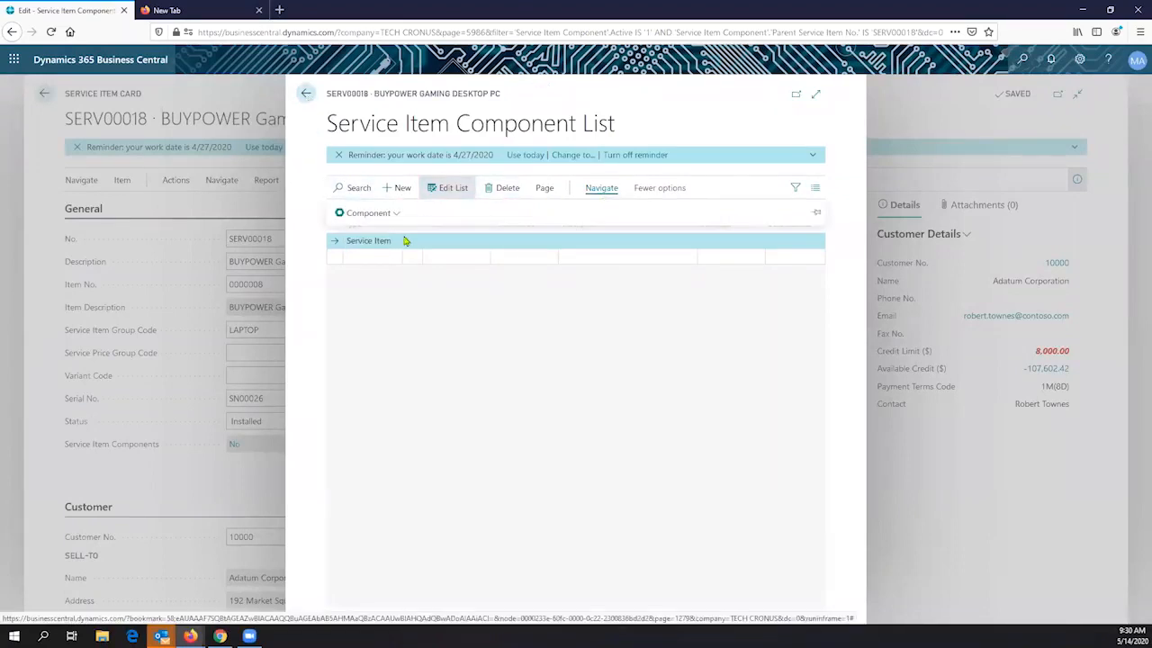
{"action": "left_click", "coordinate": [387, 216]}
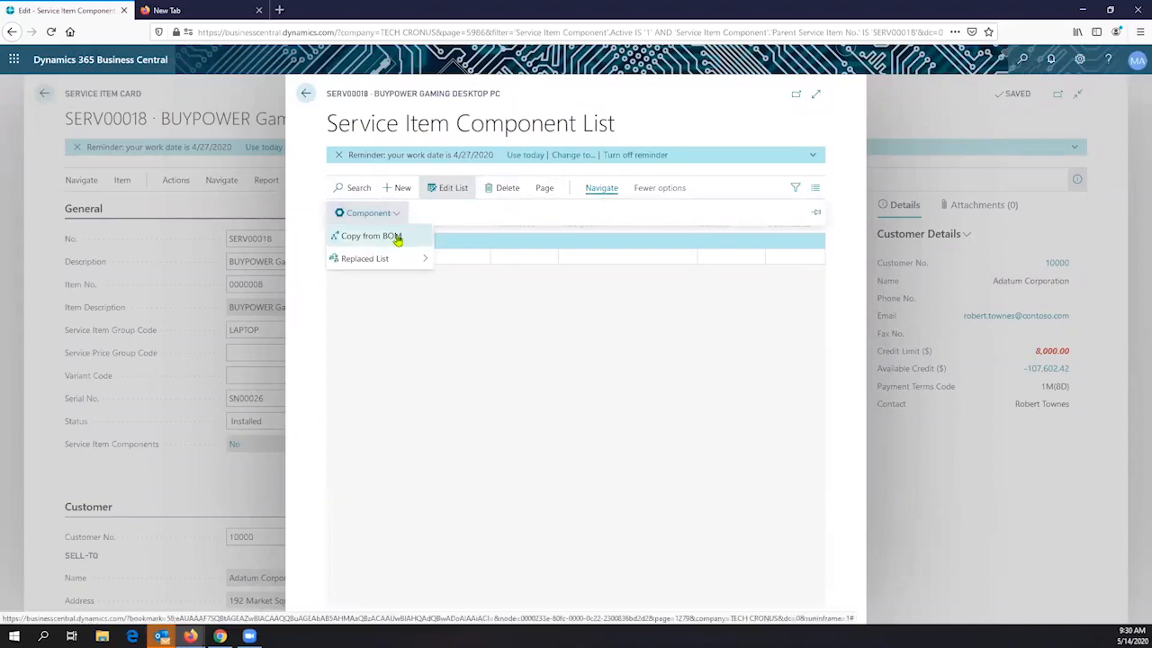
{"action": "left_click", "coordinate": [397, 236]}
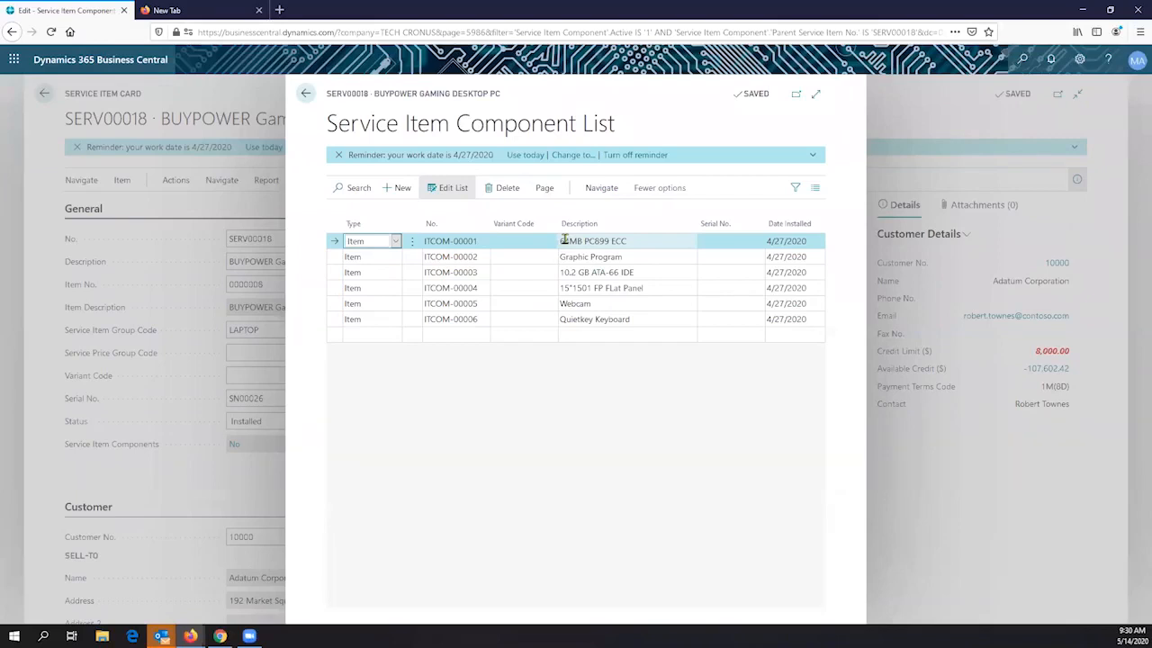
Step: Review the Graphic Program and flat panel lines in the component list, and return to the service item card
{"action": "left_click", "coordinate": [643, 257]}
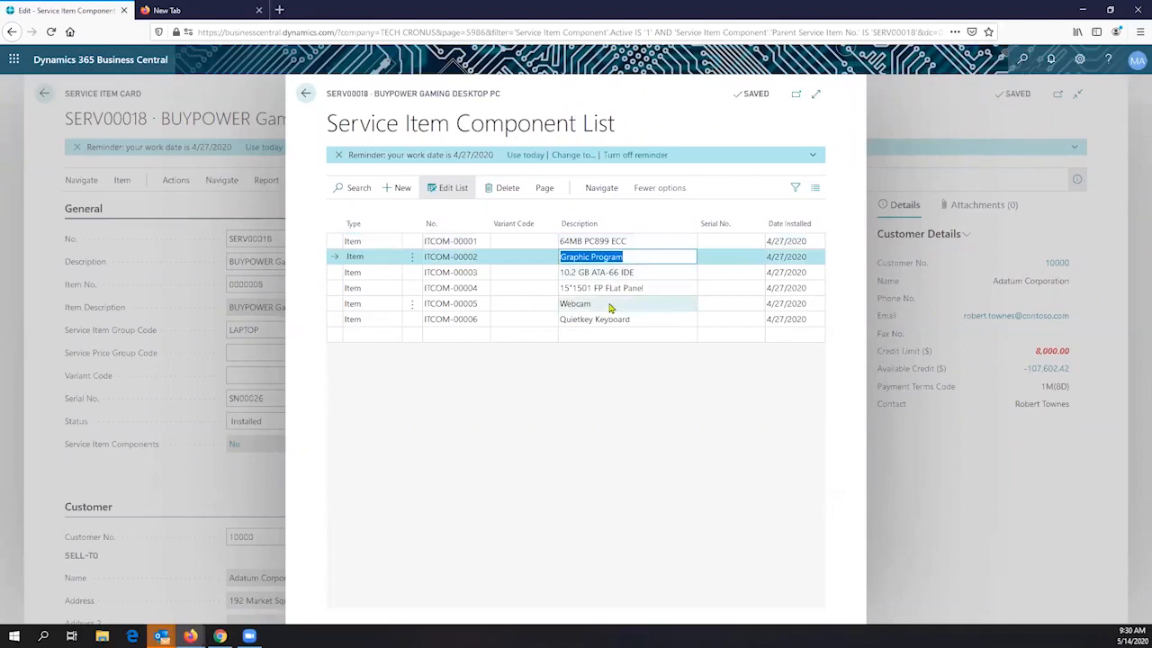
{"action": "left_click", "coordinate": [665, 288]}
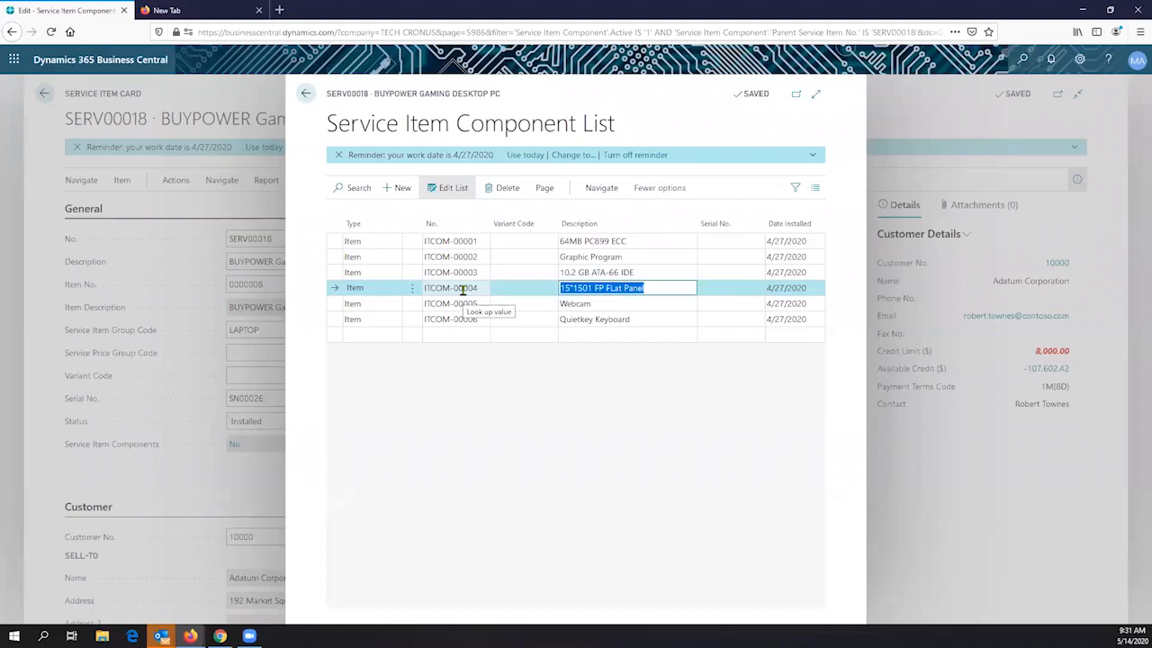
{"action": "left_click", "coordinate": [305, 96]}
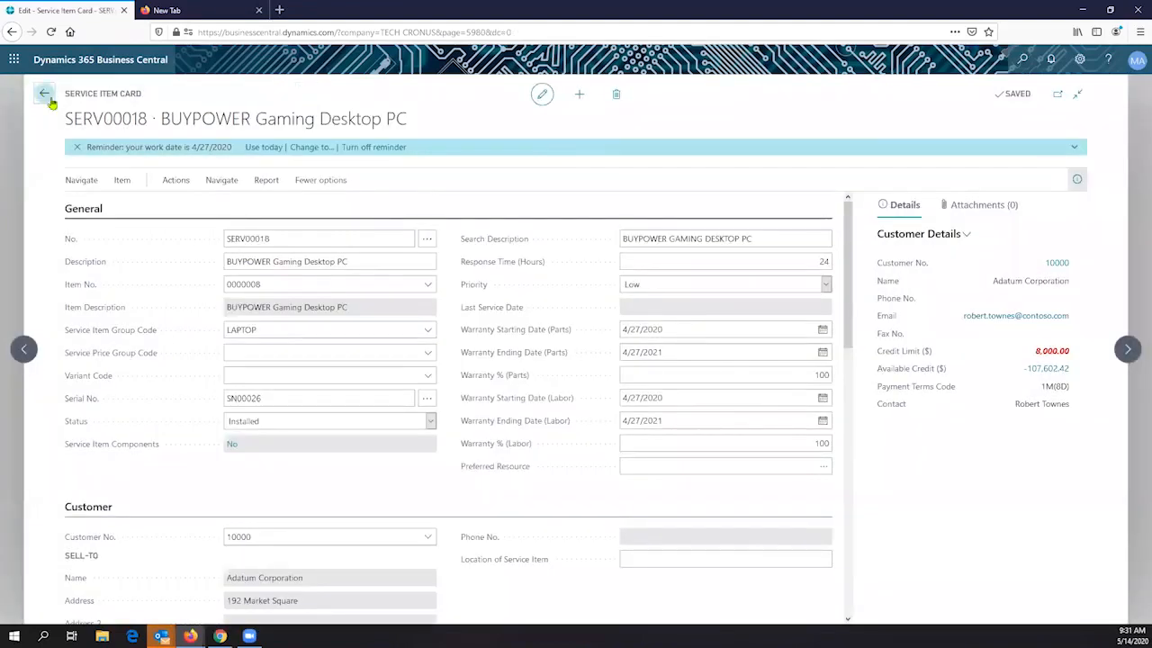
Step: Return to the TECH CRONUS home page and open the pending Adatum Corporation service order dated 3/26/2020, 8:59:15 AM, from the Service Orders list
{"action": "left_click", "coordinate": [50, 100]}
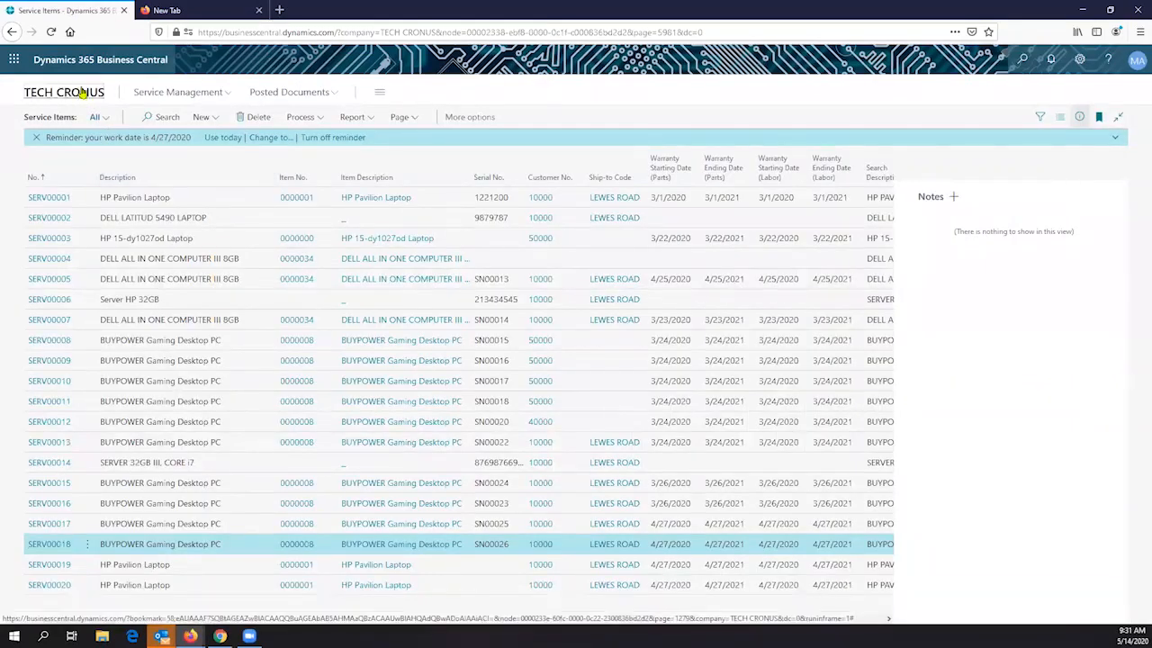
{"action": "left_click", "coordinate": [81, 93]}
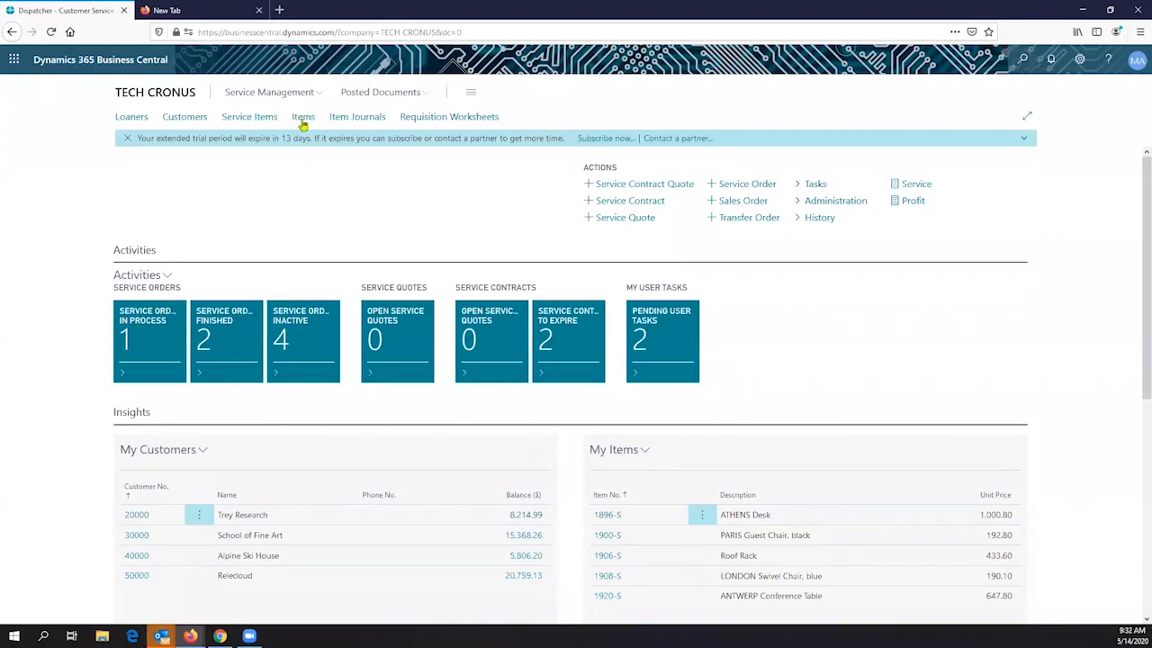
{"action": "left_click", "coordinate": [312, 94]}
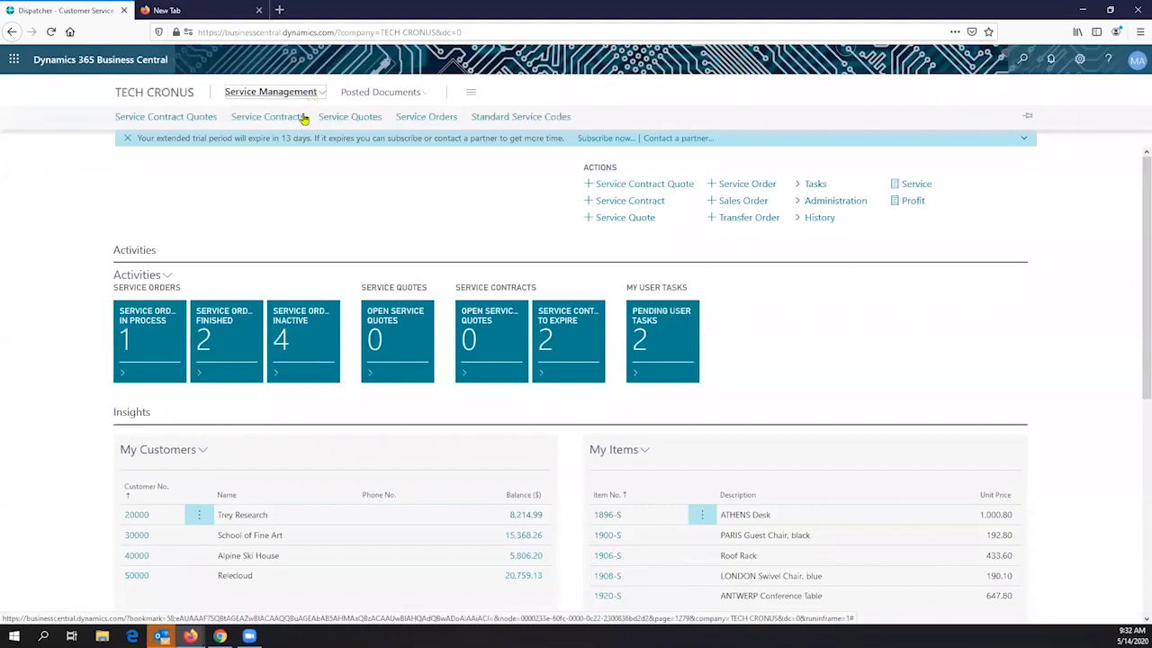
{"action": "left_click", "coordinate": [438, 120]}
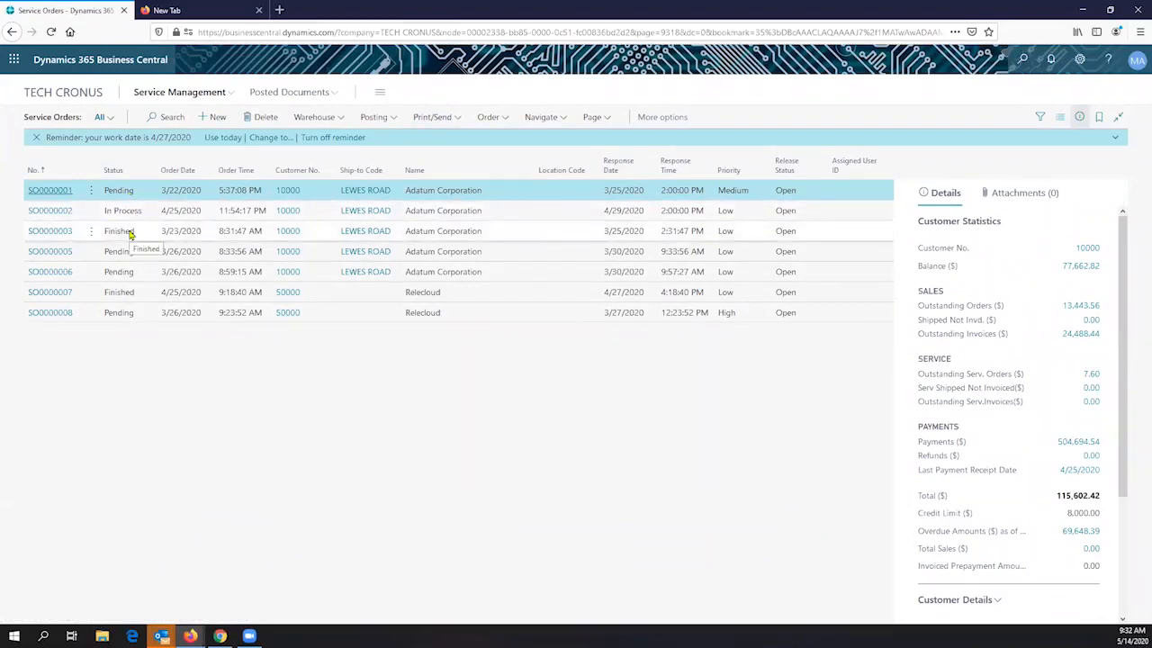
{"action": "left_click", "coordinate": [52, 277]}
{"action": "left_click", "coordinate": [52, 276]}
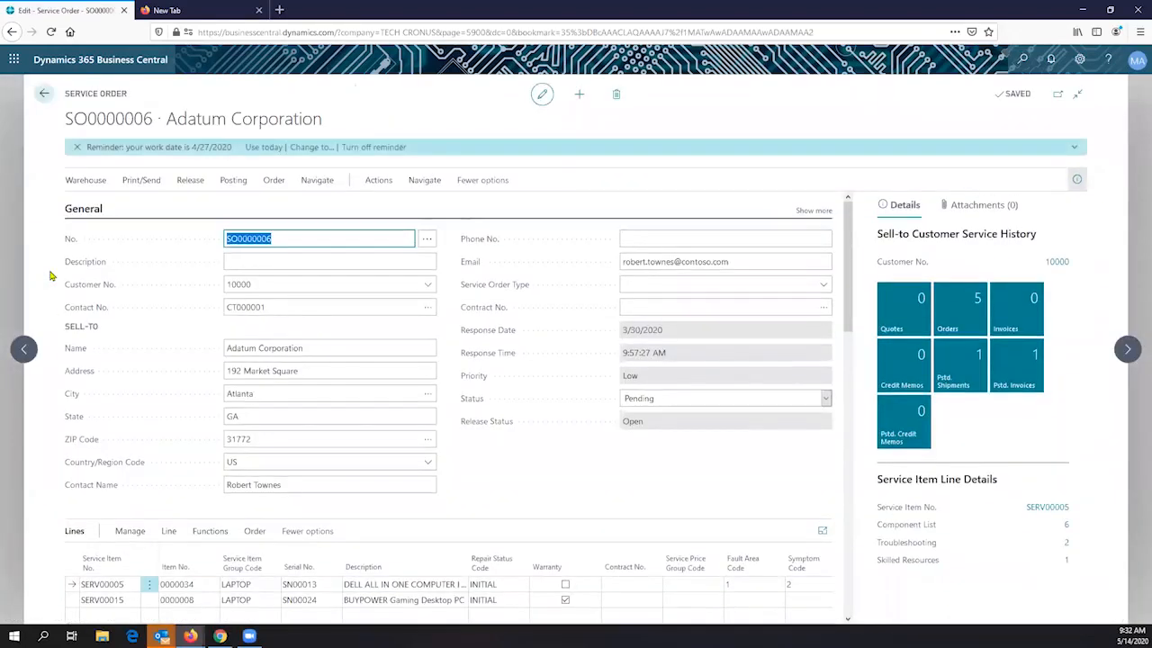
Step: Examine the sell-to name on the service order and browse the customers available for Customer No. without choosing another one
{"action": "scroll", "coordinate": [189, 330], "scroll_direction": "down", "scroll_amount": 1}
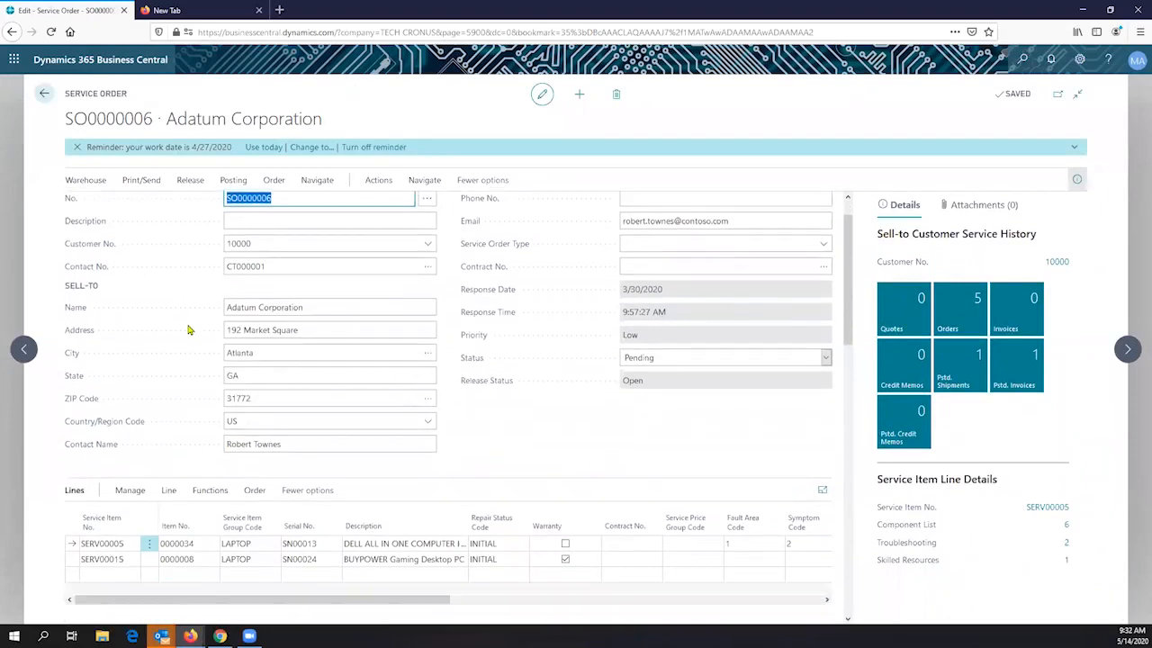
{"action": "scroll", "coordinate": [188, 330], "scroll_direction": "up", "scroll_amount": 1}
{"action": "left_click_drag", "start_coordinate": [304, 347], "coordinate": [202, 363]}
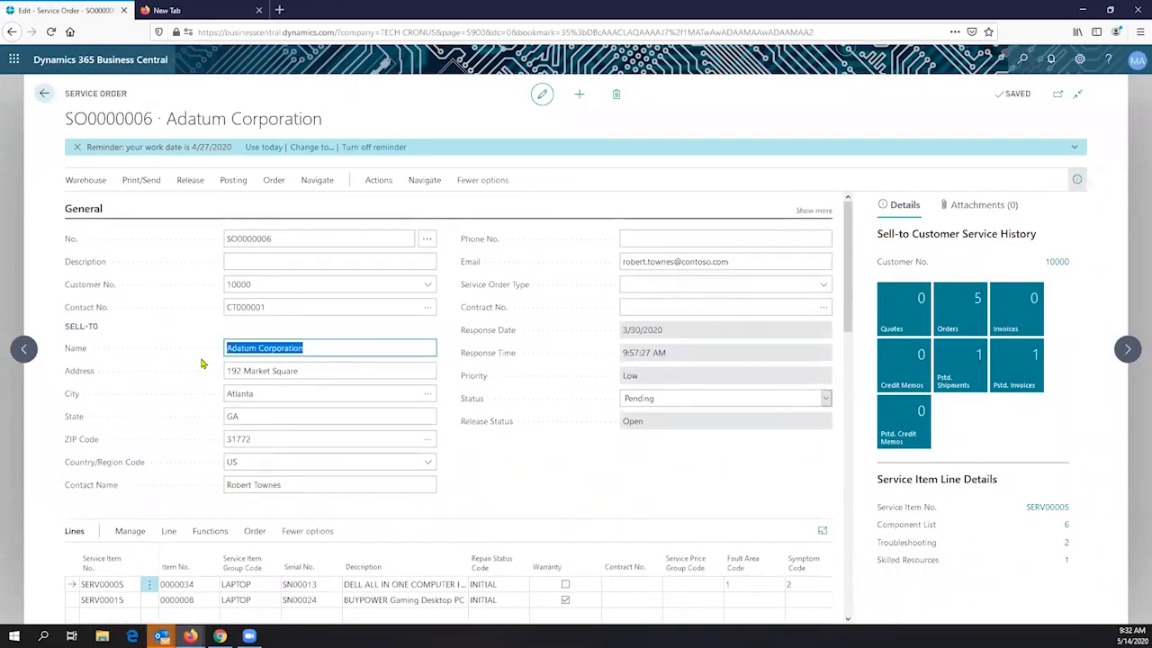
{"action": "left_click", "coordinate": [429, 289]}
{"action": "left_click", "coordinate": [429, 289]}
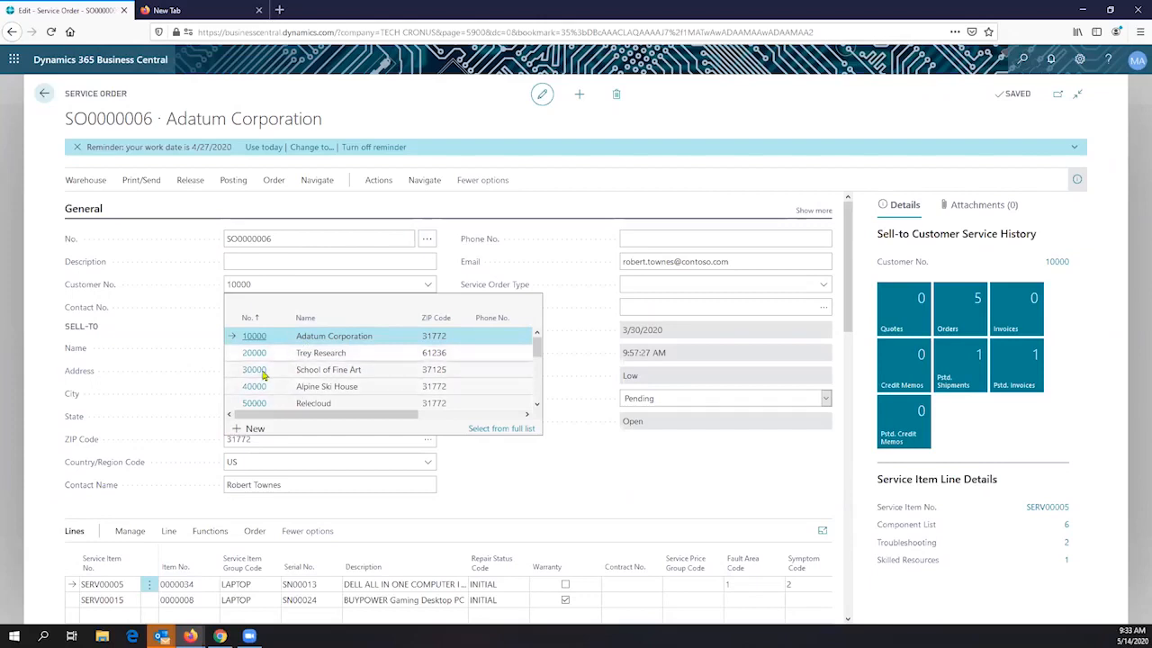
{"action": "scroll", "coordinate": [270, 405], "scroll_direction": "down", "scroll_amount": 1}
{"action": "scroll", "coordinate": [270, 408], "scroll_direction": "down", "scroll_amount": 3}
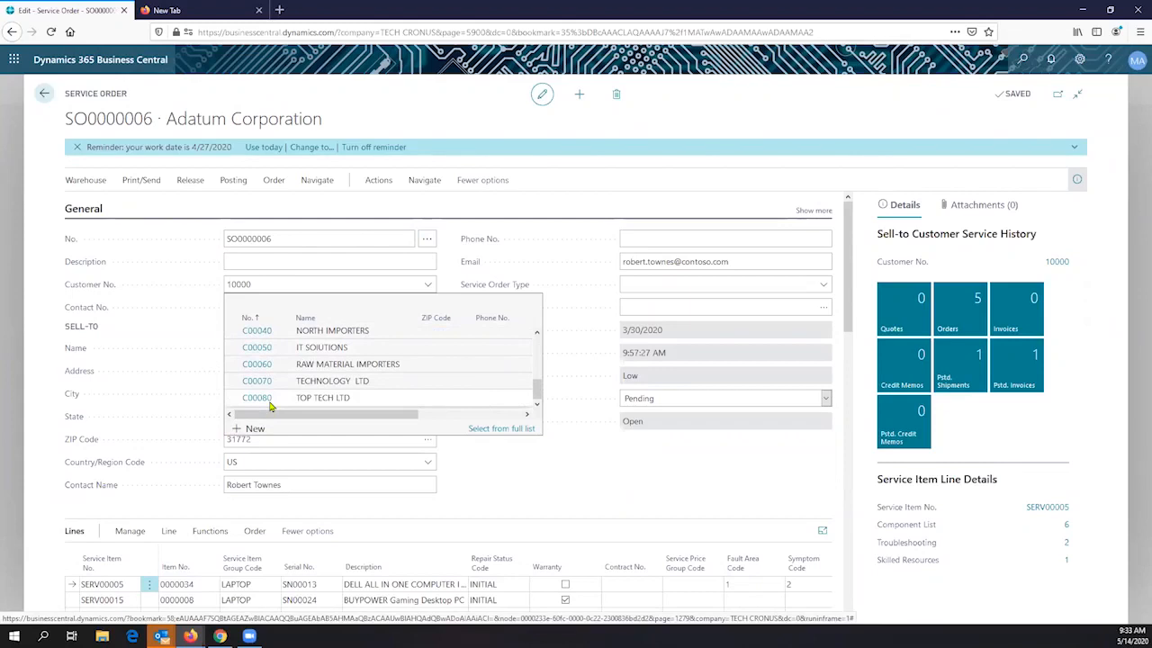
{"action": "left_click", "coordinate": [171, 376]}
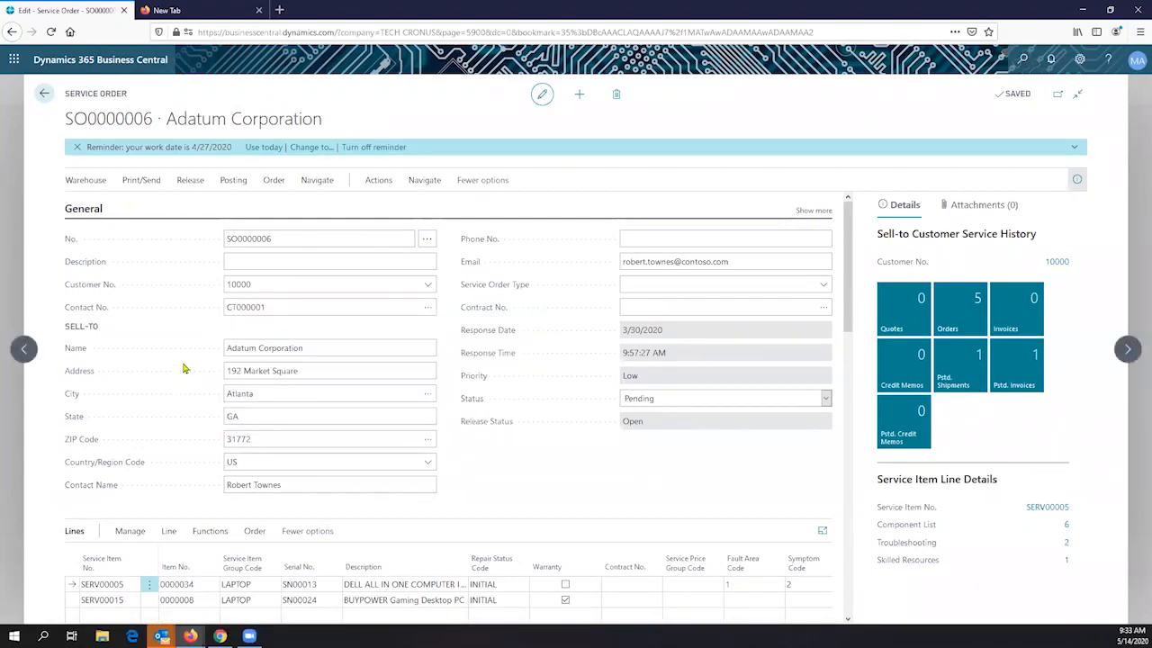
Step: Review the sell-to name, email, available Status options and Release Status of the service order without changing them
{"action": "left_click", "coordinate": [309, 351]}
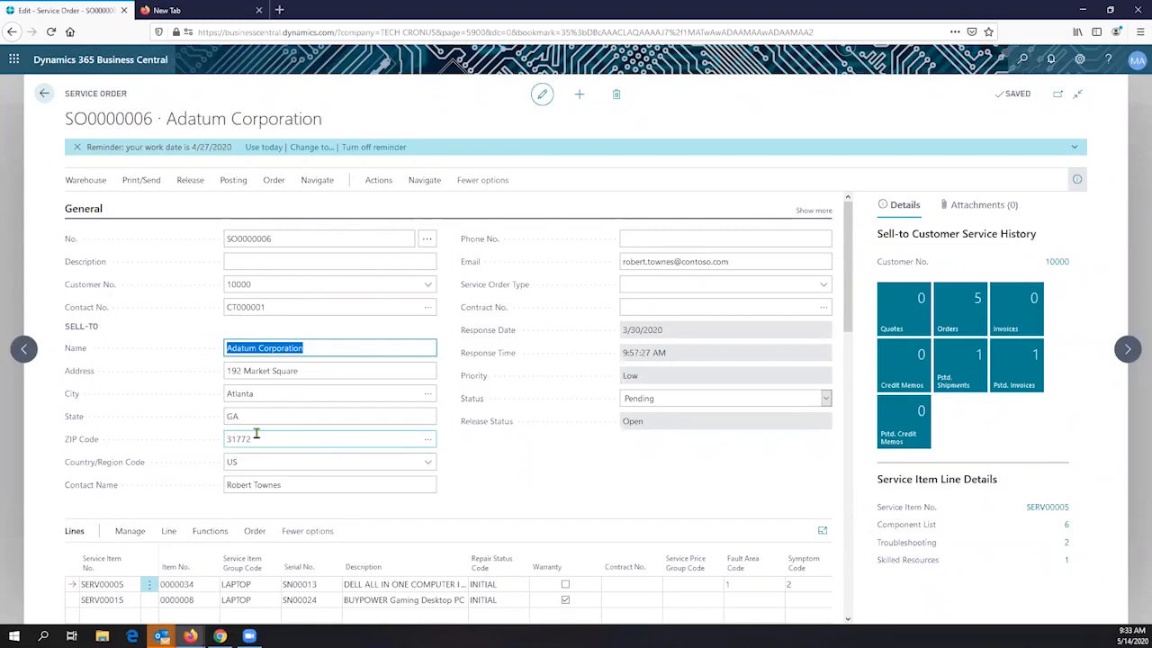
{"action": "scroll", "coordinate": [257, 435], "scroll_direction": "down", "scroll_amount": 2}
{"action": "left_click", "coordinate": [743, 264]}
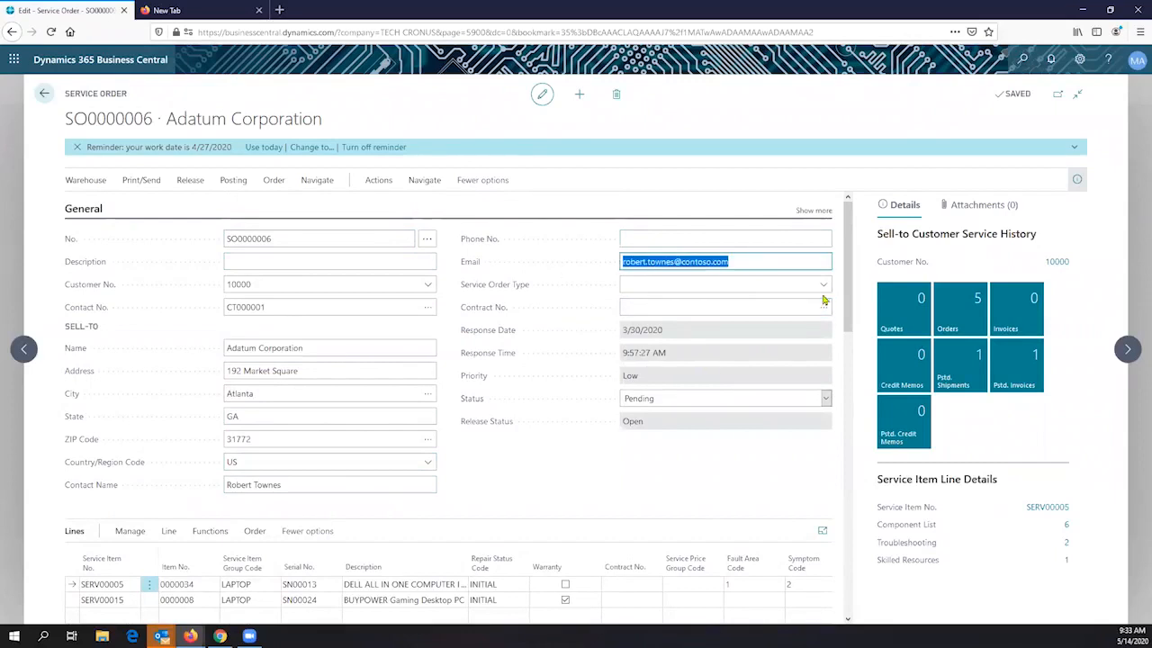
{"action": "left_click", "coordinate": [825, 399]}
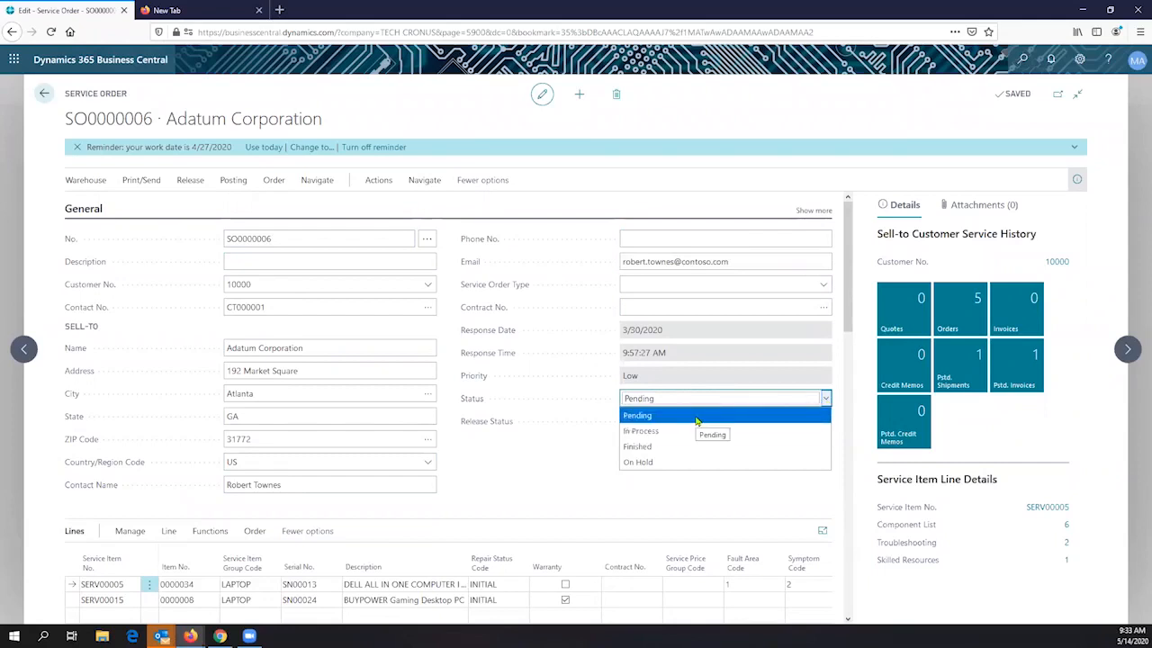
{"action": "left_click", "coordinate": [543, 468]}
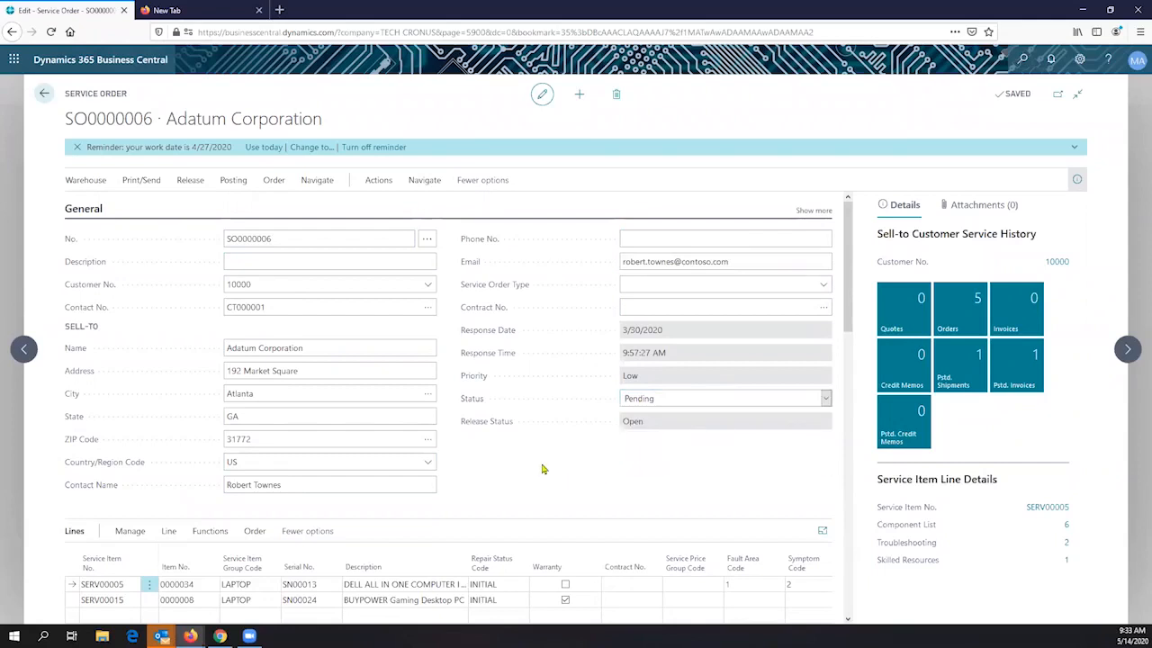
{"action": "left_click_drag", "start_coordinate": [649, 426], "coordinate": [617, 434]}
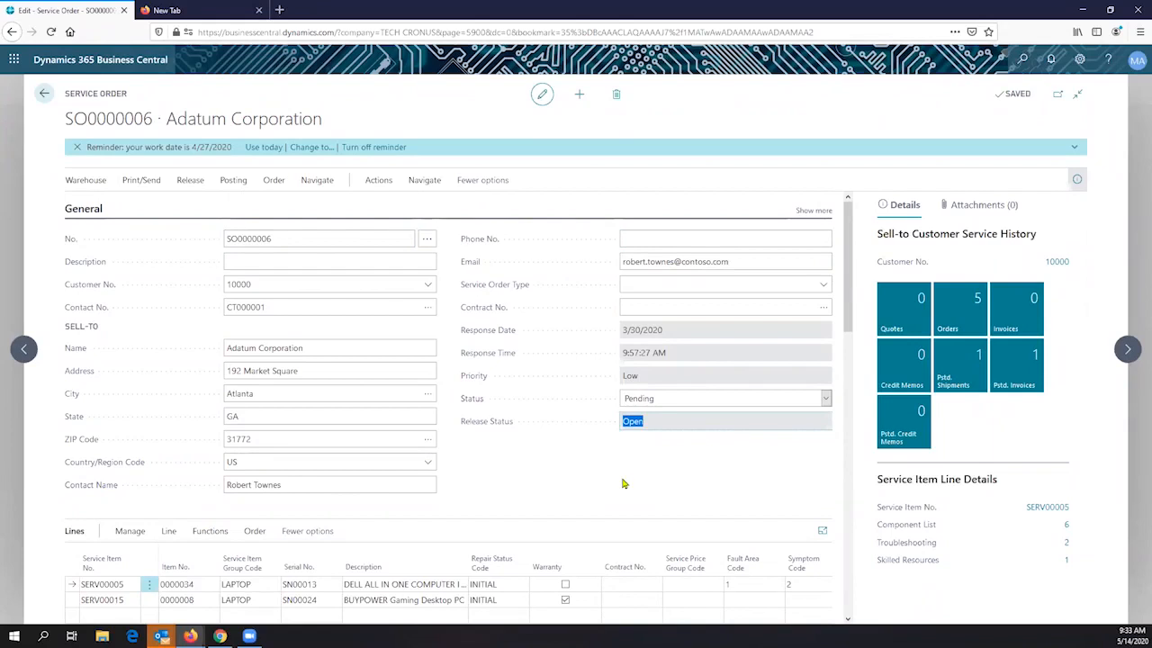
Step: Examine the service item lines and browse the items available for Item No. on a new line without choosing one
{"action": "scroll", "coordinate": [621, 481], "scroll_direction": "down", "scroll_amount": 3}
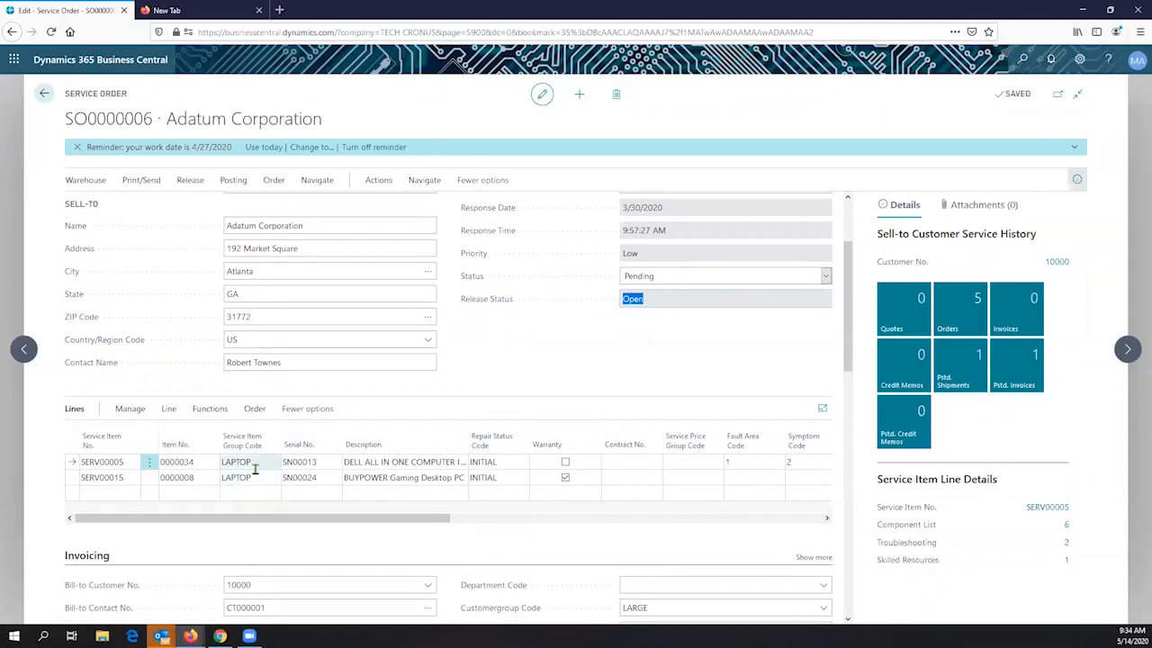
{"action": "left_click", "coordinate": [204, 464]}
{"action": "left_click", "coordinate": [194, 500]}
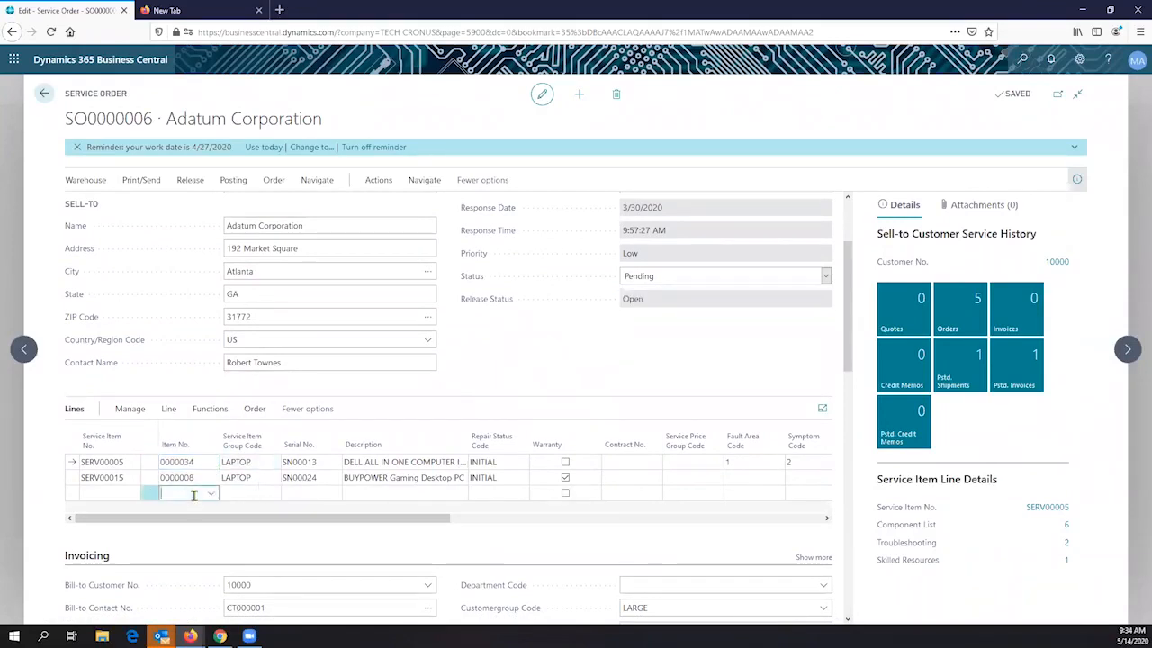
{"action": "left_click", "coordinate": [211, 497]}
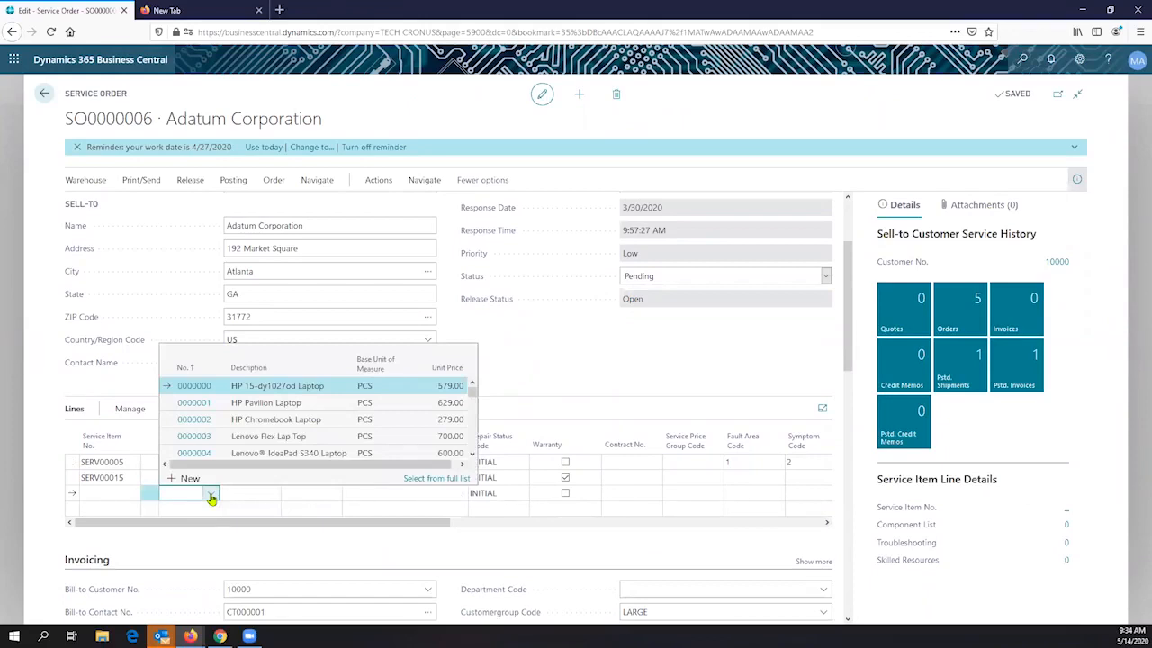
{"action": "left_click", "coordinate": [116, 496]}
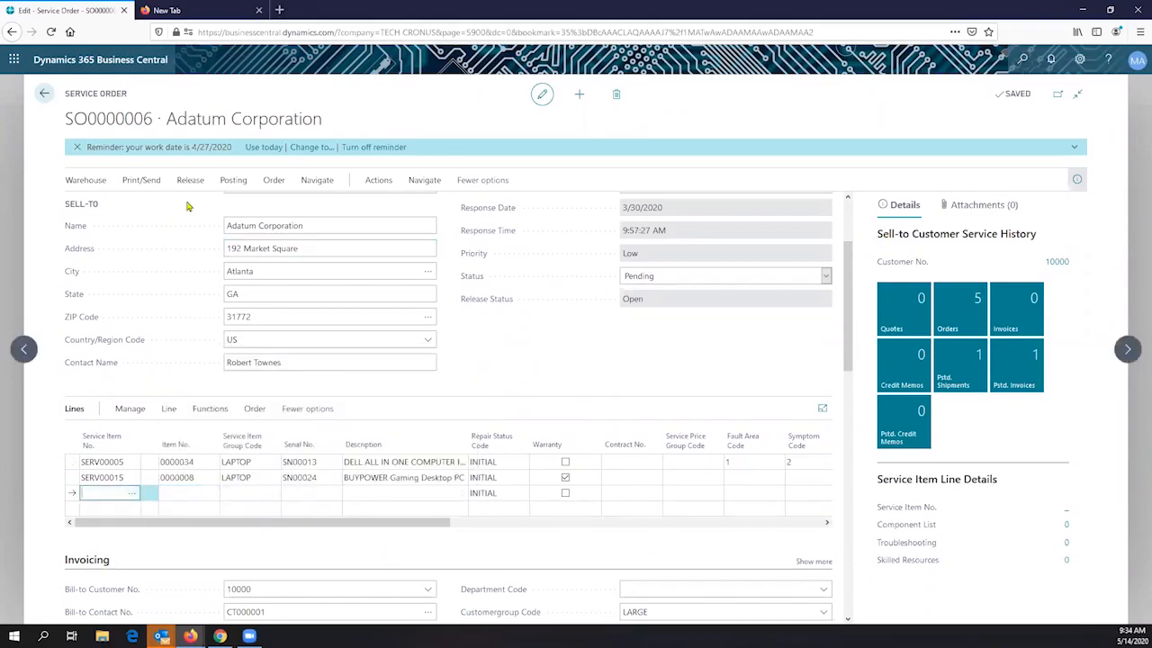
Step: Look up the customer's service items for the new line, review their serial numbers and warranty dates, and leave without selecting one
{"action": "left_click", "coordinate": [133, 497]}
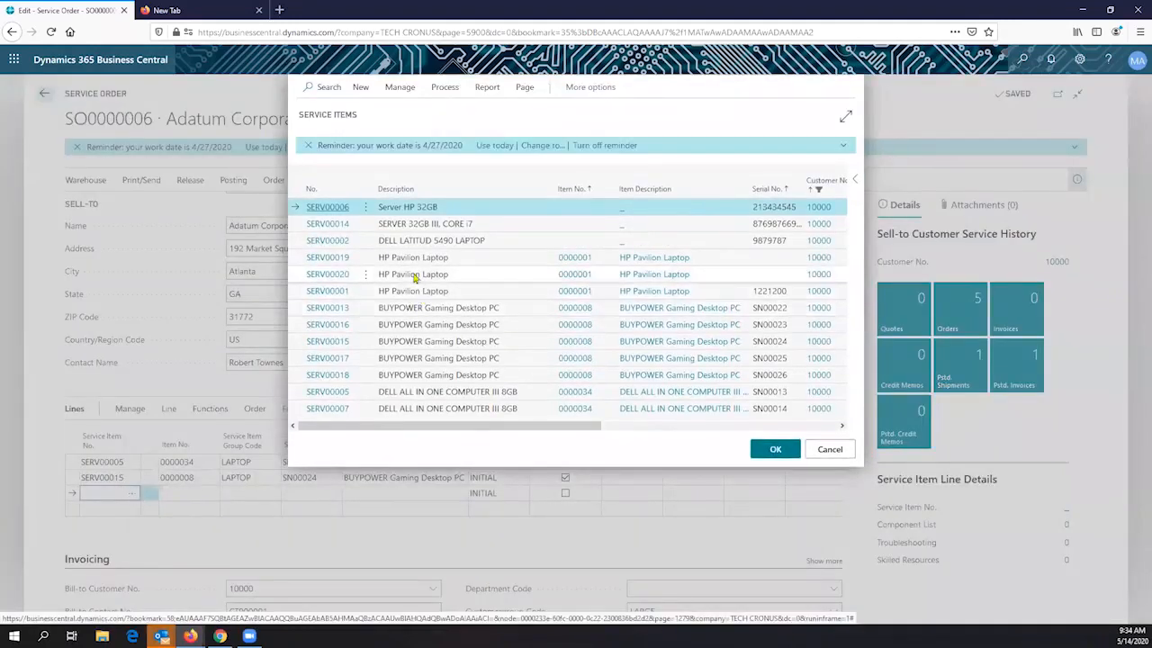
{"action": "left_click_drag", "start_coordinate": [342, 113], "coordinate": [293, 117]}
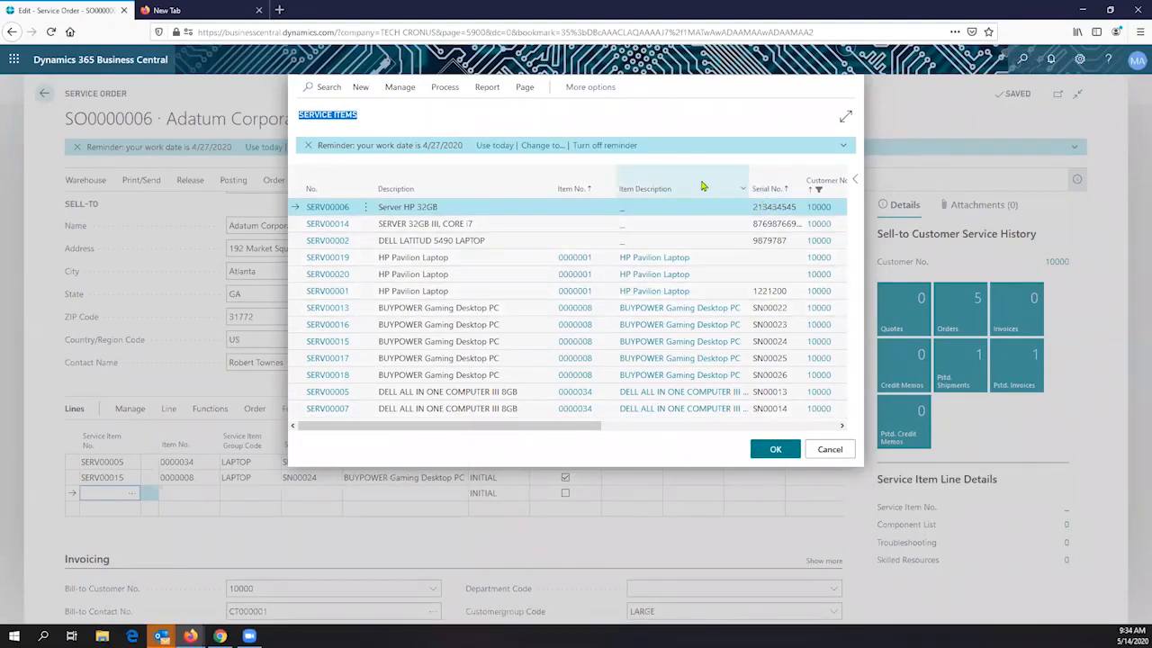
{"action": "left_click", "coordinate": [323, 86]}
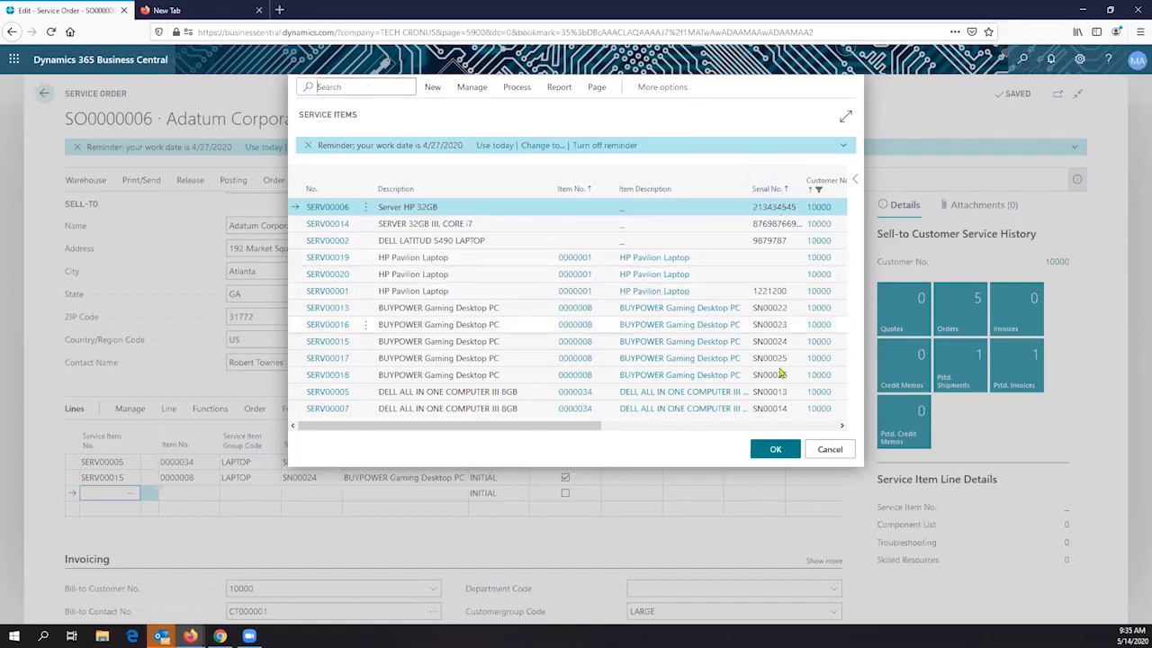
{"action": "left_click", "coordinate": [798, 189]}
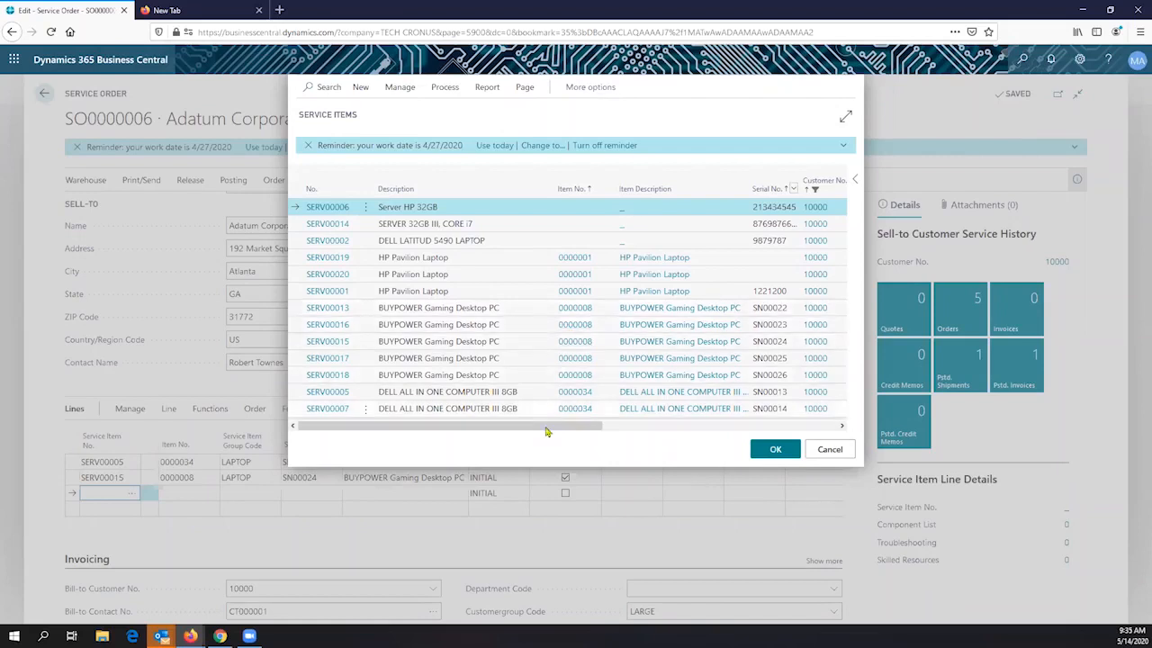
{"action": "left_click_drag", "start_coordinate": [582, 436], "coordinate": [800, 447]}
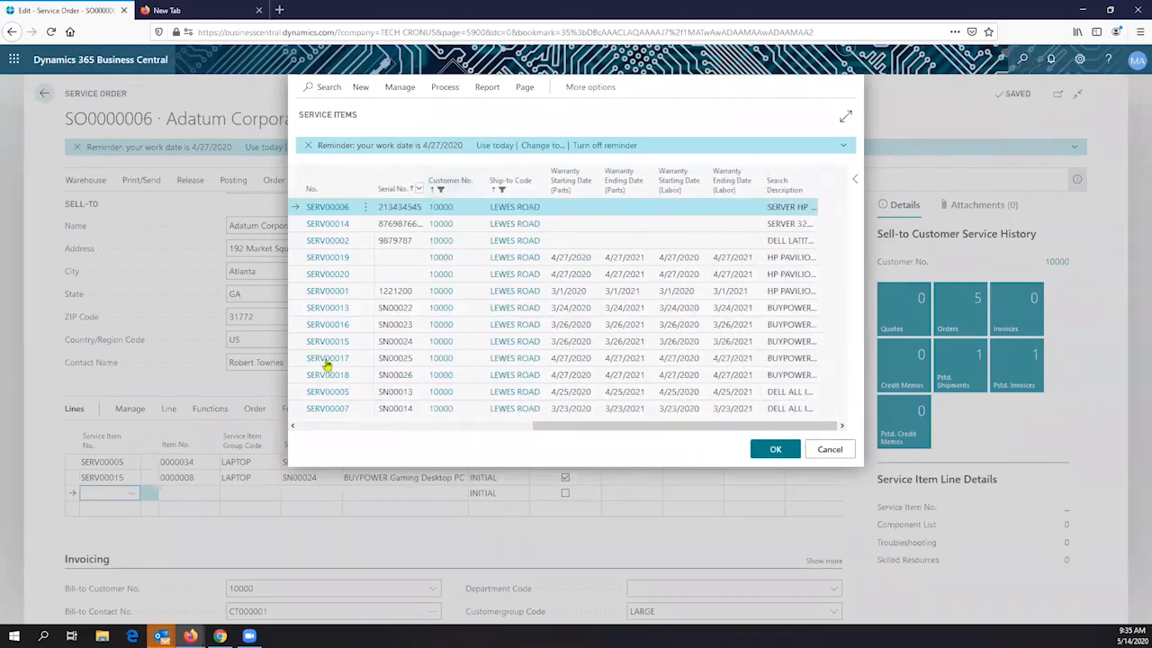
{"action": "left_click", "coordinate": [828, 449]}
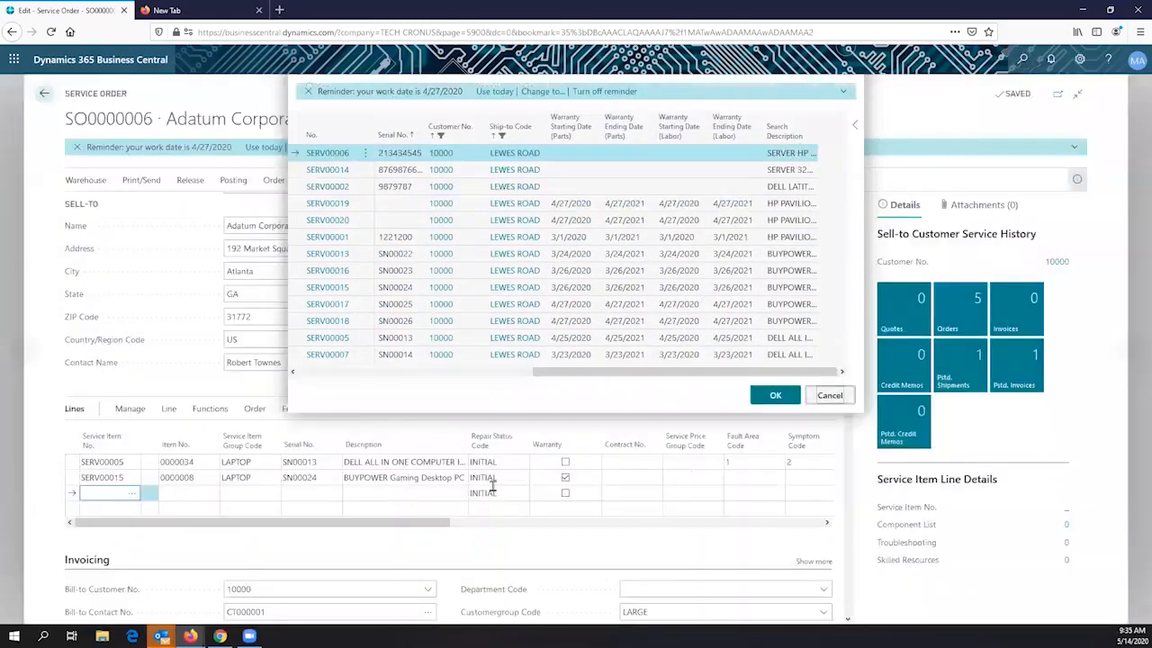
Step: Widen the Description column of the service item lines to fit the full description of the SERV00005 line
{"action": "left_click", "coordinate": [195, 462]}
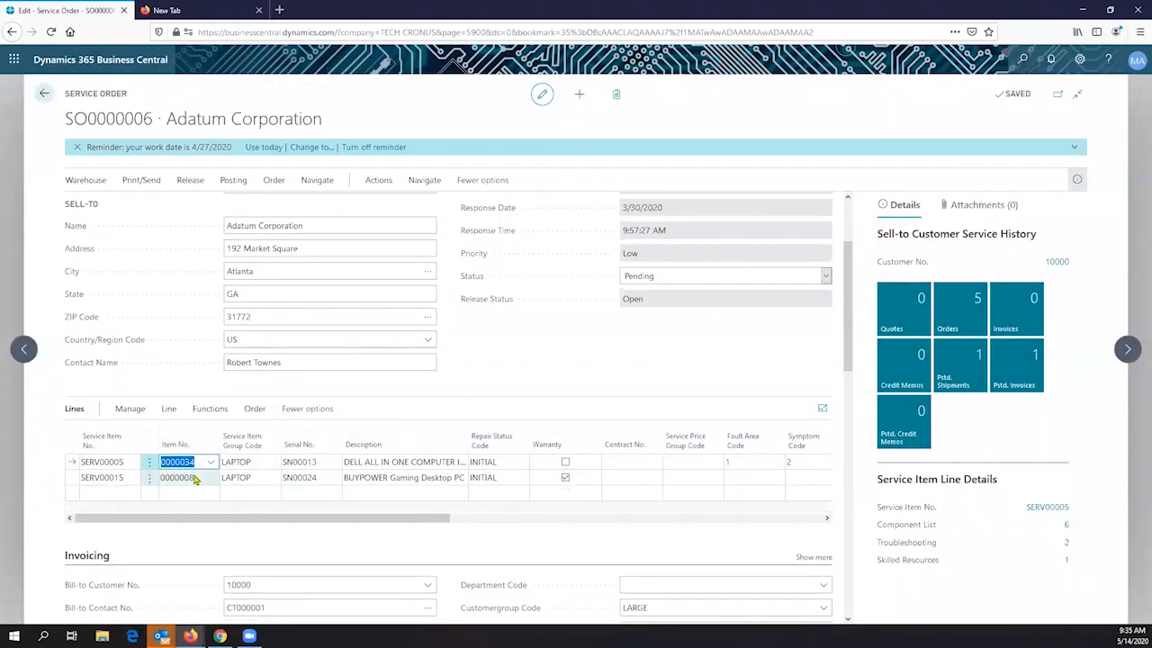
{"action": "left_click", "coordinate": [351, 461]}
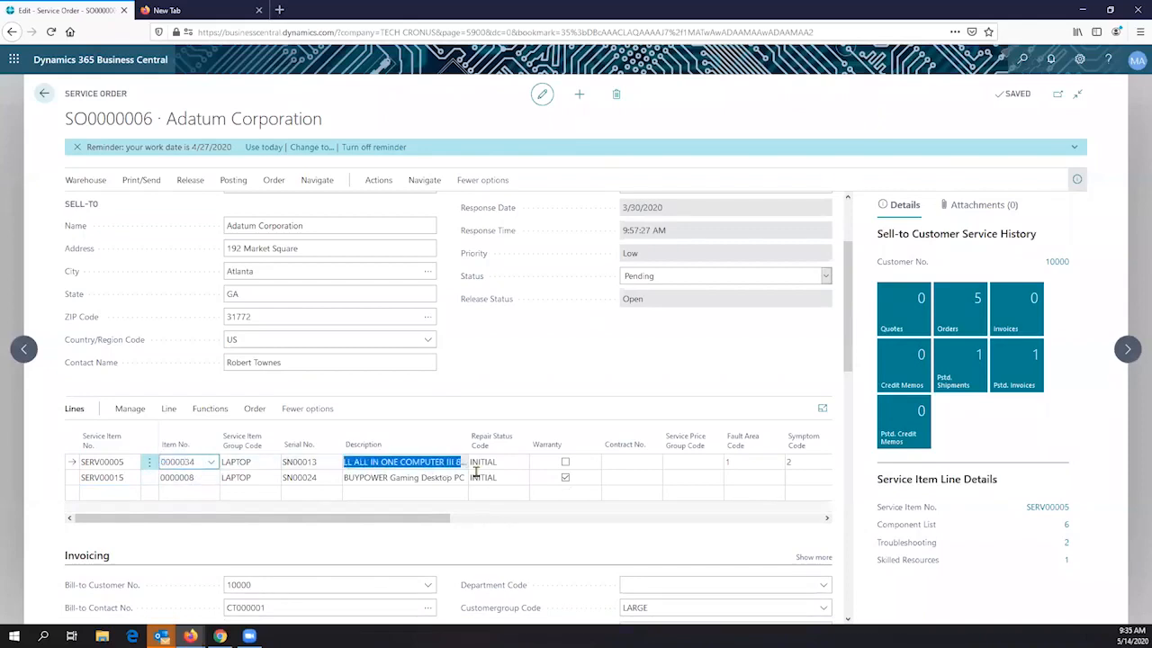
{"action": "left_click", "coordinate": [470, 440]}
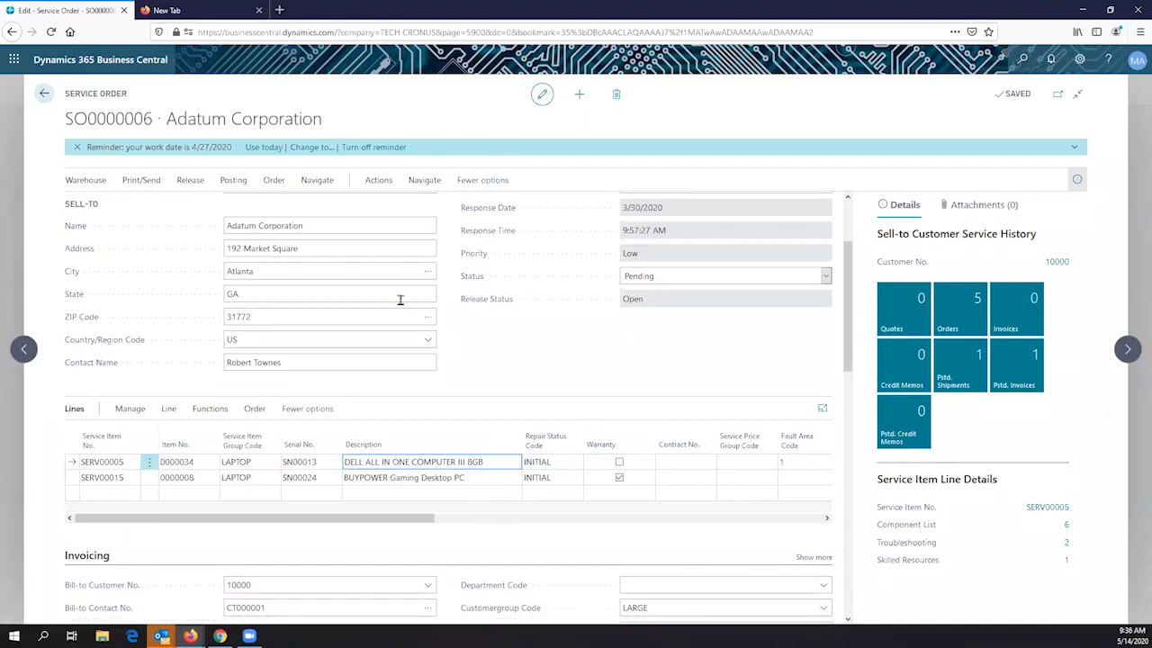
Step: Review the BUYPOWER Gaming Desktop PC line's description, warranty, fault codes, priority and response details across the columns
{"action": "left_click", "coordinate": [607, 481]}
{"action": "left_click", "coordinate": [348, 478]}
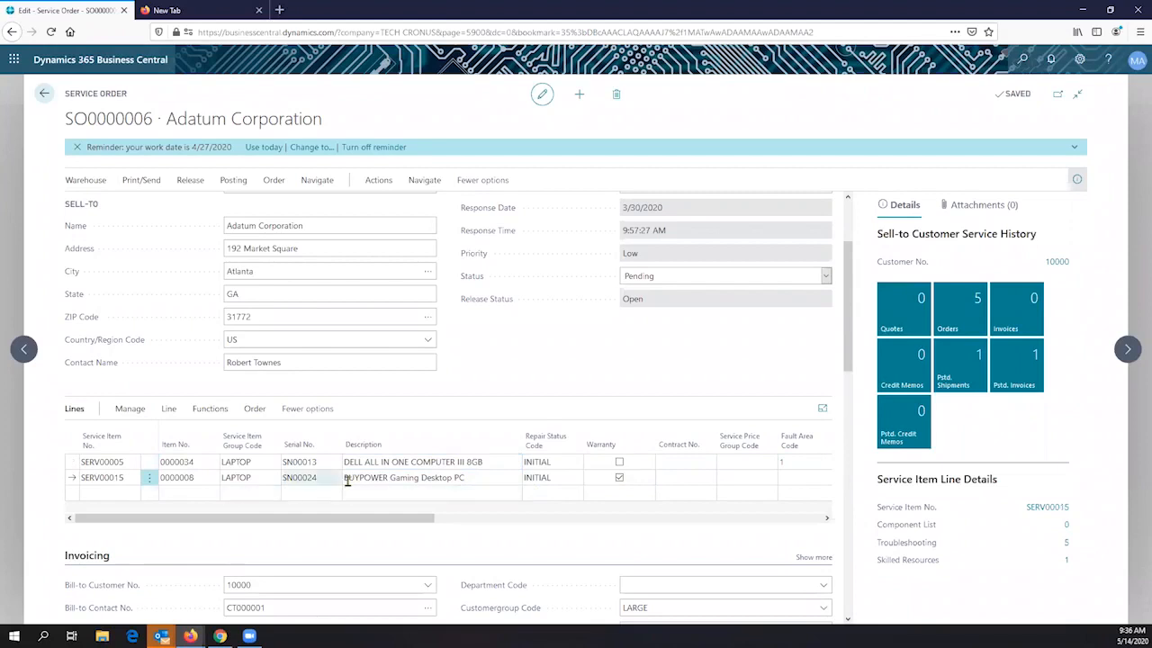
{"action": "left_click_drag", "start_coordinate": [405, 484], "coordinate": [471, 483]}
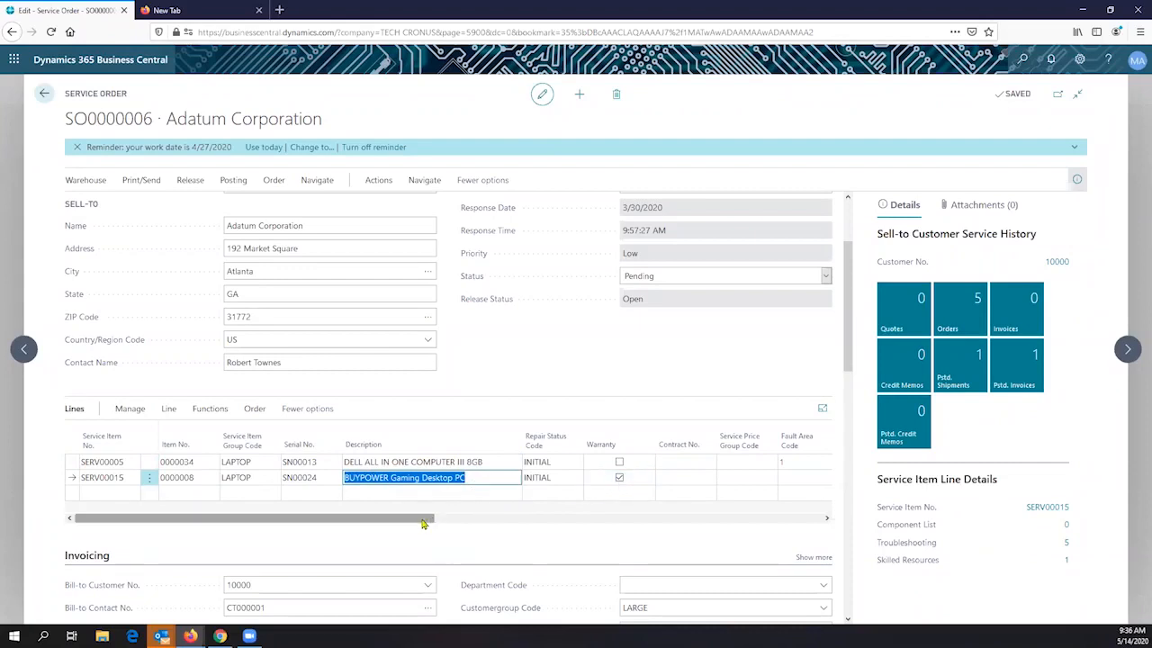
{"action": "left_click_drag", "start_coordinate": [424, 522], "coordinate": [776, 544]}
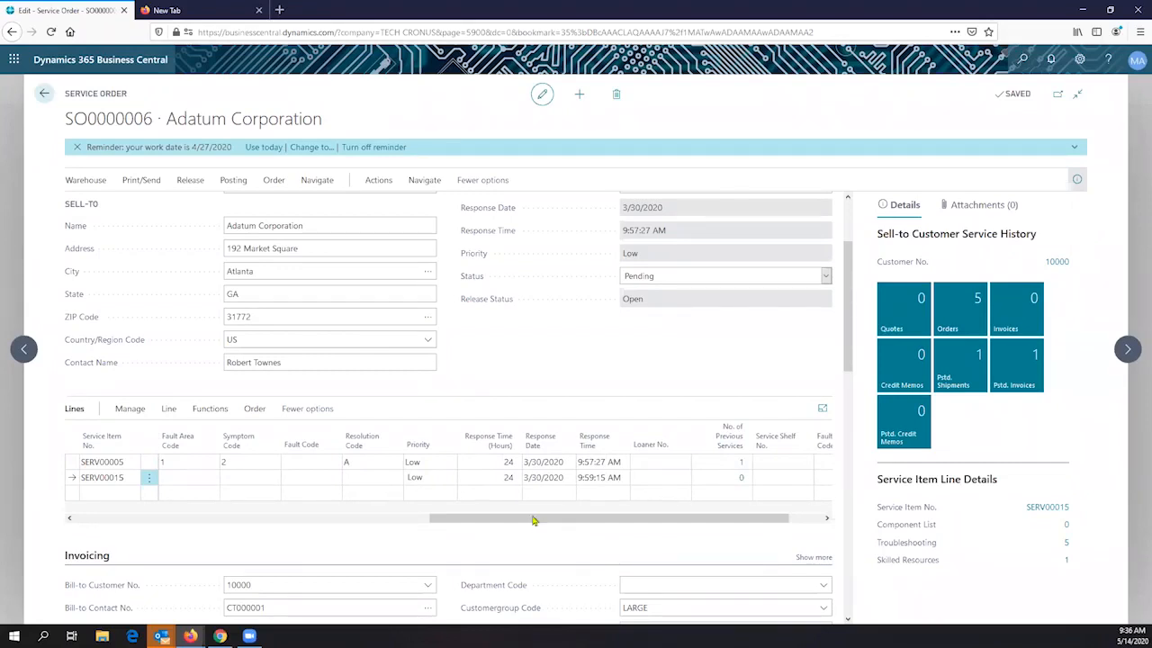
{"action": "left_click_drag", "start_coordinate": [508, 521], "coordinate": [385, 524]}
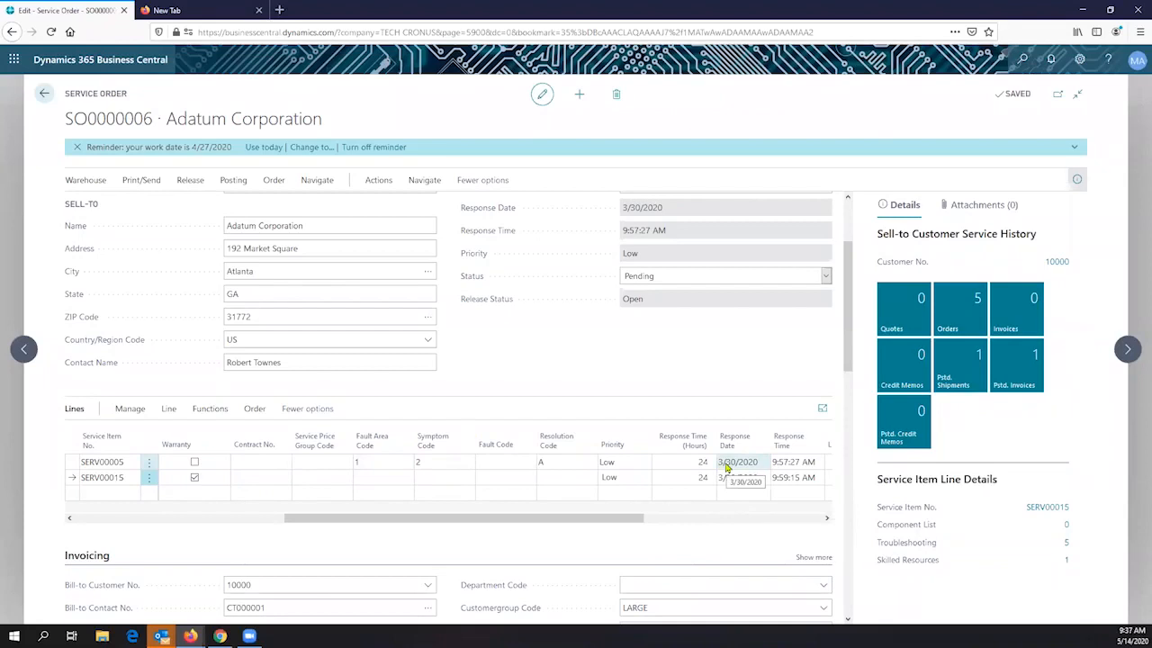
Step: Assign troubleshooting guideline TR000001, Server Failure, to service item SERV00015 in its troubleshooting setup
{"action": "left_click", "coordinate": [1068, 546]}
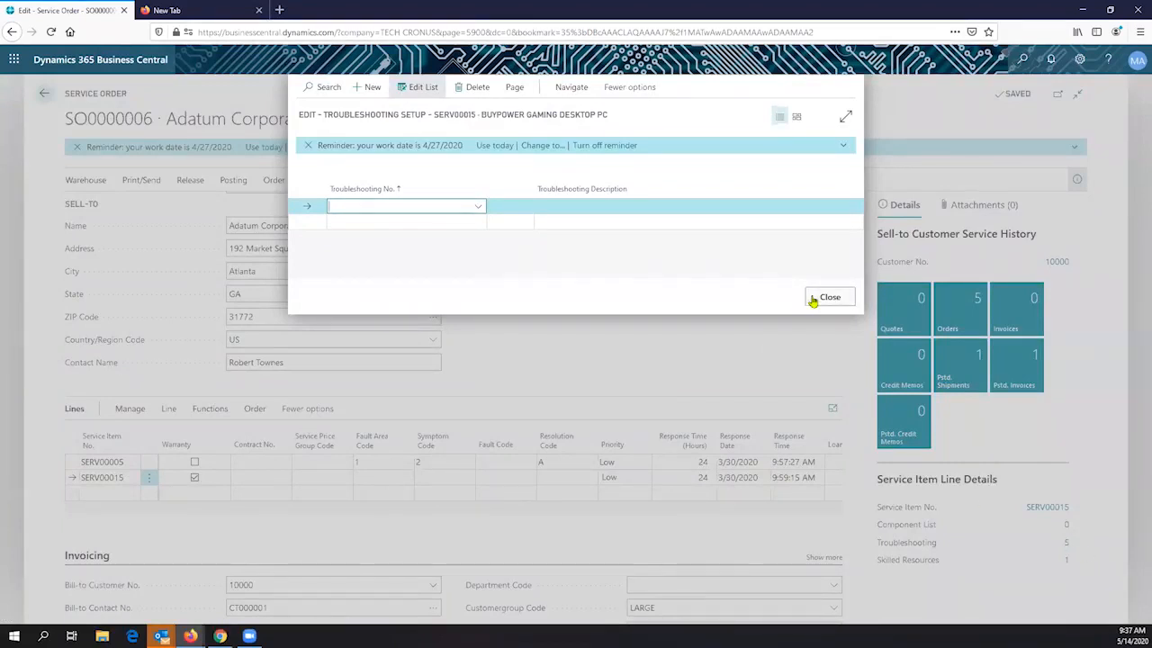
{"action": "left_click", "coordinate": [477, 206]}
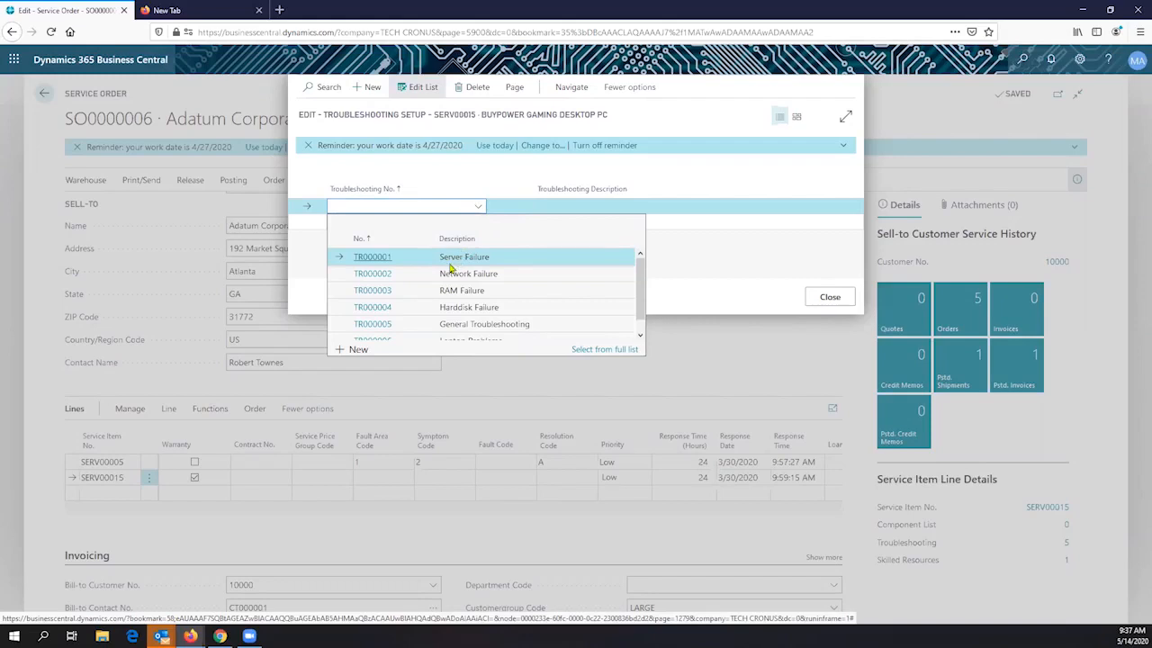
{"action": "scroll", "coordinate": [450, 267], "scroll_direction": "down", "scroll_amount": 1}
{"action": "scroll", "coordinate": [451, 270], "scroll_direction": "up", "scroll_amount": 1}
{"action": "left_click", "coordinate": [423, 261]}
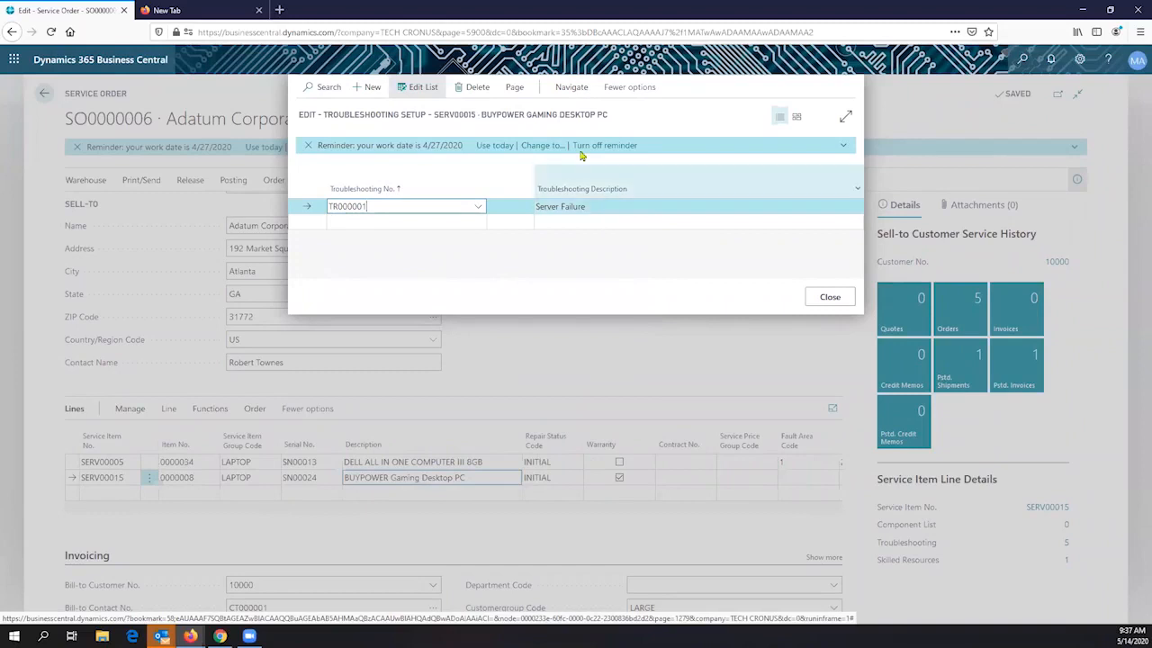
Step: Open the TR000001 troubleshooting card, read through its diagnostic questions, and return to the service order
{"action": "left_click", "coordinate": [573, 87]}
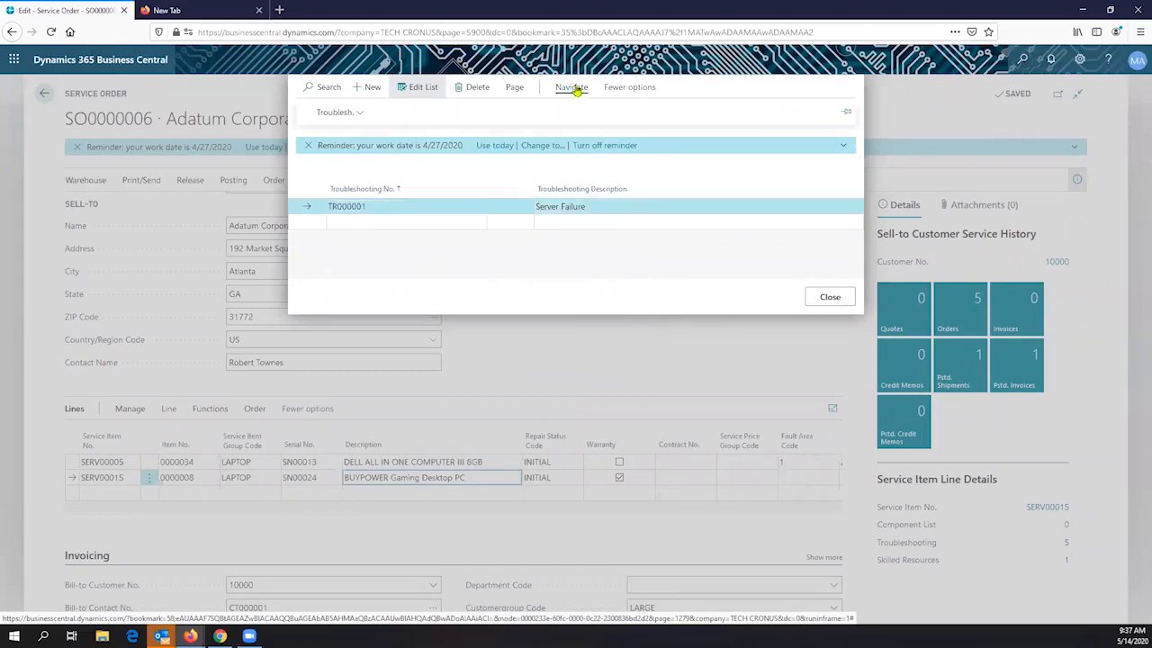
{"action": "left_click", "coordinate": [335, 111]}
{"action": "left_click", "coordinate": [333, 135]}
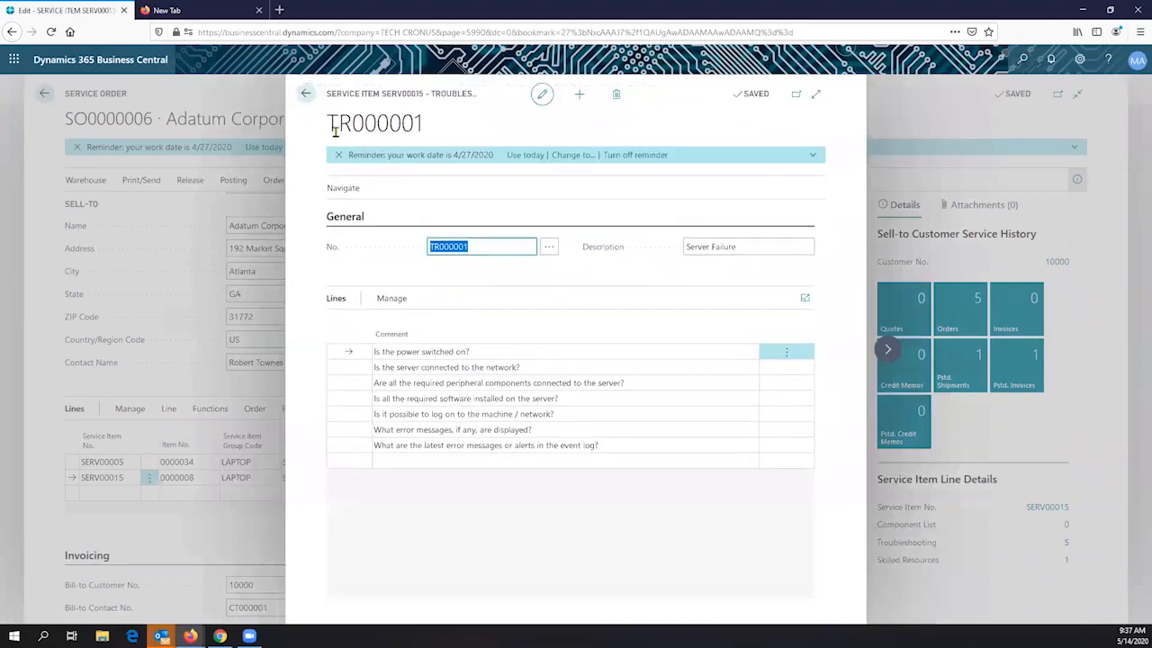
{"action": "left_click", "coordinate": [466, 352]}
{"action": "left_click", "coordinate": [518, 368]}
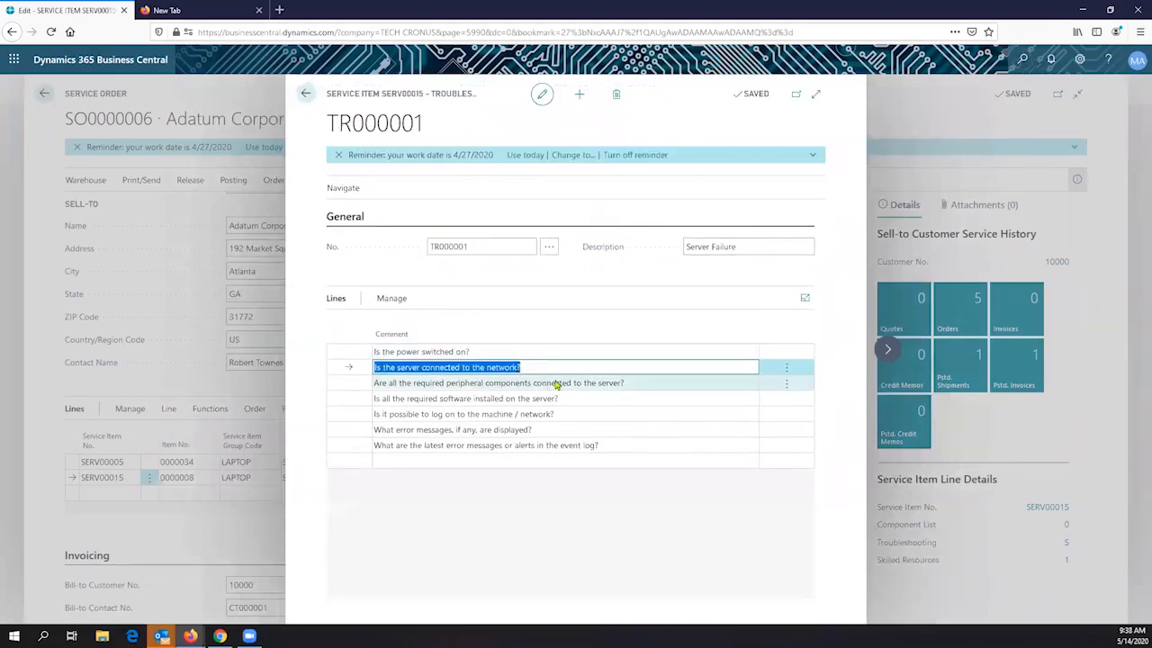
{"action": "left_click", "coordinate": [558, 383]}
{"action": "left_click", "coordinate": [555, 398]}
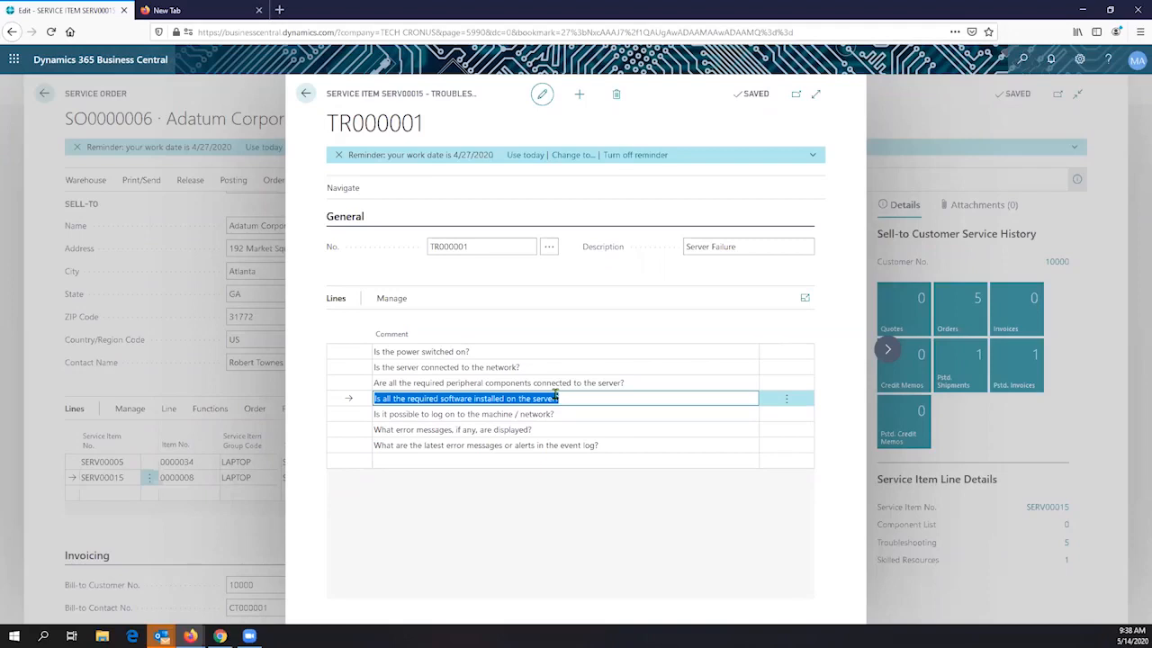
{"action": "left_click", "coordinate": [306, 94]}
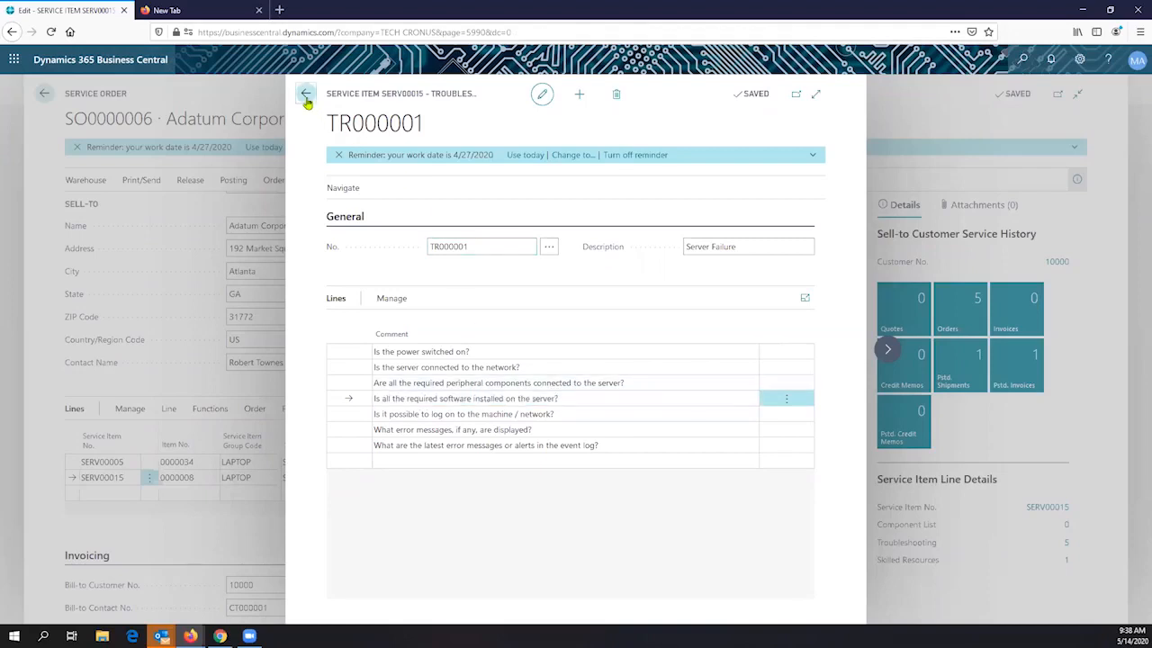
{"action": "left_click", "coordinate": [824, 298]}
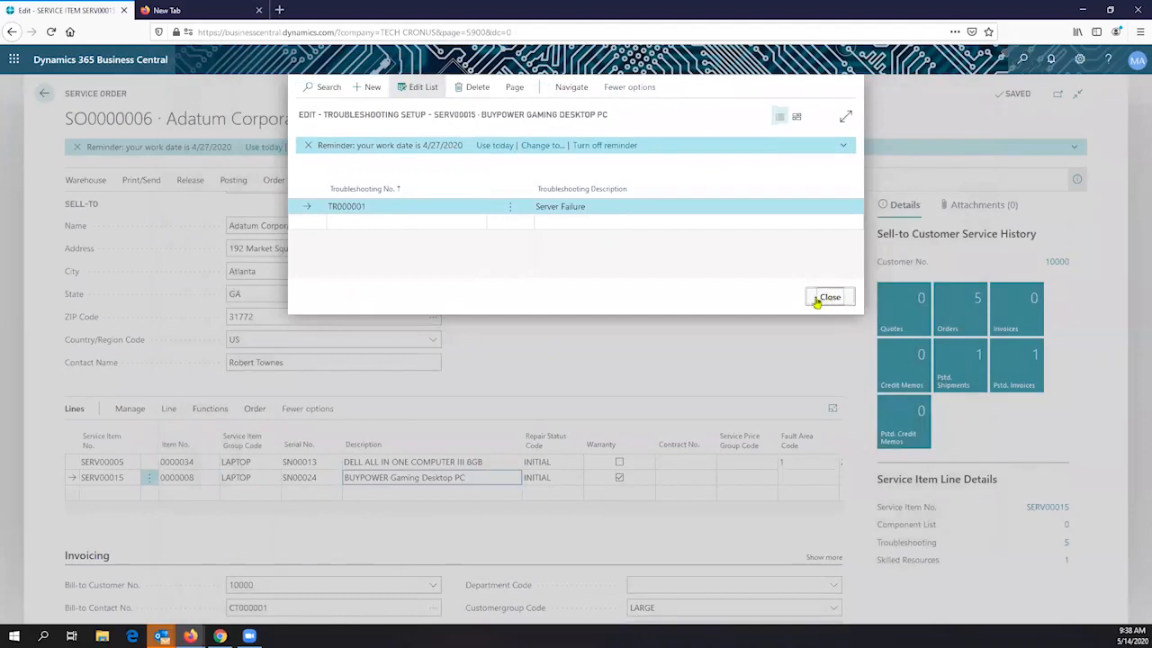
Step: Review the order, function and line actions available for the SERV00015 line, including its comment types, without running any
{"action": "left_click", "coordinate": [257, 407]}
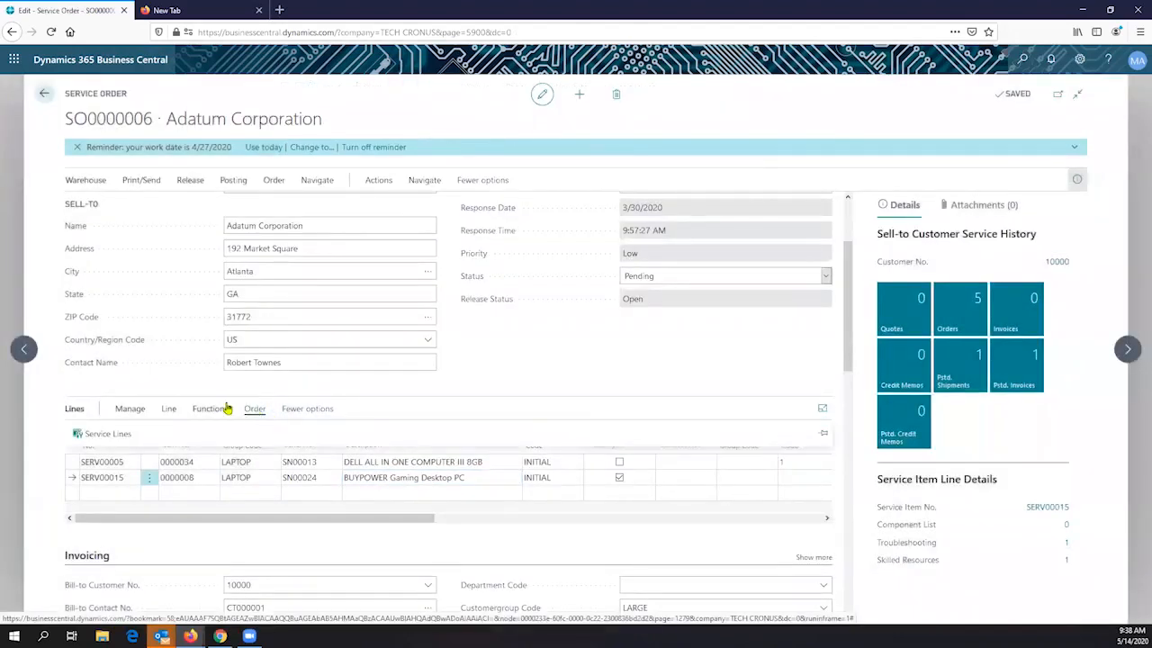
{"action": "left_click", "coordinate": [223, 410]}
{"action": "left_click", "coordinate": [256, 410]}
{"action": "left_click", "coordinate": [169, 409]}
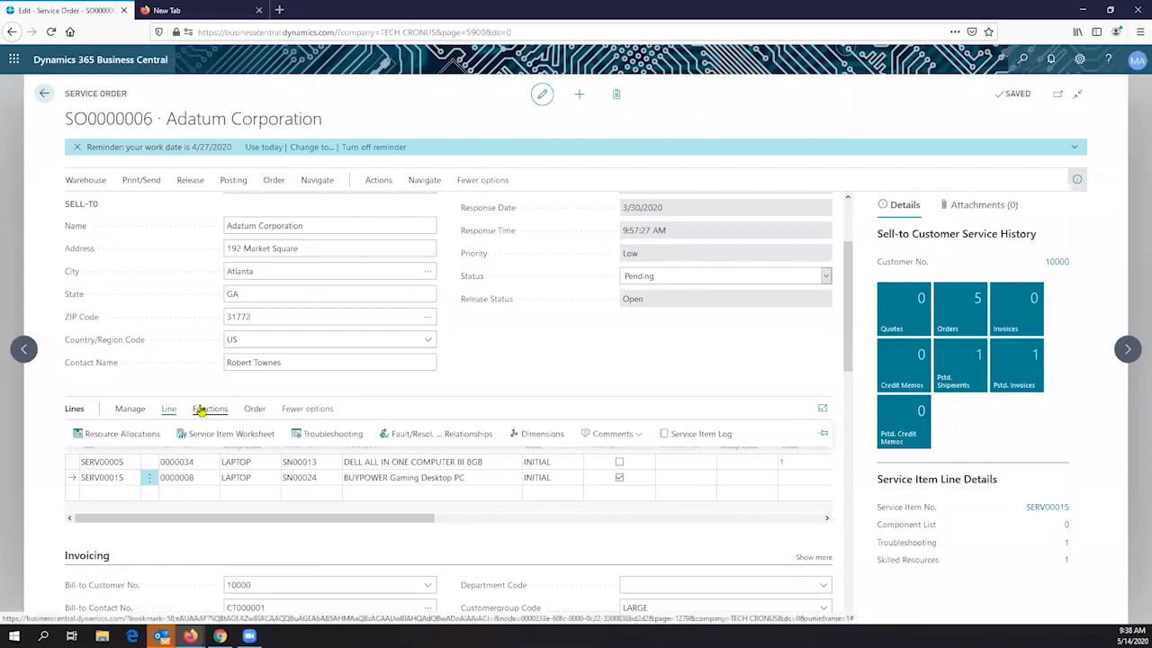
{"action": "left_click", "coordinate": [626, 434]}
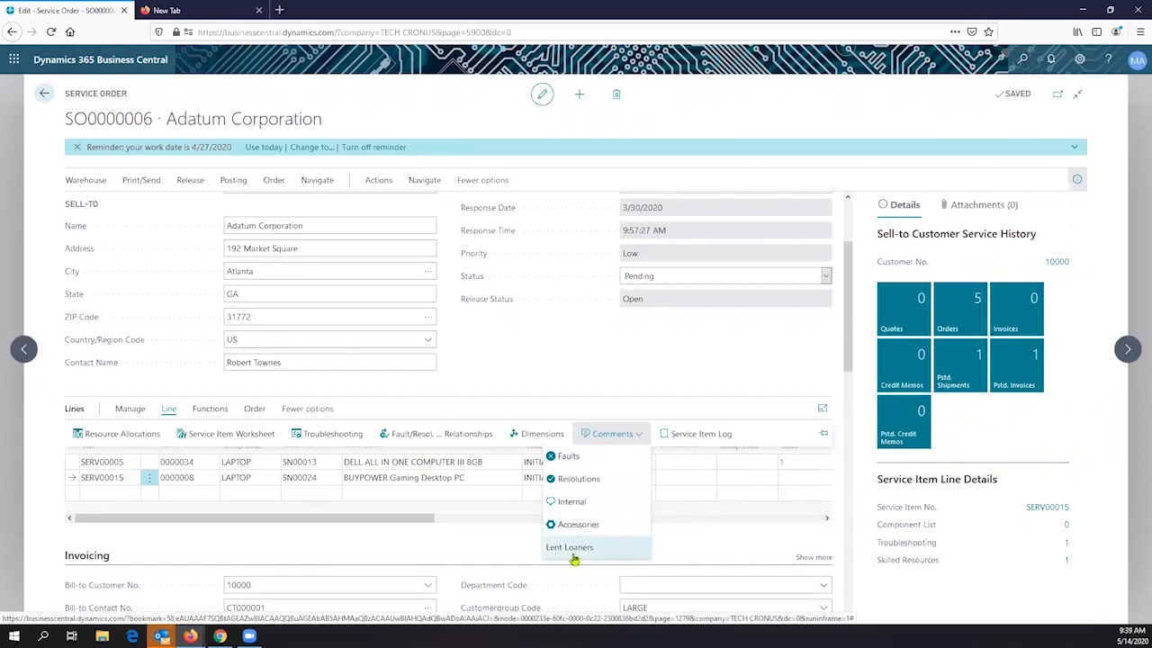
{"action": "left_click", "coordinate": [445, 529]}
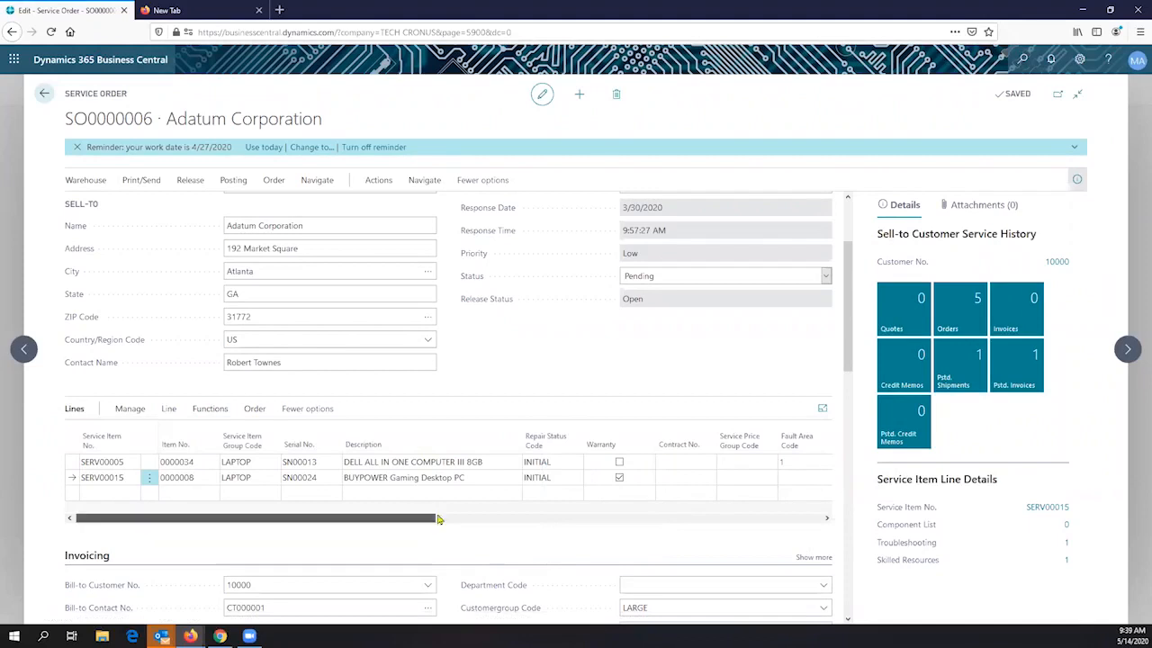
Step: Look up the available fault area, symptom and resolution codes for the SERV00005 line without changing its values
{"action": "left_click_drag", "start_coordinate": [438, 519], "coordinate": [640, 534]}
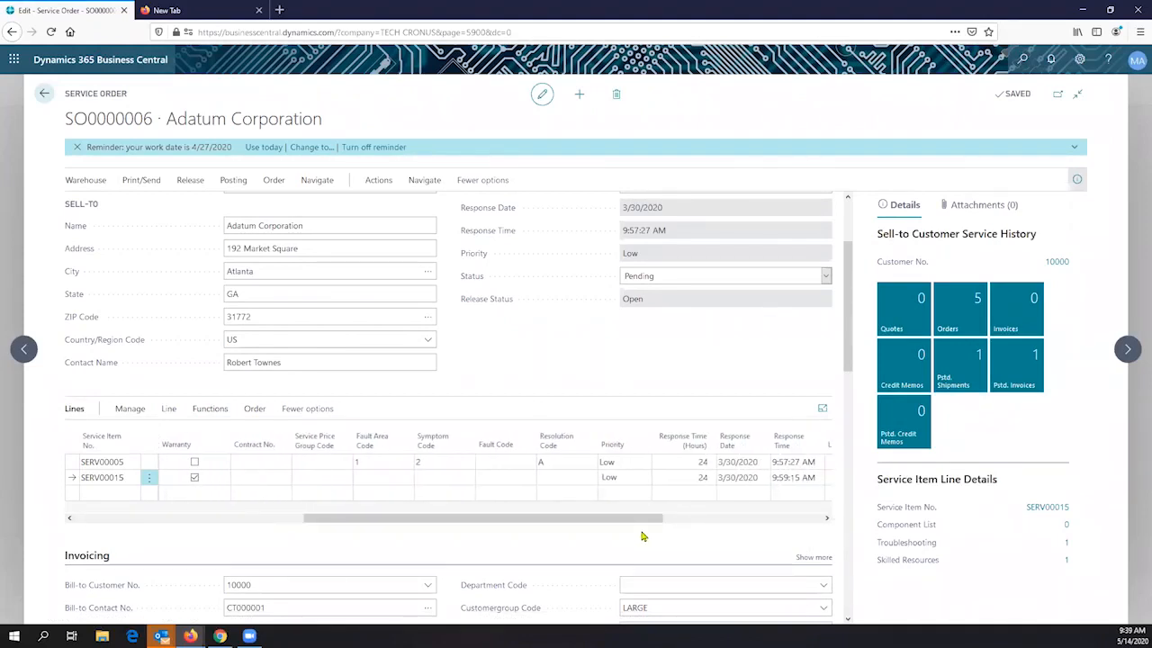
{"action": "left_click", "coordinate": [396, 462]}
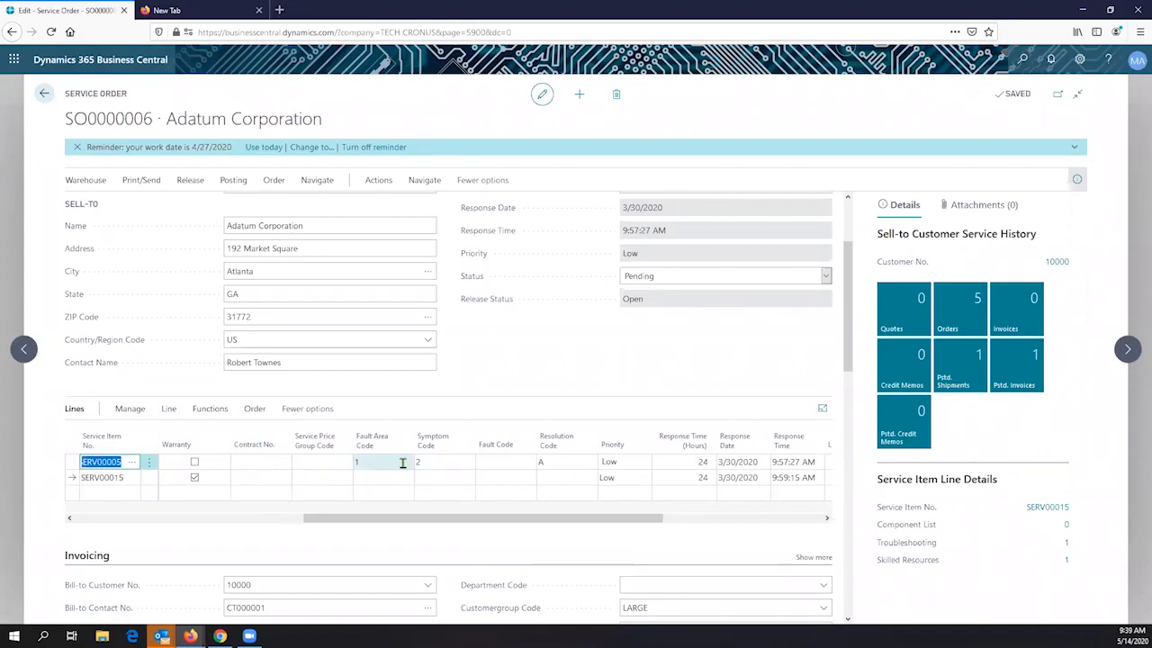
{"action": "left_click", "coordinate": [402, 463]}
{"action": "left_click", "coordinate": [405, 463]}
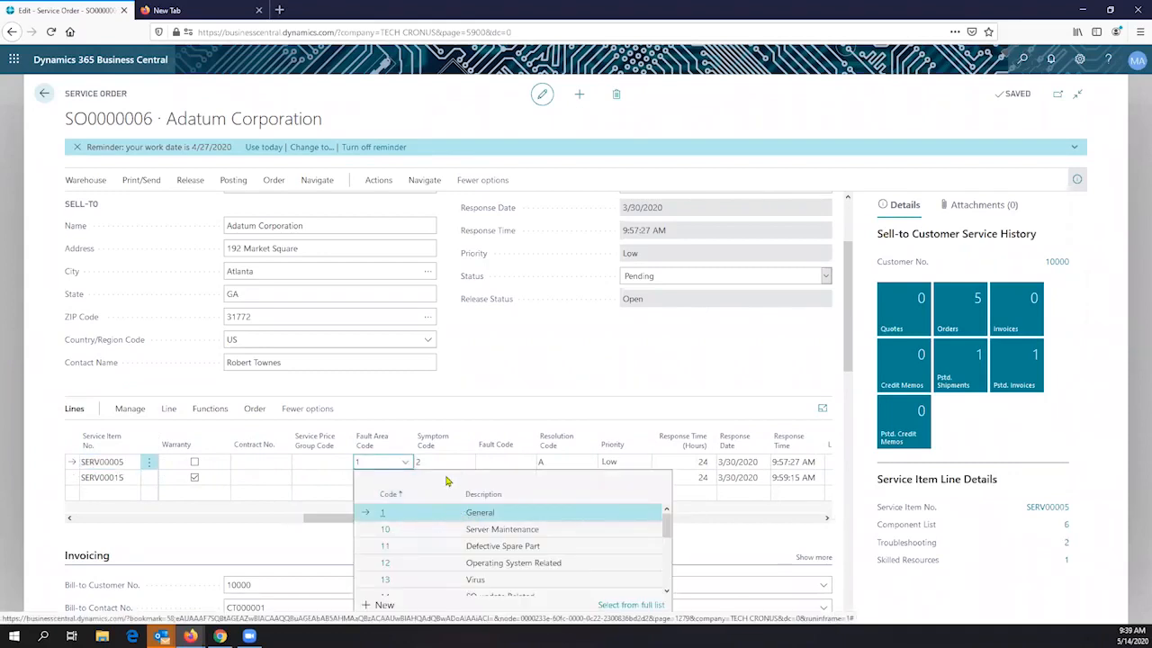
{"action": "left_click", "coordinate": [441, 462]}
{"action": "left_click", "coordinate": [468, 462]}
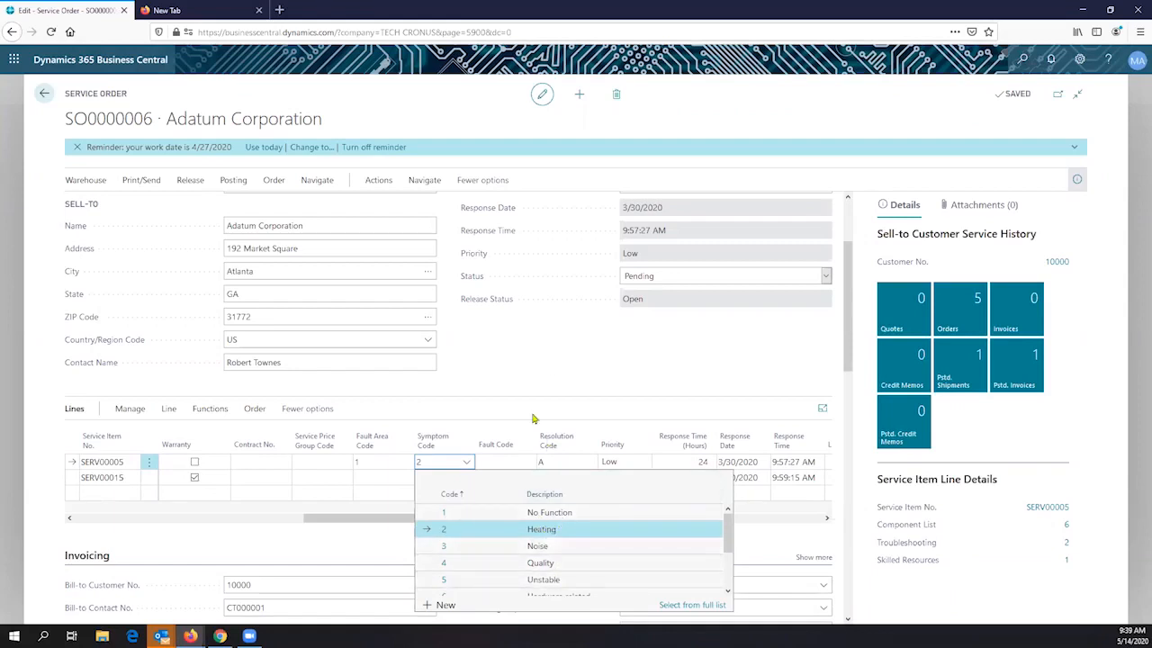
{"action": "left_click", "coordinate": [558, 462]}
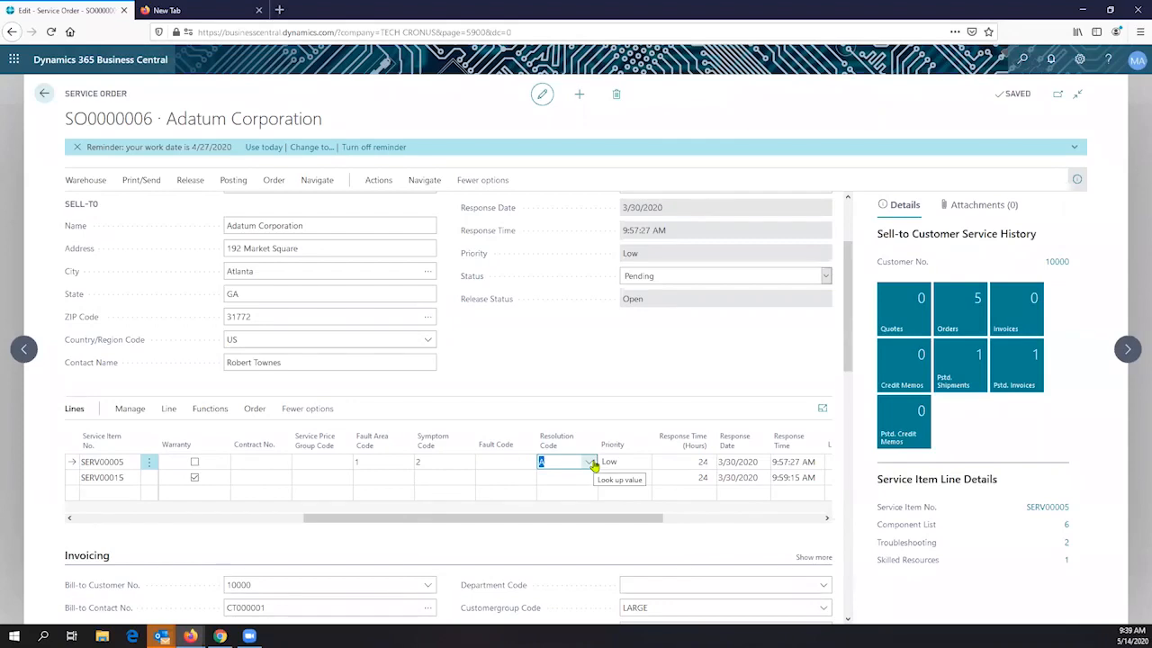
{"action": "left_click", "coordinate": [591, 463]}
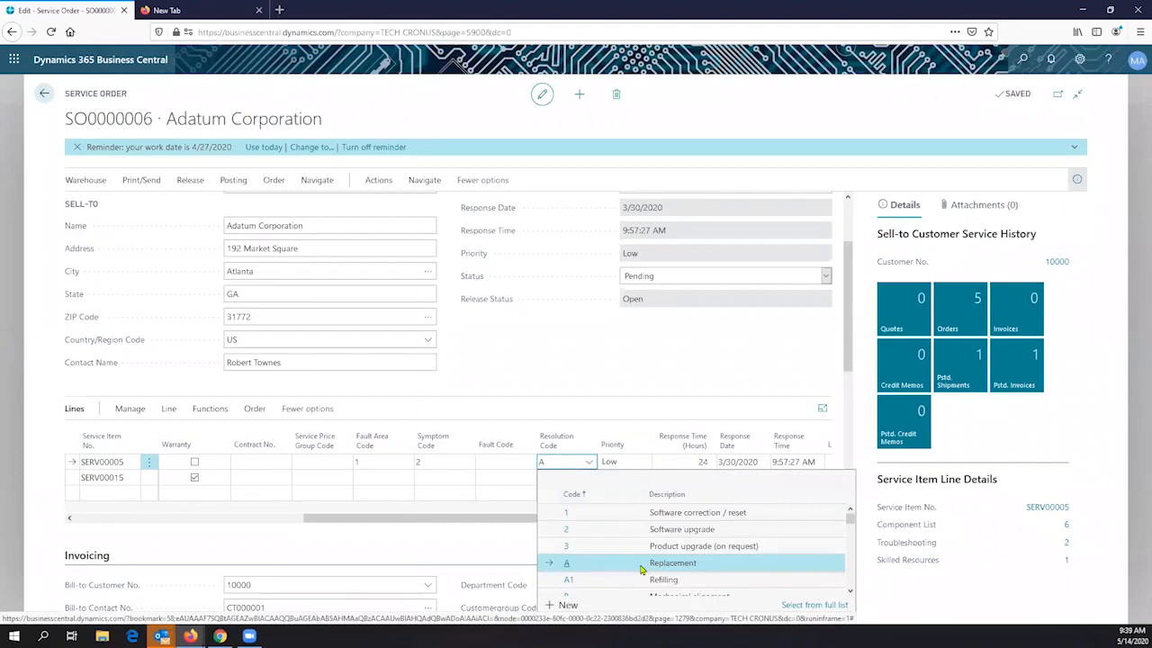
{"action": "left_click", "coordinate": [613, 373]}
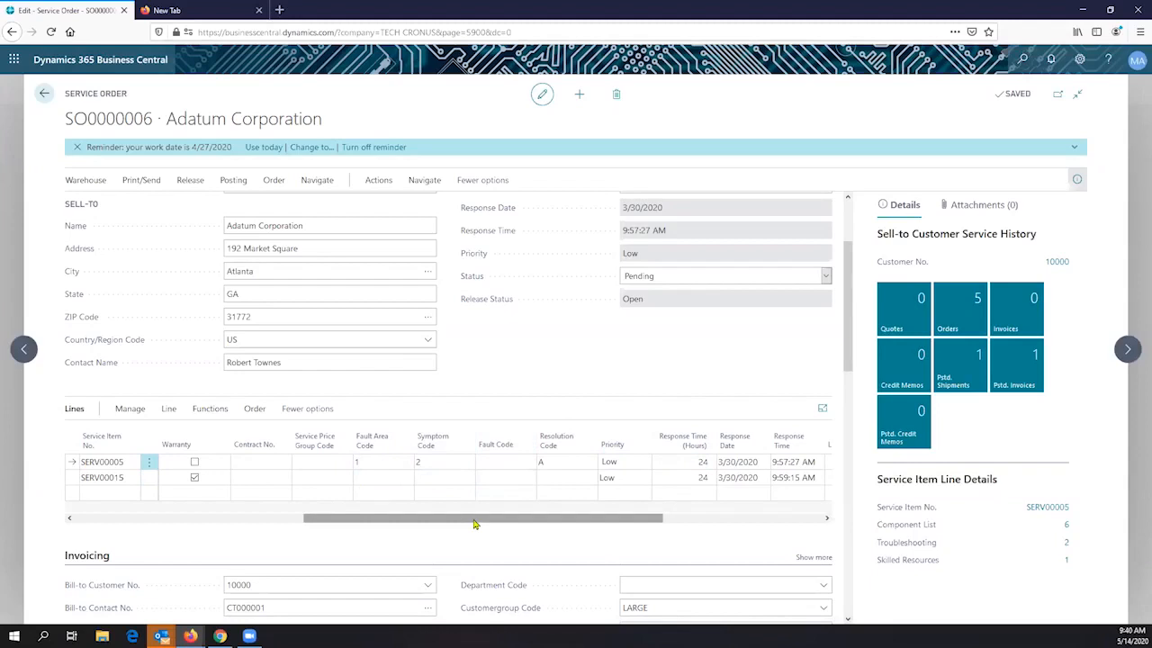
Step: Check the SERV00005 line's response hours, date and time, and look through the available loaners without assigning one
{"action": "left_click_drag", "start_coordinate": [474, 524], "coordinate": [520, 525]}
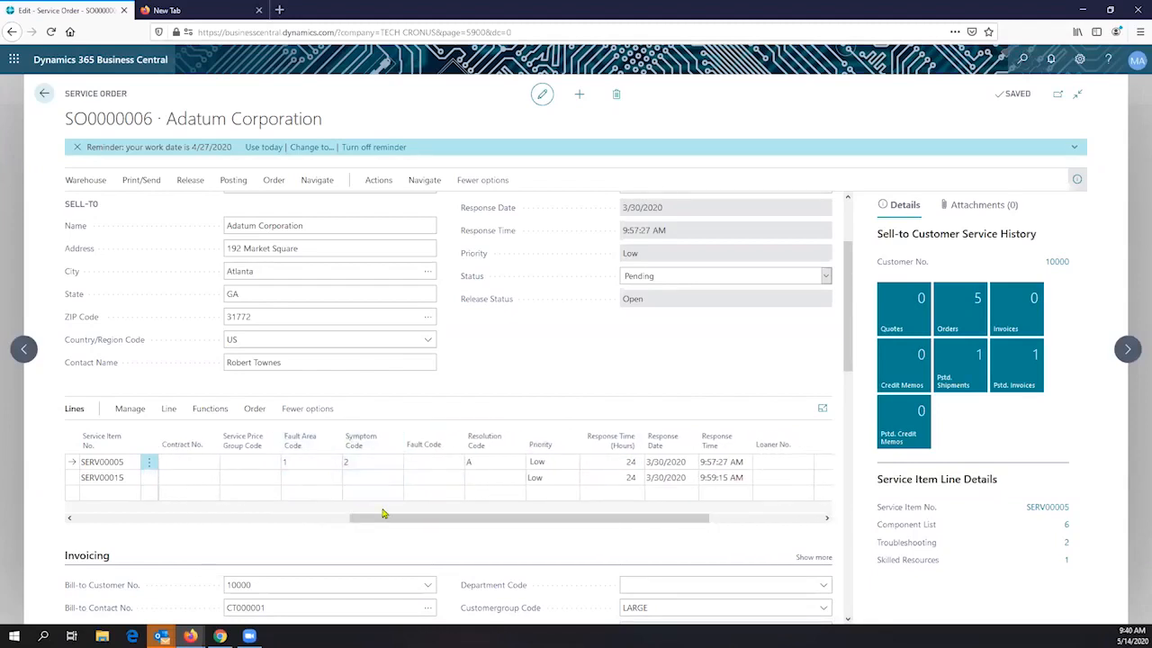
{"action": "left_click_drag", "start_coordinate": [383, 513], "coordinate": [496, 535]}
{"action": "scroll", "coordinate": [526, 536], "scroll_direction": "right", "scroll_amount": 3}
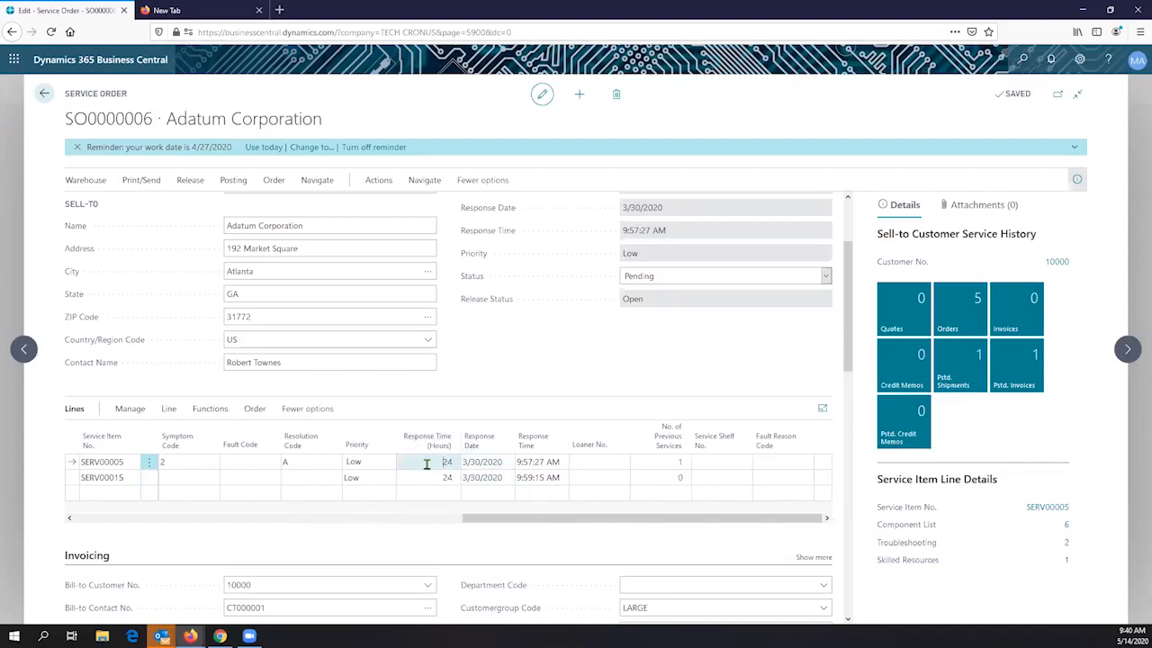
{"action": "left_click", "coordinate": [444, 462]}
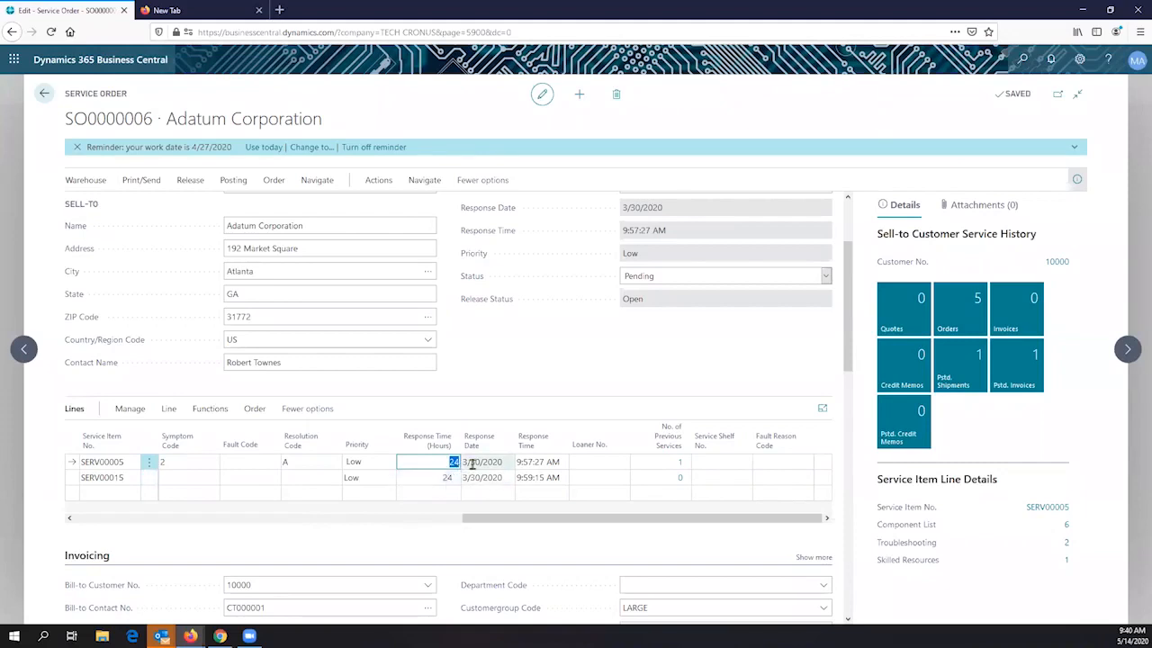
{"action": "left_click", "coordinate": [472, 463]}
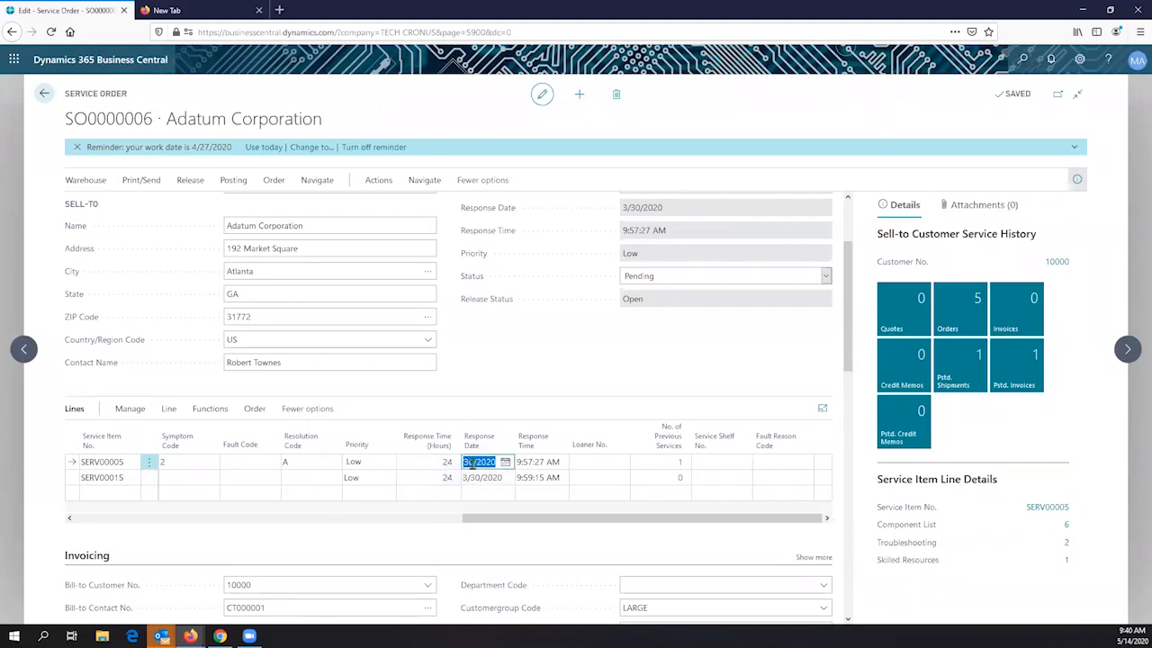
{"action": "left_click", "coordinate": [525, 462]}
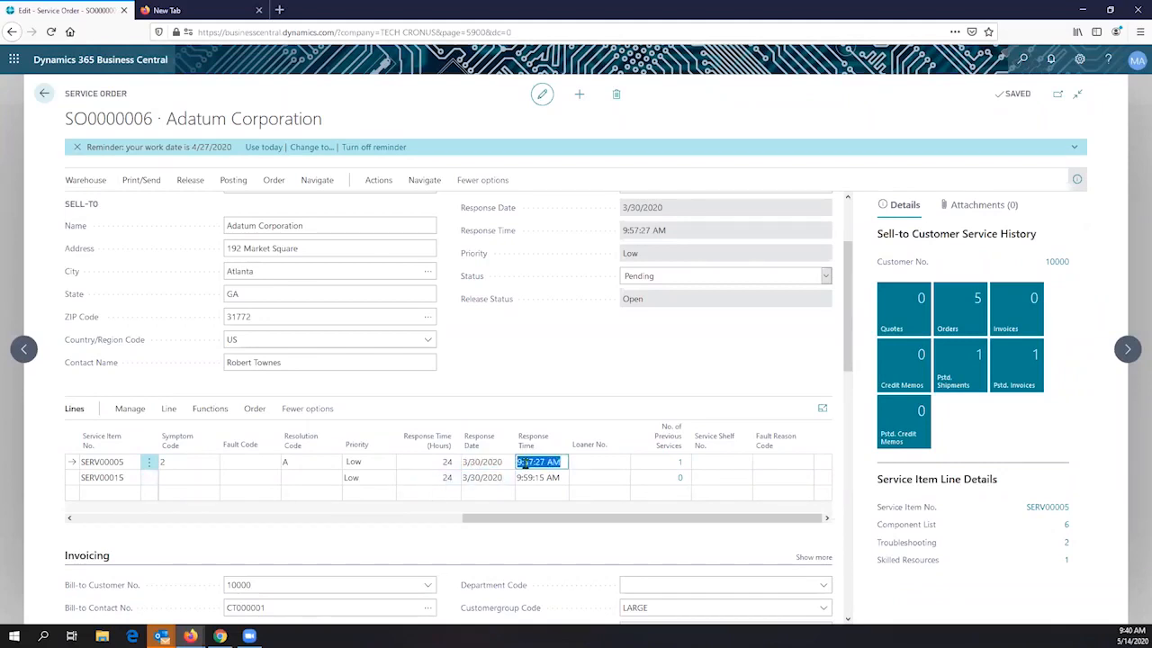
{"action": "left_click", "coordinate": [609, 463]}
{"action": "left_click", "coordinate": [620, 464]}
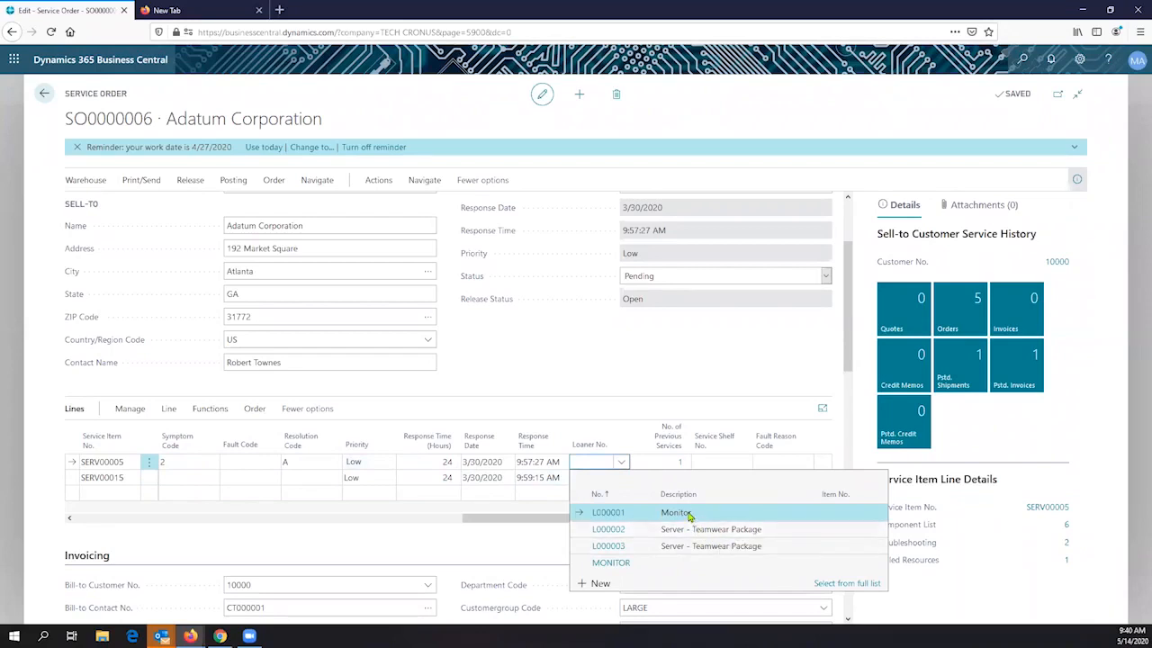
{"action": "left_click", "coordinate": [641, 372]}
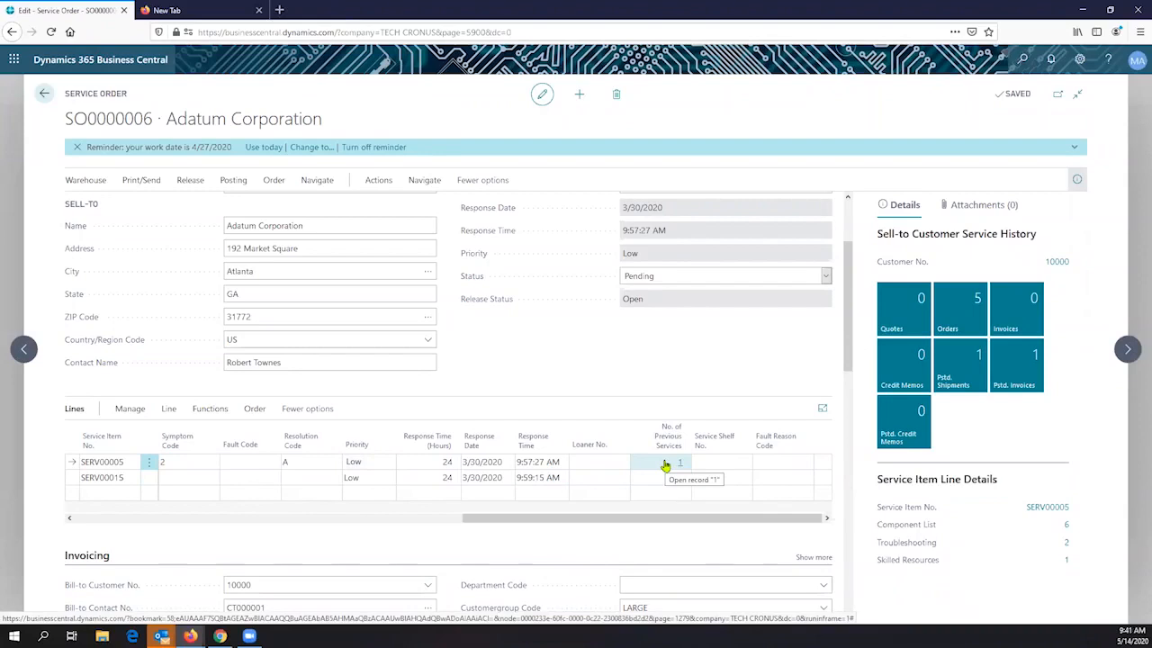
Step: Review the component list and the skilled resource list of service item SERV00005, closing each one
{"action": "left_click_drag", "start_coordinate": [540, 519], "coordinate": [26, 528]}
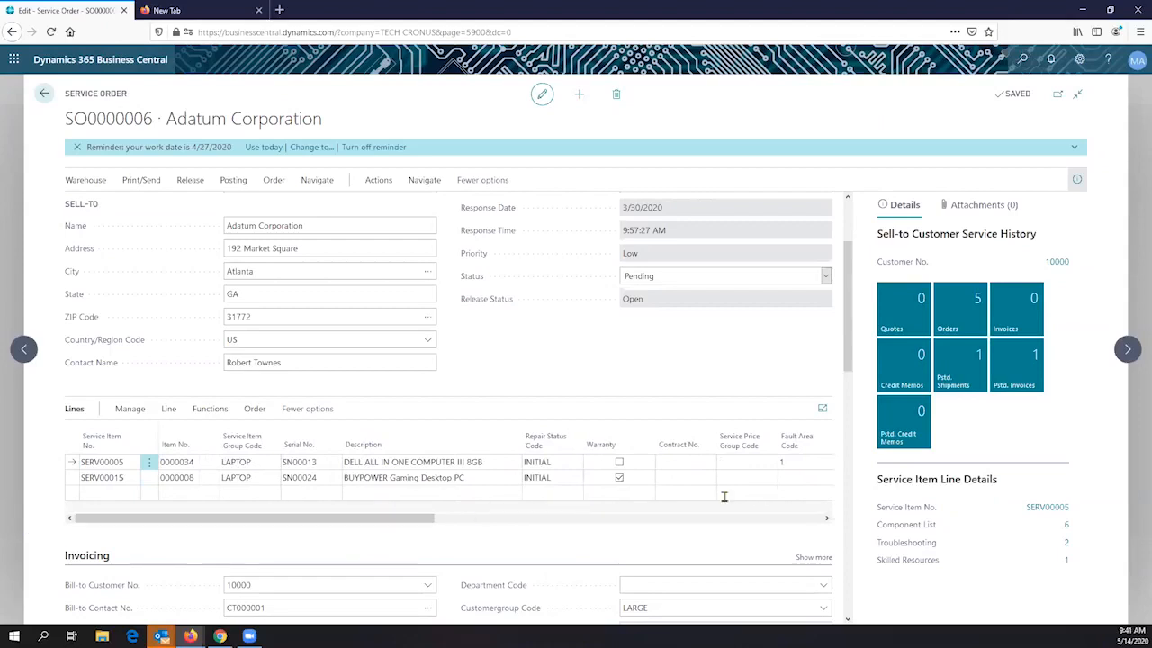
{"action": "left_click", "coordinate": [1067, 527]}
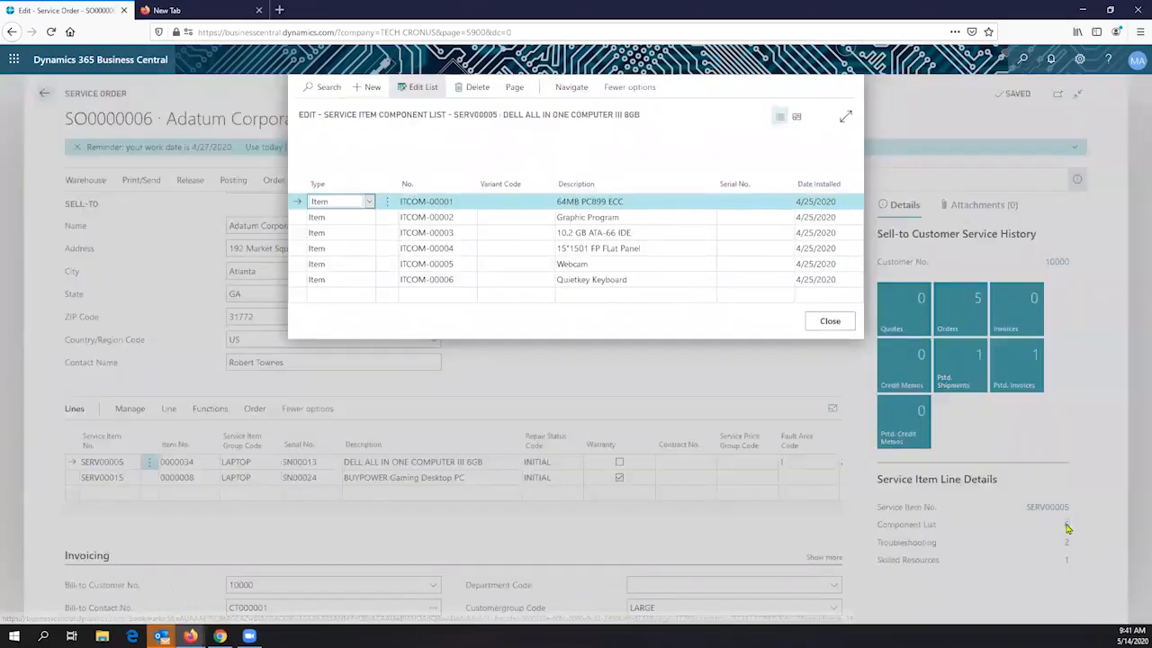
{"action": "left_click", "coordinate": [438, 206]}
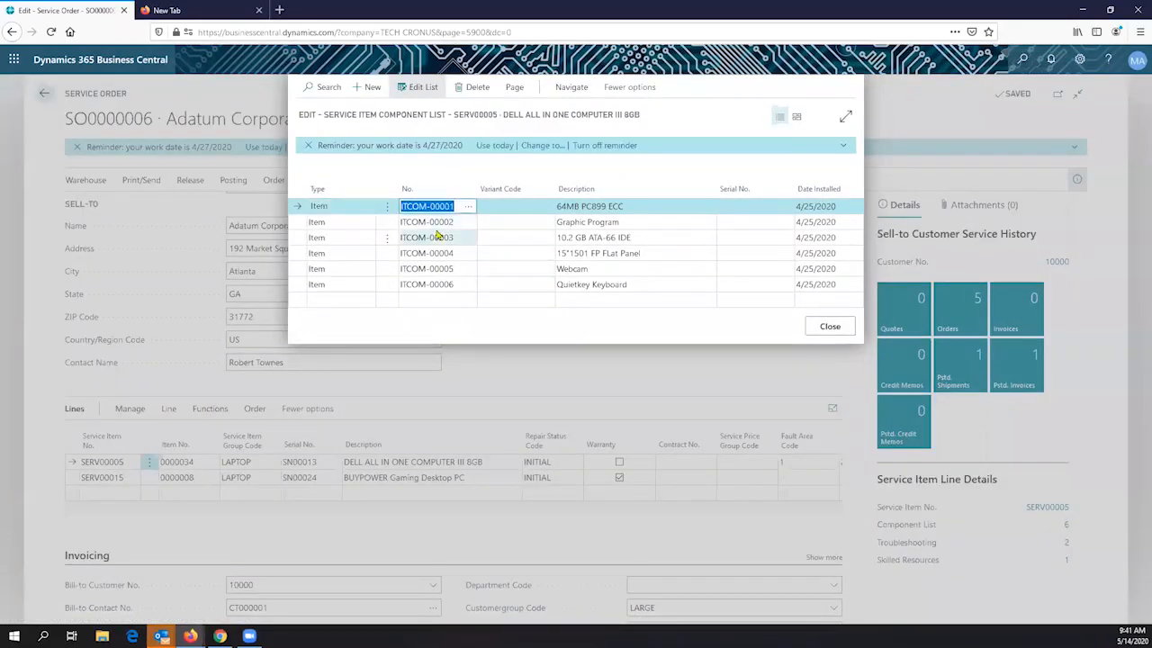
{"action": "key", "text": "Down"}
{"action": "key", "text": "Down"}
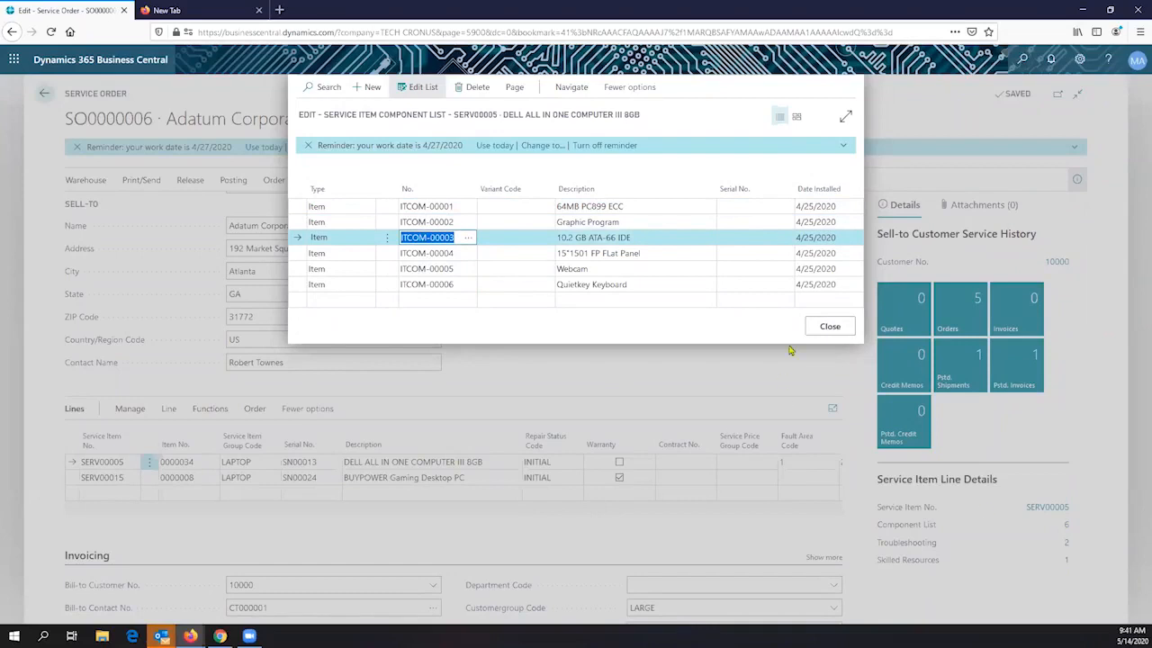
{"action": "left_click", "coordinate": [817, 326]}
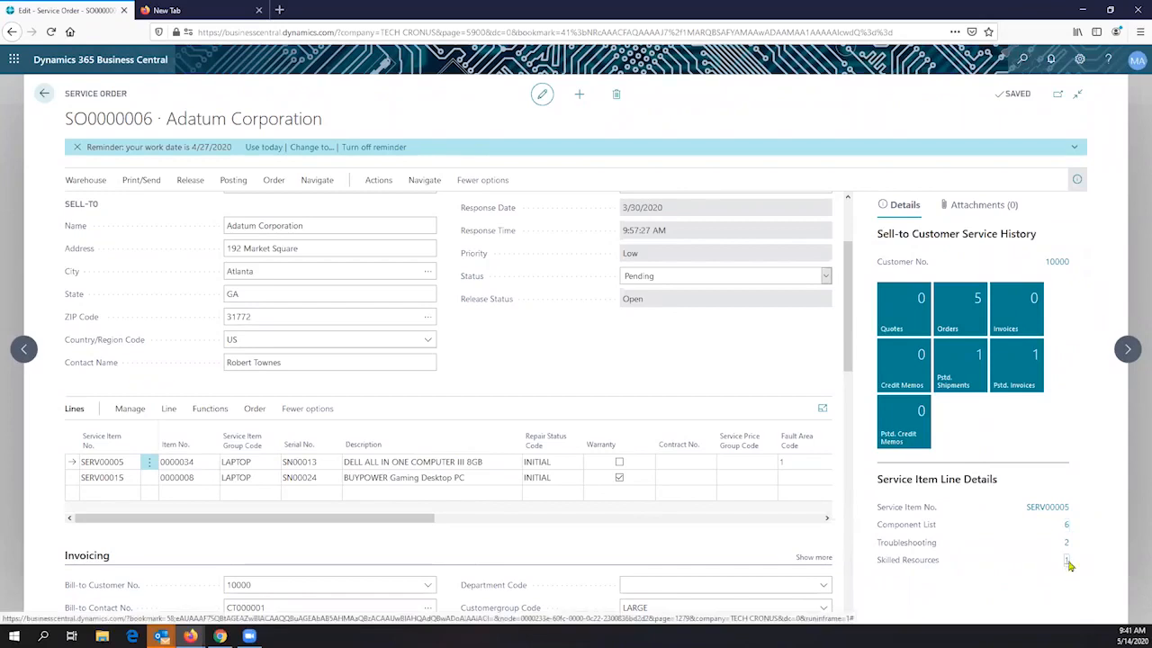
{"action": "left_click", "coordinate": [1067, 561]}
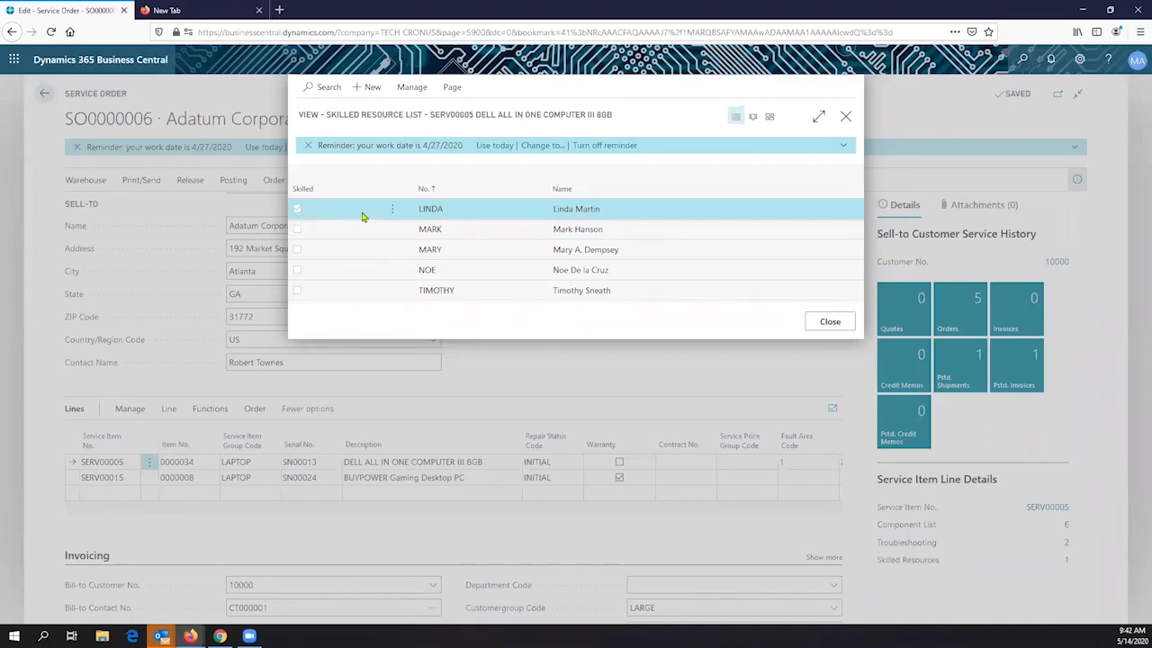
{"action": "left_click", "coordinate": [825, 322]}
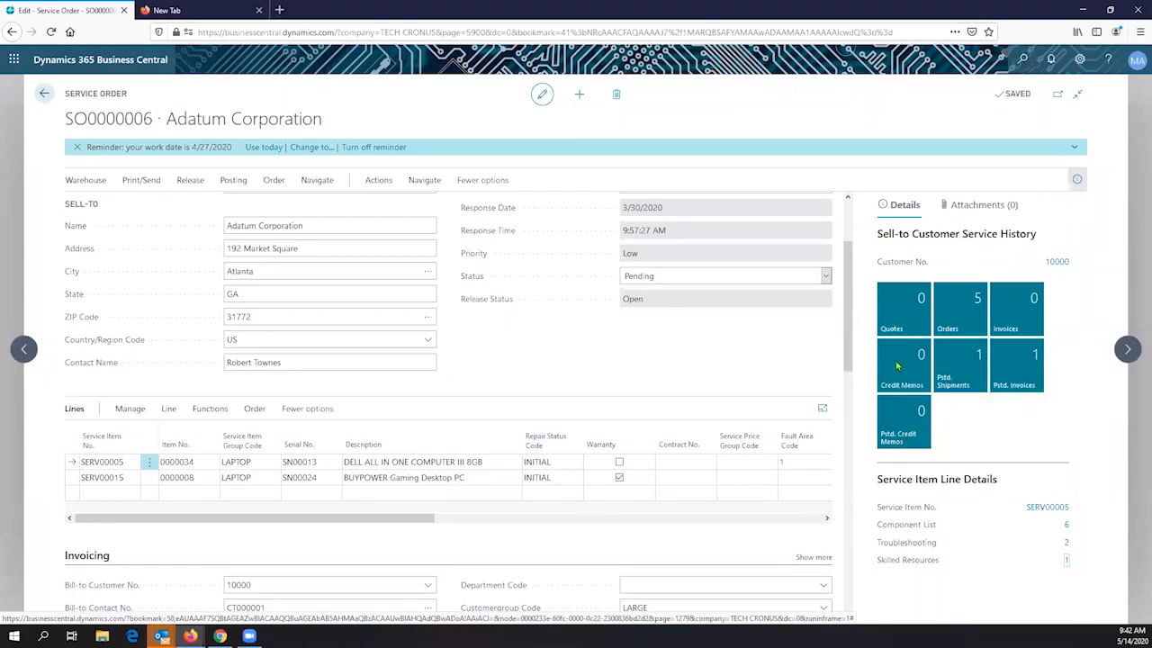
Step: Review the service order's invoicing section, including the bill-to name and address, payment terms and tax settings
{"action": "scroll", "coordinate": [616, 331], "scroll_direction": "down", "scroll_amount": 5}
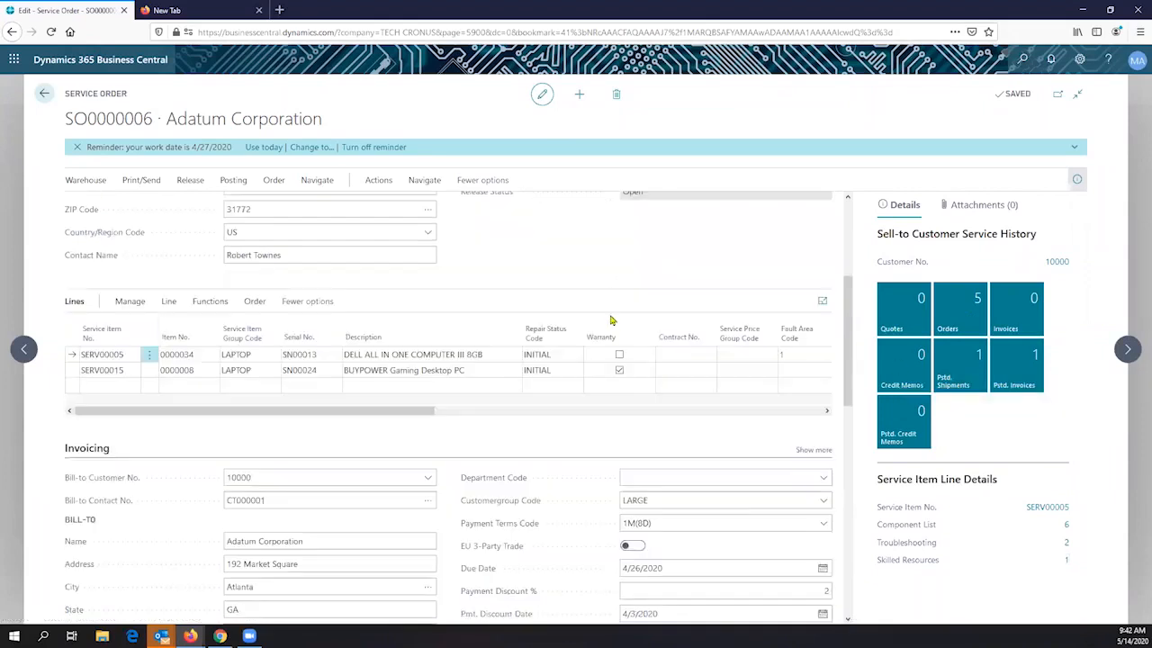
{"action": "scroll", "coordinate": [359, 339], "scroll_direction": "down", "scroll_amount": 2}
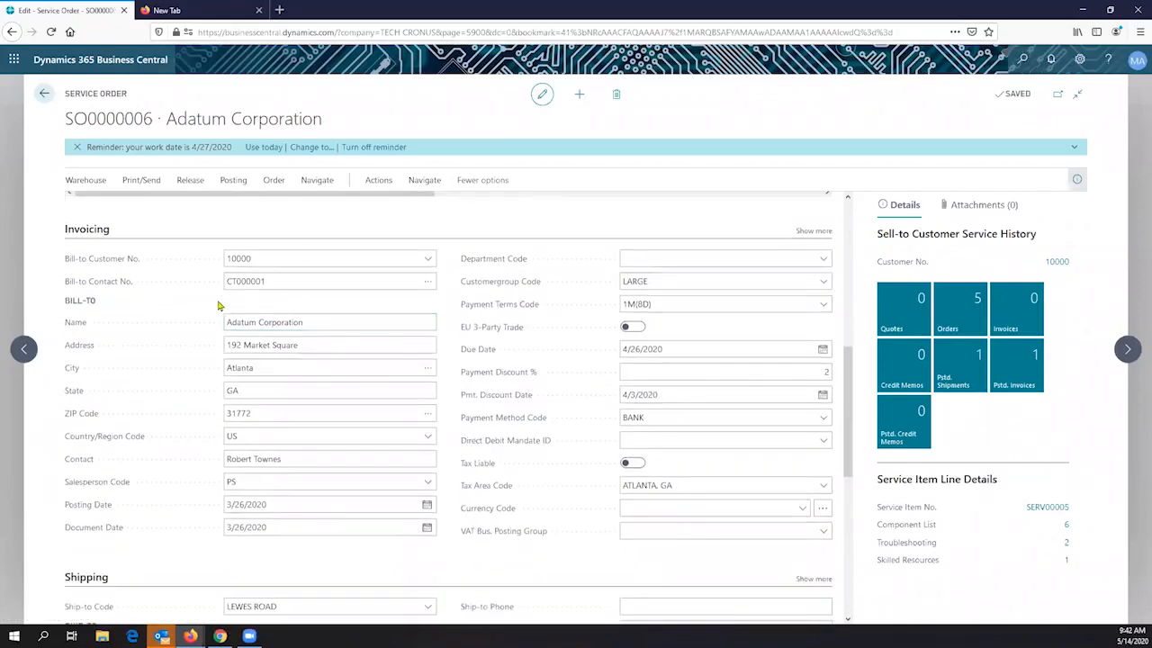
{"action": "left_click", "coordinate": [308, 323]}
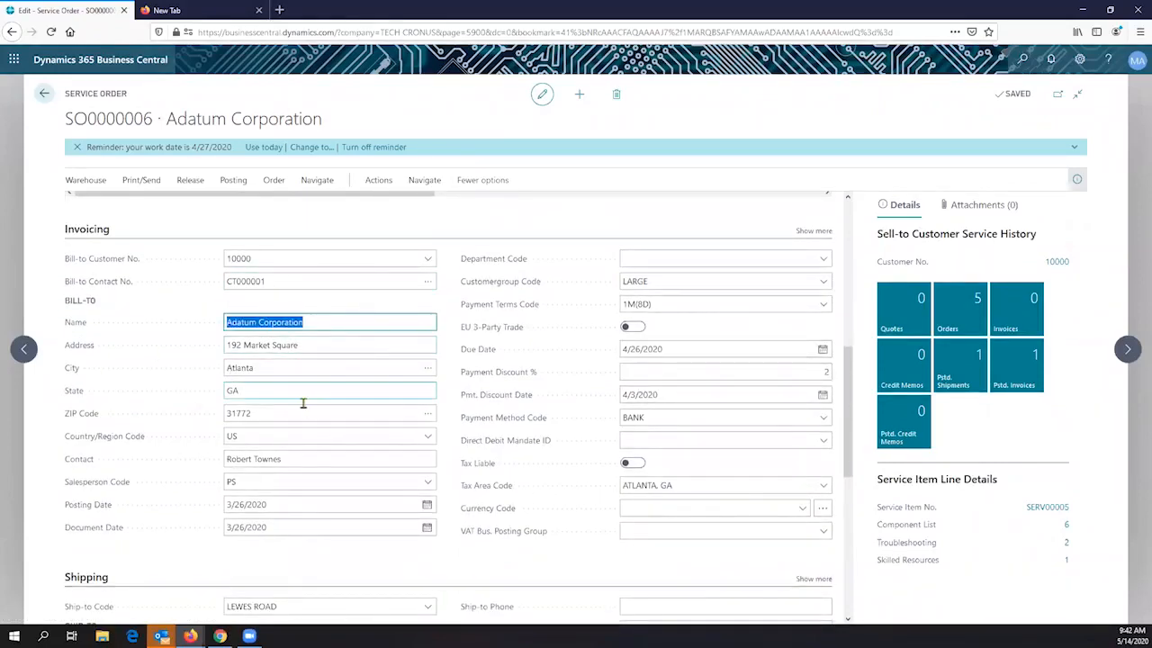
{"action": "scroll", "coordinate": [329, 388], "scroll_direction": "down", "scroll_amount": 1}
{"action": "scroll", "coordinate": [330, 389], "scroll_direction": "down", "scroll_amount": 3}
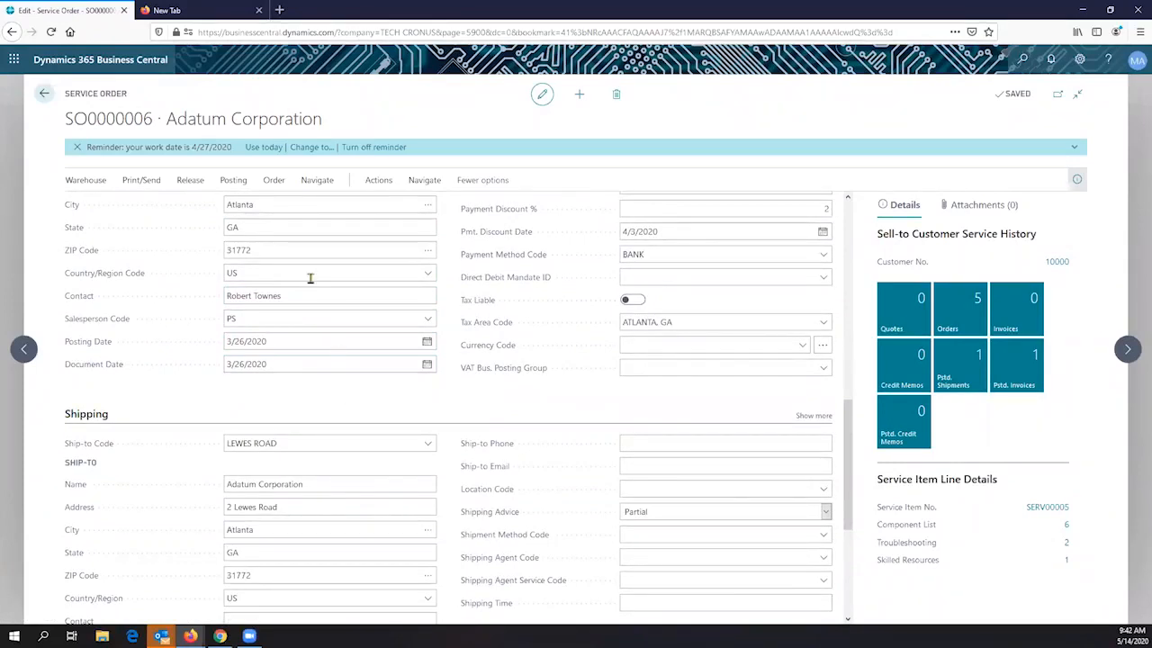
Step: Review the service order's shipping section, including its ship-to code, name and address, and the allocation and date details
{"action": "scroll", "coordinate": [303, 406], "scroll_direction": "down", "scroll_amount": 2}
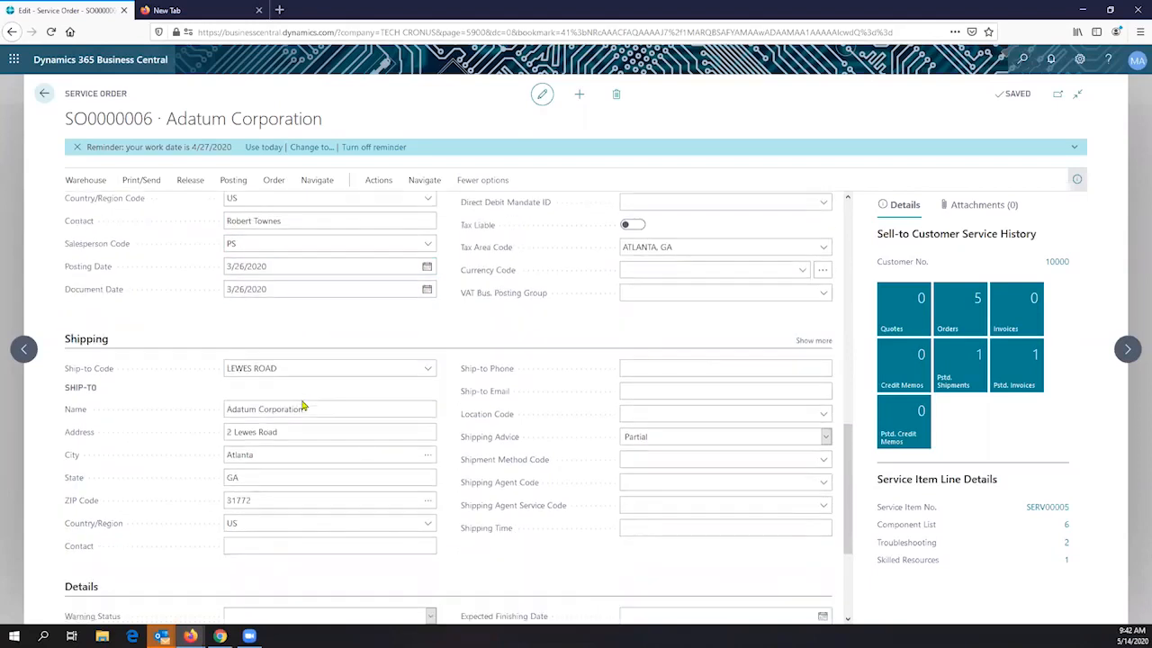
{"action": "scroll", "coordinate": [303, 402], "scroll_direction": "down", "scroll_amount": 2}
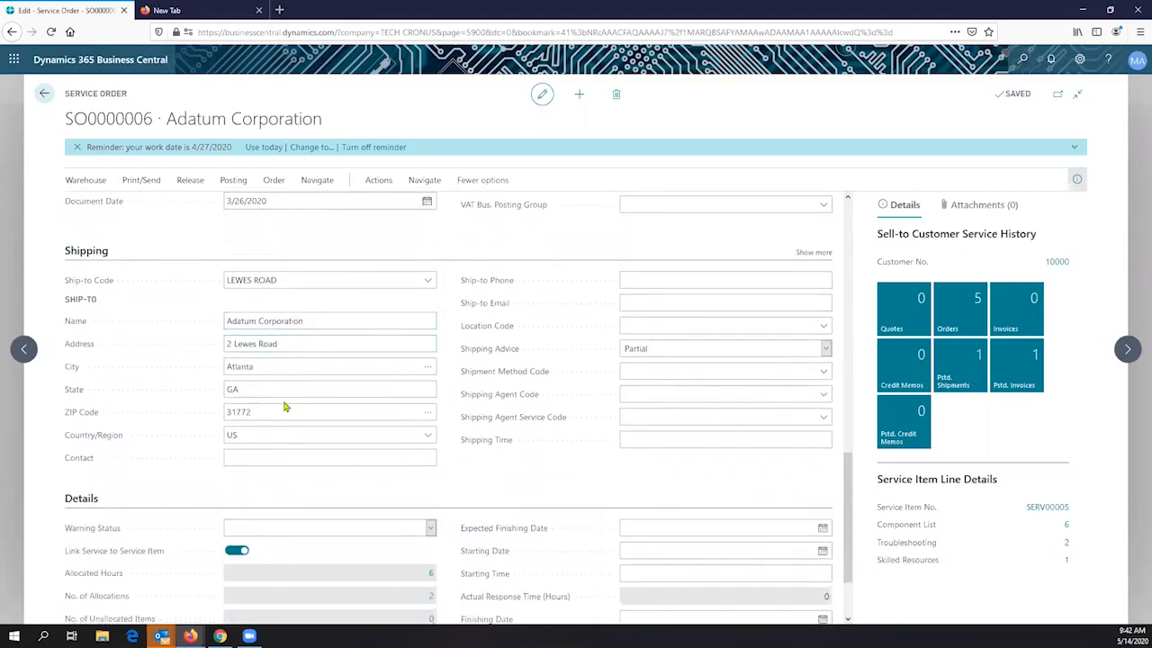
{"action": "left_click", "coordinate": [290, 281]}
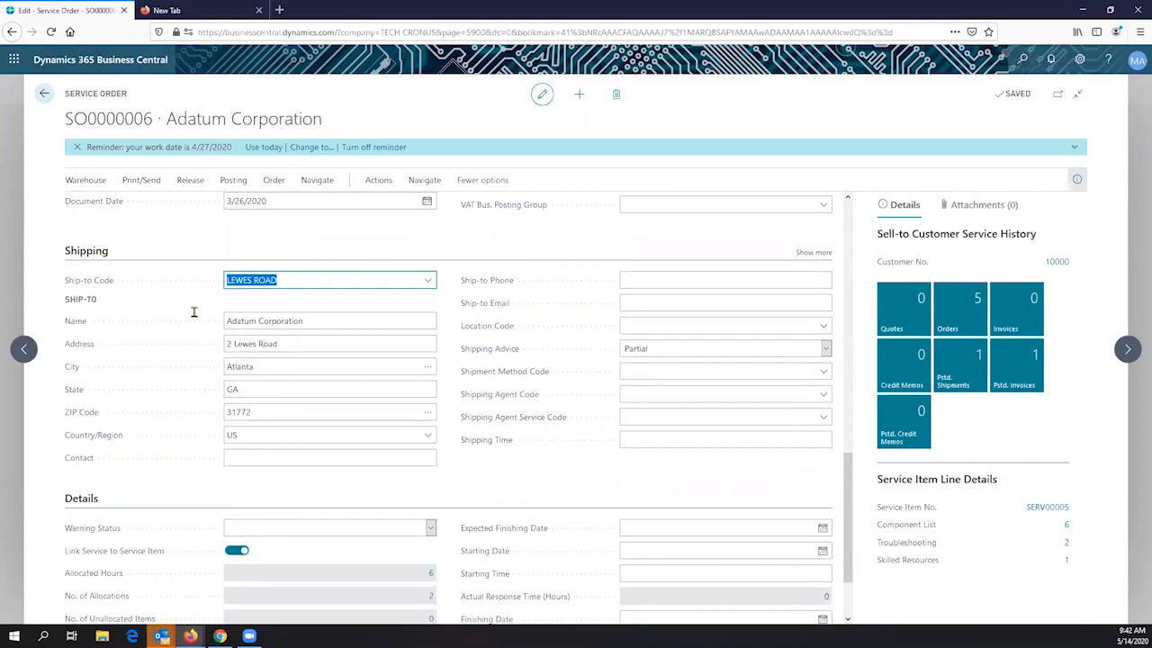
{"action": "left_click", "coordinate": [319, 325]}
{"action": "left_click", "coordinate": [270, 345]}
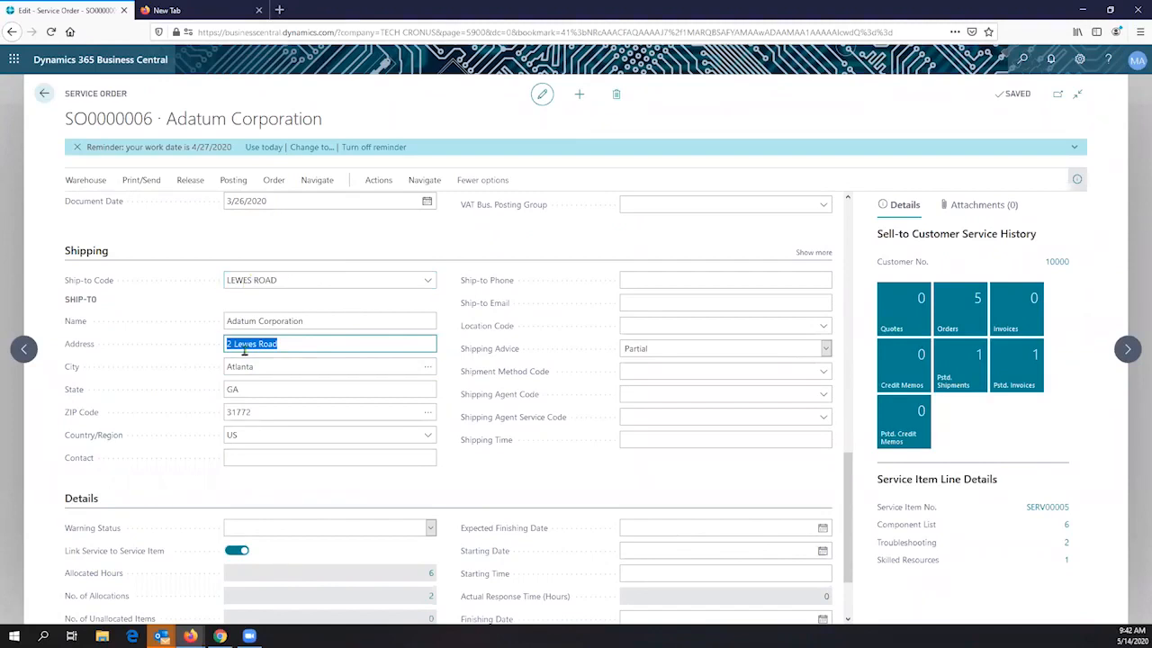
{"action": "scroll", "coordinate": [180, 397], "scroll_direction": "down", "scroll_amount": 2}
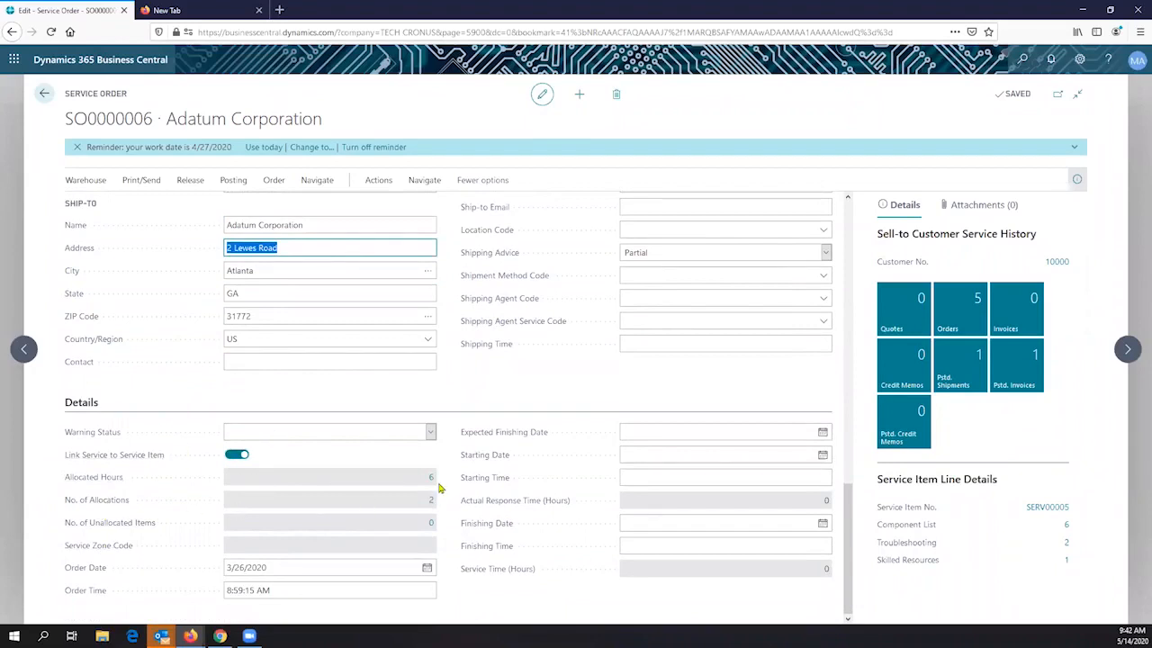
Step: Compare the priority and response date and time on the service item lines with those in the order header
{"action": "scroll", "coordinate": [439, 487], "scroll_direction": "up", "scroll_amount": 10}
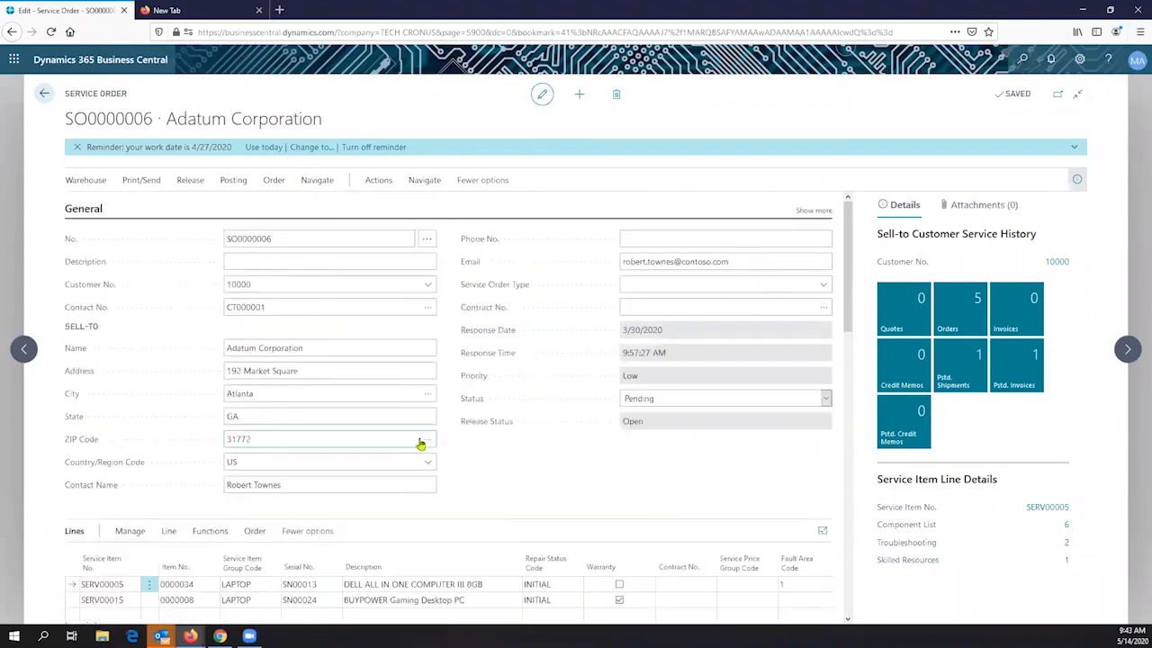
{"action": "scroll", "coordinate": [421, 444], "scroll_direction": "down", "scroll_amount": 2}
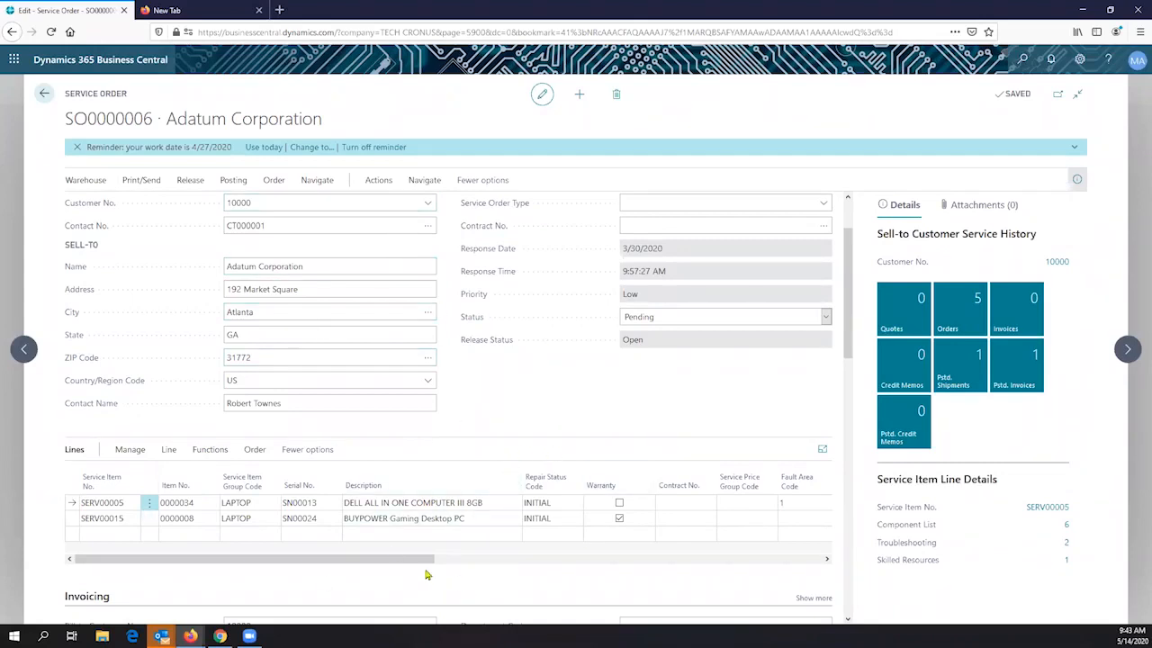
{"action": "left_click_drag", "start_coordinate": [391, 558], "coordinate": [830, 548]}
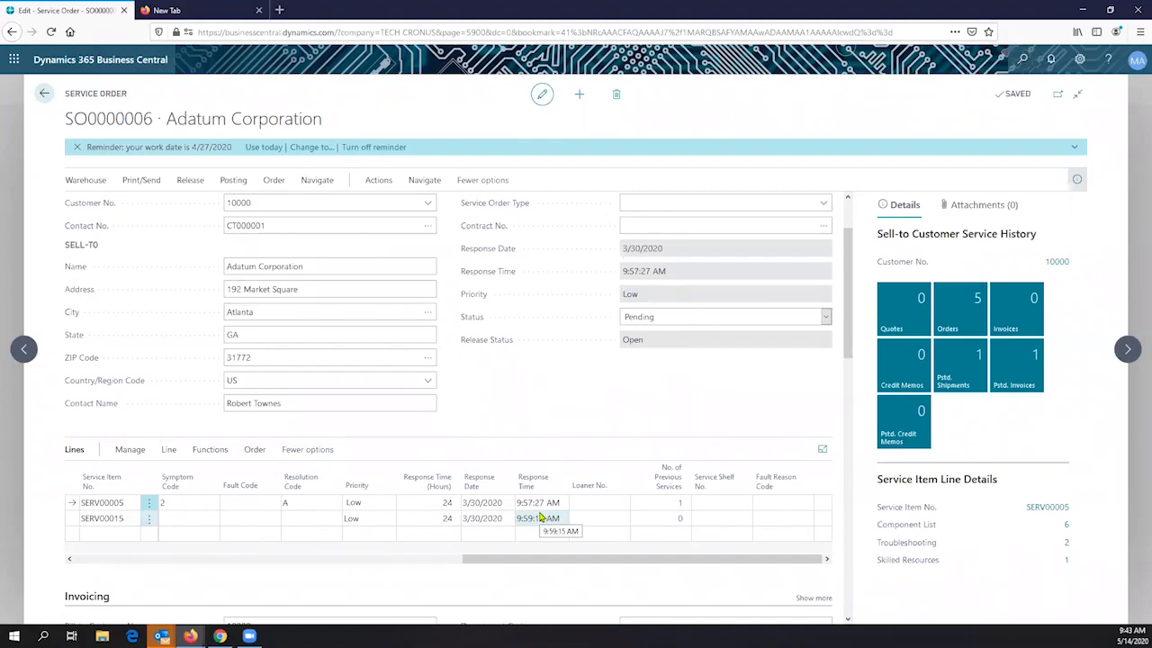
{"action": "left_click", "coordinate": [641, 297]}
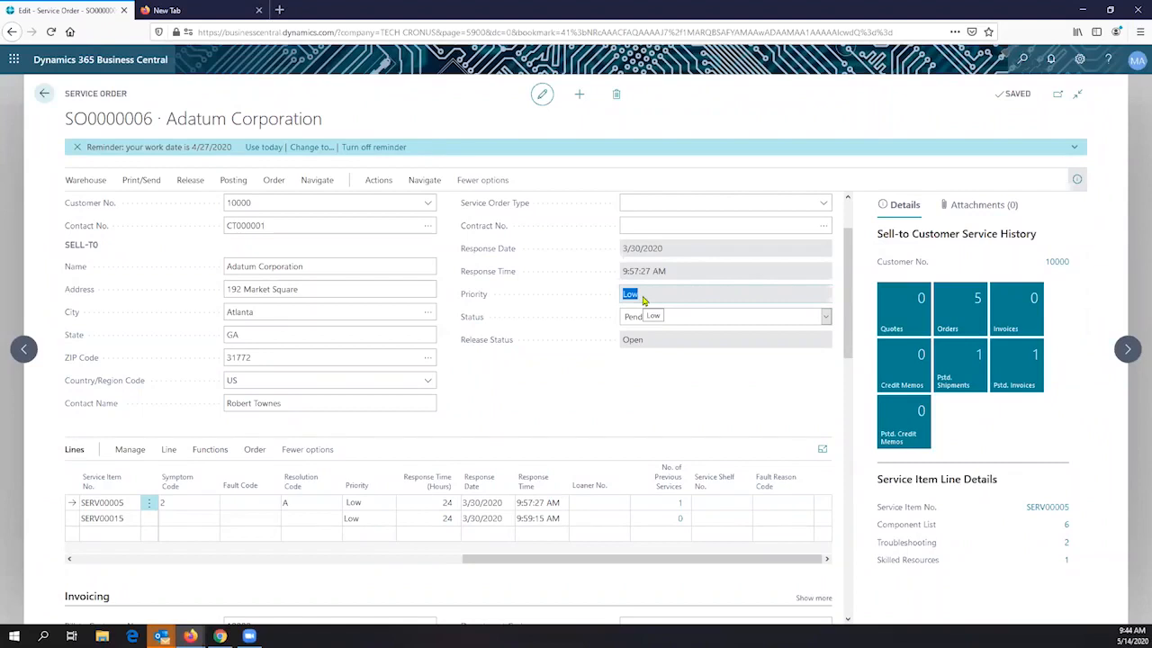
{"action": "scroll", "coordinate": [644, 301], "scroll_direction": "up", "scroll_amount": 2}
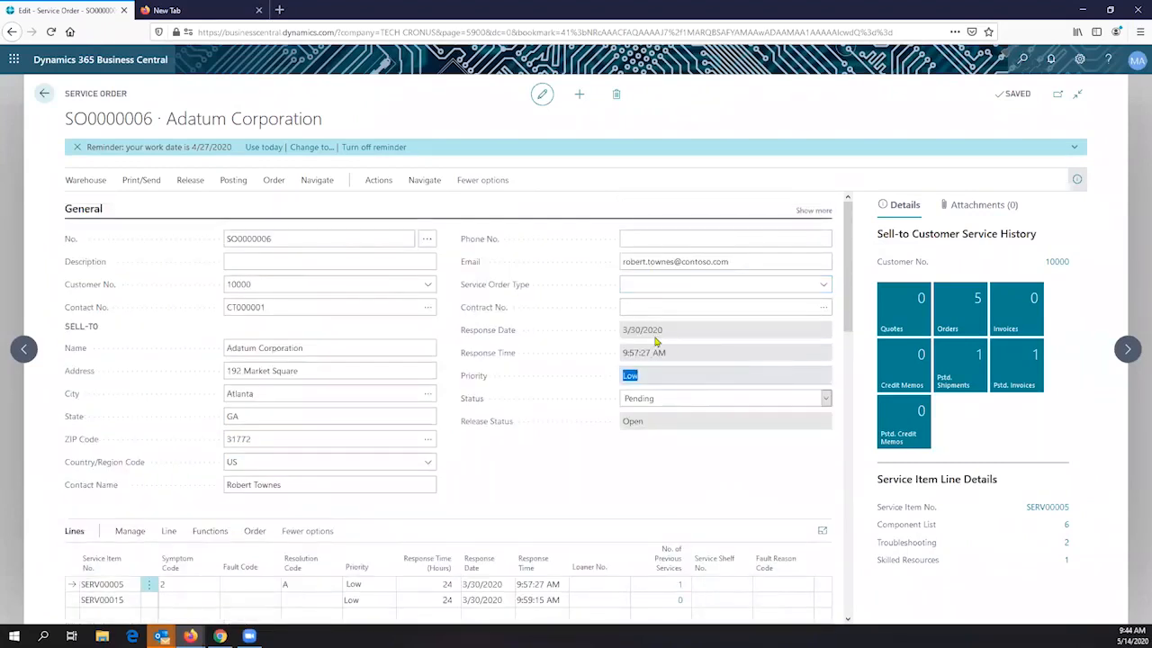
Step: Check the response date and time in the service order header and the available order and release actions, and close the order
{"action": "left_click", "coordinate": [663, 335]}
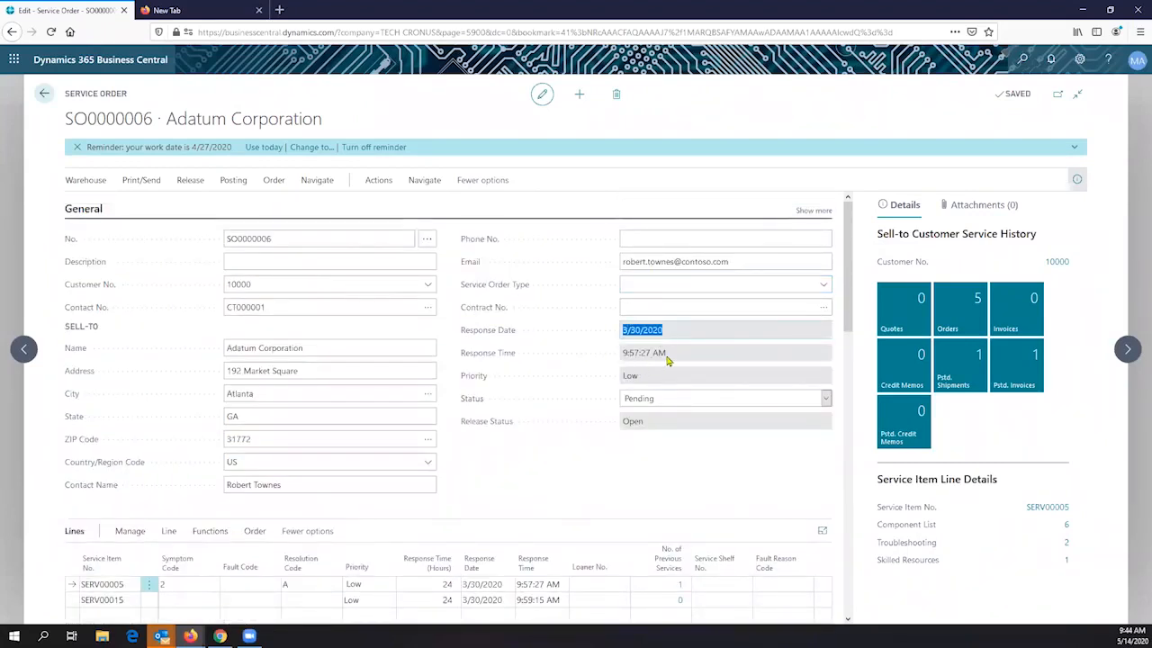
{"action": "key", "text": "Tab"}
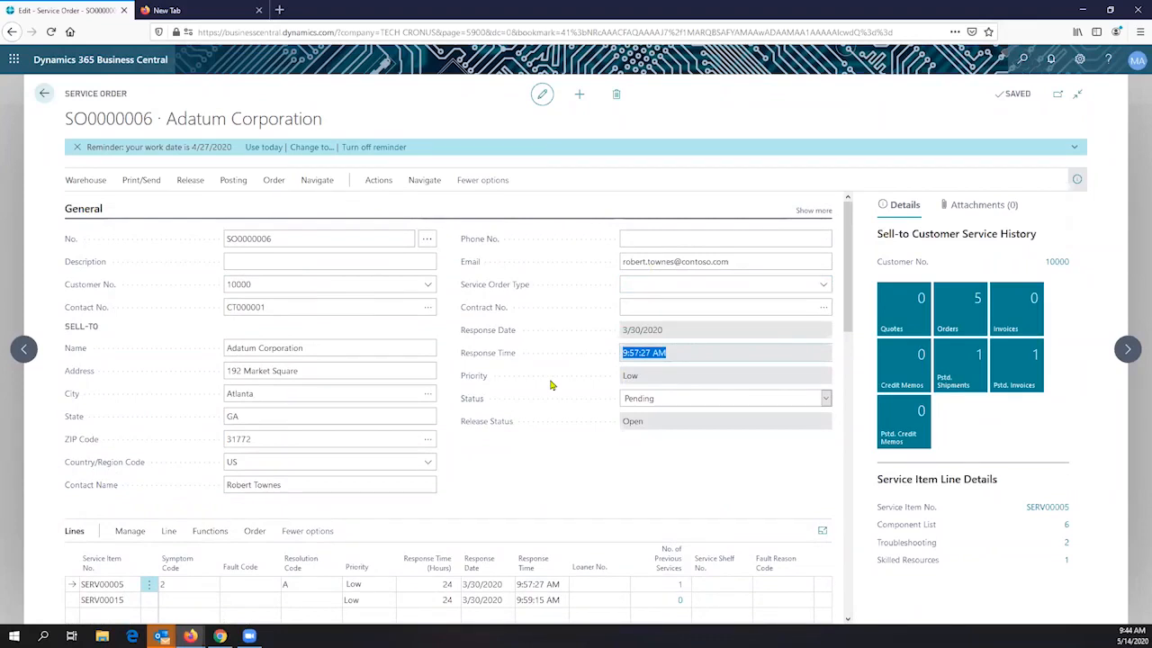
{"action": "left_click", "coordinate": [275, 180]}
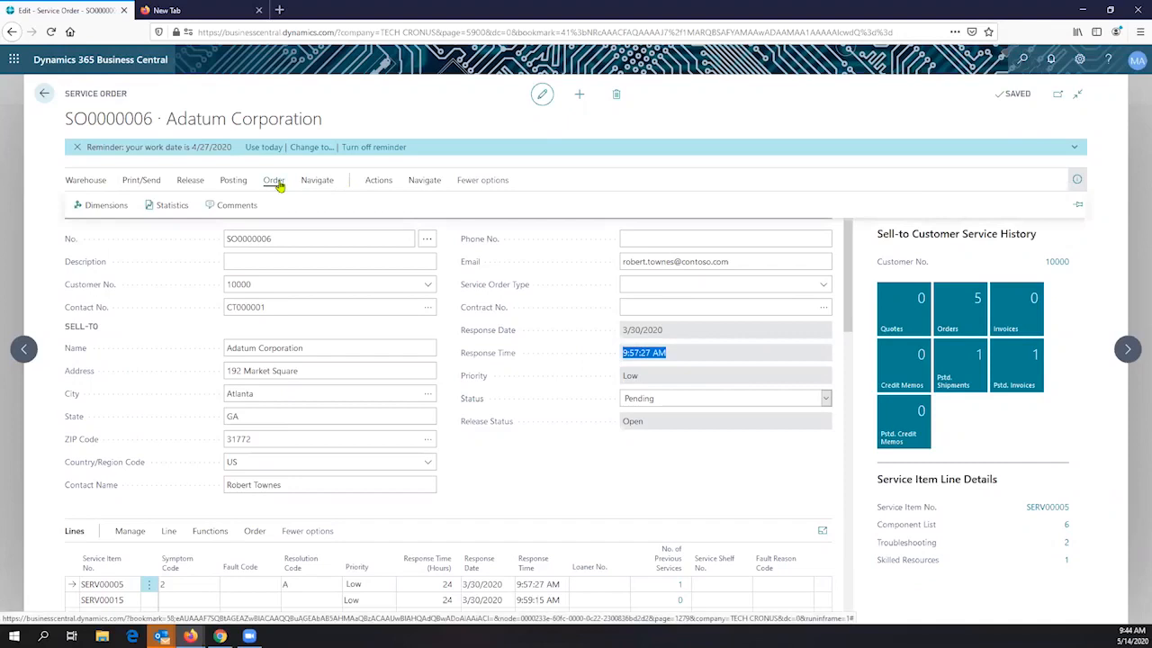
{"action": "left_click", "coordinate": [192, 184]}
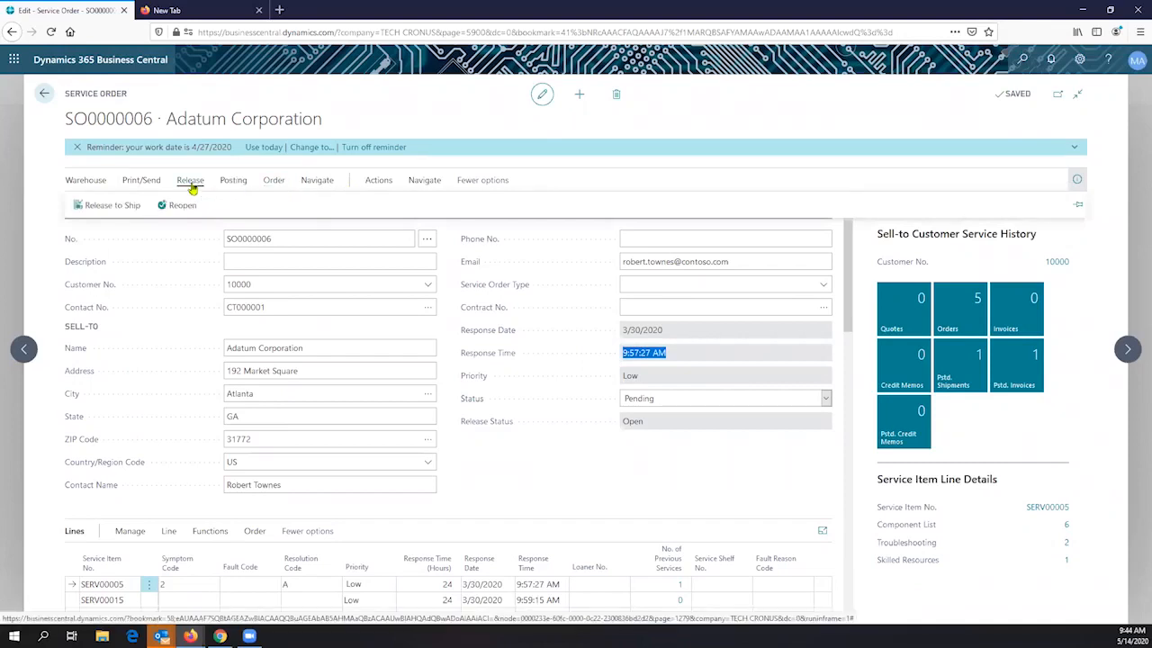
{"action": "left_click", "coordinate": [50, 94]}
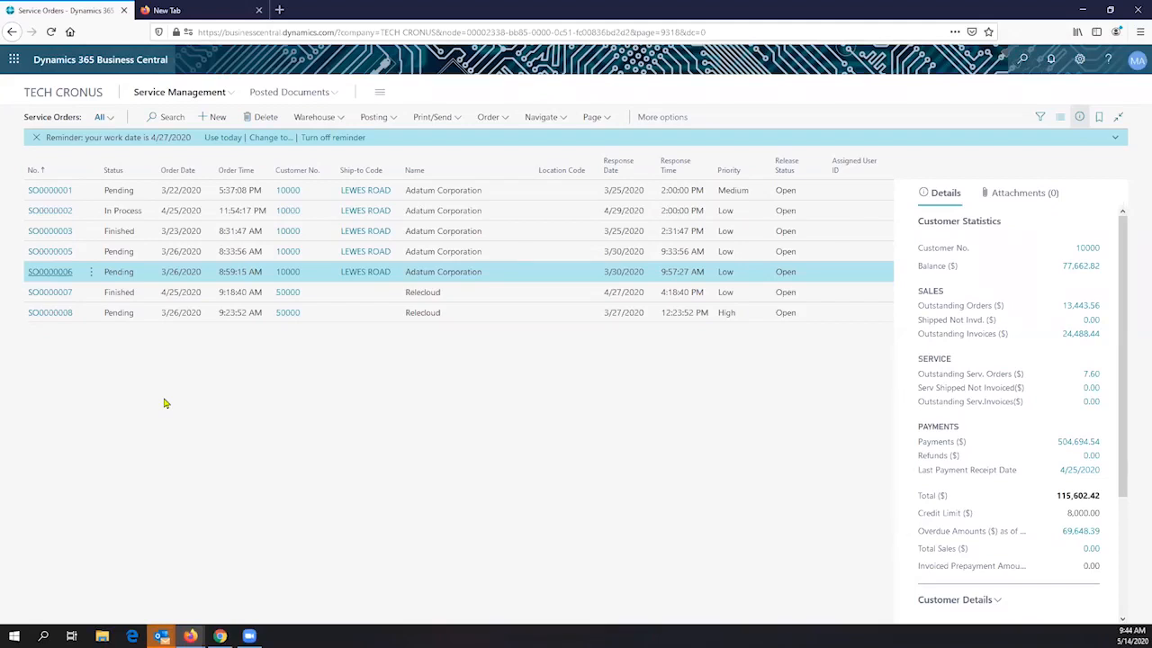
Step: Return to the Dispatcher role center and open the Dispatch Board from the administration actions
{"action": "left_click", "coordinate": [81, 98]}
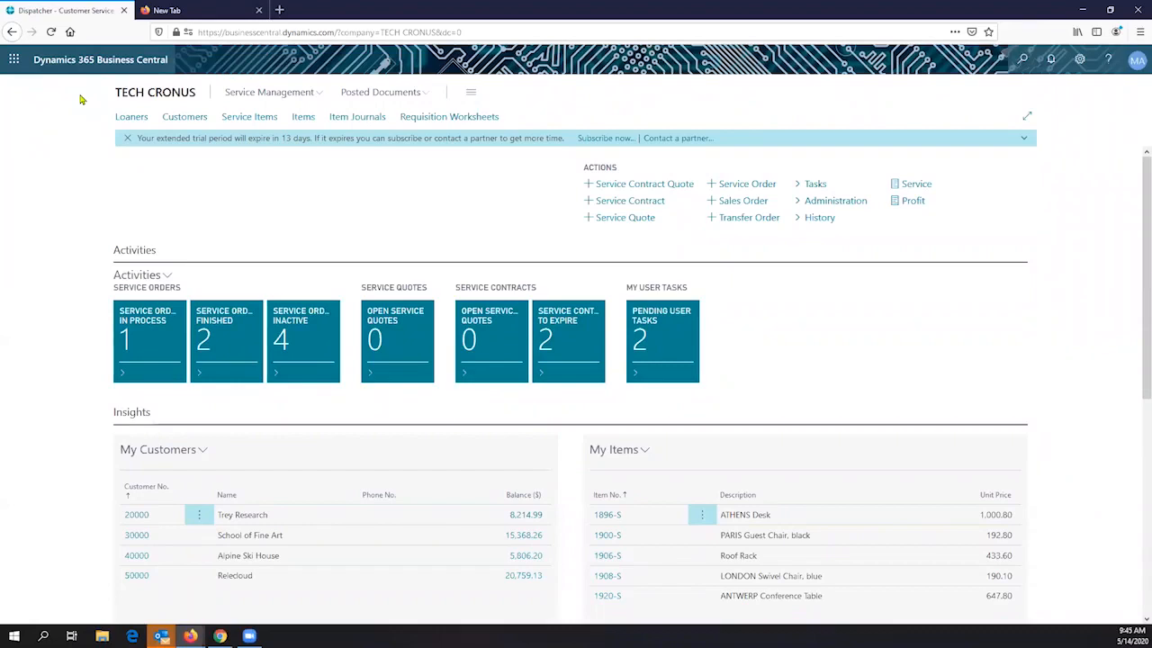
{"action": "left_click", "coordinate": [873, 204]}
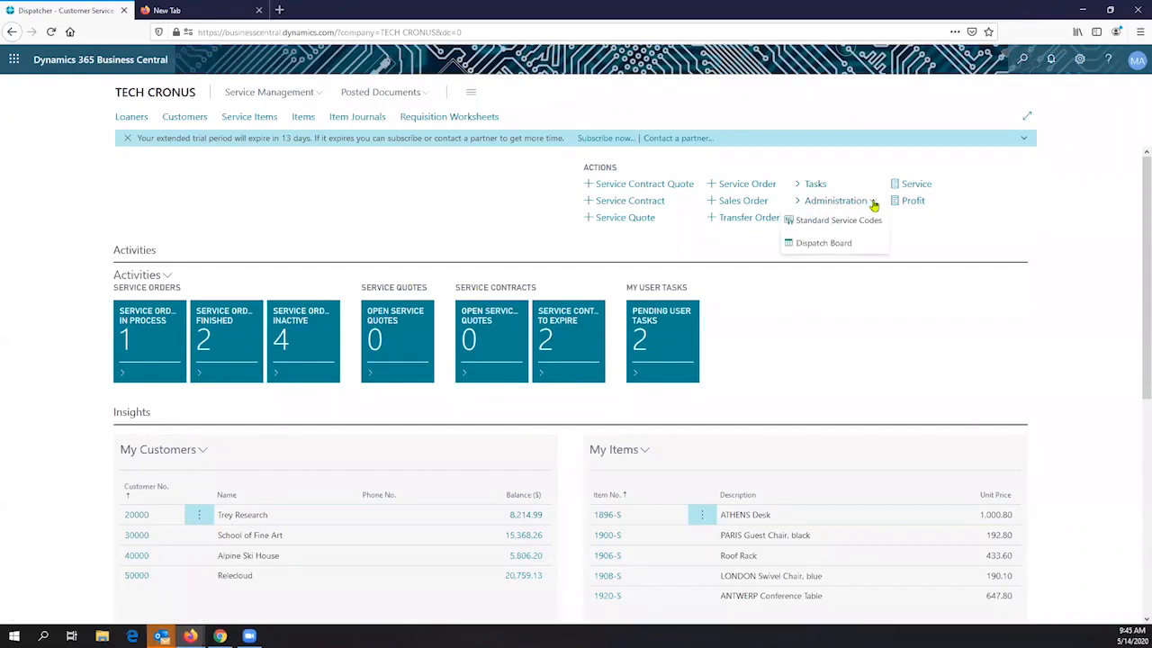
{"action": "left_click", "coordinate": [833, 248]}
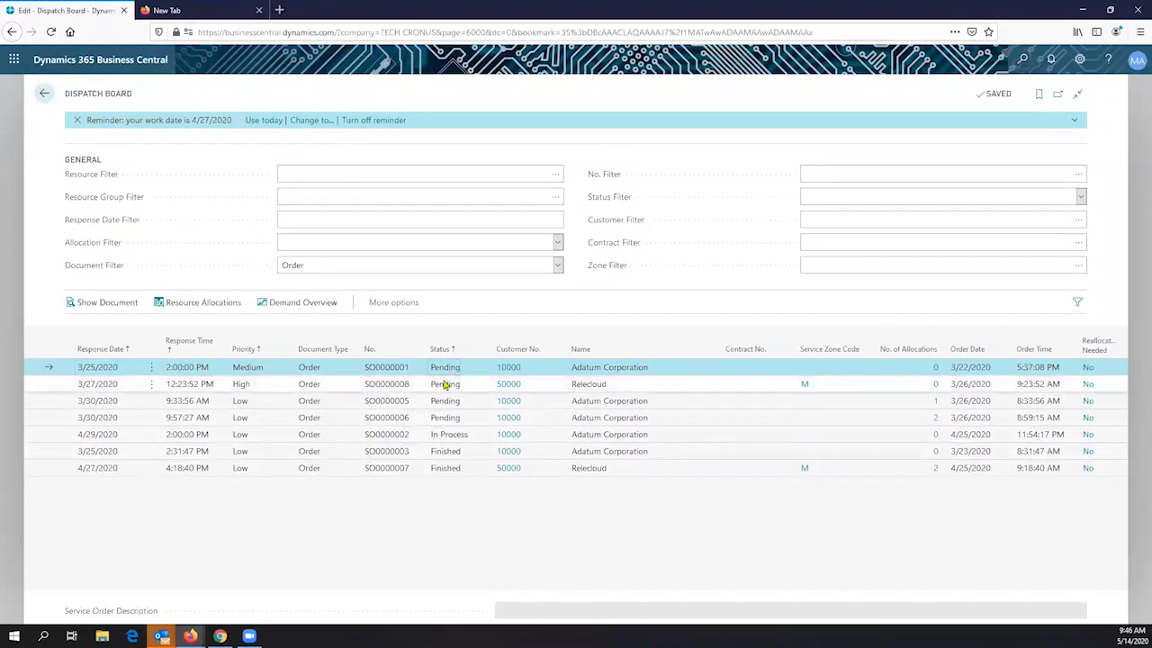
Step: Compare the statuses of the pending, in-process and finished service orders listed on the Dispatch Board
{"action": "key", "text": "Down"}
{"action": "left_click", "coordinate": [440, 419]}
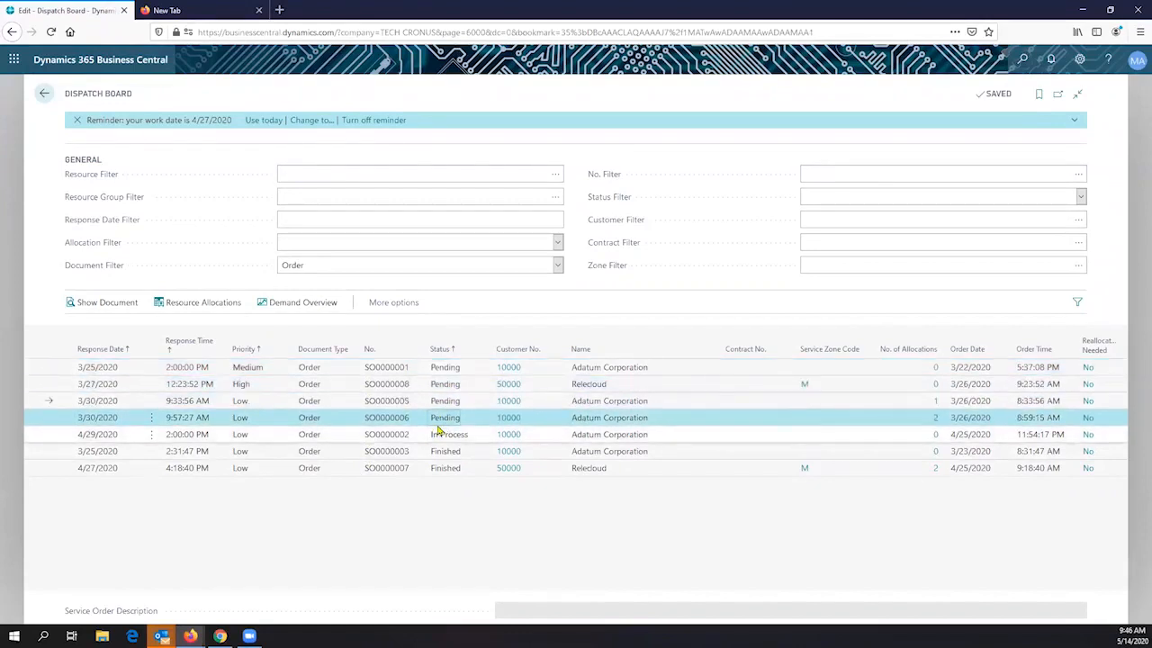
{"action": "left_click", "coordinate": [437, 439]}
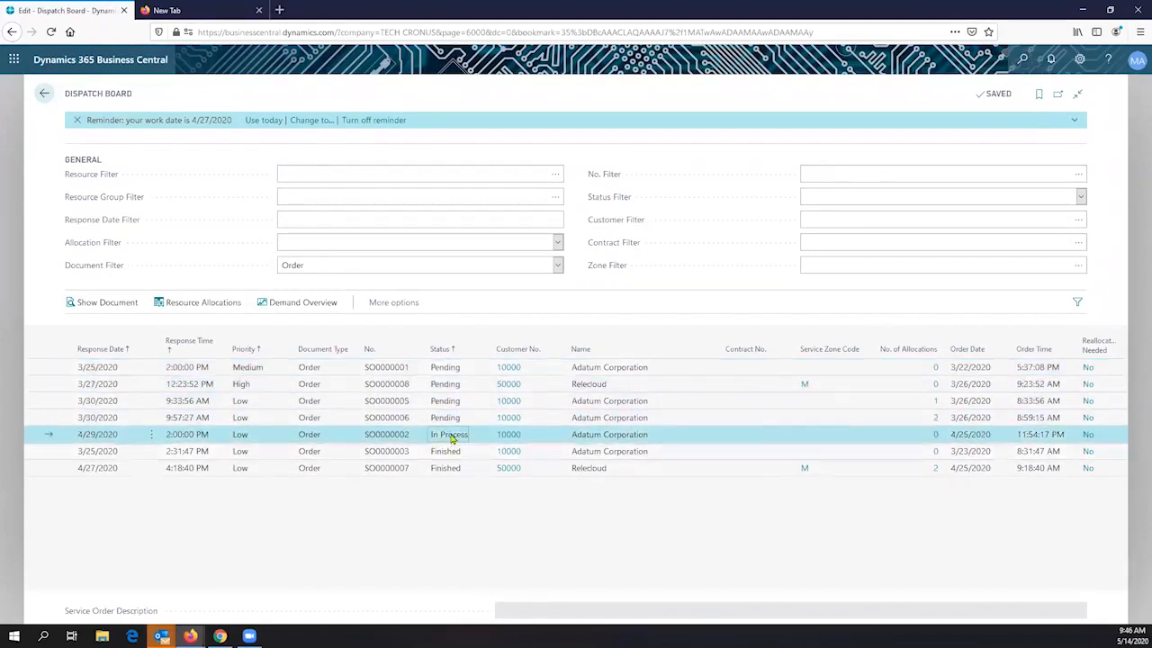
{"action": "left_click", "coordinate": [446, 451]}
{"action": "left_click", "coordinate": [442, 469]}
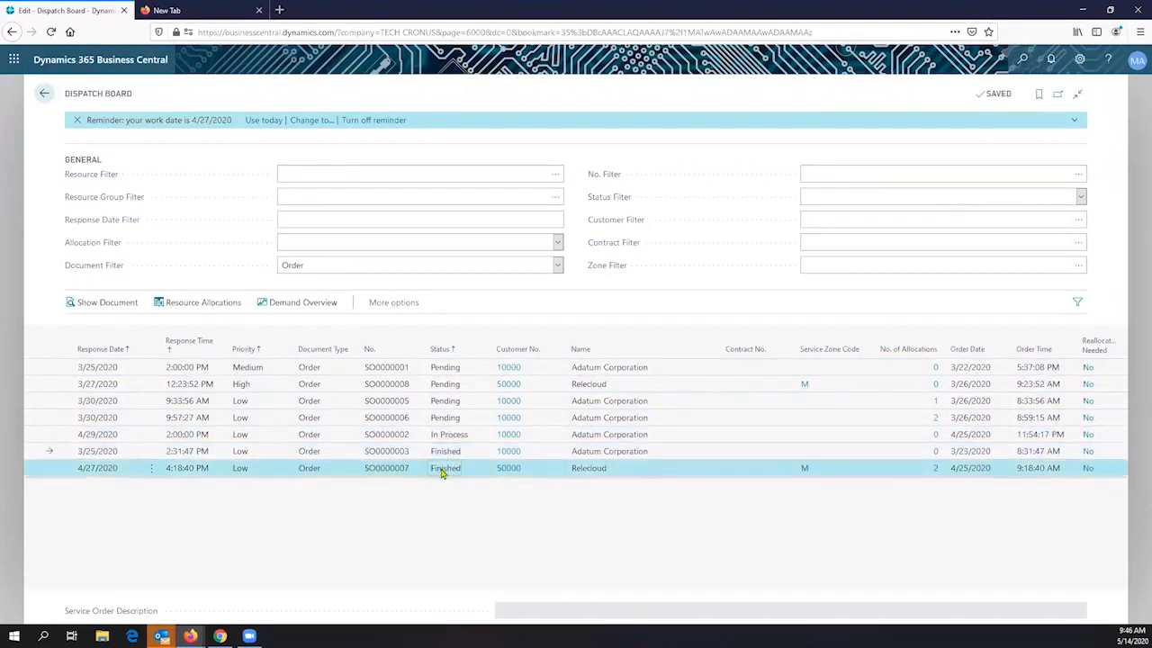
Step: Review the Dispatch Board's resource, resource group, document and zone filters, including the document types and service zones, without choosing a new value
{"action": "left_click", "coordinate": [348, 176]}
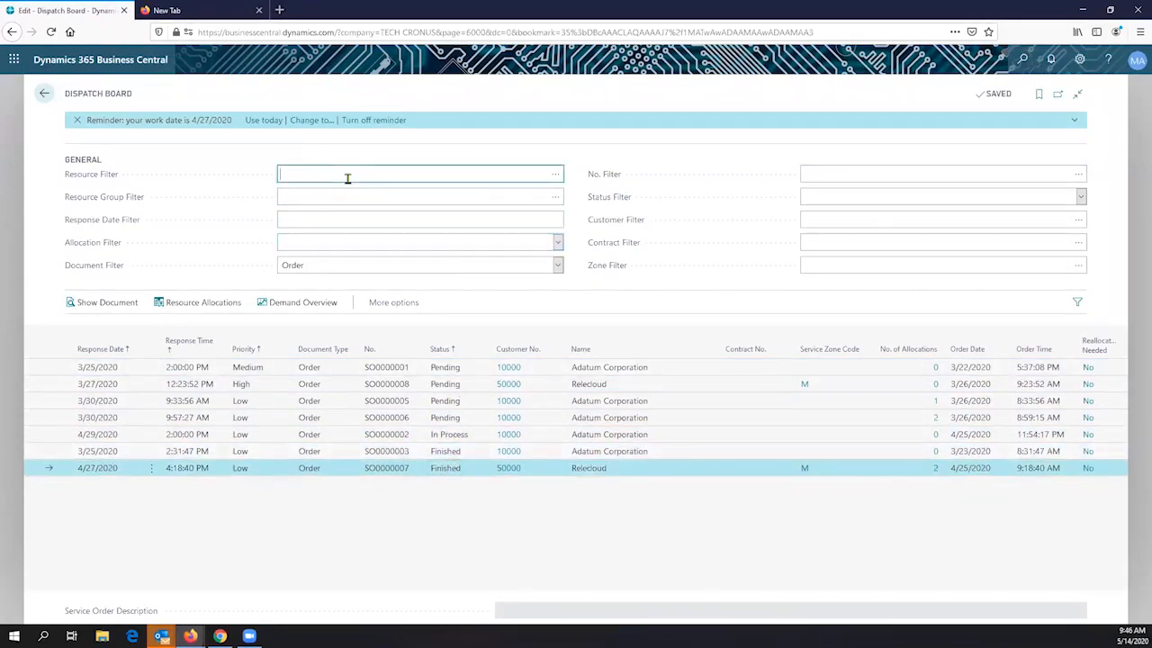
{"action": "left_click", "coordinate": [303, 196]}
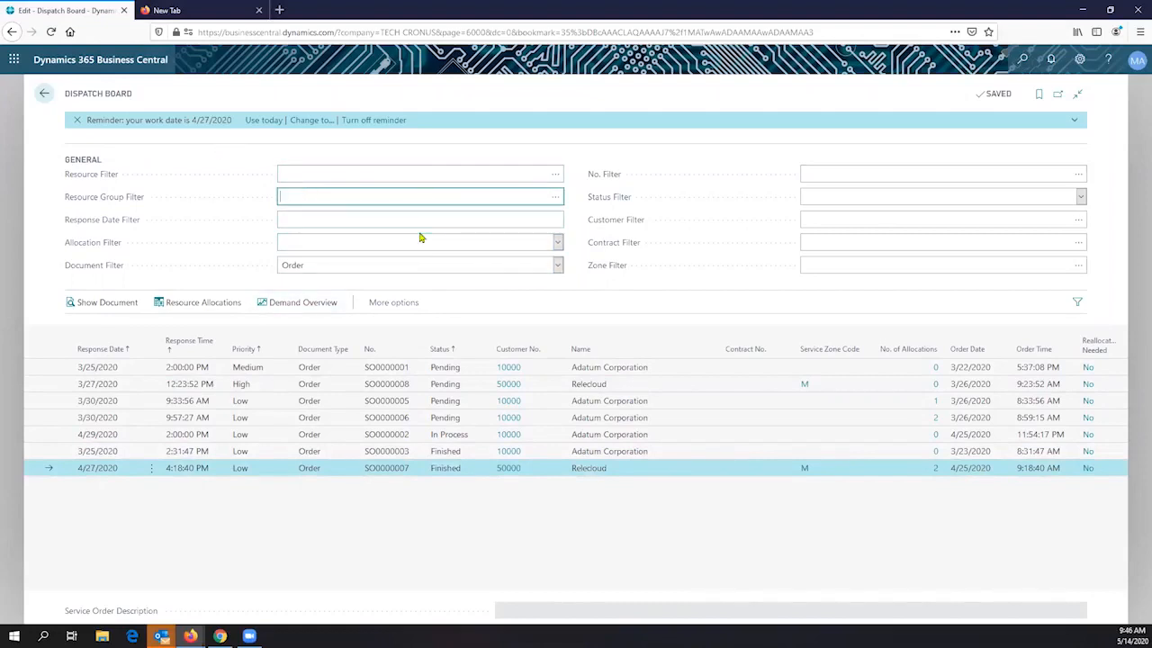
{"action": "left_click", "coordinate": [557, 267]}
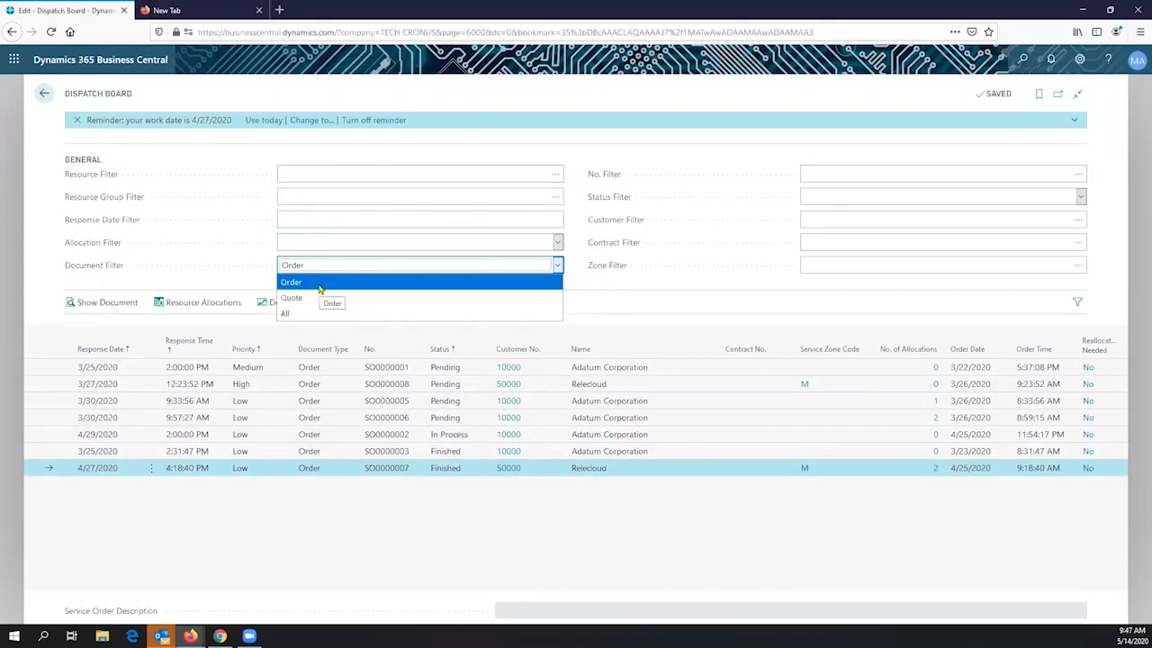
{"action": "left_click", "coordinate": [712, 256]}
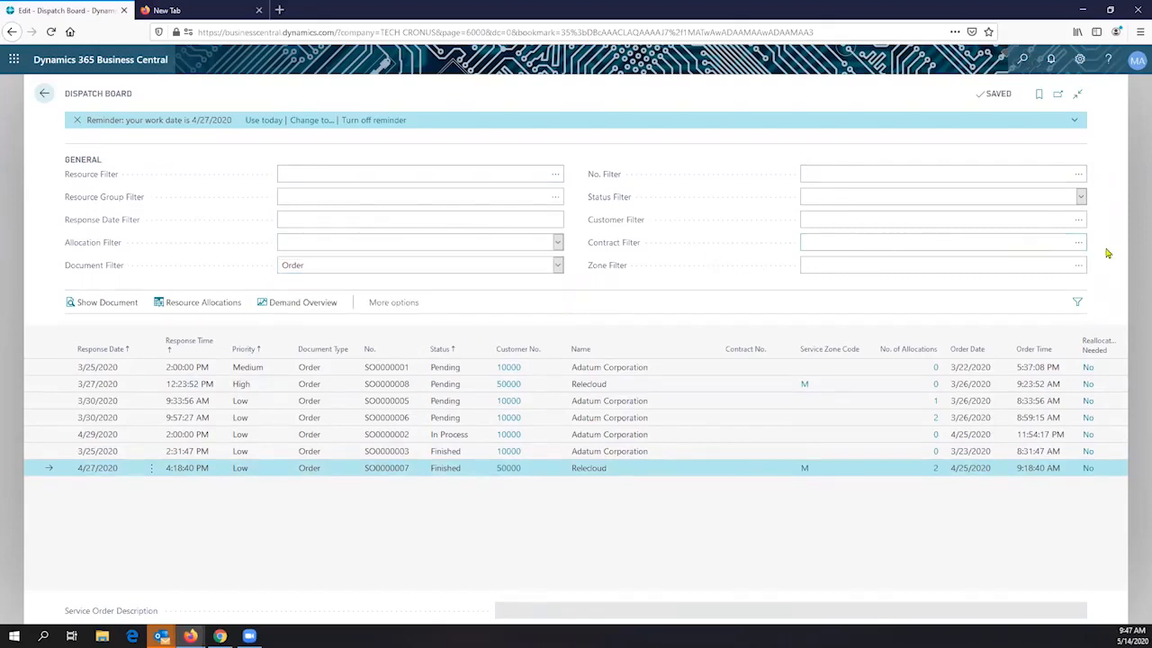
{"action": "left_click", "coordinate": [1076, 264]}
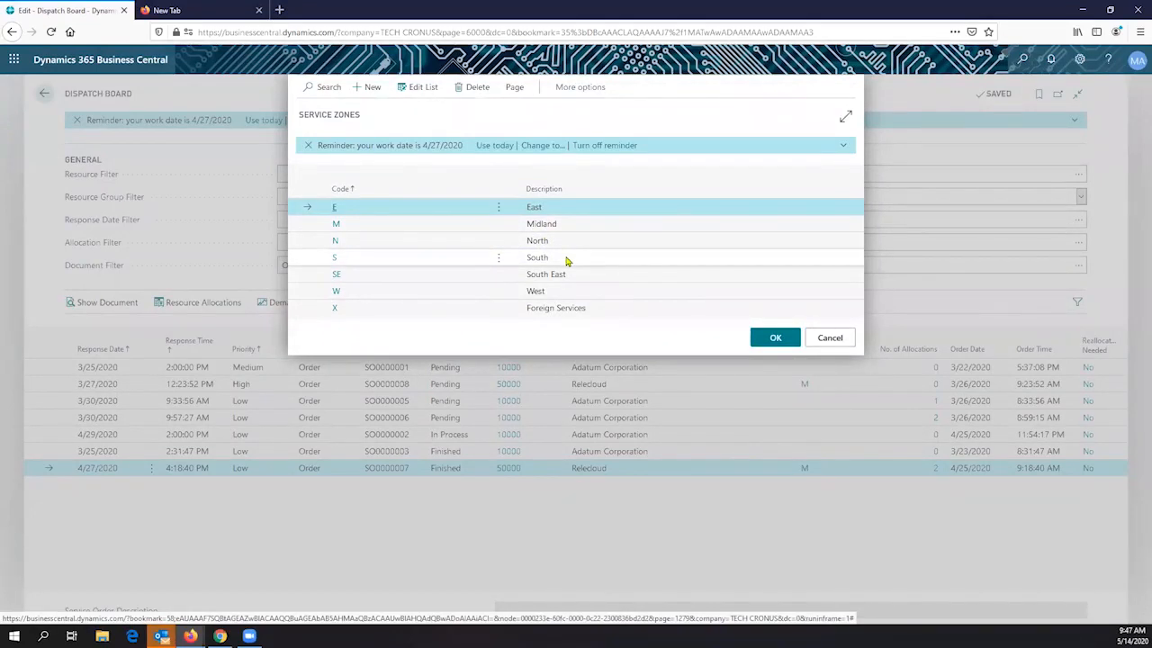
{"action": "left_click", "coordinate": [835, 340]}
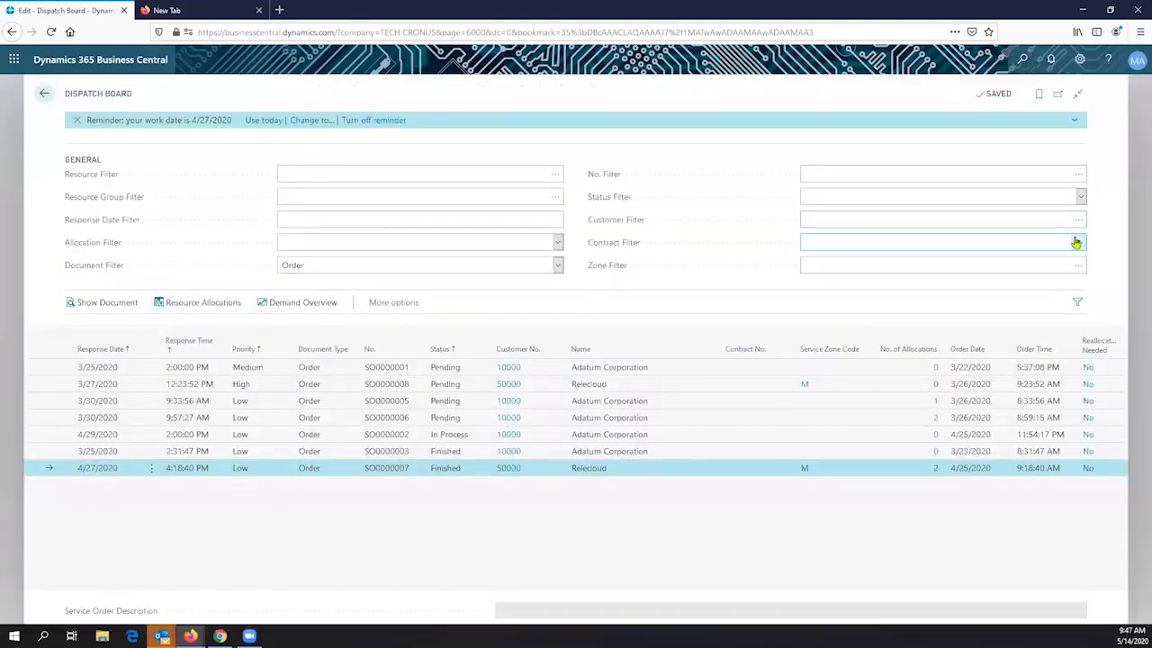
Step: Review the contract and customer filters, opening the customer list and closing it without a selection
{"action": "left_click", "coordinate": [848, 245]}
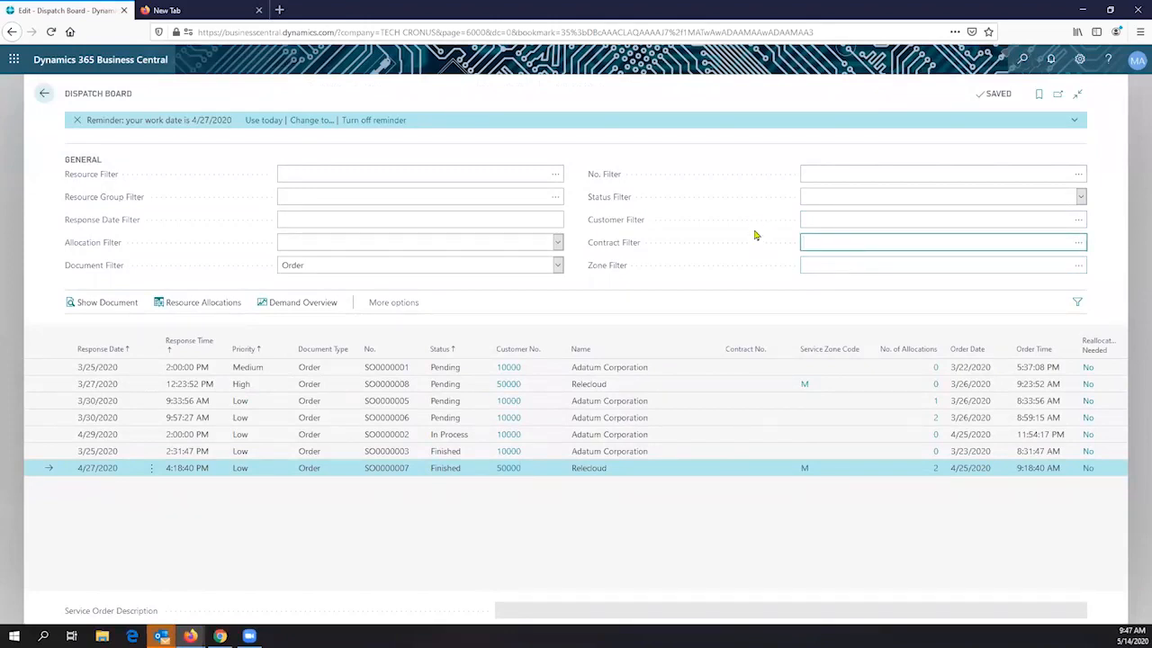
{"action": "left_click", "coordinate": [855, 217]}
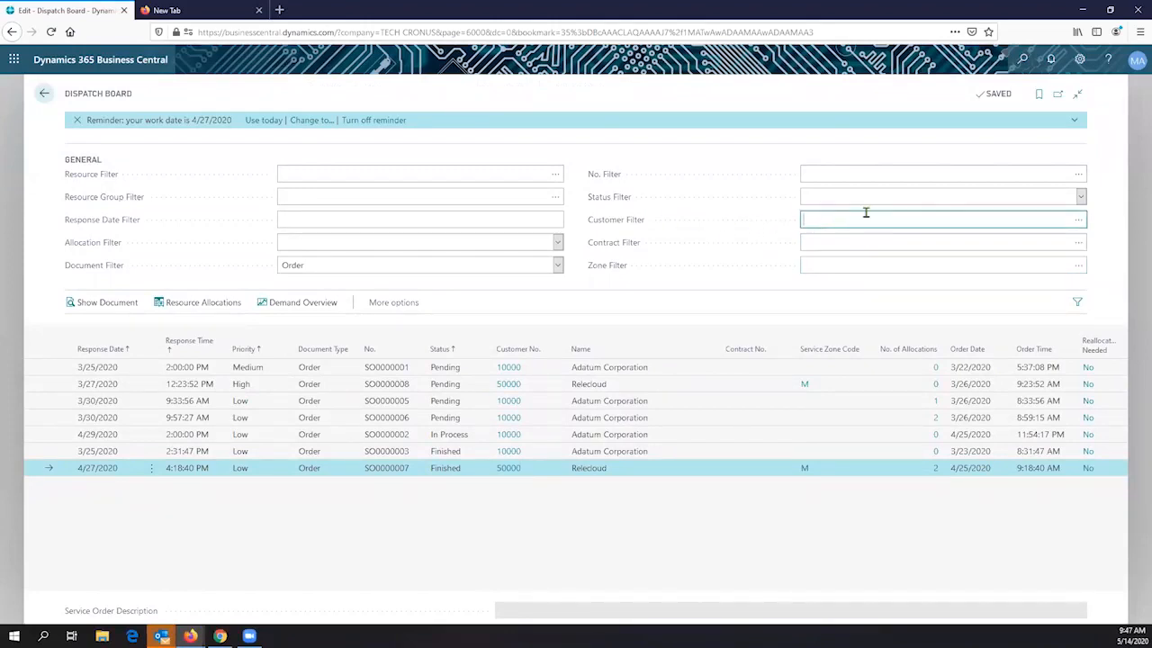
{"action": "left_click", "coordinate": [1078, 223]}
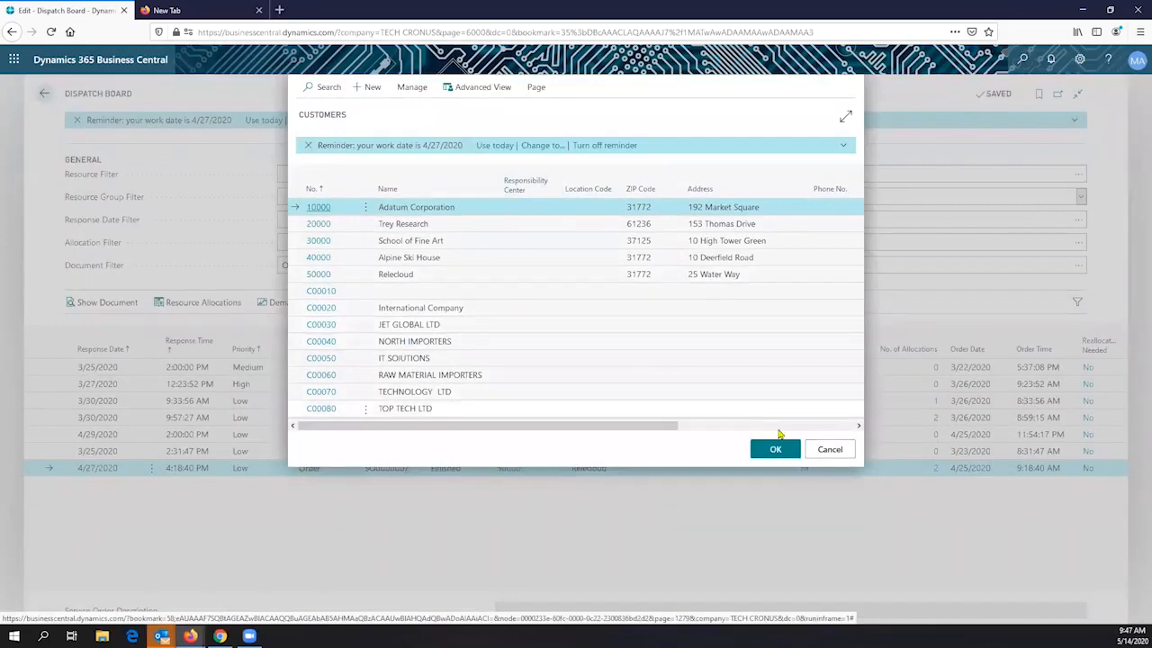
{"action": "left_click", "coordinate": [819, 453]}
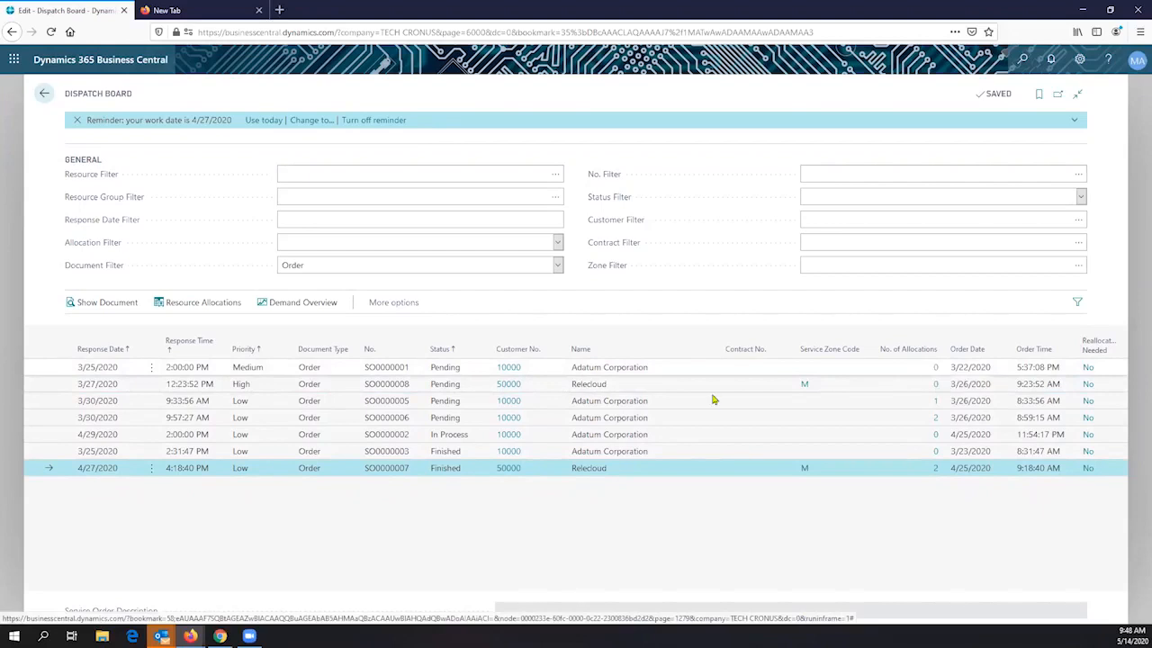
Step: Leave the Dispatch Board, review the service order activity counts on the role center, and view the inactive service orders
{"action": "left_click", "coordinate": [243, 403]}
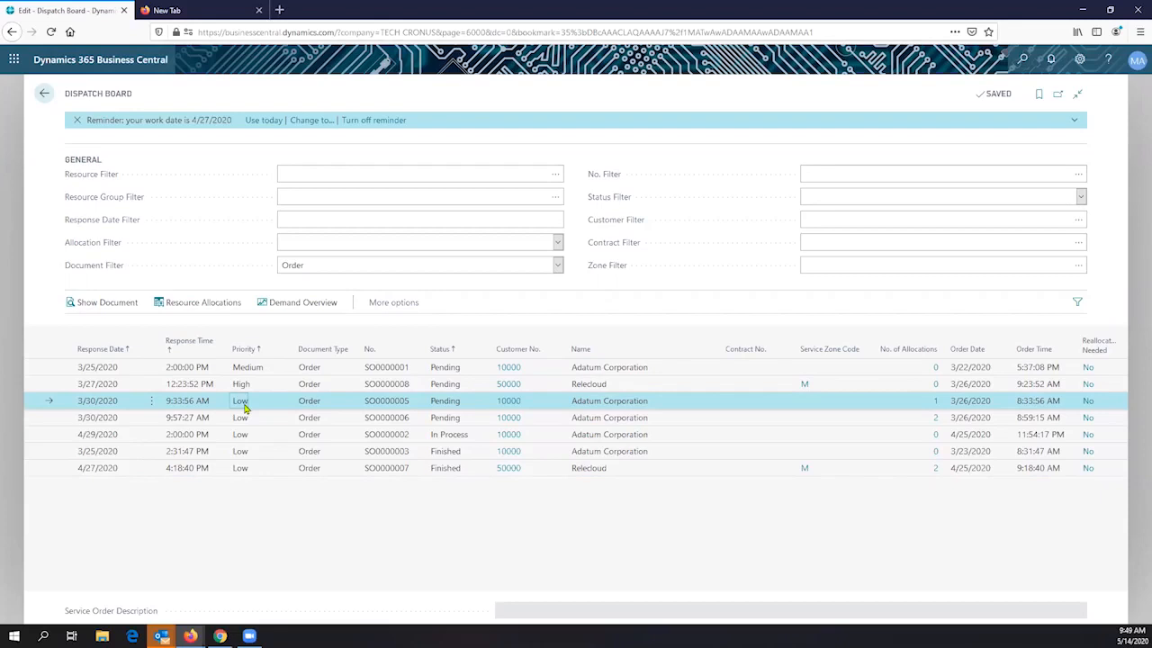
{"action": "left_click", "coordinate": [44, 97]}
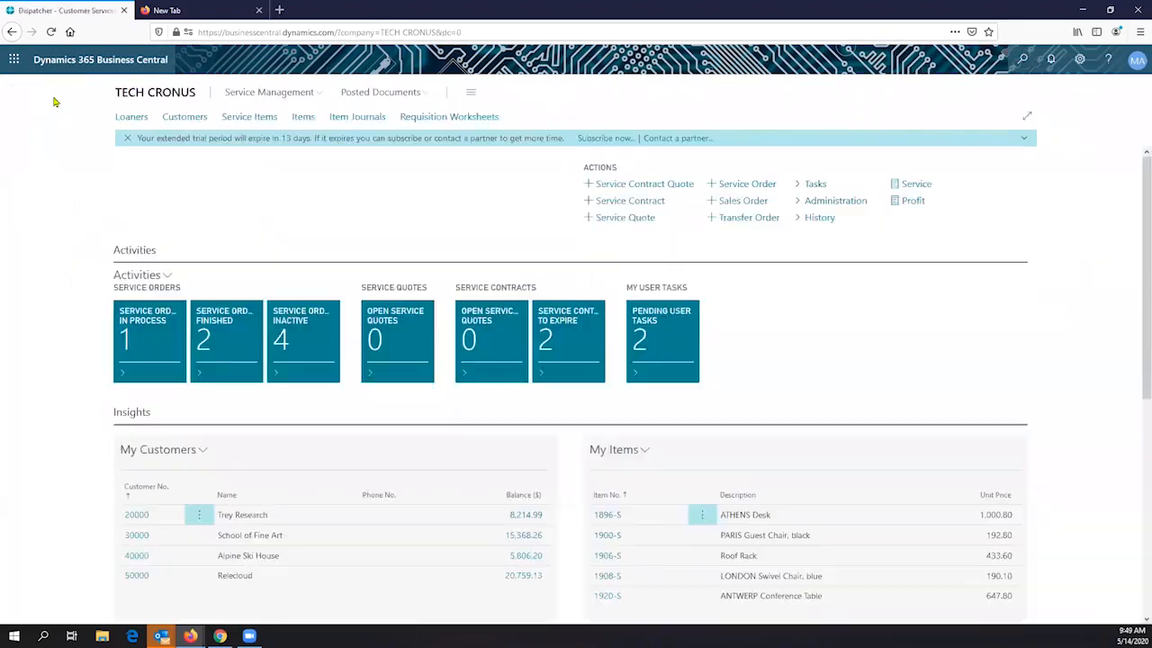
{"action": "scroll", "coordinate": [54, 283], "scroll_direction": "down", "scroll_amount": 1}
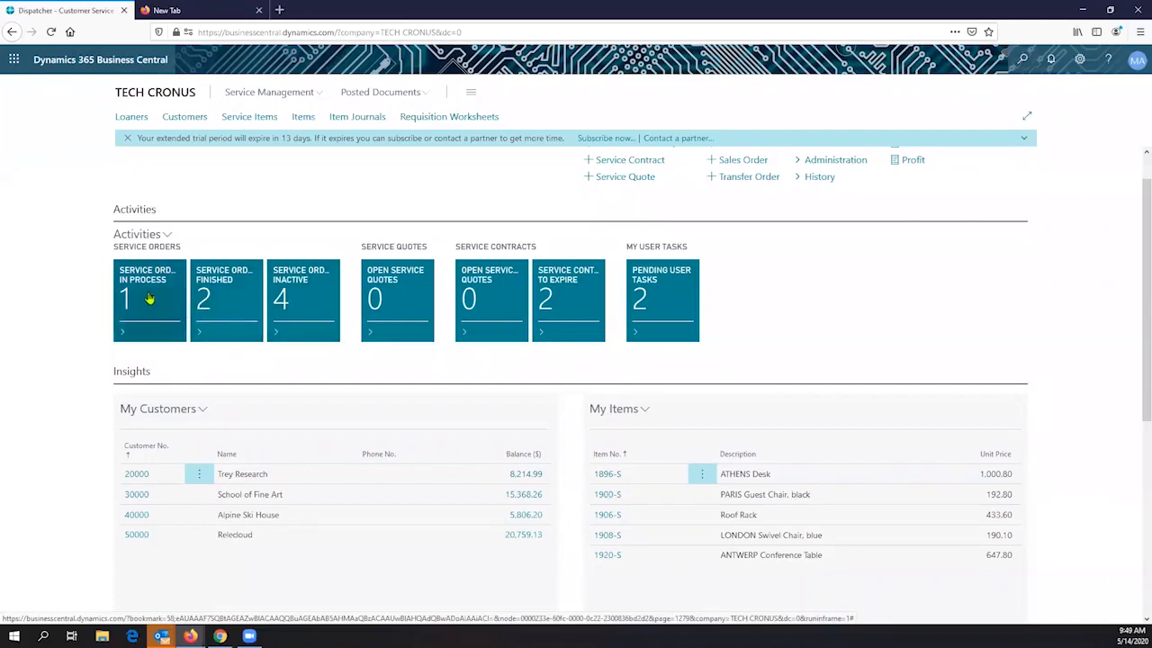
{"action": "mouse_move", "coordinate": [147, 291]}
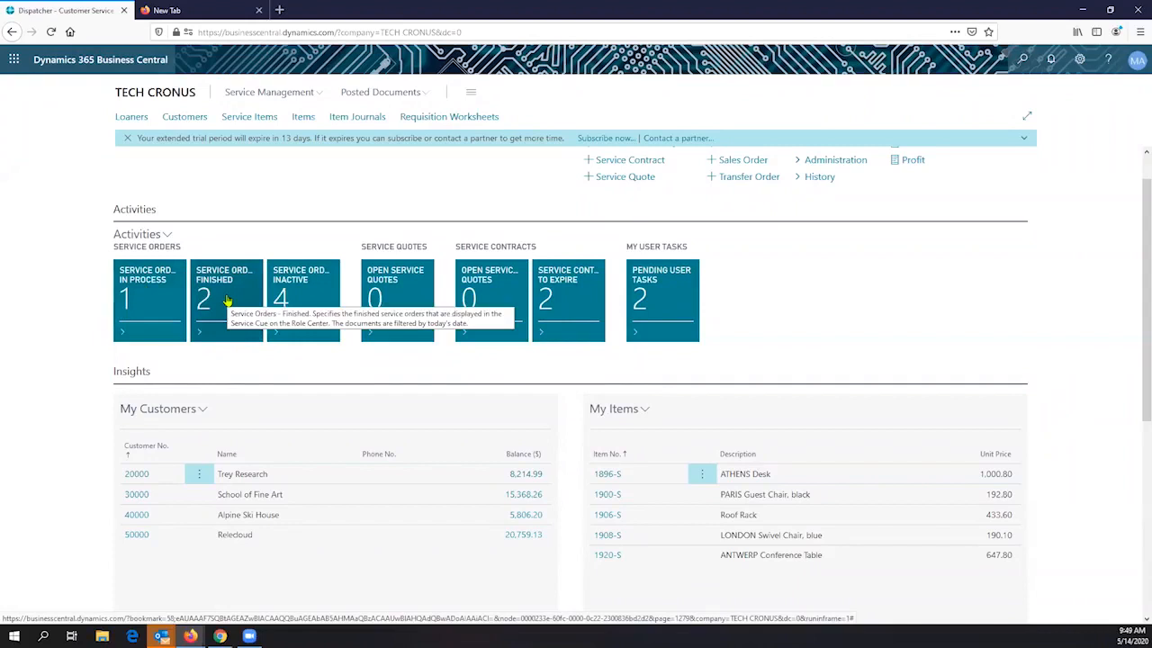
{"action": "mouse_move", "coordinate": [295, 298]}
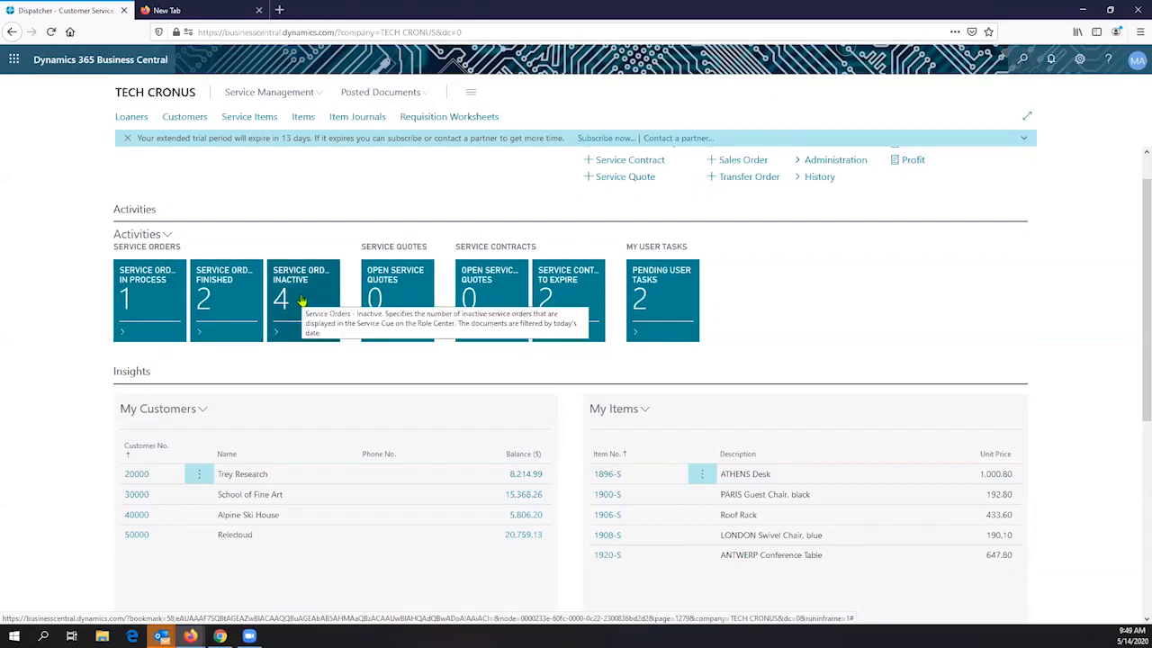
{"action": "left_click", "coordinate": [302, 301]}
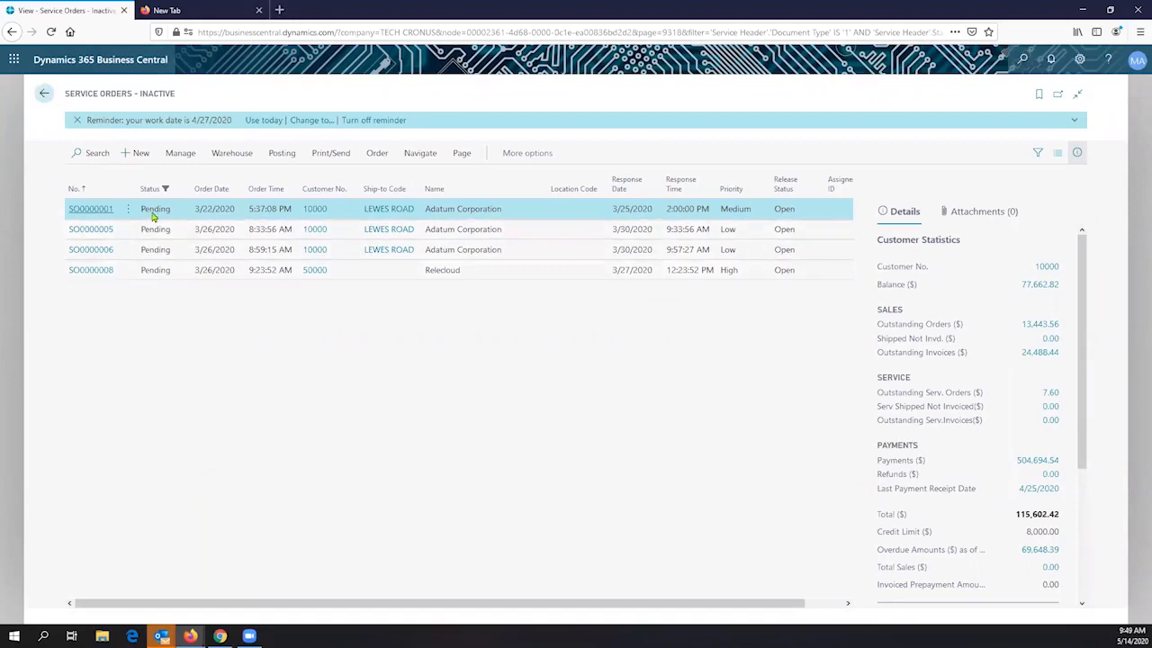
{"action": "left_click", "coordinate": [50, 100]}
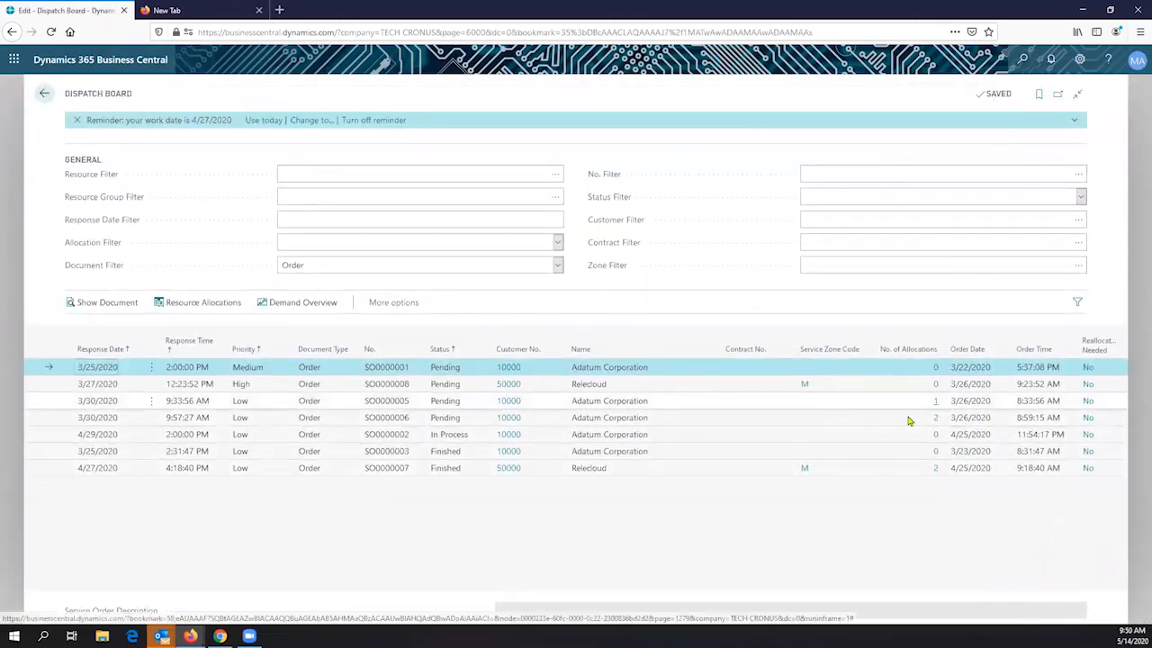
Step: Examine the resource allocations of service order SO0000006 from the Dispatch Board, including resources, allocated hours, and starting and finishing times
{"action": "left_click", "coordinate": [935, 420]}
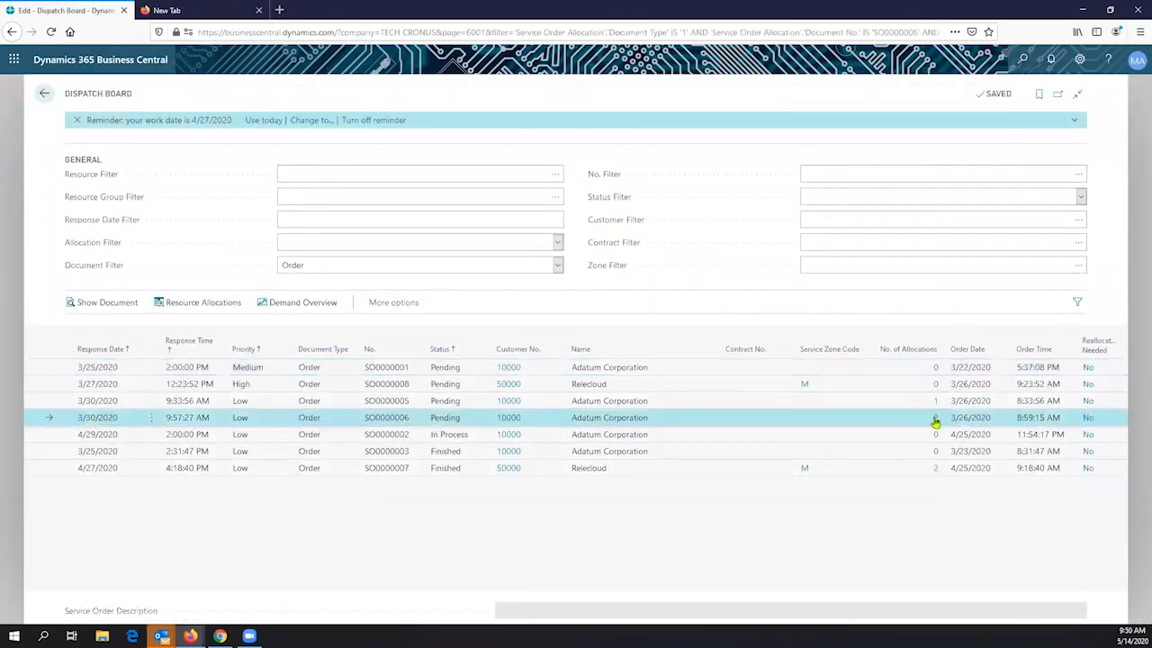
{"action": "left_click", "coordinate": [935, 420]}
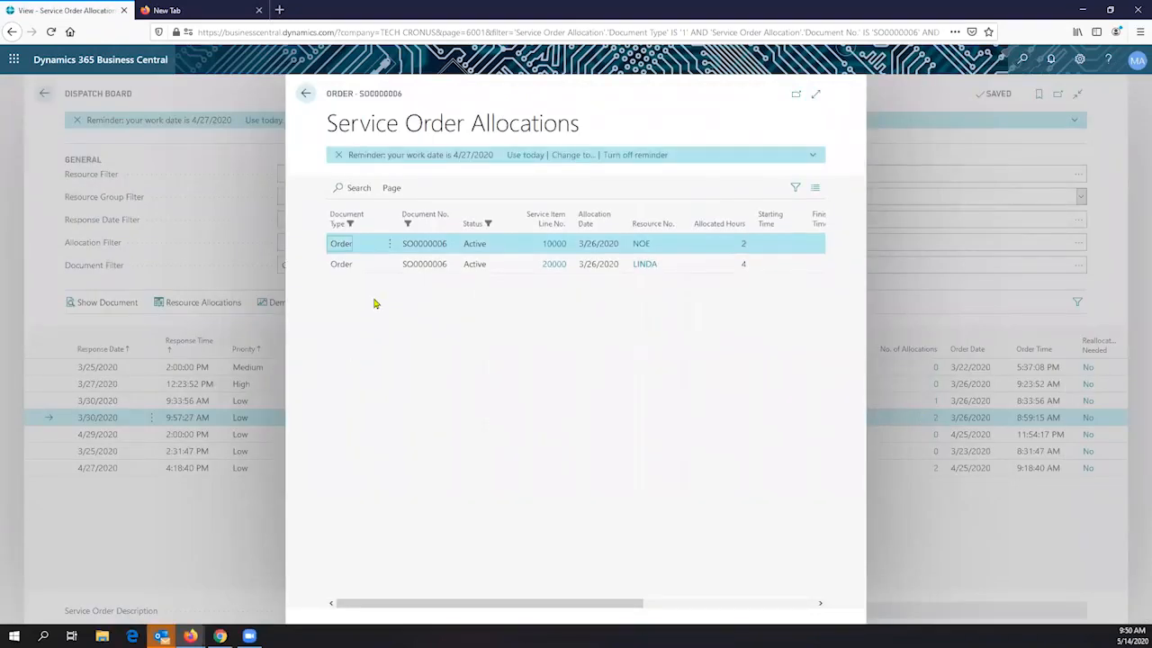
{"action": "key", "text": "Escape"}
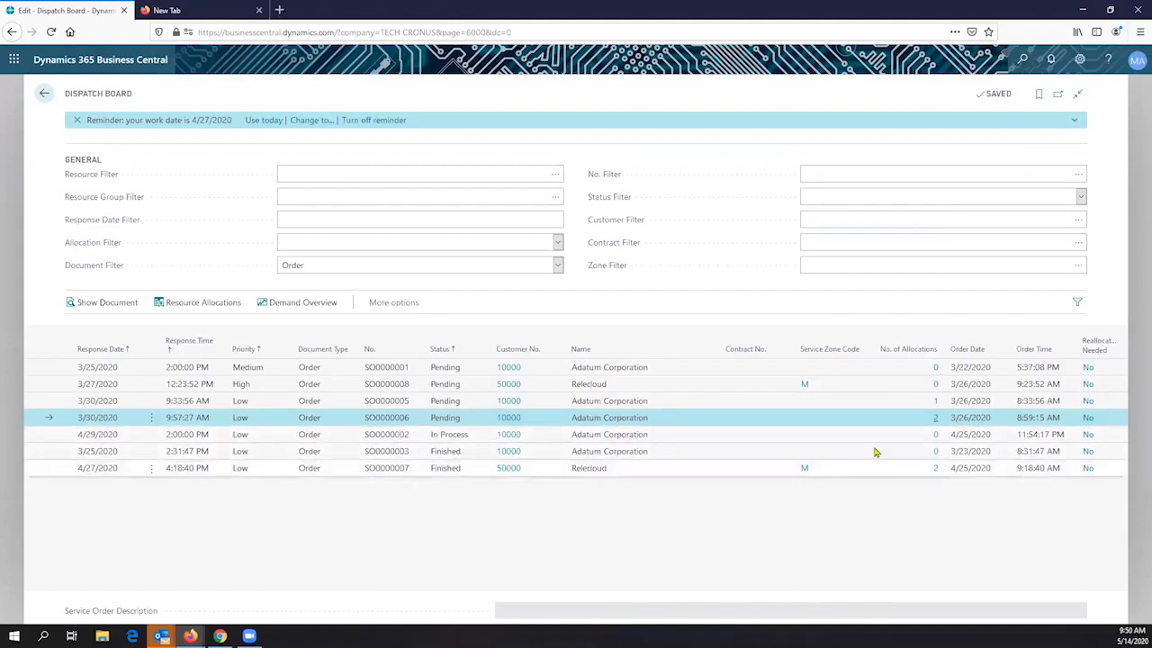
{"action": "left_click", "coordinate": [935, 419]}
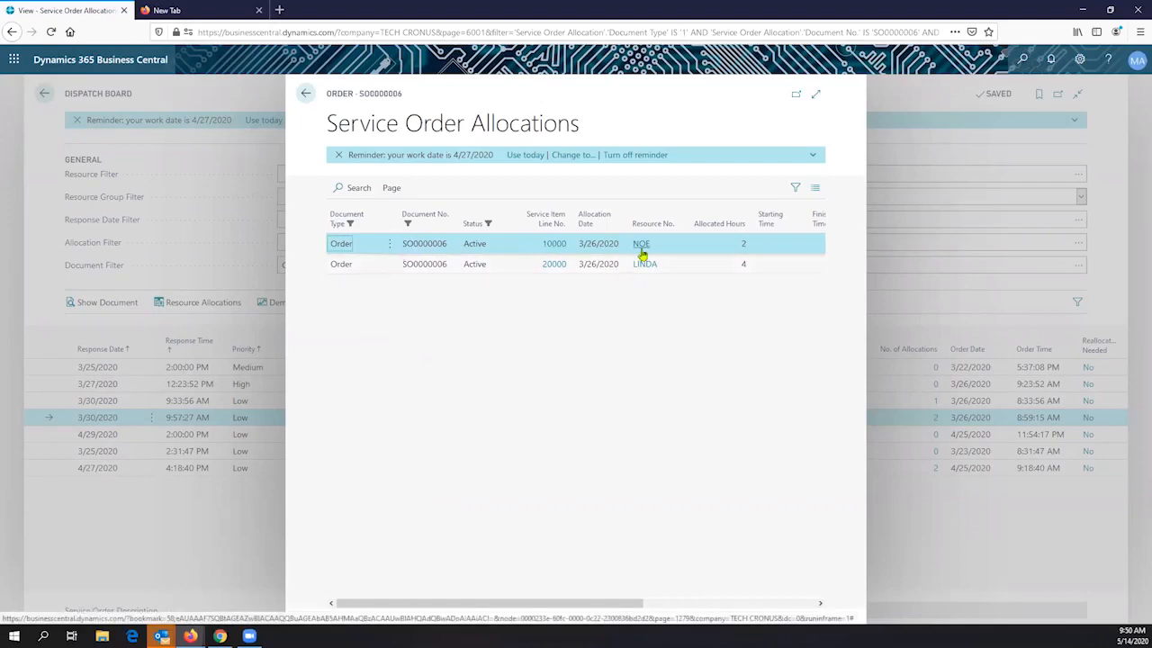
{"action": "left_click", "coordinate": [707, 247]}
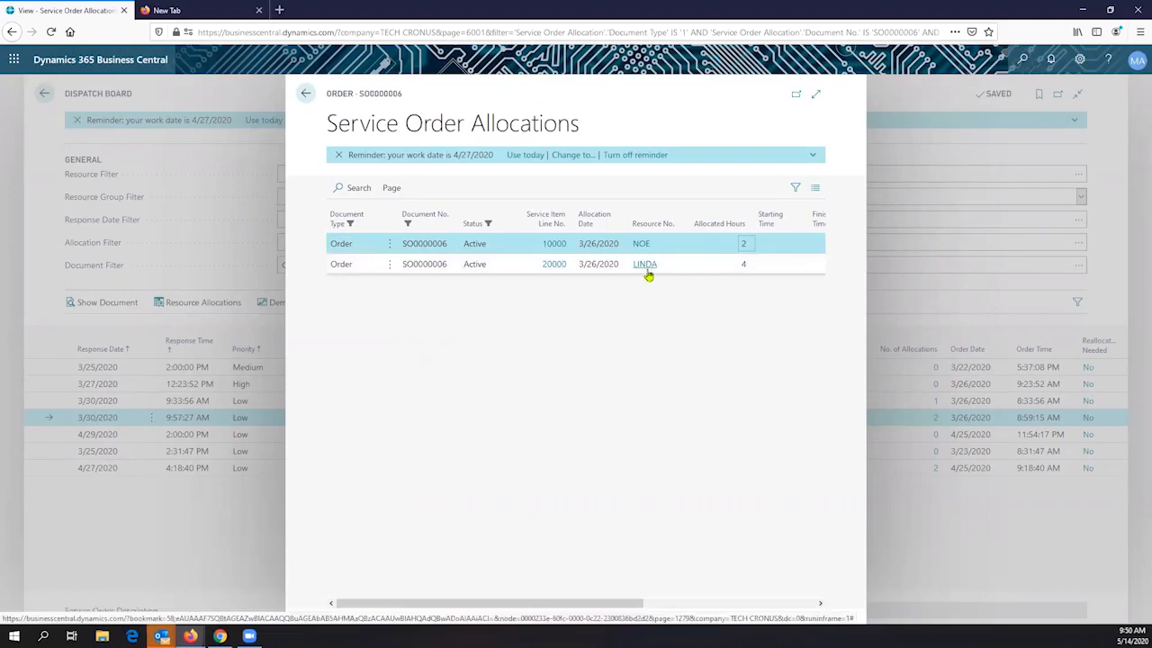
{"action": "left_click", "coordinate": [742, 265]}
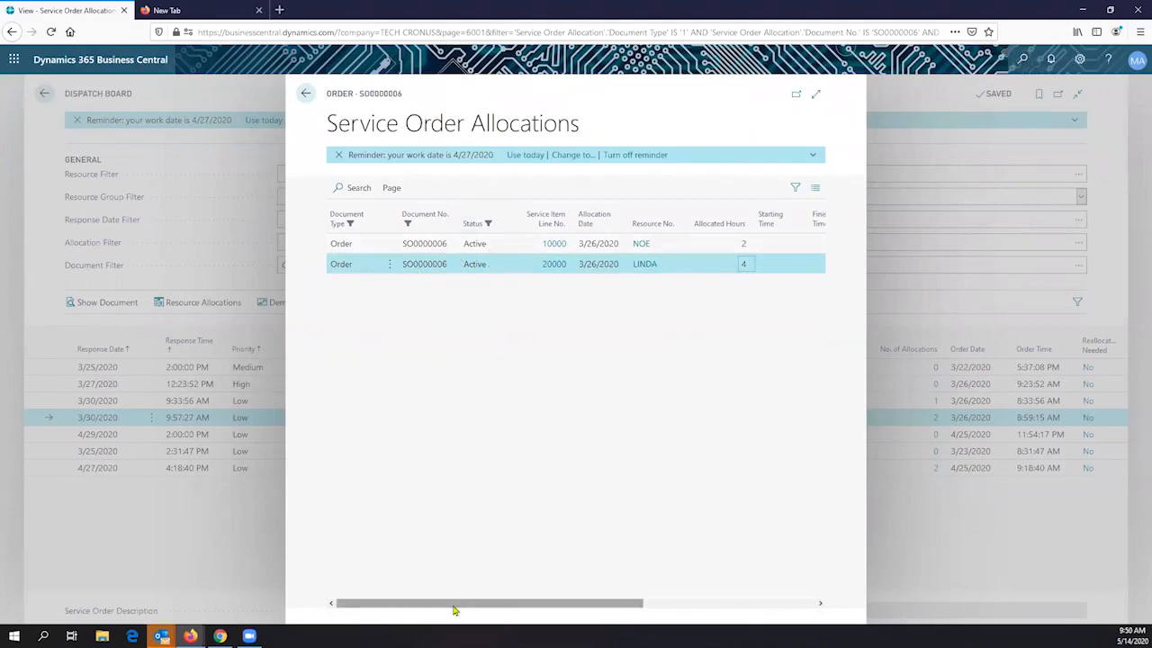
{"action": "left_click_drag", "start_coordinate": [458, 600], "coordinate": [677, 580]}
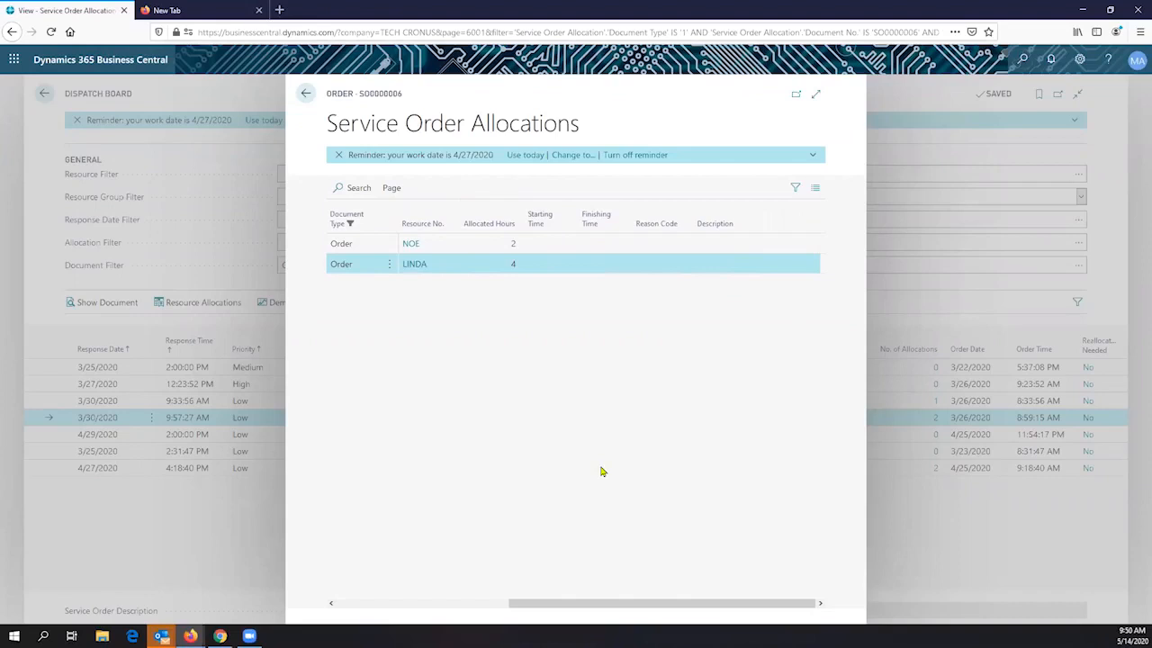
Step: Review the open order's allocation lines, including starting and finishing times, reason code, description and allocated hours, and return to the Dispatch Board
{"action": "left_click", "coordinate": [552, 246]}
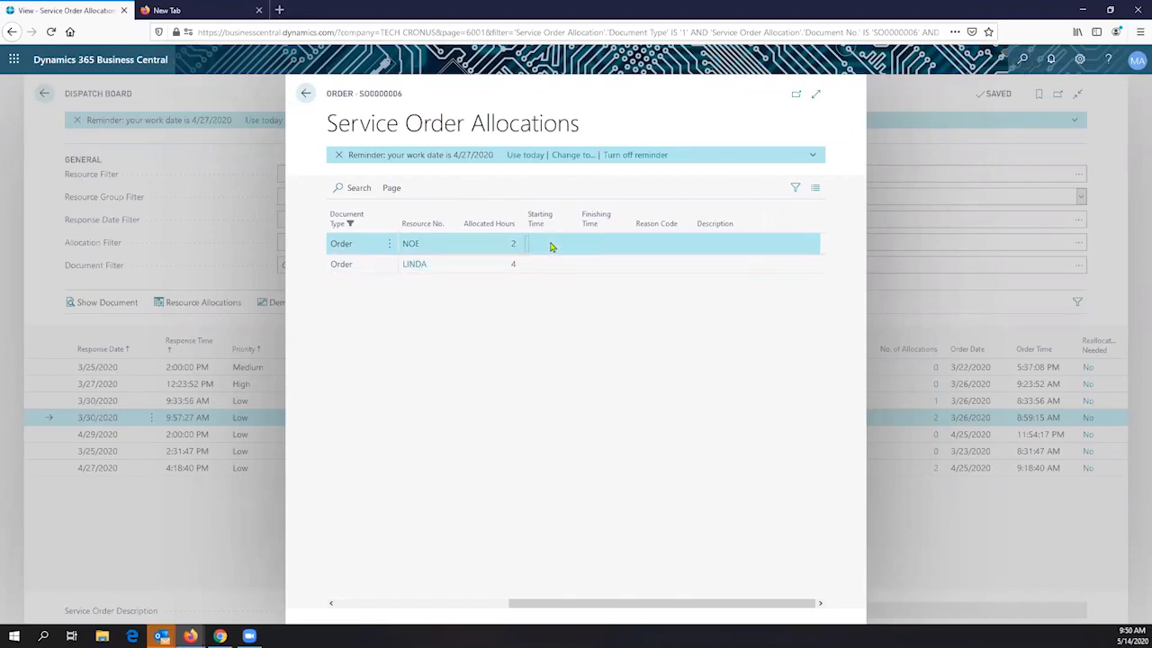
{"action": "left_click", "coordinate": [602, 246]}
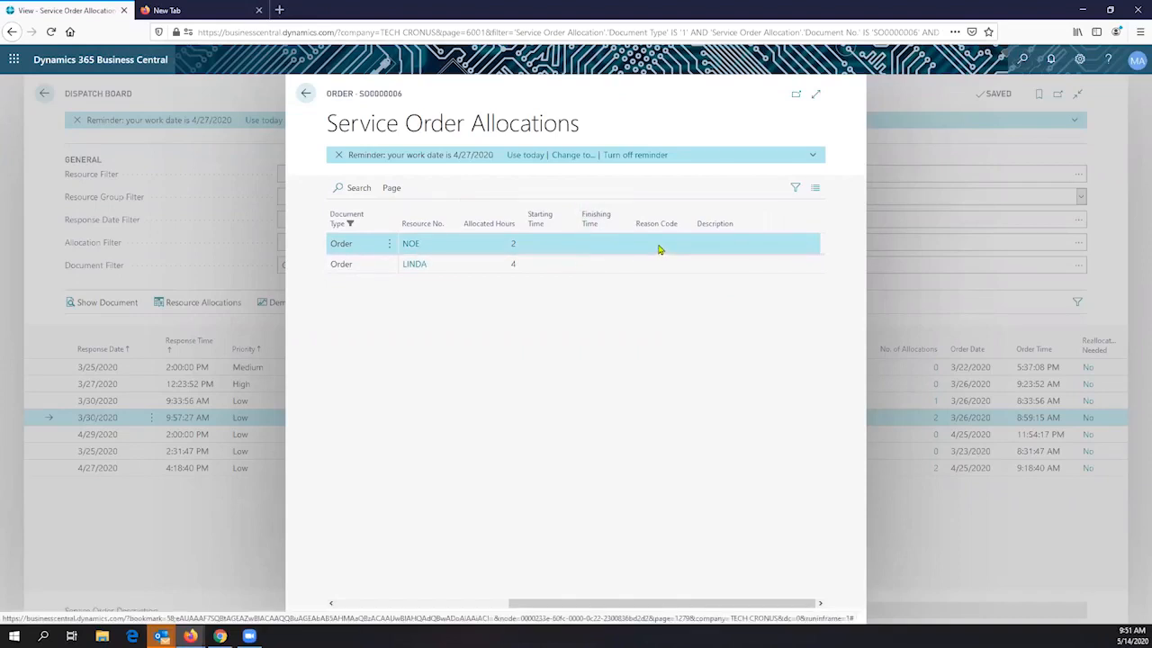
{"action": "left_click", "coordinate": [702, 238]}
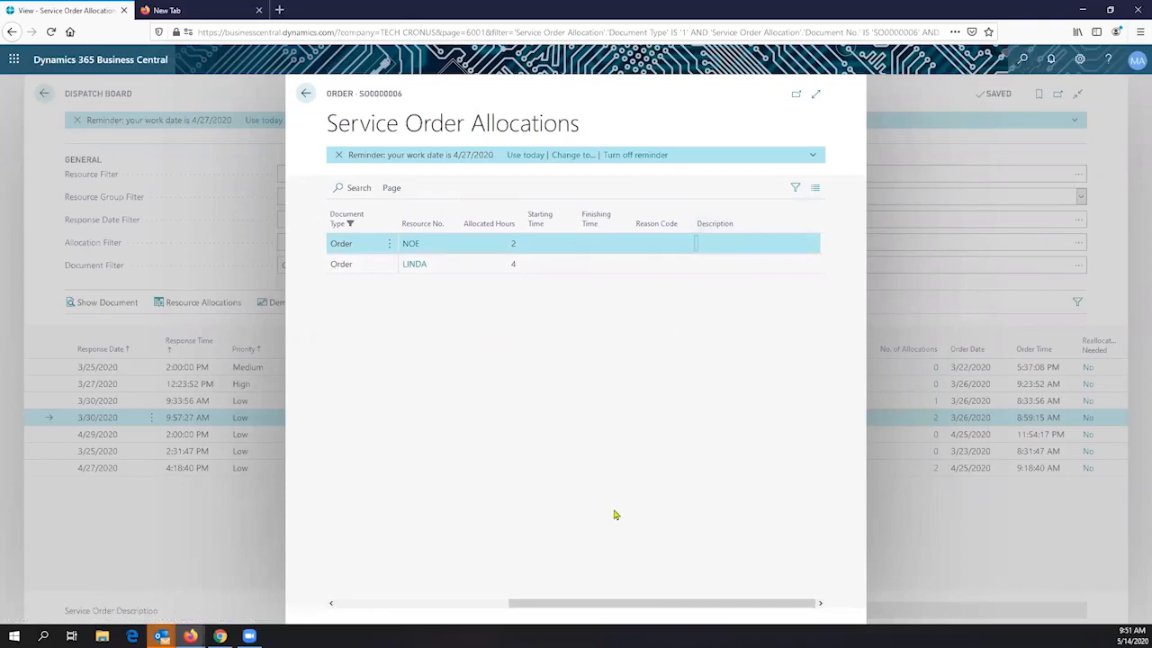
{"action": "left_click_drag", "start_coordinate": [549, 604], "coordinate": [324, 576]}
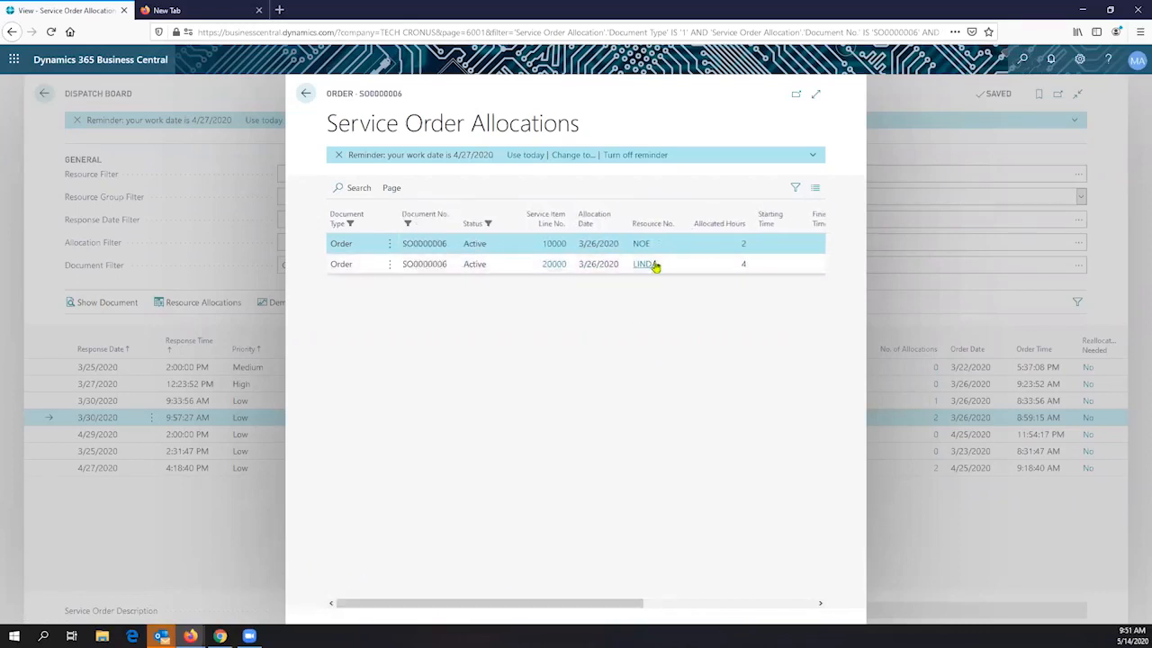
{"action": "left_click", "coordinate": [393, 190]}
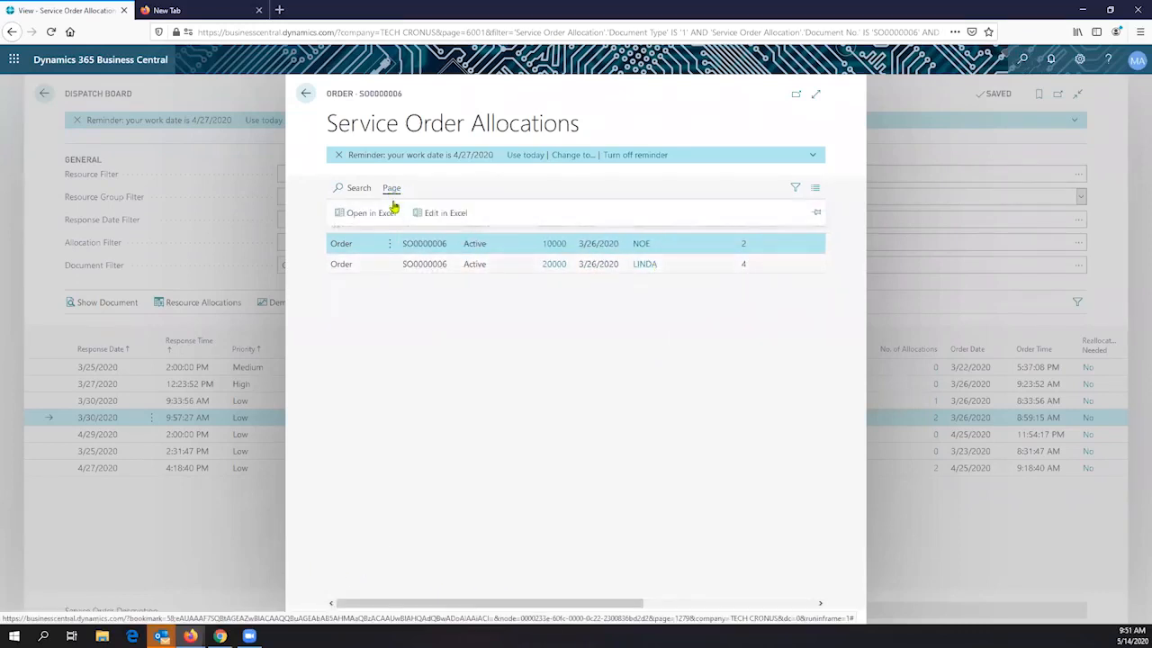
{"action": "left_click", "coordinate": [452, 293]}
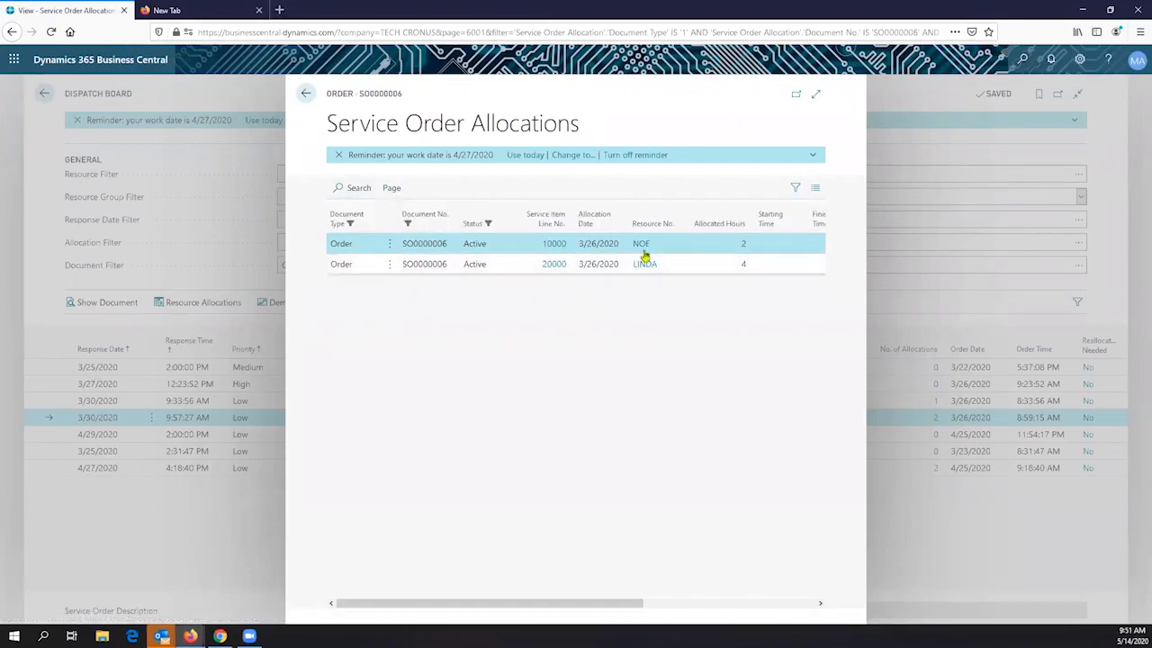
{"action": "left_click", "coordinate": [745, 246]}
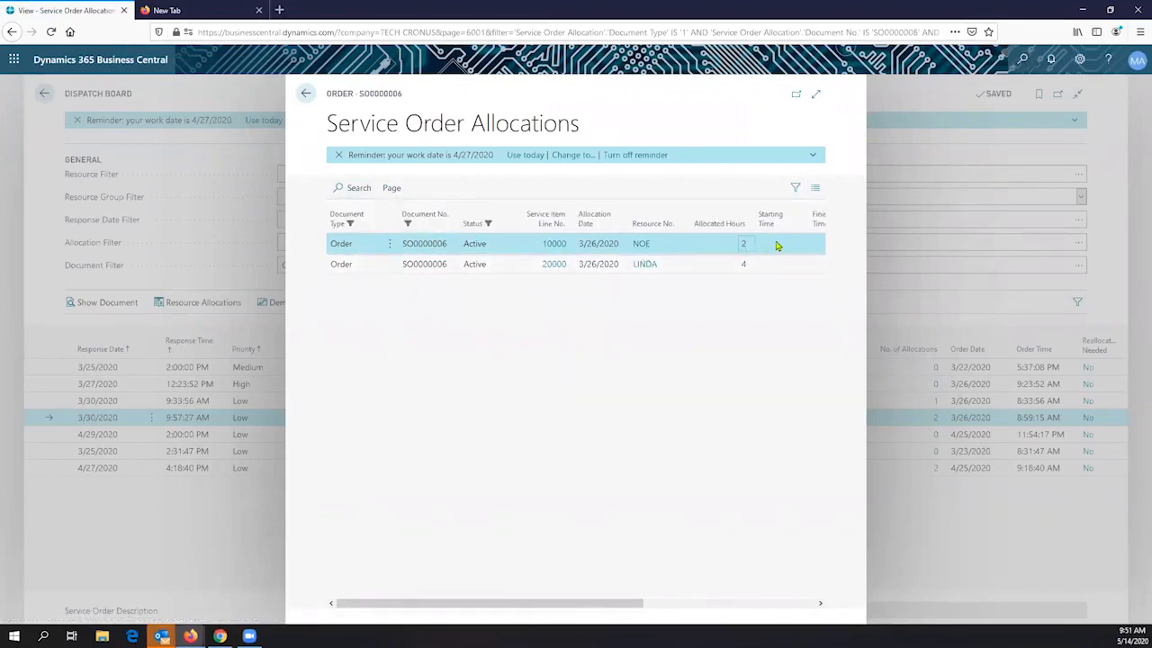
{"action": "left_click", "coordinate": [305, 94]}
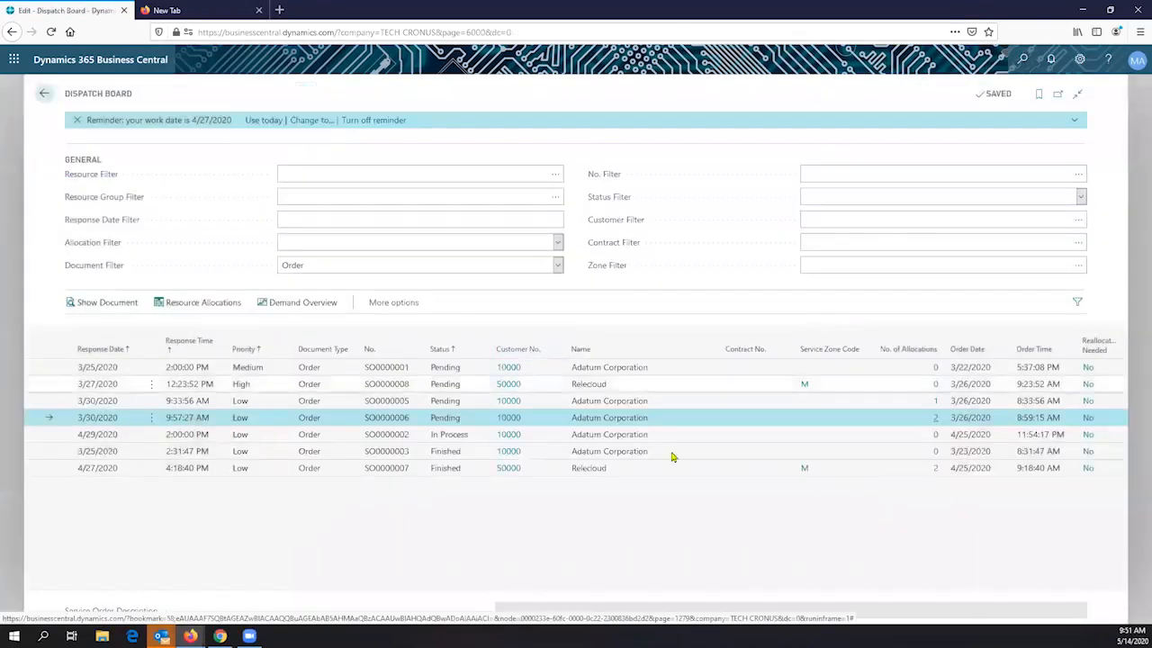
Step: View the allocations of the In Process service order and its available page actions, and return to the Dispatch Board
{"action": "left_click", "coordinate": [935, 439]}
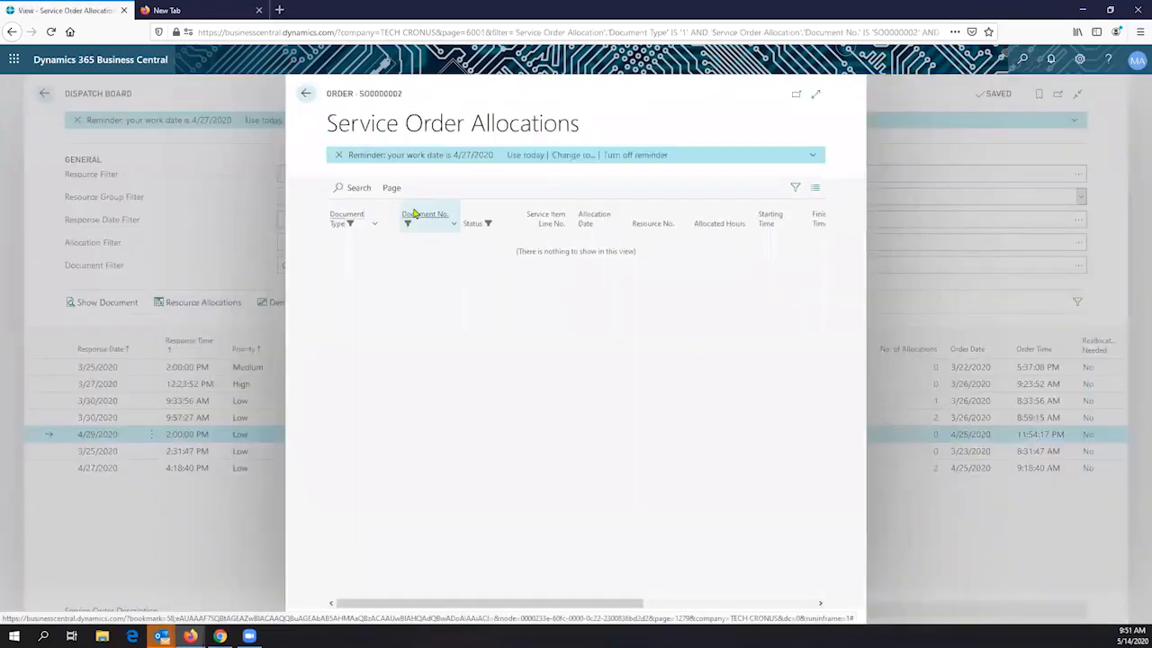
{"action": "left_click", "coordinate": [391, 191]}
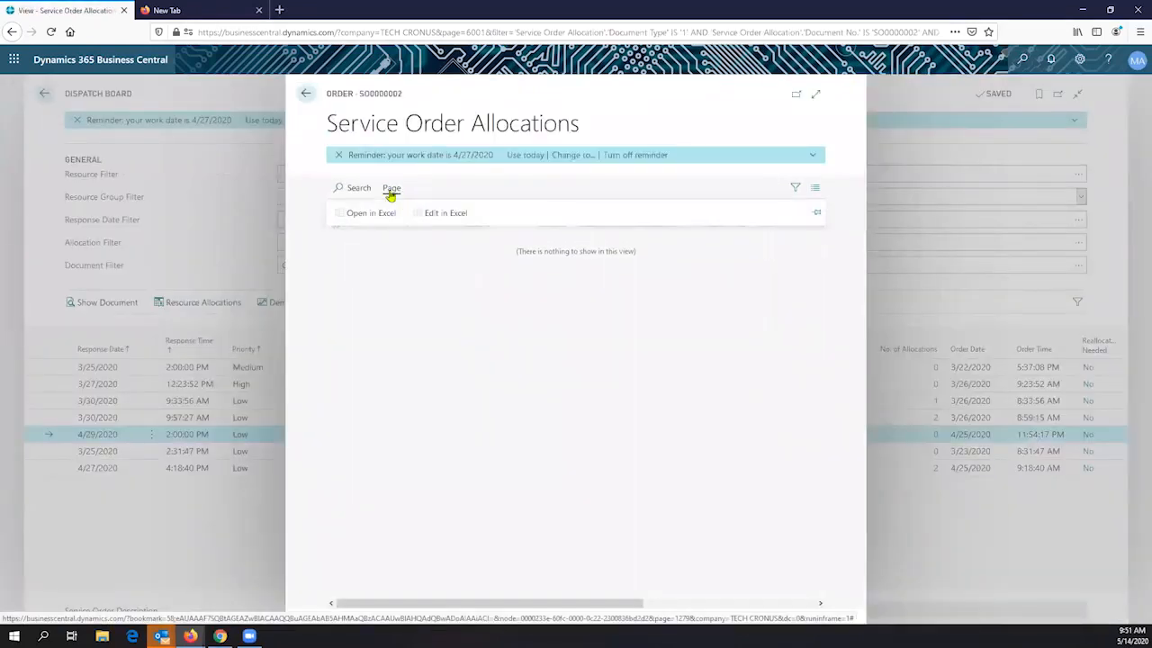
{"action": "left_click", "coordinate": [361, 189]}
{"action": "left_click", "coordinate": [555, 193]}
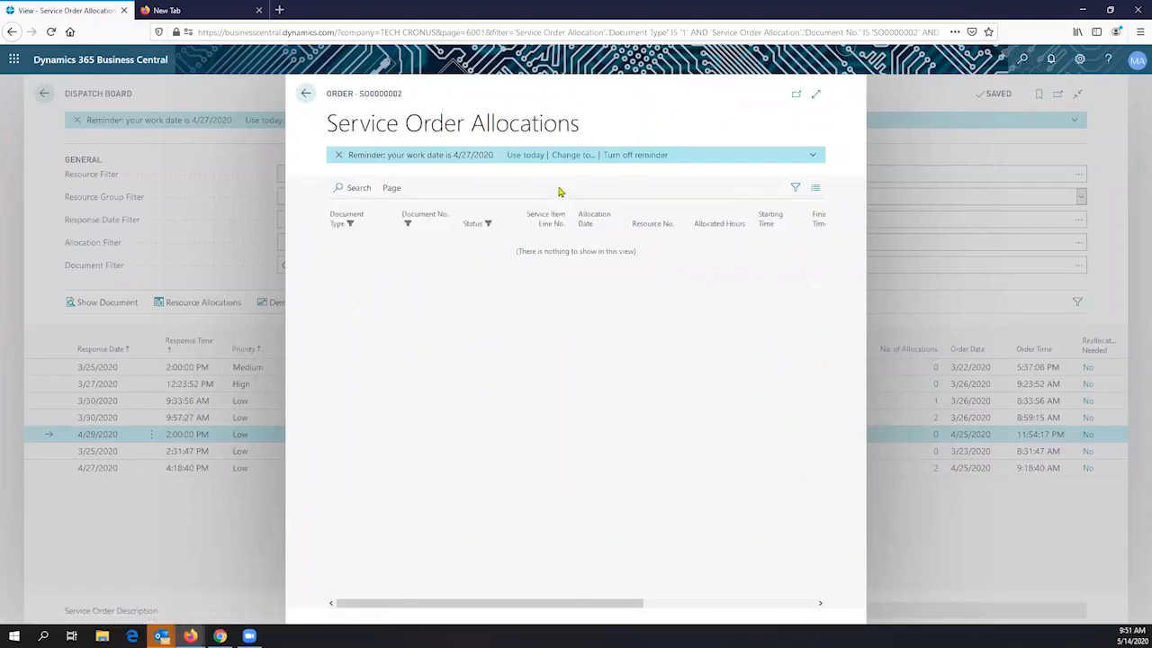
{"action": "left_click", "coordinate": [305, 94]}
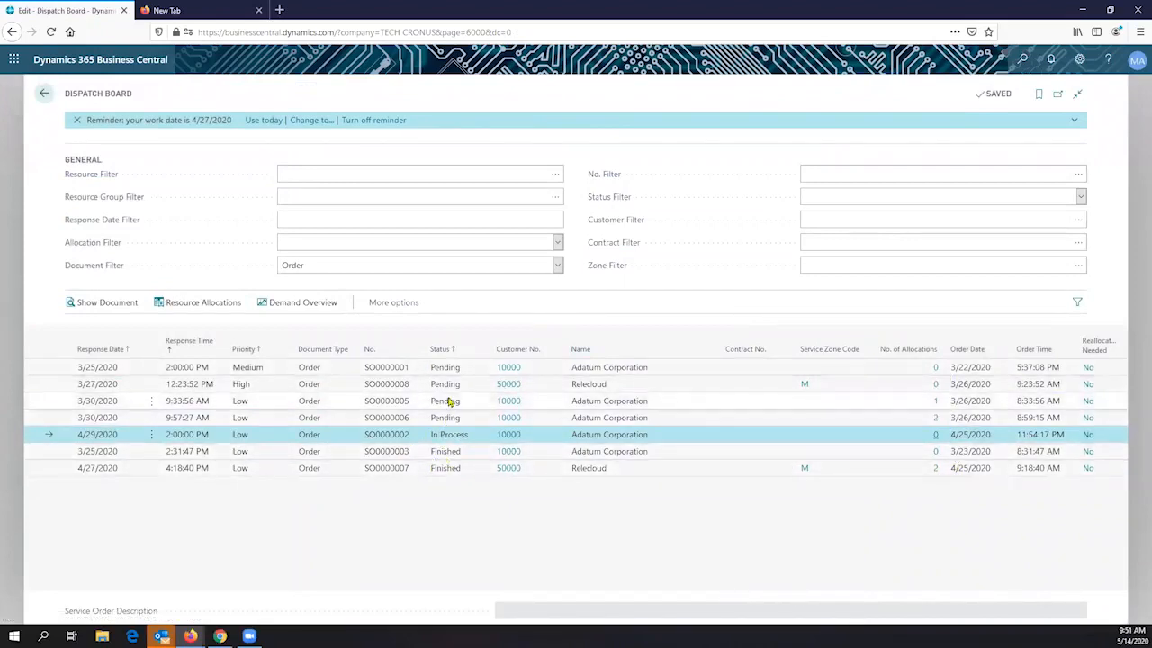
Step: View the resource allocation of the pending Adatum Corporation order with response time 9:33:56 AM, and return to the Dispatch Board
{"action": "left_click", "coordinate": [936, 406]}
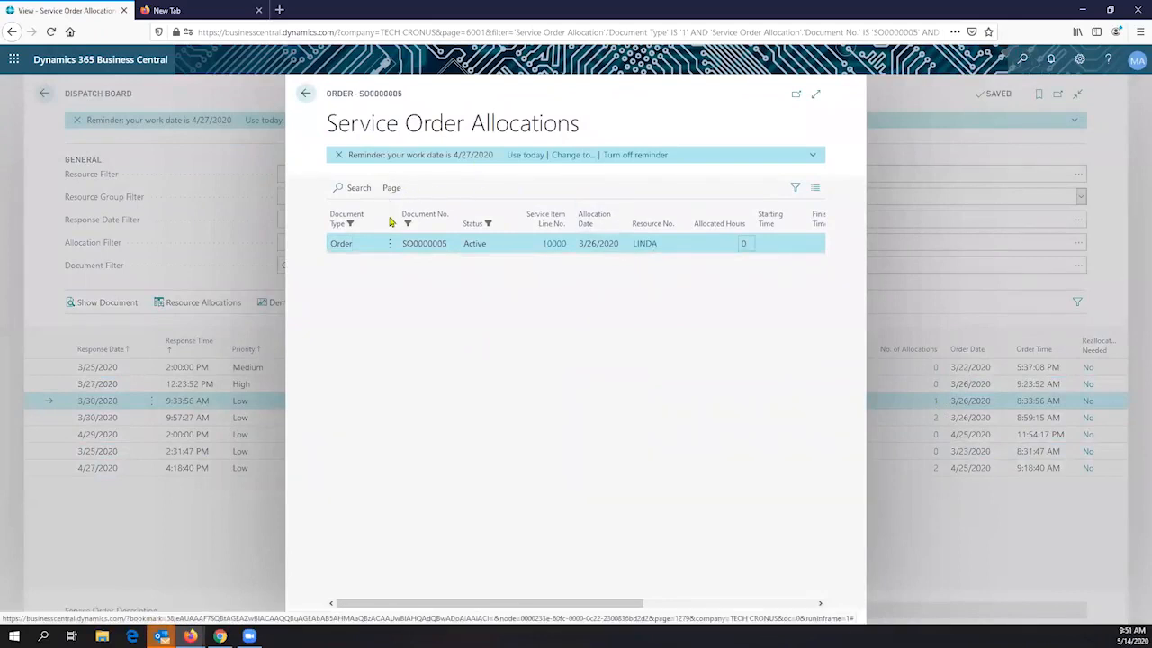
{"action": "mouse_move", "coordinate": [643, 247]}
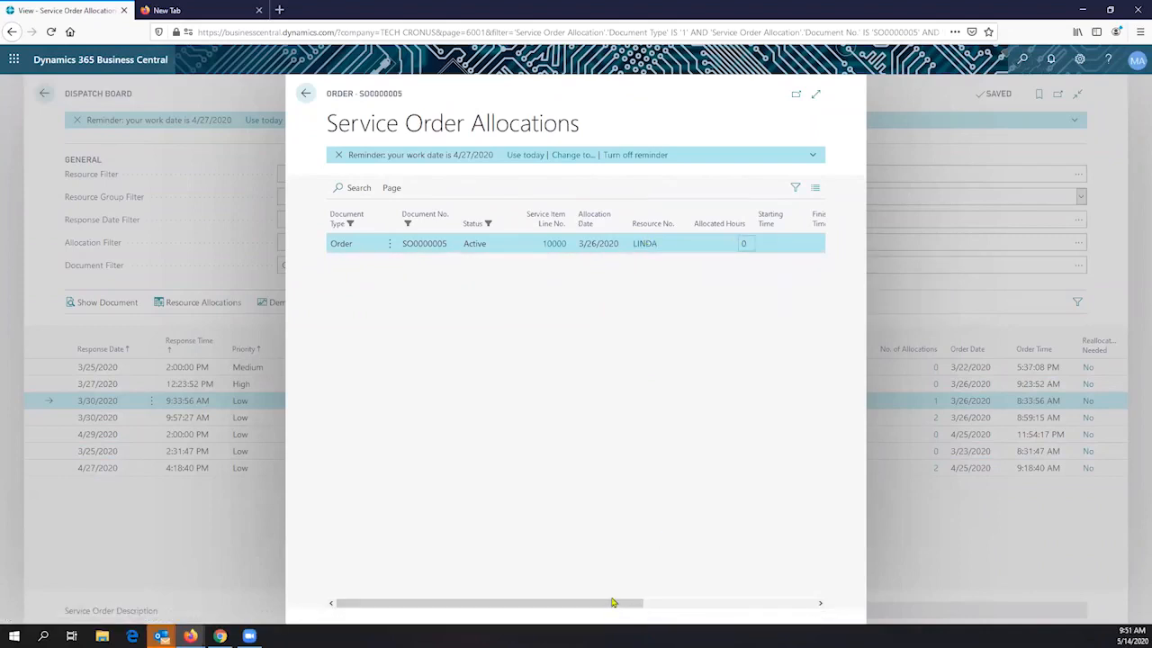
{"action": "left_click_drag", "start_coordinate": [616, 243], "coordinate": [406, 106]}
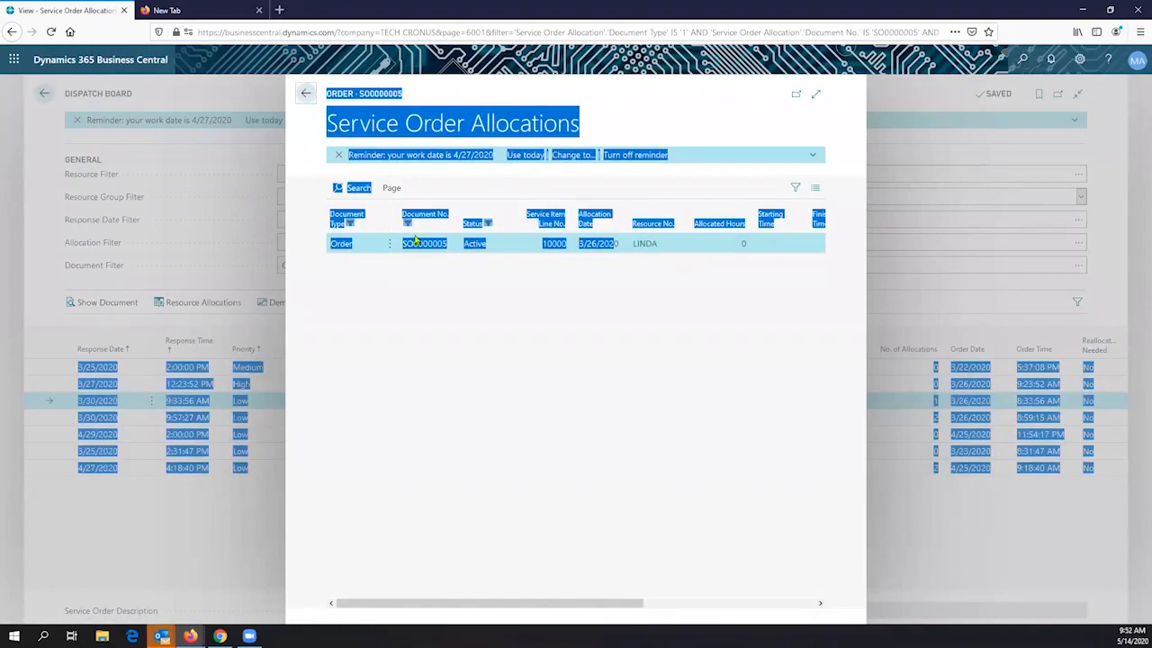
{"action": "left_click", "coordinate": [306, 94]}
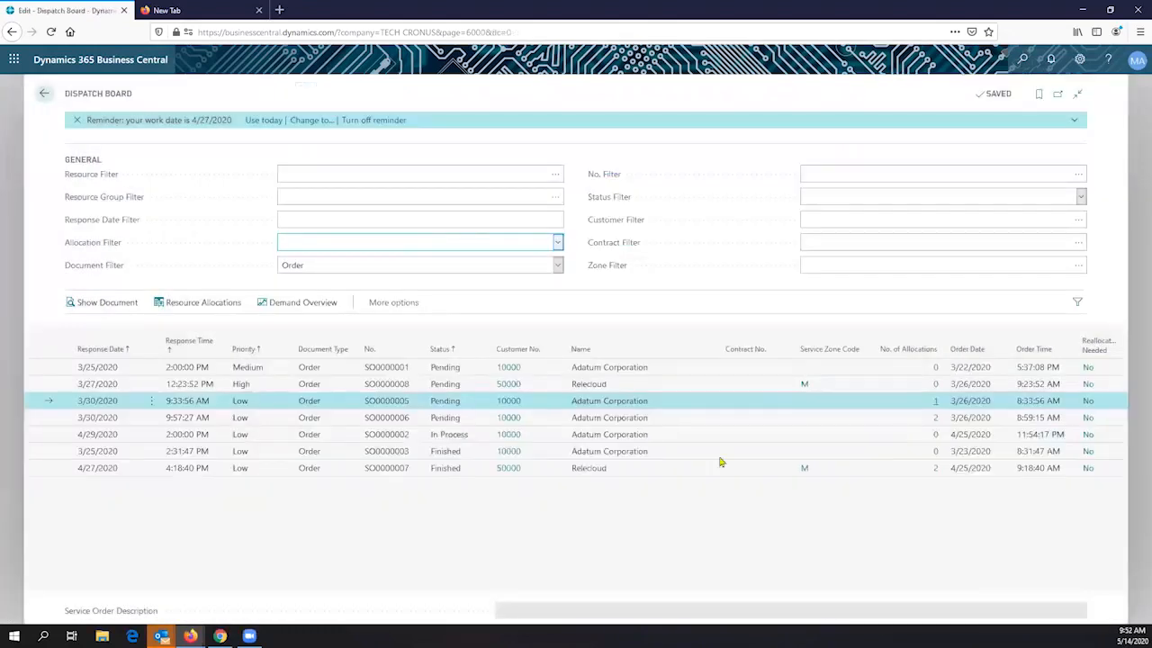
Step: View the allocations of the finished Relecloud service order and look up the resource assigned to its first line
{"action": "left_click", "coordinate": [937, 469]}
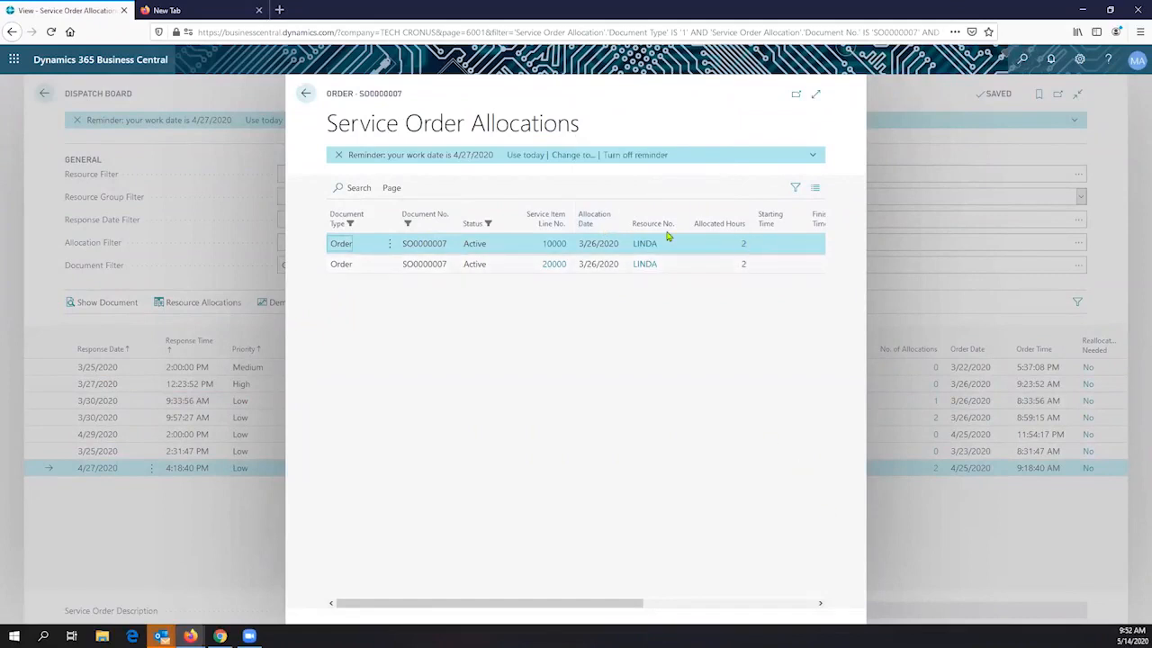
{"action": "left_click", "coordinate": [640, 245]}
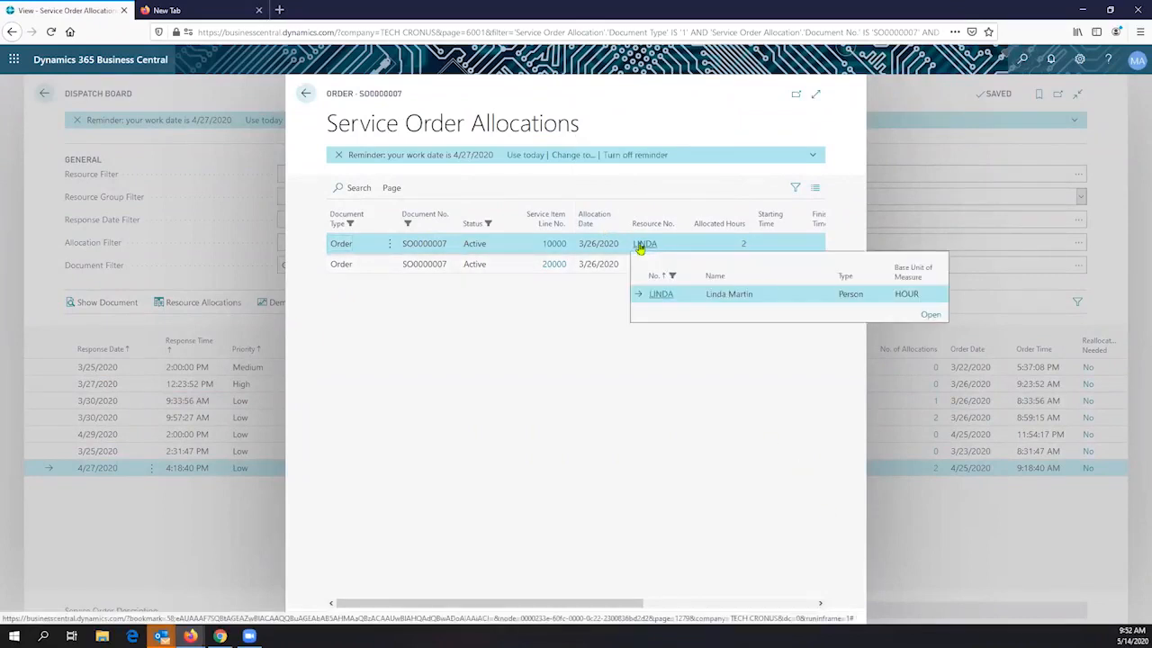
{"action": "left_click", "coordinate": [668, 297]}
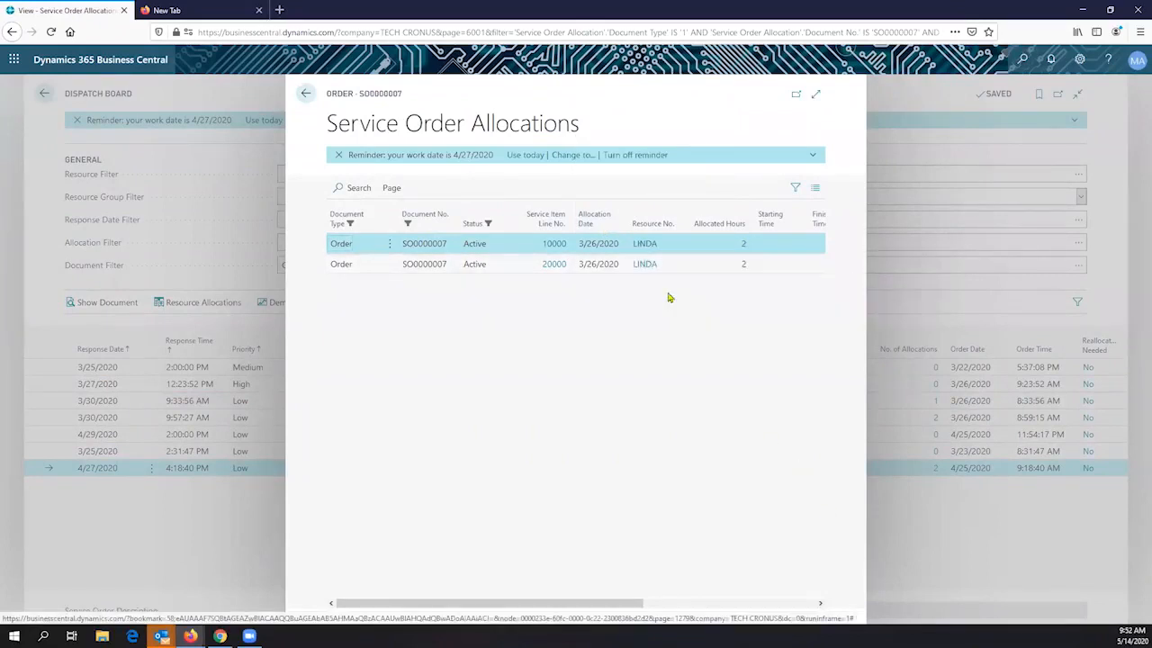
{"action": "left_click", "coordinate": [640, 246]}
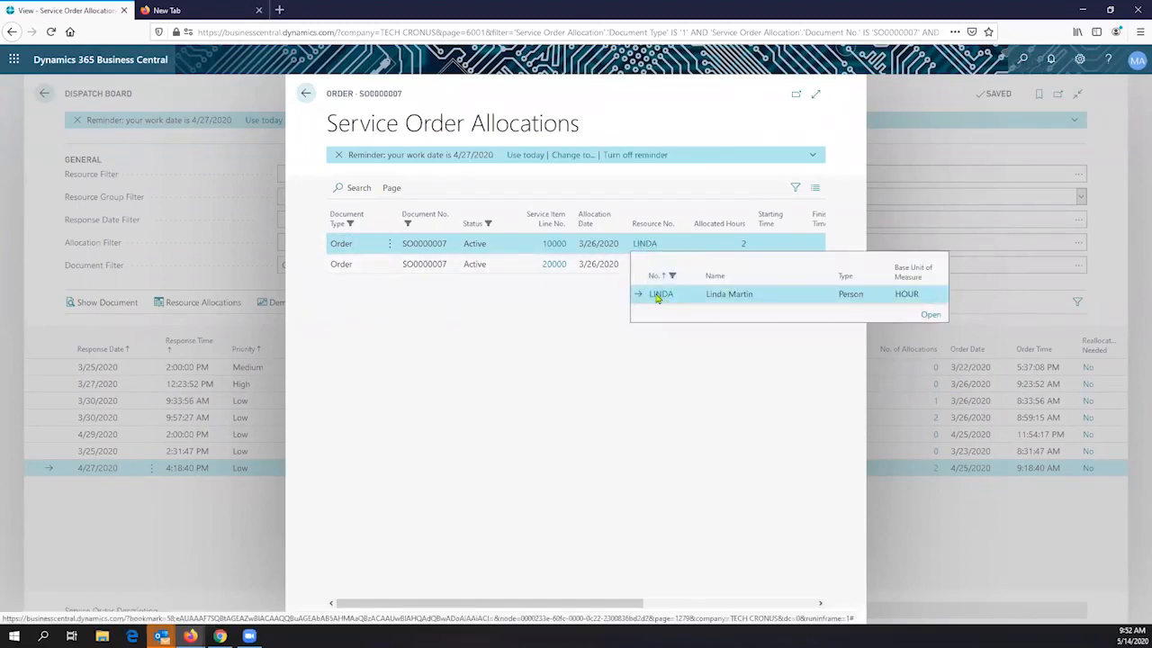
{"action": "left_click", "coordinate": [659, 297]}
{"action": "left_click", "coordinate": [652, 249]}
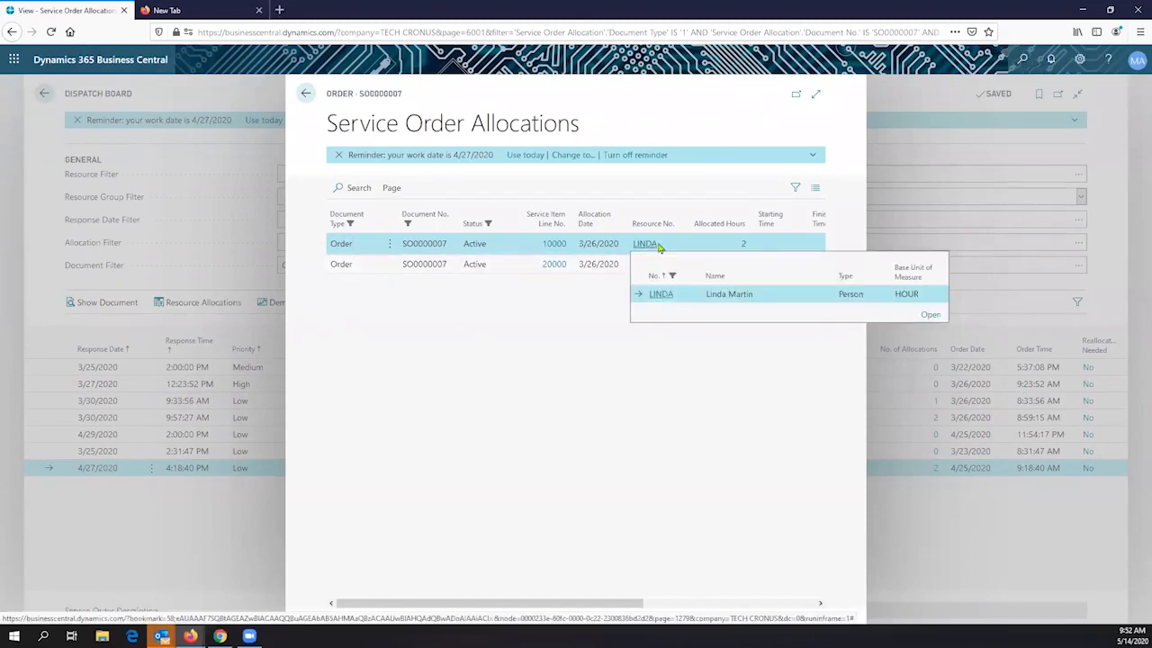
Step: Search for "resource", go to the Resources list and open the card of the resource allocated to the finished order
{"action": "left_click", "coordinate": [1022, 60]}
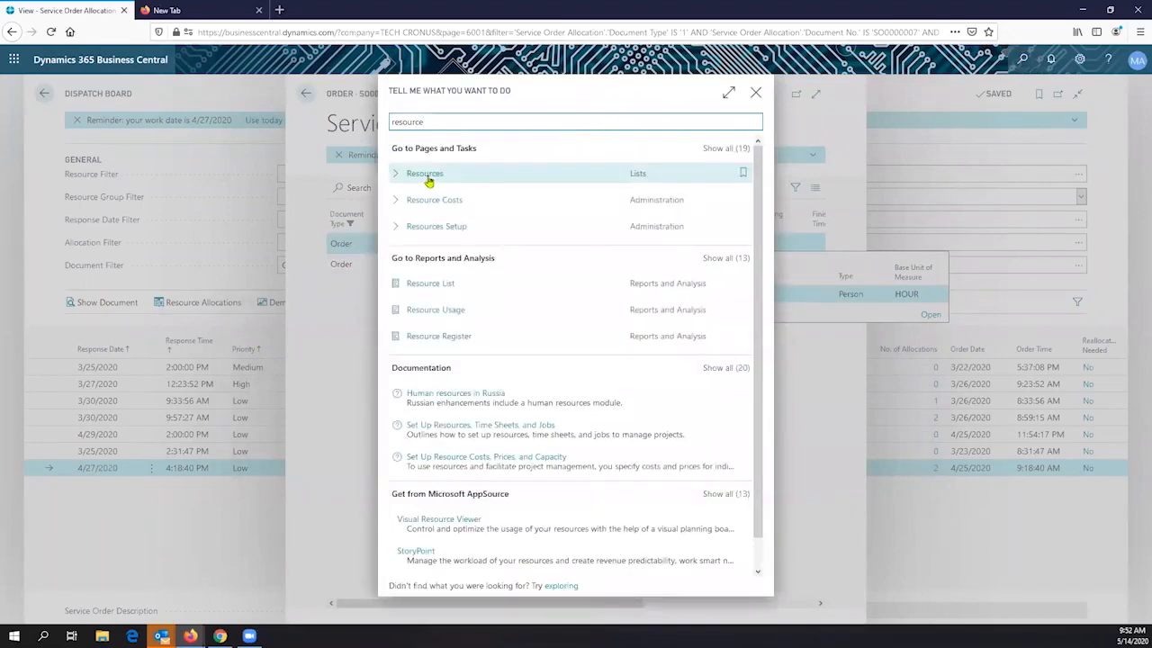
{"action": "left_click", "coordinate": [427, 176]}
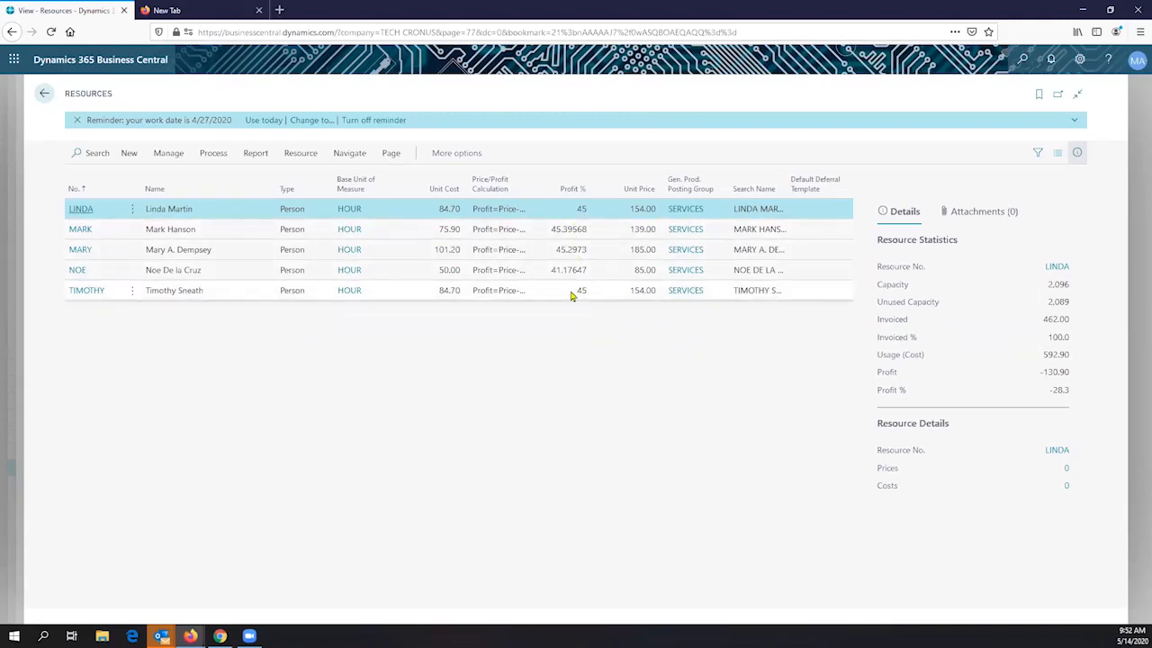
{"action": "left_click", "coordinate": [81, 212]}
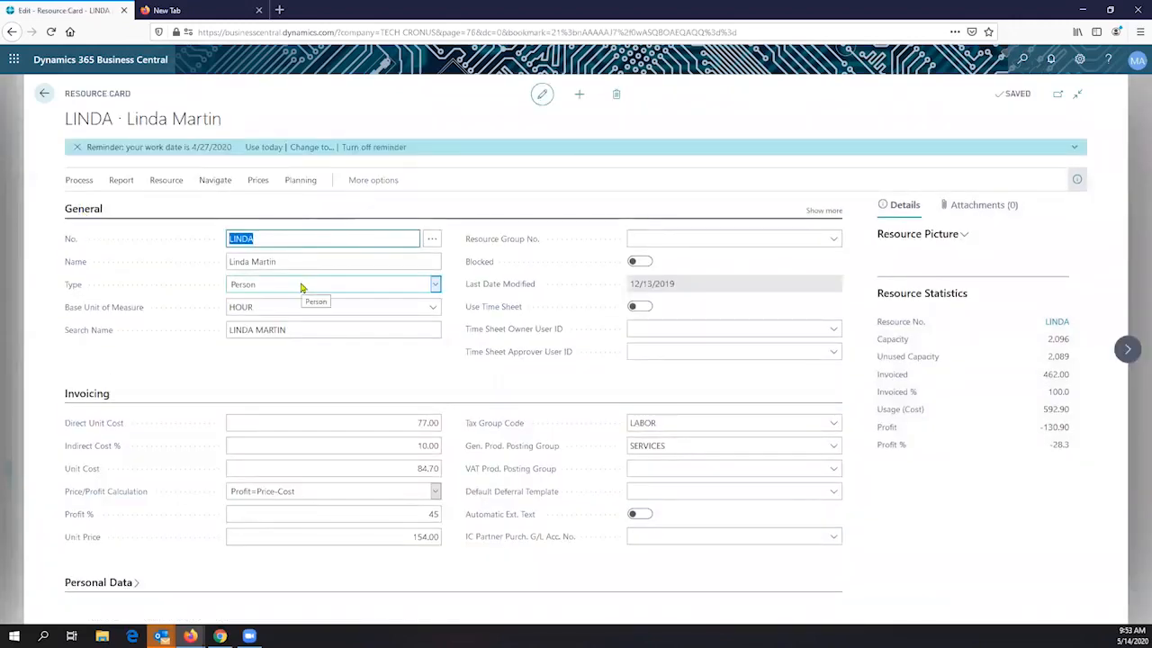
Step: Review the resource card's planning actions, name and available resource types without changing the type
{"action": "left_click", "coordinate": [299, 182]}
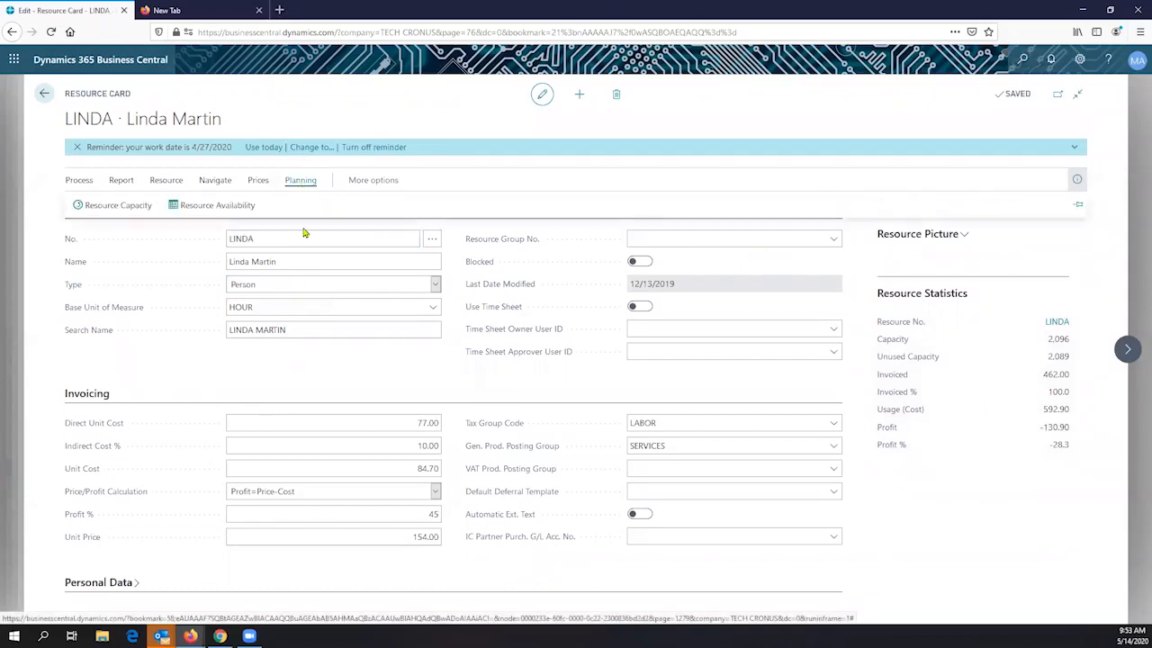
{"action": "left_click", "coordinate": [225, 238]}
{"action": "triple_click", "coordinate": [126, 93]}
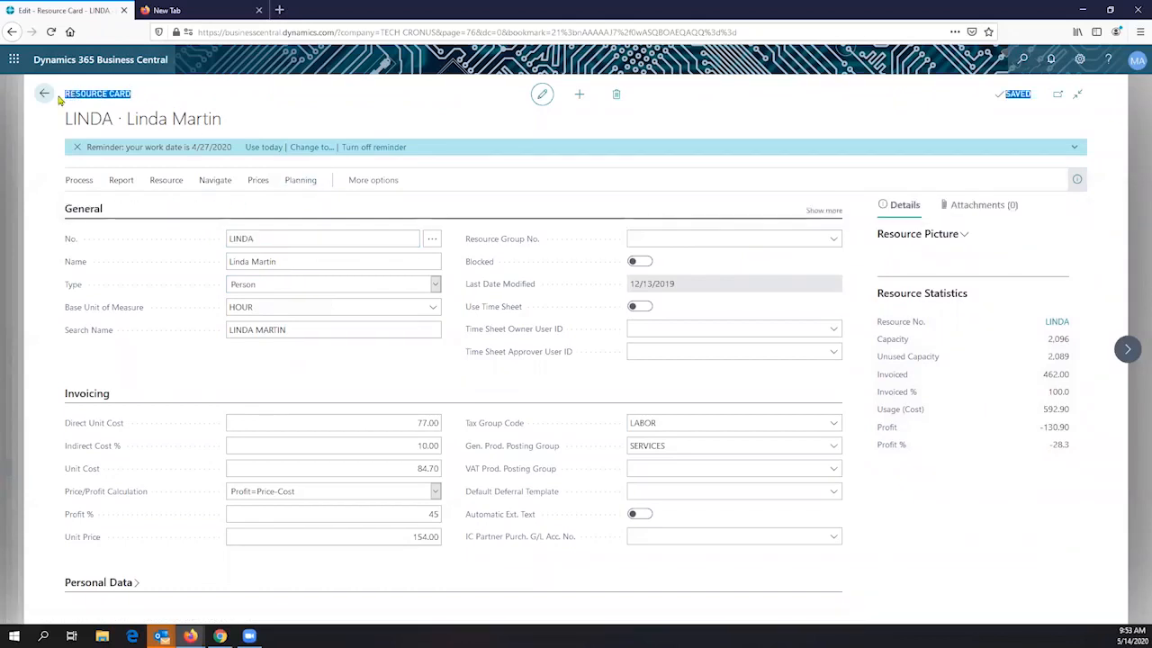
{"action": "triple_click", "coordinate": [288, 264]}
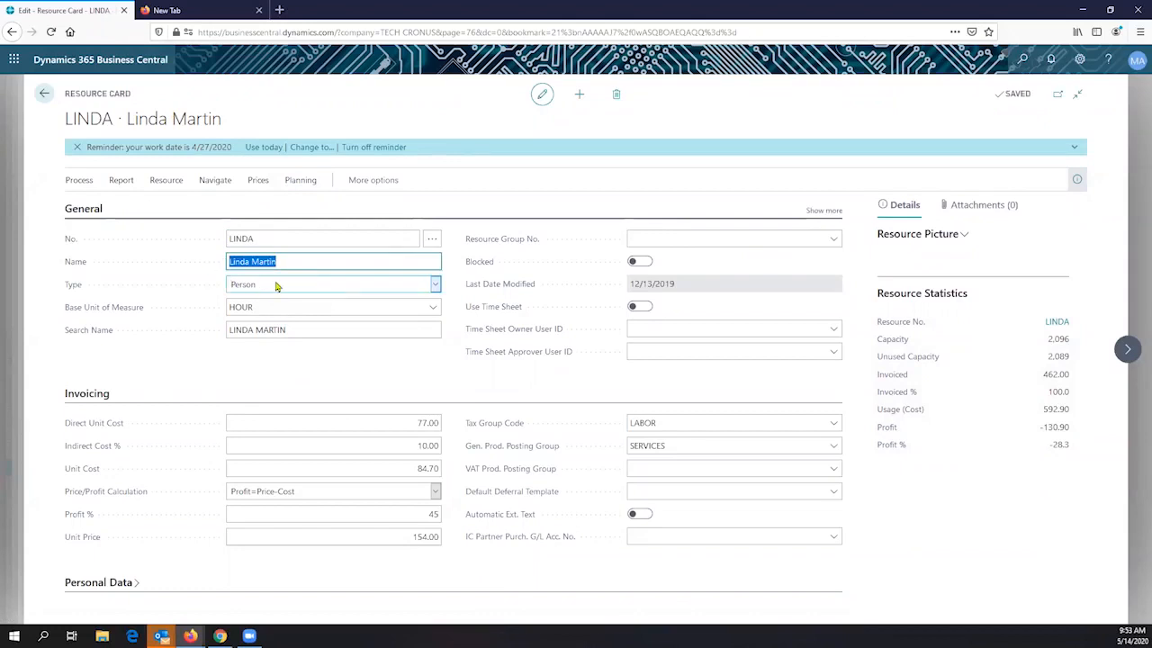
{"action": "left_click", "coordinate": [277, 286]}
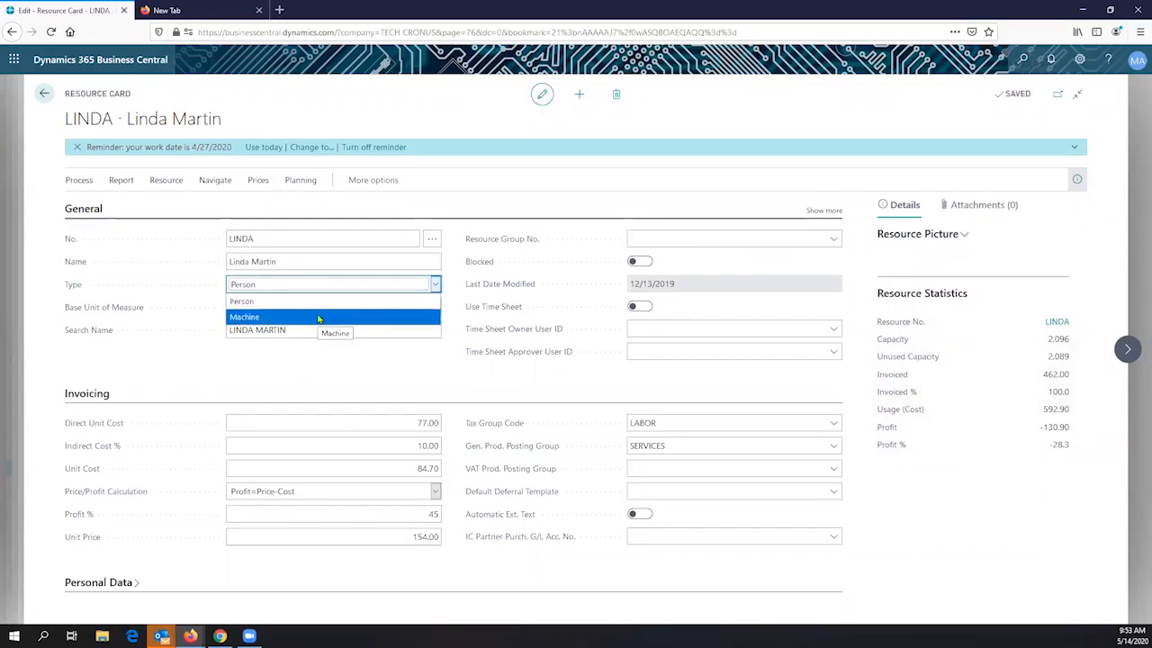
{"action": "left_click", "coordinate": [333, 385]}
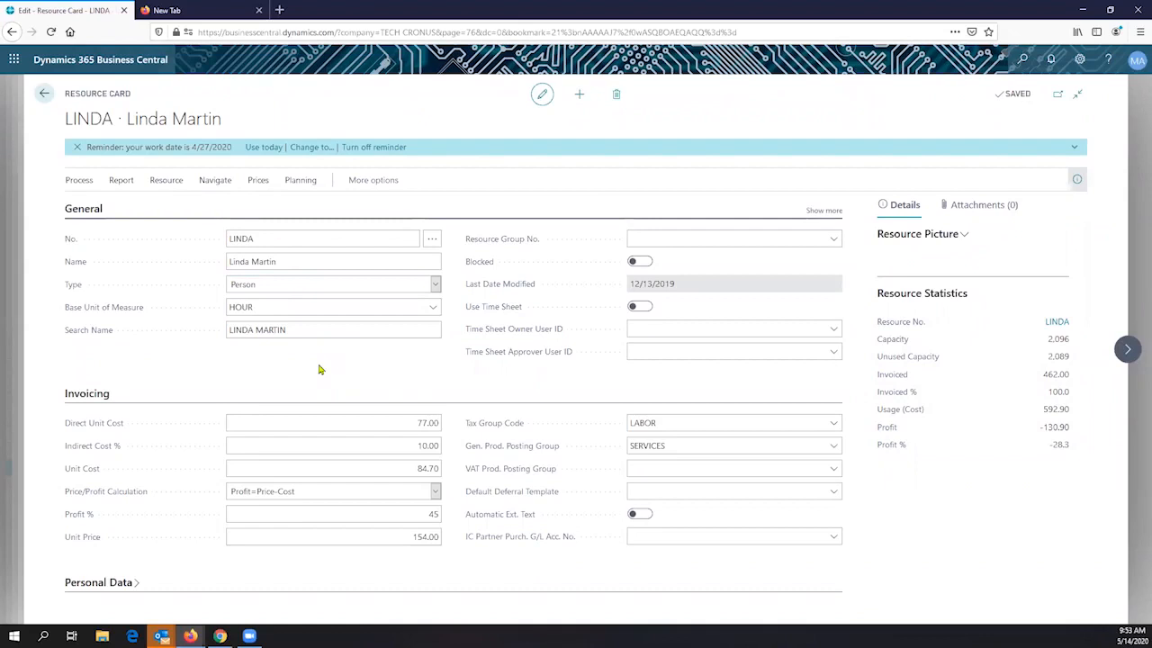
Step: Review the resource's base unit of measure, direct unit cost, indirect cost percentage and unit cost
{"action": "left_click", "coordinate": [275, 307]}
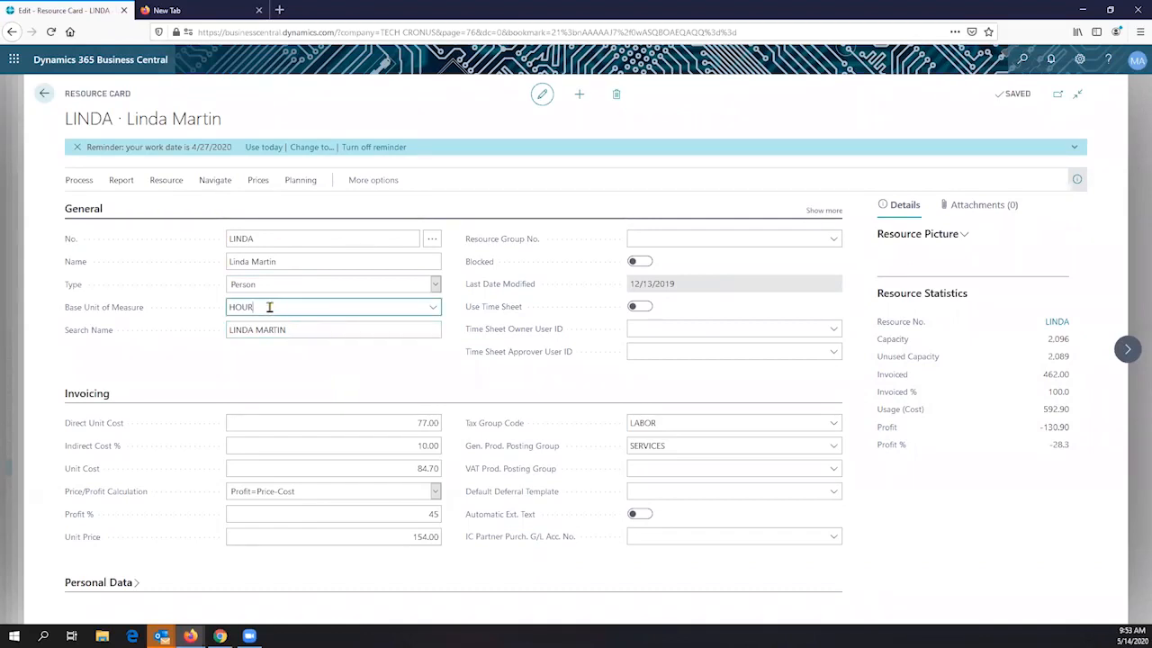
{"action": "left_click_drag", "start_coordinate": [269, 307], "coordinate": [197, 315]}
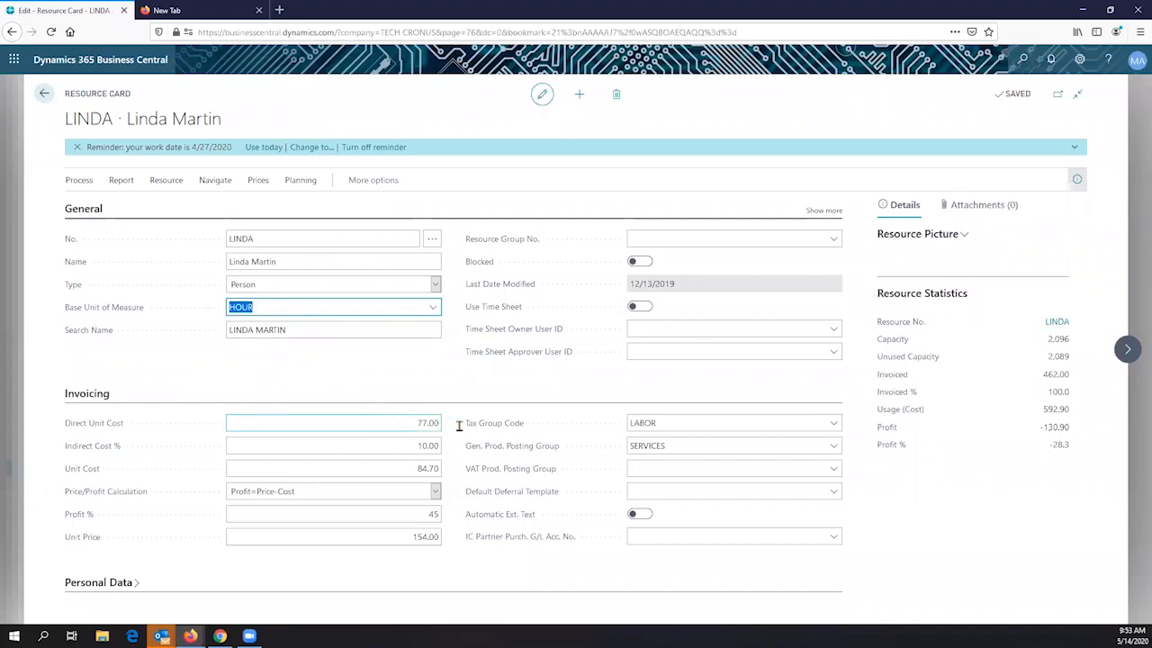
{"action": "left_click", "coordinate": [423, 422]}
{"action": "left_click", "coordinate": [409, 445]}
{"action": "left_click", "coordinate": [441, 469]}
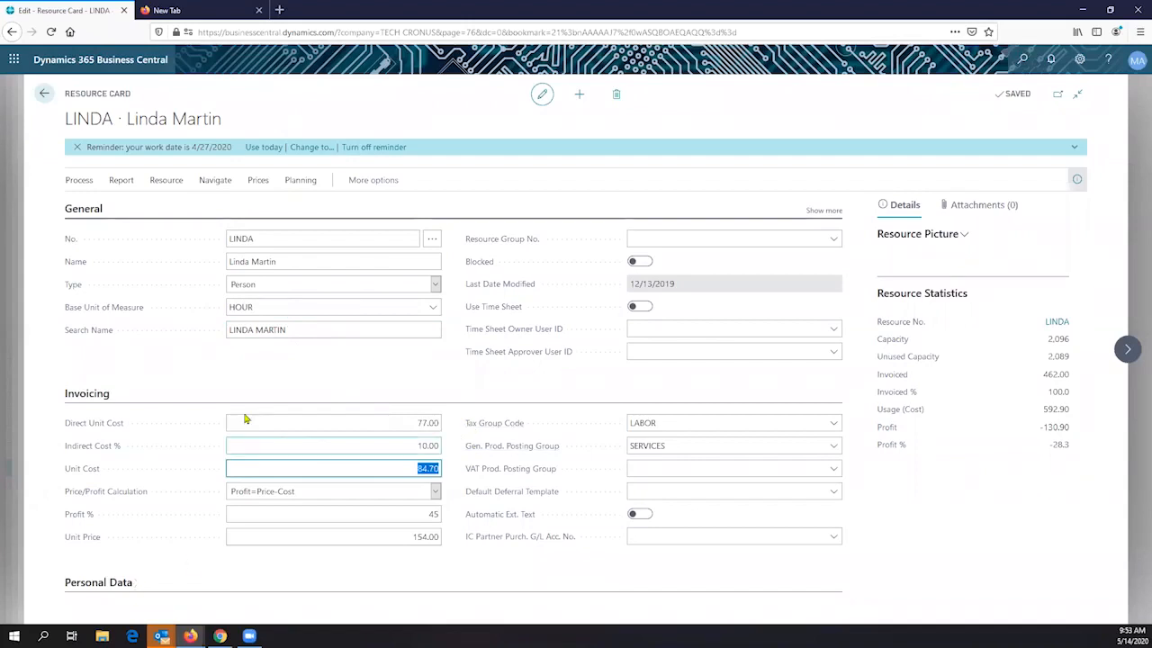
Step: Expand the resource card's Personal Data section and open the Resource Capacity matrix
{"action": "scroll", "coordinate": [261, 414], "scroll_direction": "down", "scroll_amount": 3}
{"action": "scroll", "coordinate": [312, 422], "scroll_direction": "up", "scroll_amount": 3}
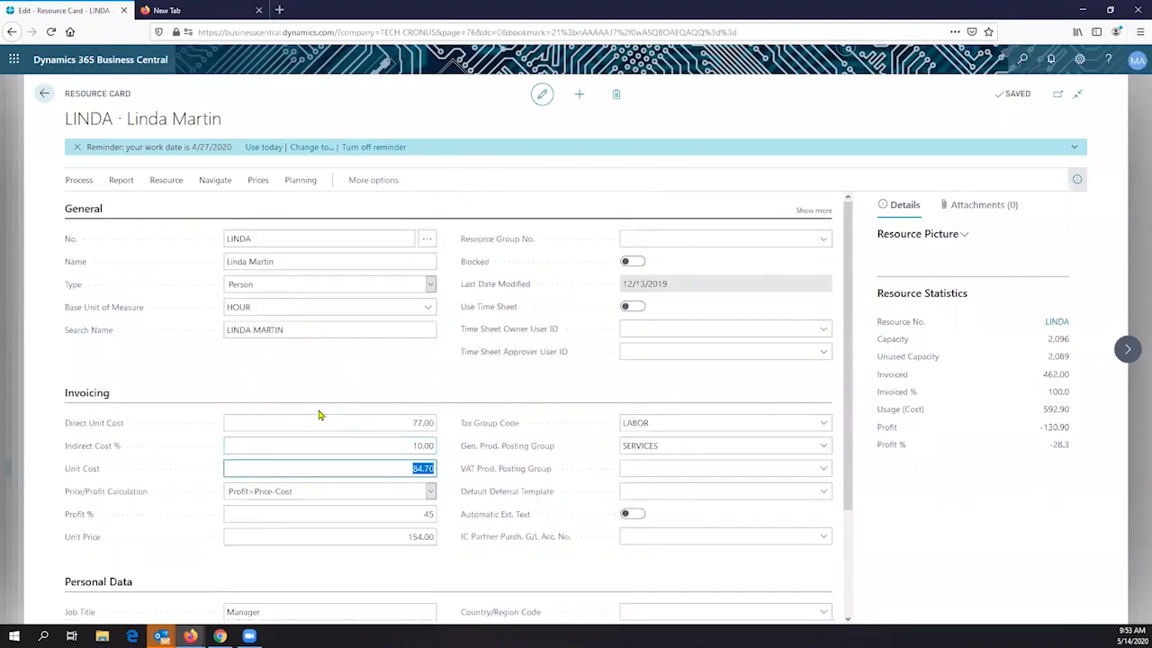
{"action": "left_click", "coordinate": [300, 181]}
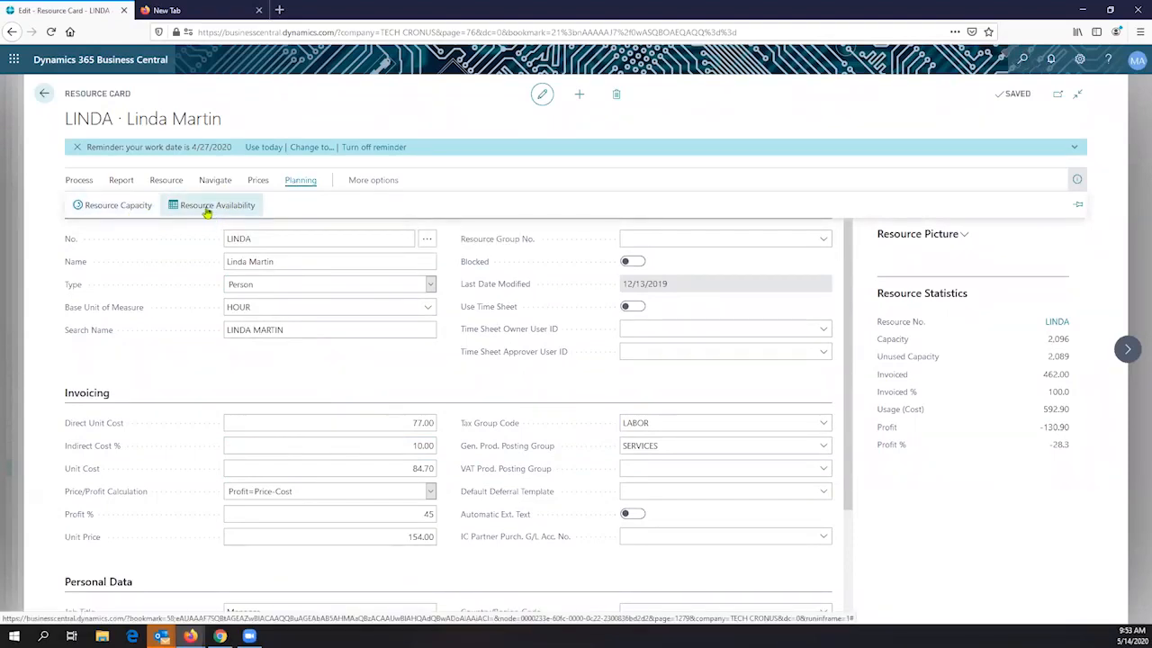
{"action": "left_click", "coordinate": [143, 206]}
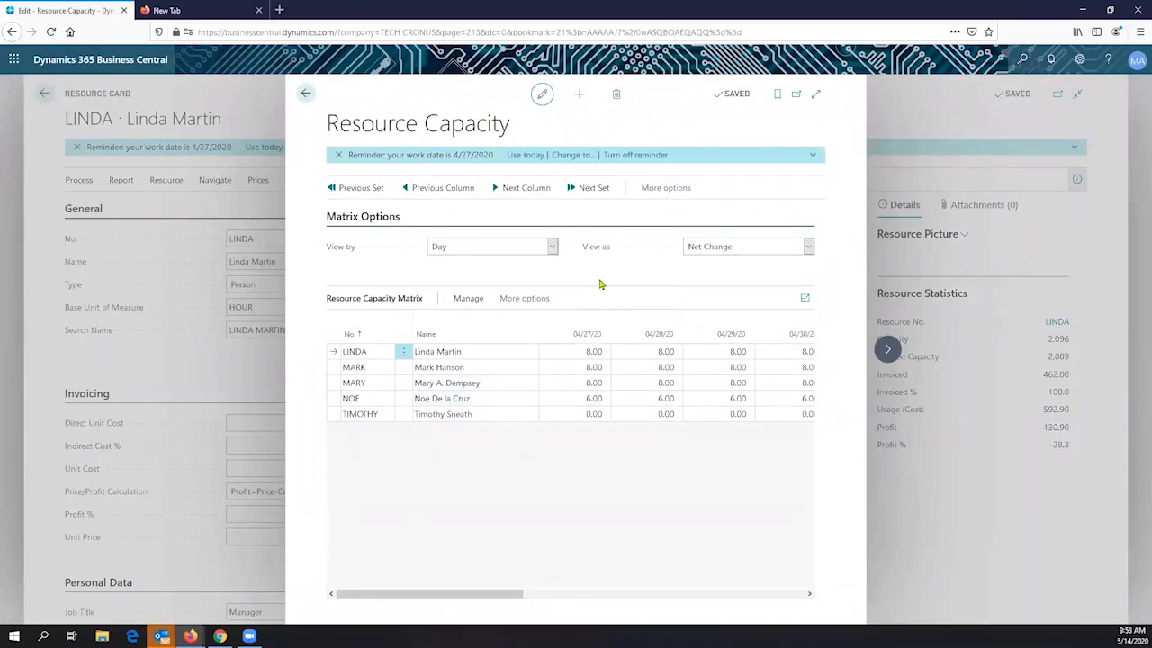
Step: Examine the daily capacity hours of the first two resources in the matrix, starting from 04/27/20
{"action": "left_click", "coordinate": [490, 355]}
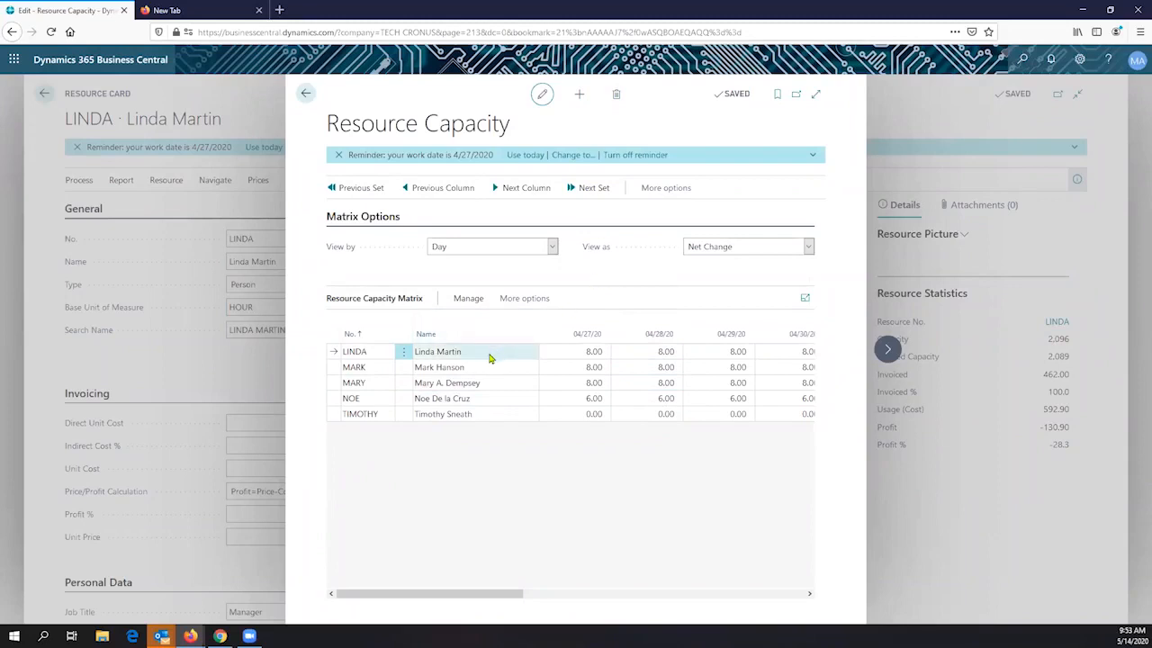
{"action": "left_click", "coordinate": [571, 353]}
{"action": "left_click", "coordinate": [635, 355]}
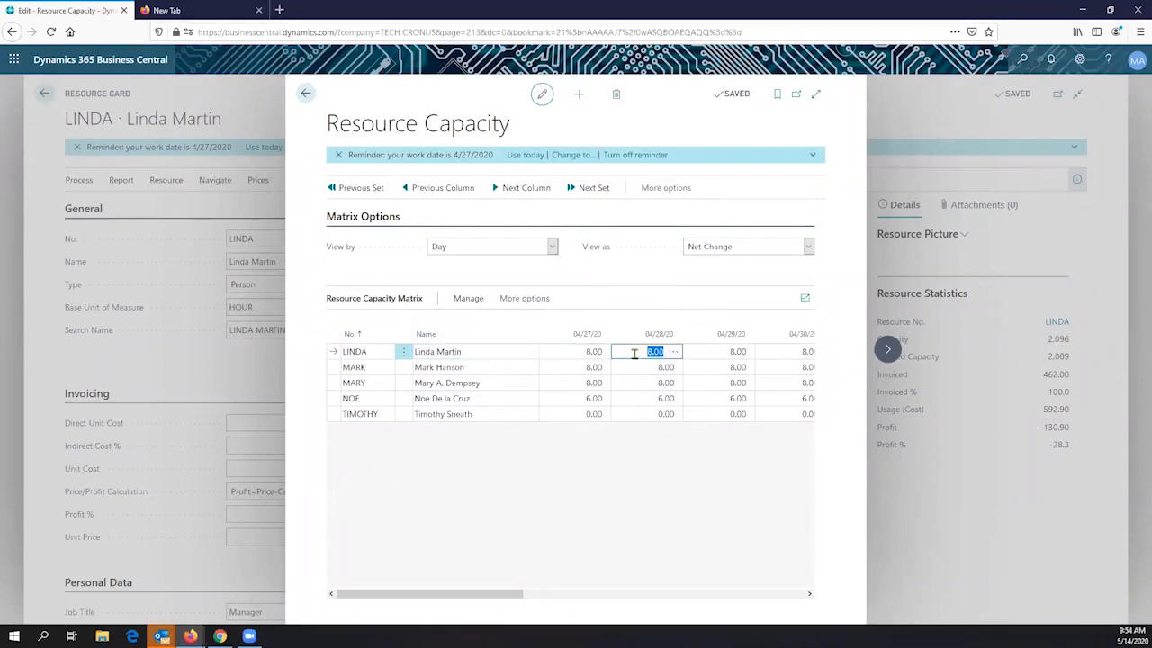
{"action": "left_click", "coordinate": [727, 353]}
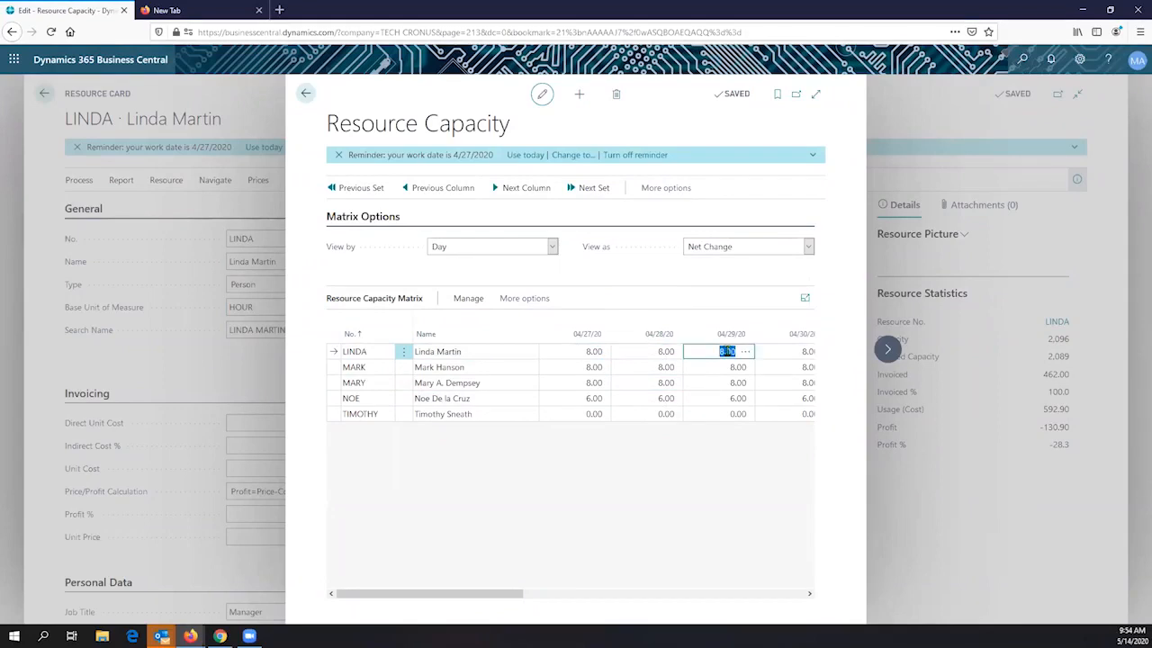
{"action": "left_click", "coordinate": [580, 353]}
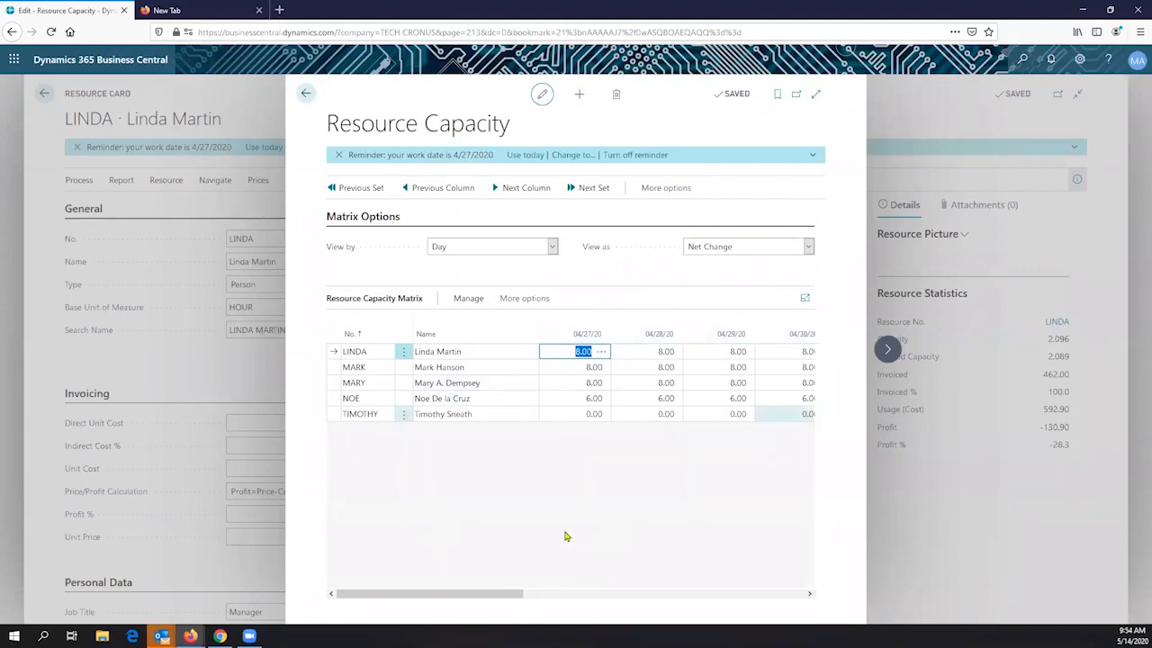
{"action": "mouse_move", "coordinate": [474, 600]}
{"action": "left_mouse_down"}
{"action": "mouse_move", "coordinate": [537, 589]}
{"action": "mouse_move", "coordinate": [470, 593]}
{"action": "left_mouse_up"}
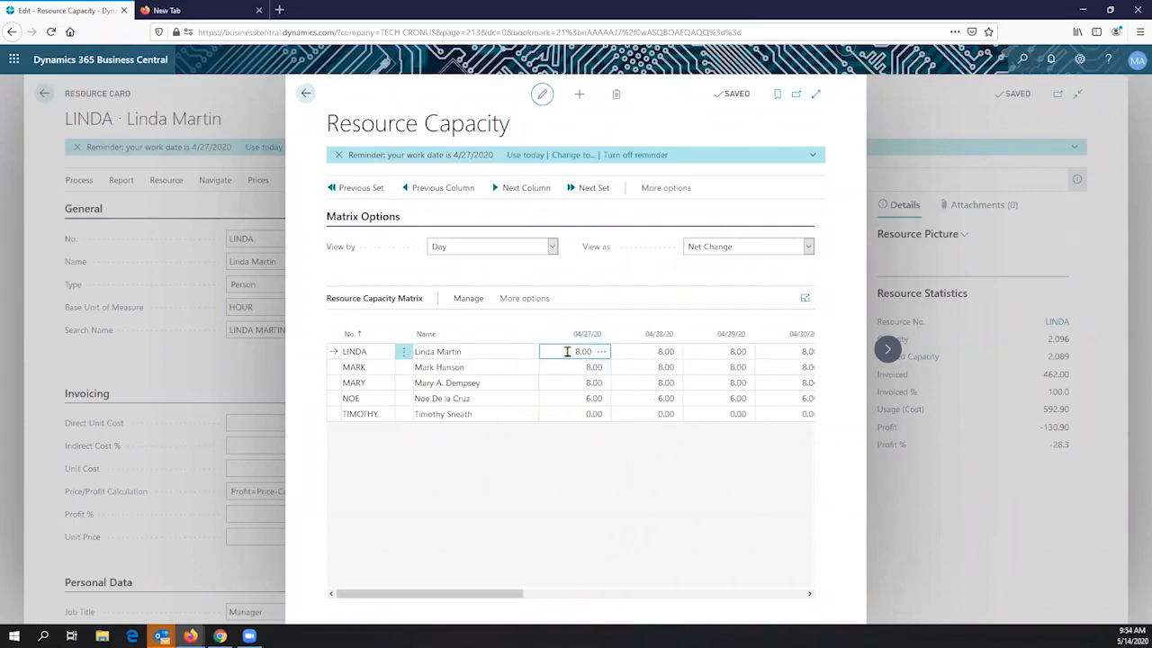
{"action": "double_click", "coordinate": [576, 352]}
{"action": "left_click", "coordinate": [583, 369]}
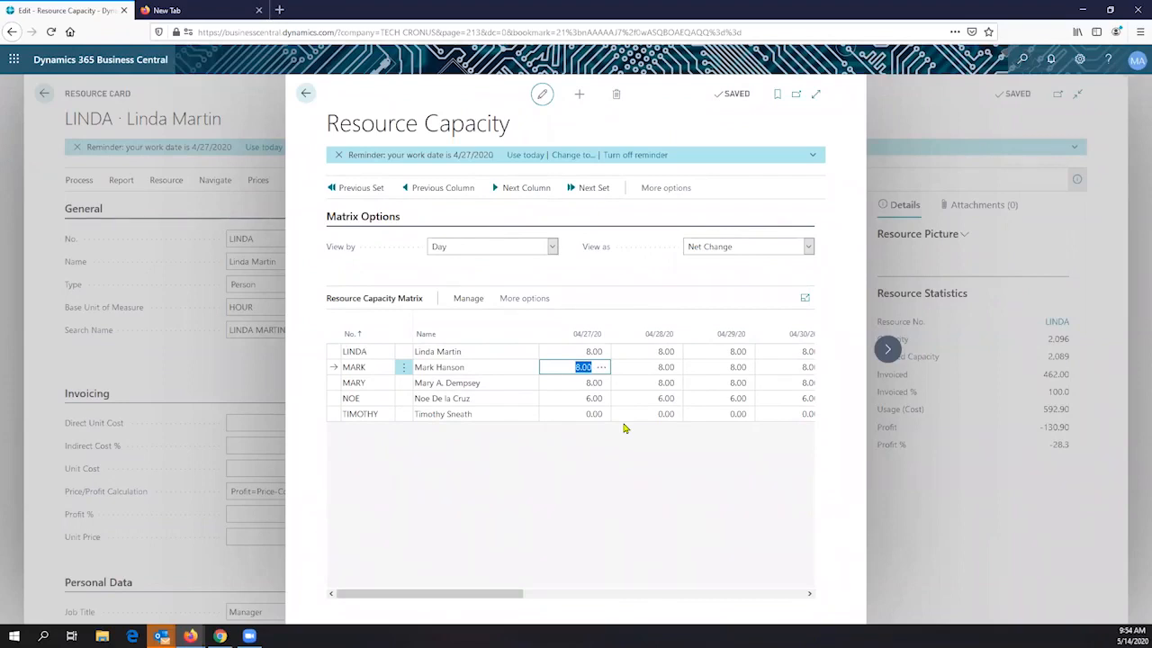
Step: Return to the resource card, open Resource Availability and review the daily capacity and availability around 4/27/2020
{"action": "left_click", "coordinate": [628, 277]}
{"action": "left_click", "coordinate": [307, 93]}
{"action": "left_click", "coordinate": [300, 182]}
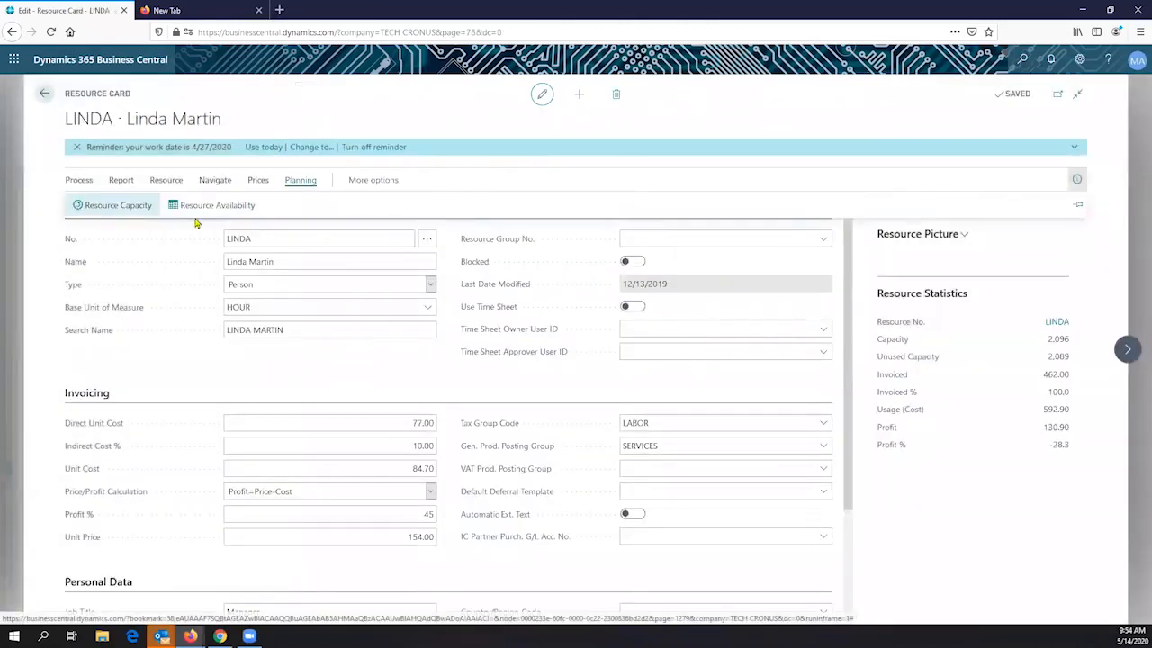
{"action": "left_click", "coordinate": [209, 207]}
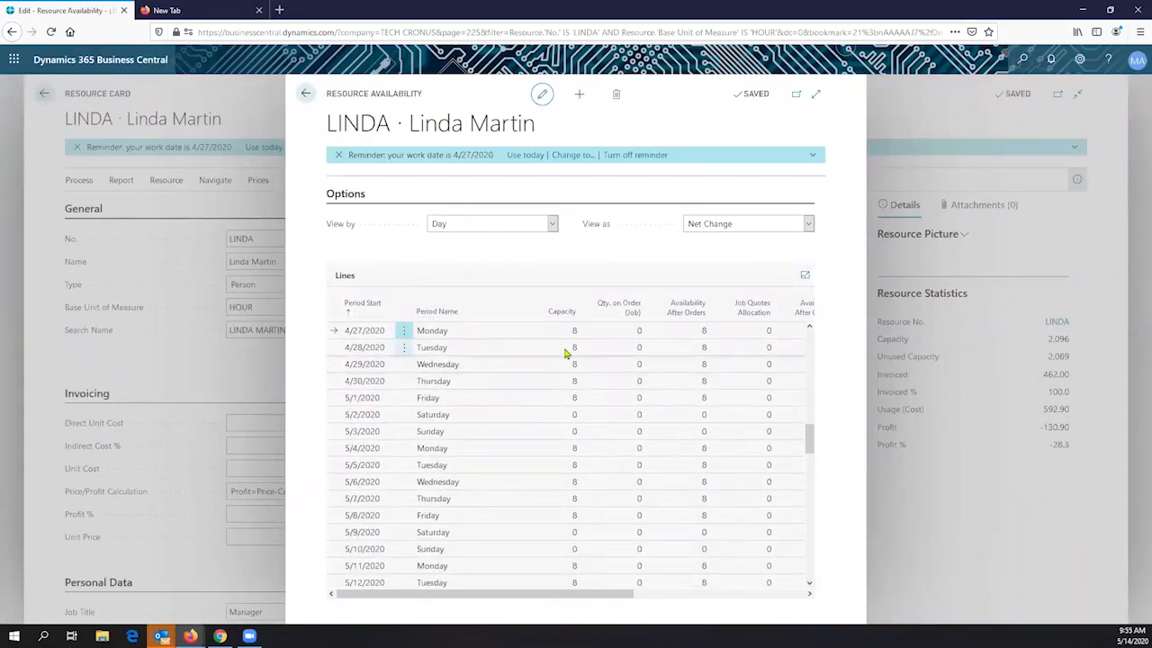
{"action": "scroll", "coordinate": [556, 401], "scroll_direction": "down", "scroll_amount": 3}
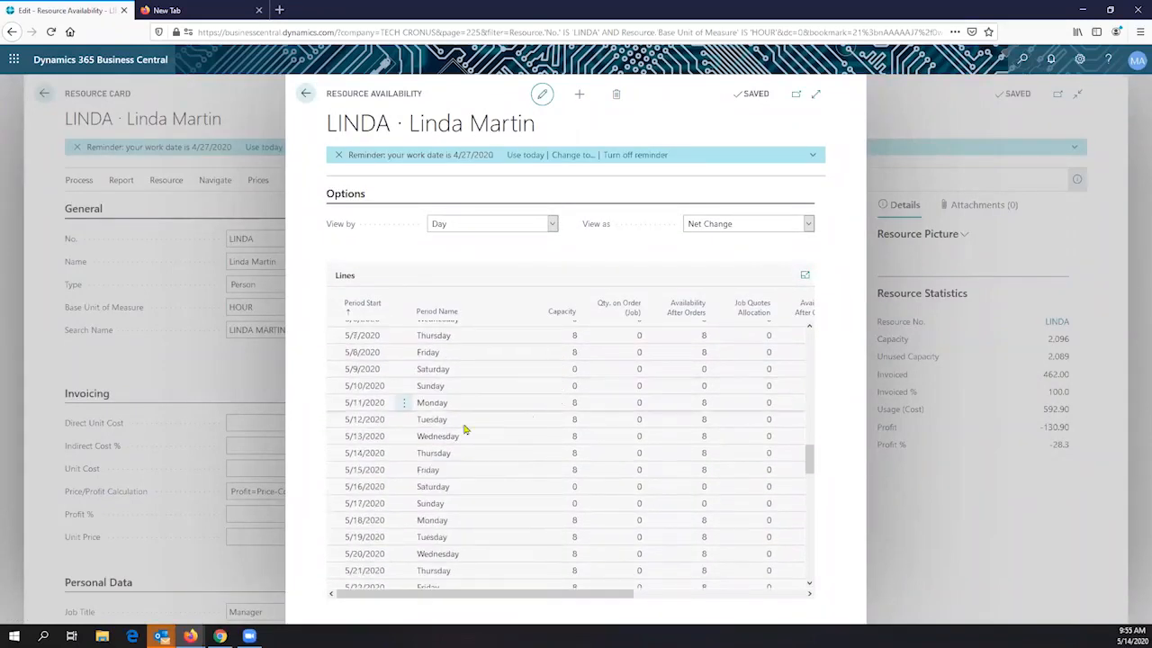
{"action": "scroll", "coordinate": [373, 427], "scroll_direction": "up", "scroll_amount": 1}
{"action": "scroll", "coordinate": [378, 425], "scroll_direction": "up", "scroll_amount": 3}
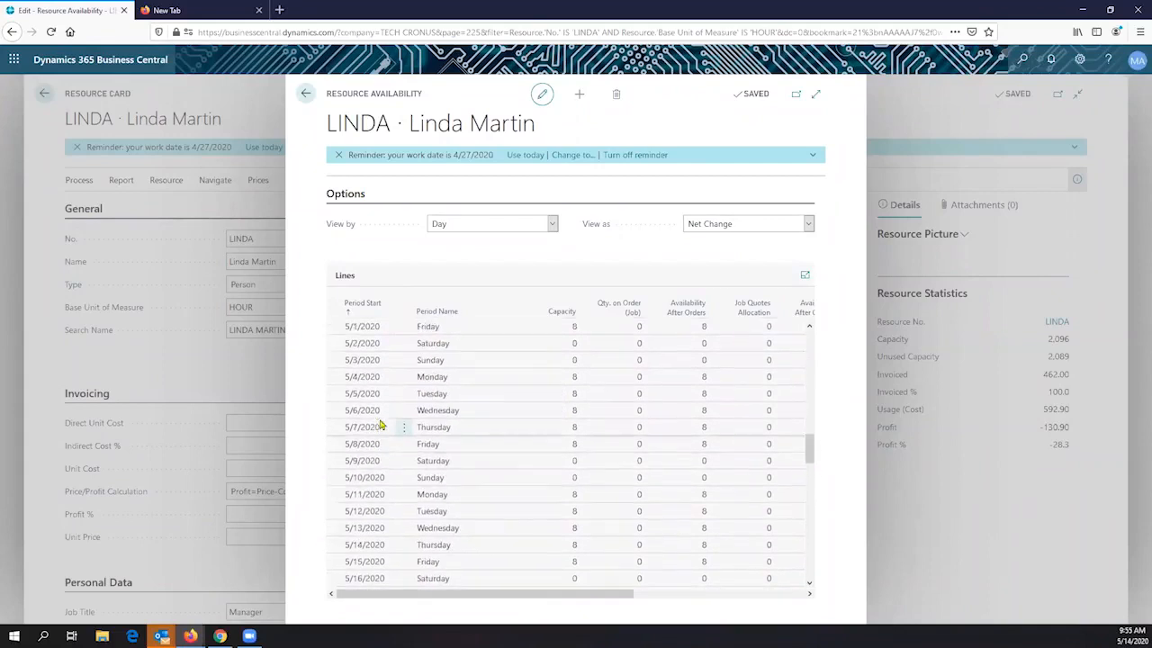
{"action": "scroll", "coordinate": [385, 423], "scroll_direction": "up", "scroll_amount": 3}
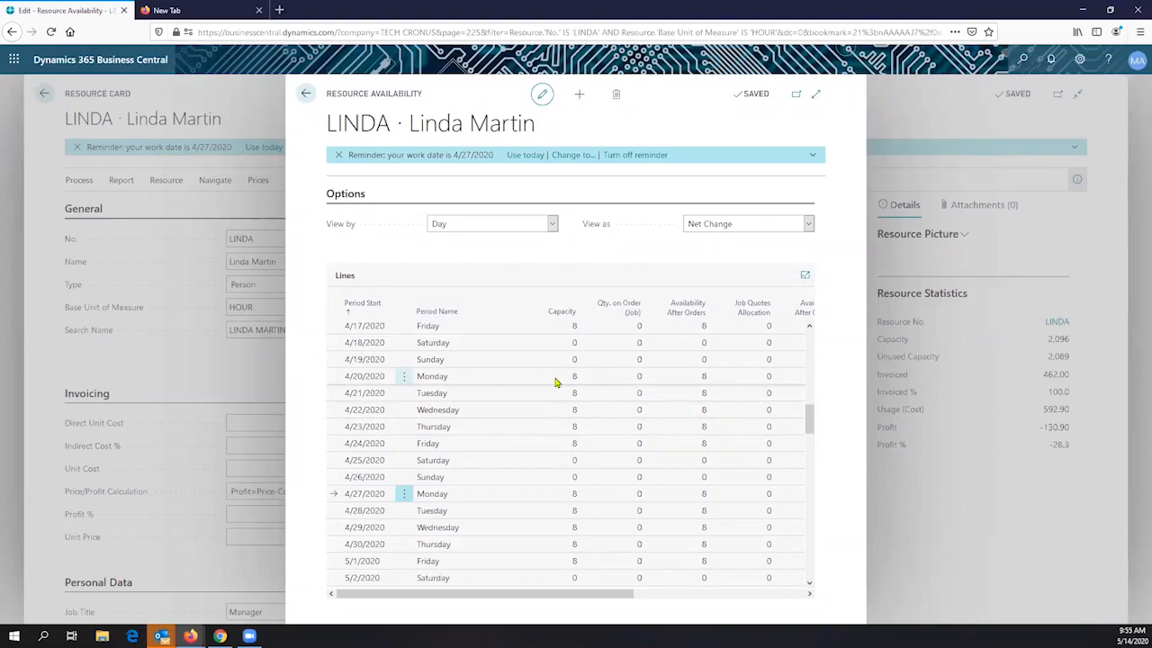
{"action": "scroll", "coordinate": [558, 360], "scroll_direction": "up", "scroll_amount": 1}
Step: Set the resource availability to be viewed by Month and display the 2020 periods
{"action": "left_click", "coordinate": [549, 224]}
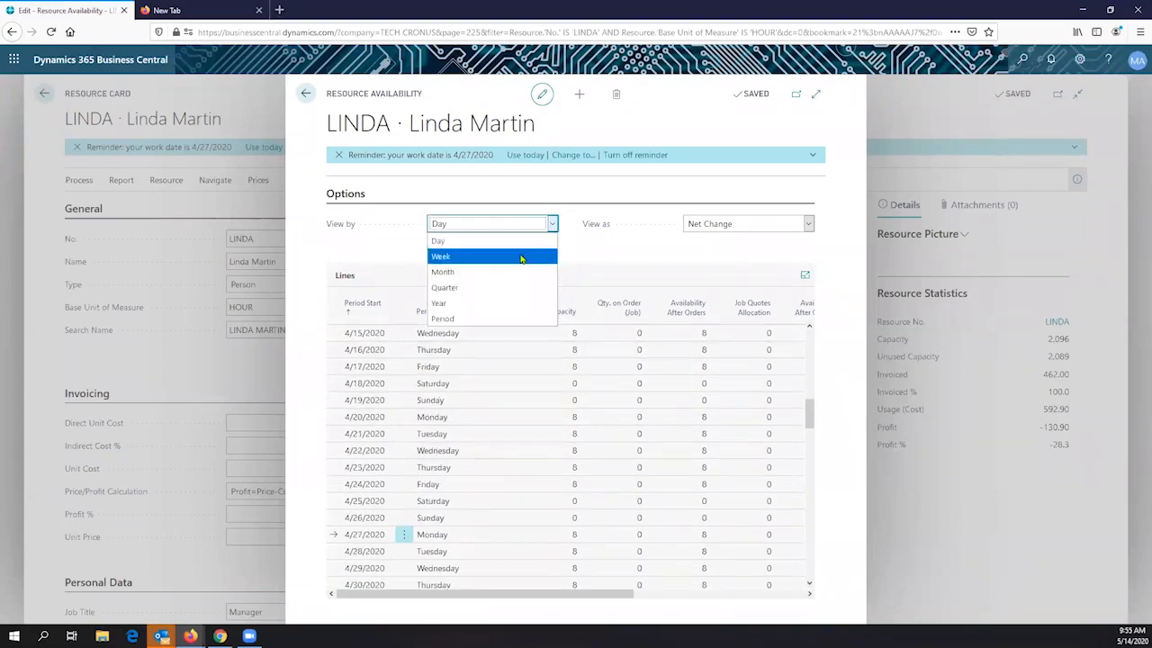
{"action": "left_click", "coordinate": [520, 271]}
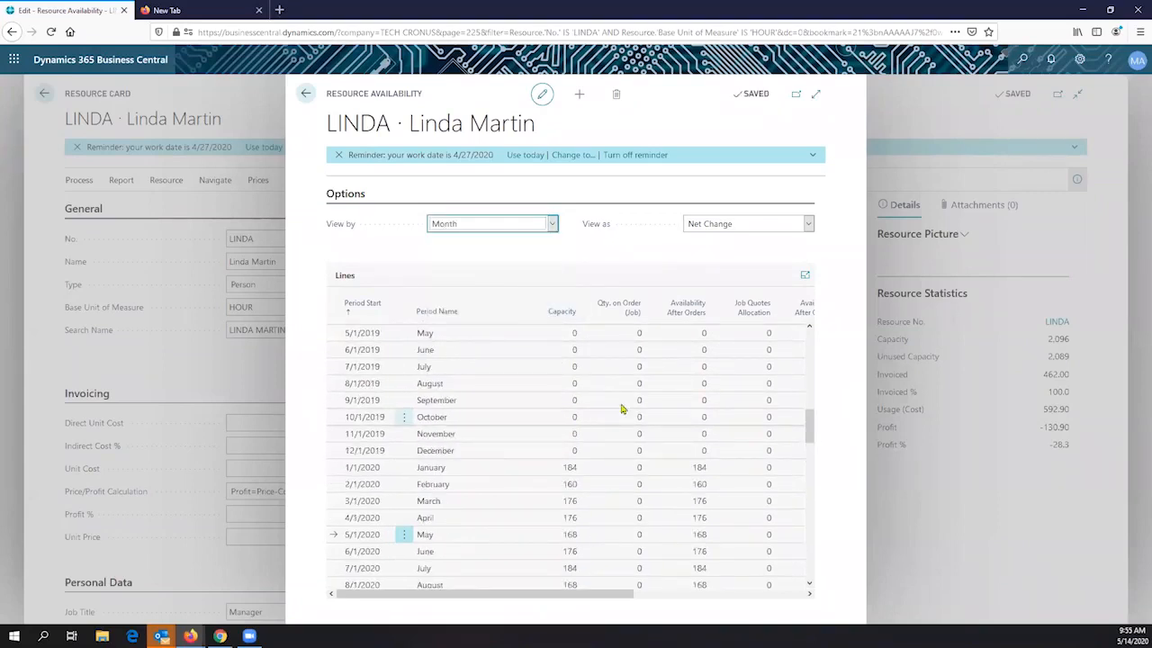
{"action": "scroll", "coordinate": [612, 405], "scroll_direction": "down", "scroll_amount": 3}
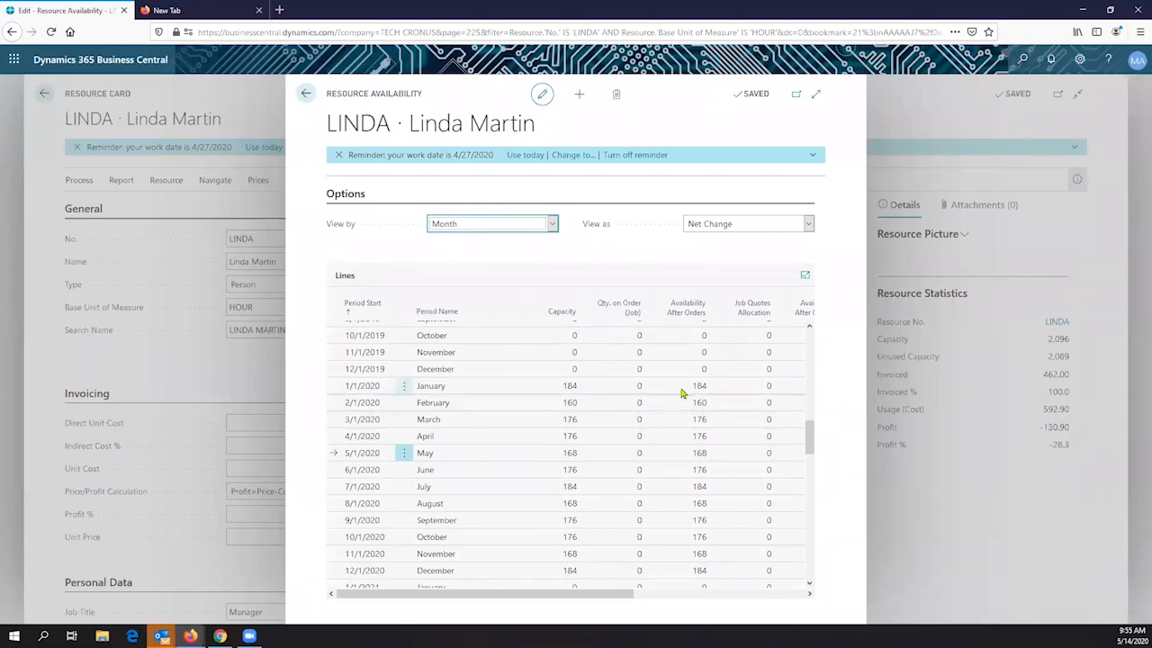
Step: Check the monthly availability after orders from March through August 2020, and set the view back to Day
{"action": "left_click", "coordinate": [465, 412]}
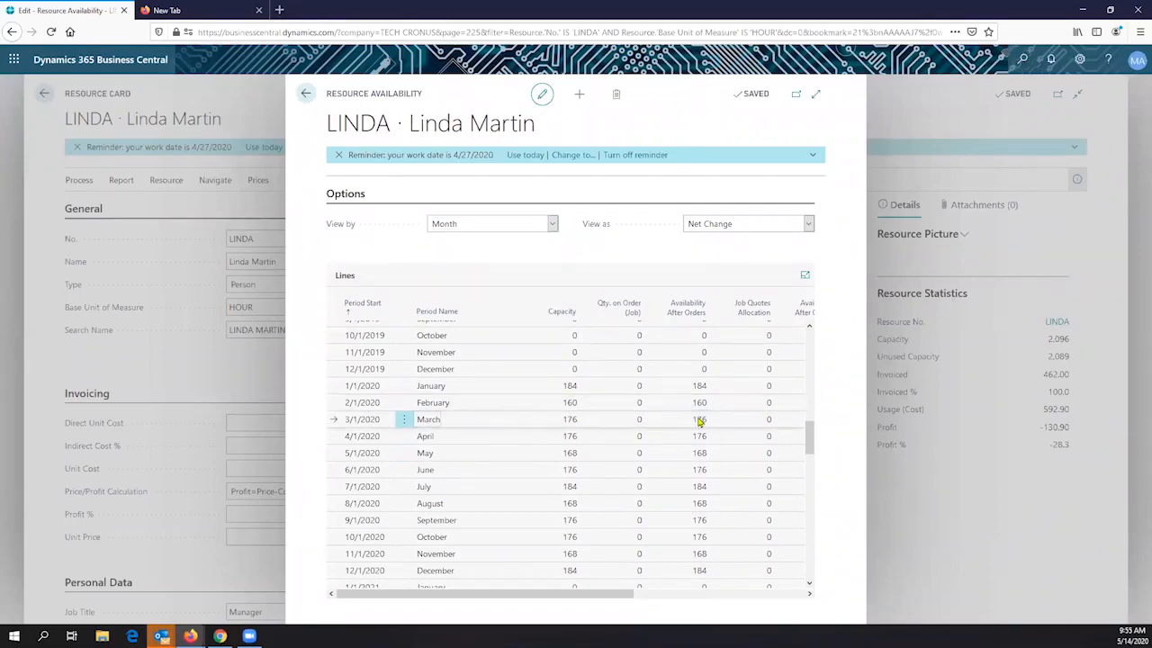
{"action": "left_click", "coordinate": [702, 421]}
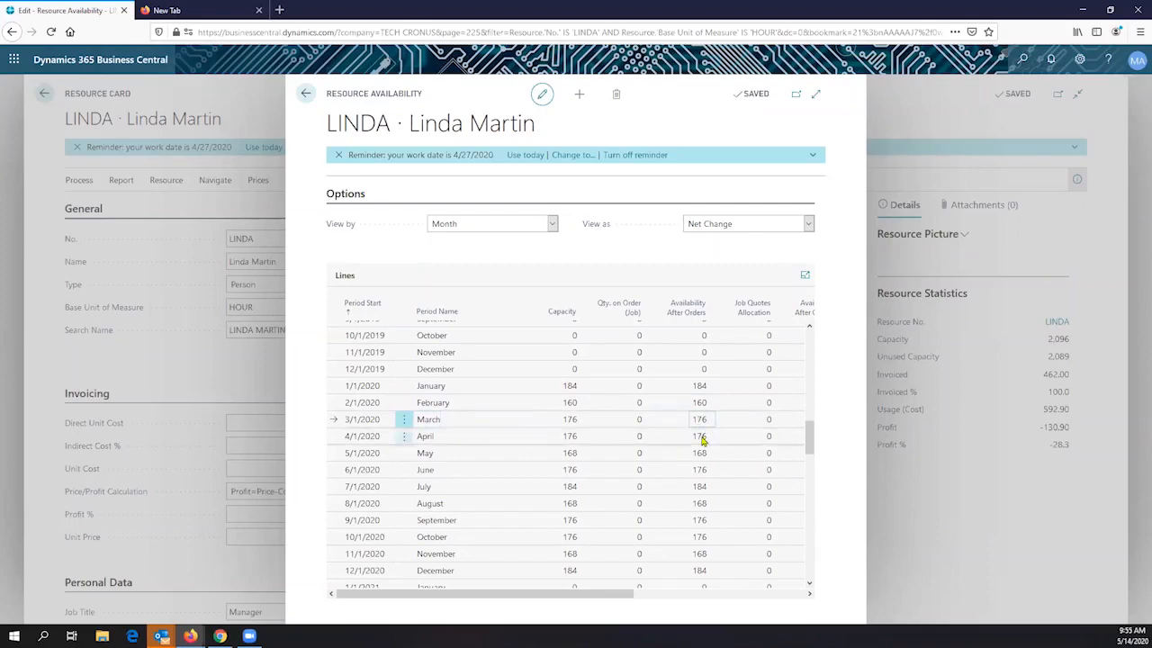
{"action": "left_click", "coordinate": [702, 437]}
{"action": "left_click", "coordinate": [706, 459]}
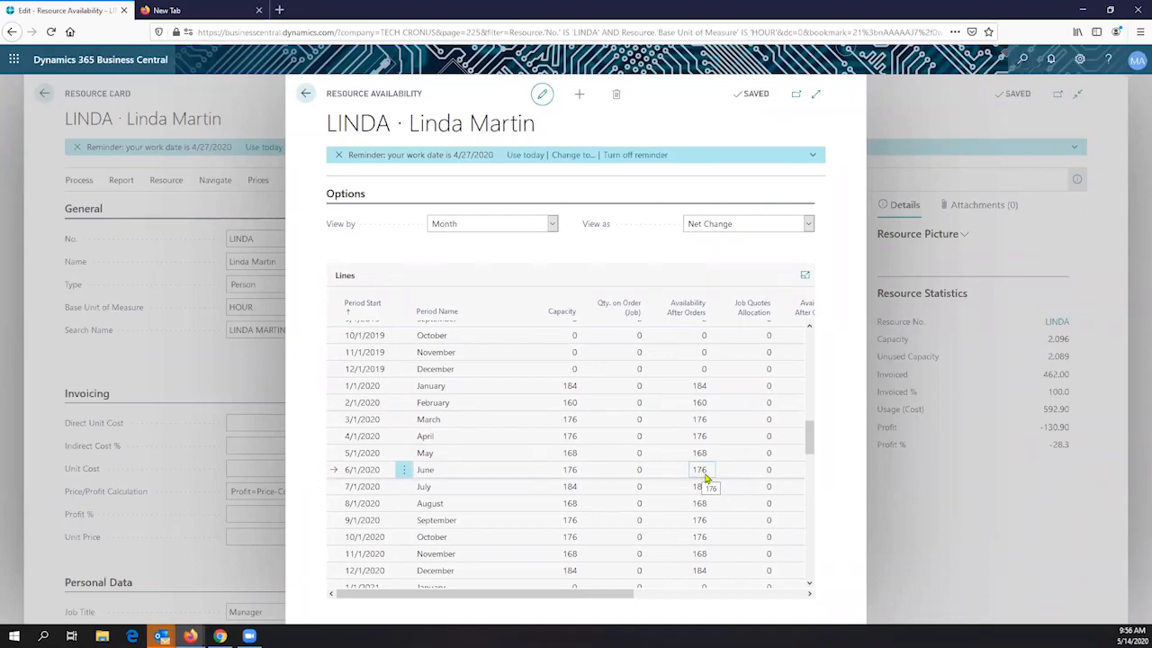
{"action": "left_click", "coordinate": [699, 485]}
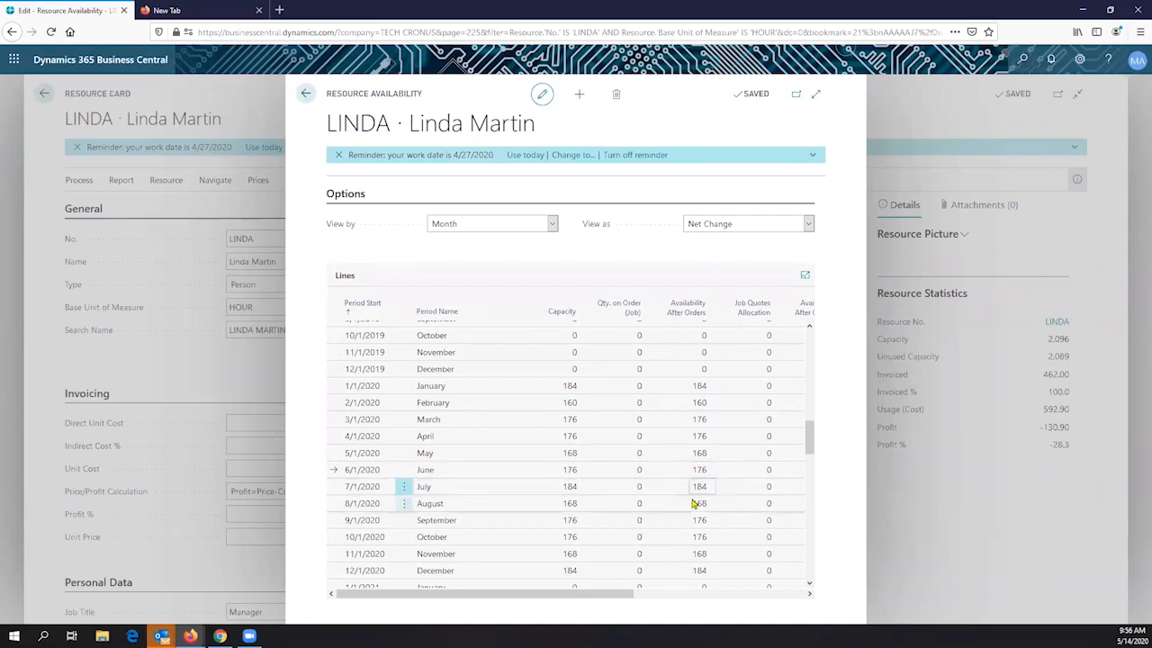
{"action": "left_click", "coordinate": [700, 503]}
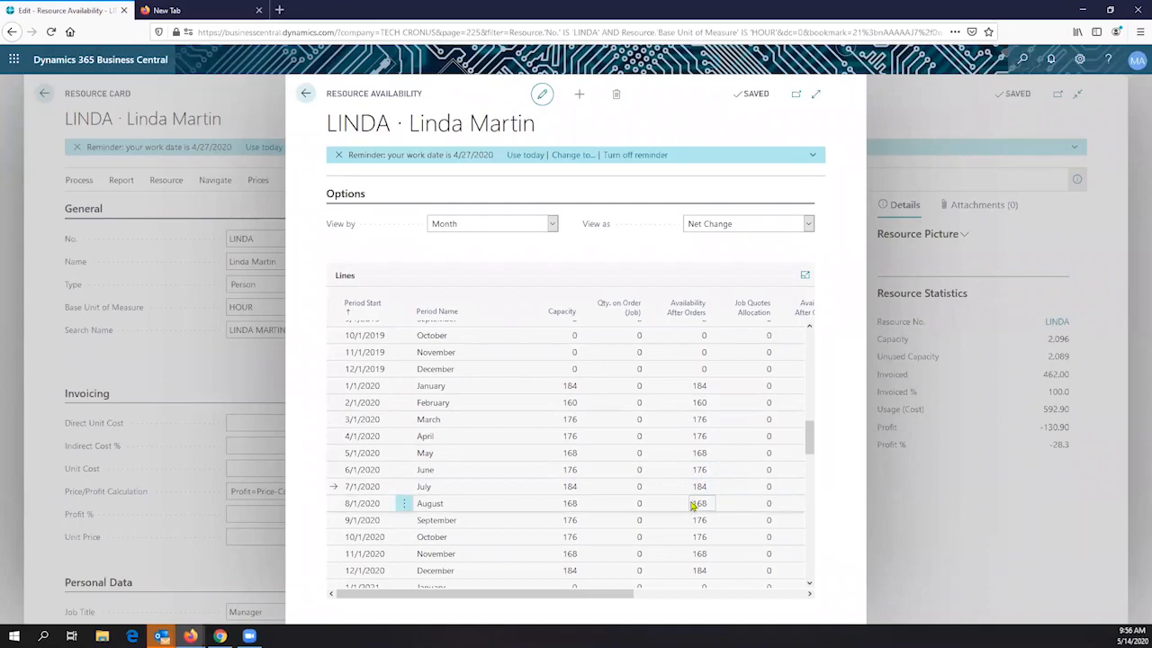
{"action": "left_click", "coordinate": [547, 223]}
{"action": "left_click", "coordinate": [498, 241]}
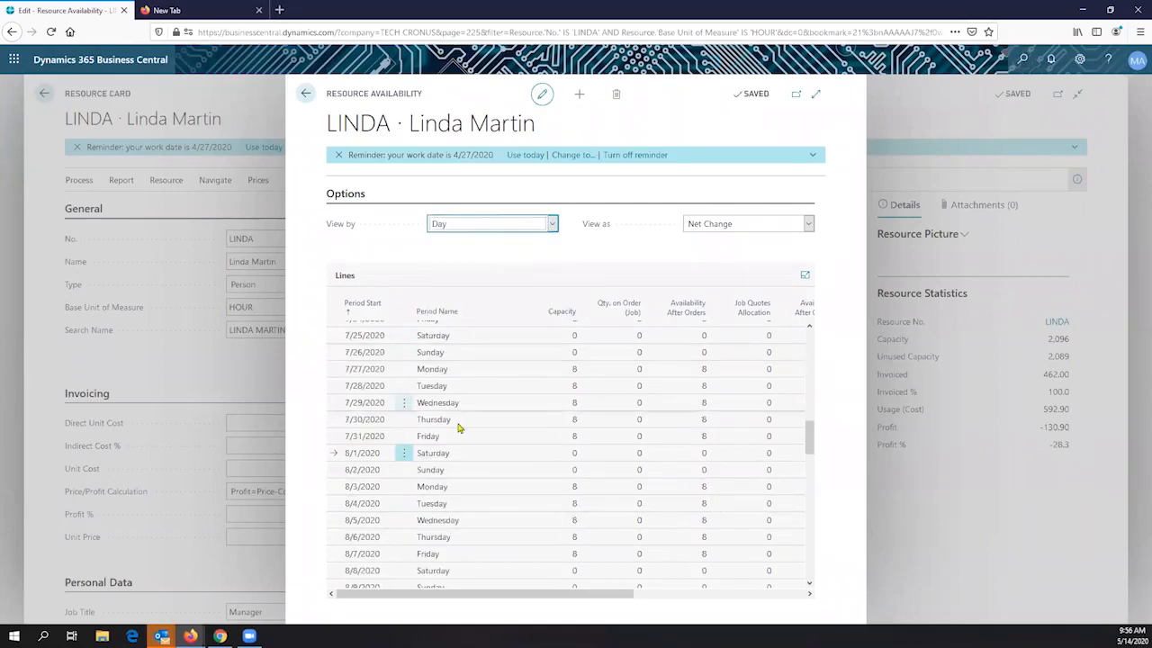
Step: Close the resource availability, resource card, resource list and service order allocations to return to the Dispatch Board
{"action": "left_click", "coordinate": [556, 420]}
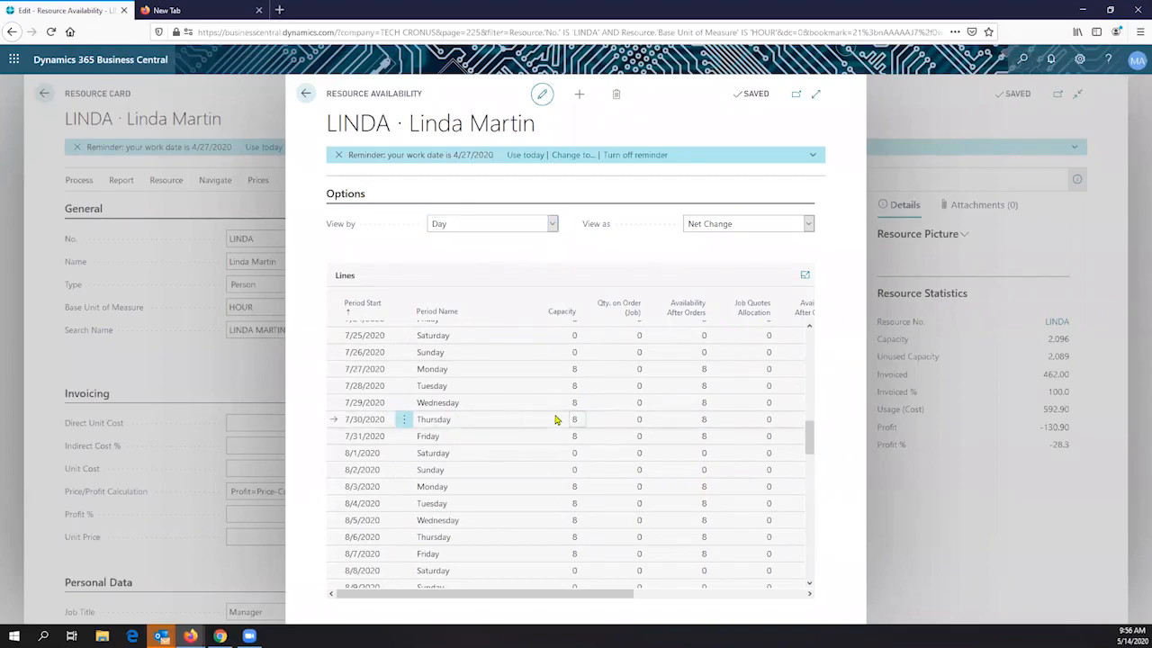
{"action": "left_click", "coordinate": [305, 95]}
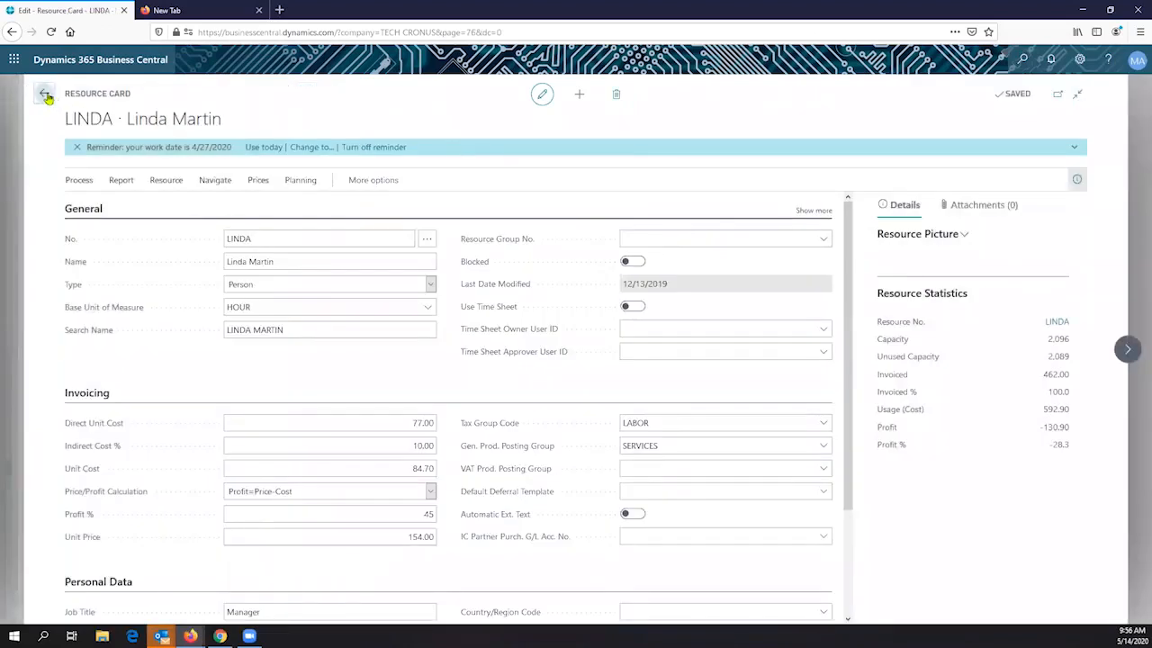
{"action": "left_click", "coordinate": [45, 95]}
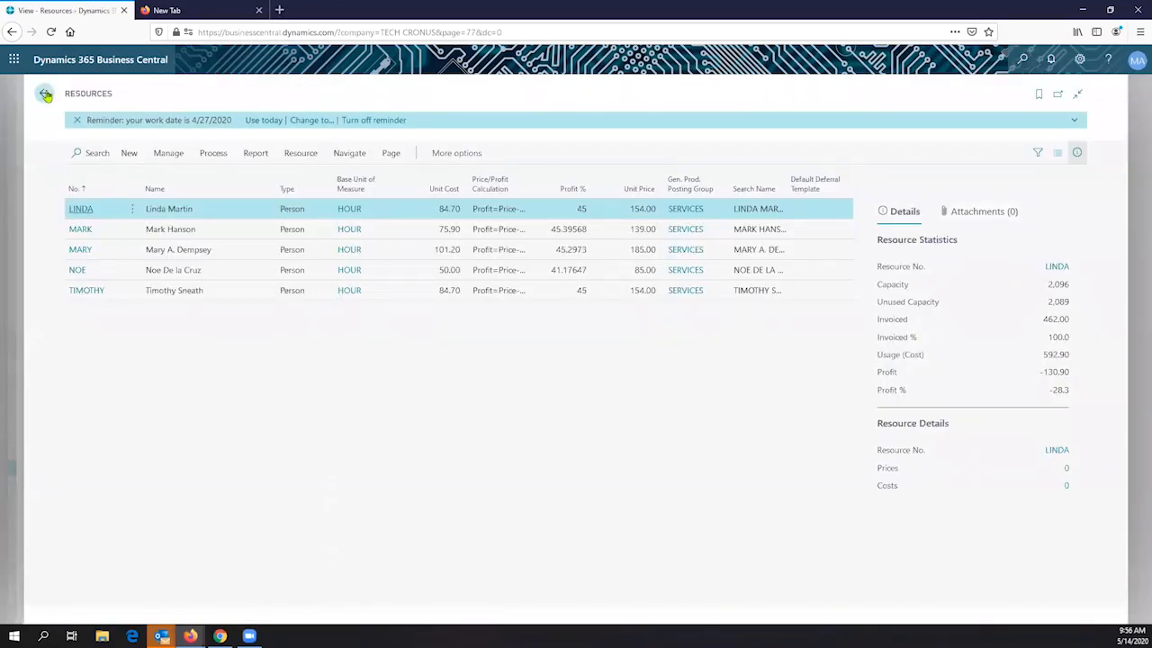
{"action": "left_click", "coordinate": [45, 94]}
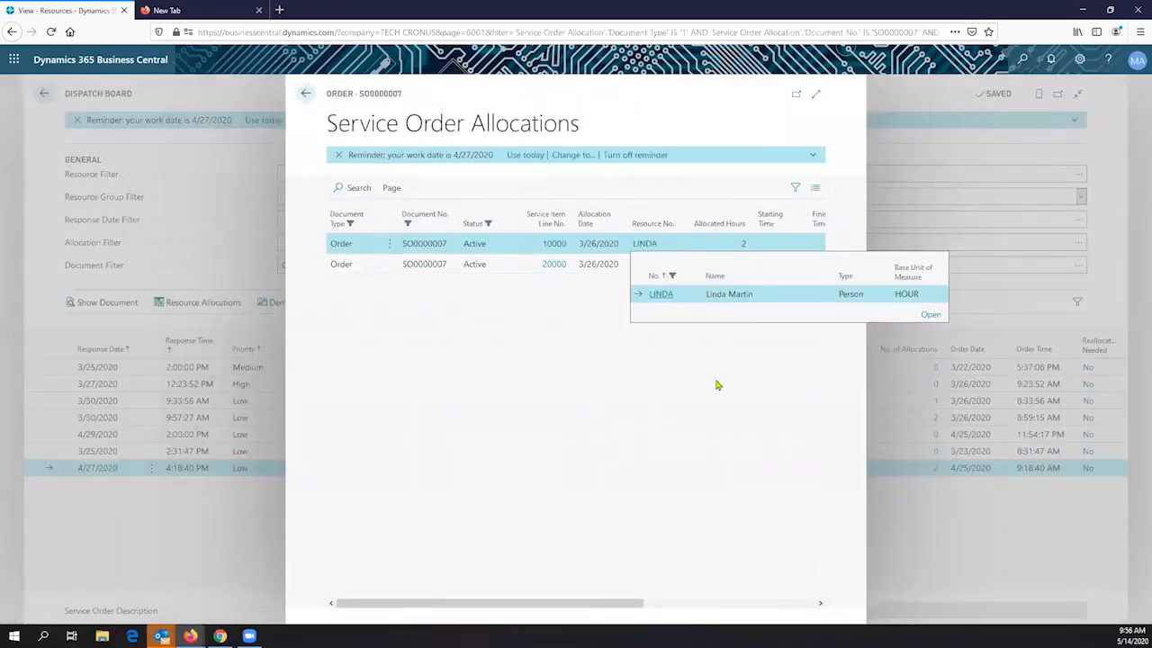
{"action": "left_click", "coordinate": [711, 333]}
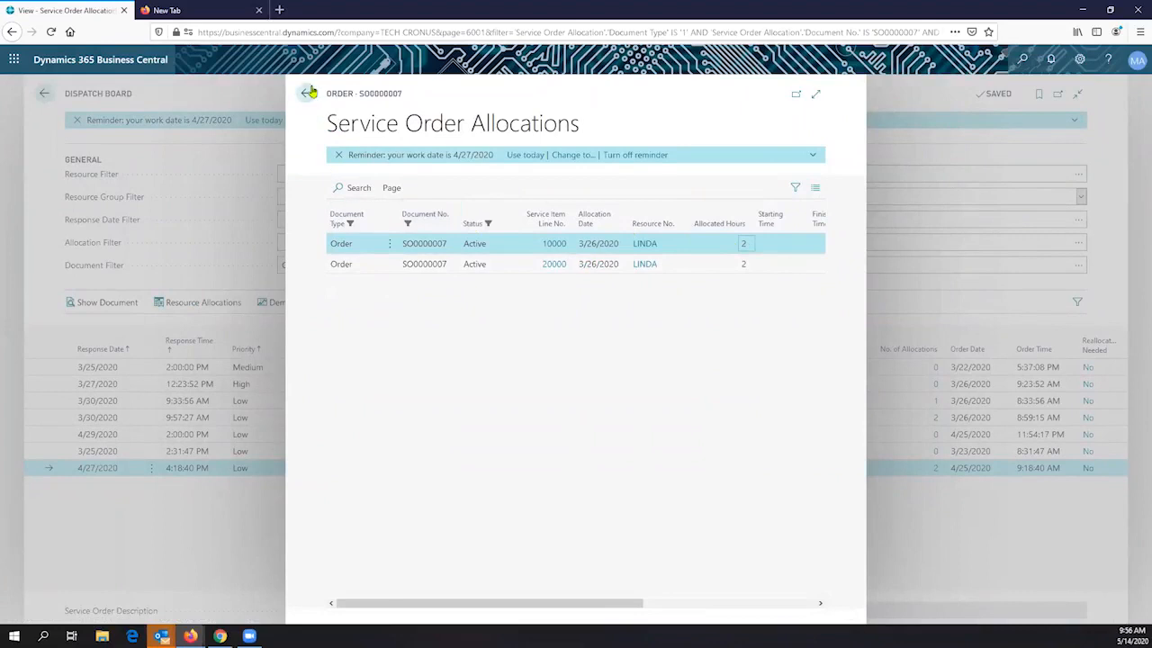
{"action": "left_click", "coordinate": [307, 93]}
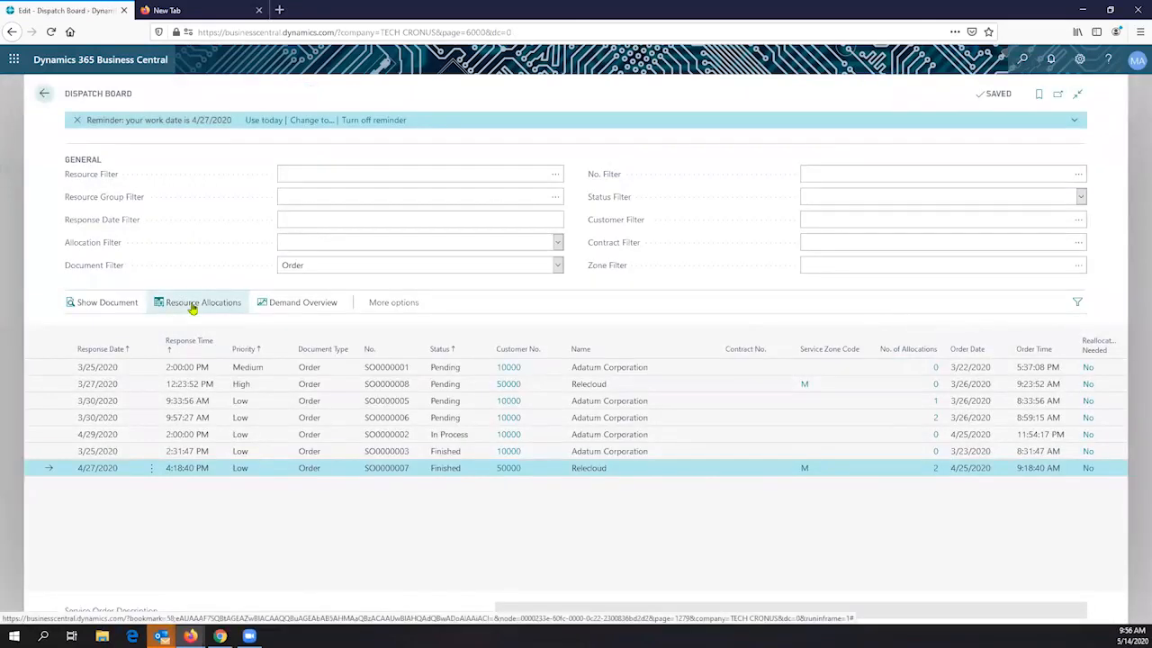
Step: Open the resource allocations of the finished Relecloud service order and set the allocated hours for service item SERV00008 to 8
{"action": "left_click", "coordinate": [191, 306]}
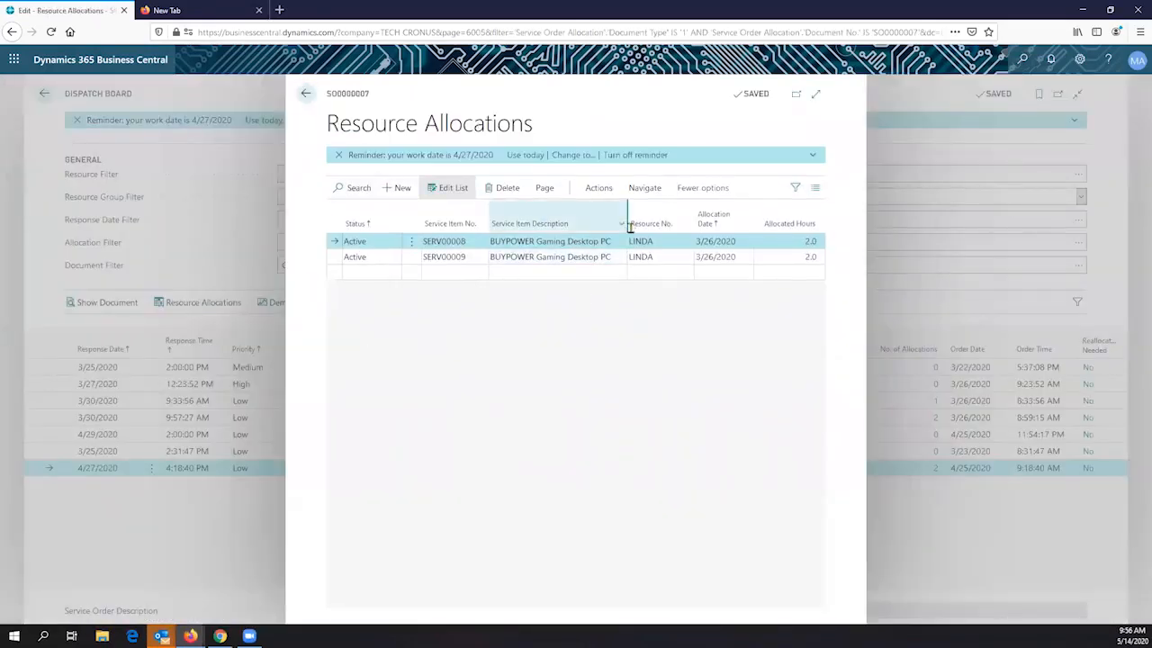
{"action": "left_click", "coordinate": [778, 239]}
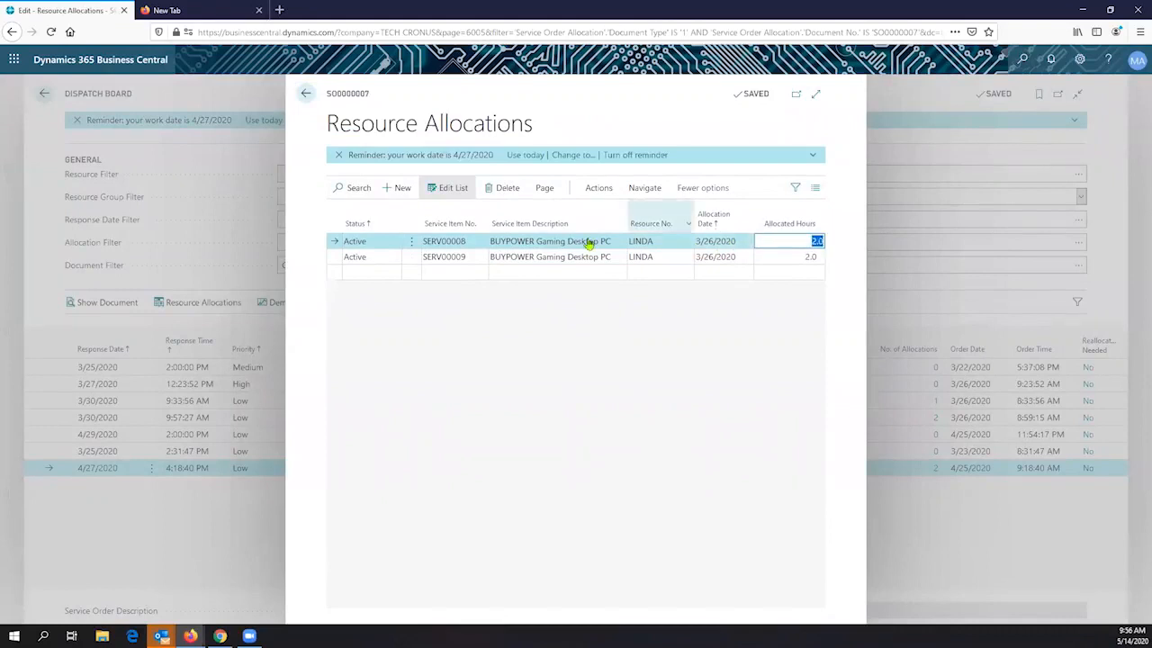
{"action": "left_click", "coordinate": [666, 240]}
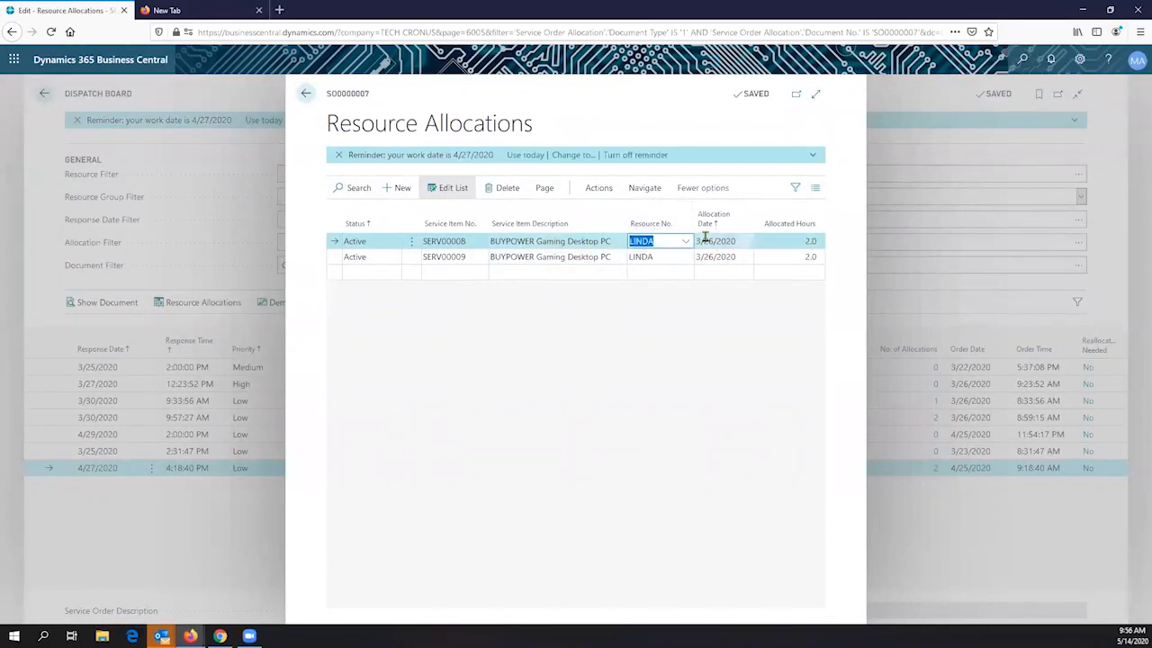
{"action": "left_click", "coordinate": [710, 240]}
{"action": "left_click", "coordinate": [795, 243]}
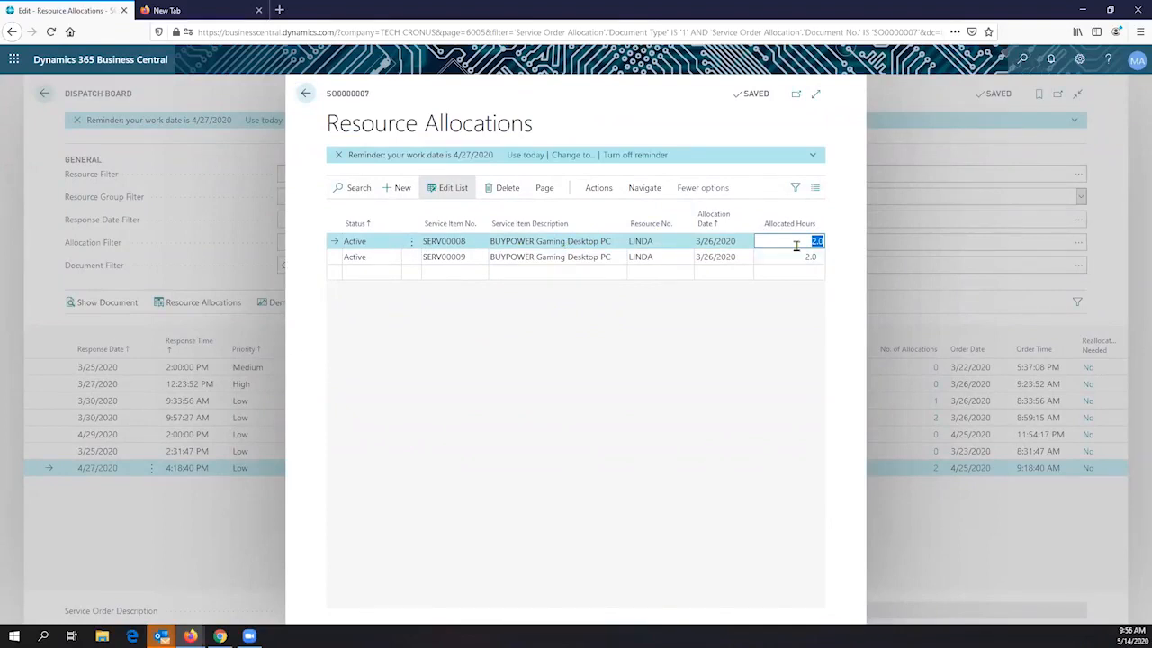
{"action": "type", "text": "3"}
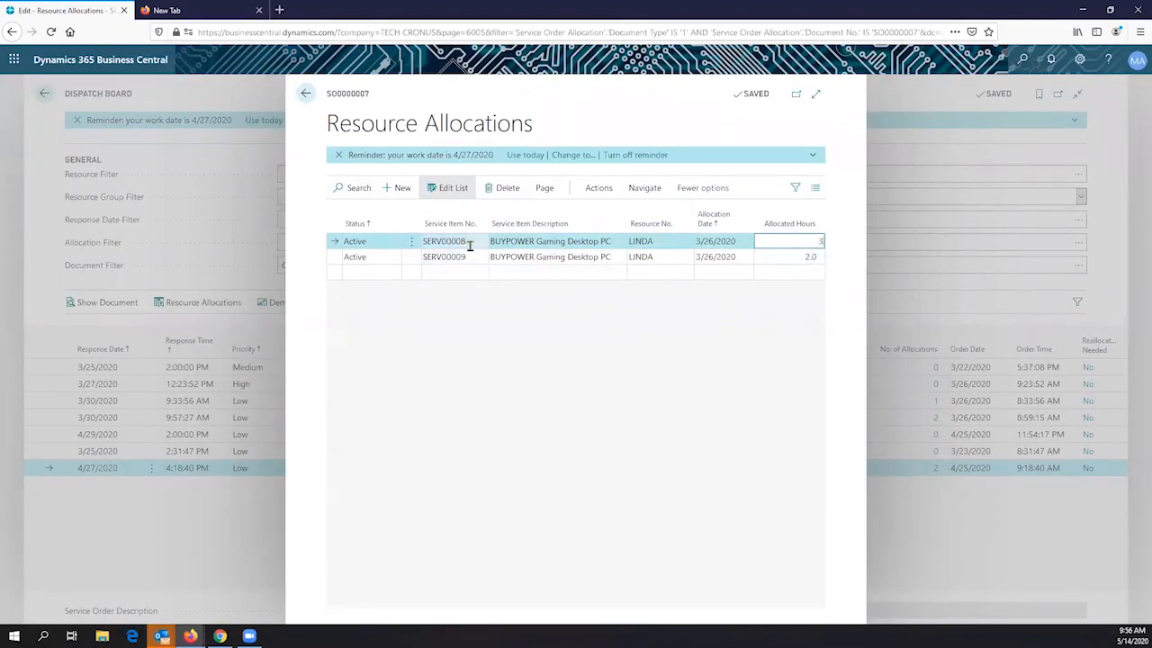
{"action": "left_click", "coordinate": [446, 241]}
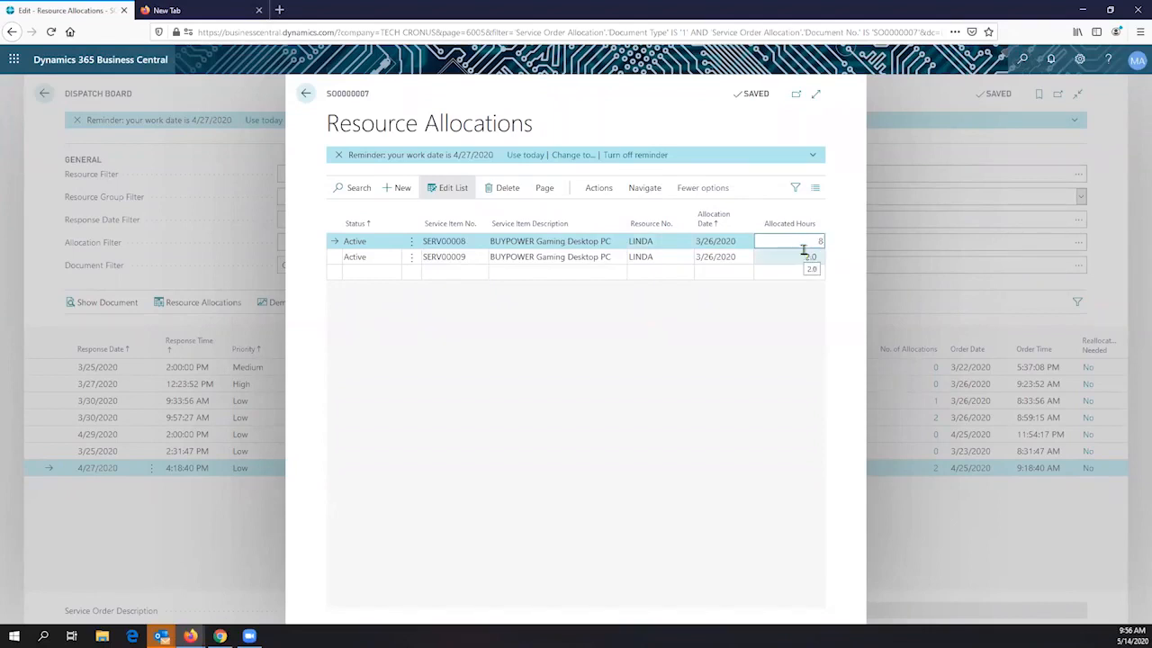
{"action": "key", "text": "Return"}
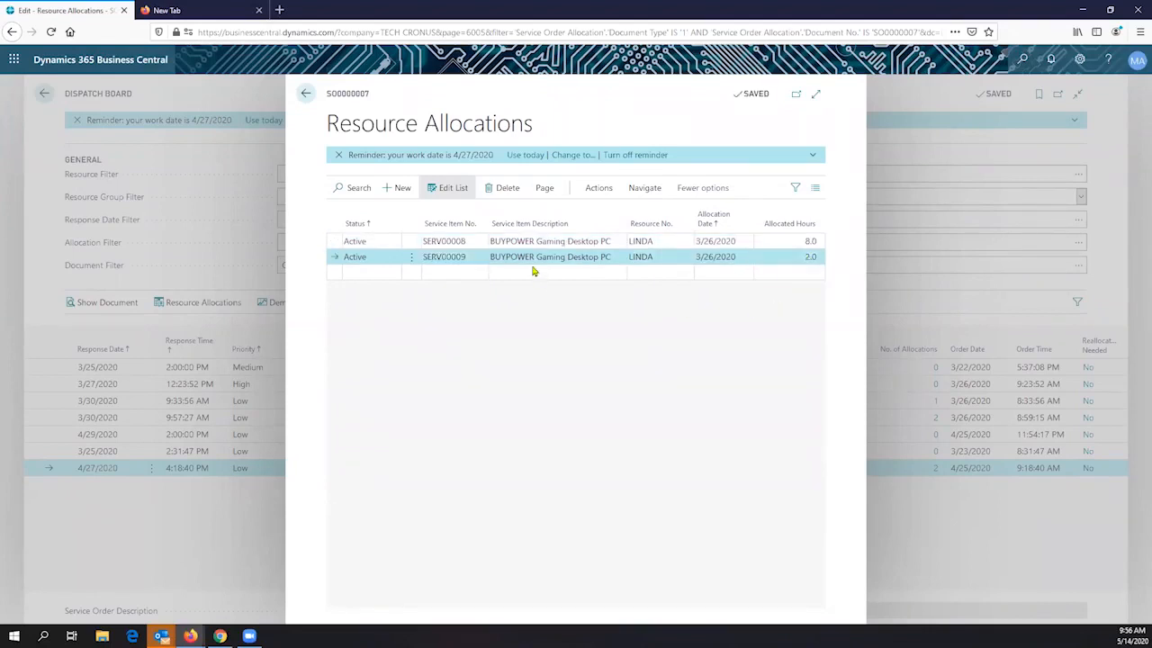
{"action": "left_click", "coordinate": [549, 193]}
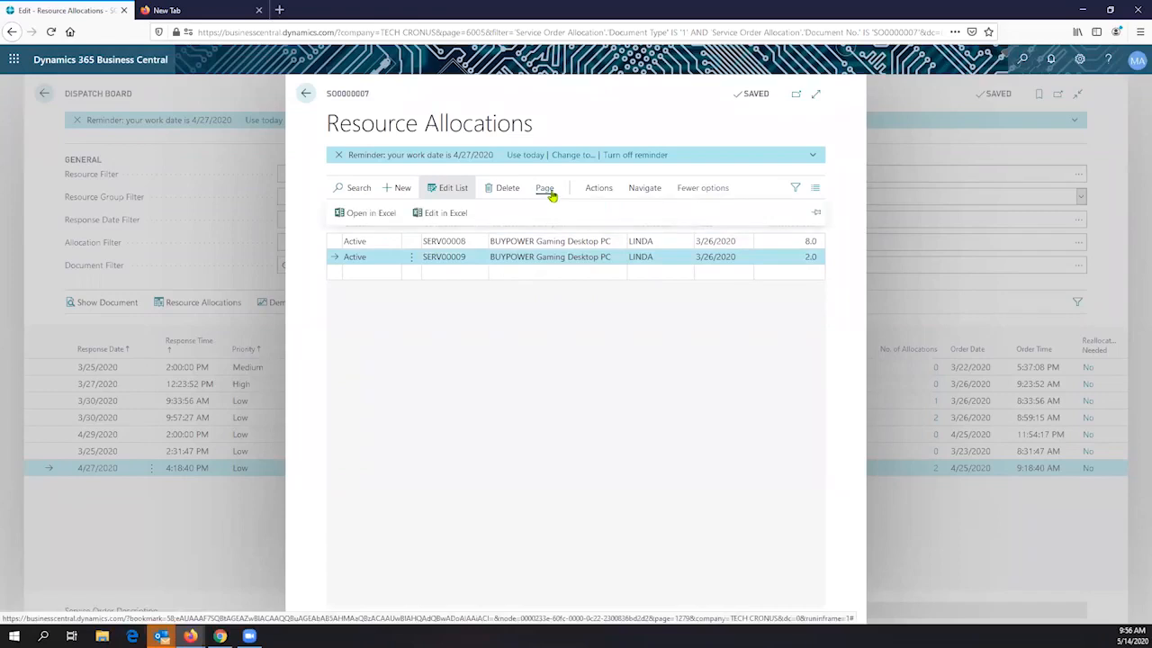
{"action": "left_click", "coordinate": [598, 194]}
{"action": "left_click", "coordinate": [385, 216]}
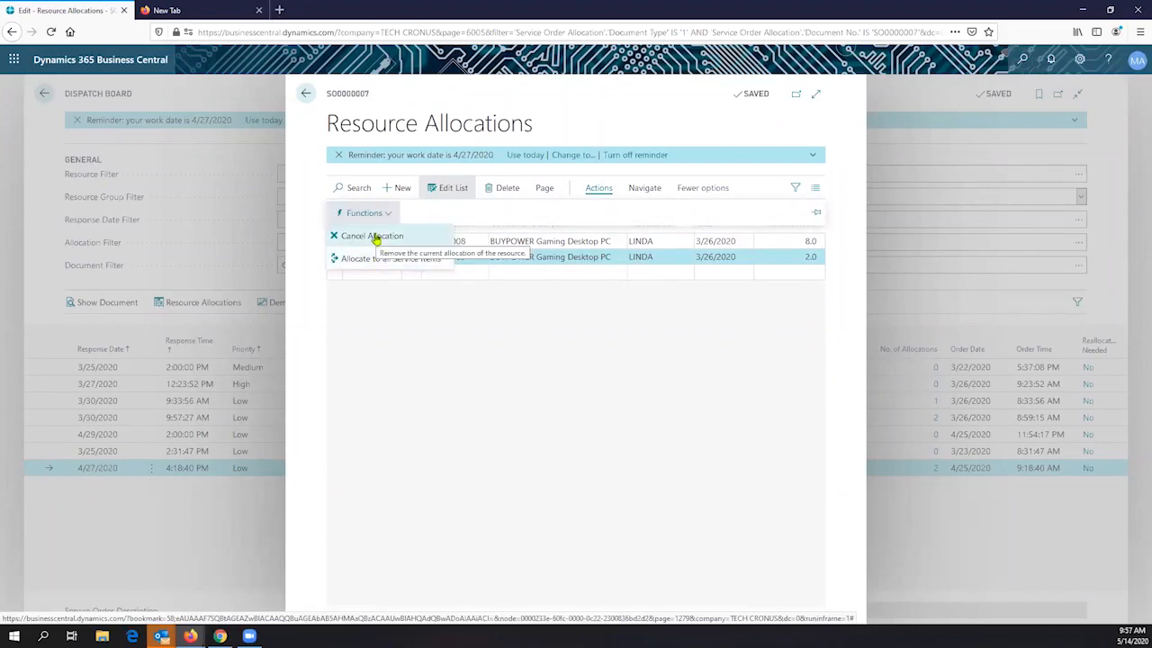
Step: Show the daily resource availability matrix for the SERV00009 allocation line
{"action": "left_click", "coordinate": [637, 196]}
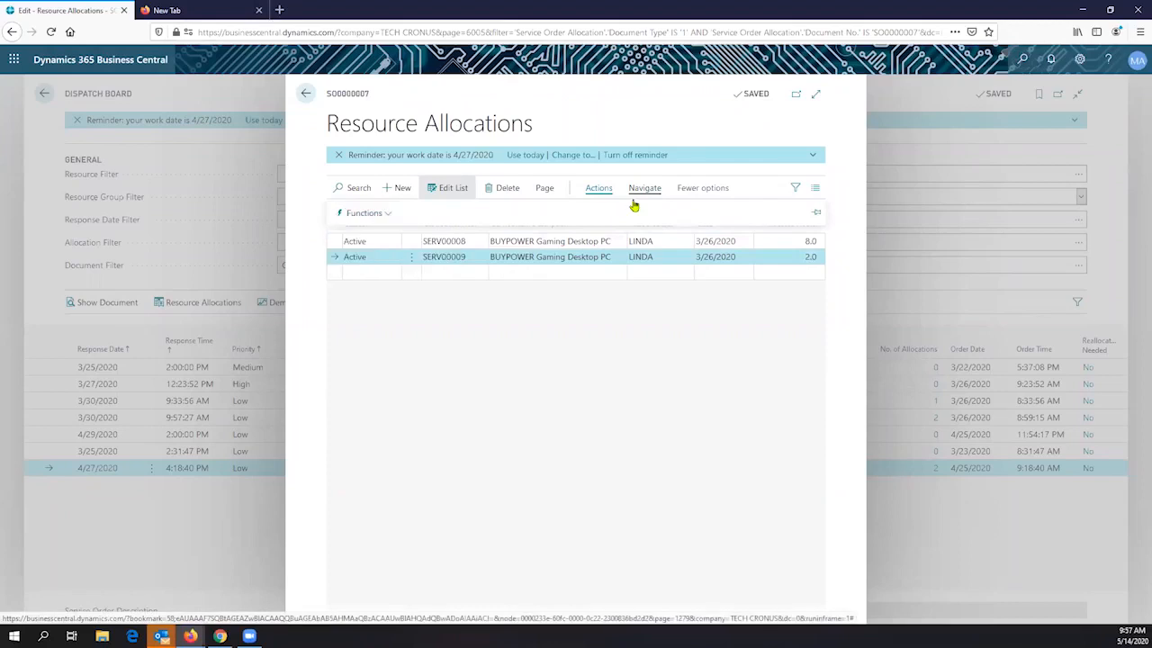
{"action": "left_click", "coordinate": [378, 216]}
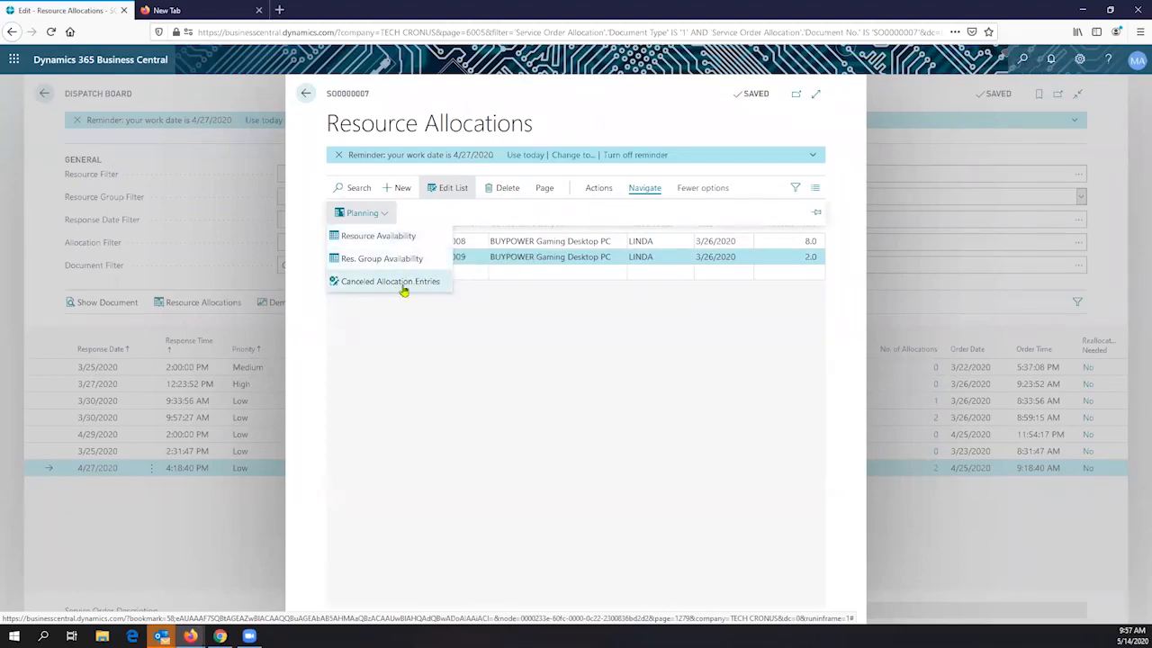
{"action": "left_click", "coordinate": [412, 235]}
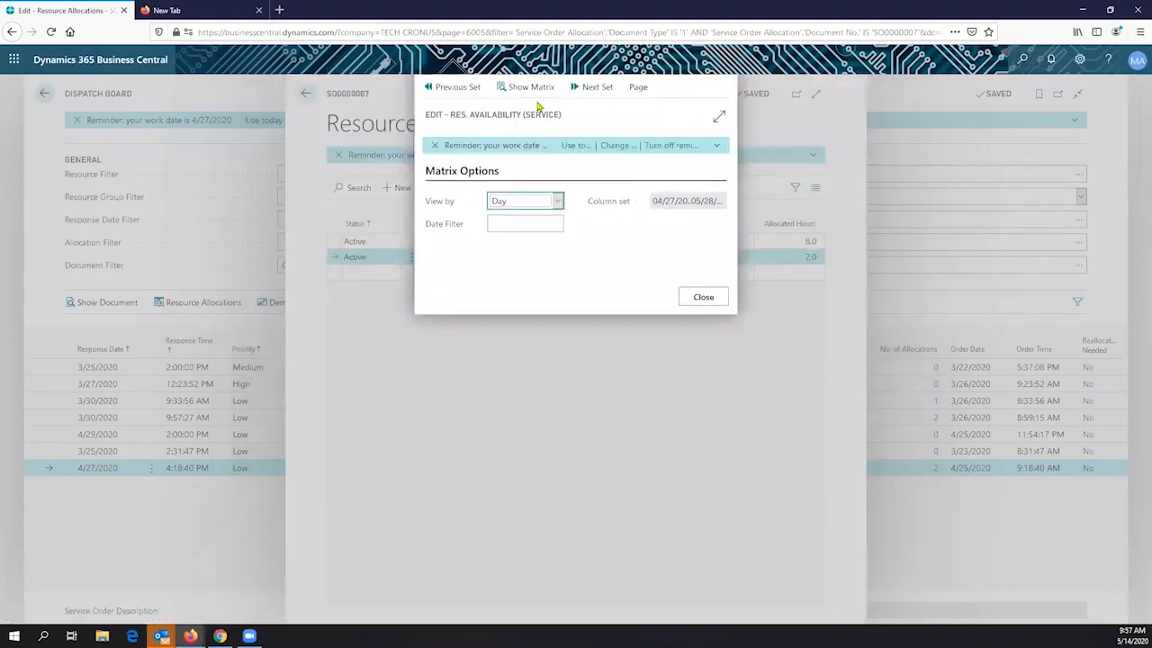
{"action": "left_click", "coordinate": [529, 96]}
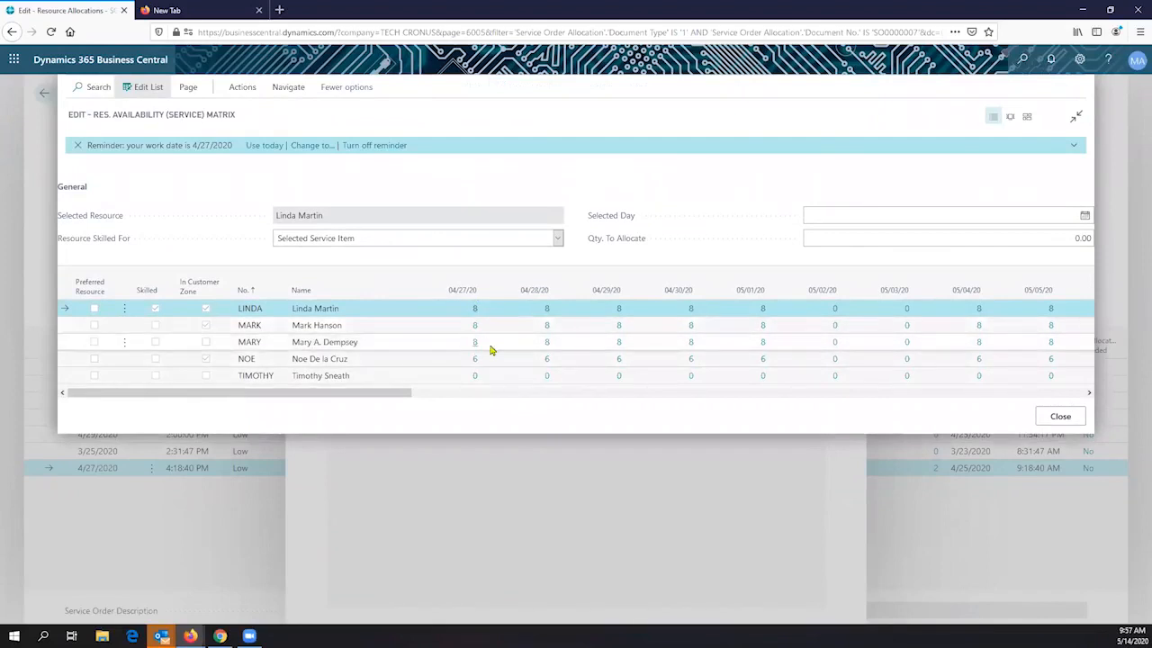
Step: Try to allocate the selected resource to the service order from the availability matrix
{"action": "left_click", "coordinate": [242, 86]}
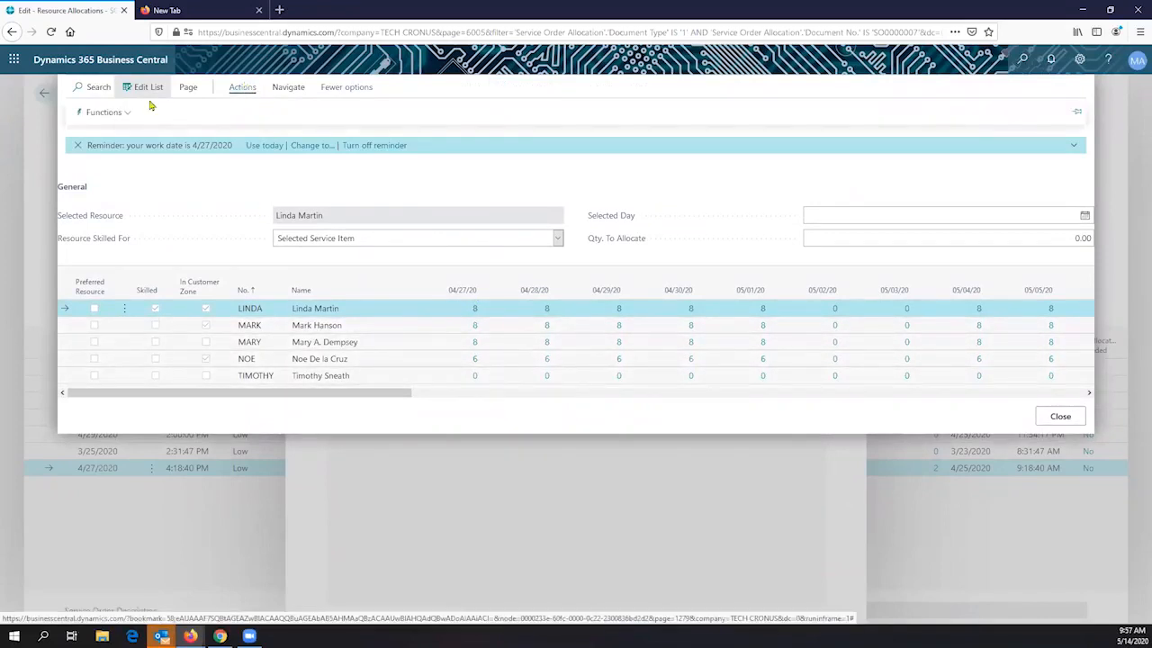
{"action": "left_click", "coordinate": [123, 115]}
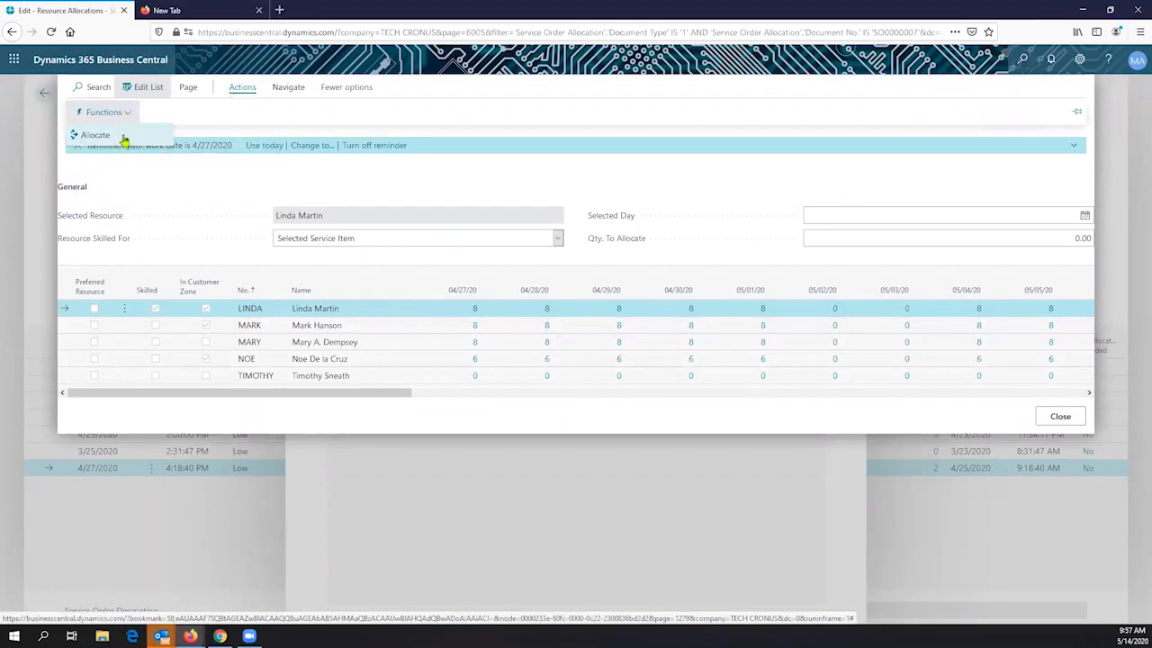
{"action": "left_click", "coordinate": [125, 138]}
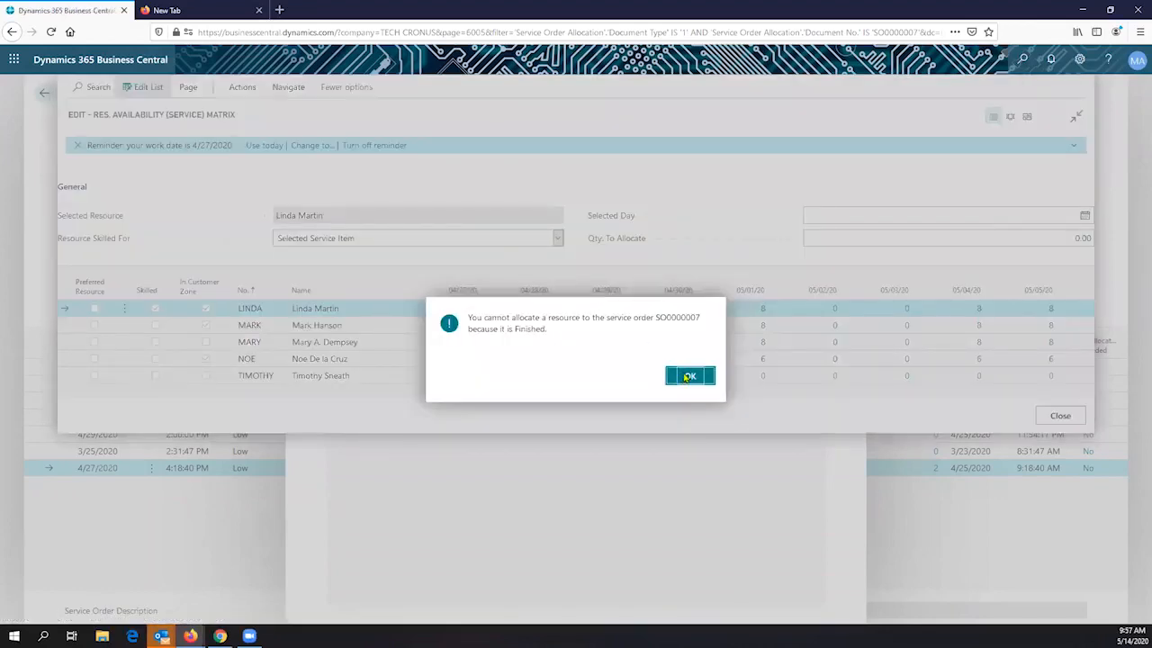
{"action": "left_click", "coordinate": [689, 377]}
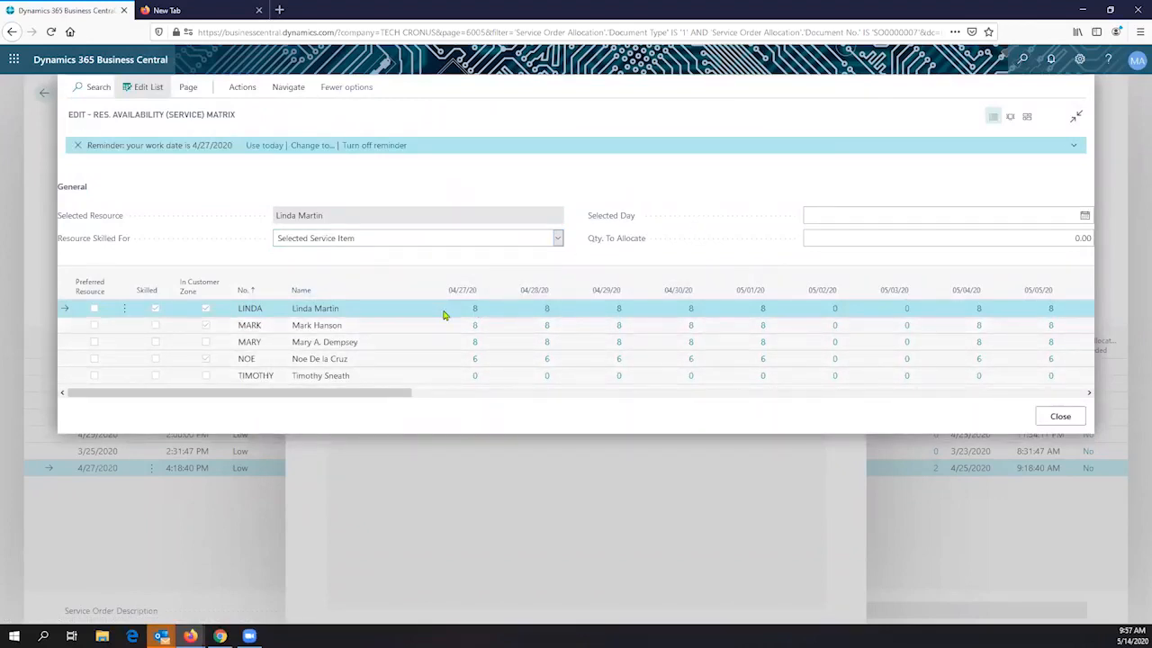
Step: Close the availability matrix, its options, the resource allocations and the Dispatch Board to return to the Dispatcher home page
{"action": "left_click", "coordinate": [1060, 417]}
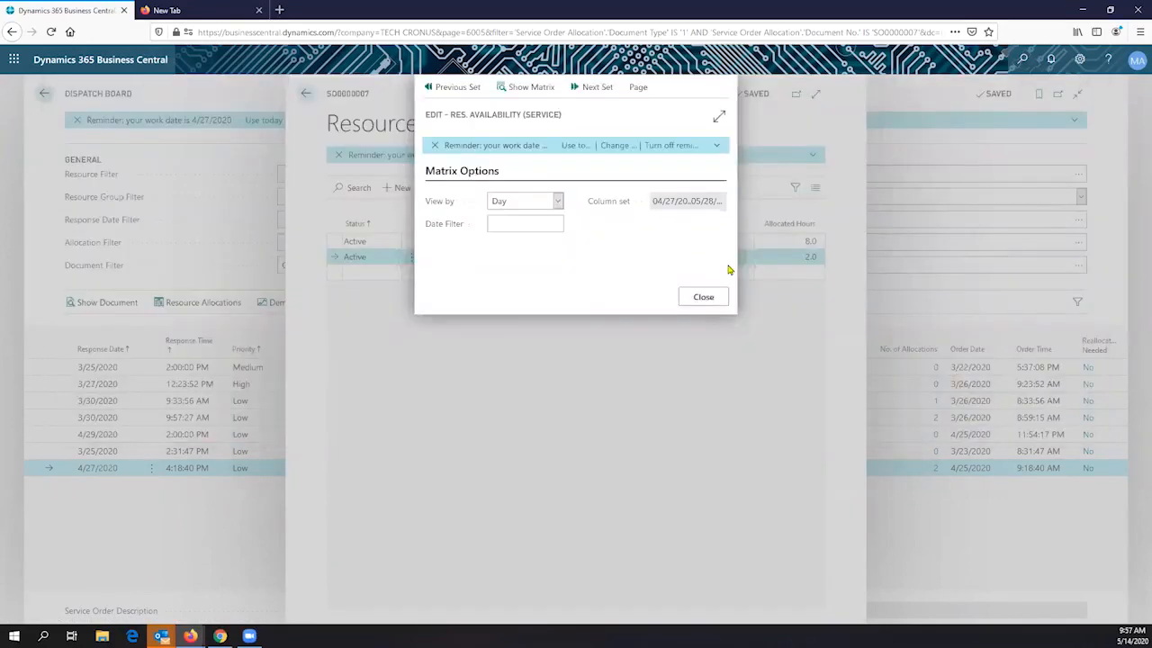
{"action": "left_click", "coordinate": [703, 298]}
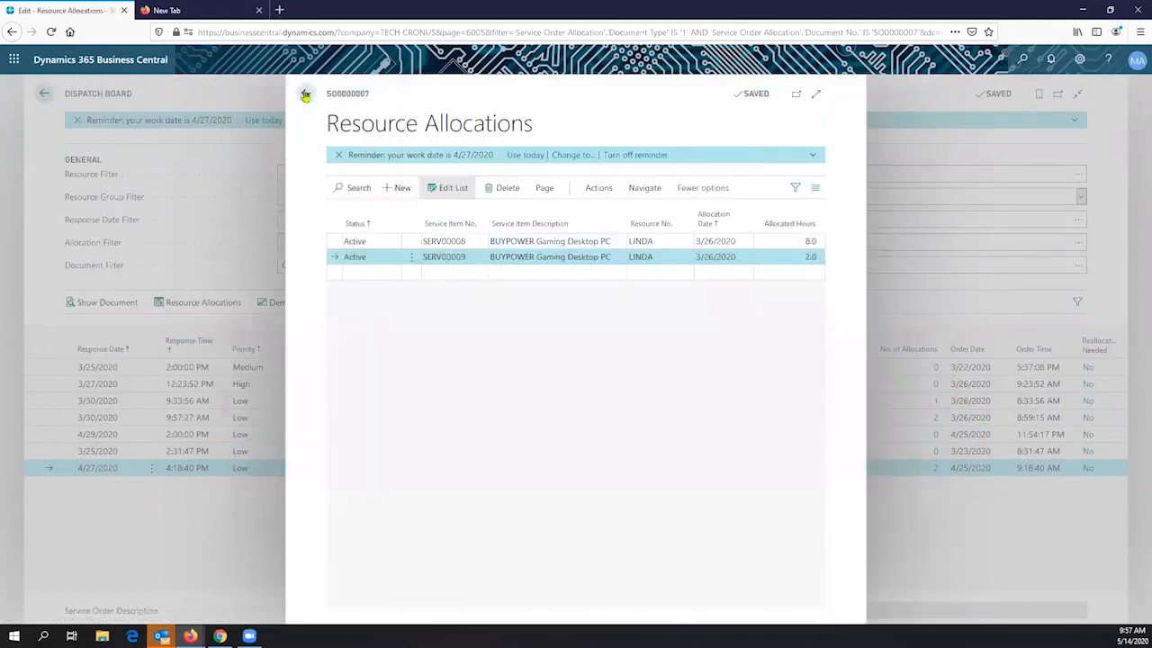
{"action": "left_click", "coordinate": [305, 94]}
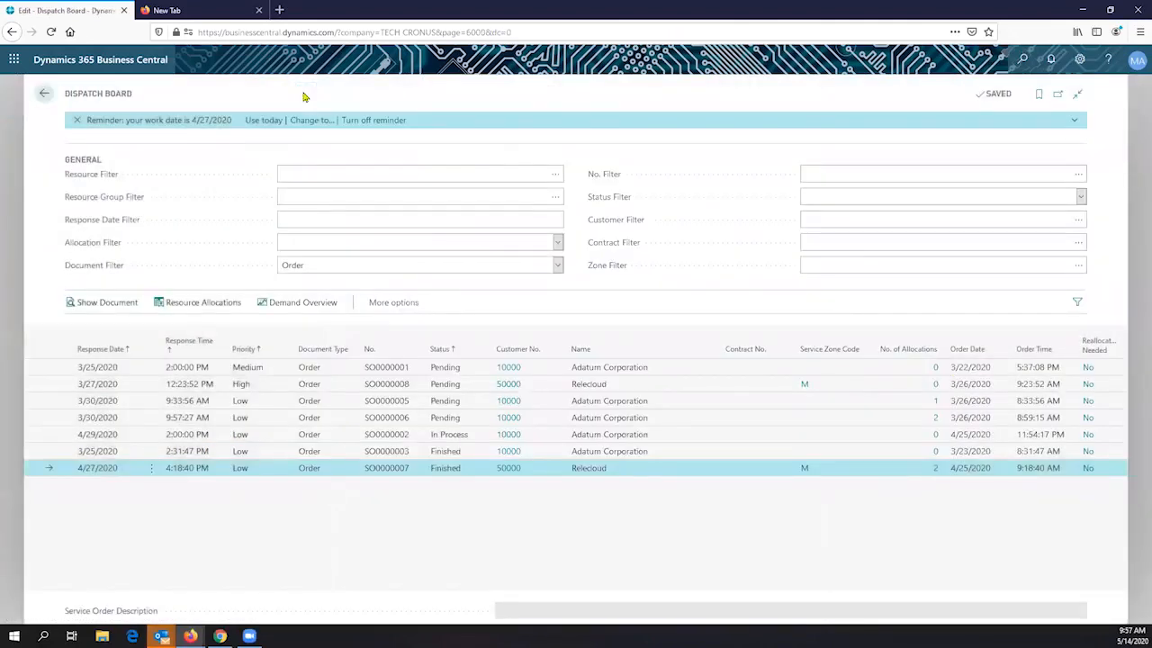
{"action": "left_click", "coordinate": [44, 94]}
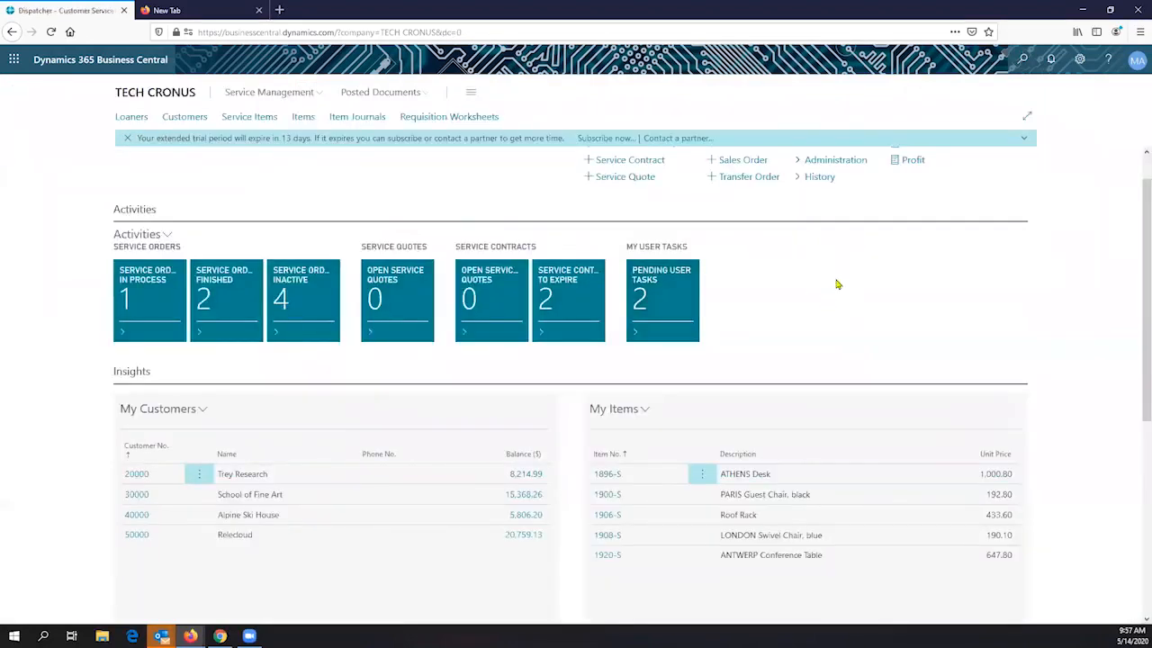
{"action": "scroll", "coordinate": [840, 277], "scroll_direction": "up", "scroll_amount": 1}
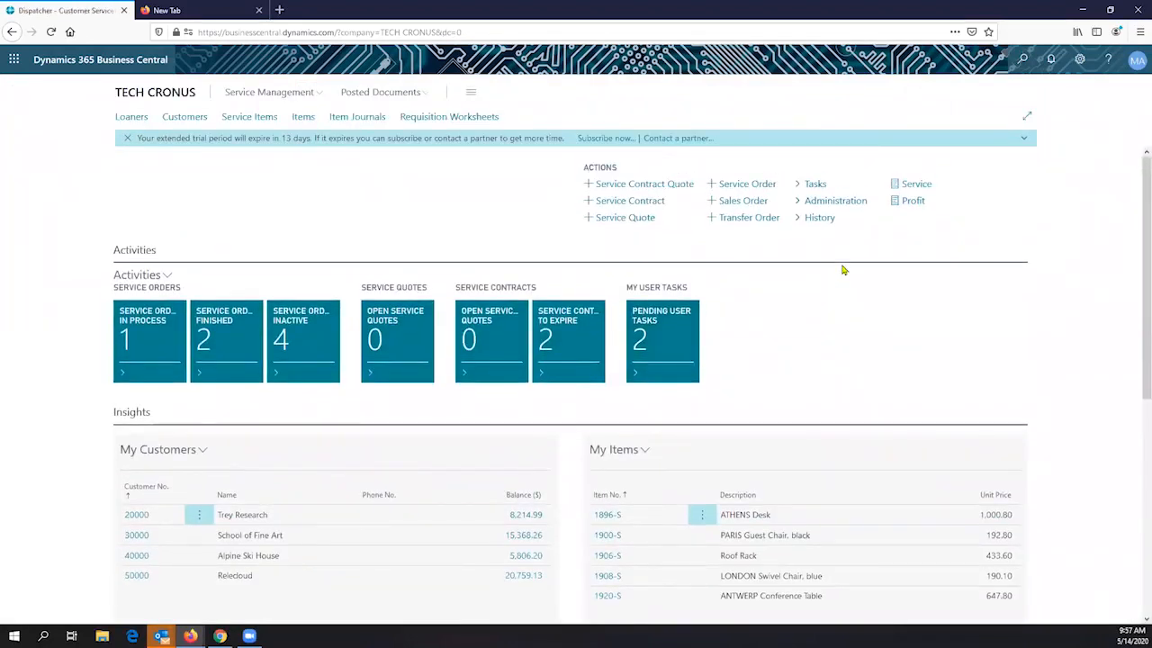
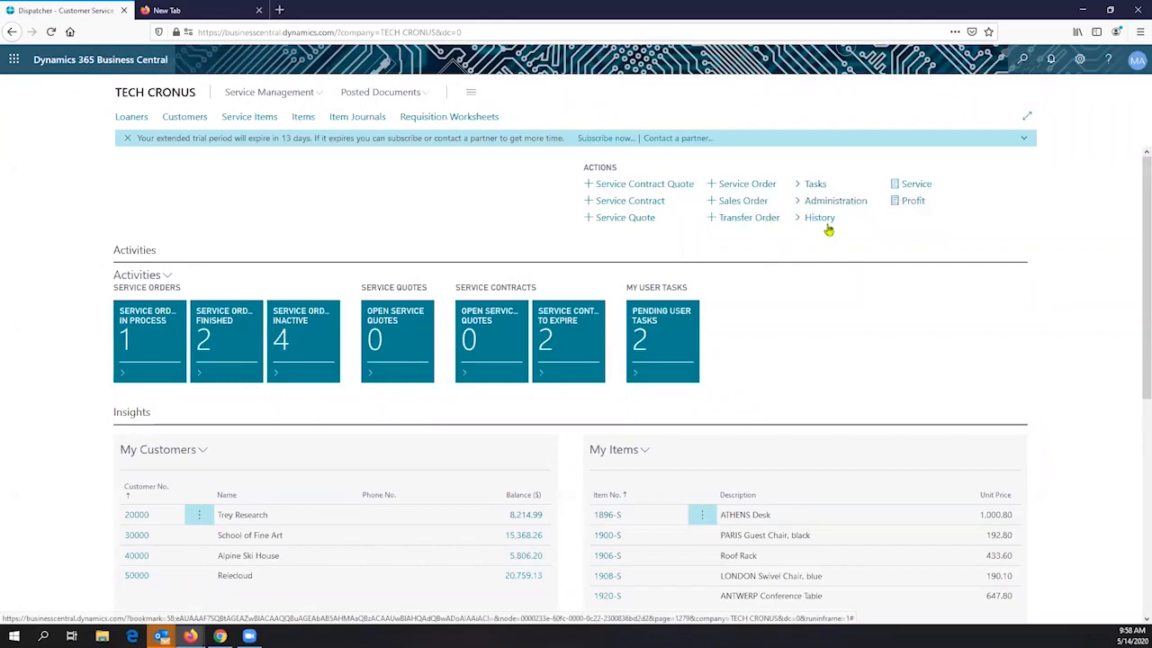
Step: Open the Service Tasks page and examine its resource filter and the task line for service item SERV00015
{"action": "left_click", "coordinate": [815, 183]}
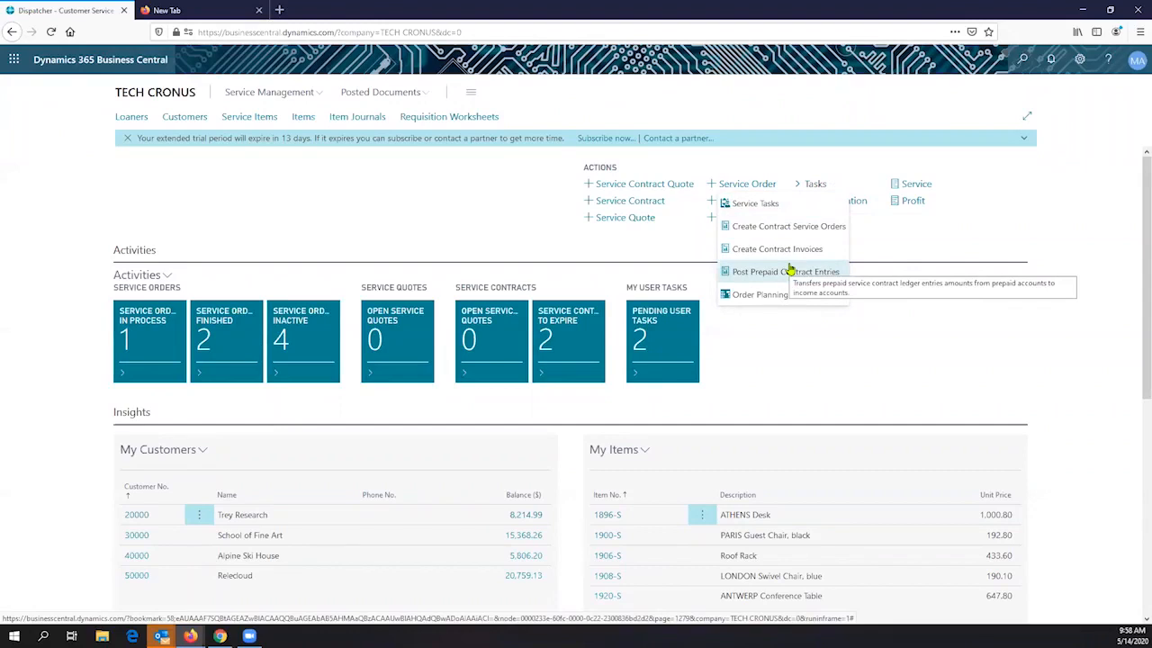
{"action": "left_click", "coordinate": [771, 204]}
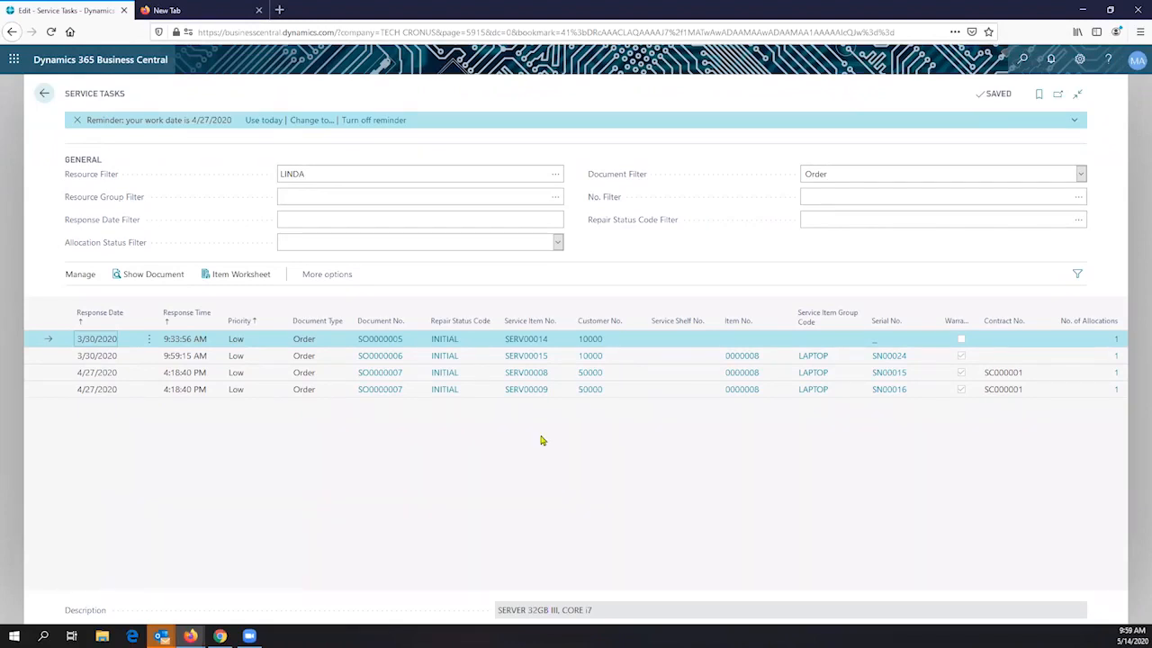
{"action": "left_click_drag", "start_coordinate": [146, 94], "coordinate": [68, 94]}
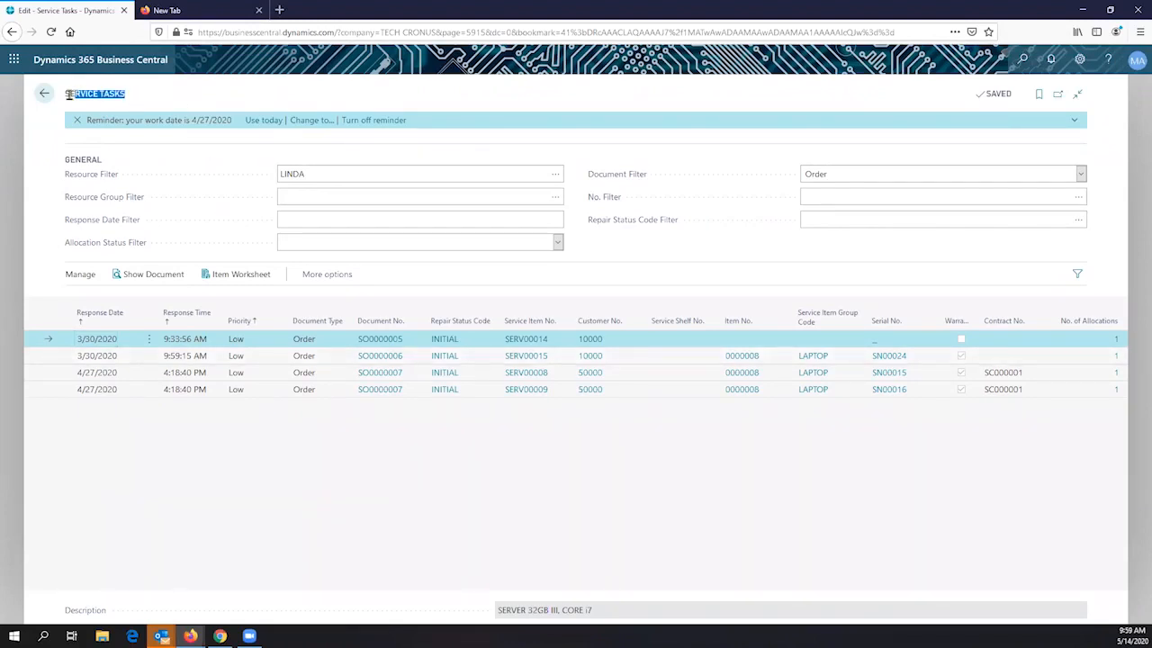
{"action": "left_click", "coordinate": [329, 174]}
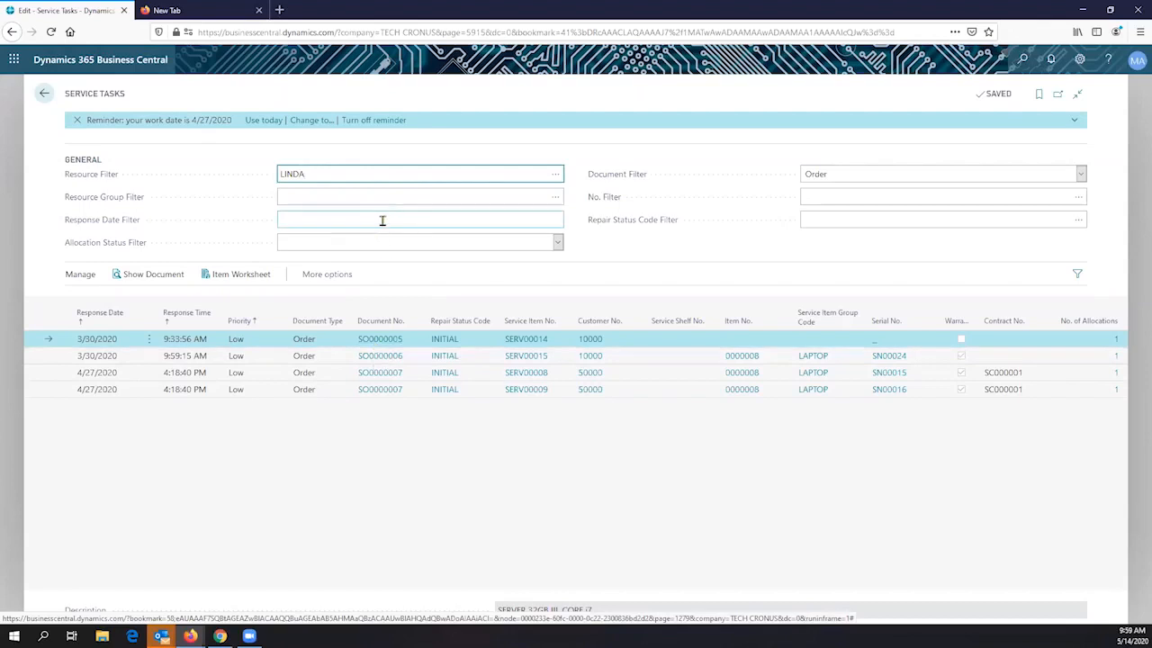
{"action": "double_click", "coordinate": [275, 174]}
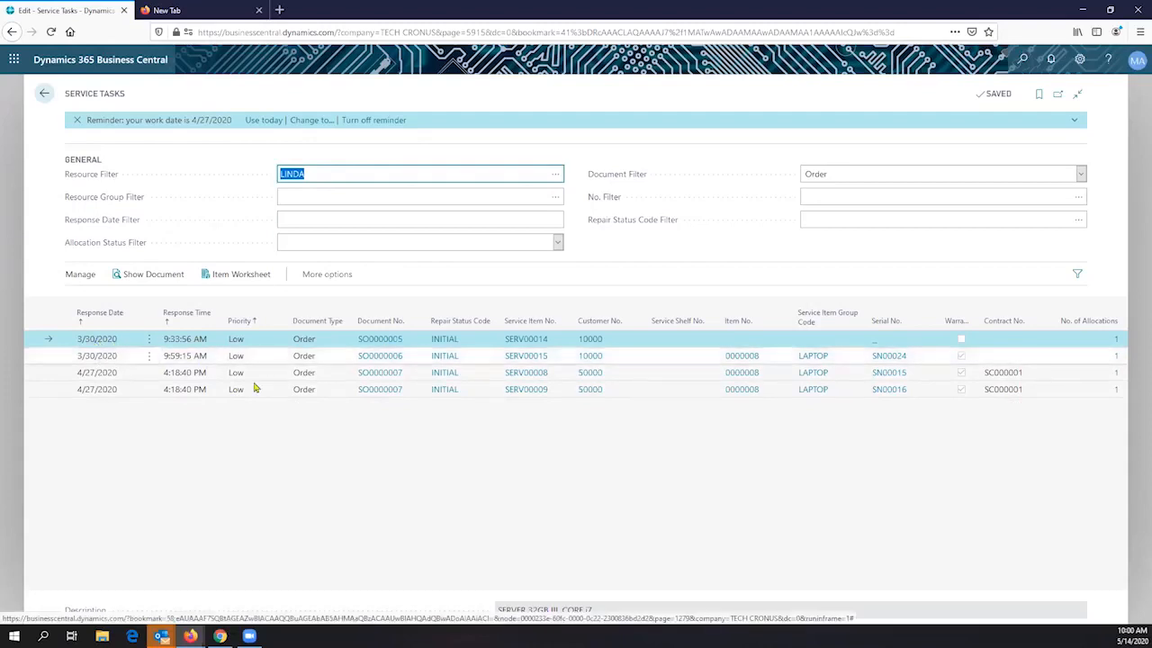
{"action": "left_click", "coordinate": [415, 361]}
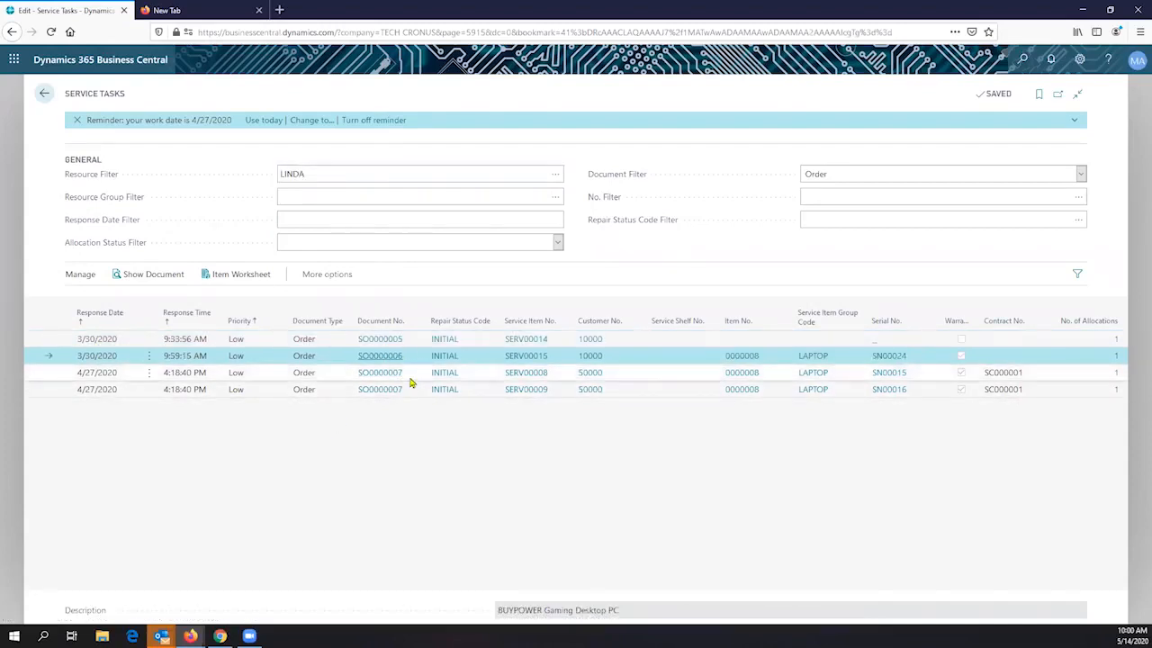
Step: Open the item worksheet for the task line of service item SERV00009
{"action": "left_click", "coordinate": [408, 381]}
{"action": "left_click", "coordinate": [404, 394]}
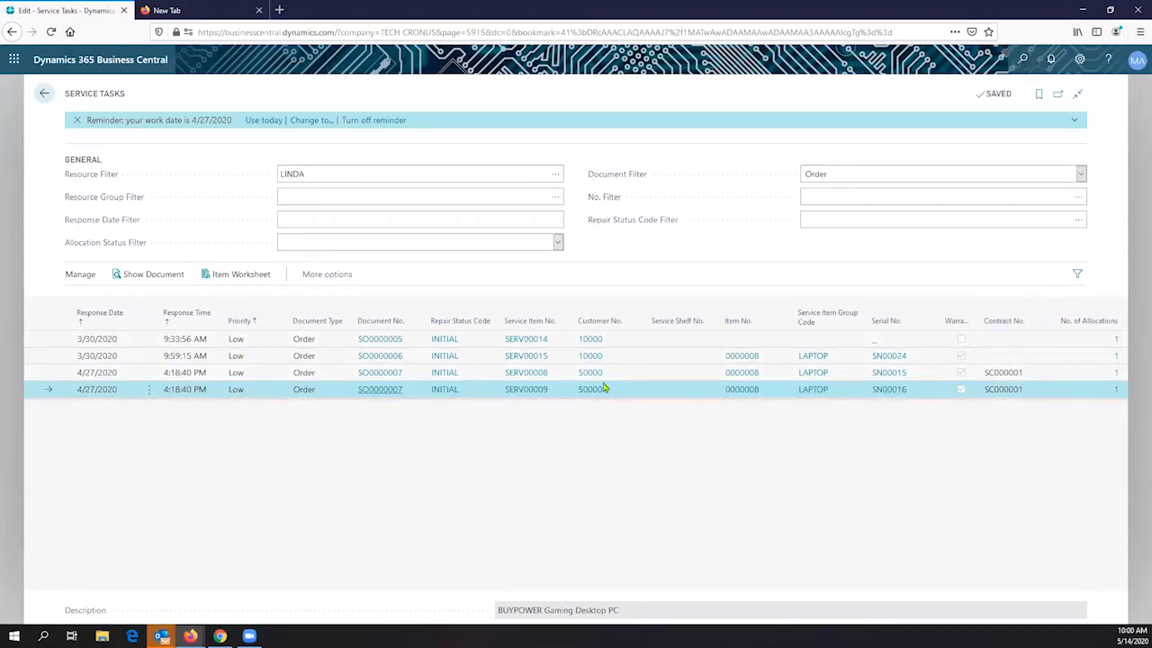
{"action": "left_click", "coordinate": [241, 274]}
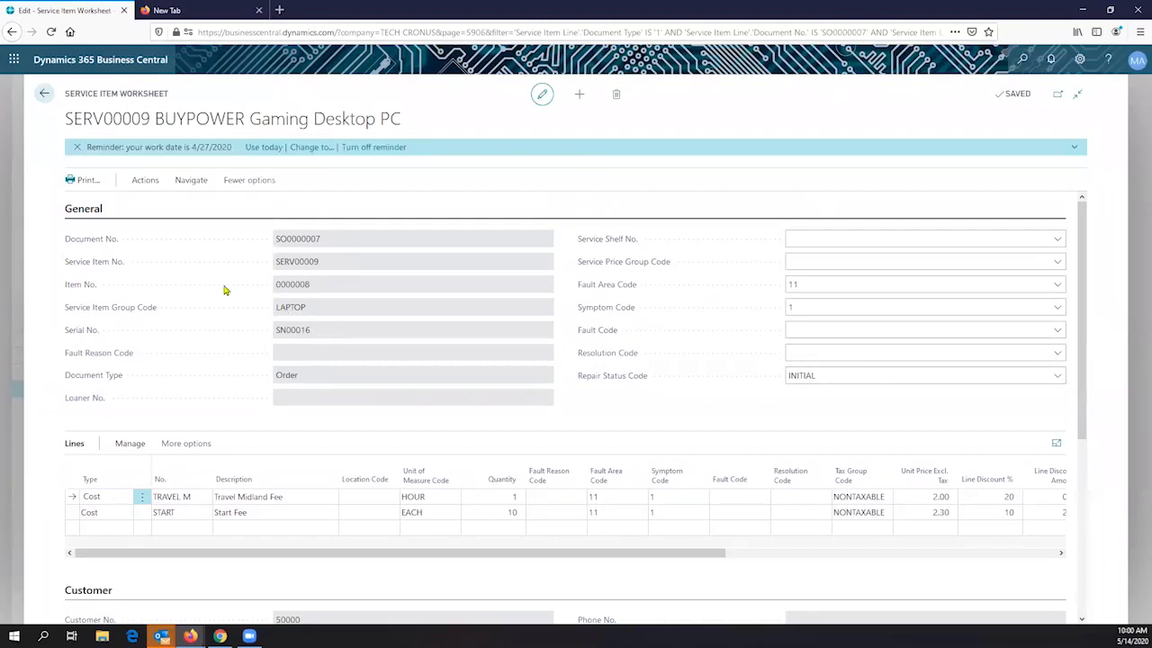
{"action": "left_click", "coordinate": [203, 182]}
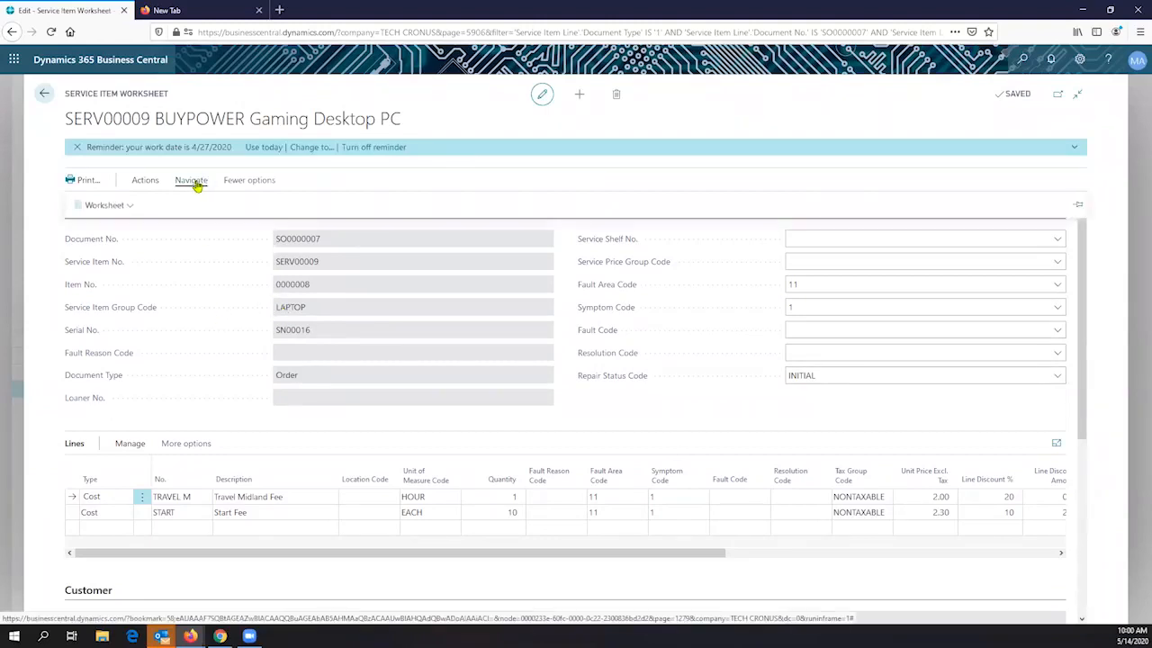
{"action": "left_click", "coordinate": [147, 180]}
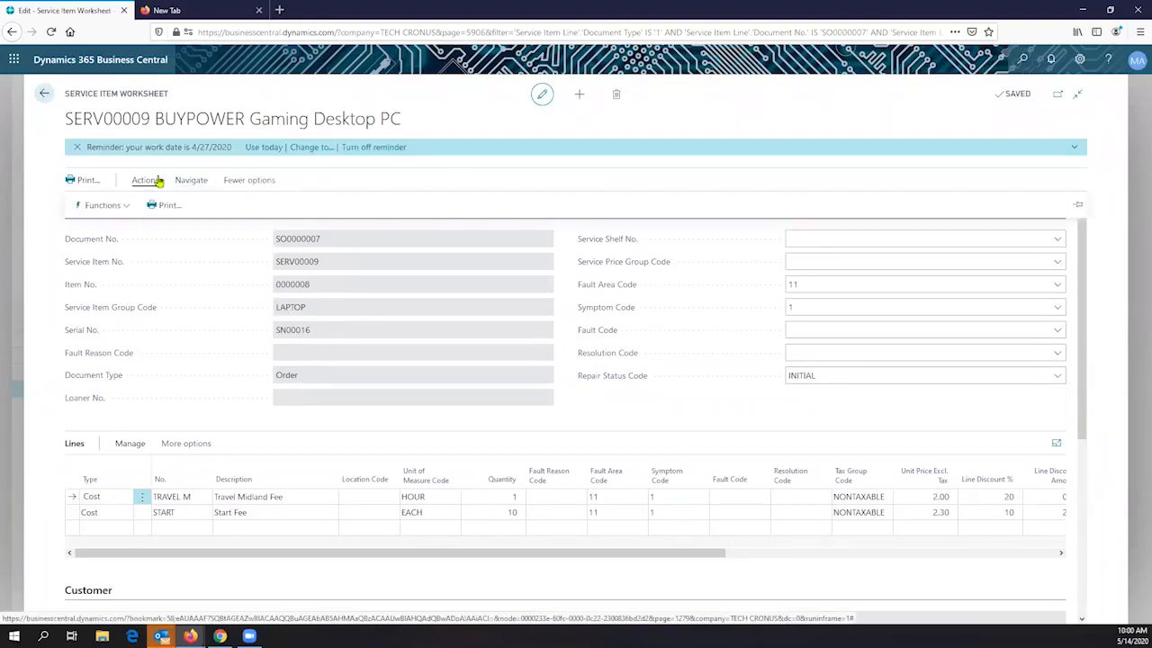
{"action": "left_click", "coordinate": [114, 206]}
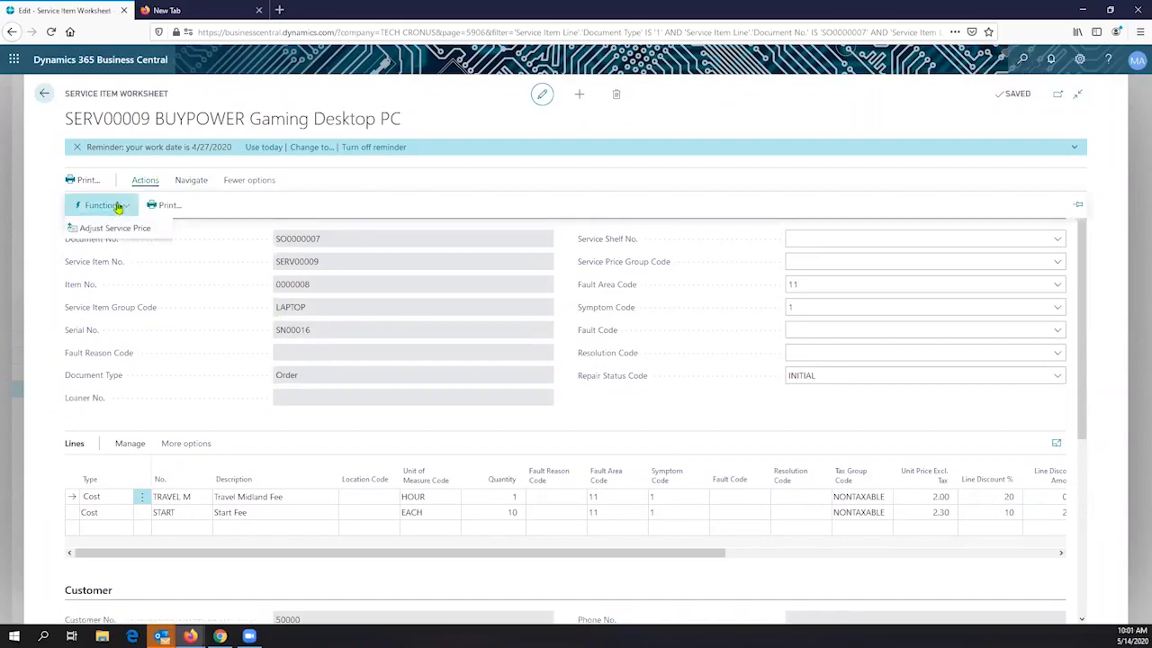
{"action": "left_click", "coordinate": [553, 191]}
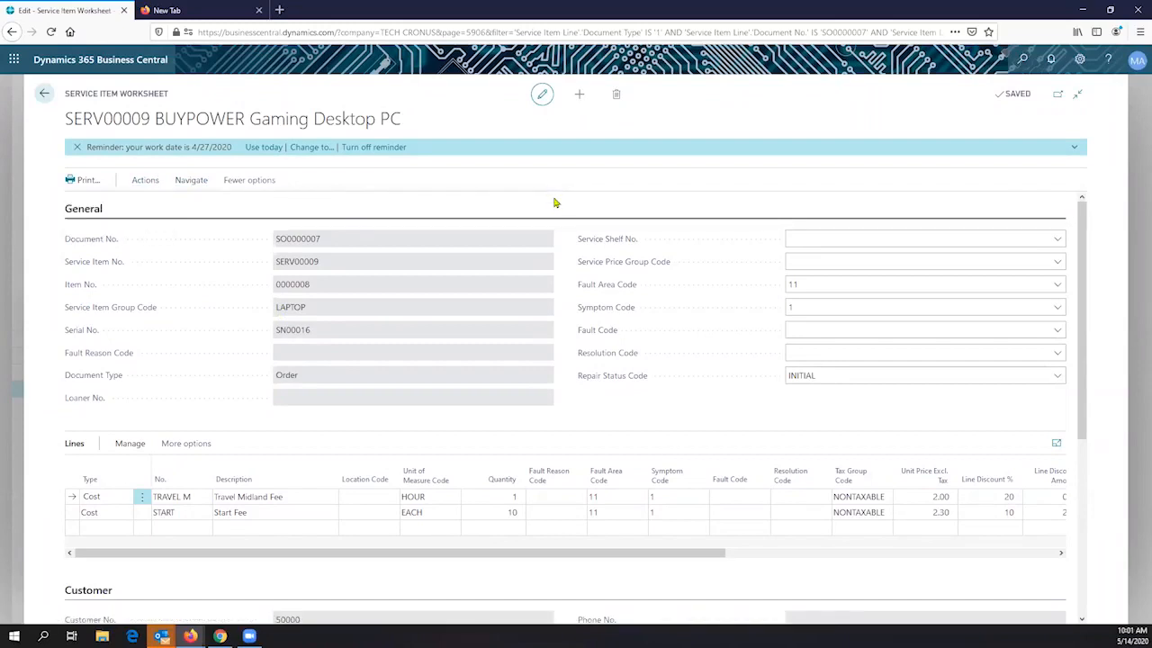
{"action": "scroll", "coordinate": [555, 202], "scroll_direction": "down", "scroll_amount": 2}
{"action": "scroll", "coordinate": [555, 204], "scroll_direction": "up", "scroll_amount": 2}
{"action": "left_click_drag", "start_coordinate": [180, 102], "coordinate": [65, 103]}
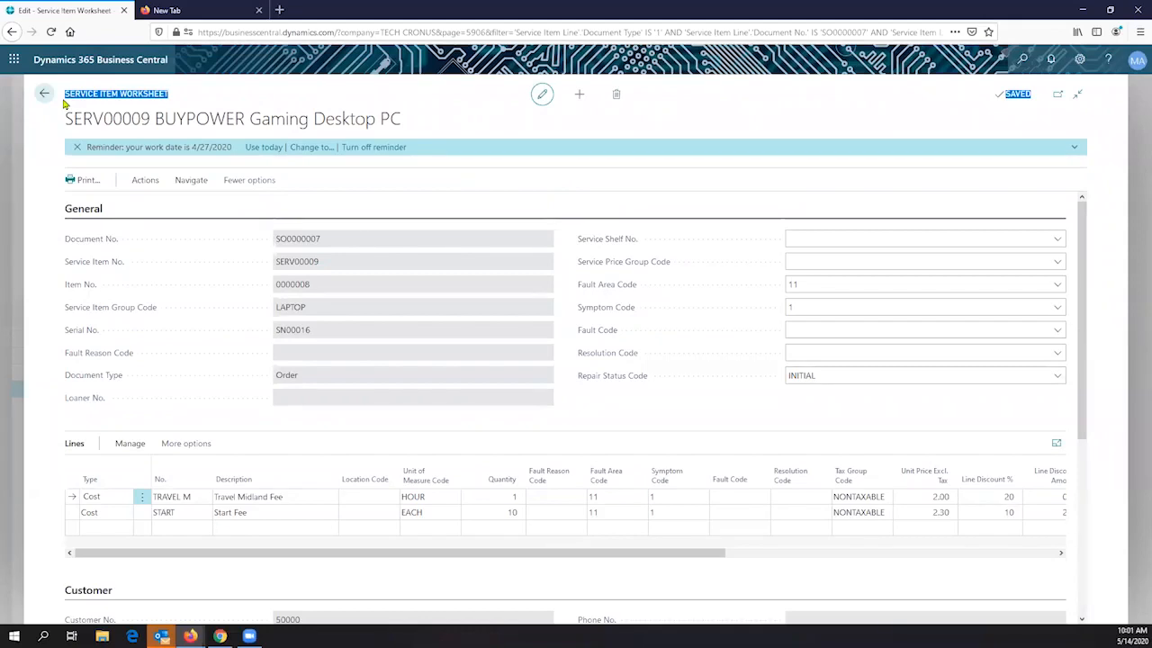
{"action": "left_click", "coordinate": [303, 31]}
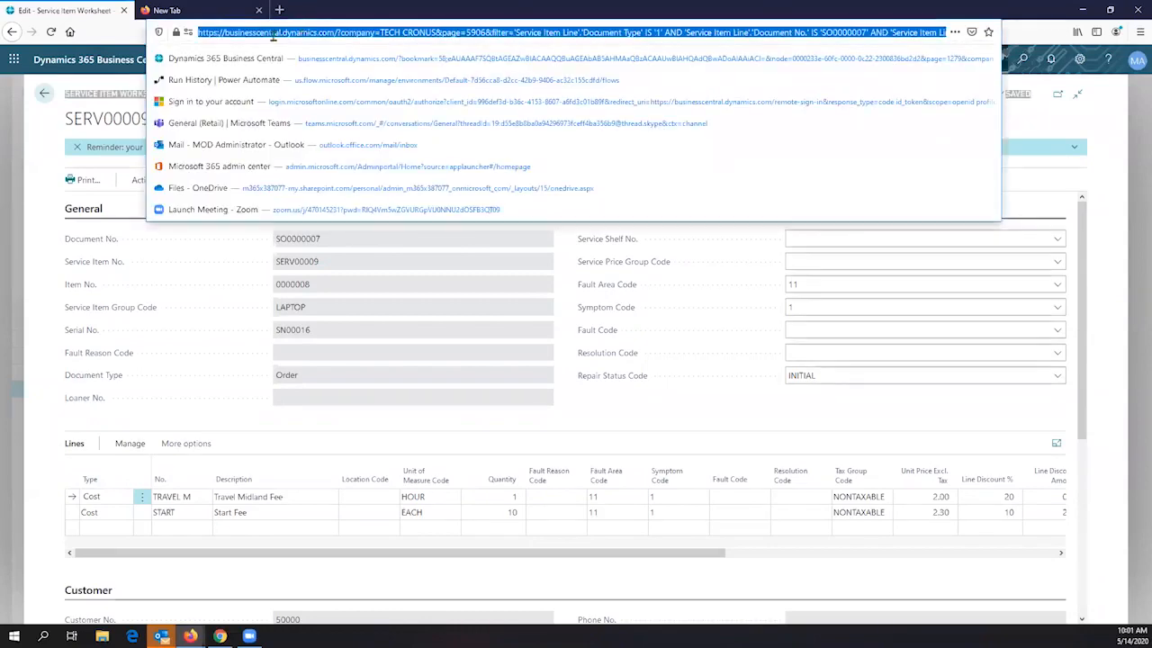
{"action": "left_click", "coordinate": [43, 171]}
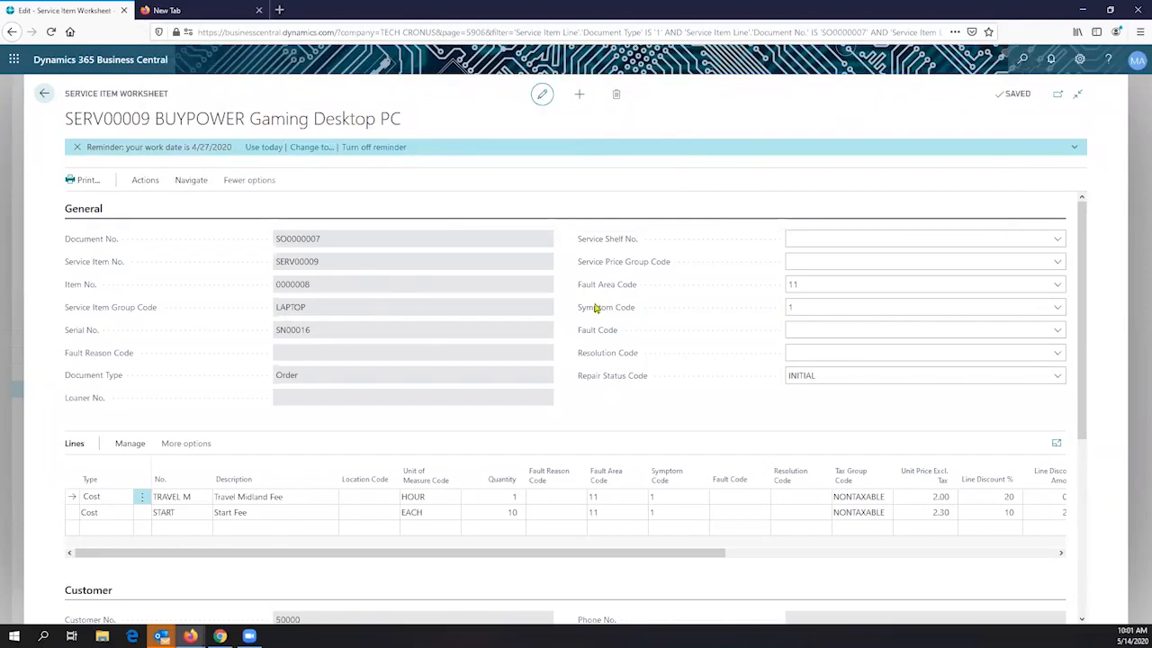
Step: Examine the choices for the worksheet's fault area, symptom and resolution codes, and check its fault code field
{"action": "left_click", "coordinate": [811, 281]}
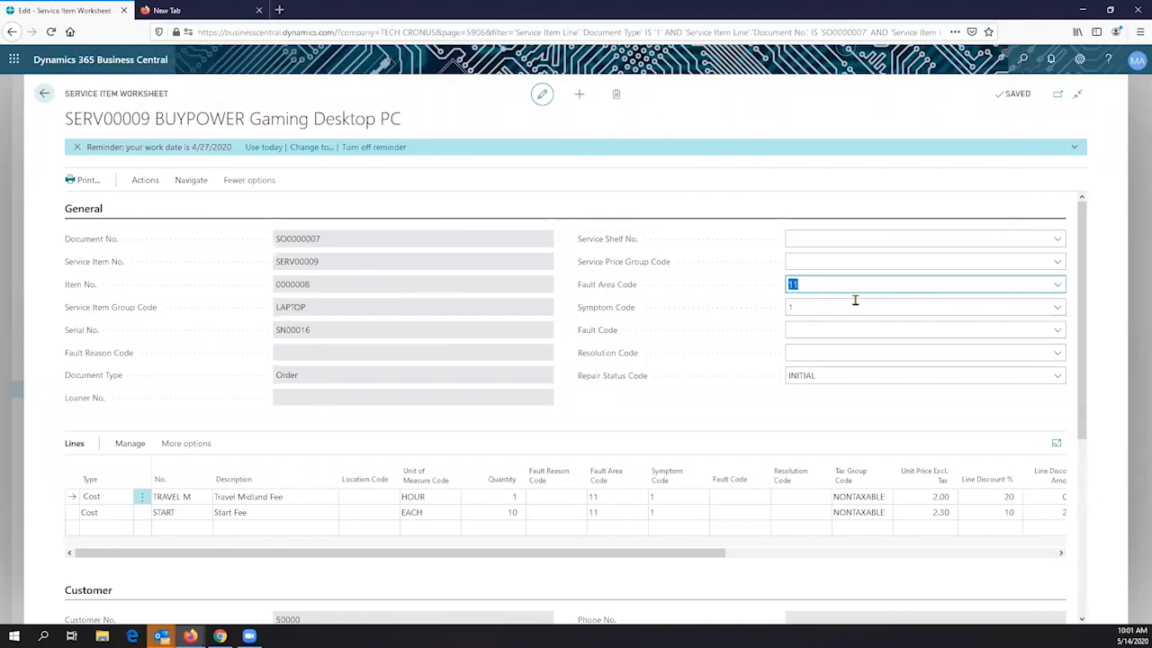
{"action": "left_click", "coordinate": [1057, 285]}
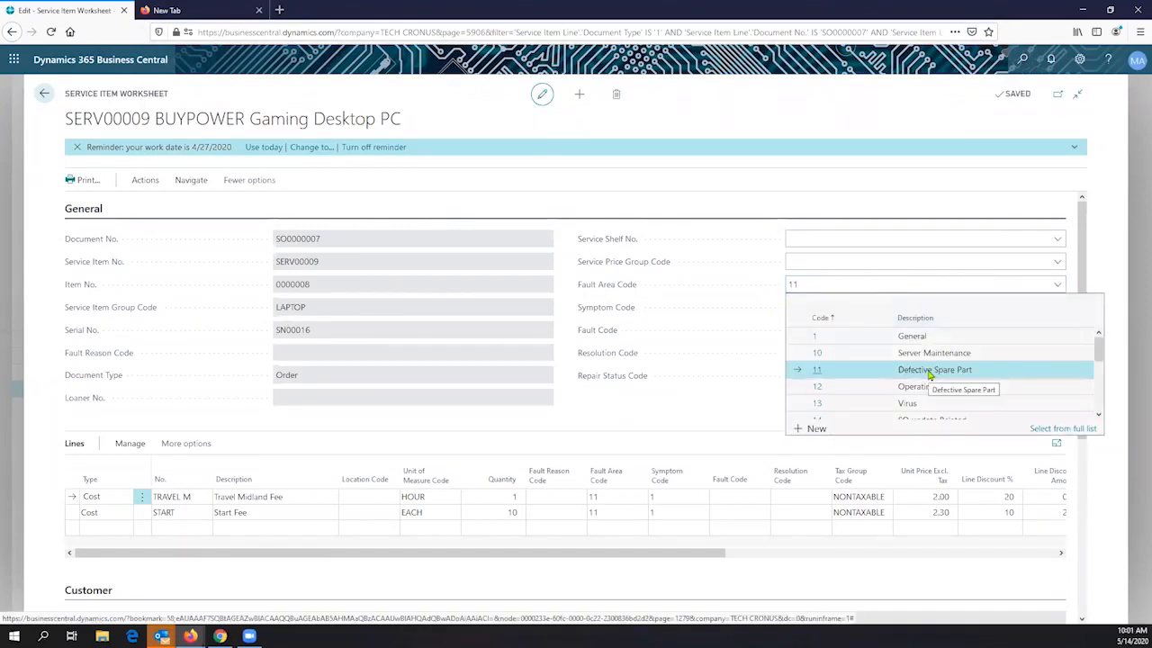
{"action": "left_click", "coordinate": [601, 319]}
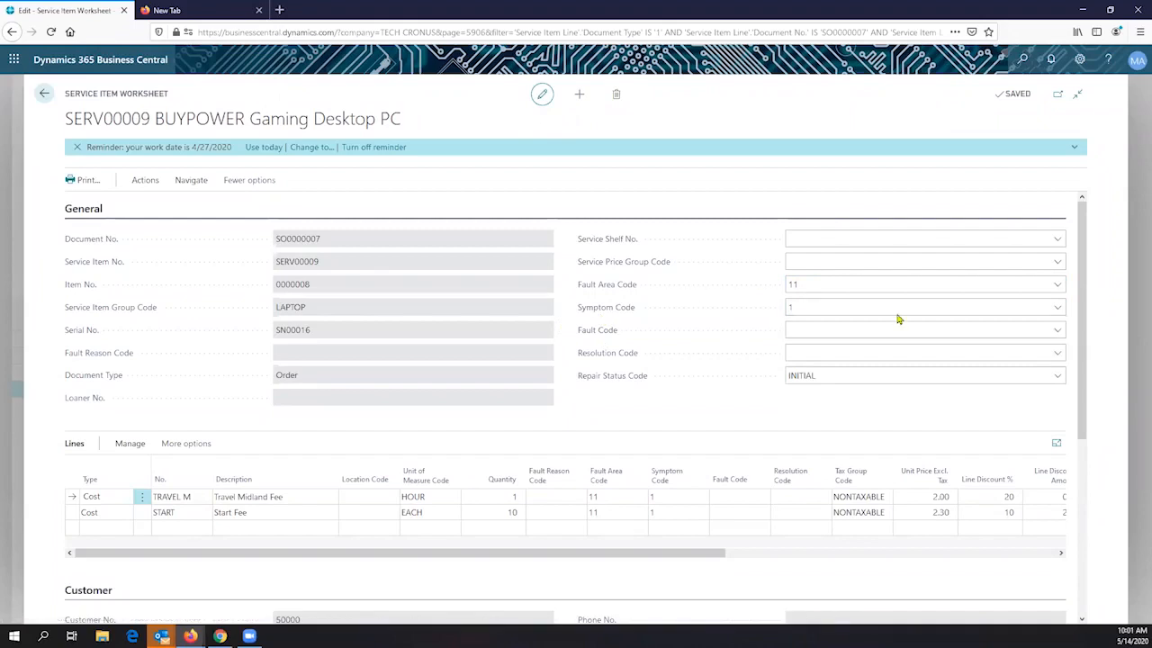
{"action": "left_click", "coordinate": [1058, 308]}
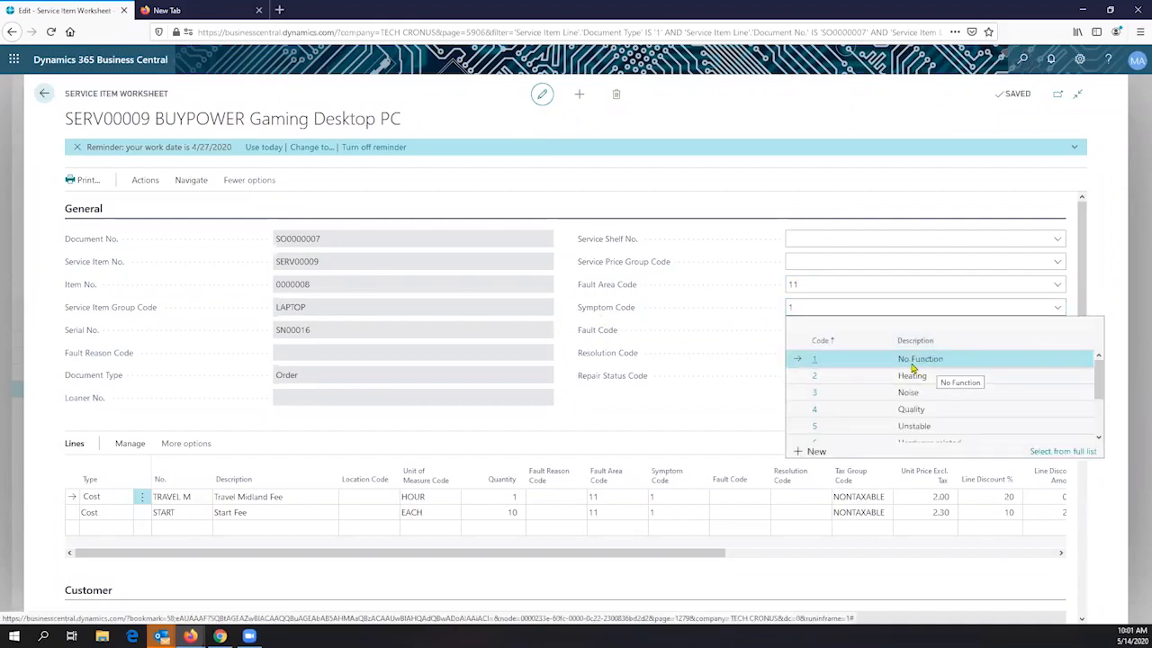
{"action": "left_click", "coordinate": [602, 330]}
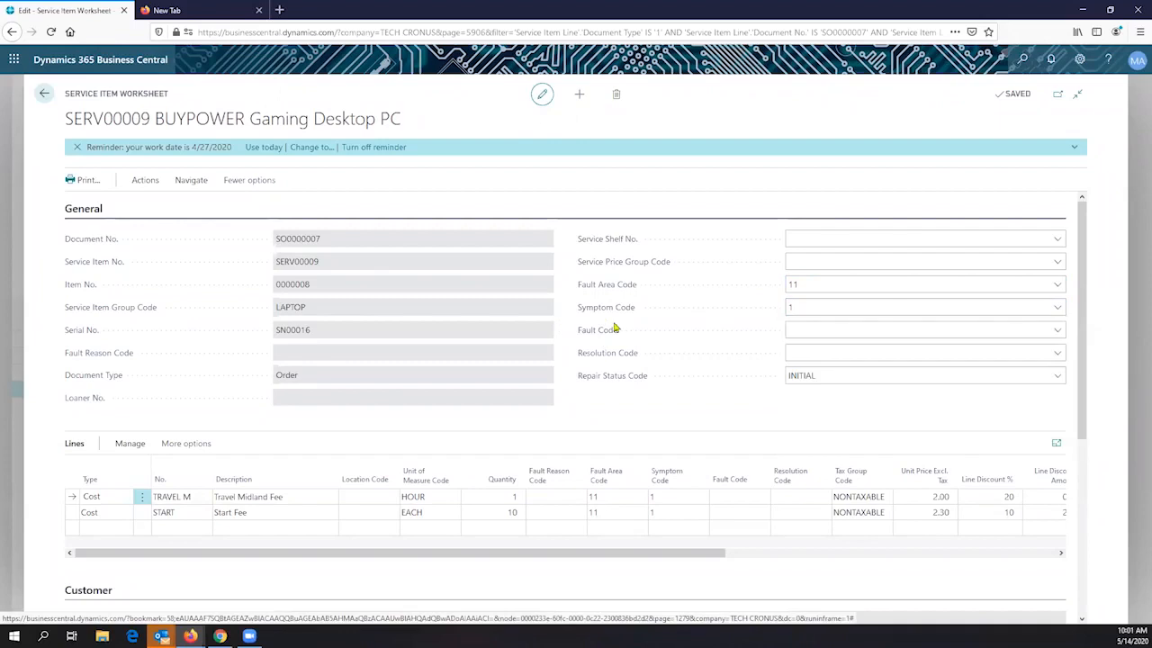
{"action": "left_click", "coordinate": [903, 333]}
{"action": "left_click", "coordinate": [720, 356]}
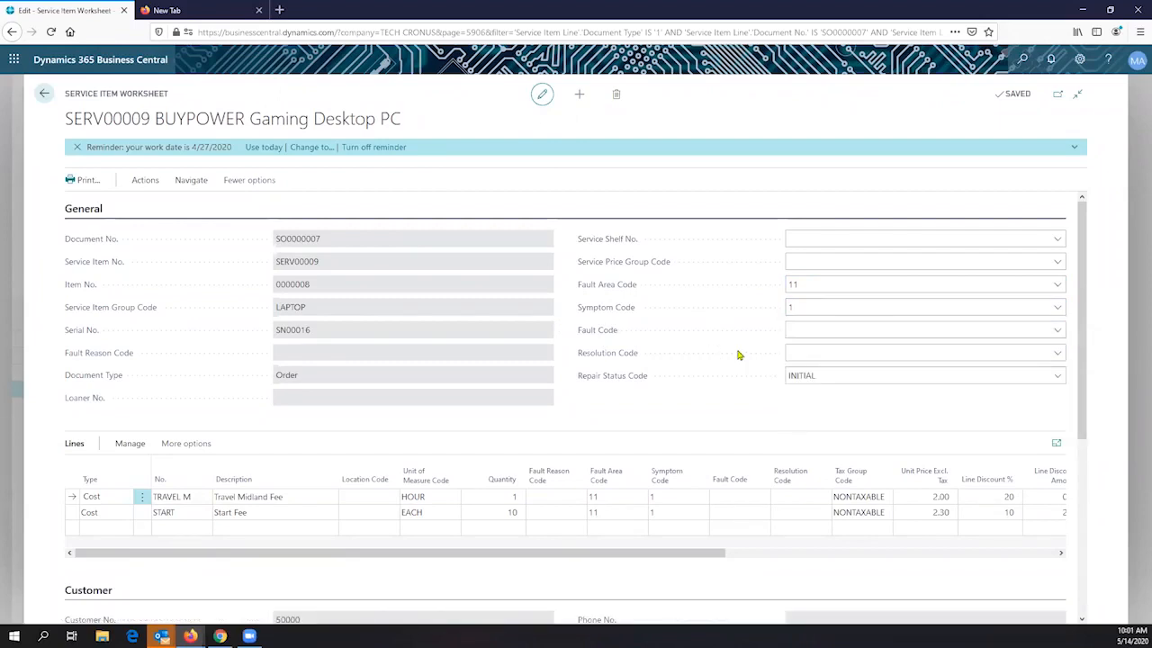
{"action": "left_click", "coordinate": [873, 356]}
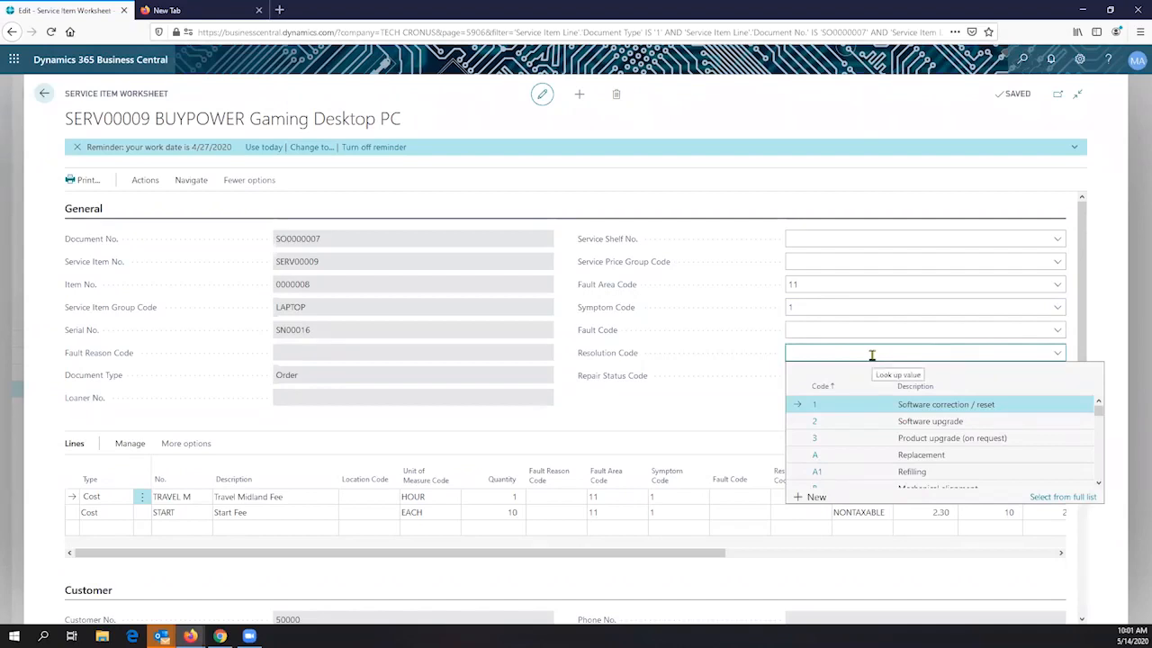
{"action": "left_click", "coordinate": [592, 407]}
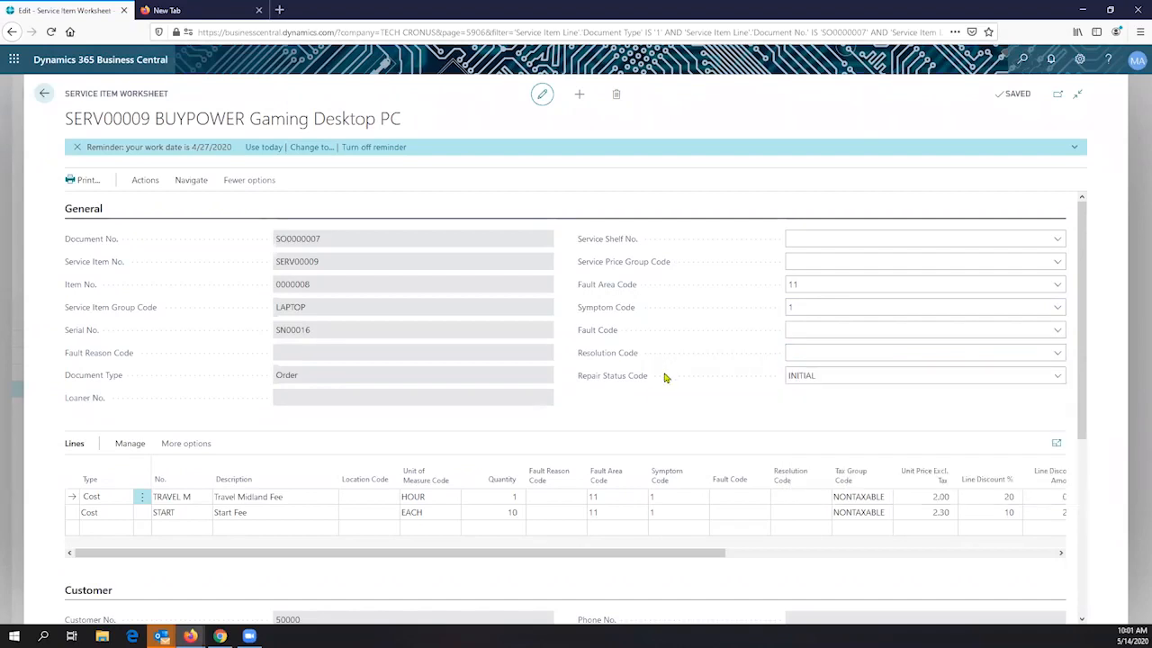
Step: Review the available repair statuses and set the worksheet's Repair Status Code to SP ORDERED
{"action": "left_click", "coordinate": [1059, 379]}
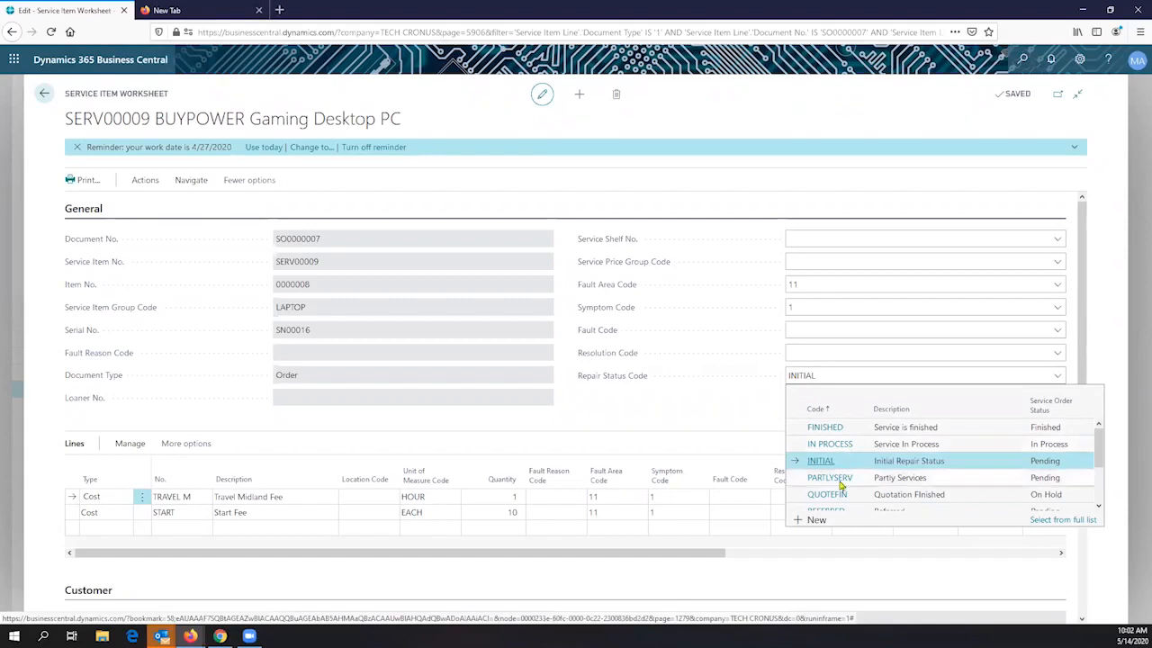
{"action": "scroll", "coordinate": [849, 495], "scroll_direction": "down", "scroll_amount": 1}
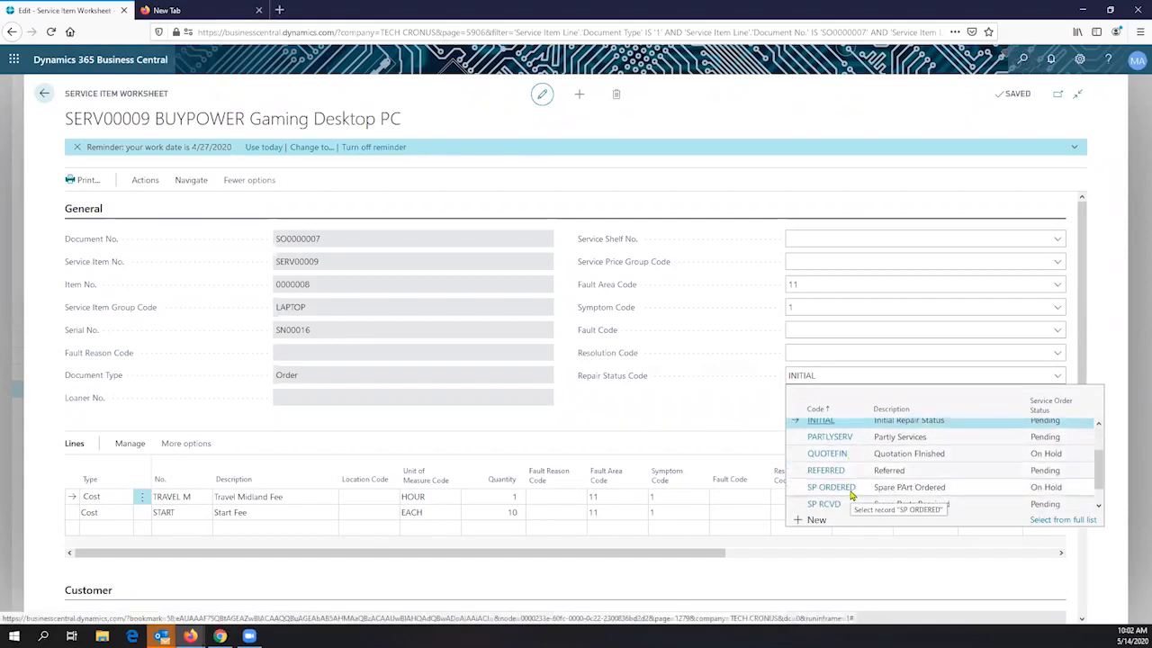
{"action": "scroll", "coordinate": [852, 495], "scroll_direction": "down", "scroll_amount": 1}
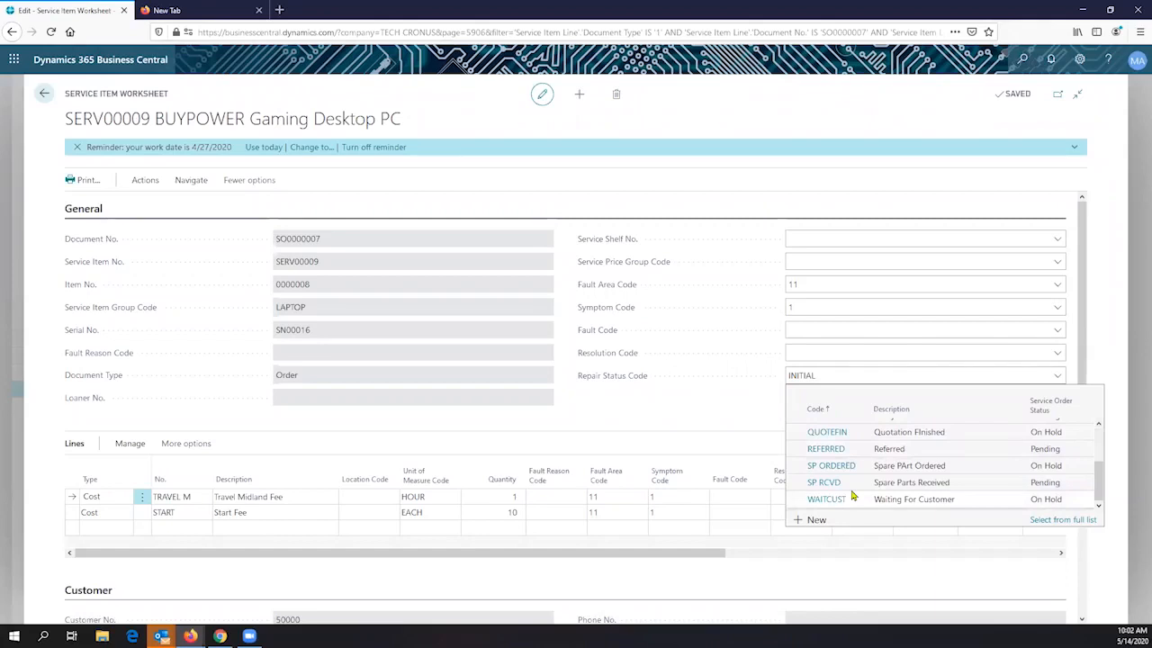
{"action": "scroll", "coordinate": [852, 494], "scroll_direction": "up", "scroll_amount": 2}
{"action": "scroll", "coordinate": [855, 499], "scroll_direction": "down", "scroll_amount": 2}
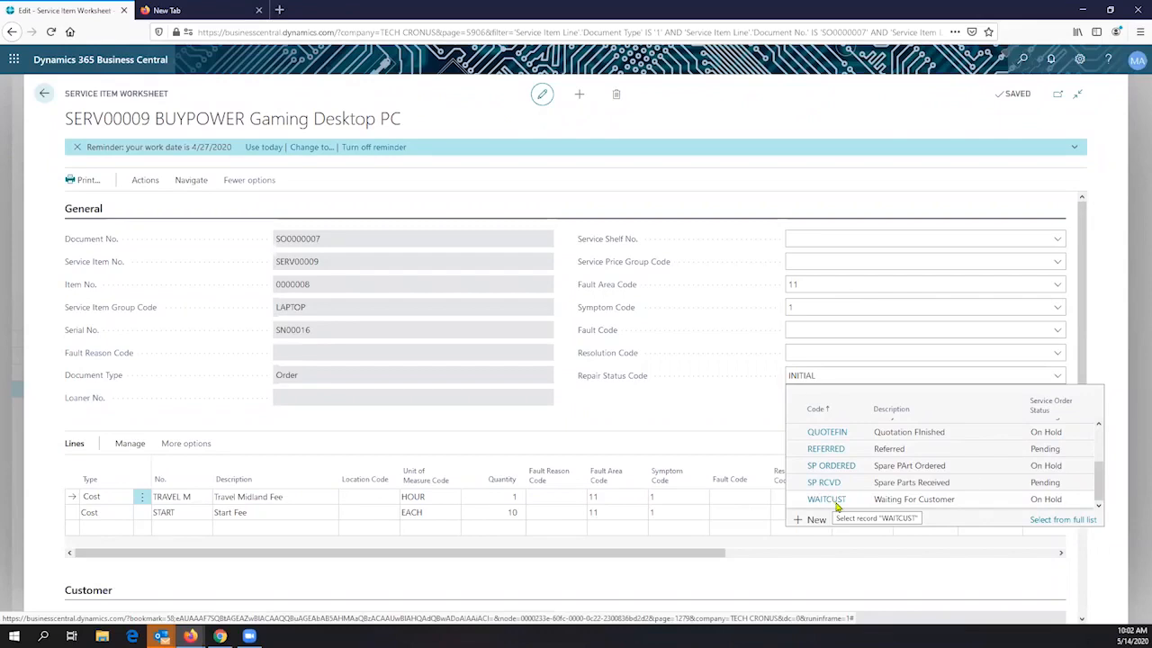
{"action": "scroll", "coordinate": [837, 505], "scroll_direction": "up", "scroll_amount": 1}
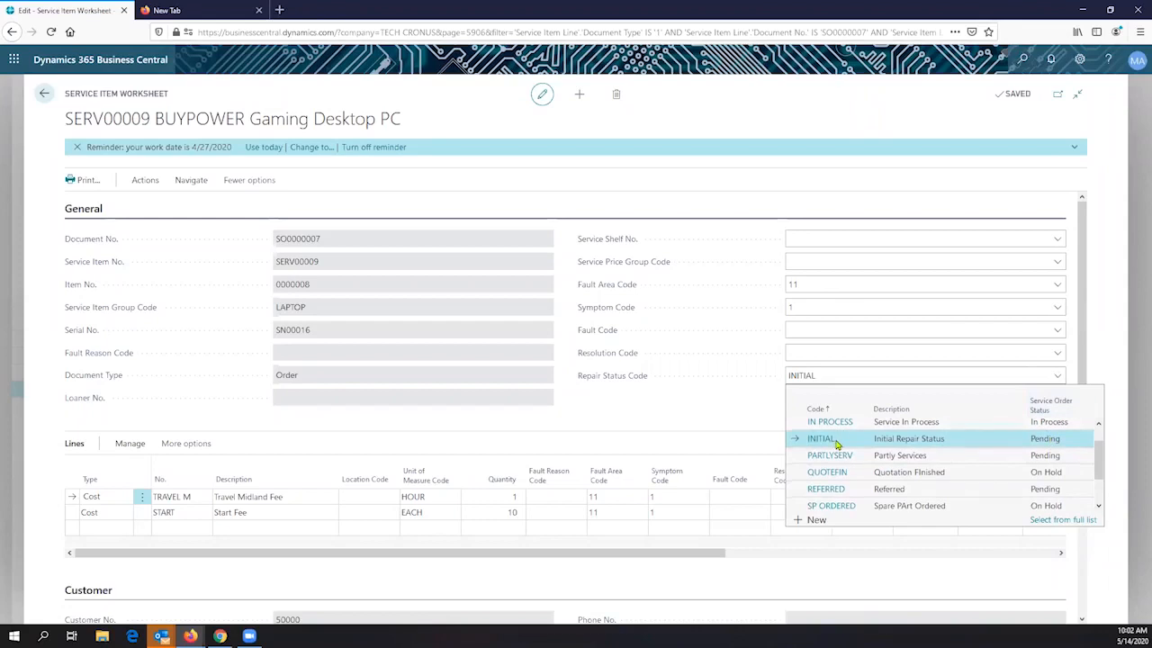
{"action": "scroll", "coordinate": [830, 450], "scroll_direction": "down", "scroll_amount": 1}
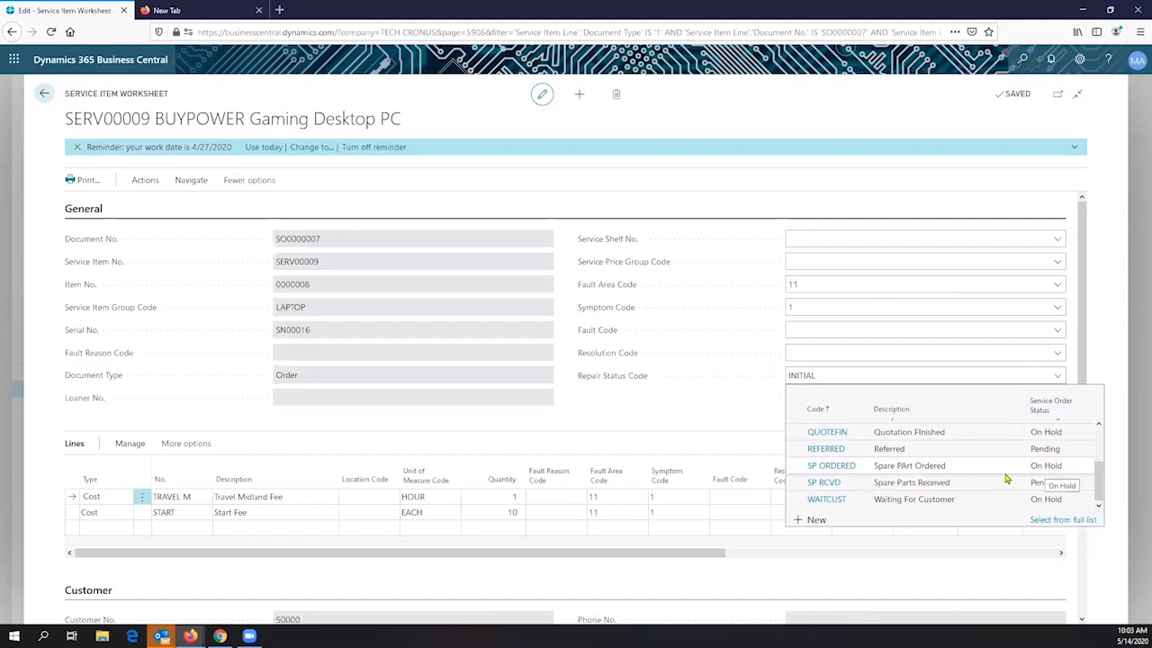
{"action": "left_click", "coordinate": [893, 471]}
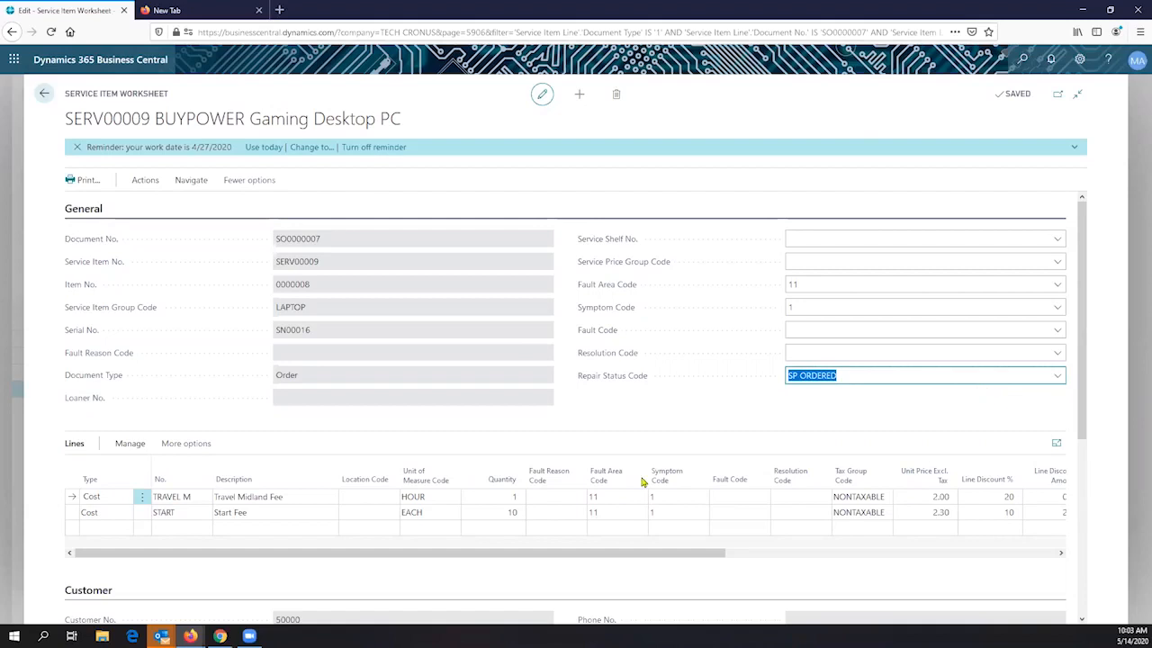
{"action": "left_click", "coordinate": [440, 421]}
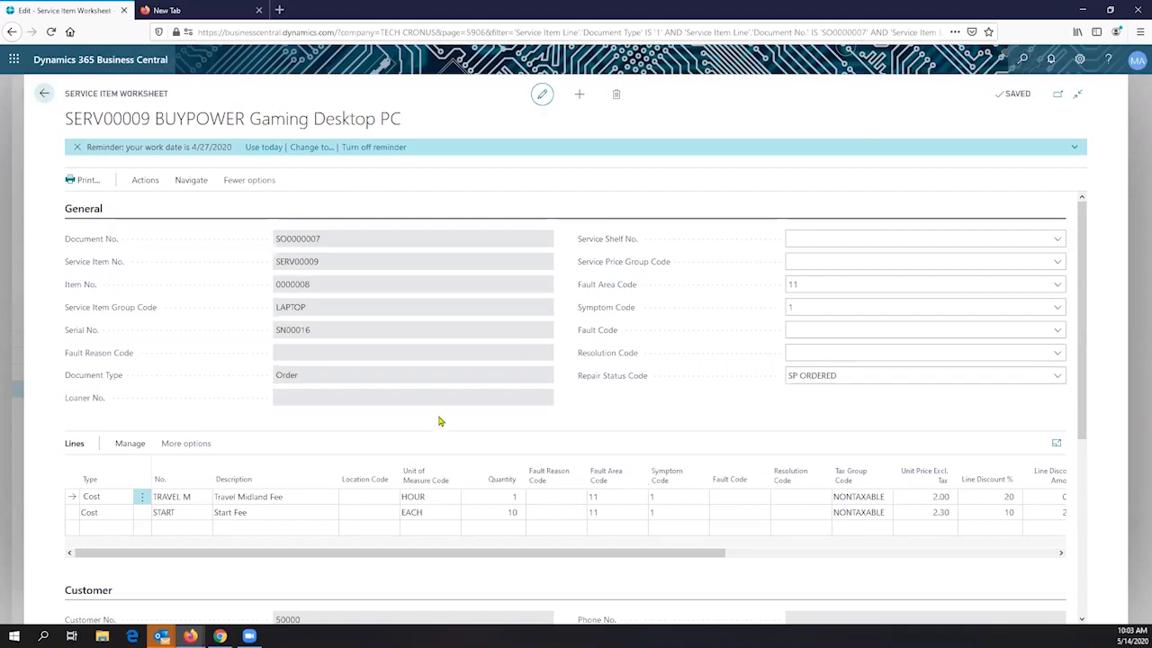
Step: Examine the cost codes available for the Travel Midland Fee line and check its unit of measure, quantity and fault area code
{"action": "left_click", "coordinate": [185, 496]}
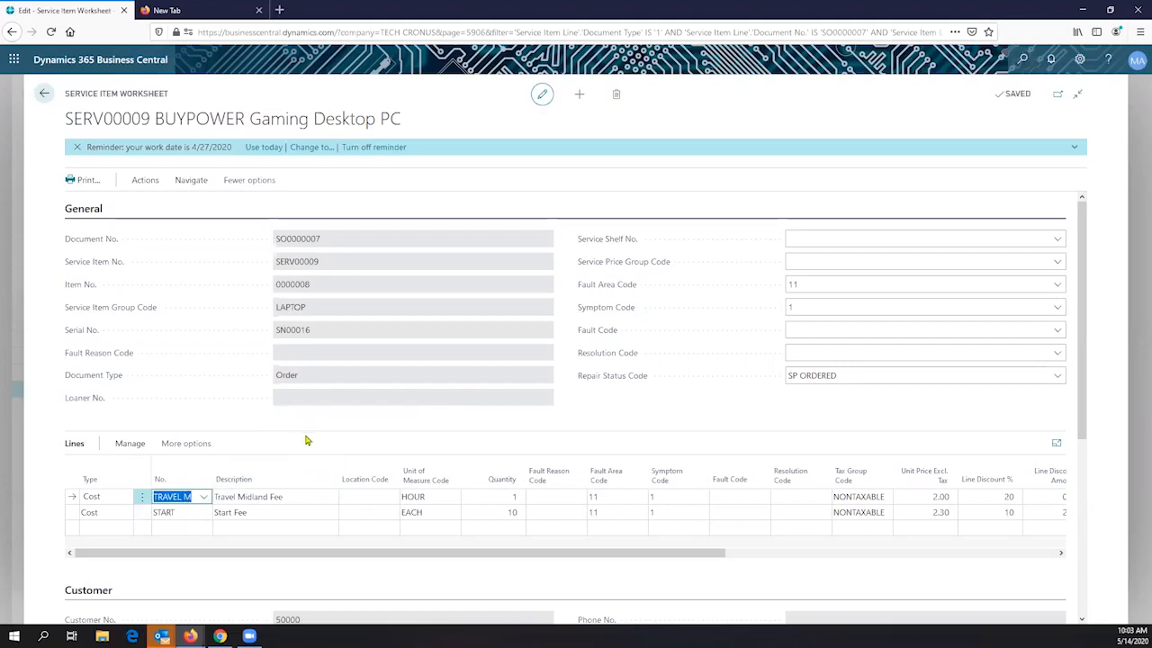
{"action": "left_click", "coordinate": [204, 500]}
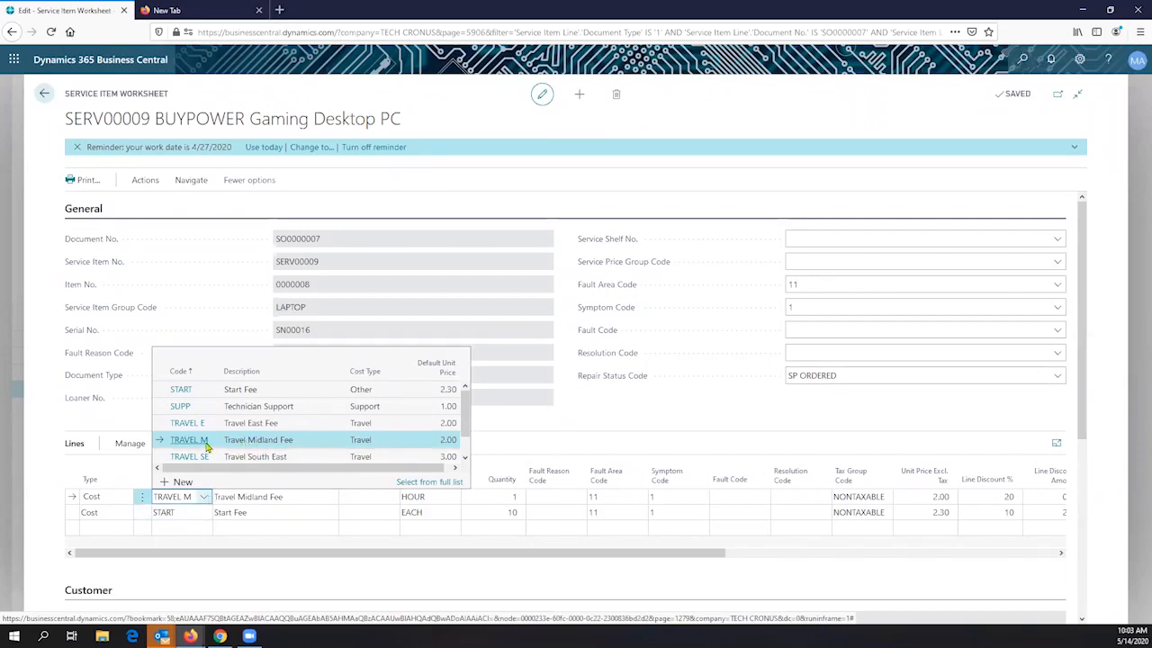
{"action": "scroll", "coordinate": [216, 424], "scroll_direction": "down", "scroll_amount": 1}
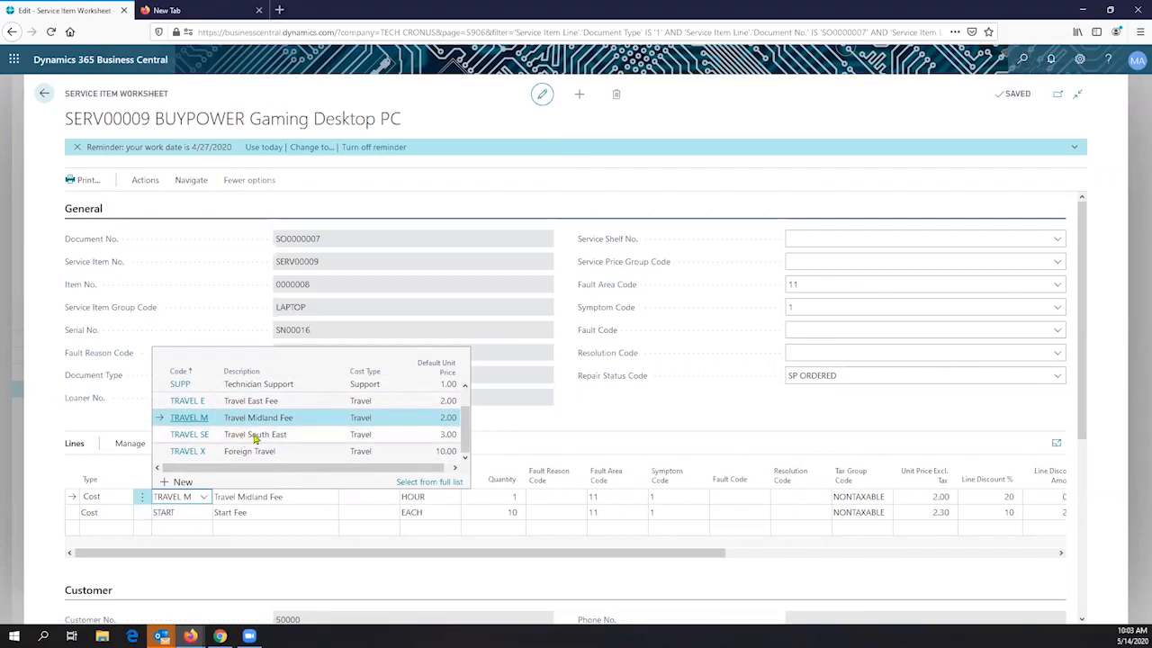
{"action": "scroll", "coordinate": [258, 431], "scroll_direction": "up", "scroll_amount": 1}
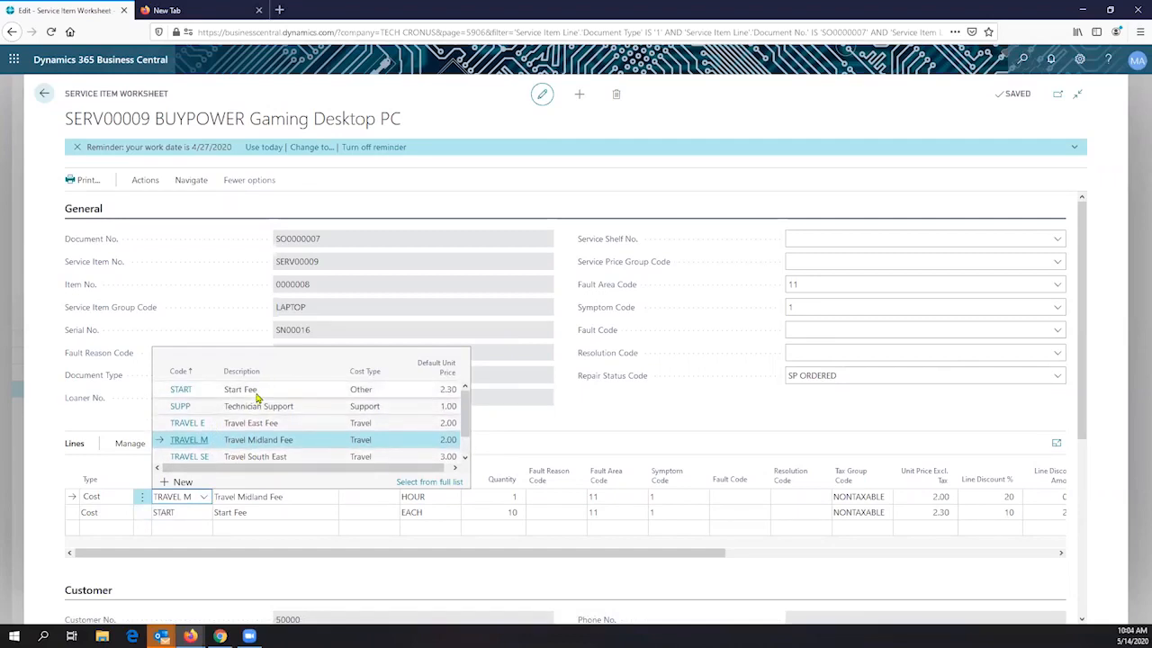
{"action": "left_click", "coordinate": [254, 443]}
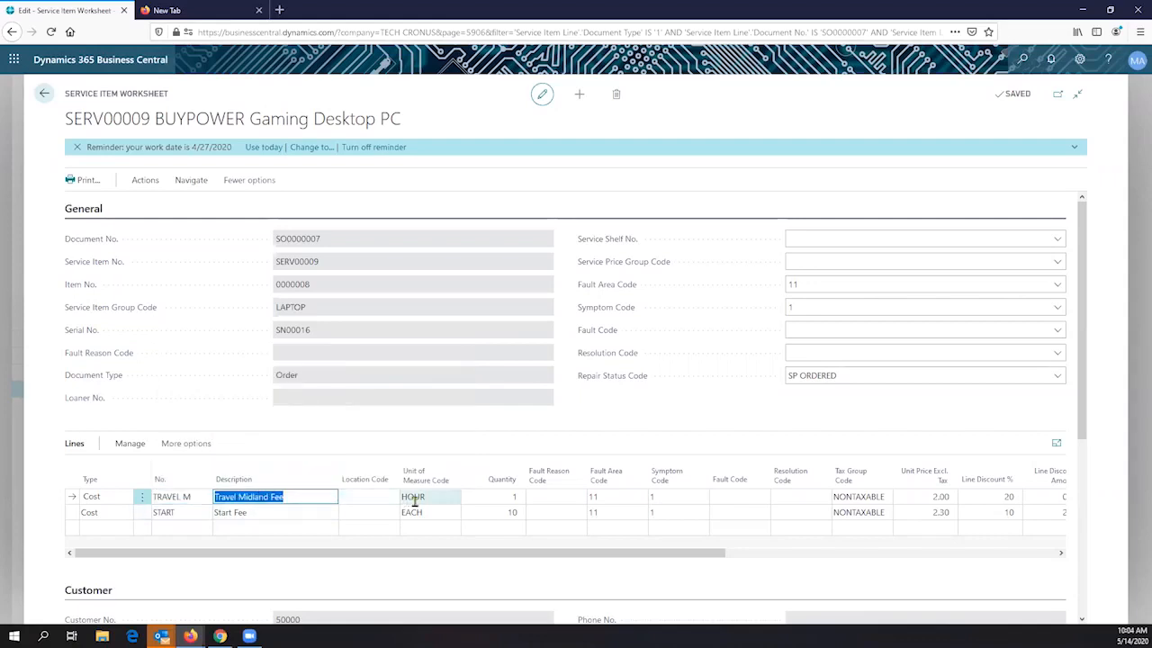
{"action": "left_click", "coordinate": [450, 497]}
{"action": "left_click", "coordinate": [502, 497]}
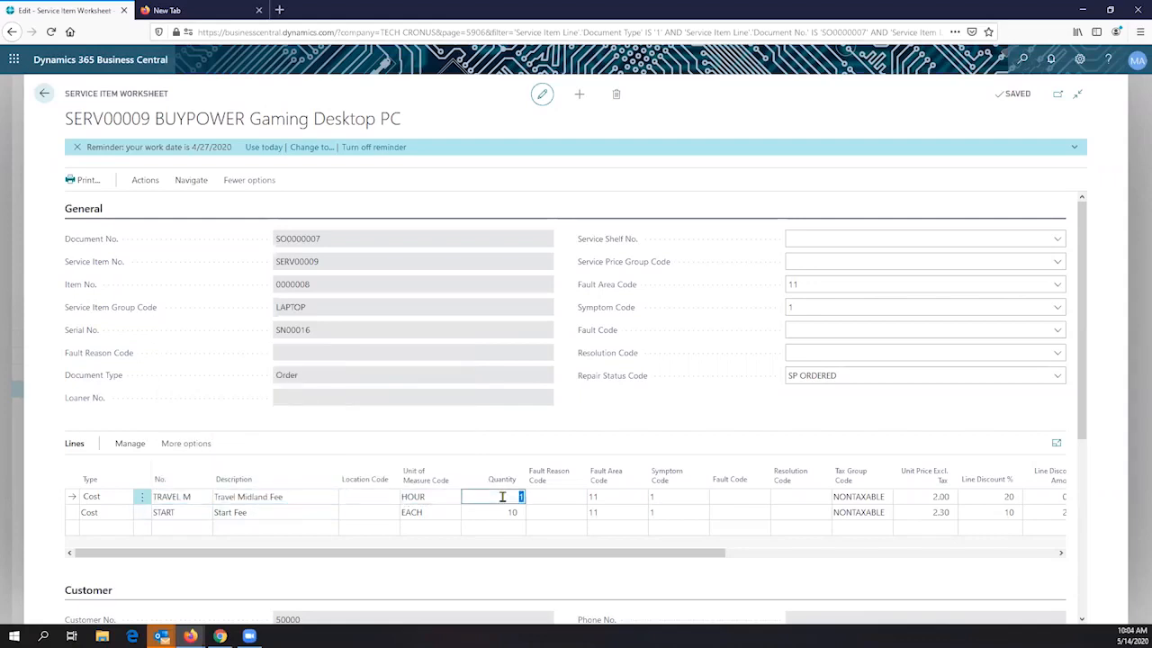
{"action": "left_click", "coordinate": [605, 496]}
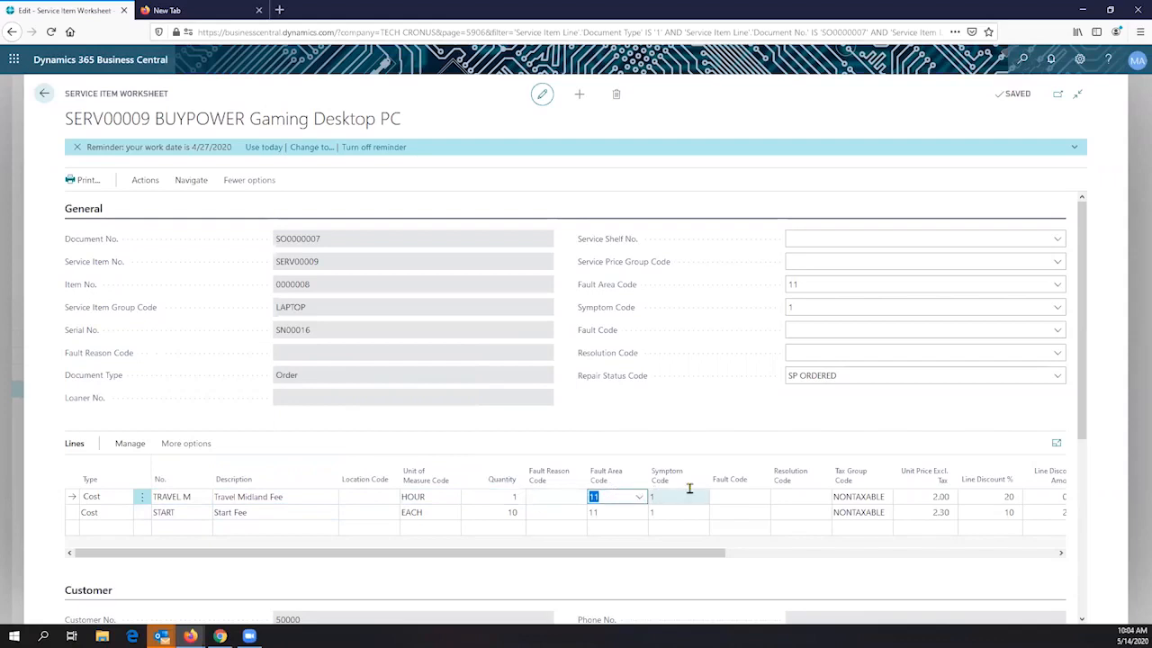
Step: Add a Resource line below the Start Fee line and assign the first resource in the resource list
{"action": "left_click", "coordinate": [266, 514]}
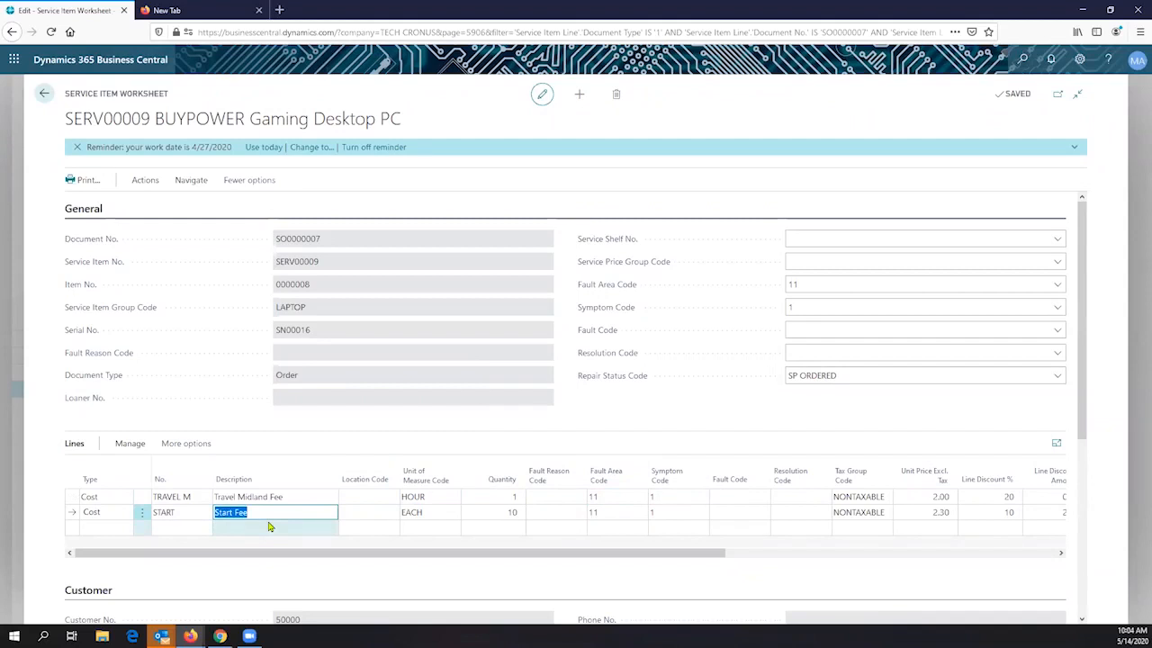
{"action": "left_click", "coordinate": [225, 529]}
{"action": "left_click", "coordinate": [205, 528]}
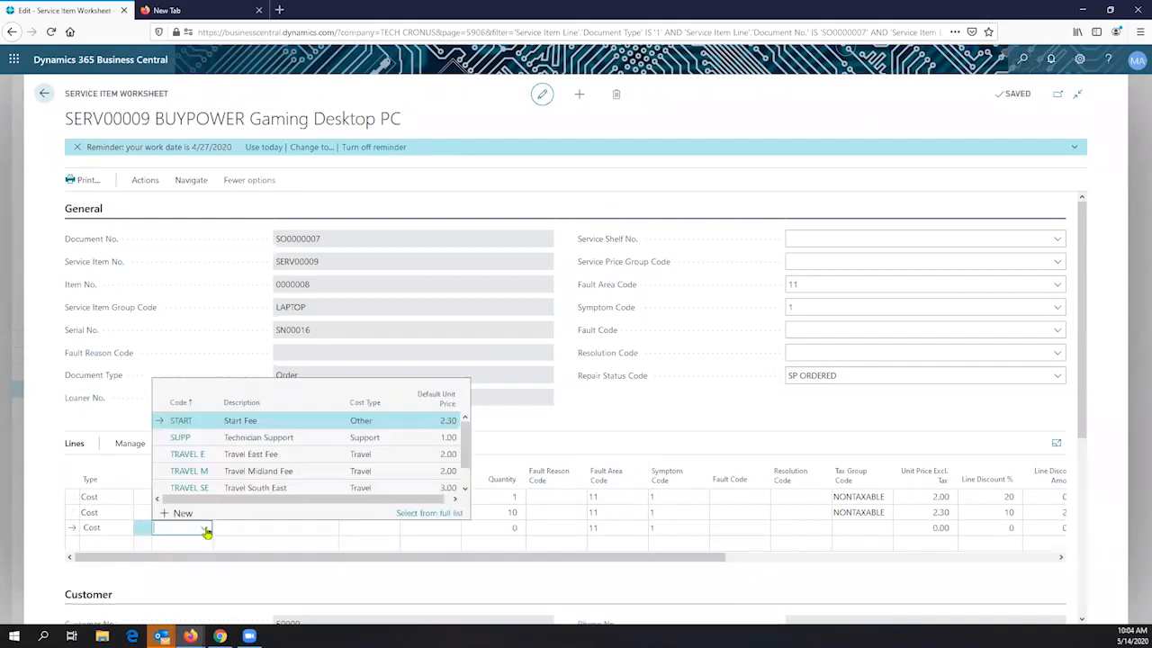
{"action": "left_click", "coordinate": [115, 533]}
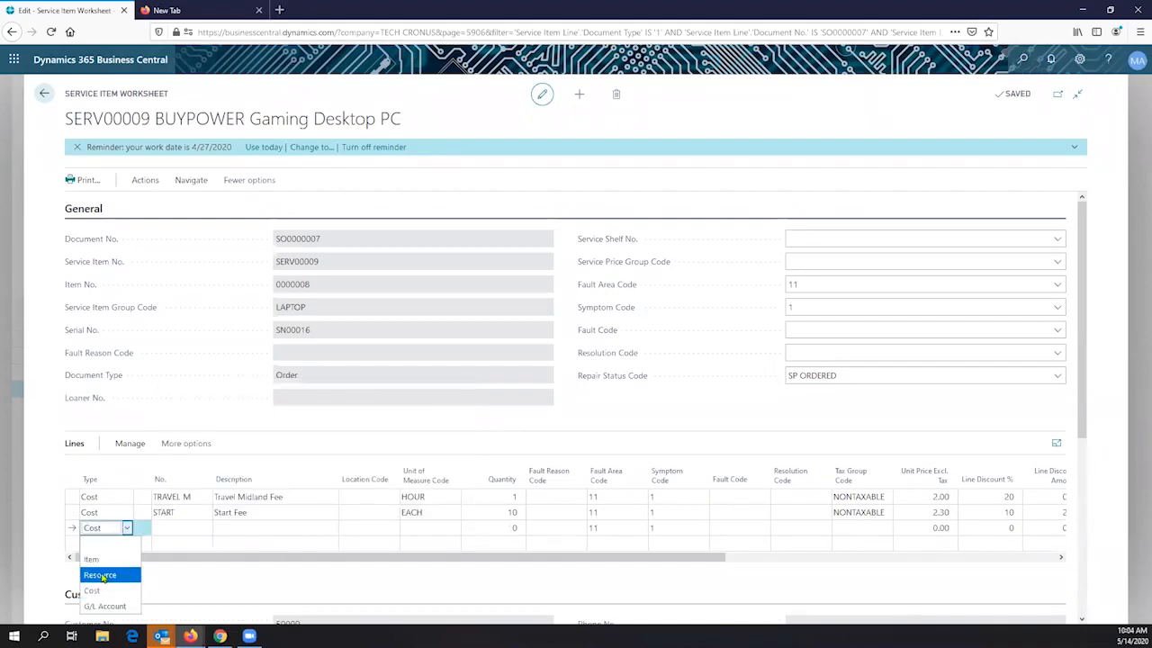
{"action": "left_click", "coordinate": [104, 575]}
{"action": "left_click", "coordinate": [180, 529]}
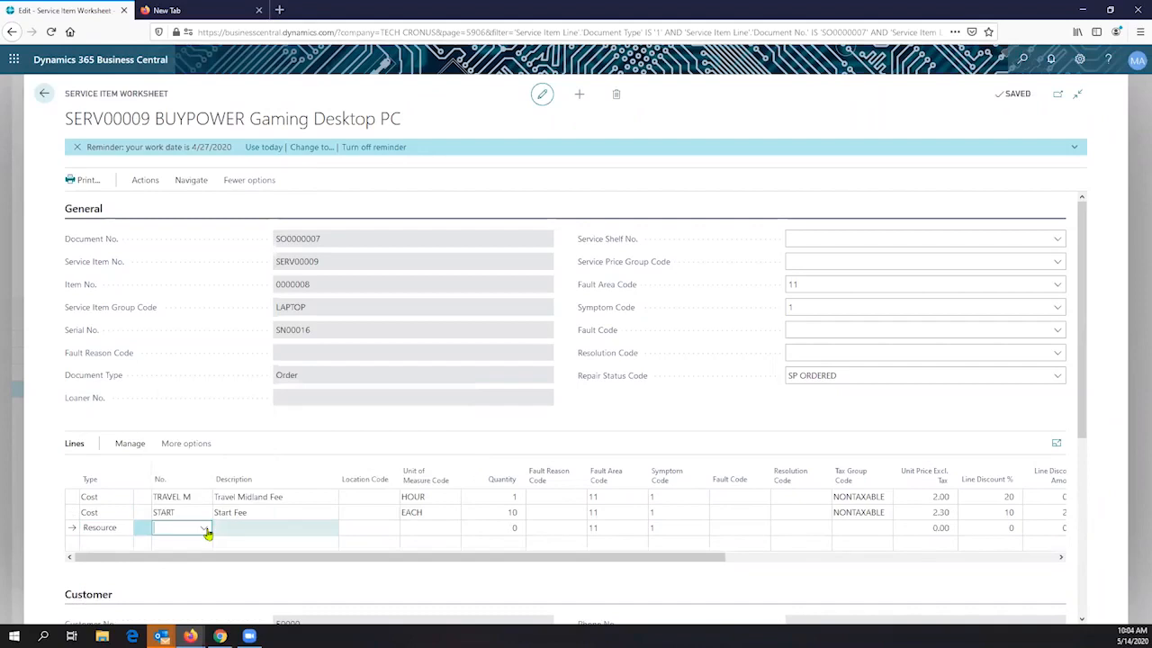
{"action": "left_click", "coordinate": [205, 529]}
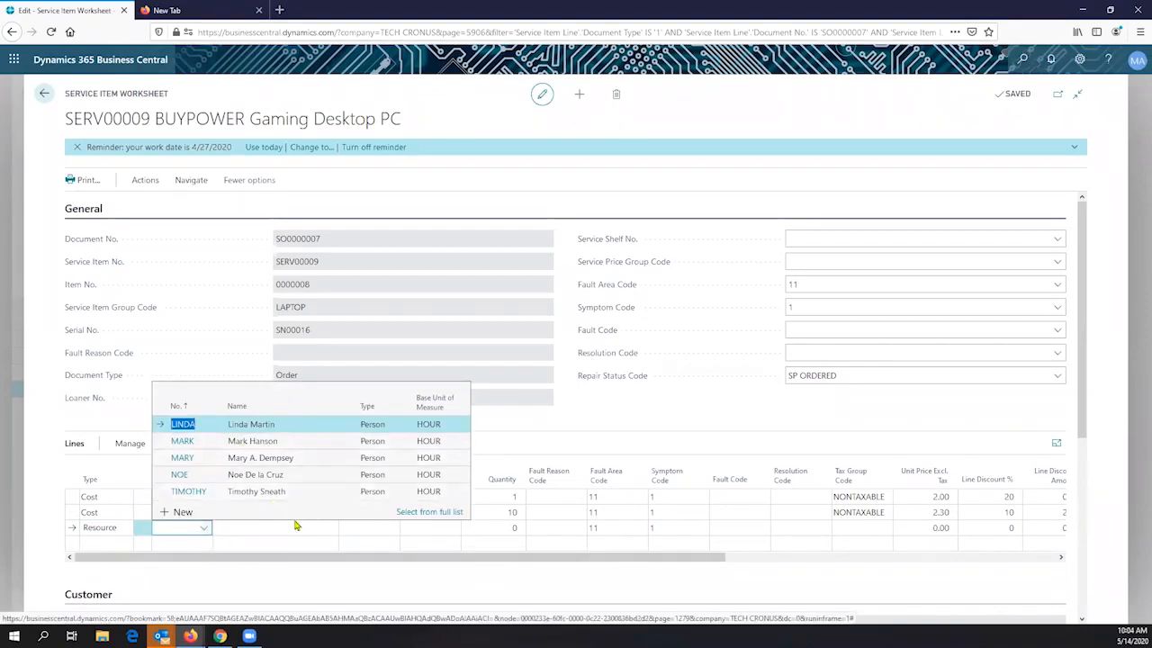
{"action": "left_click", "coordinate": [258, 426]}
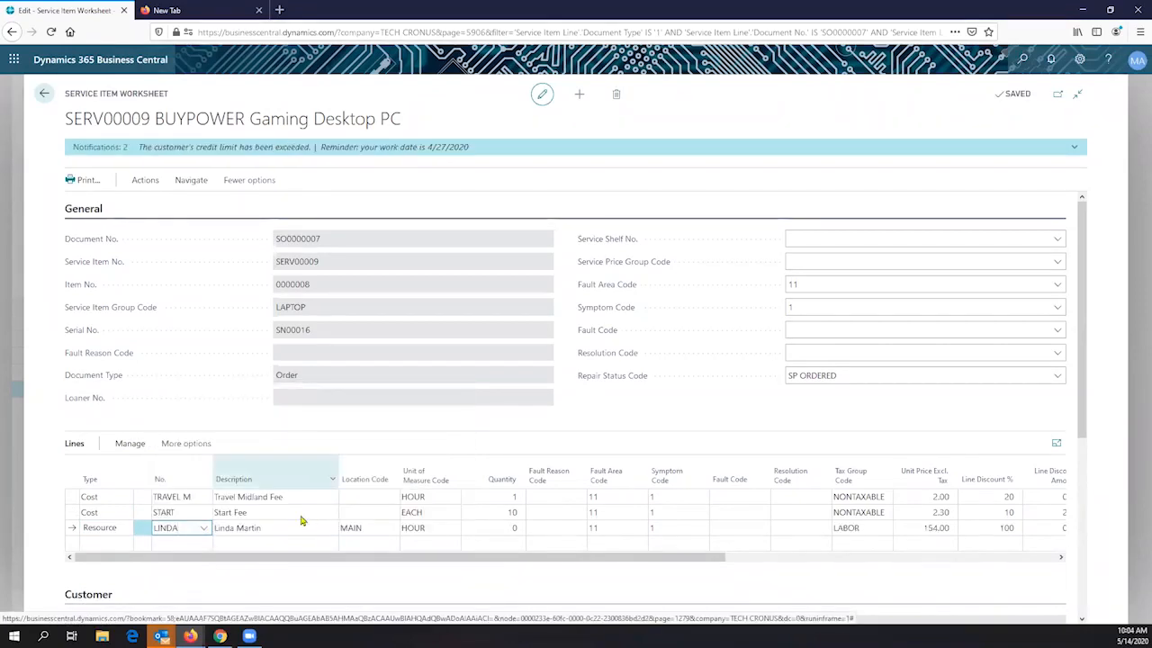
Step: Set the new resource line's quantity to 2 and its resolution code to A (Replacement)
{"action": "left_click", "coordinate": [350, 531]}
{"action": "left_click", "coordinate": [489, 531]}
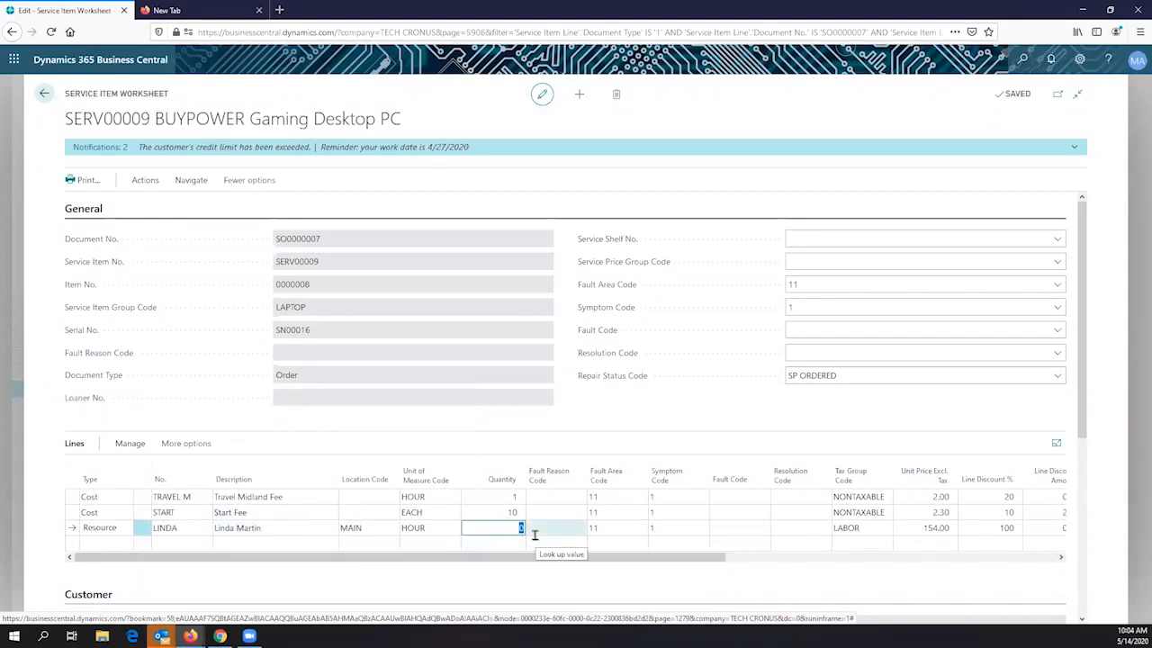
{"action": "type", "text": "2"}
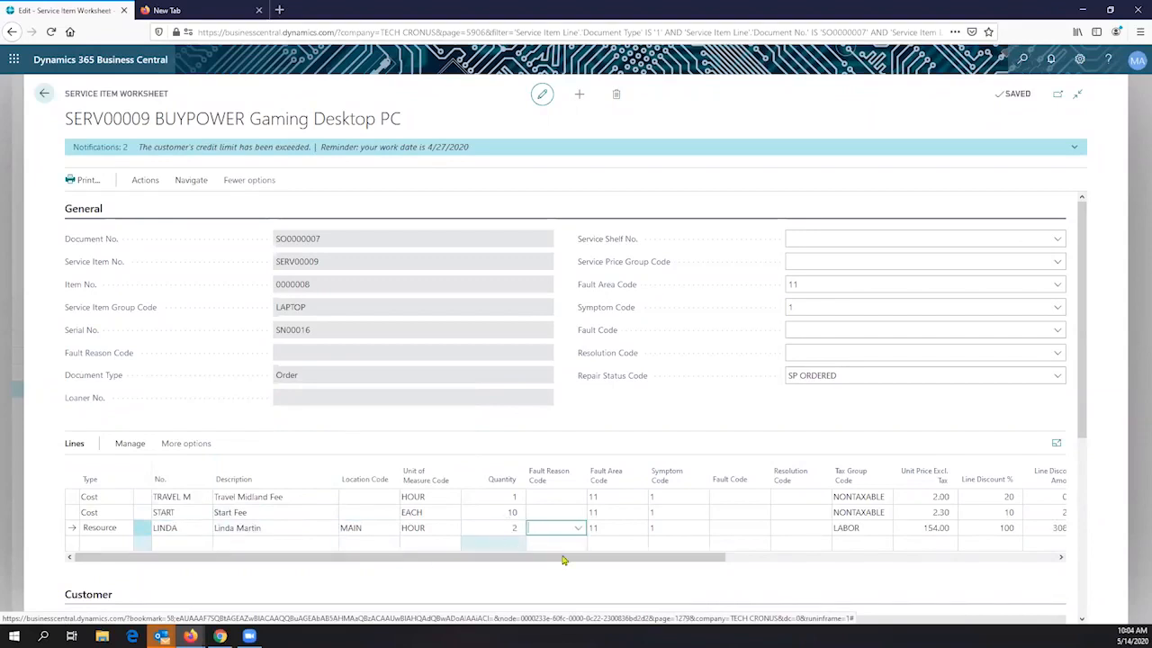
{"action": "key", "text": "Tab"}
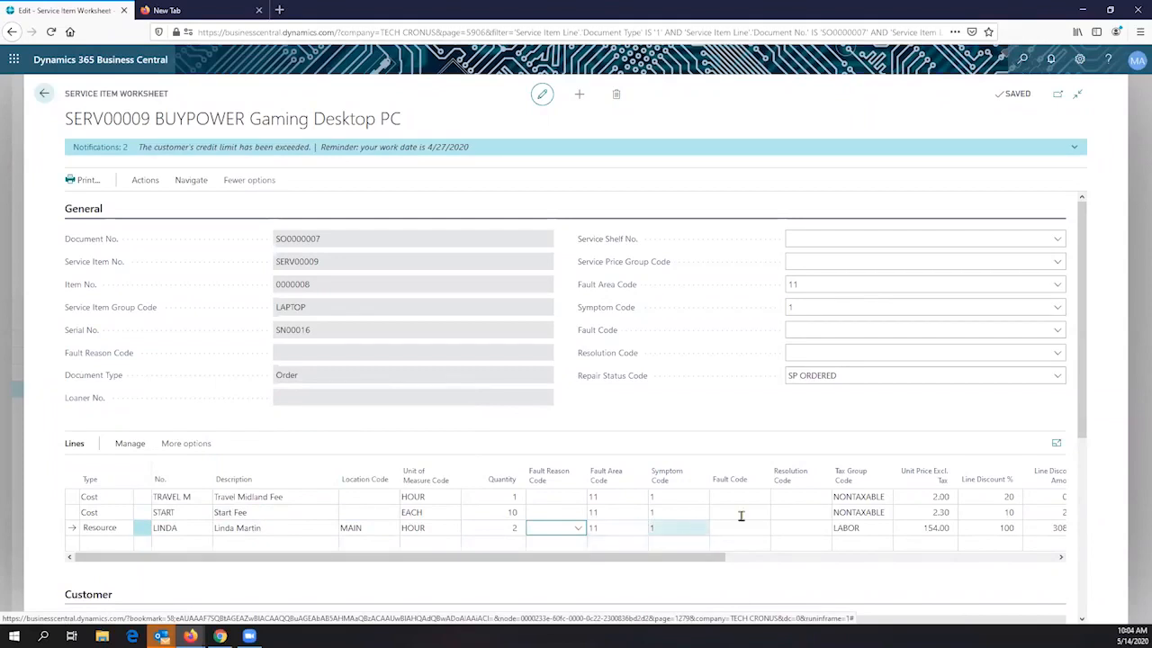
{"action": "left_click", "coordinate": [794, 528]}
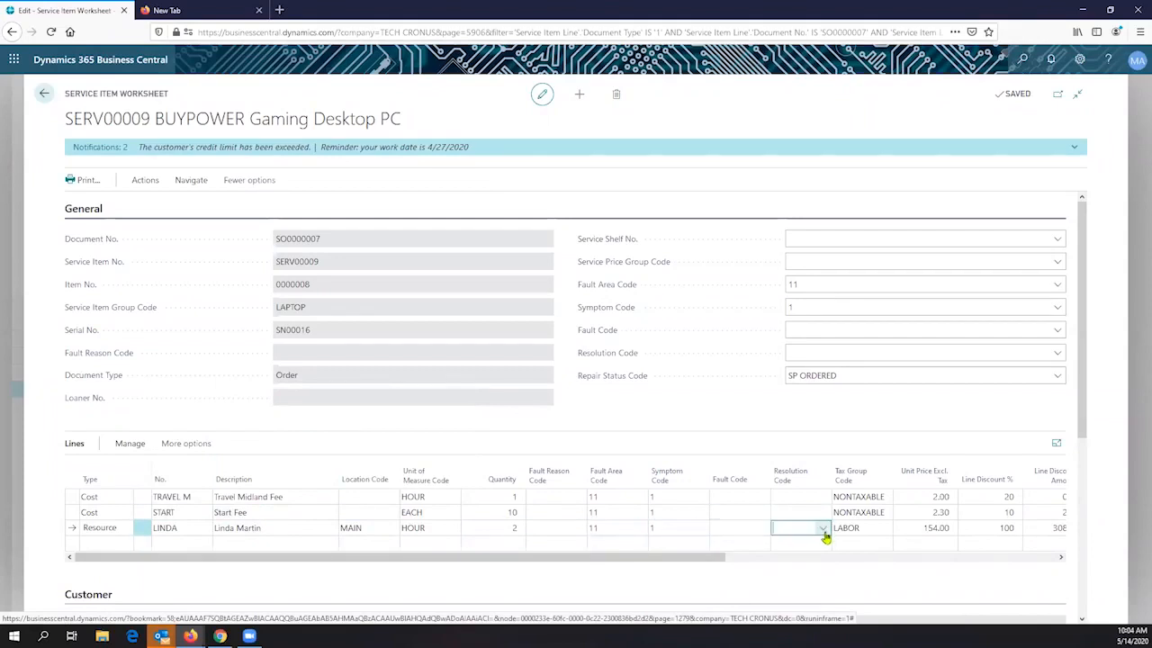
{"action": "left_click", "coordinate": [825, 532]}
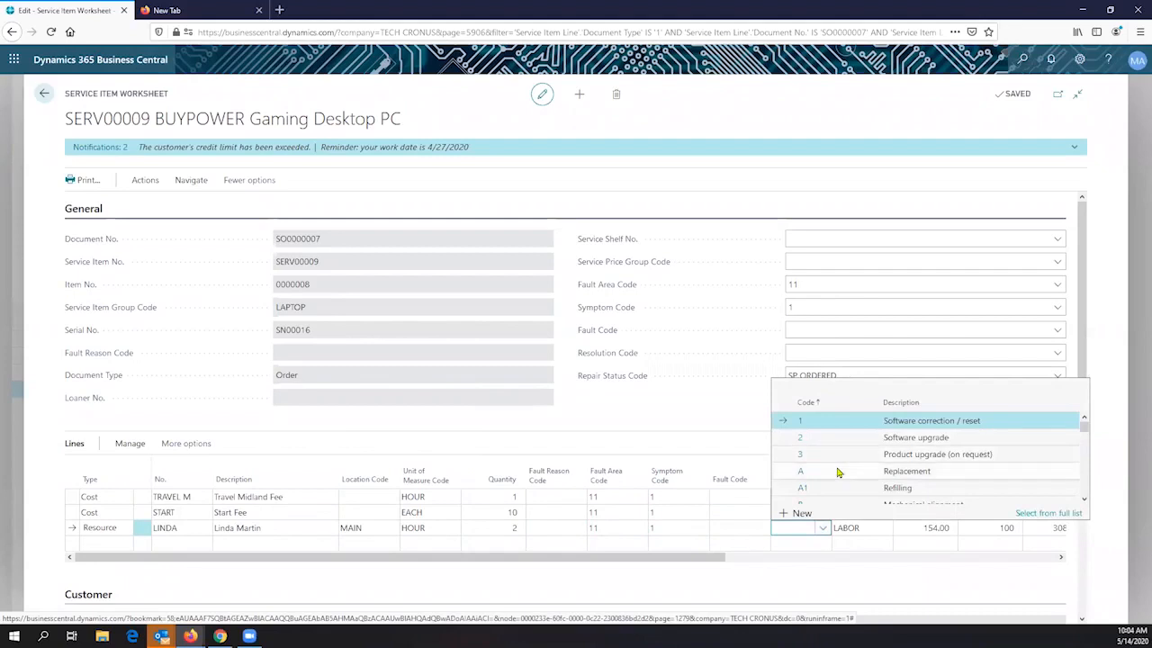
{"action": "left_click", "coordinate": [837, 473]}
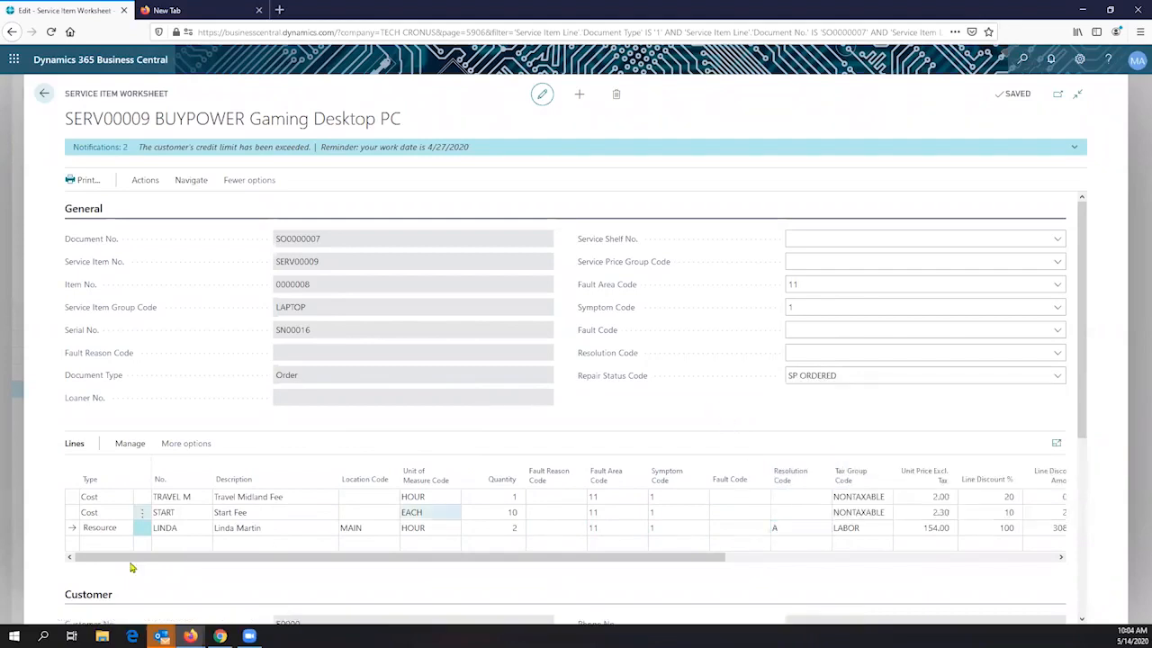
Step: Add a line of type Item below the resource line and browse the items available for it
{"action": "left_click", "coordinate": [101, 544]}
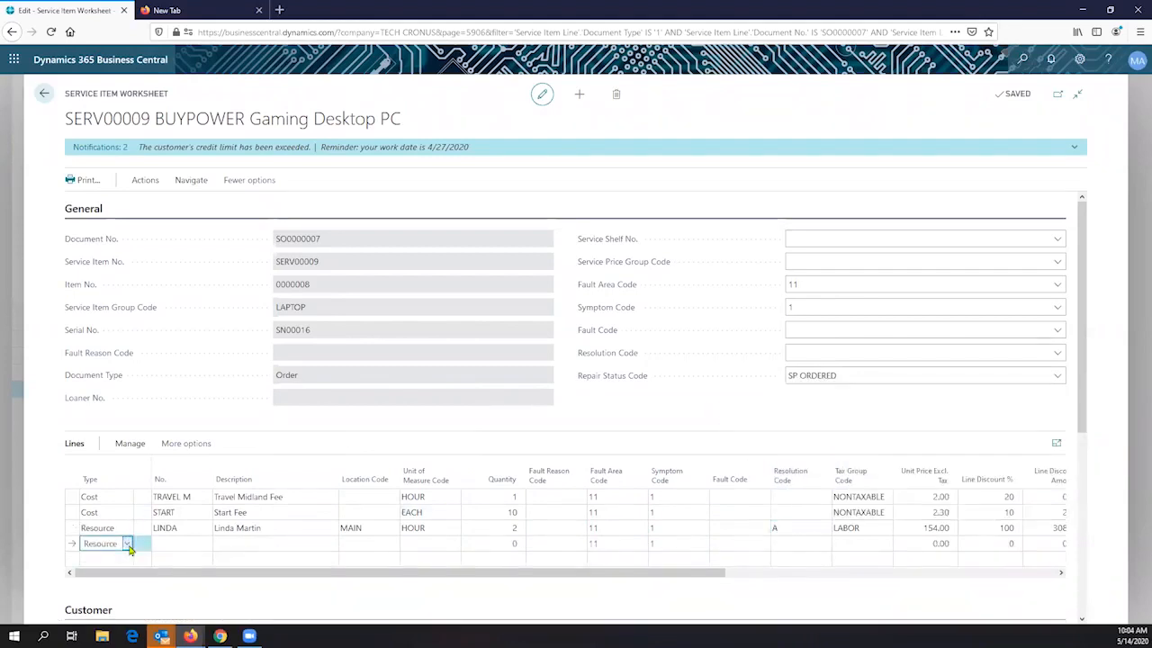
{"action": "left_click", "coordinate": [126, 544]}
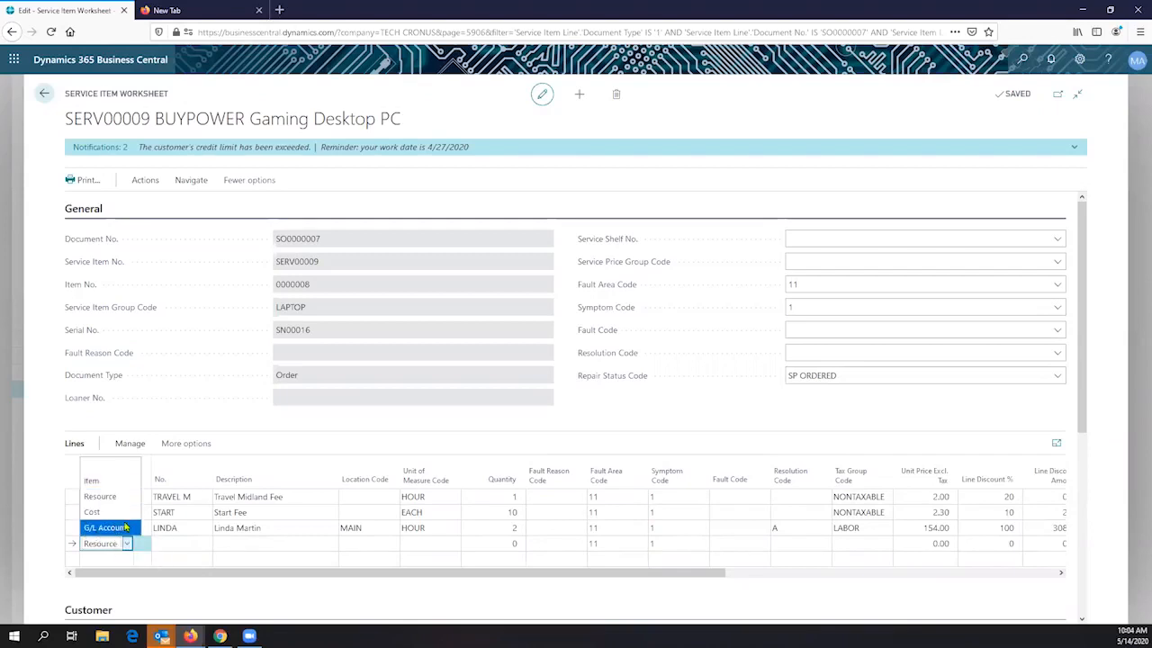
{"action": "left_click", "coordinate": [107, 483]}
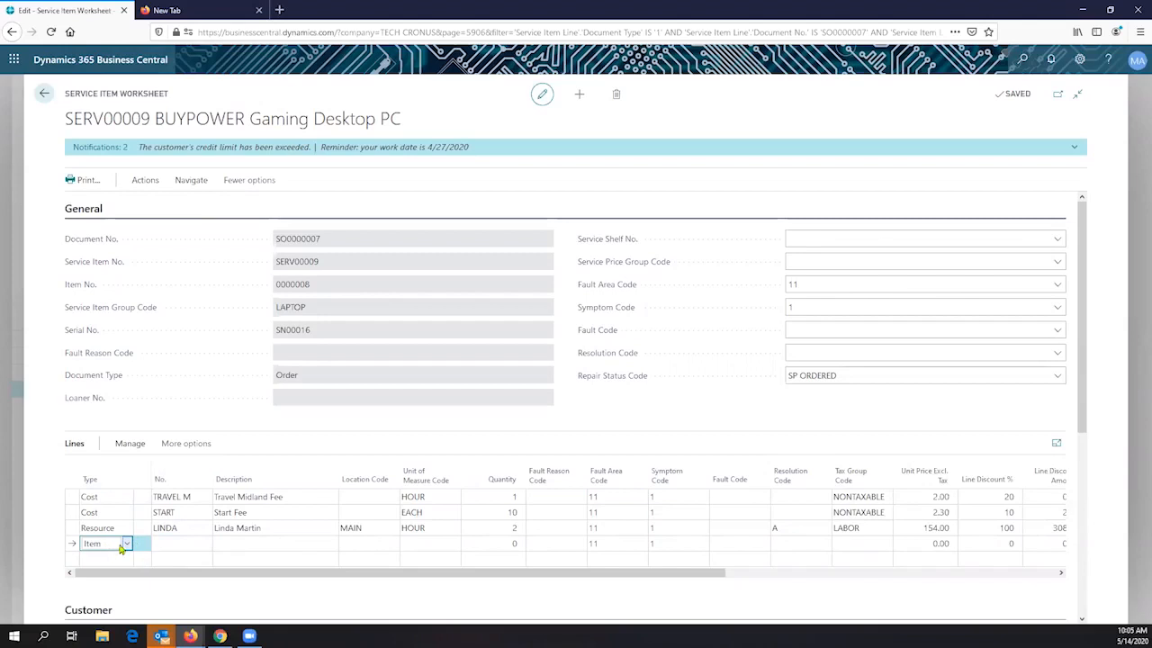
{"action": "left_click", "coordinate": [172, 544]}
{"action": "left_click", "coordinate": [203, 546]}
{"action": "scroll", "coordinate": [252, 463], "scroll_direction": "down", "scroll_amount": 3}
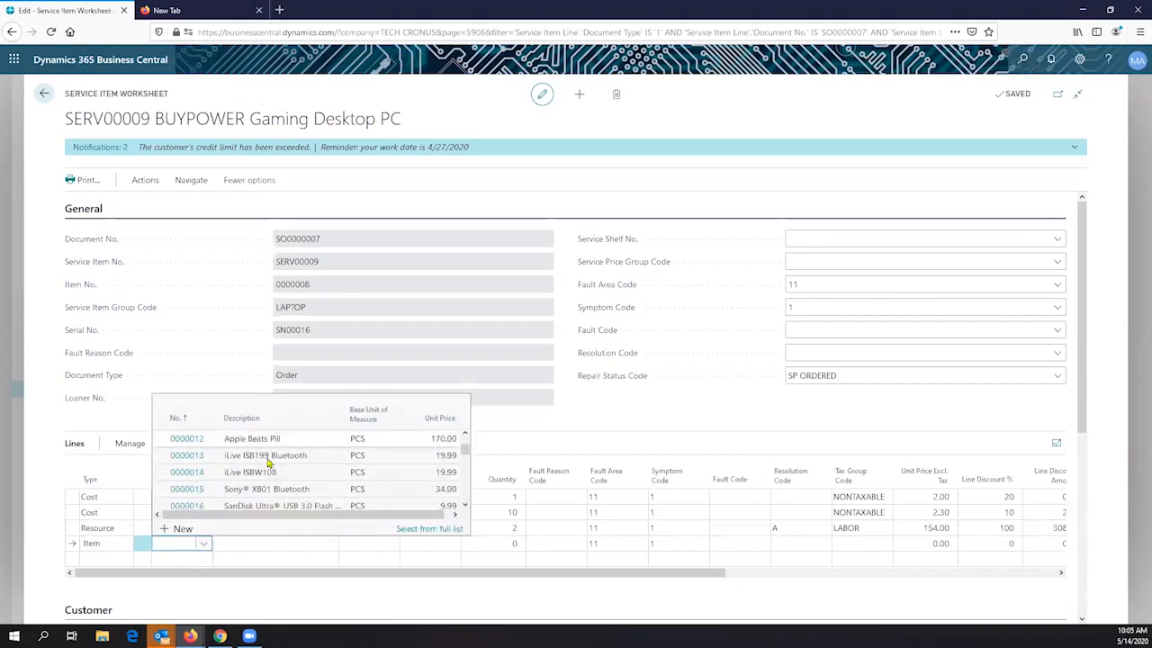
{"action": "scroll", "coordinate": [267, 461], "scroll_direction": "down", "scroll_amount": 6}
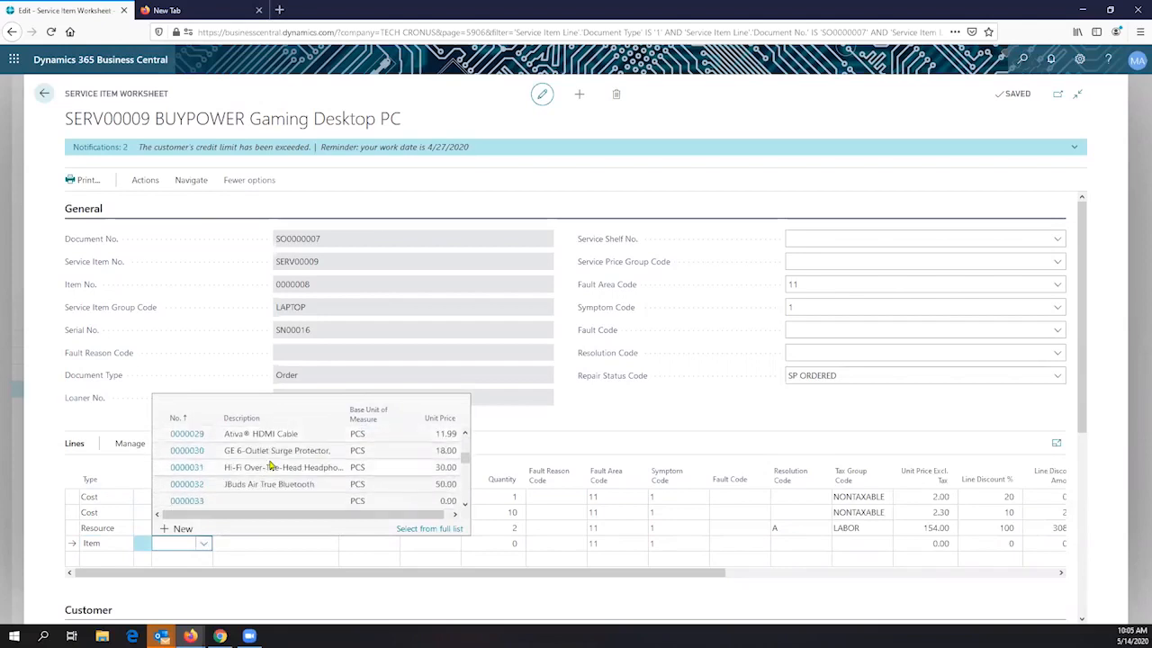
{"action": "left_click", "coordinate": [228, 340]}
{"action": "left_click", "coordinate": [191, 182]}
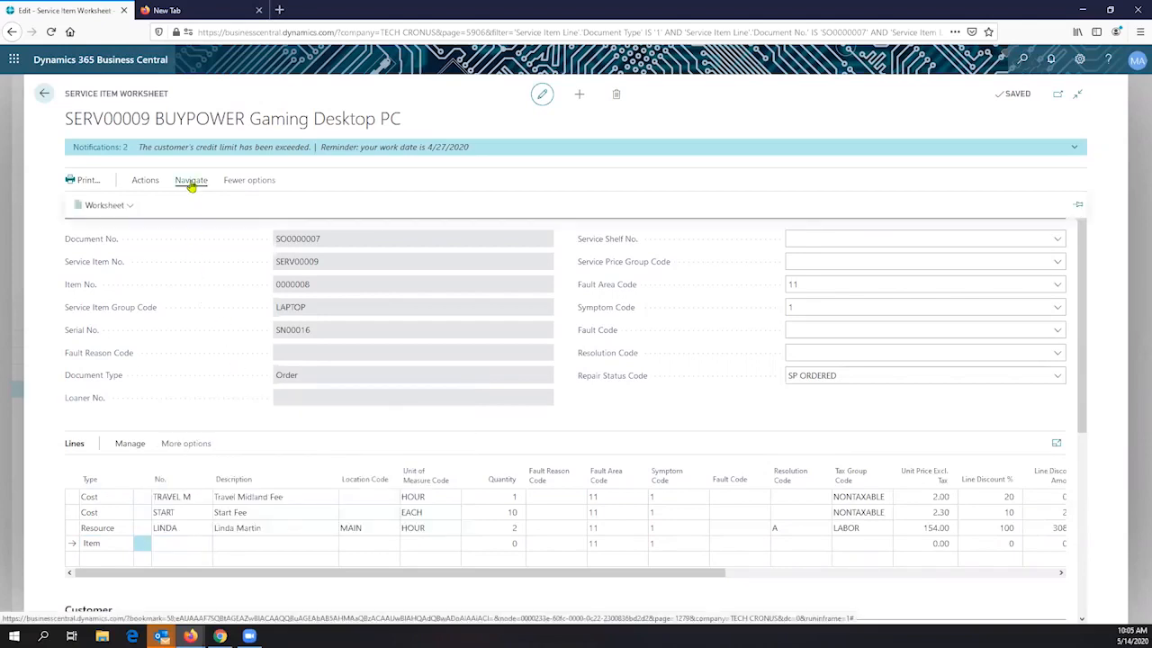
{"action": "left_click", "coordinate": [122, 209]}
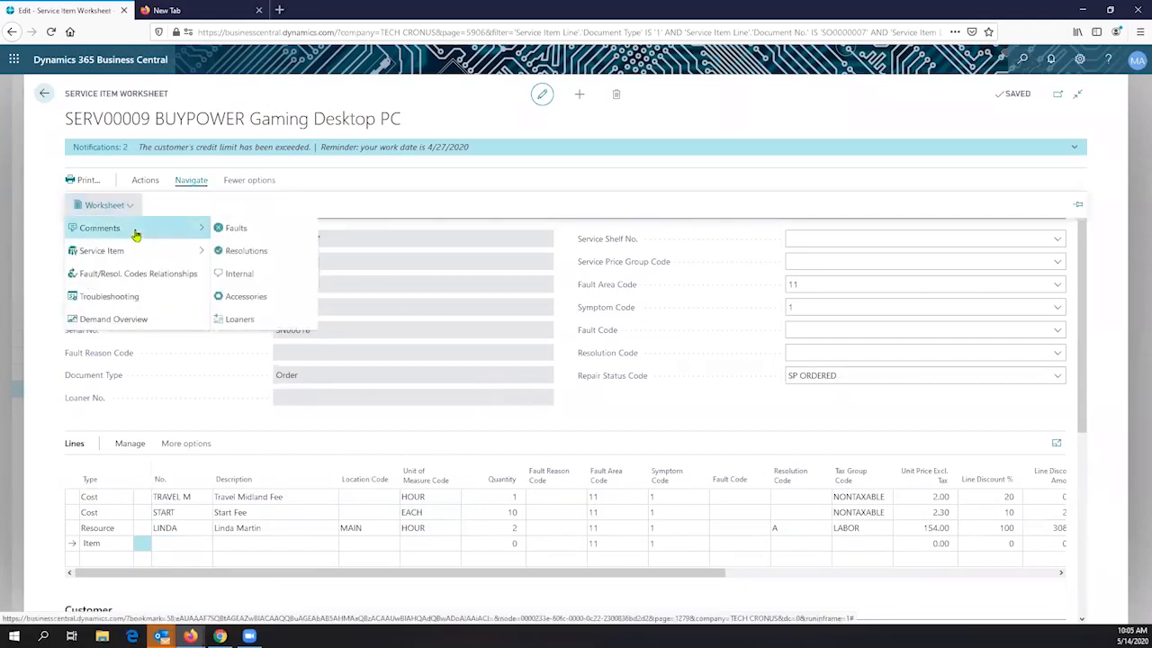
Step: Choose item 0000000, HP 15-dy1027od Laptop, for the new Item line and set its quantity to 1
{"action": "left_click", "coordinate": [205, 549]}
{"action": "left_click", "coordinate": [205, 547]}
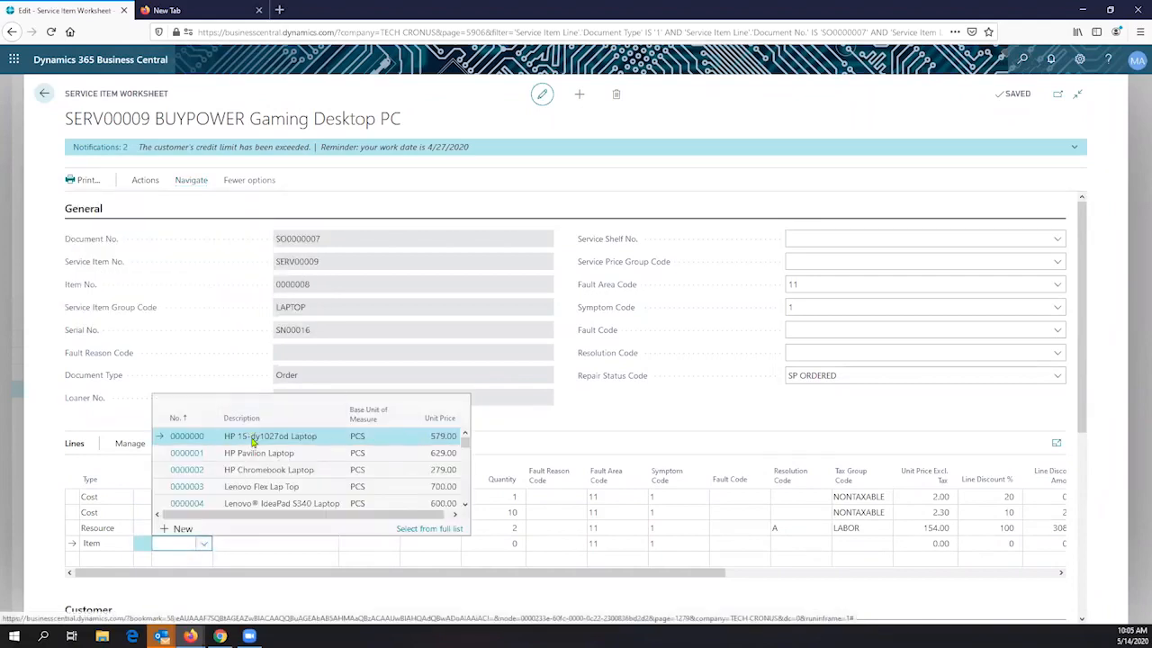
{"action": "left_click", "coordinate": [254, 540]}
{"action": "key", "text": "Tab"}
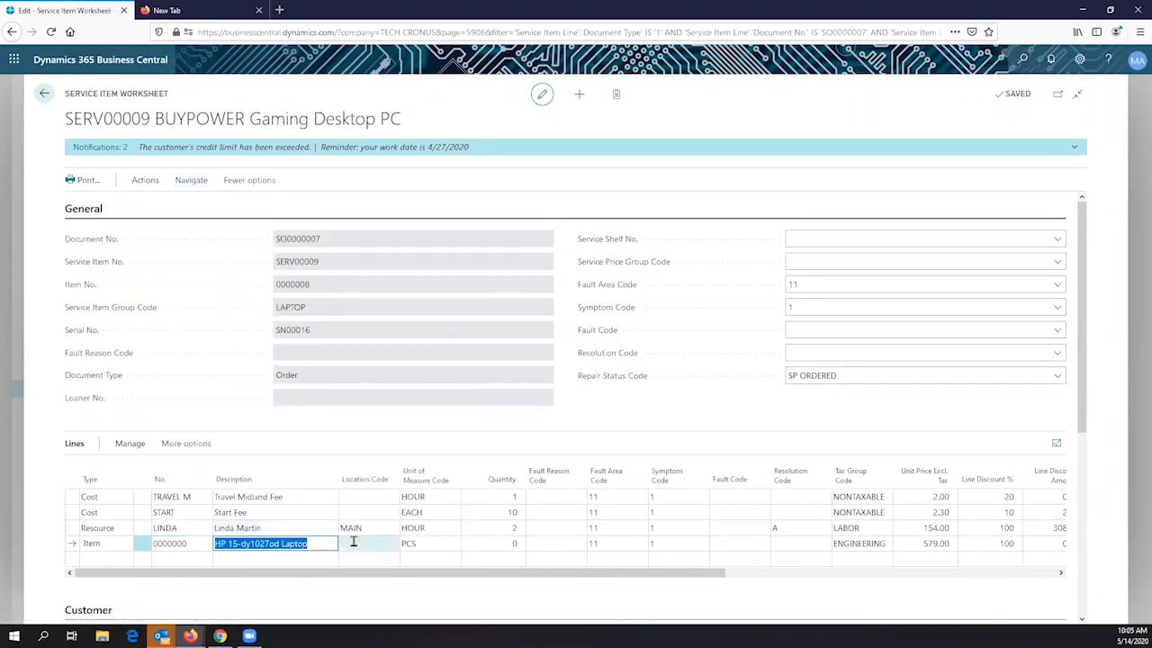
{"action": "key", "text": "Tab"}
{"action": "left_click", "coordinate": [474, 550]}
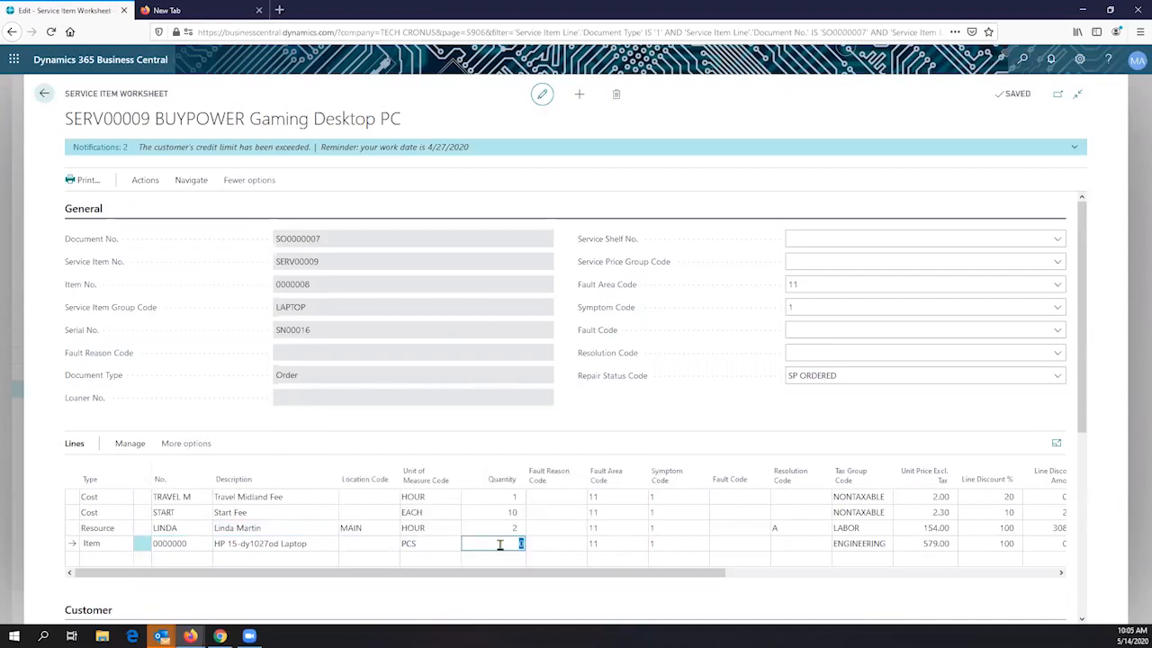
{"action": "type", "text": "1"}
{"action": "key", "text": "Tab"}
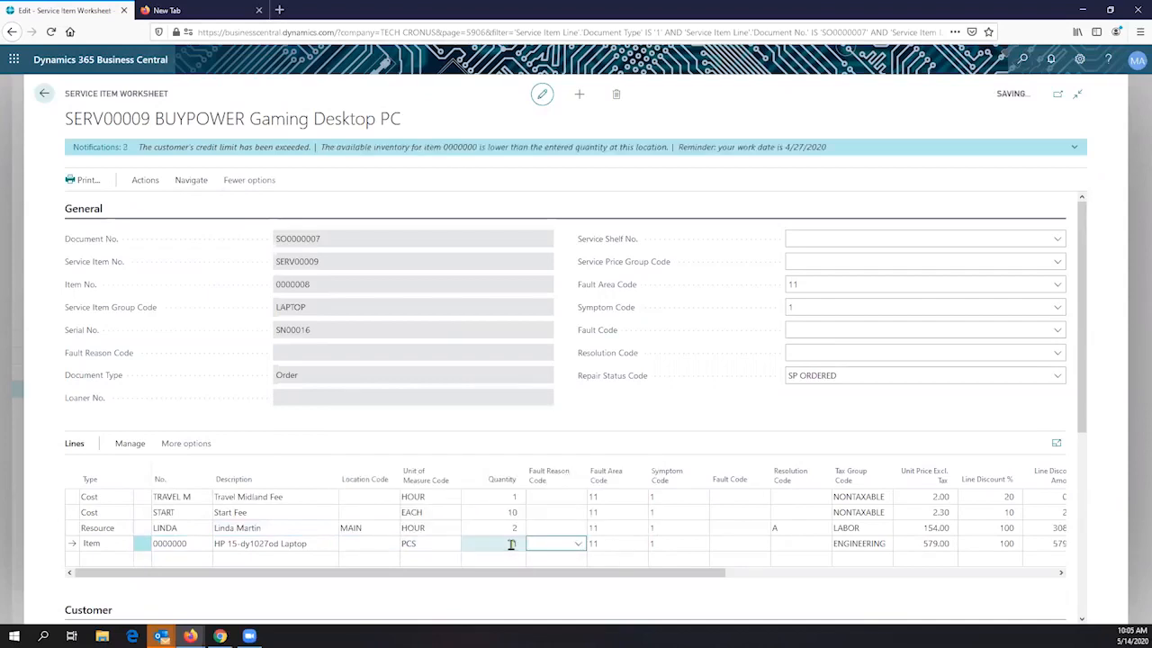
Step: Expand the worksheet's notifications and dismiss those about the credit limit, available inventory and work date
{"action": "left_click_drag", "start_coordinate": [325, 118], "coordinate": [317, 146]}
{"action": "left_click", "coordinate": [317, 147]}
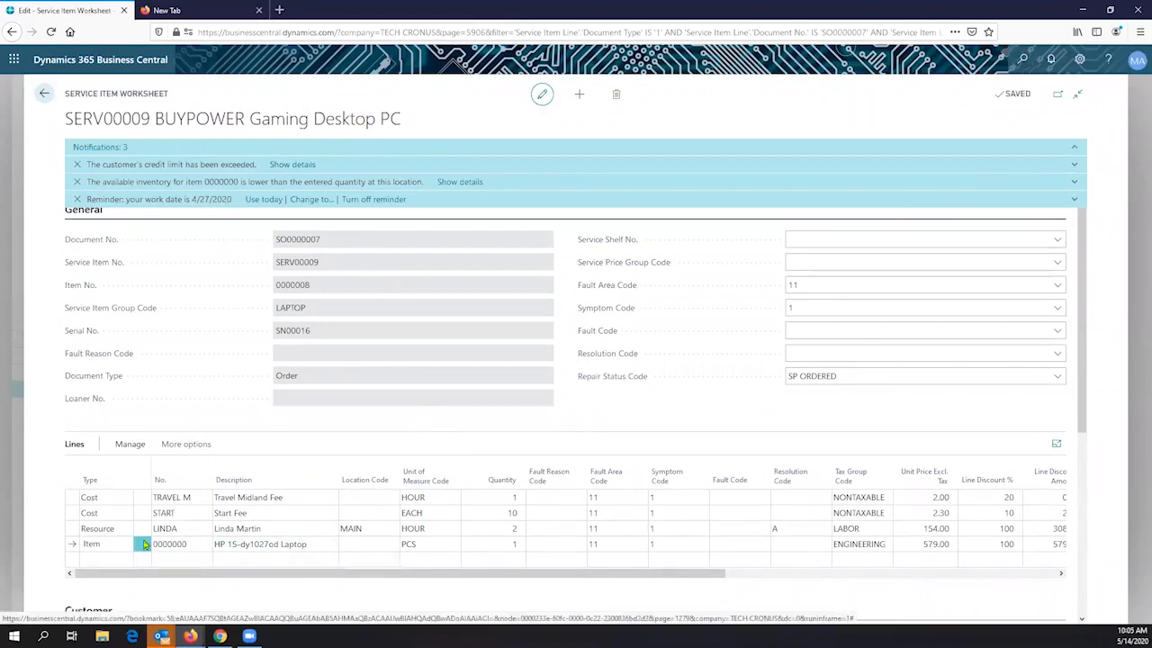
{"action": "left_click", "coordinate": [495, 544]}
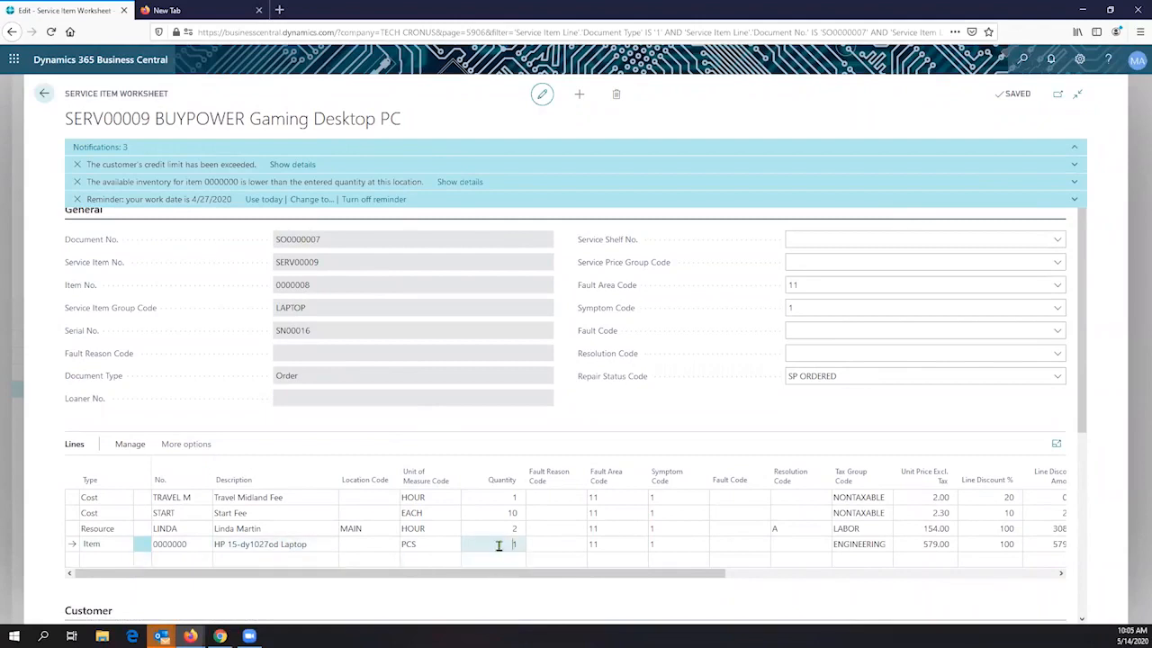
{"action": "left_click", "coordinate": [273, 528]}
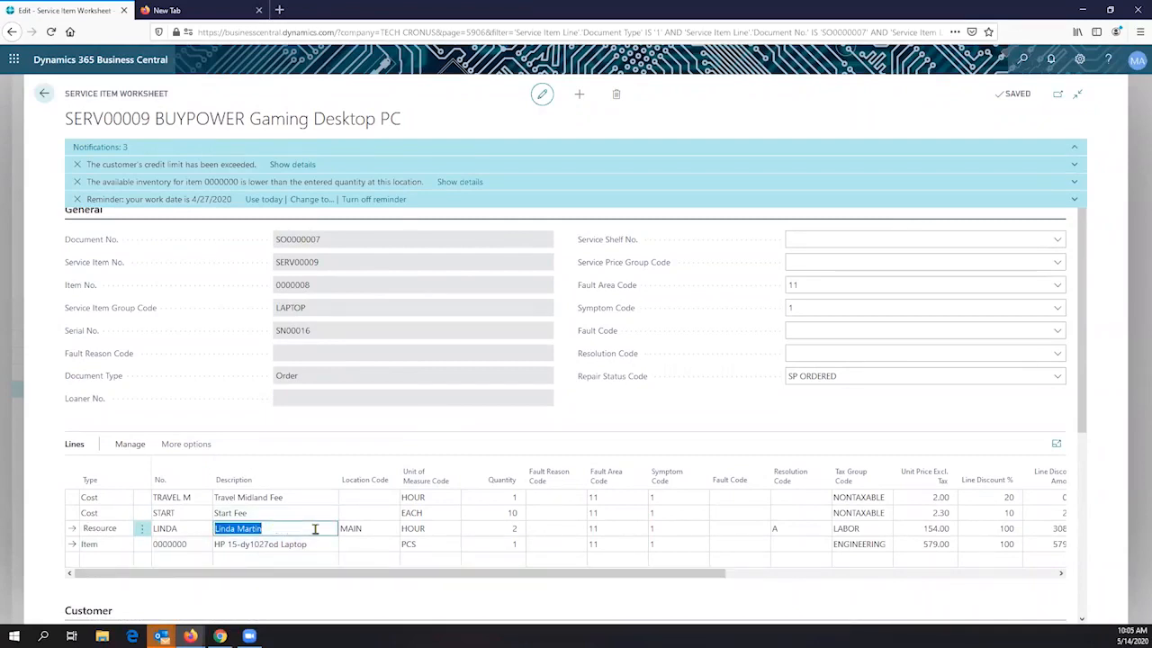
{"action": "left_click", "coordinate": [758, 414]}
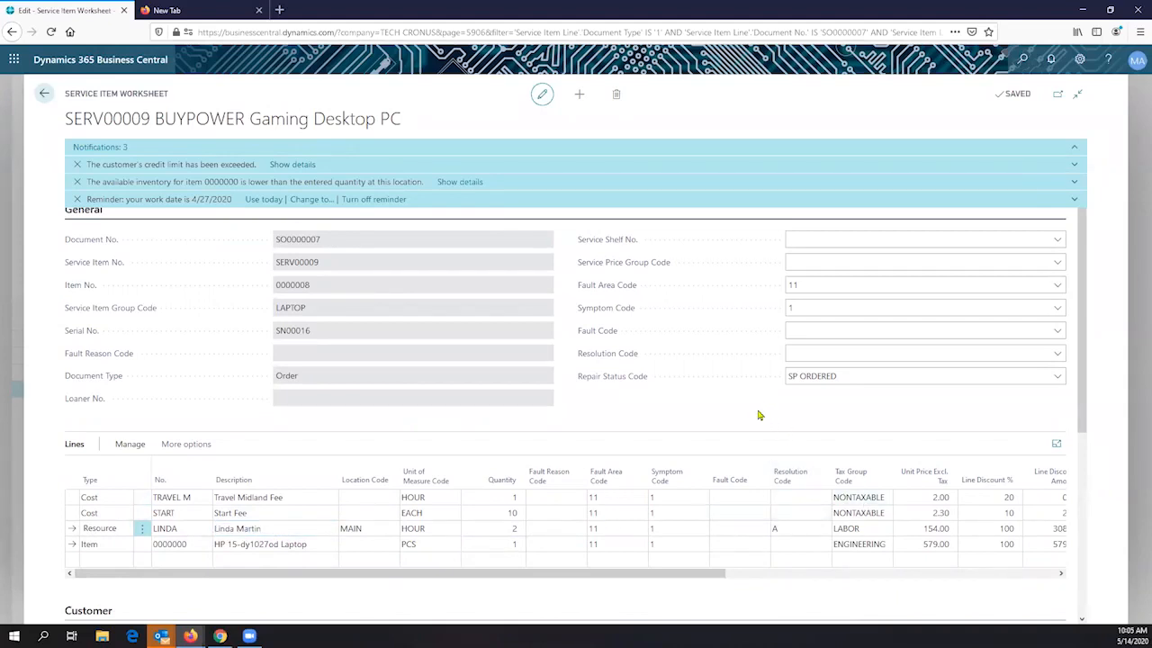
{"action": "left_click", "coordinate": [77, 166]}
{"action": "left_click", "coordinate": [77, 165]}
{"action": "left_click", "coordinate": [77, 149]}
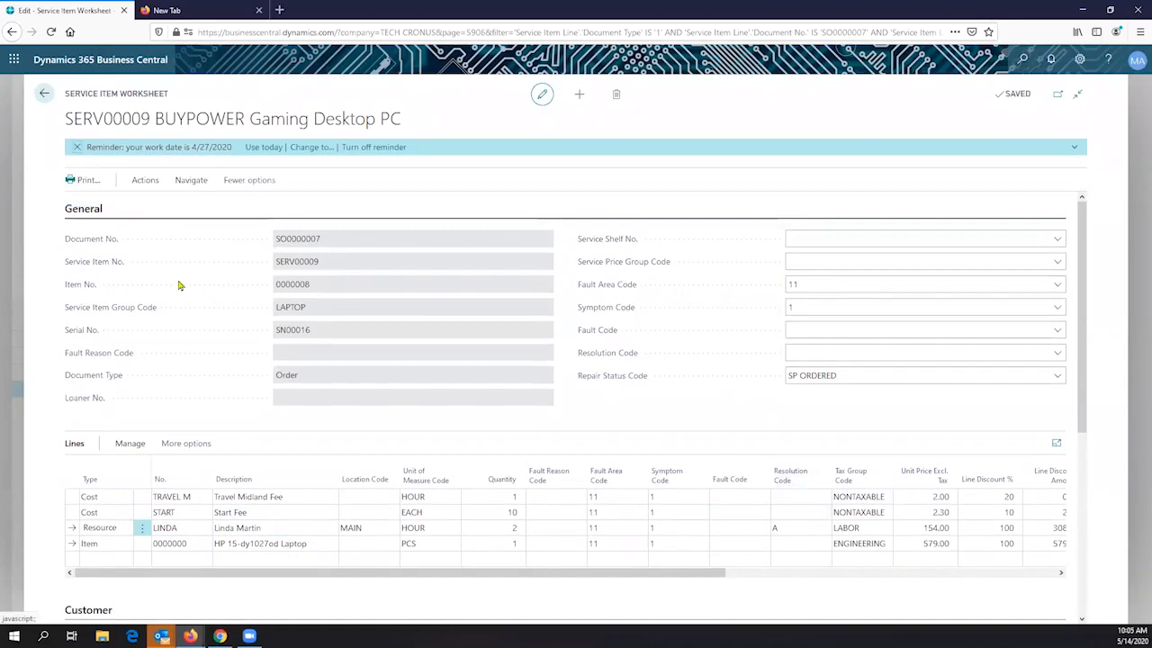
Step: Examine the worksheet's print options, including Show Comments, and leave without printing
{"action": "left_click", "coordinate": [83, 150]}
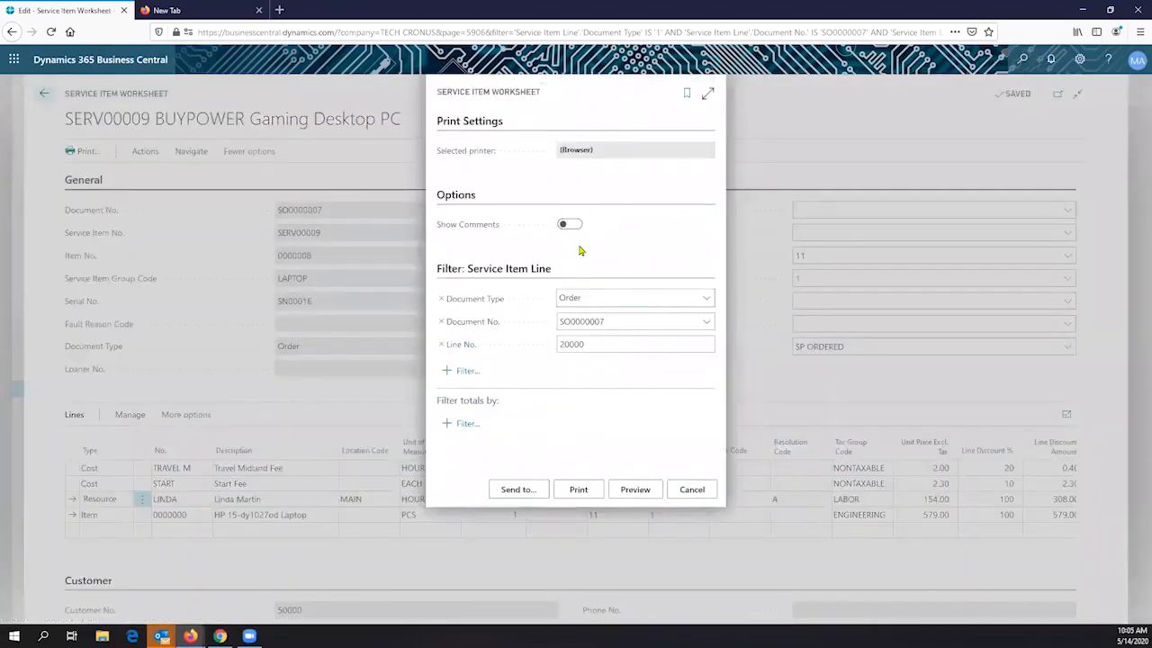
{"action": "left_click", "coordinate": [570, 225]}
{"action": "left_click", "coordinate": [677, 495]}
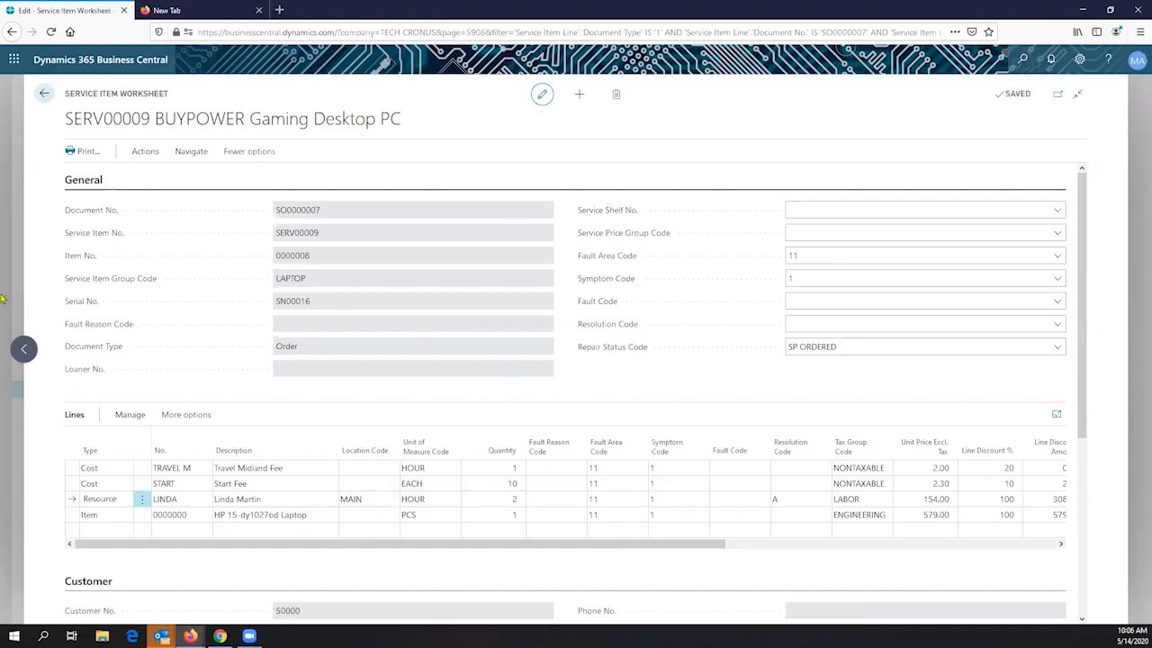
Step: Review the worksheet's available functions and related comment types, and open its Demand Overview
{"action": "left_click", "coordinate": [145, 151]}
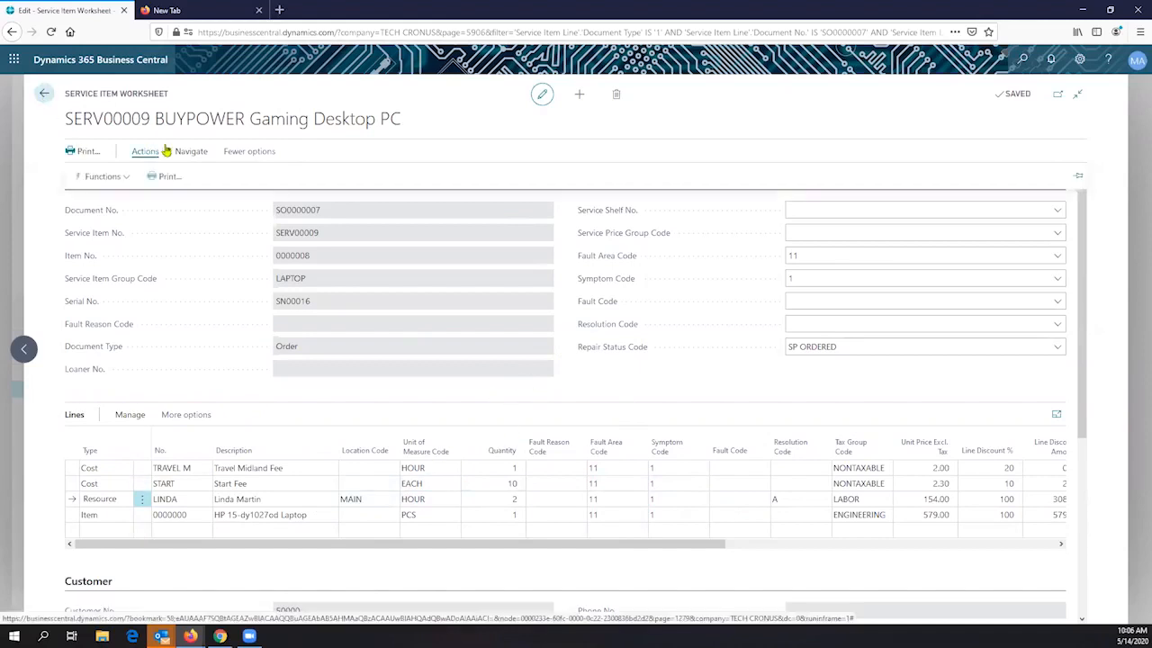
{"action": "left_click", "coordinate": [126, 177]}
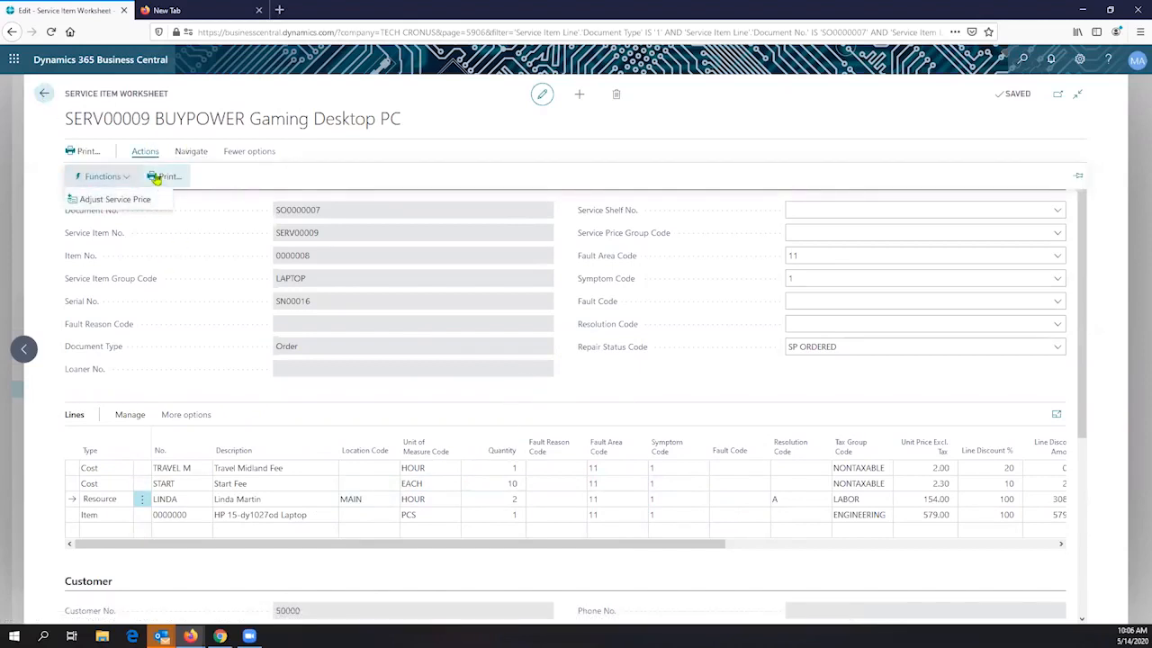
{"action": "left_click", "coordinate": [189, 151]}
{"action": "left_click", "coordinate": [123, 179]}
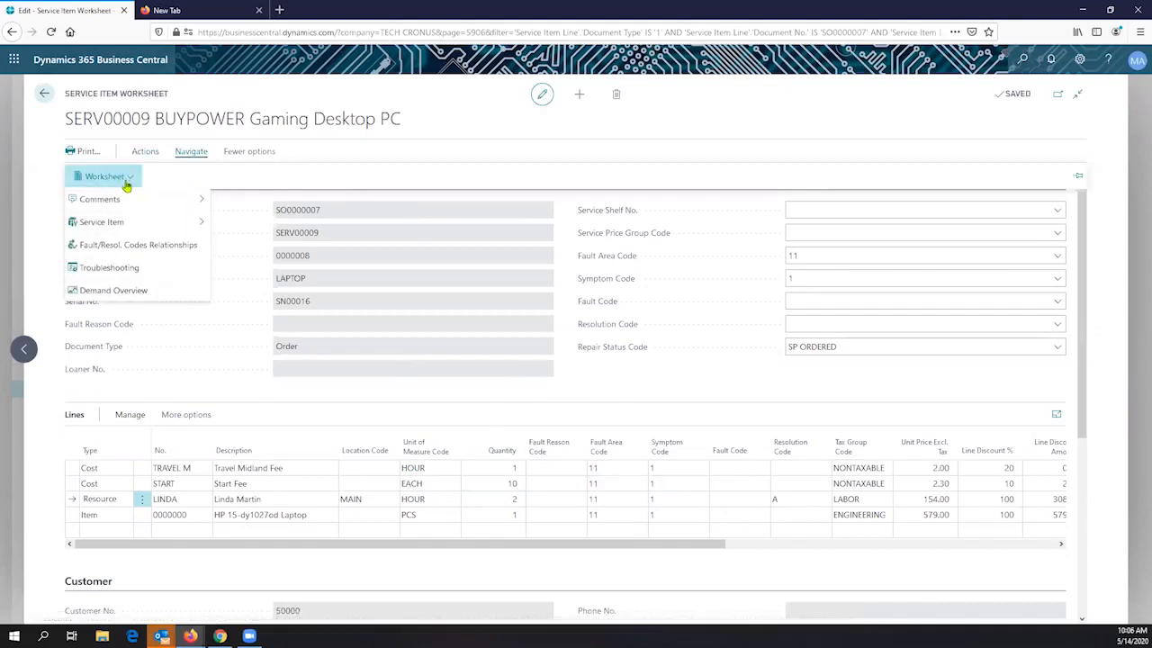
{"action": "mouse_move", "coordinate": [135, 203]}
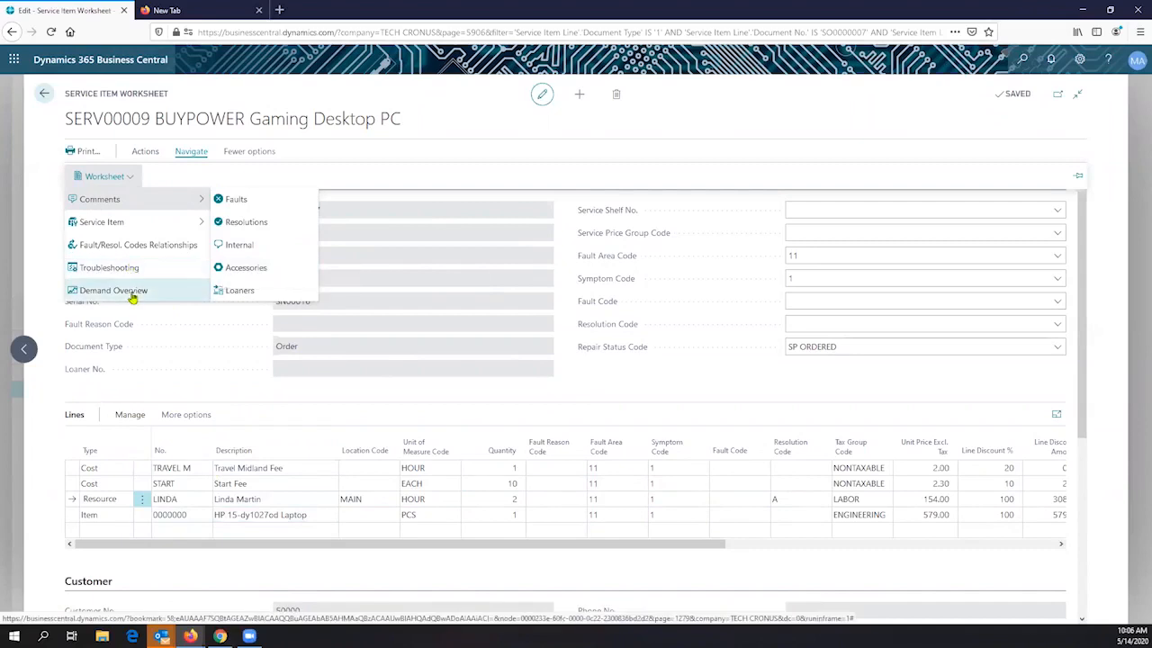
{"action": "key", "text": "Escape"}
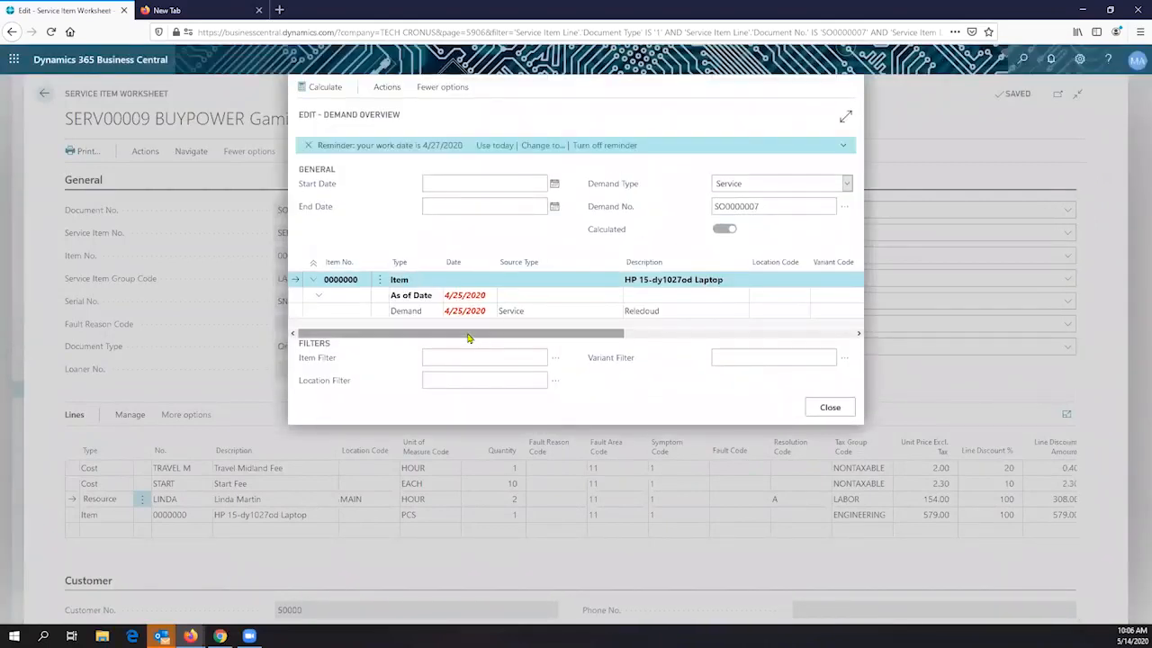
Step: Examine the item's demand lines in the Demand Overview across their date, source type, description and quantity columns, and close the overview
{"action": "left_click", "coordinate": [446, 299]}
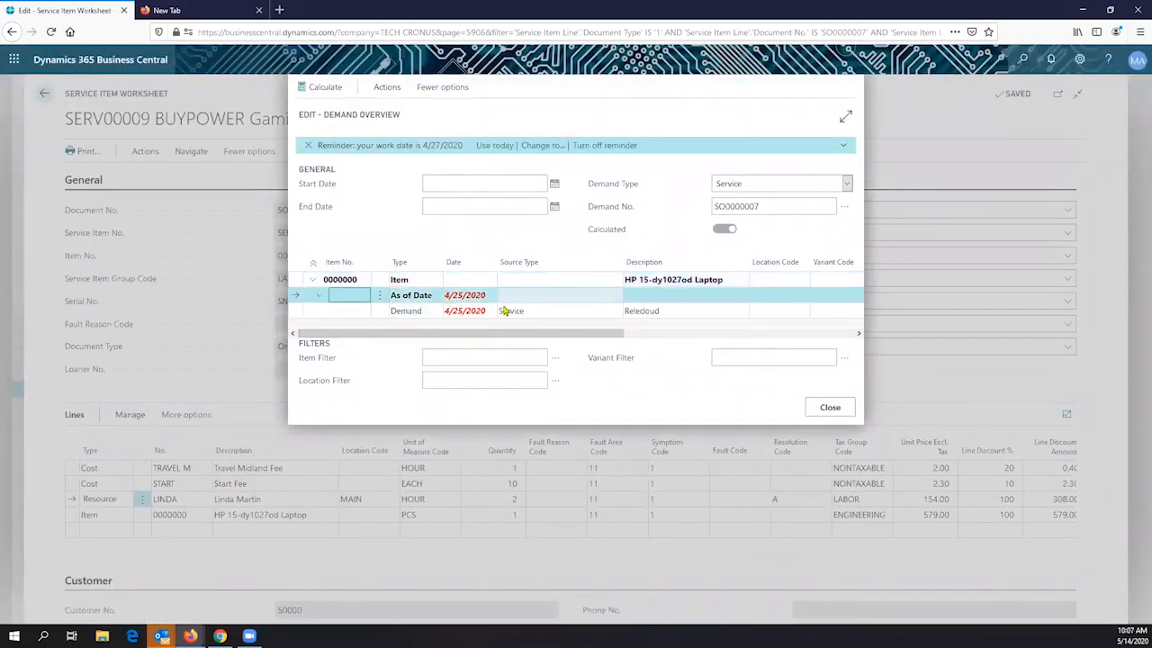
{"action": "left_click", "coordinate": [509, 313]}
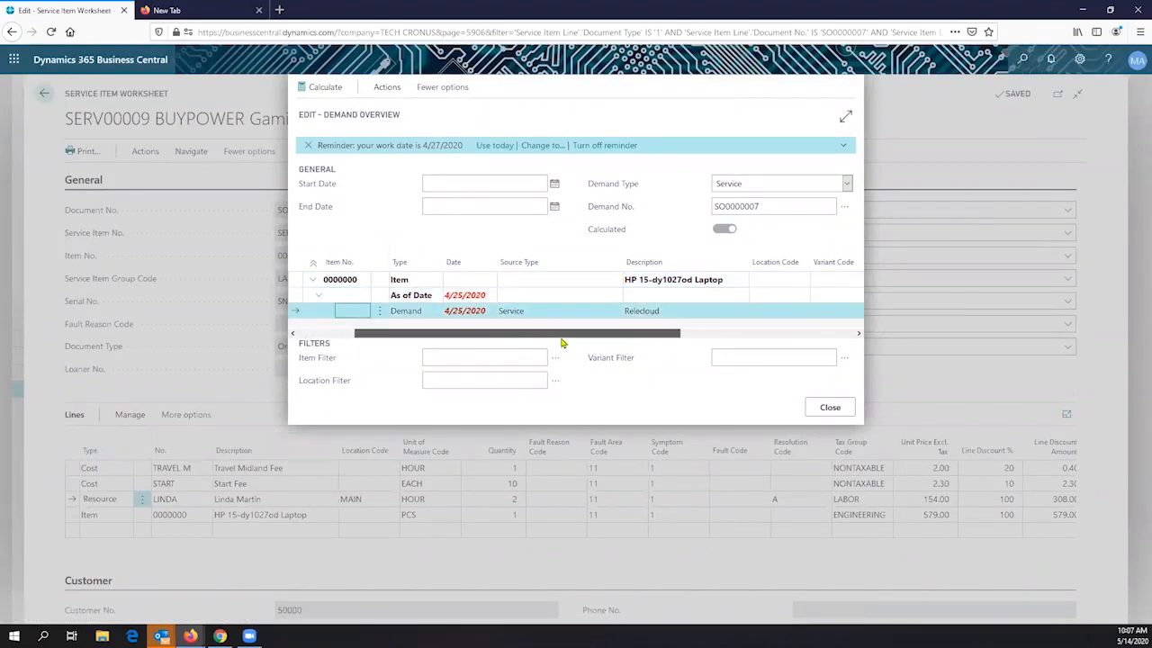
{"action": "scroll", "coordinate": [563, 343], "scroll_direction": "right", "scroll_amount": 2}
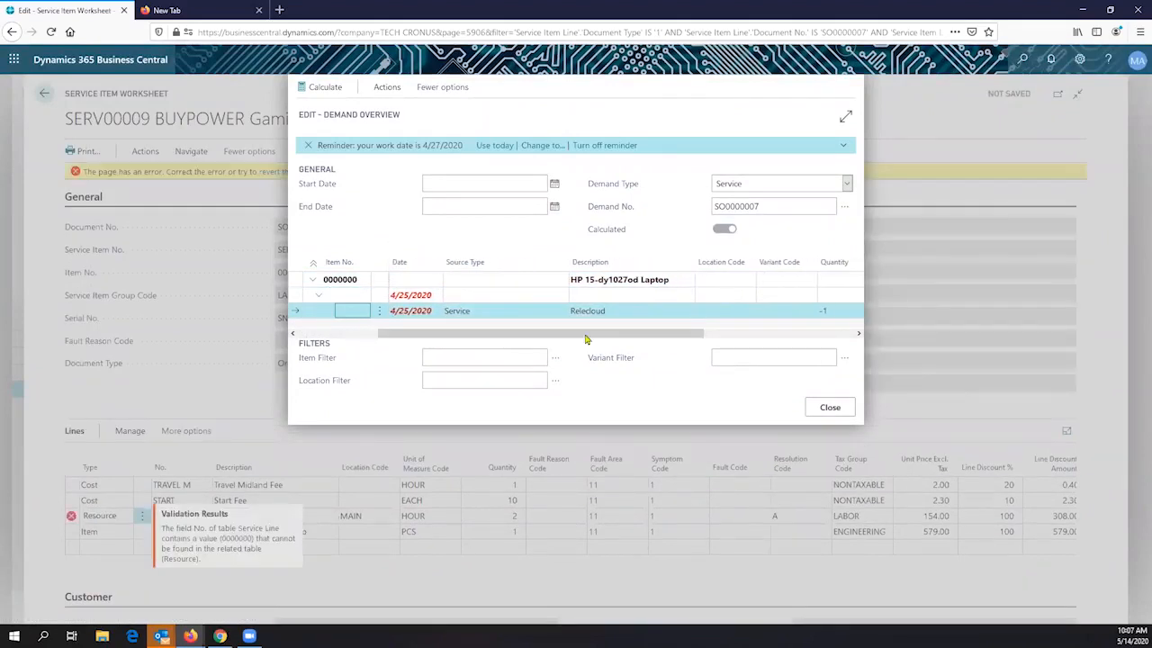
{"action": "left_click_drag", "start_coordinate": [586, 335], "coordinate": [609, 335]}
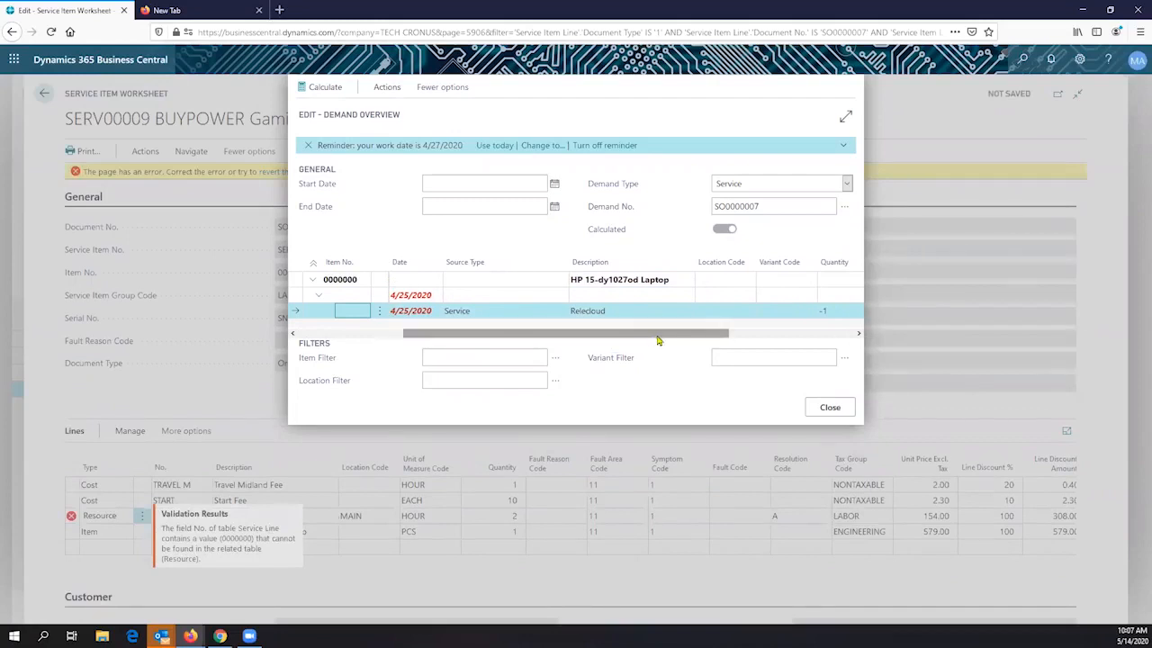
{"action": "left_click", "coordinate": [738, 333]}
{"action": "left_click", "coordinate": [673, 310]}
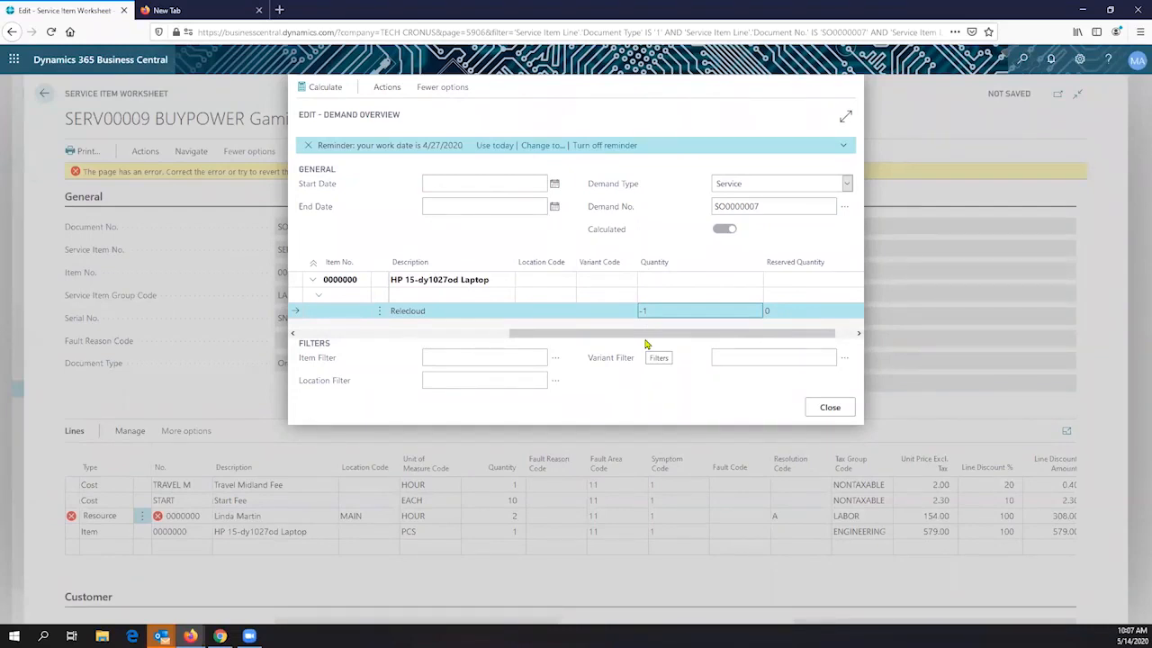
{"action": "left_click", "coordinate": [481, 340]}
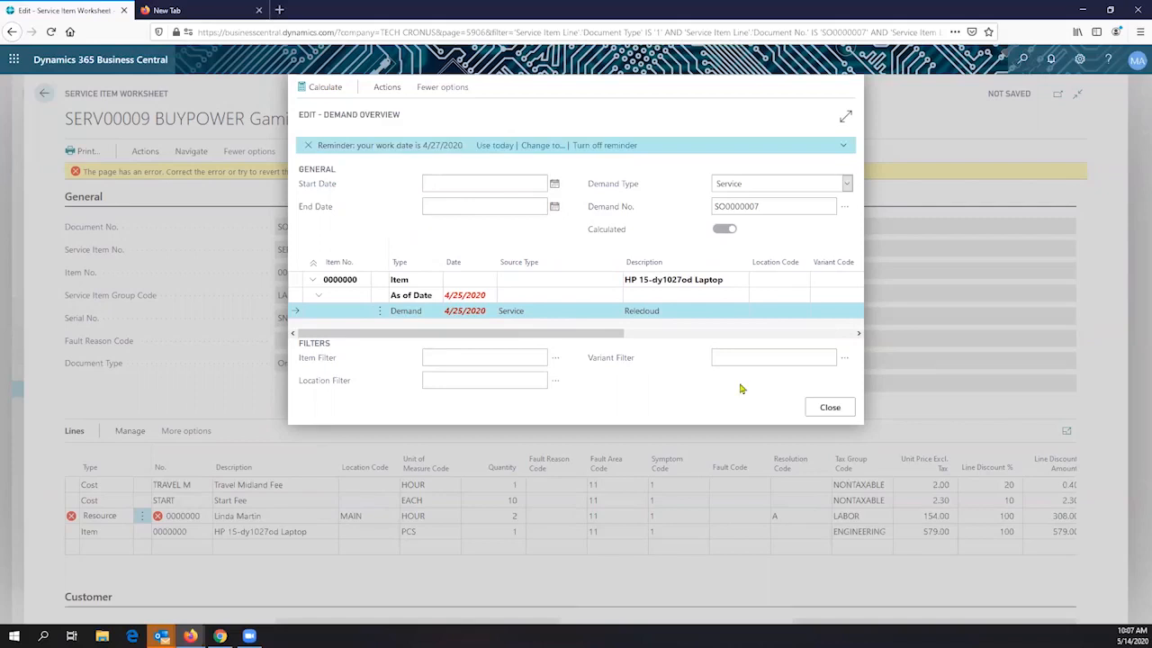
{"action": "left_click", "coordinate": [829, 407]}
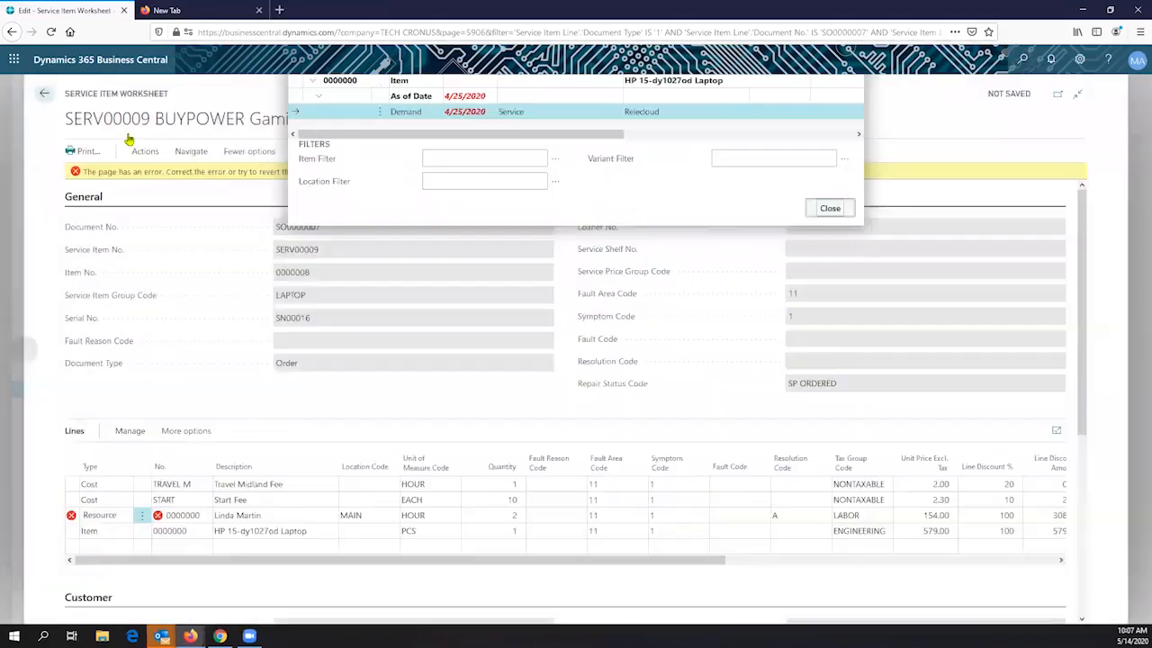
Step: Leave the service item worksheet, discarding its unsaved changes, and return from Service Tasks to the Dispatcher home page
{"action": "left_click", "coordinate": [44, 92]}
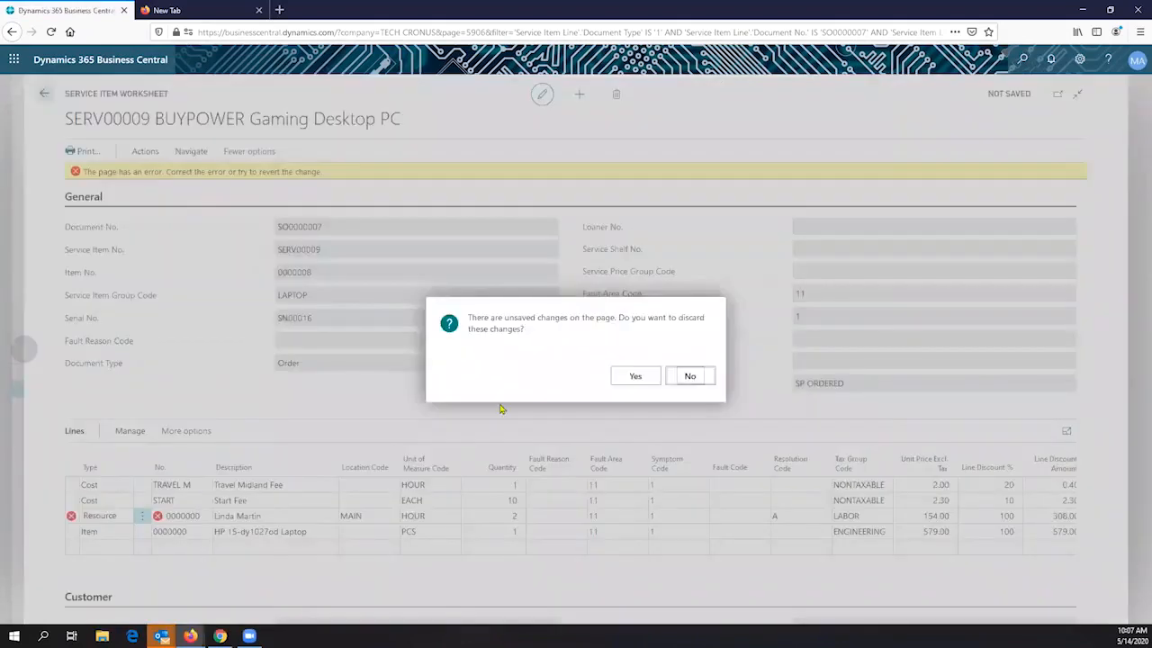
{"action": "left_click", "coordinate": [627, 376]}
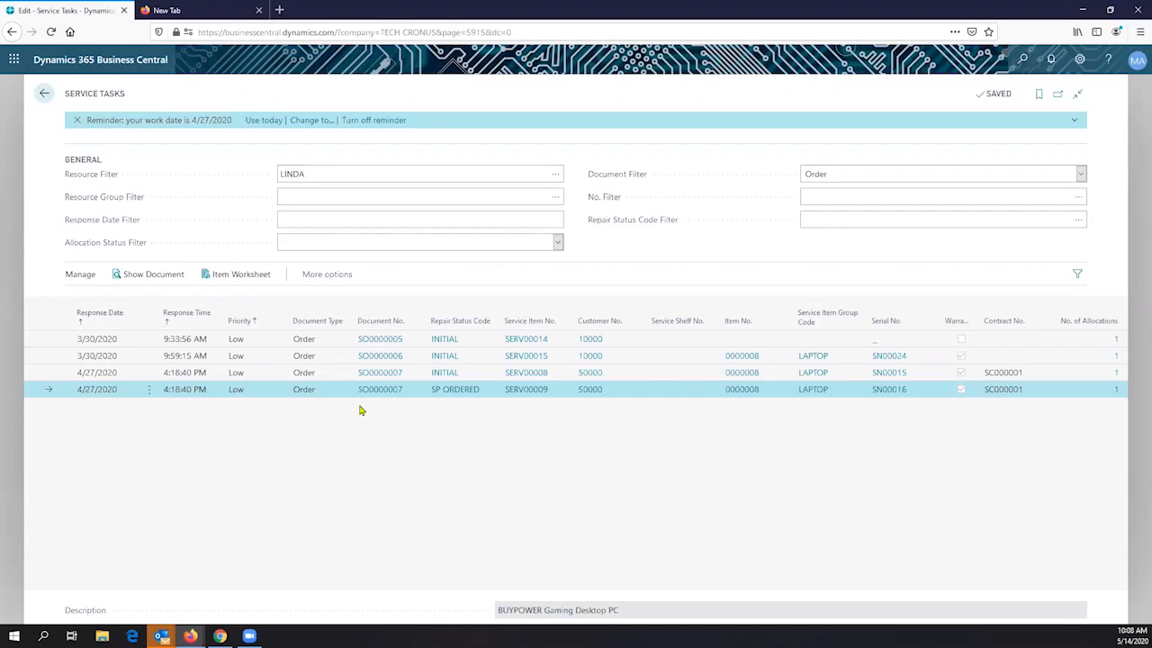
{"action": "left_click", "coordinate": [44, 93]}
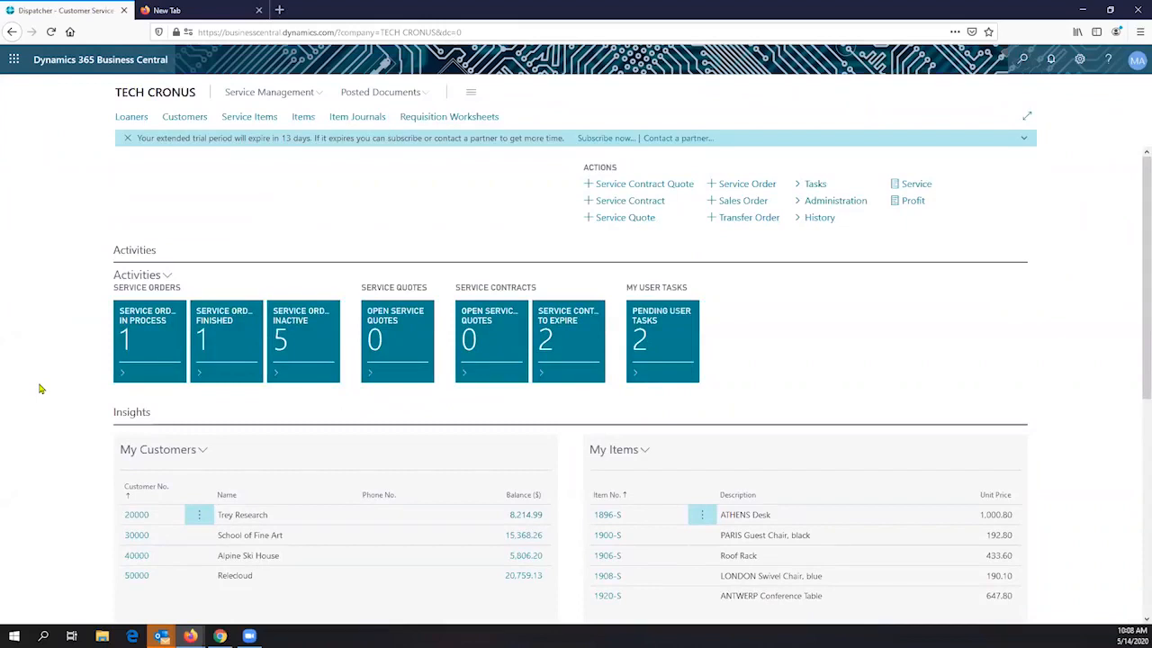
Step: Show the open time sheets under Self-Service and open time sheet TS00005
{"action": "scroll", "coordinate": [74, 386], "scroll_direction": "down", "scroll_amount": 2}
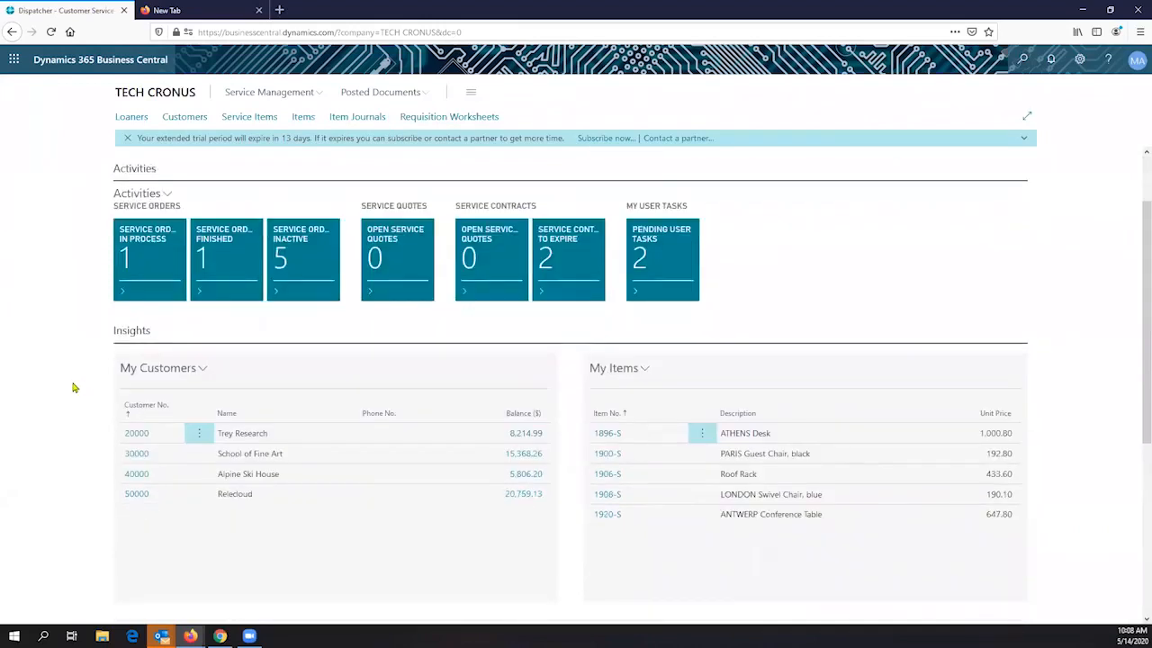
{"action": "scroll", "coordinate": [74, 387], "scroll_direction": "down", "scroll_amount": 5}
{"action": "scroll", "coordinate": [74, 387], "scroll_direction": "down", "scroll_amount": 3}
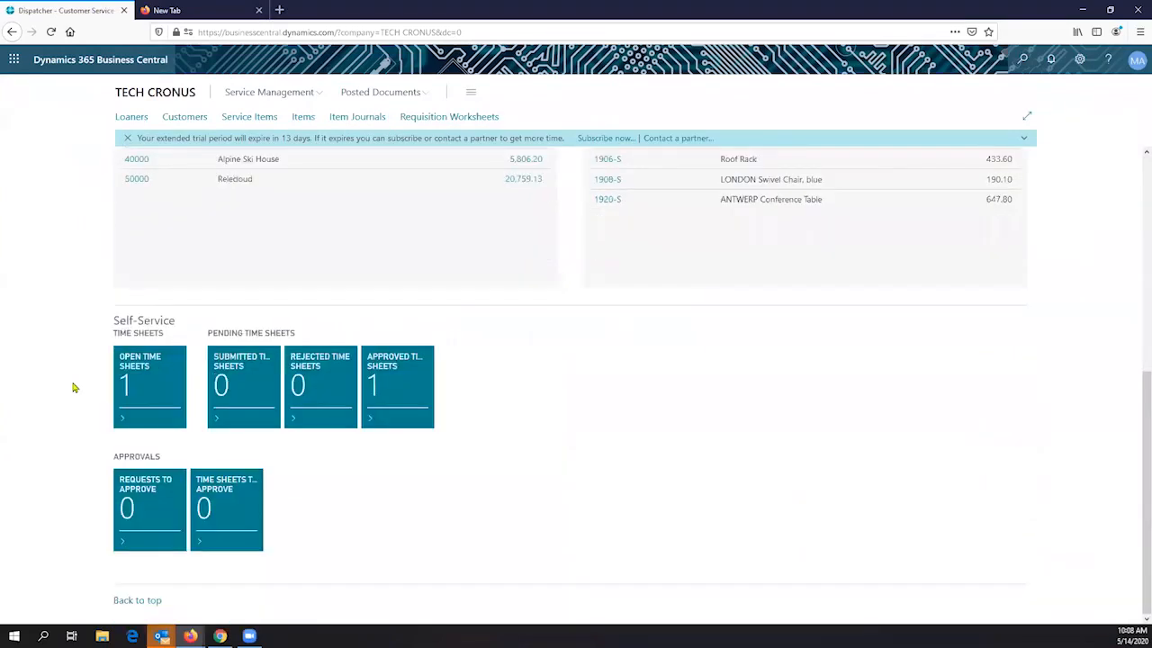
{"action": "left_click", "coordinate": [162, 372]}
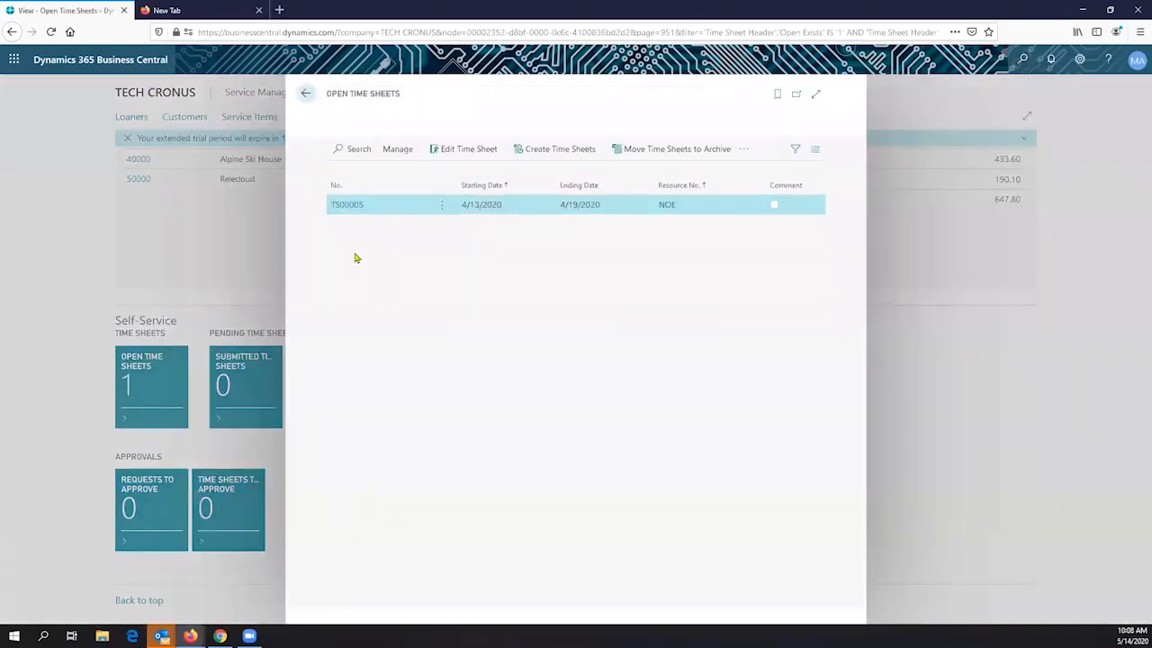
{"action": "left_click", "coordinate": [347, 215]}
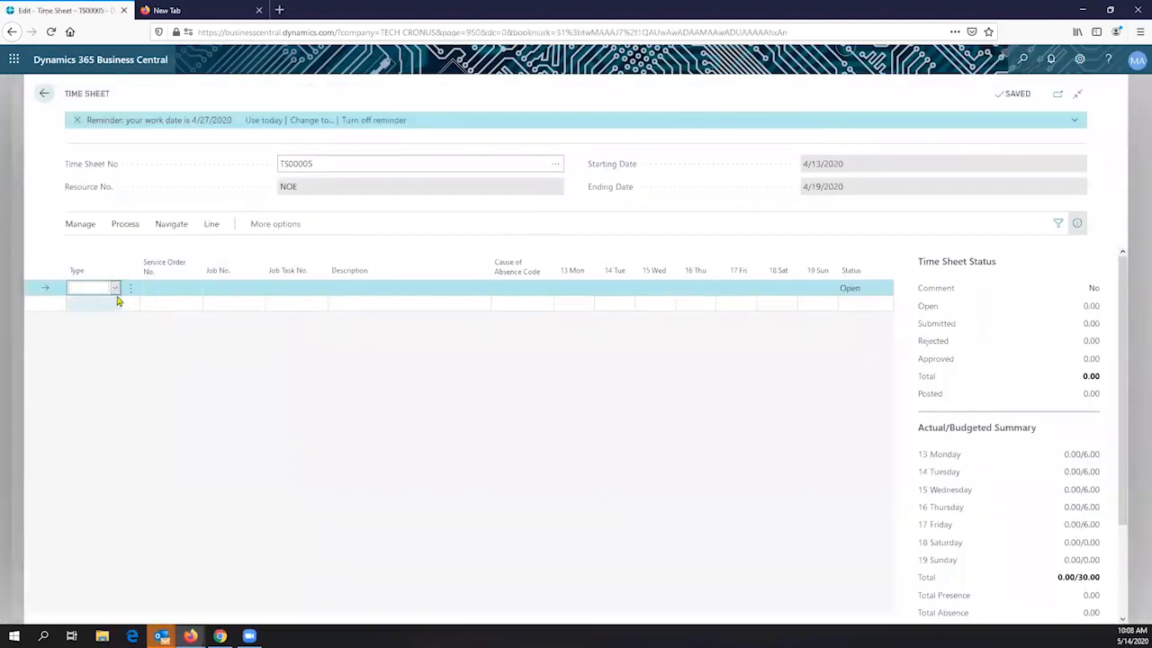
Step: Set the first time sheet line's type to Service and choose a service order number for it
{"action": "left_click", "coordinate": [115, 289]}
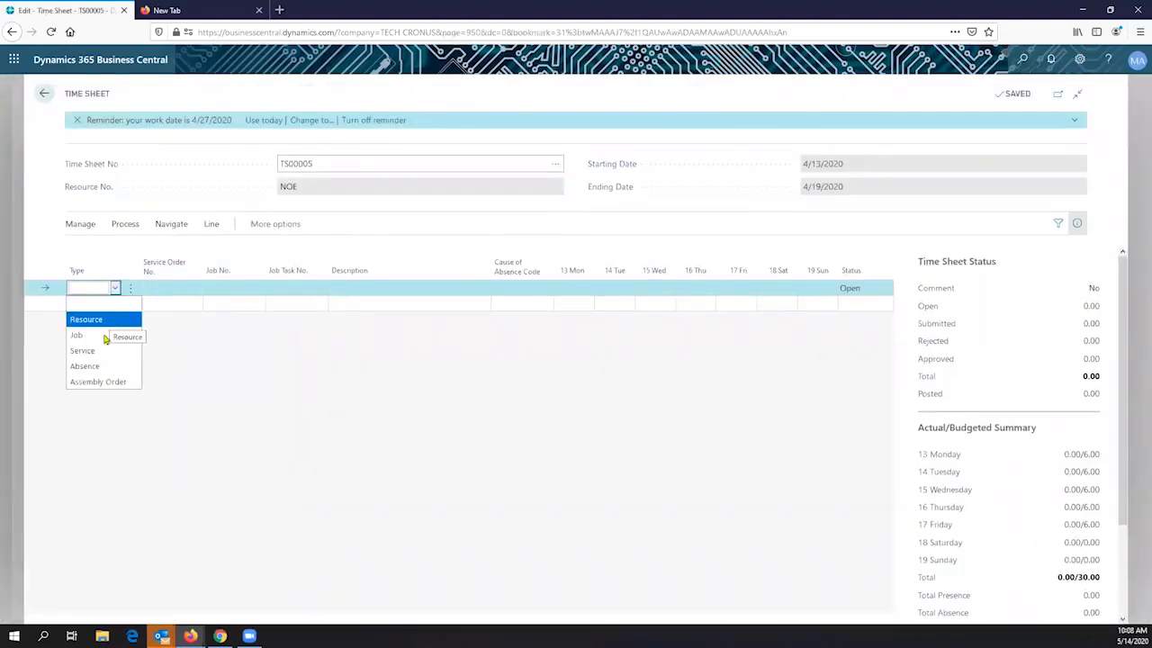
{"action": "left_click", "coordinate": [103, 350]}
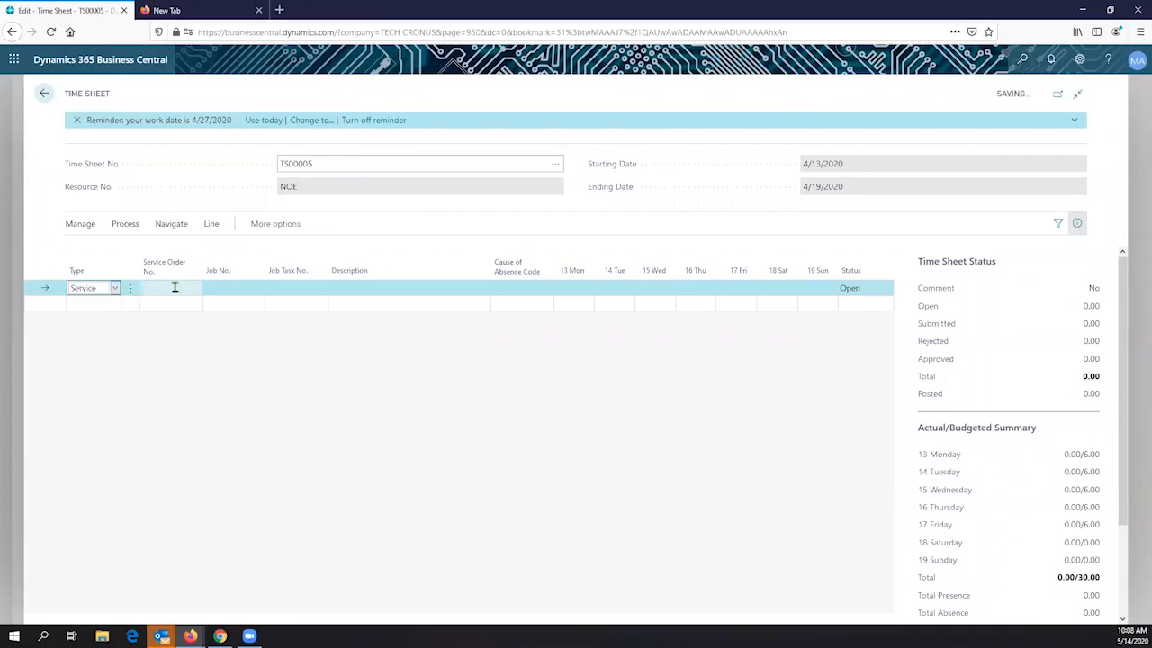
{"action": "left_click", "coordinate": [180, 287]}
{"action": "left_click", "coordinate": [193, 288]}
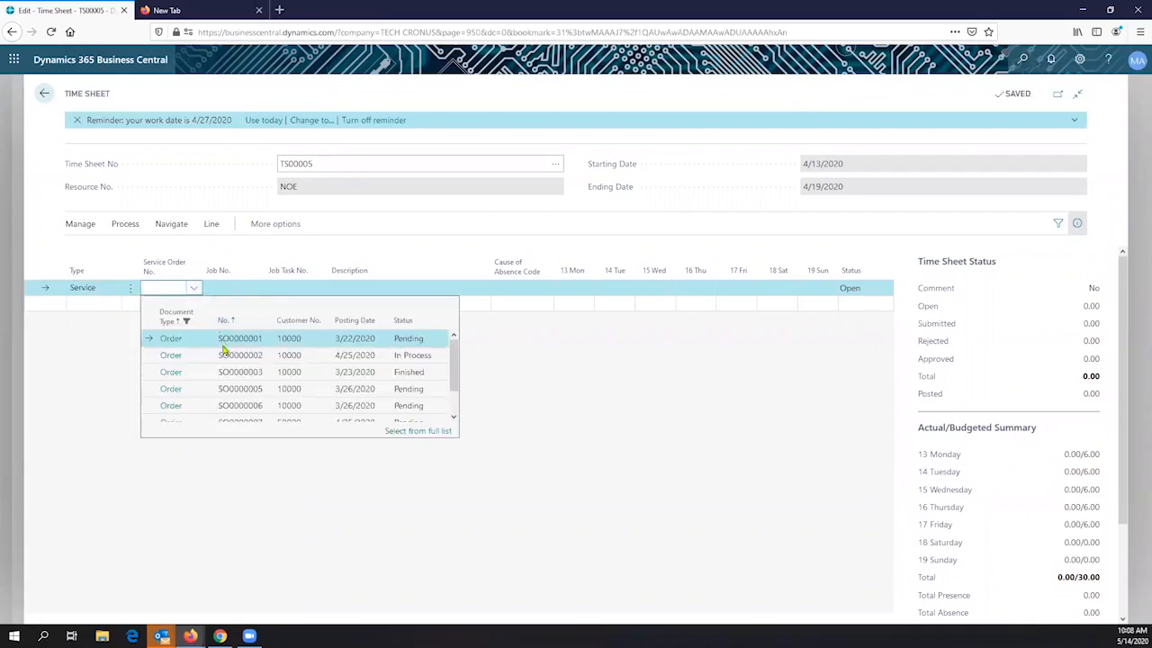
{"action": "scroll", "coordinate": [225, 381], "scroll_direction": "down", "scroll_amount": 2}
{"action": "key", "text": "Return"}
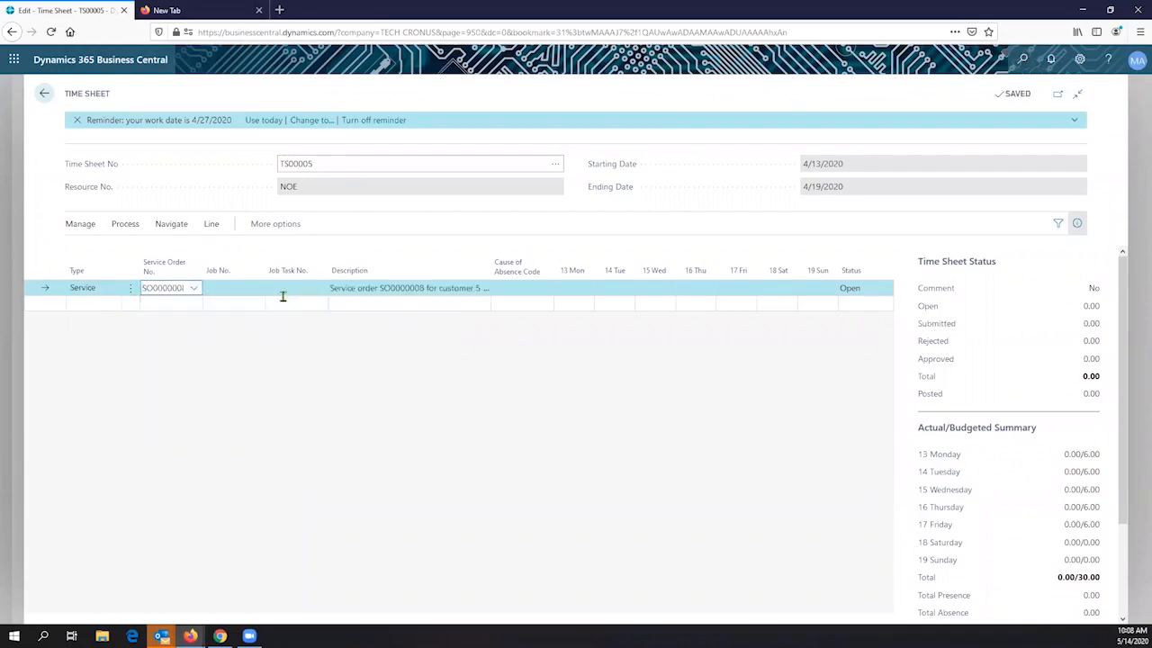
{"action": "left_click", "coordinate": [501, 289]}
{"action": "left_click", "coordinate": [411, 350]}
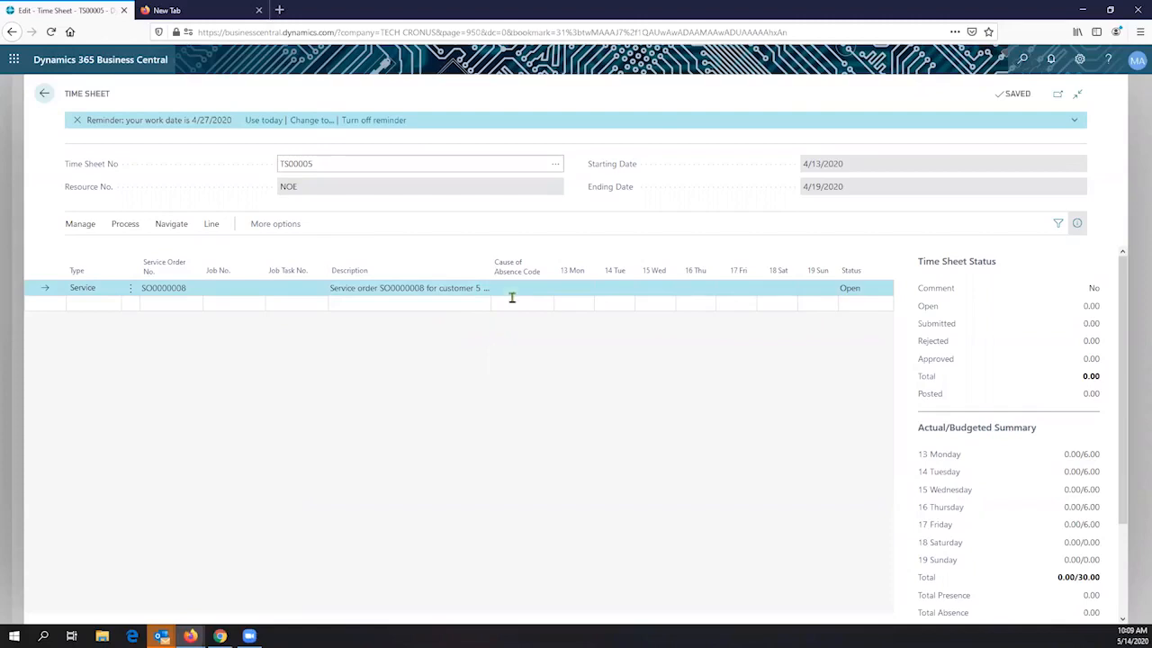
Step: Check the available Job No. and Cause of Absence Code choices for the service line without selecting any
{"action": "left_click", "coordinate": [249, 288]}
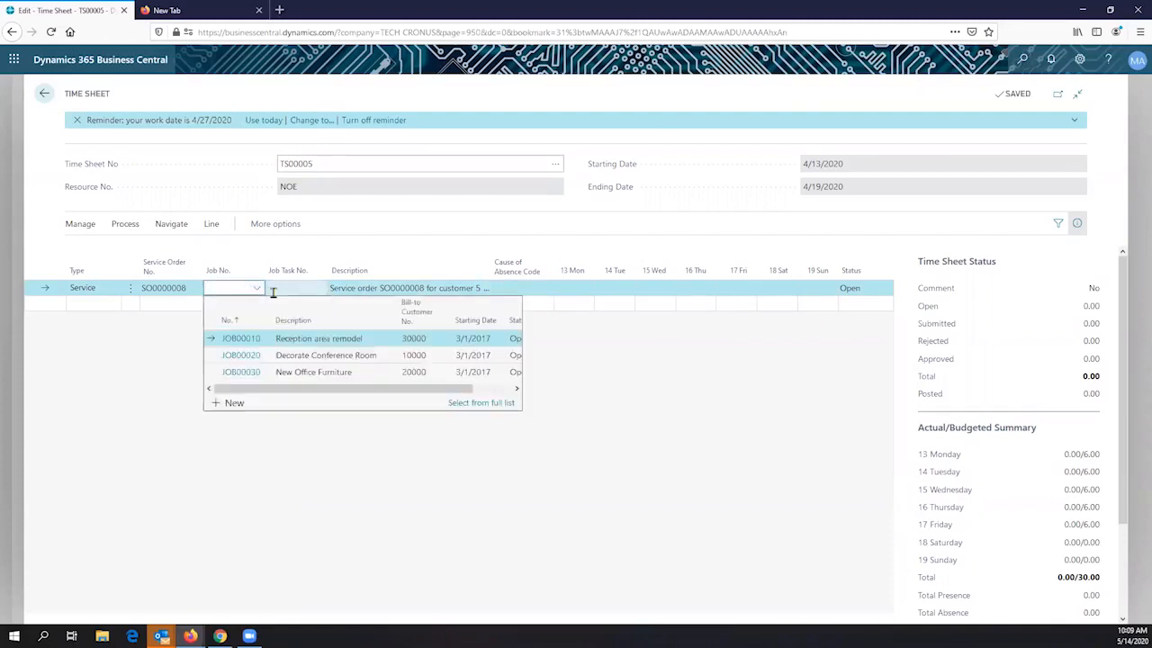
{"action": "left_click", "coordinate": [228, 300]}
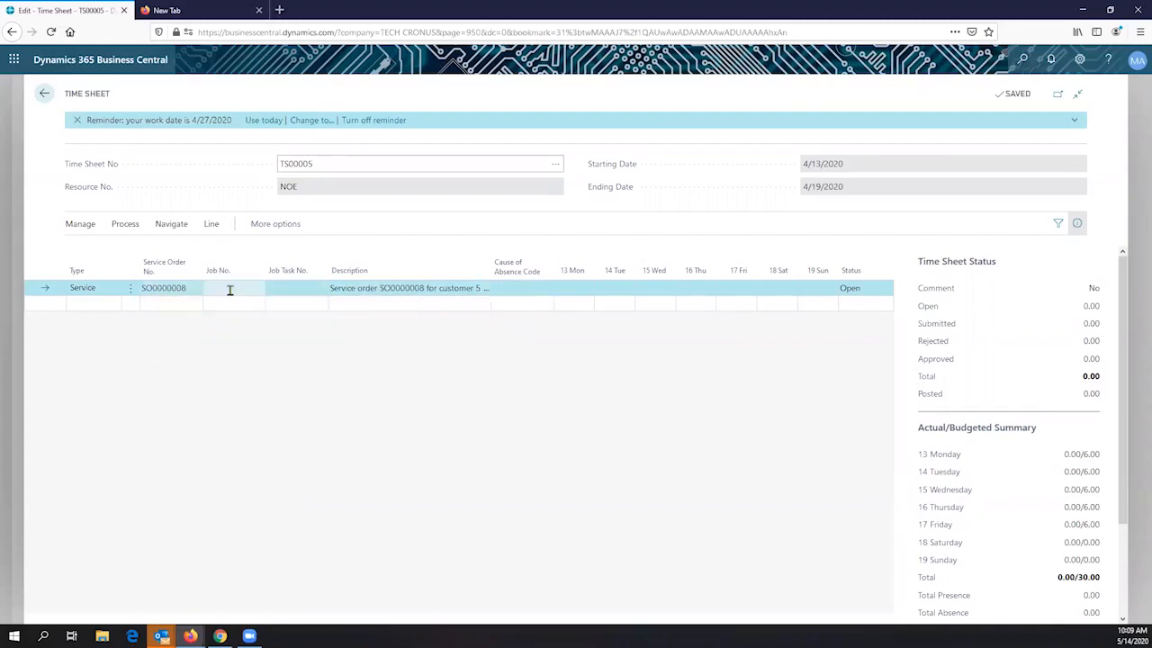
{"action": "left_click", "coordinate": [228, 288]}
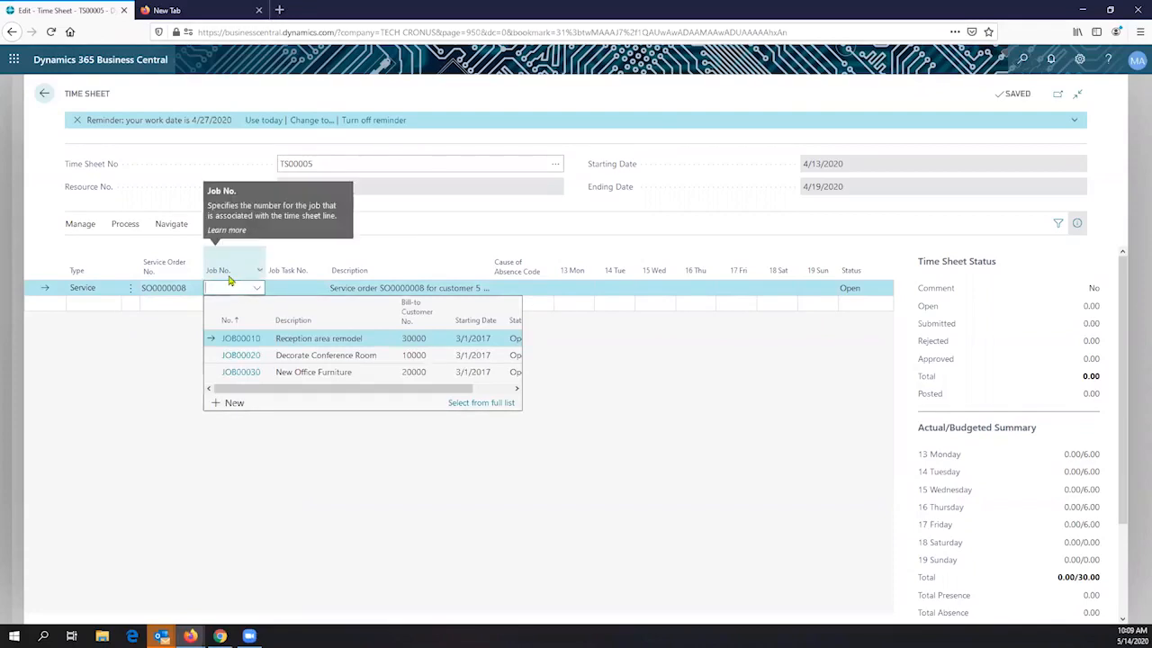
{"action": "left_click", "coordinate": [150, 336]}
{"action": "left_click", "coordinate": [545, 292]}
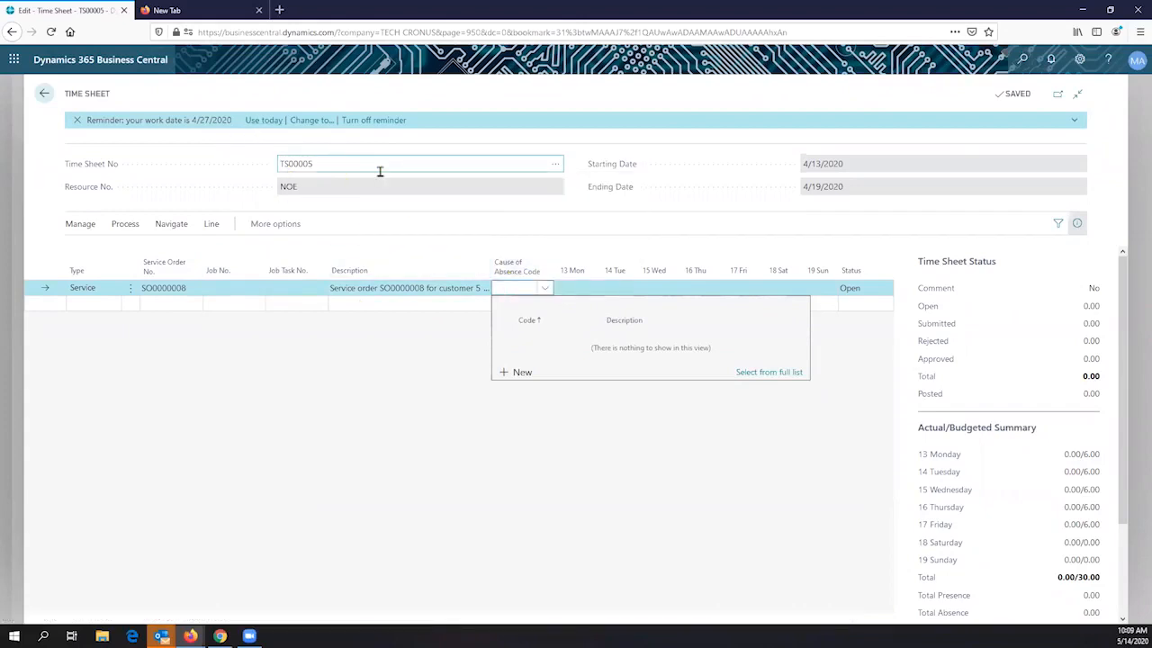
{"action": "left_click", "coordinate": [440, 342]}
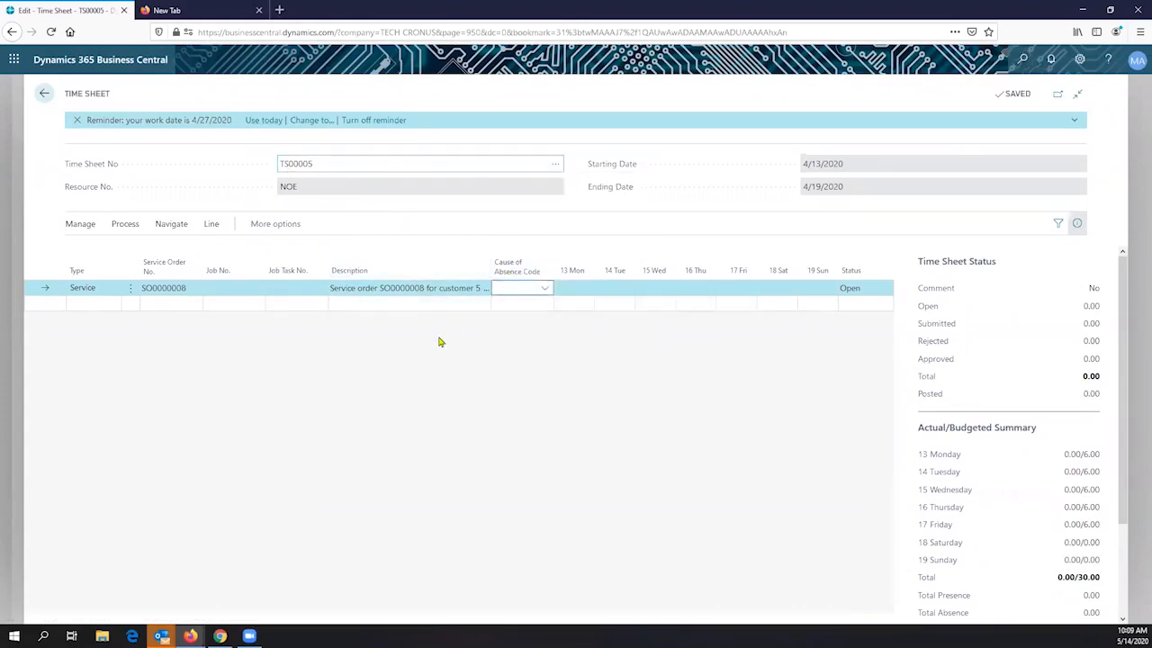
Step: Go through the service line's daily hour fields from Monday 13 to Sunday 19 without entering hours
{"action": "left_click", "coordinate": [566, 286]}
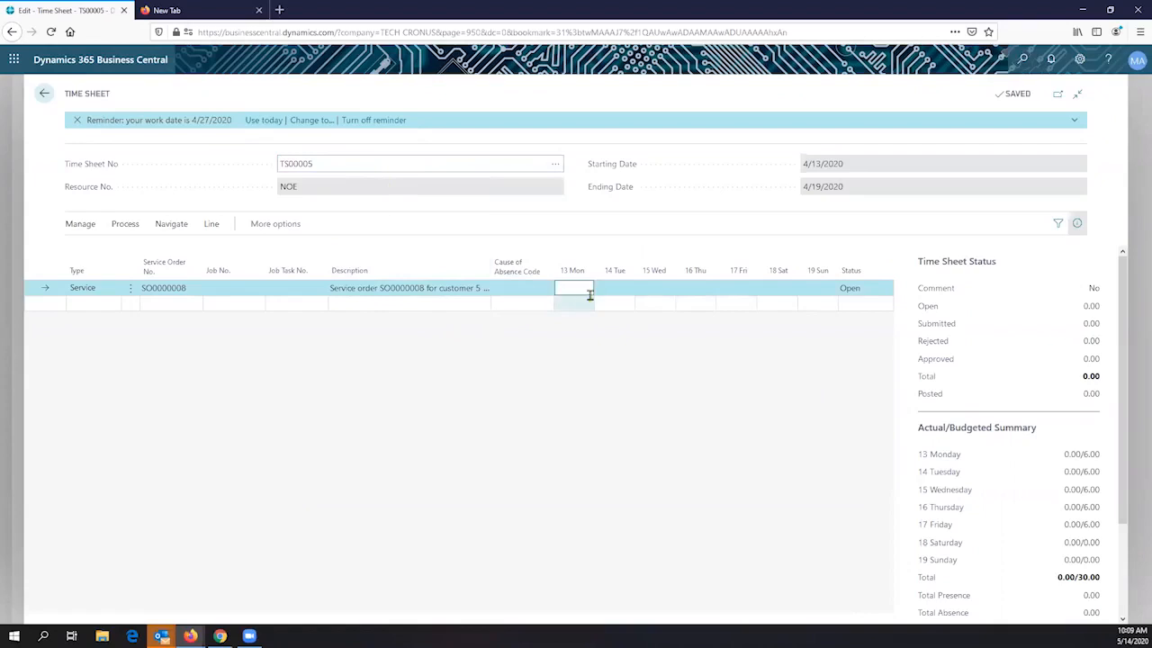
{"action": "left_click", "coordinate": [608, 289]}
{"action": "left_click", "coordinate": [661, 289]}
{"action": "left_click", "coordinate": [696, 288]}
{"action": "left_click", "coordinate": [736, 288]}
{"action": "left_click", "coordinate": [775, 288]}
{"action": "left_click", "coordinate": [815, 288]}
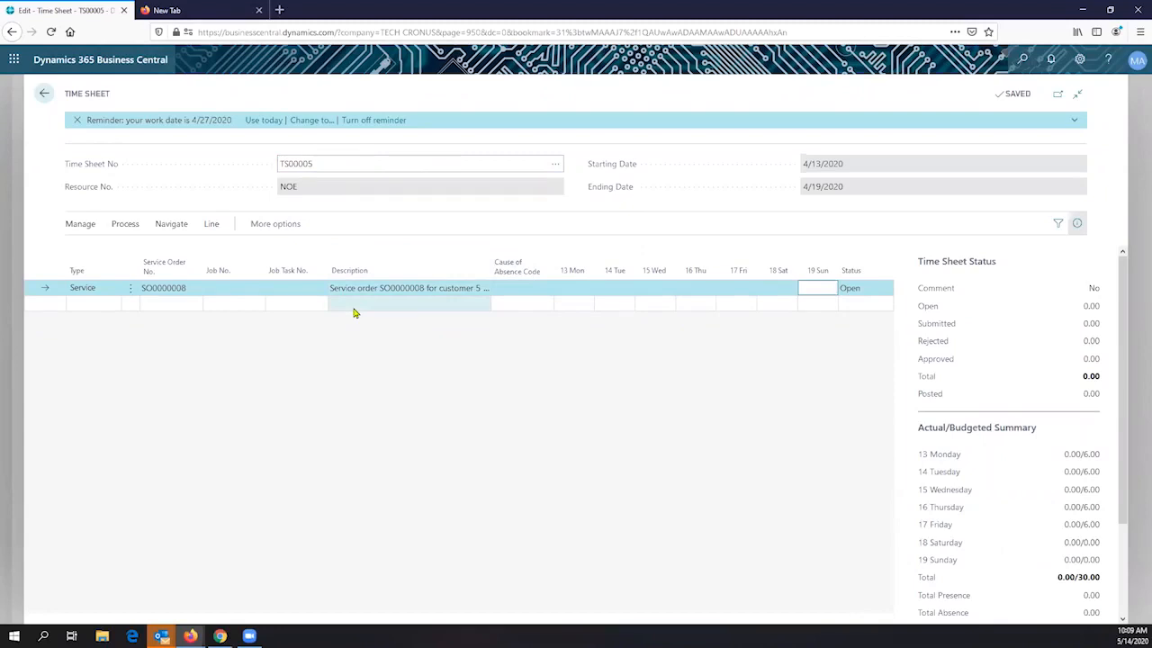
Step: Review the time sheet's Delete, Submit and Reopen functions and return to the Dispatcher home page
{"action": "left_click", "coordinate": [78, 225]}
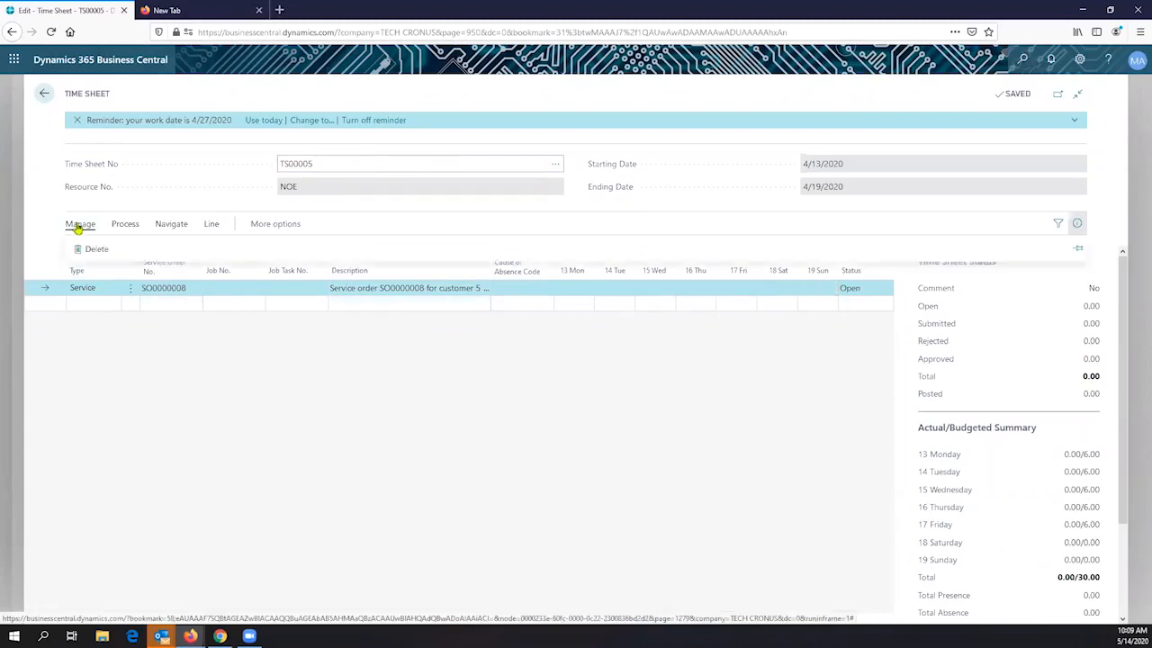
{"action": "left_click", "coordinate": [126, 226]}
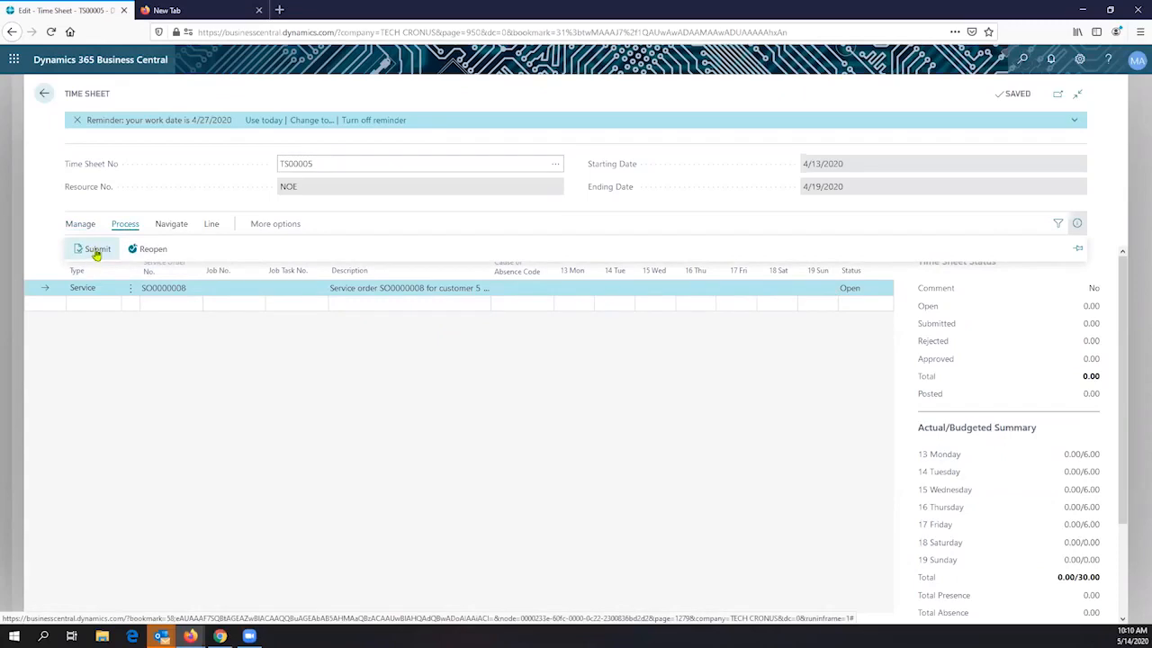
{"action": "left_click", "coordinate": [43, 96]}
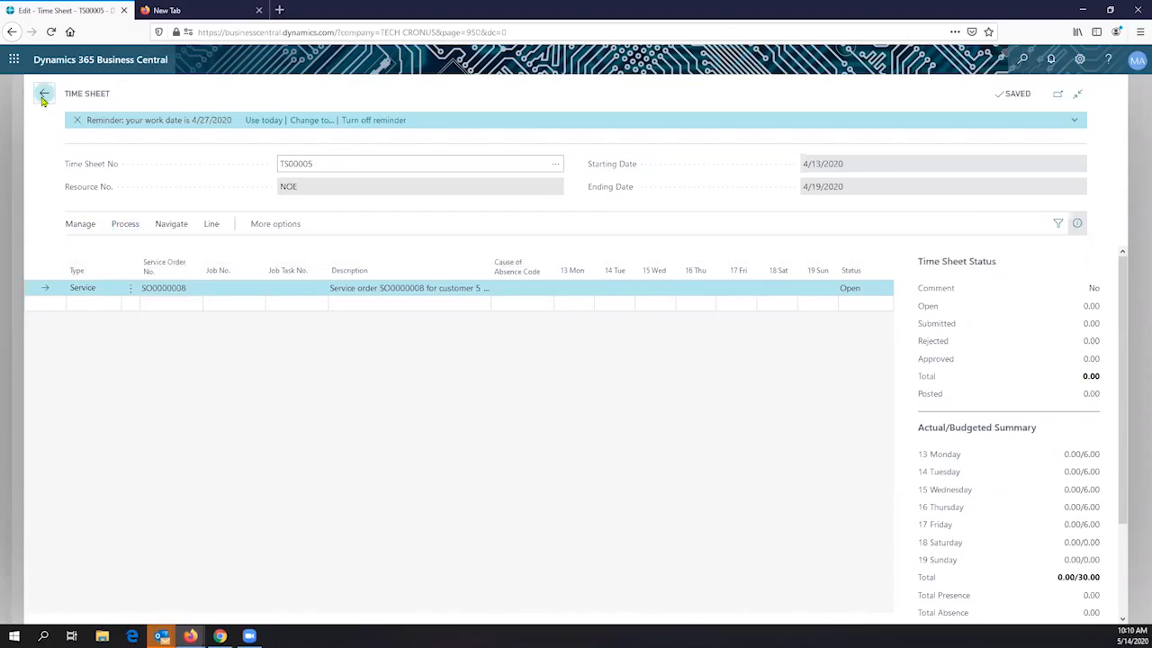
{"action": "left_click", "coordinate": [305, 95]}
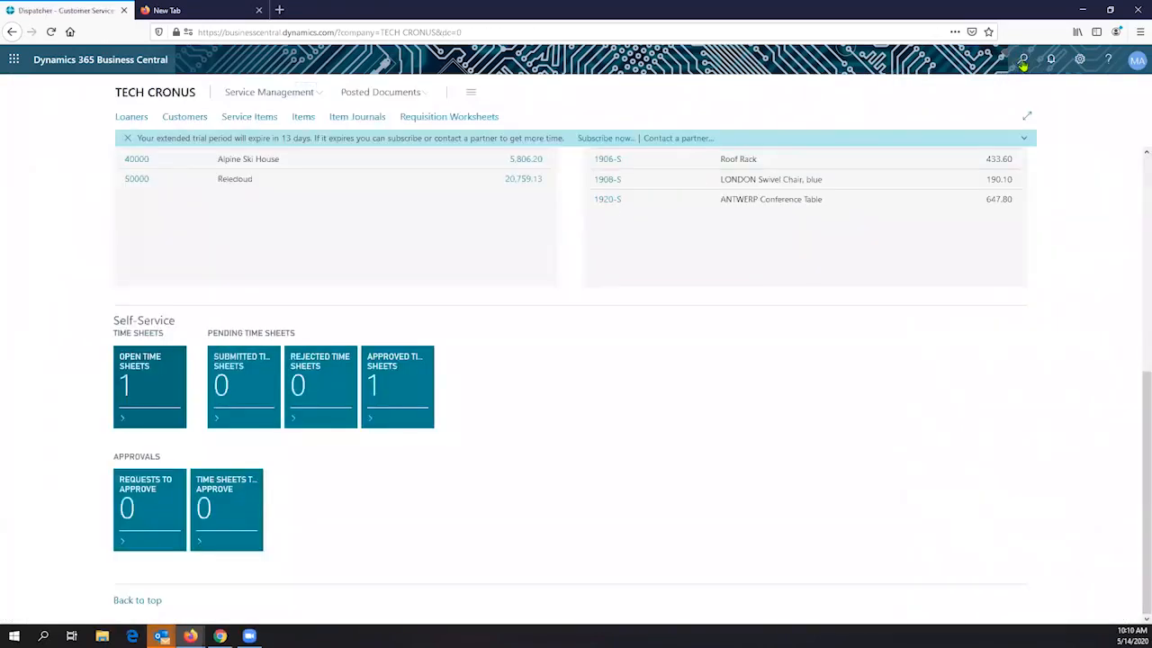
Step: Search for "time s", go to Manager Time Sheets and open time sheet TS00001
{"action": "left_click", "coordinate": [1023, 60]}
{"action": "type", "text": "time"}
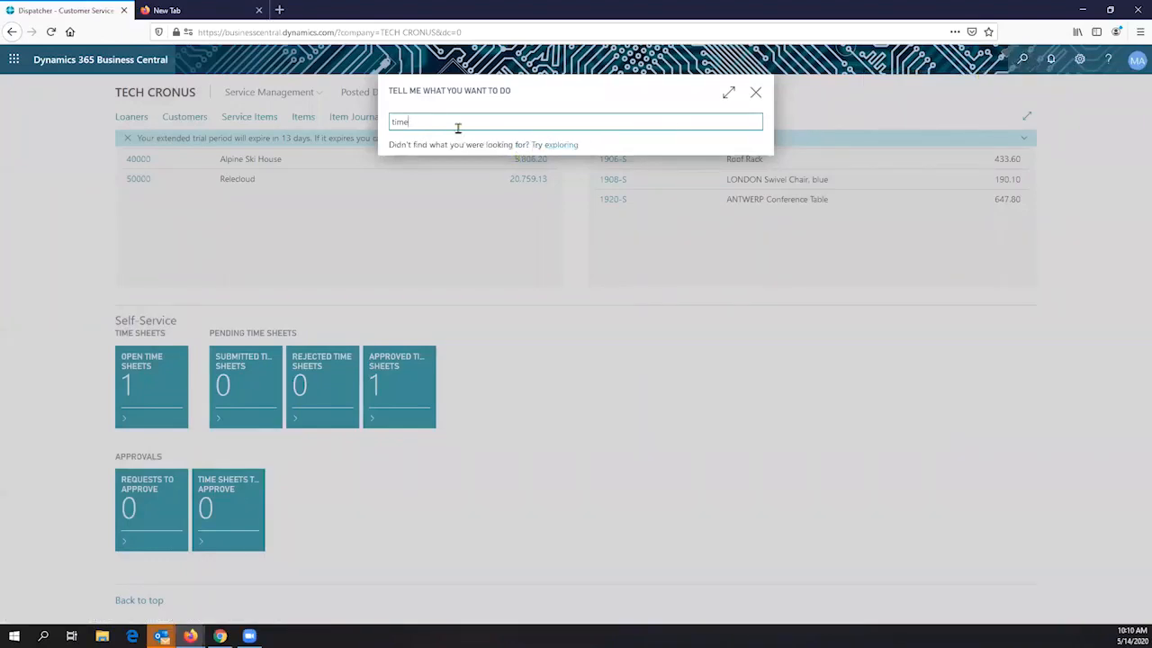
{"action": "type", "text": "sch"}
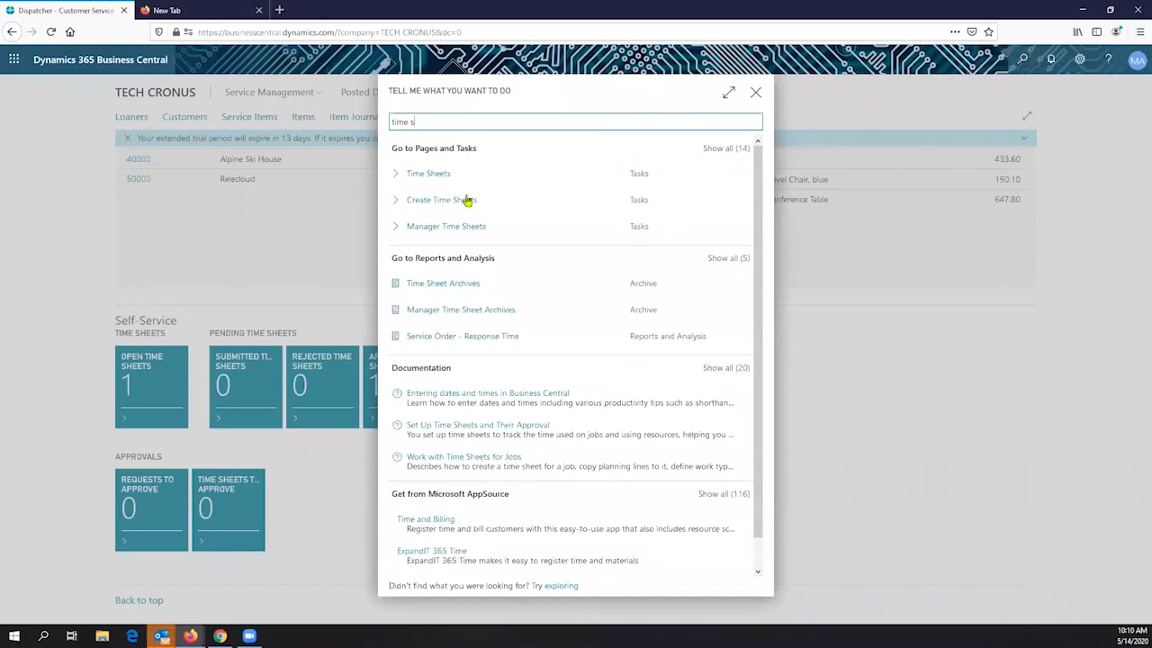
{"action": "left_click", "coordinate": [456, 229]}
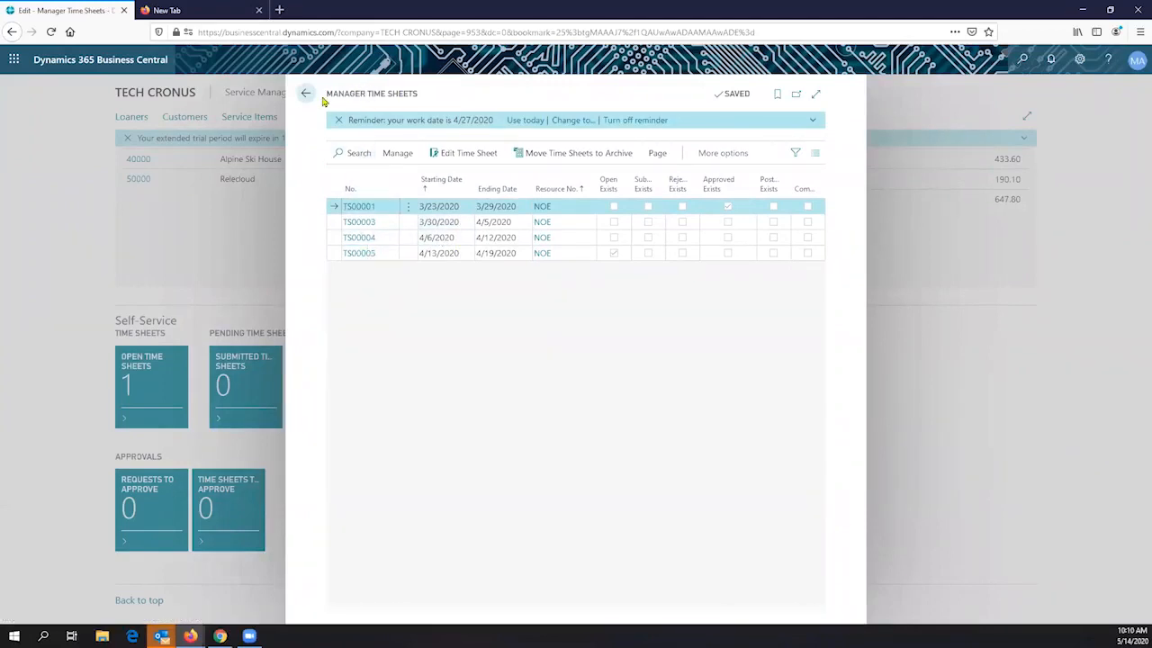
{"action": "left_click_drag", "start_coordinate": [332, 95], "coordinate": [389, 105]}
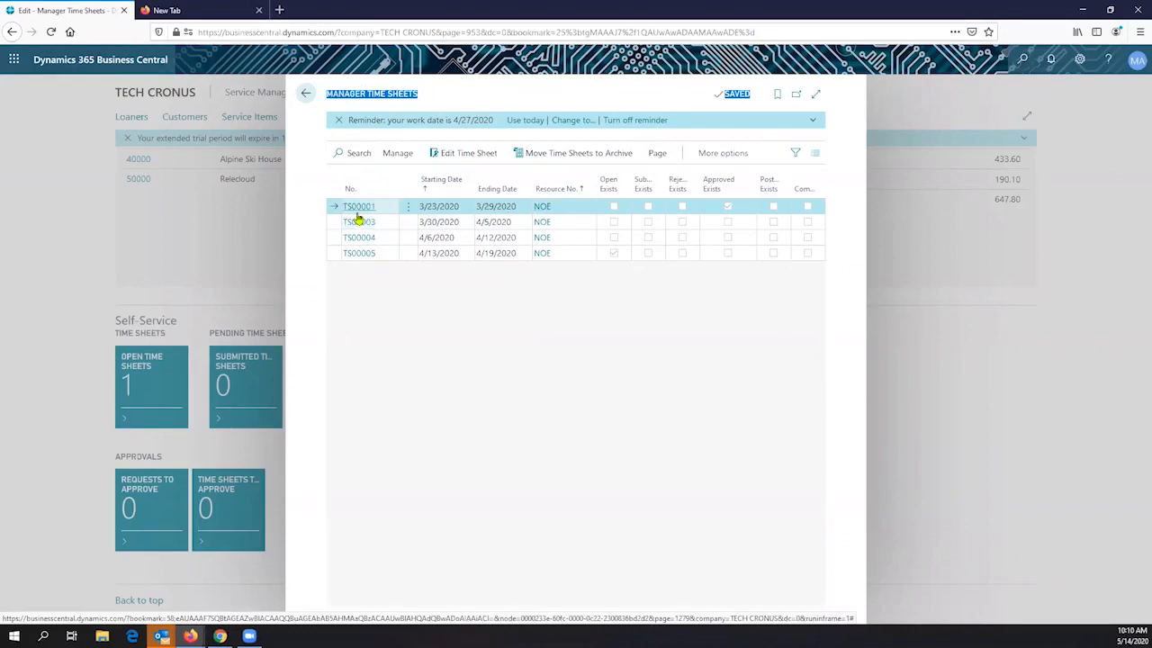
{"action": "left_click", "coordinate": [357, 215]}
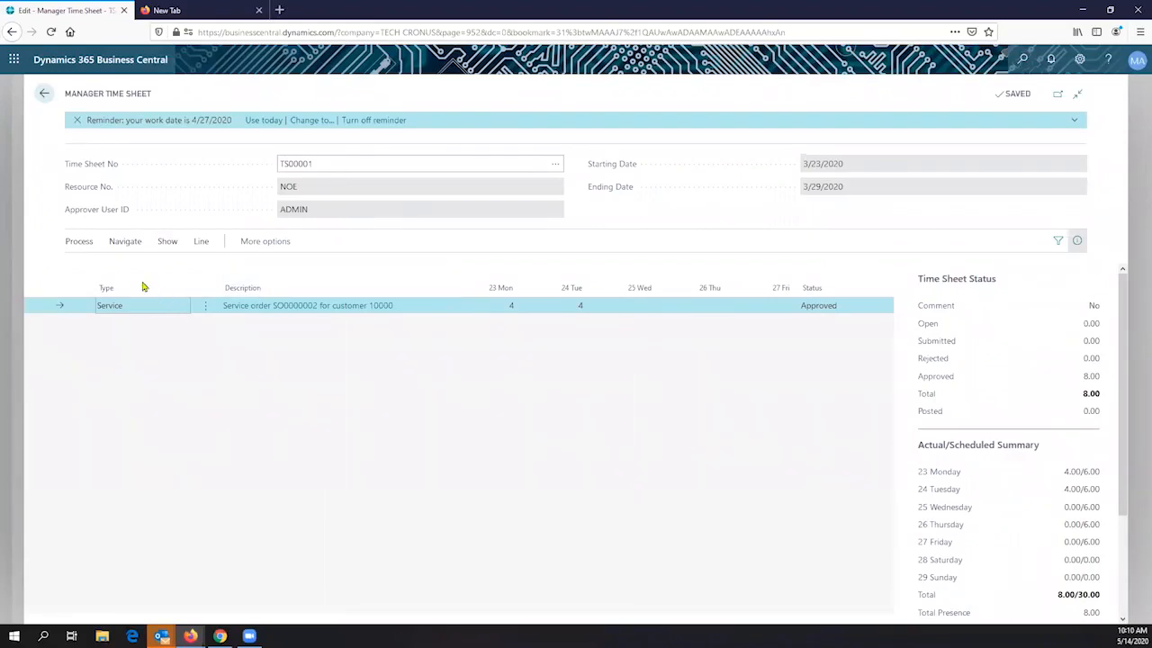
Step: Review the manager time sheet's Approve, Reject and Reopen functions and its daily hour fields, and return to the Dispatcher home page
{"action": "left_click", "coordinate": [81, 242]}
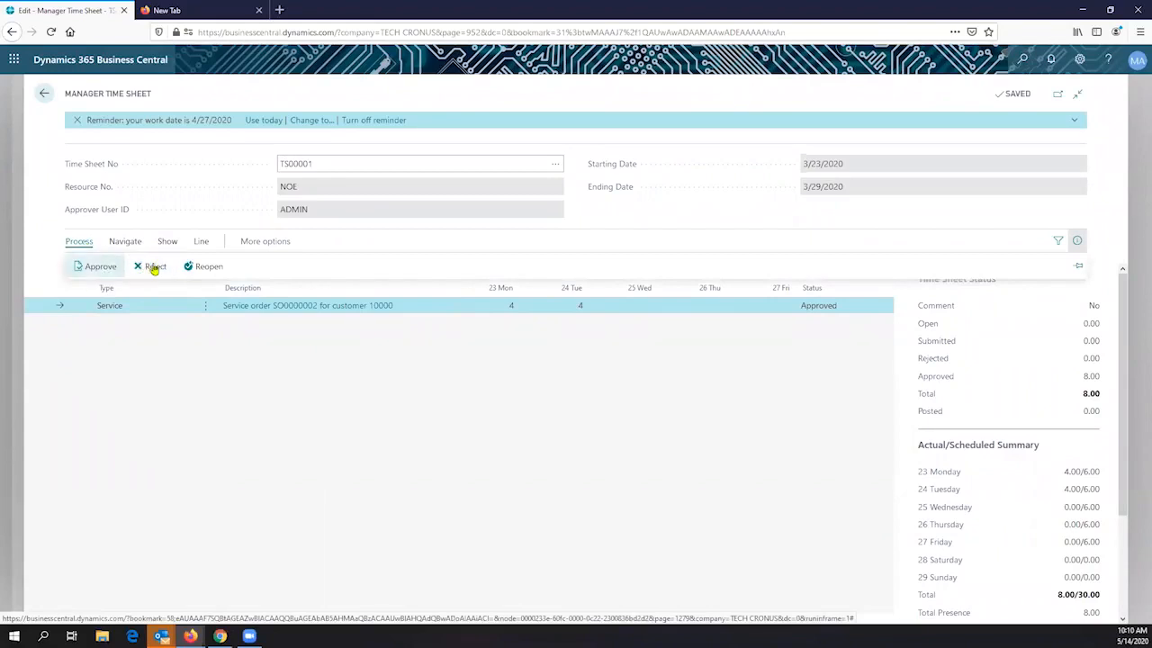
{"action": "left_click", "coordinate": [493, 307]}
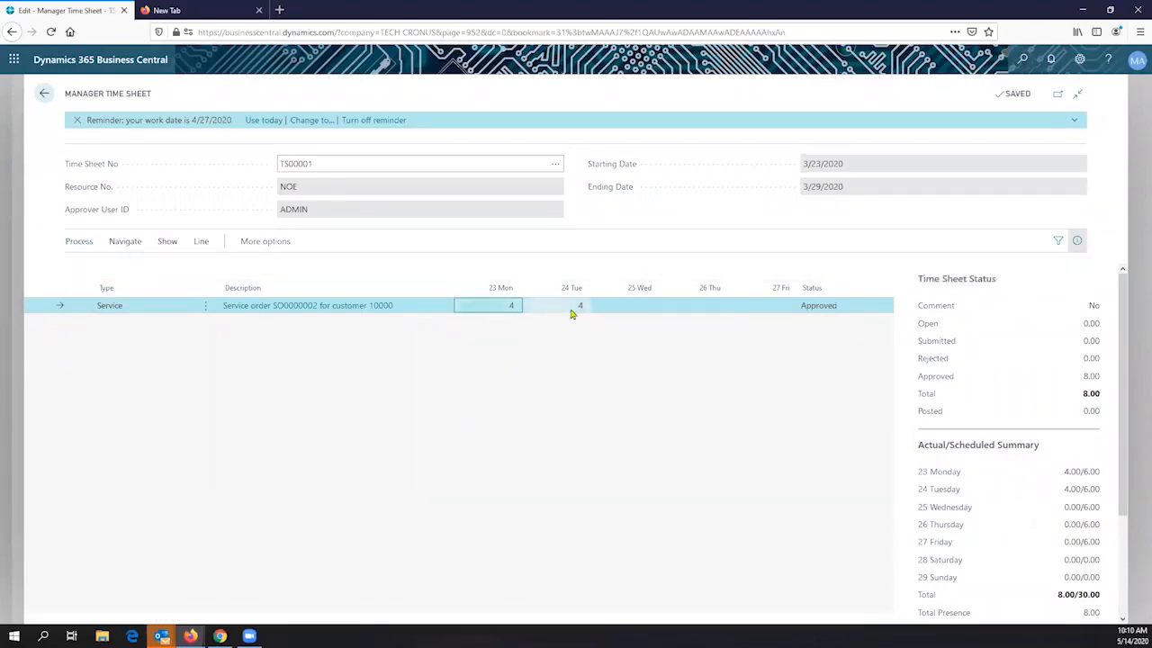
{"action": "key", "text": "Tab"}
{"action": "key", "text": "Tab"}
{"action": "key", "text": "Tab"}
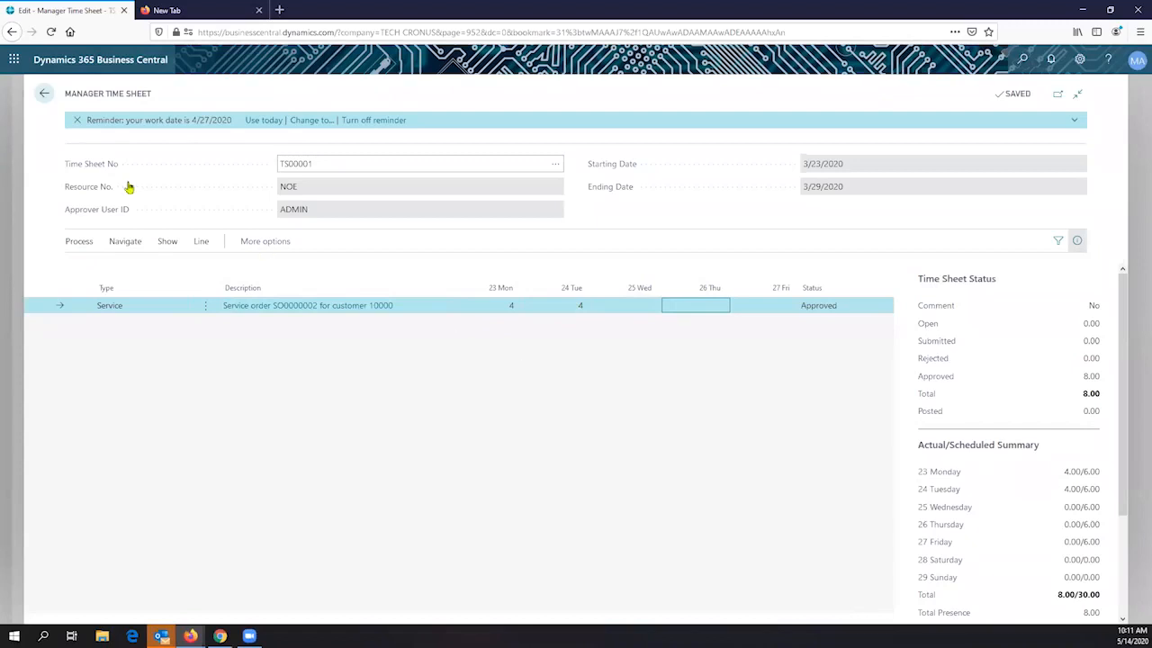
{"action": "left_click", "coordinate": [44, 96]}
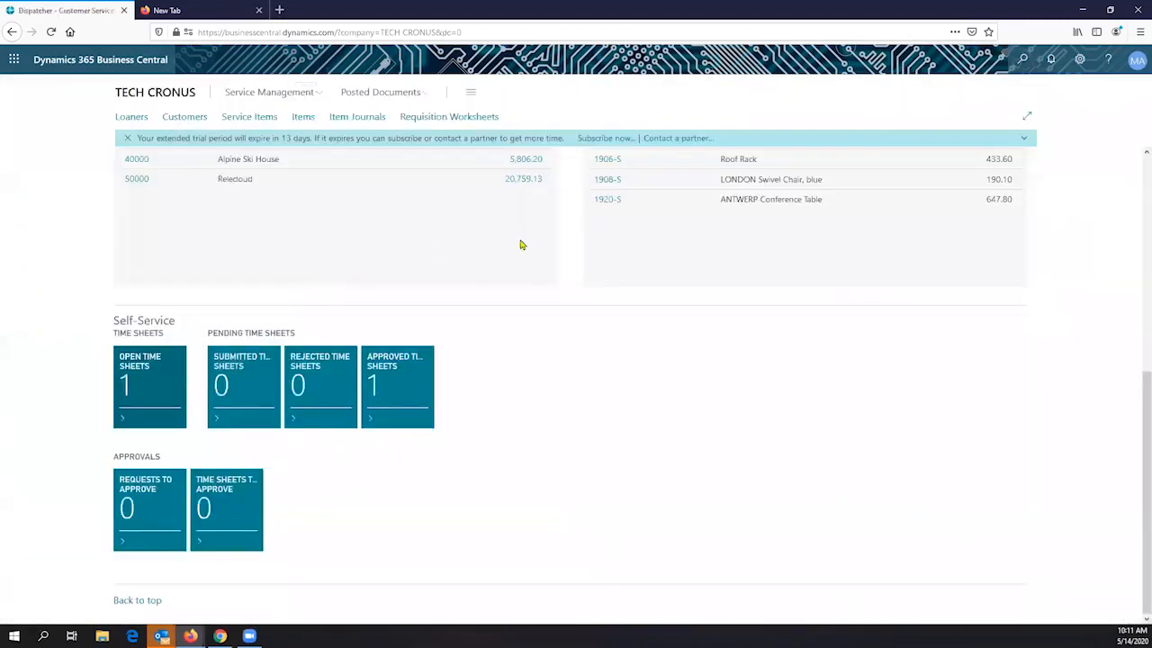
Step: Open the in-process Adatum Corporation service order and bring up the service item worksheet for its DELL ALL IN ONE COMPUTER III 8GB line
{"action": "scroll", "coordinate": [519, 225], "scroll_direction": "up", "scroll_amount": 5}
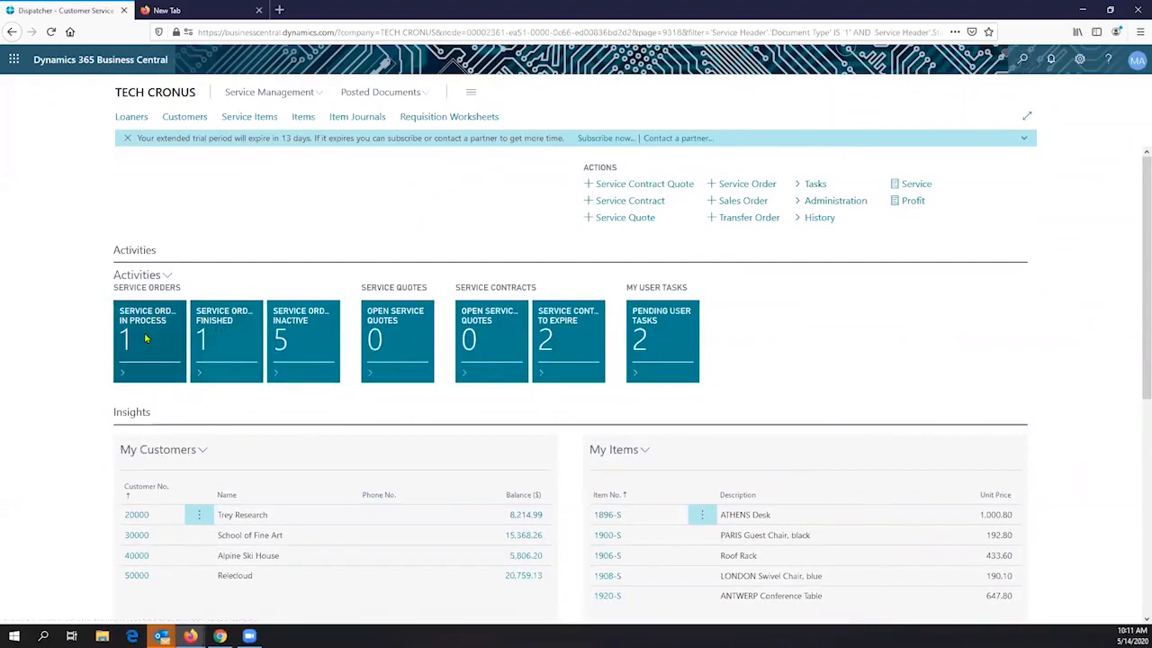
{"action": "left_click", "coordinate": [146, 339]}
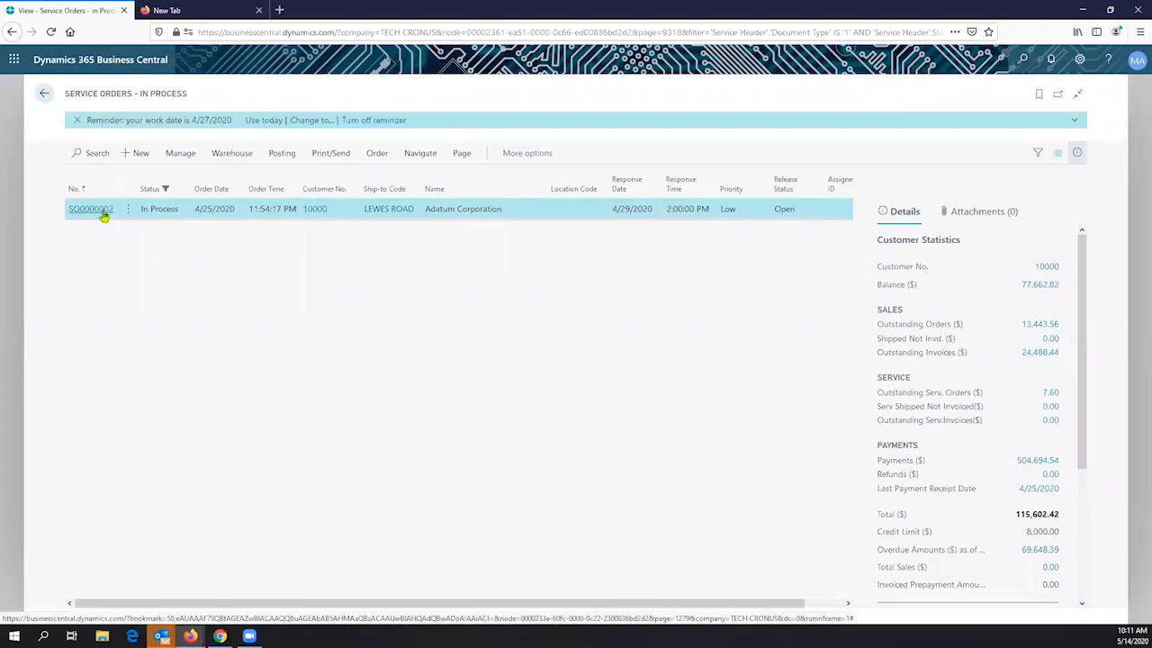
{"action": "left_click", "coordinate": [102, 212]}
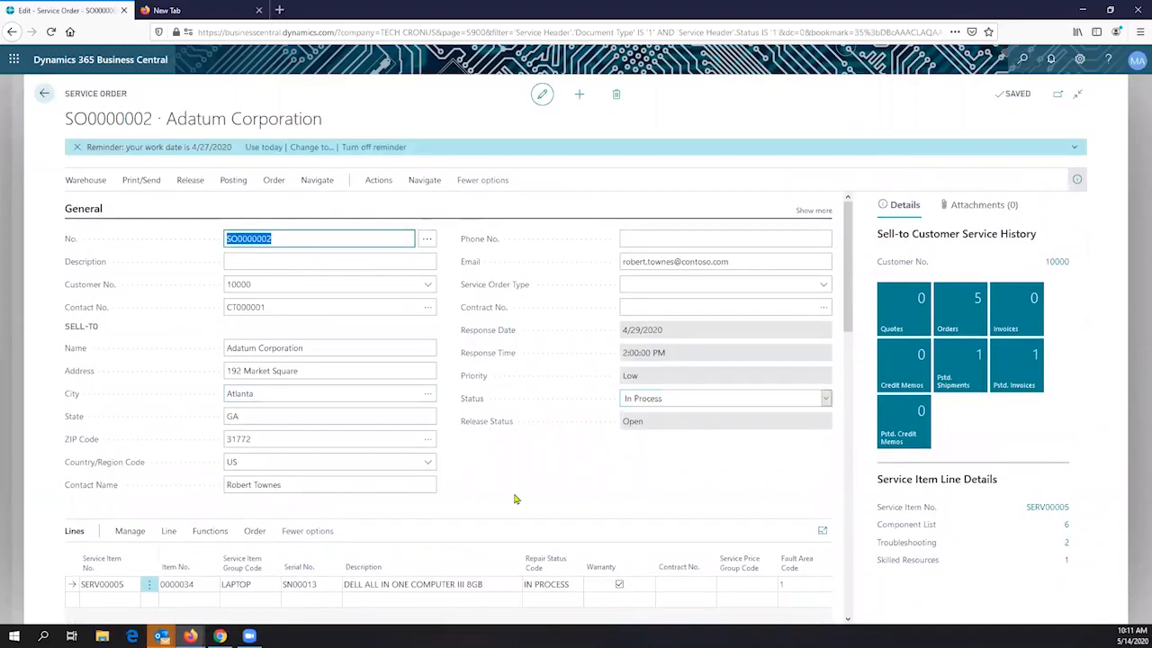
{"action": "scroll", "coordinate": [270, 477], "scroll_direction": "down", "scroll_amount": 2}
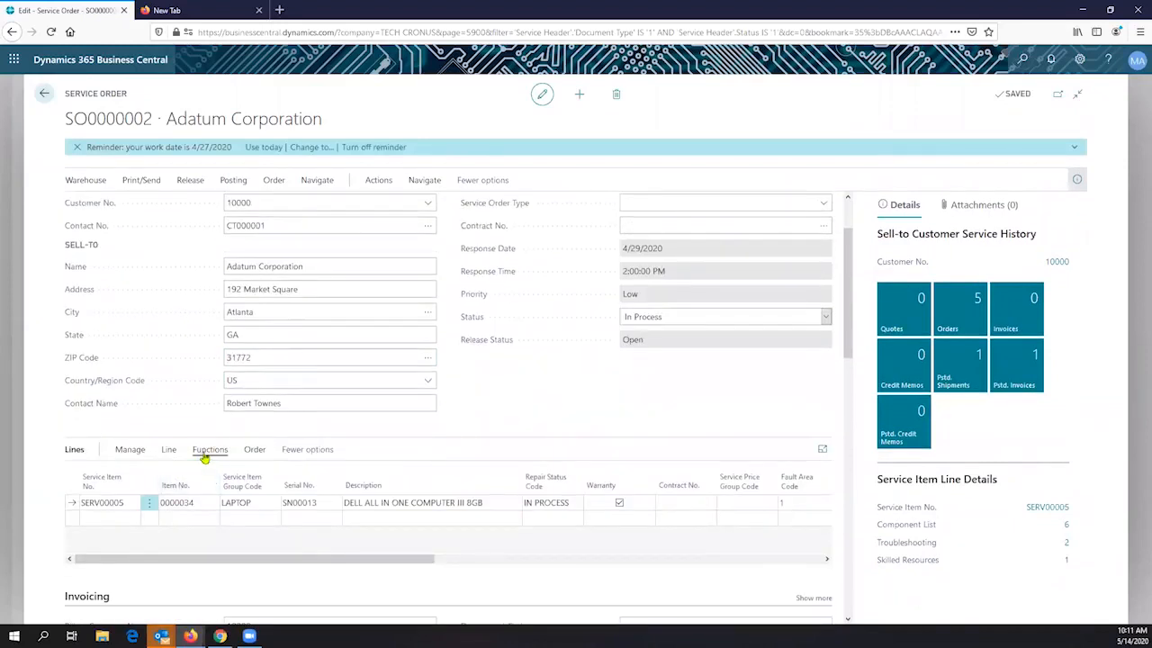
{"action": "left_click", "coordinate": [206, 453]}
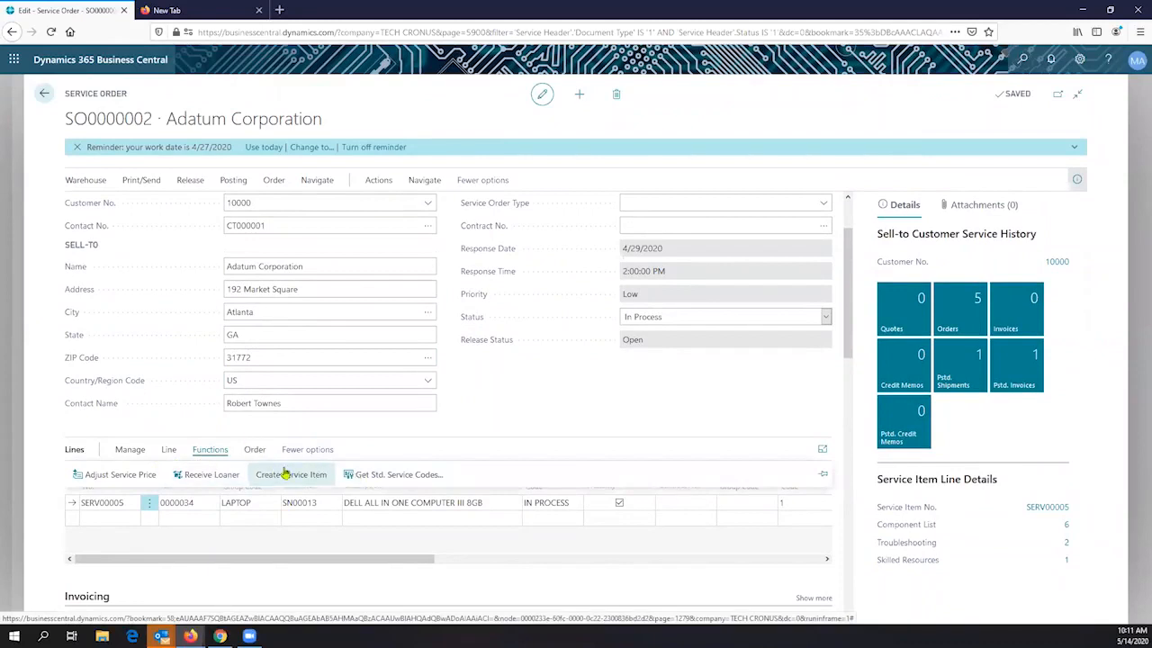
{"action": "left_click", "coordinate": [170, 449]}
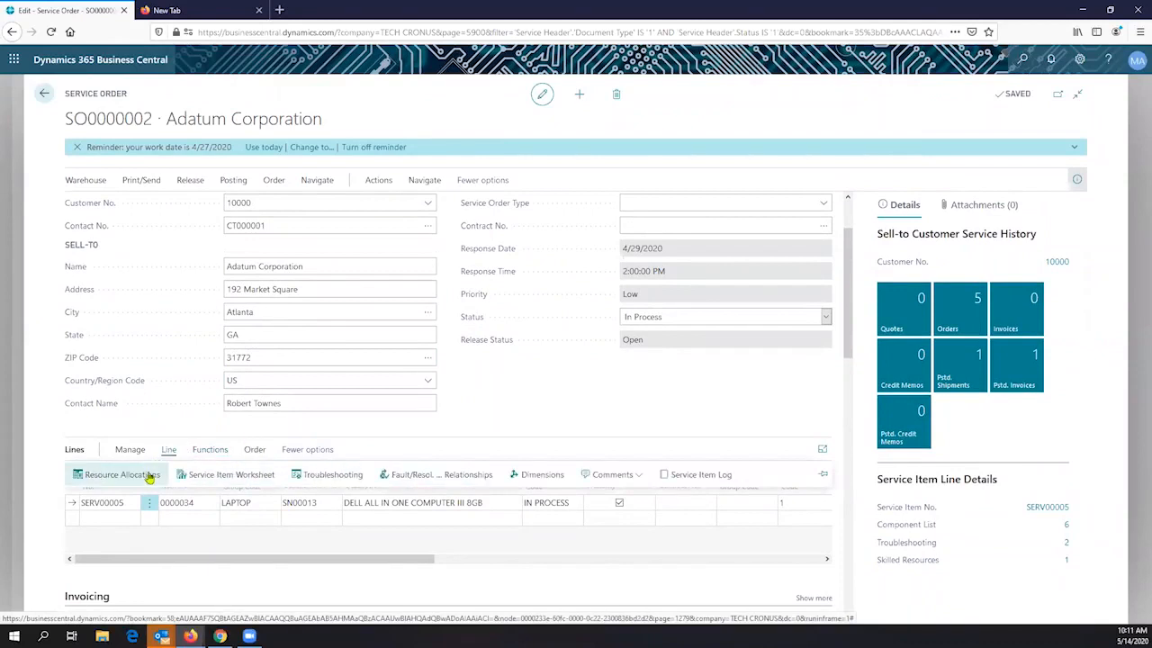
{"action": "left_click", "coordinate": [220, 481]}
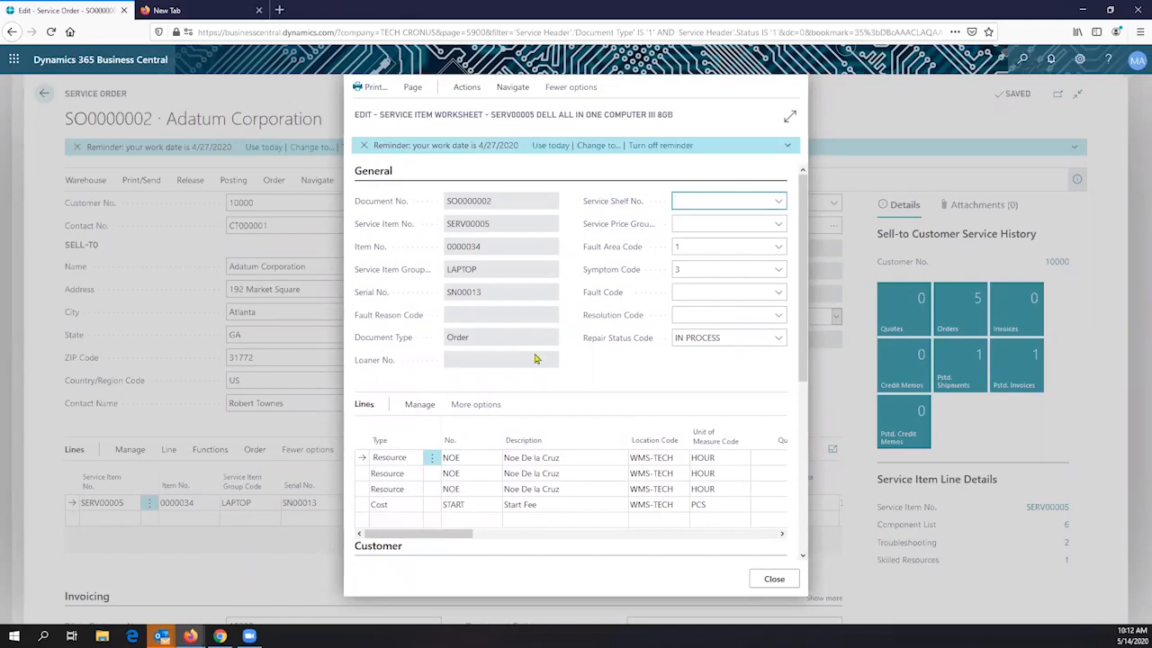
Step: Examine the quantities, line discounts and line amounts of the worksheet's resource lines and Start Fee cost line
{"action": "triple_click", "coordinate": [478, 297]}
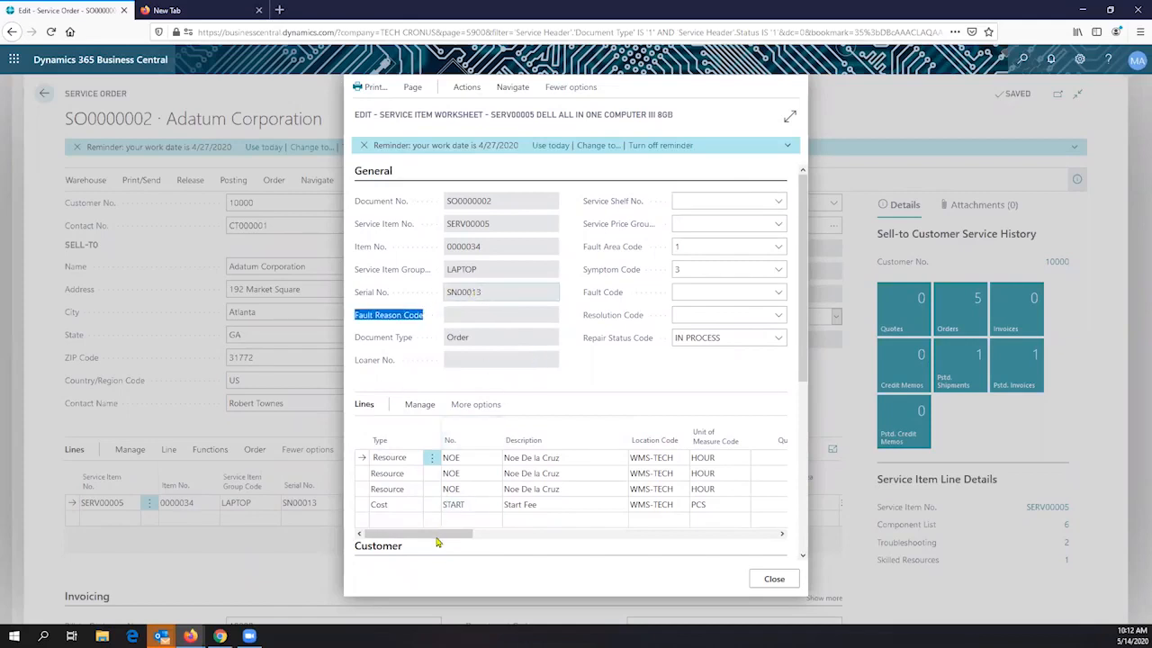
{"action": "left_click_drag", "start_coordinate": [440, 535], "coordinate": [461, 533]}
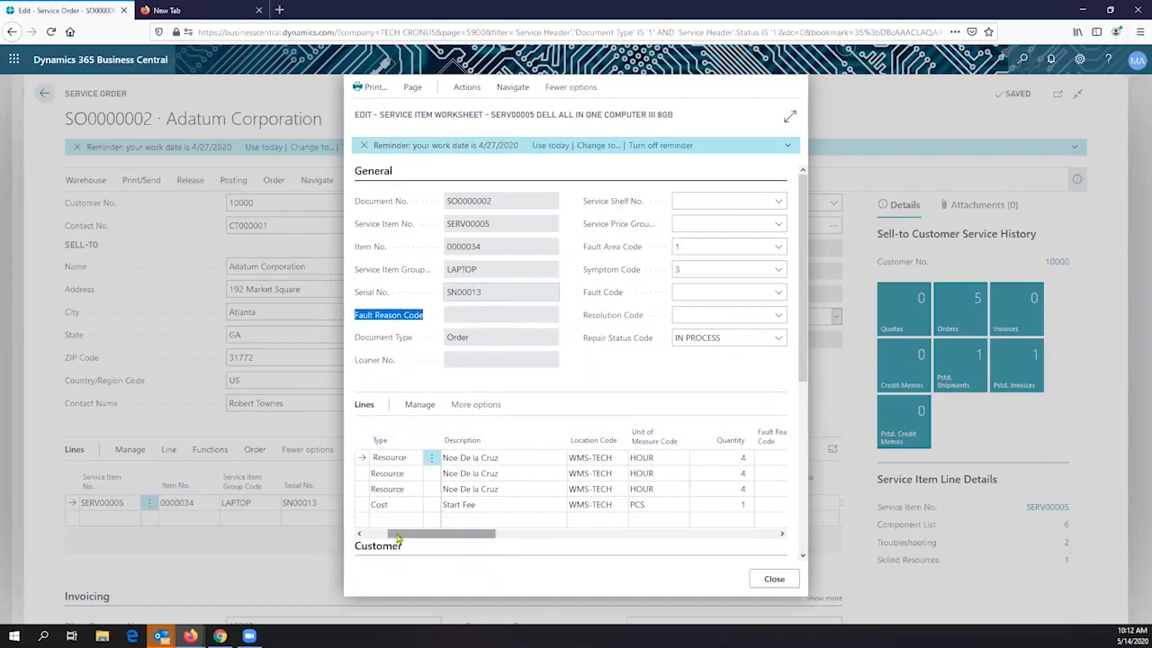
{"action": "left_click", "coordinate": [374, 537]}
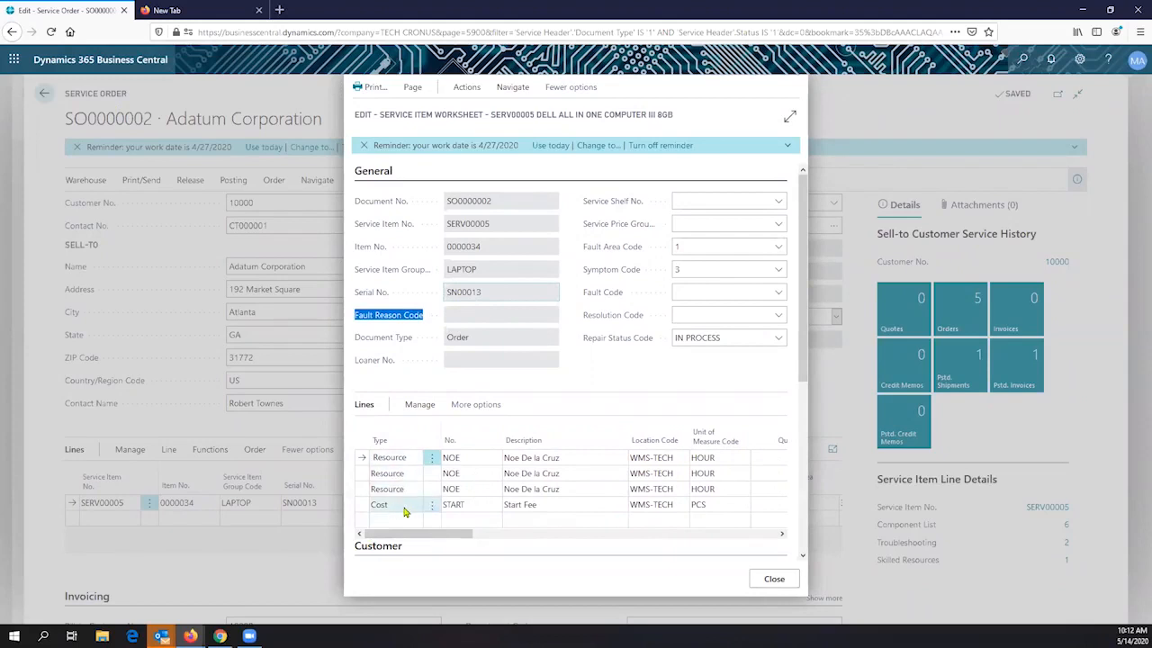
{"action": "left_click", "coordinate": [471, 513]}
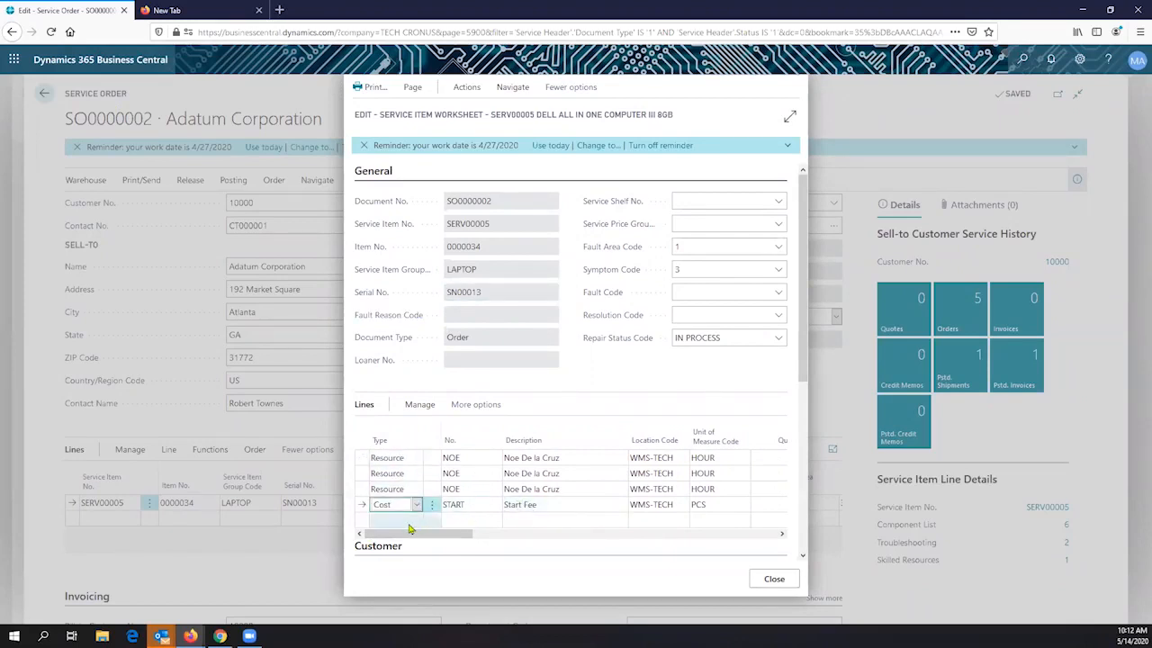
{"action": "left_click_drag", "start_coordinate": [410, 533], "coordinate": [656, 541]}
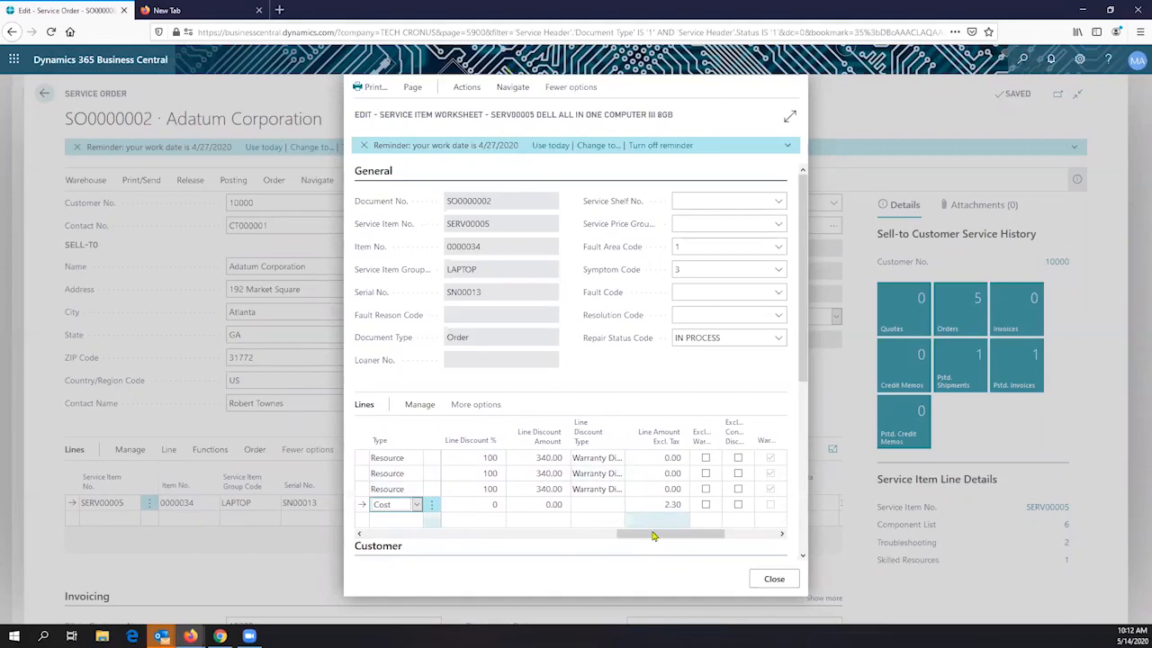
{"action": "left_click_drag", "start_coordinate": [653, 536], "coordinate": [367, 567]}
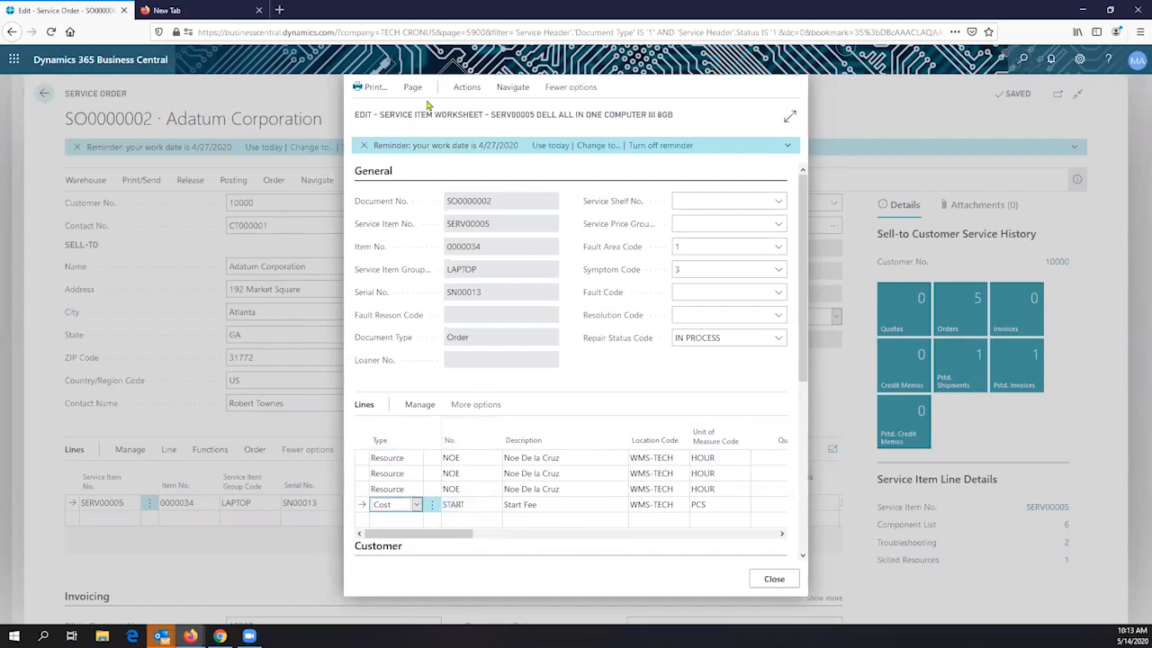
Step: Review the service item worksheet's available functions and related Worksheet pages without running any, and close the worksheet
{"action": "left_click", "coordinate": [464, 88]}
{"action": "left_click", "coordinate": [388, 111]}
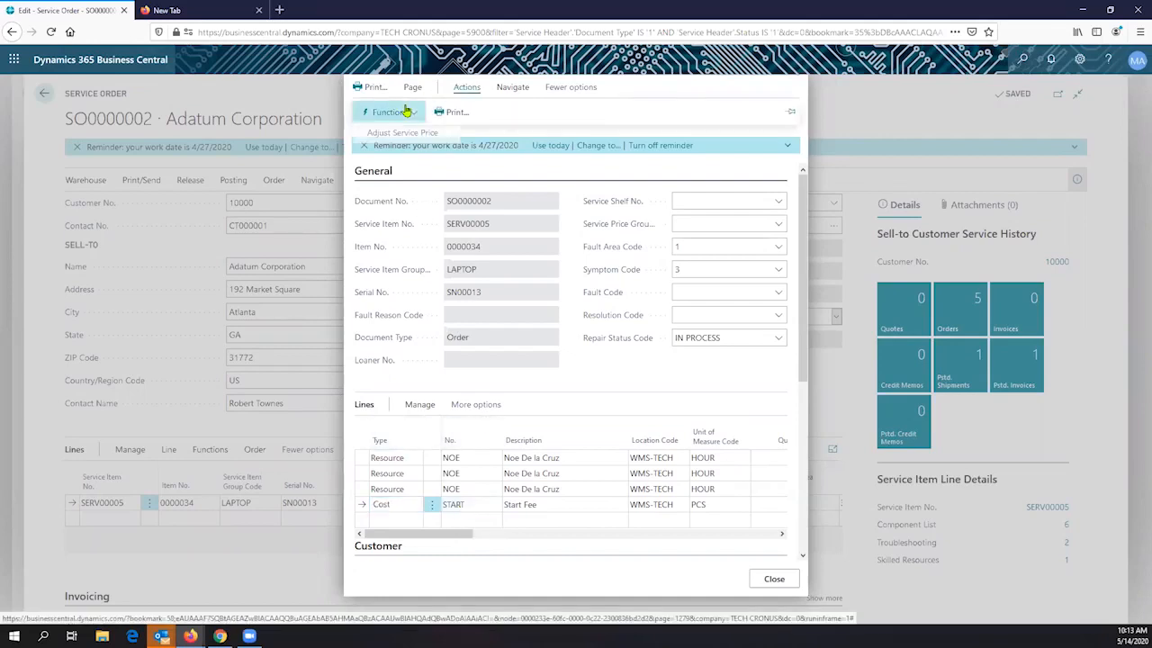
{"action": "left_click", "coordinate": [513, 87]}
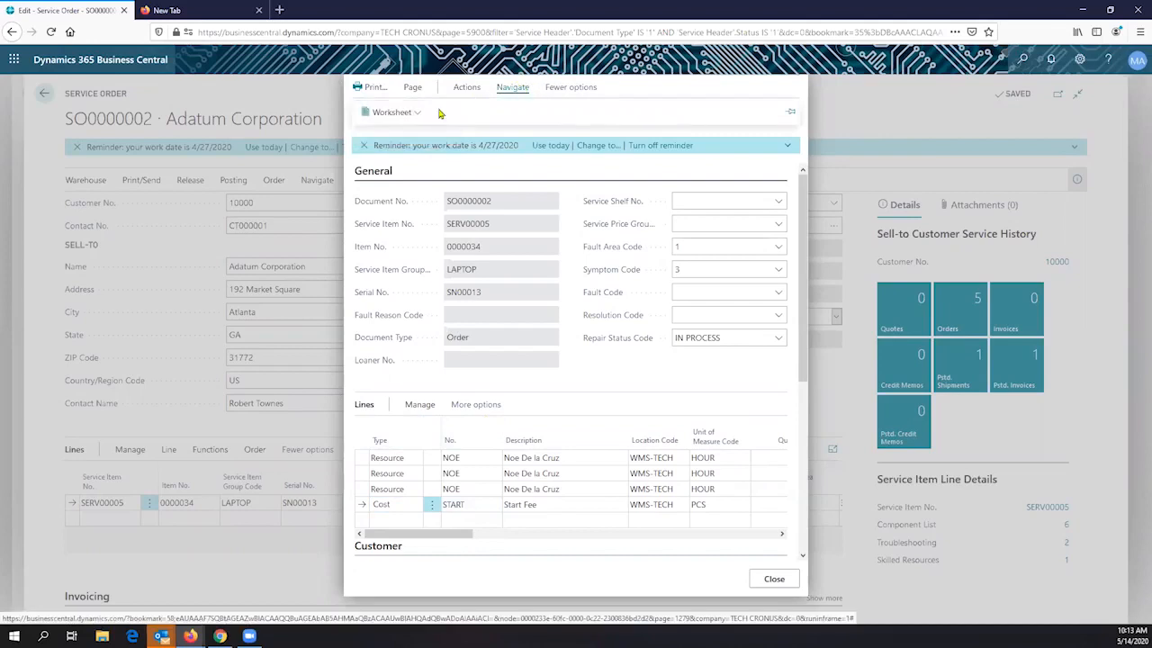
{"action": "left_click", "coordinate": [410, 112]}
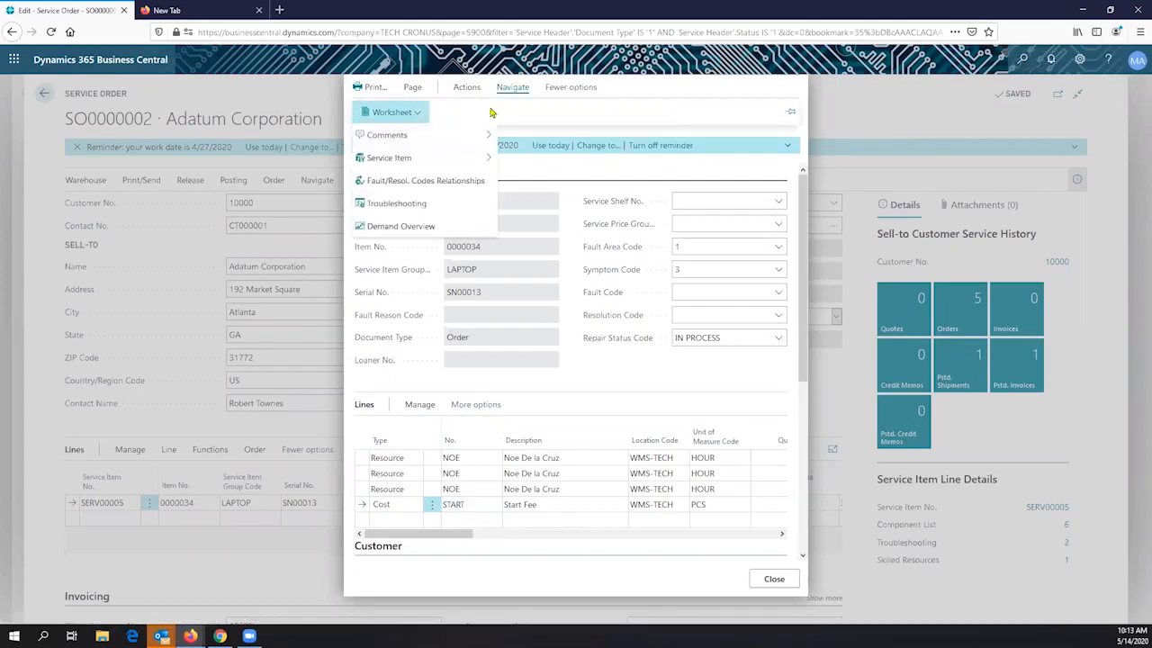
{"action": "left_click", "coordinate": [466, 87]}
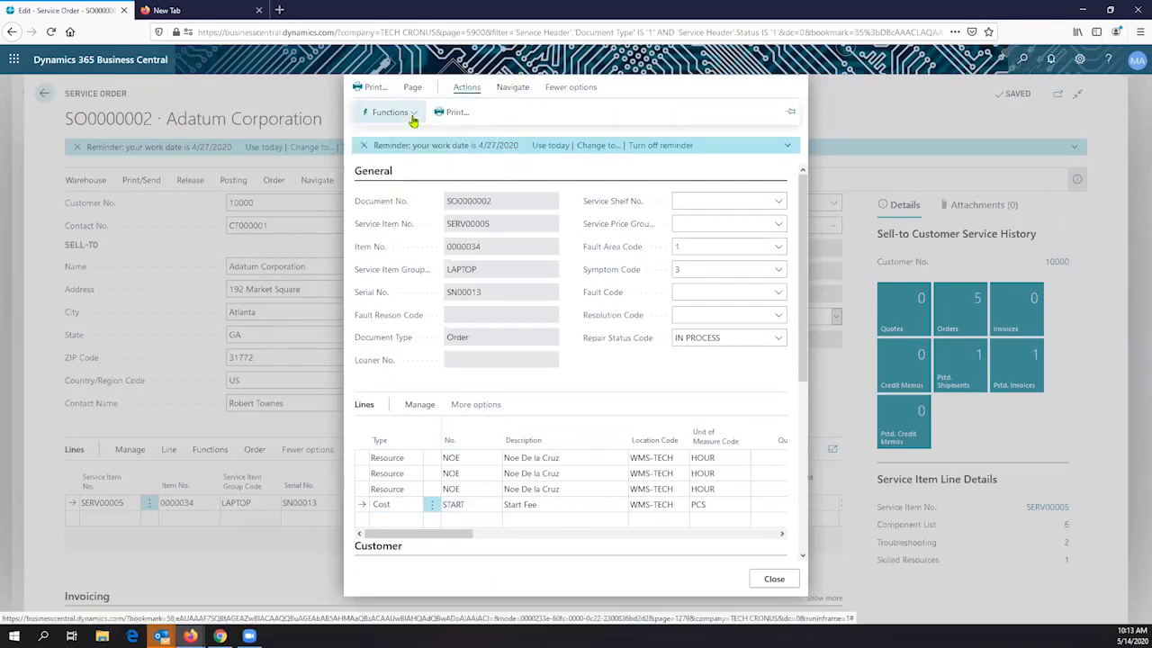
{"action": "left_click", "coordinate": [392, 112]}
{"action": "left_click", "coordinate": [401, 116]}
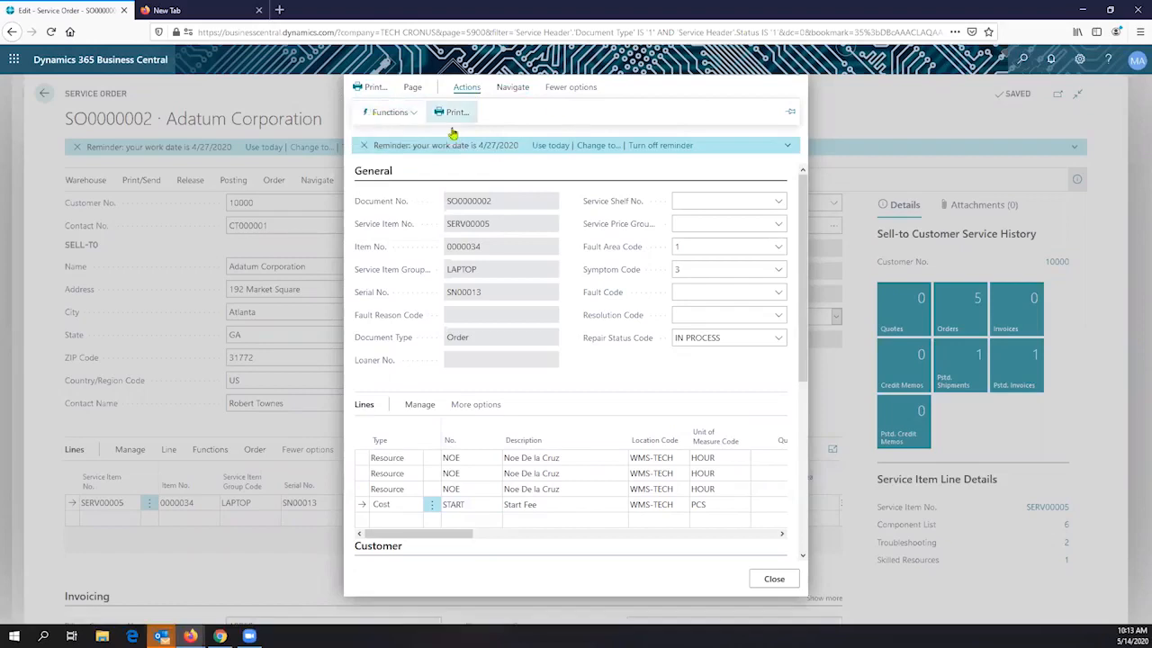
{"action": "left_click", "coordinate": [766, 582]}
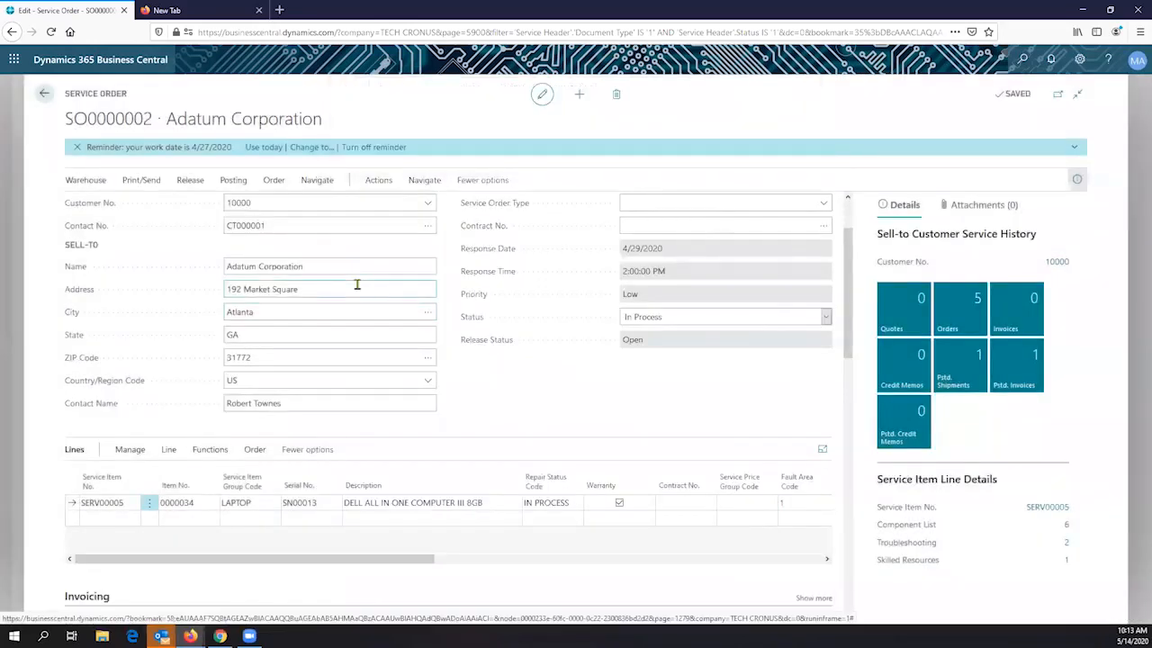
Step: Set the Adatum Corporation service order's Status to Finished and return to the Dispatcher home page
{"action": "left_click", "coordinate": [825, 316]}
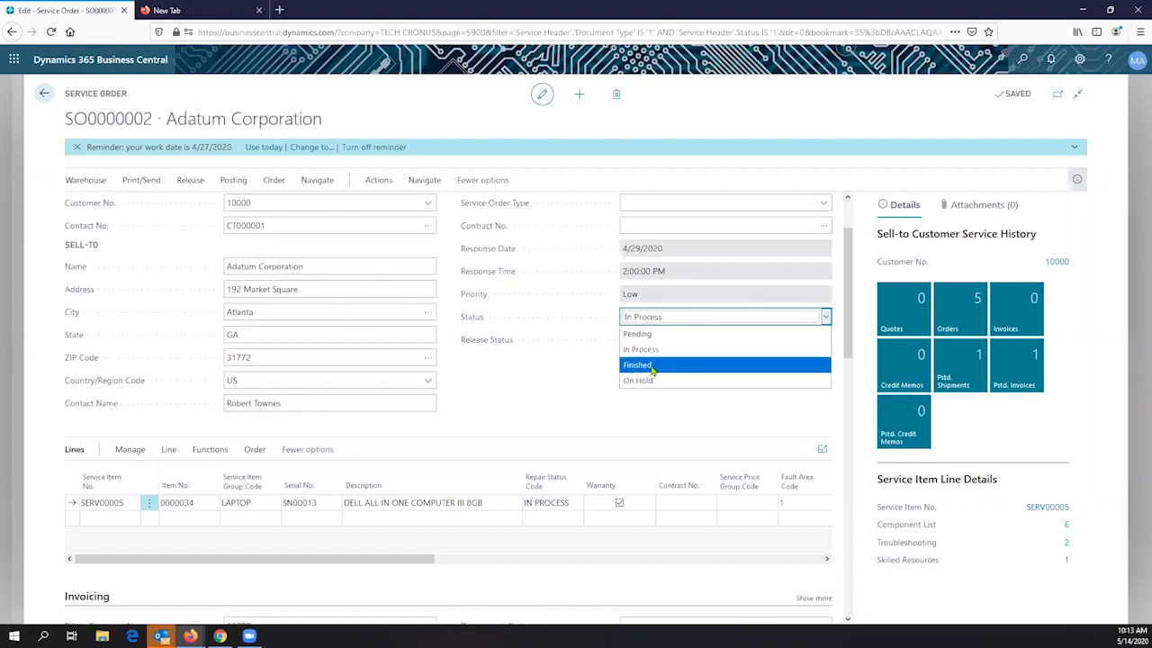
{"action": "left_click", "coordinate": [652, 367]}
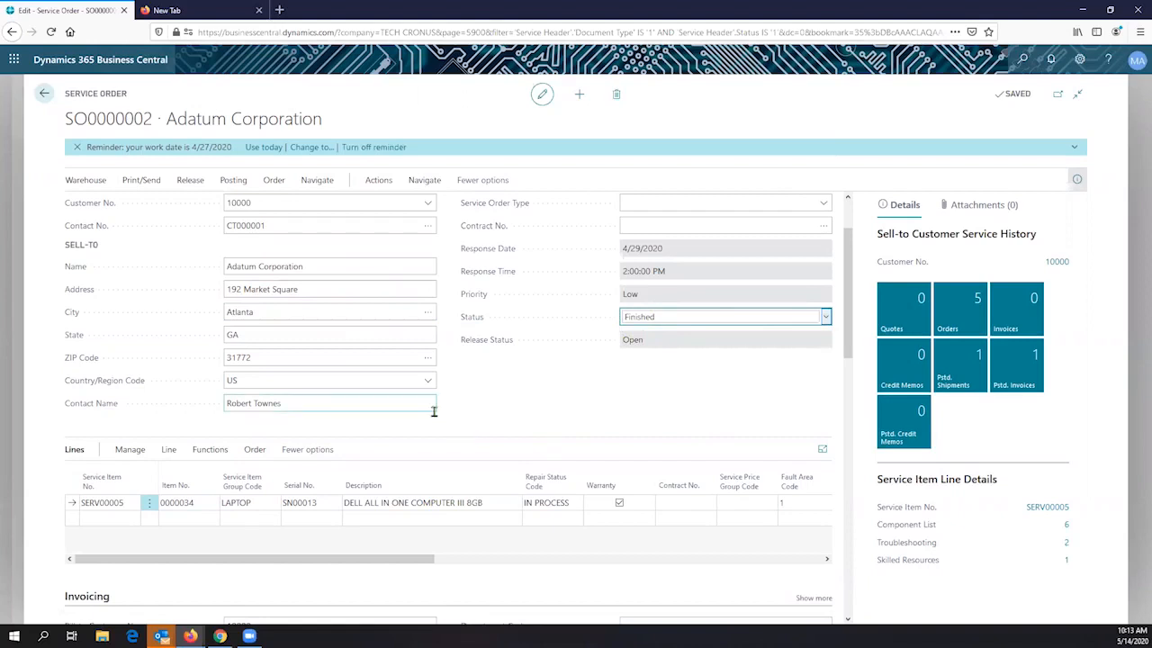
{"action": "left_click", "coordinate": [44, 96]}
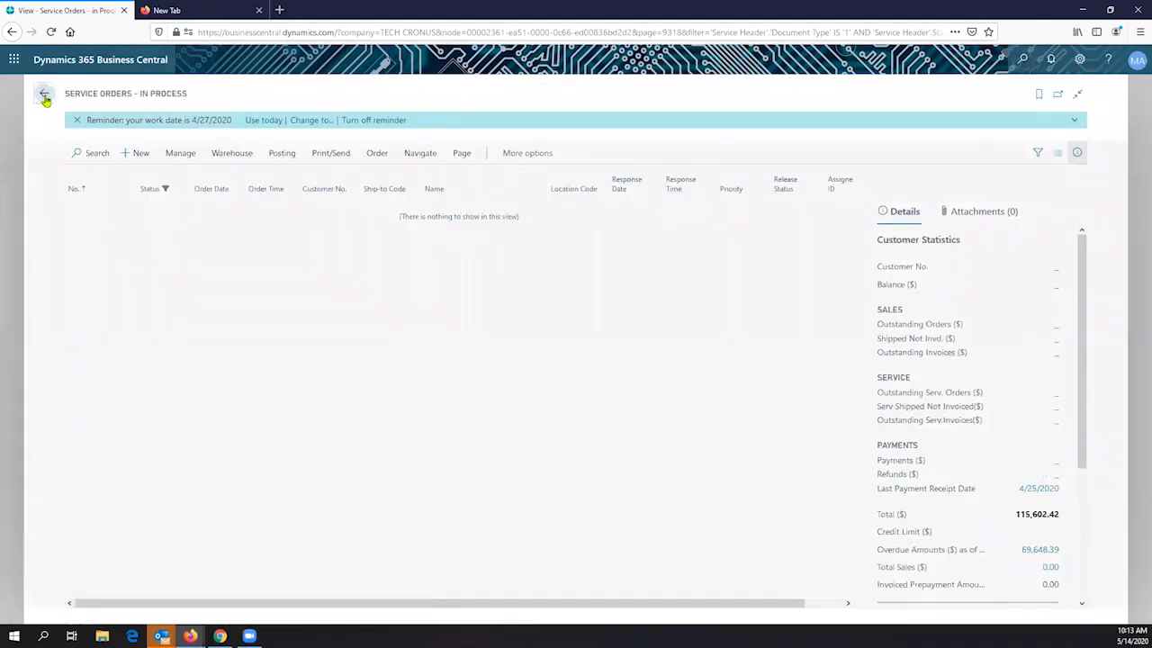
{"action": "left_click", "coordinate": [45, 95]}
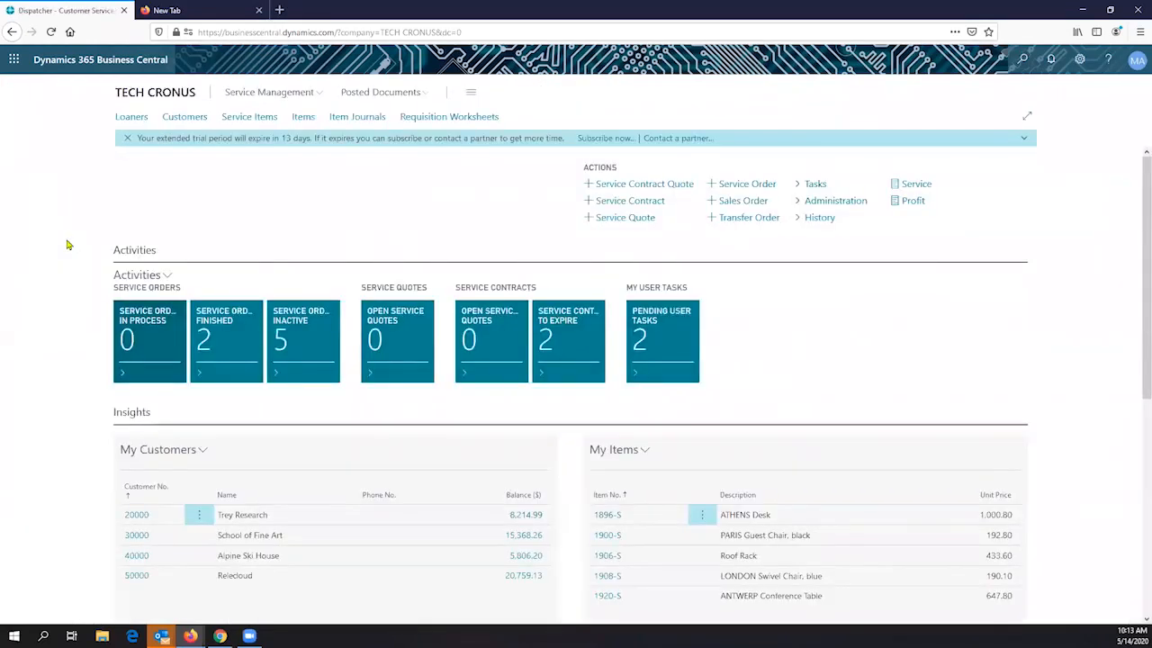
Step: Open the Adatum Corporation service order dated 3/23/2020 from the finished service orders
{"action": "left_click", "coordinate": [220, 330]}
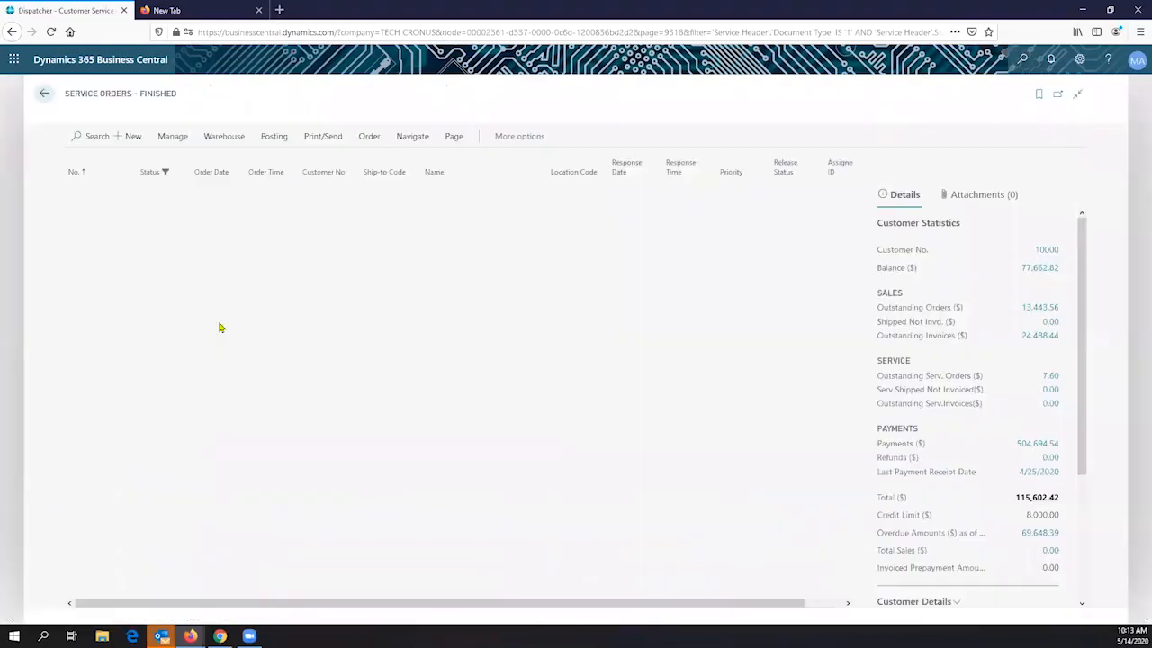
{"action": "left_click", "coordinate": [102, 235]}
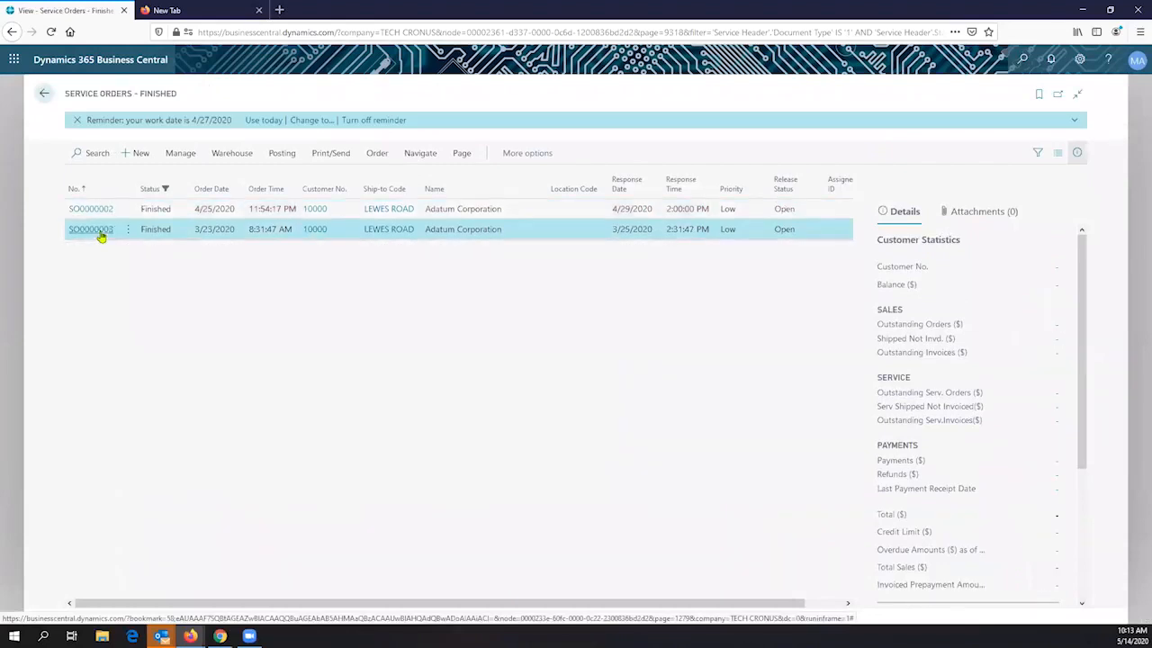
{"action": "left_click", "coordinate": [101, 232]}
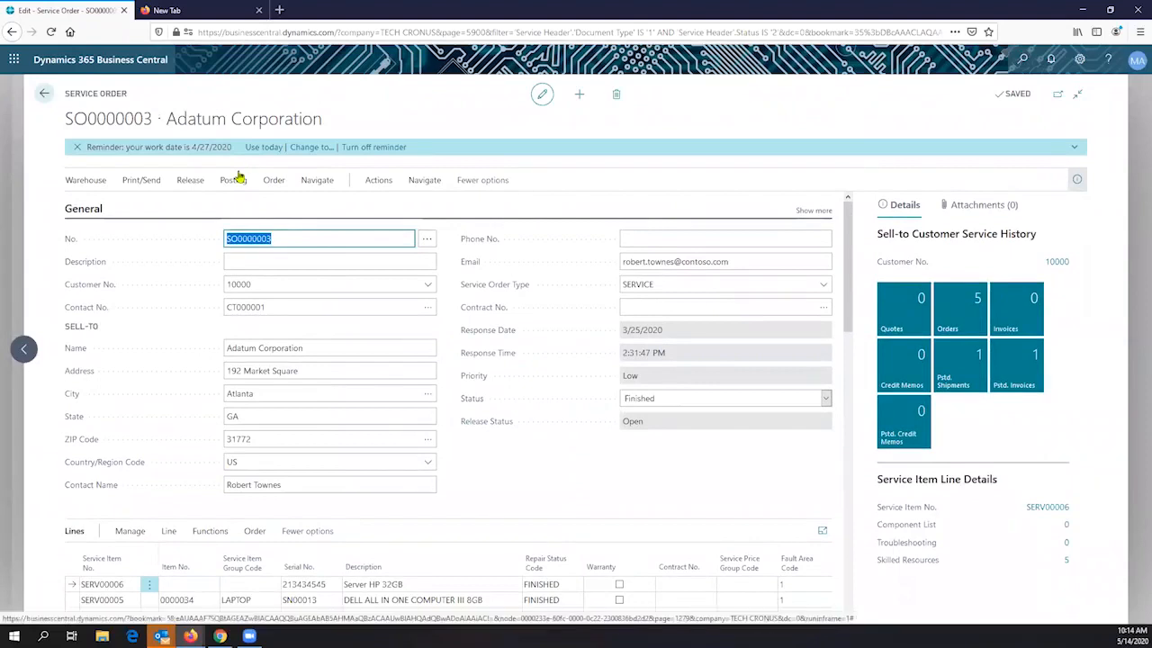
Step: Go through the posting choices for the finished service order and try to post it with Ship and Invoice
{"action": "left_click", "coordinate": [235, 178]}
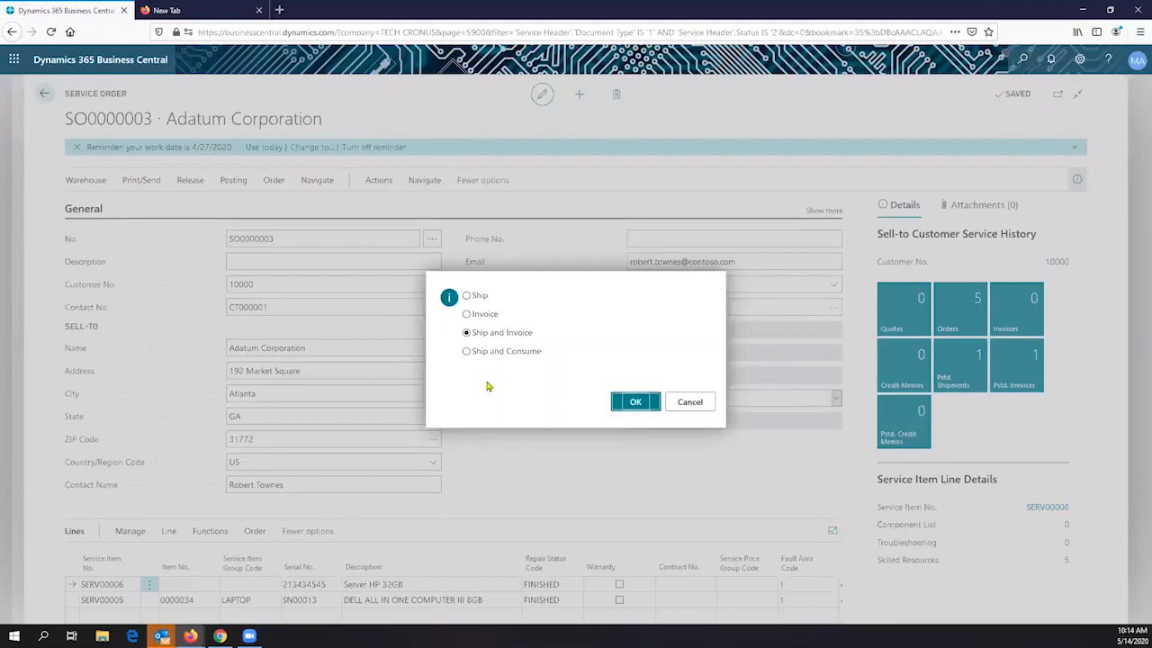
{"action": "left_click", "coordinate": [473, 301]}
{"action": "left_click", "coordinate": [468, 314]}
{"action": "left_click", "coordinate": [467, 333]}
{"action": "left_click", "coordinate": [467, 354]}
{"action": "left_click", "coordinate": [467, 333]}
{"action": "left_click", "coordinate": [617, 406]}
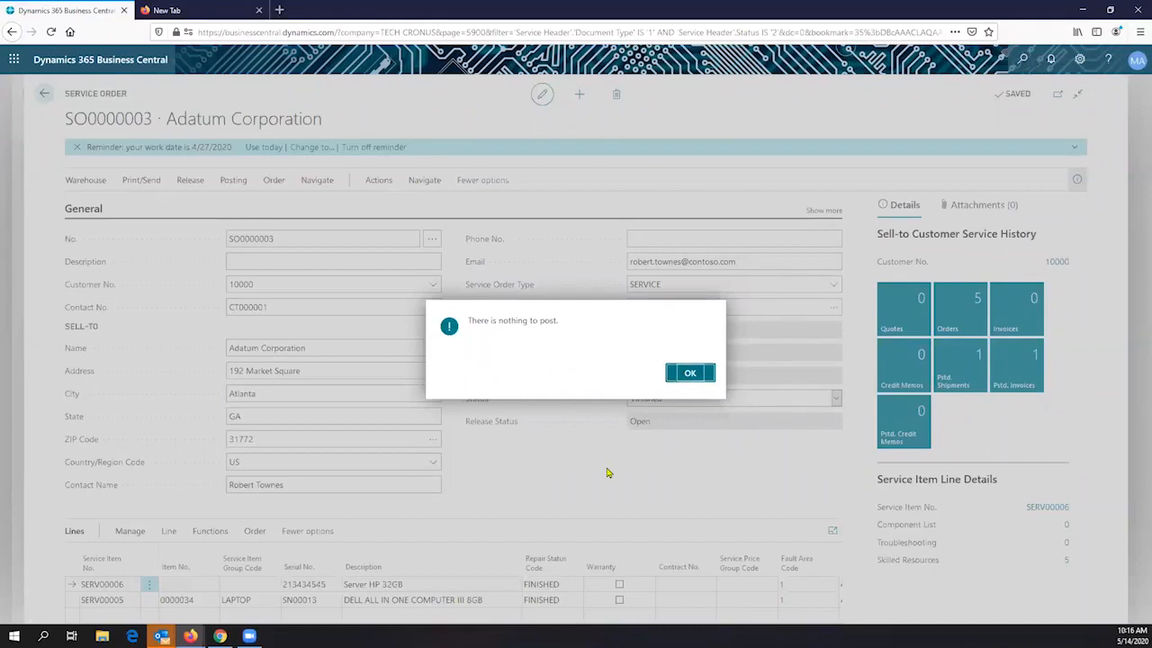
{"action": "key", "text": "Return"}
Step: Check the service item lines of the finished order, including their repair status and Warranty settings
{"action": "scroll", "coordinate": [531, 429], "scroll_direction": "down", "scroll_amount": 4}
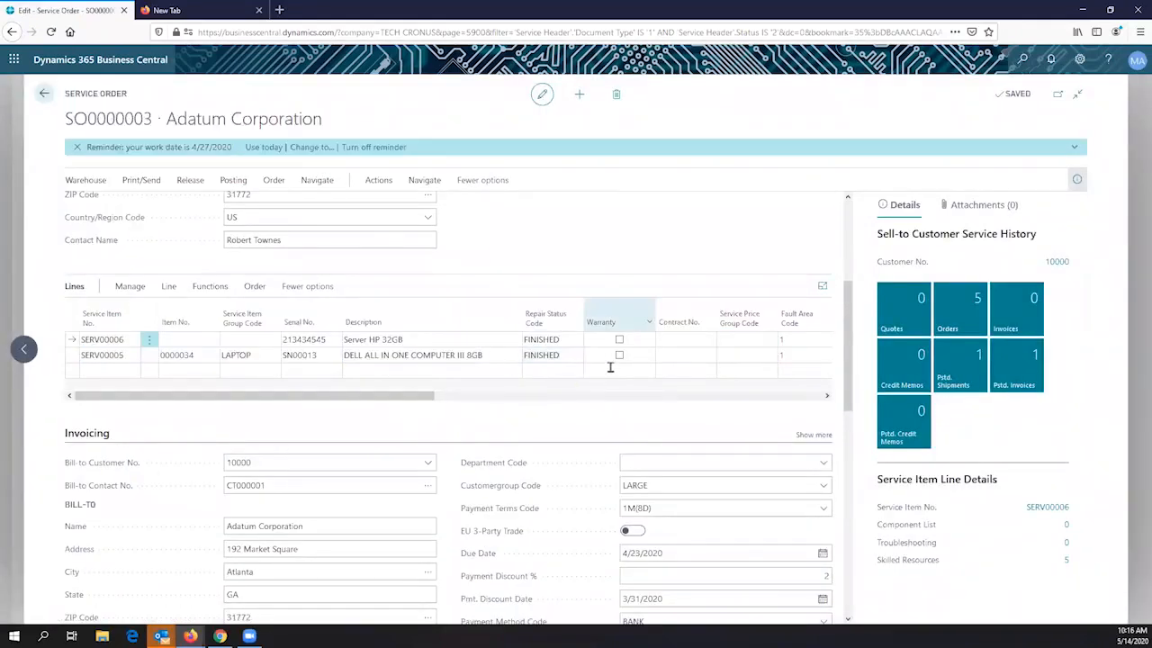
{"action": "left_click", "coordinate": [624, 351]}
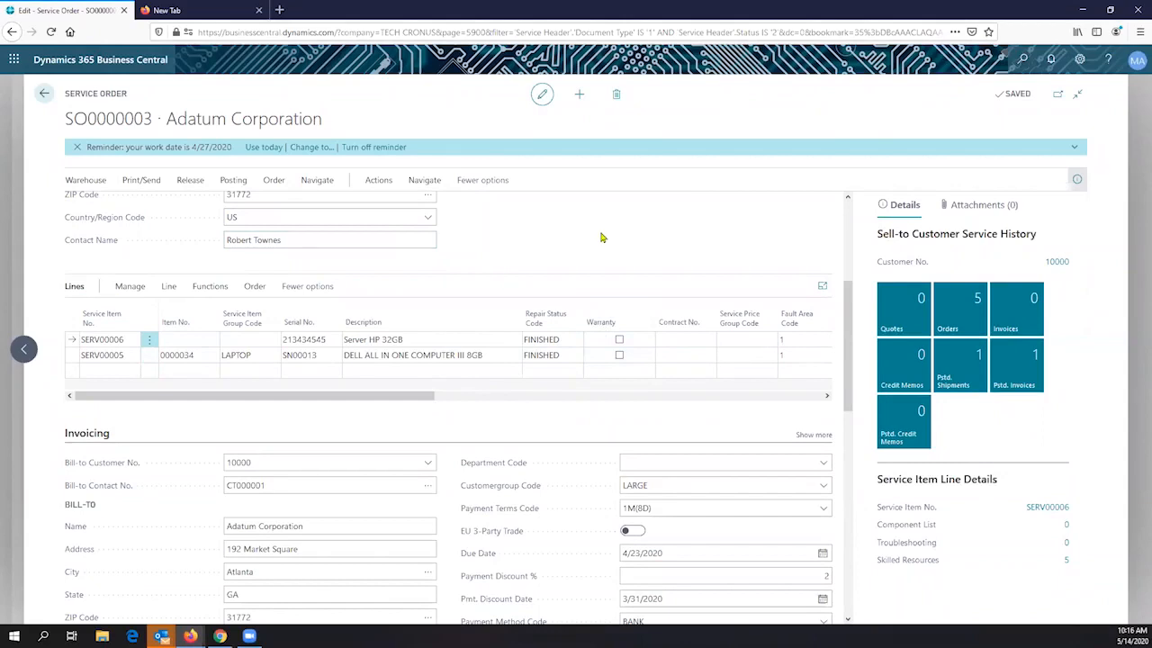
{"action": "scroll", "coordinate": [607, 235], "scroll_direction": "up", "scroll_amount": 5}
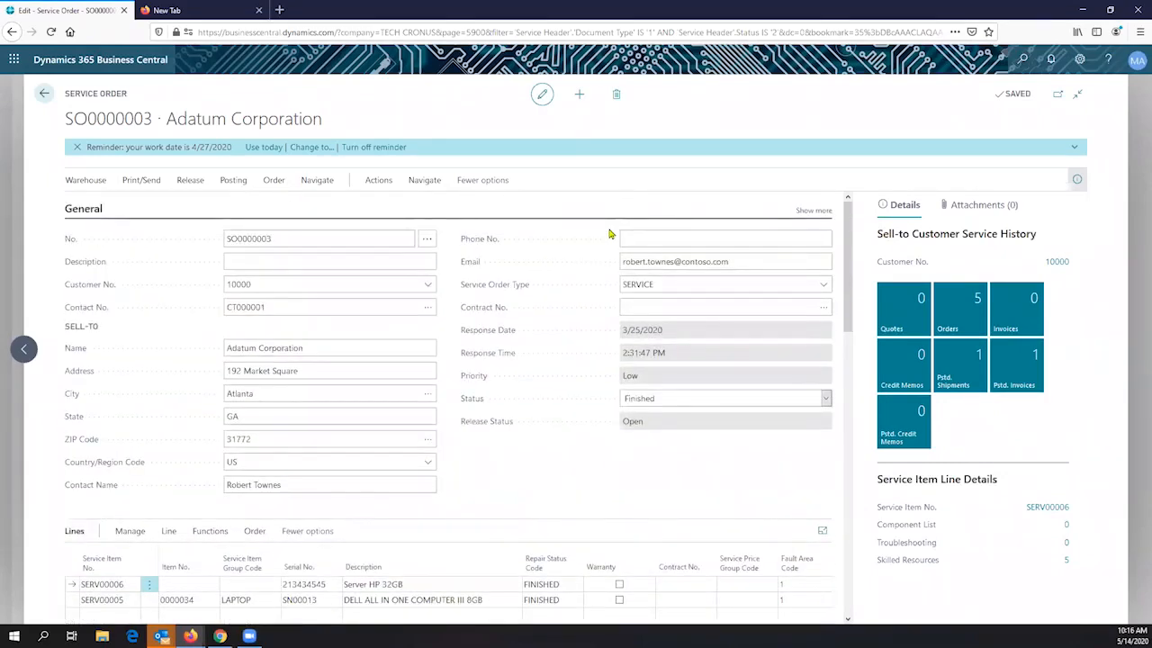
Step: Try to post the finished Adatum Corporation service order with the Ship option
{"action": "left_click", "coordinate": [275, 182]}
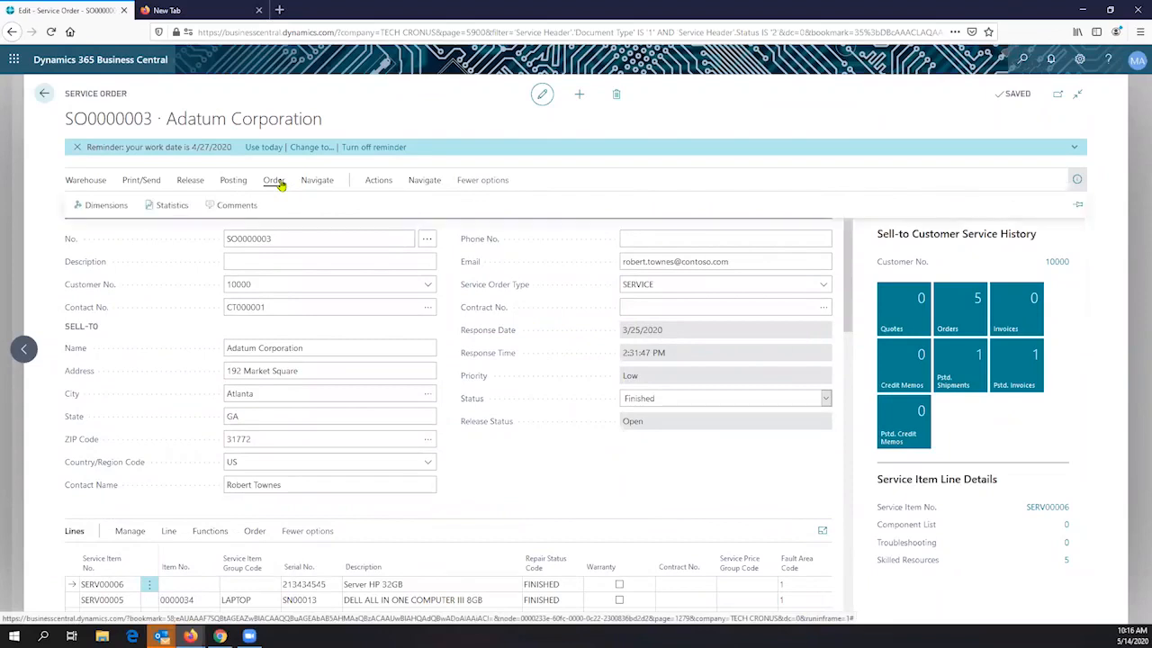
{"action": "left_click", "coordinate": [309, 187]}
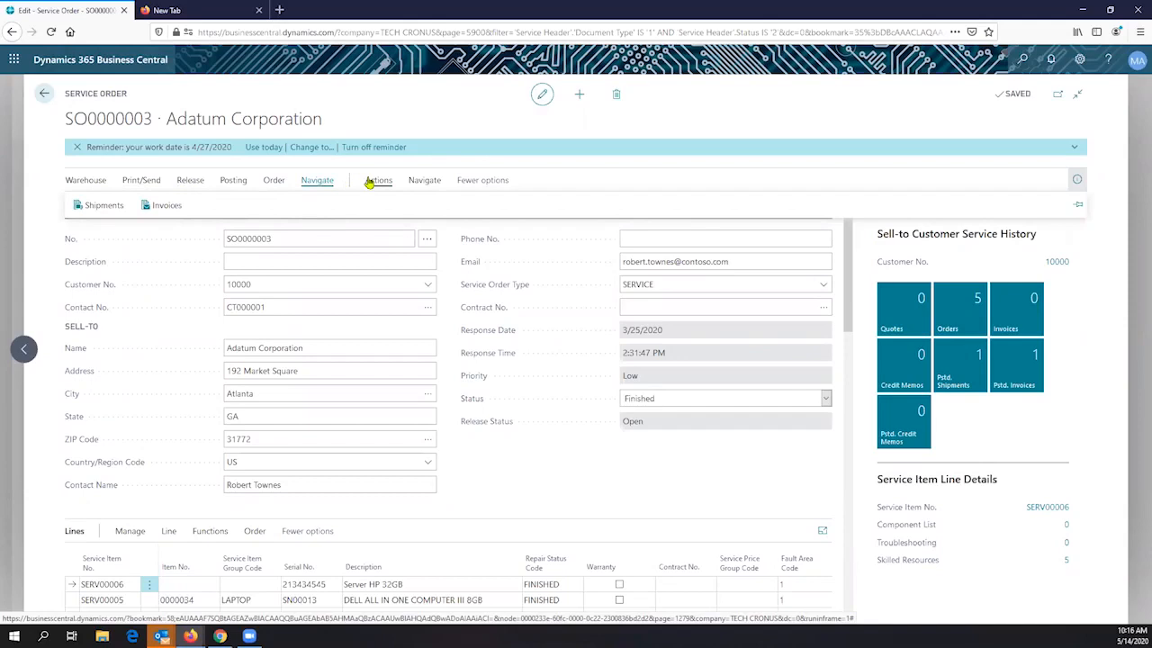
{"action": "left_click", "coordinate": [232, 181]}
{"action": "left_click", "coordinate": [174, 207]}
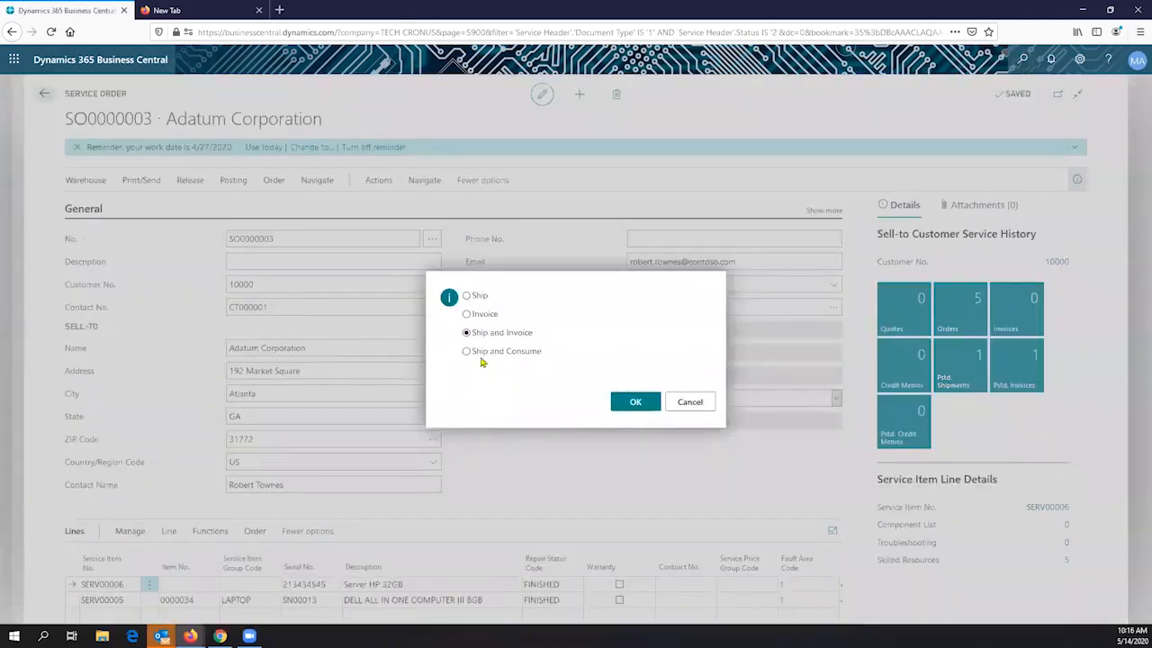
{"action": "left_click", "coordinate": [466, 296]}
{"action": "left_click", "coordinate": [617, 402]}
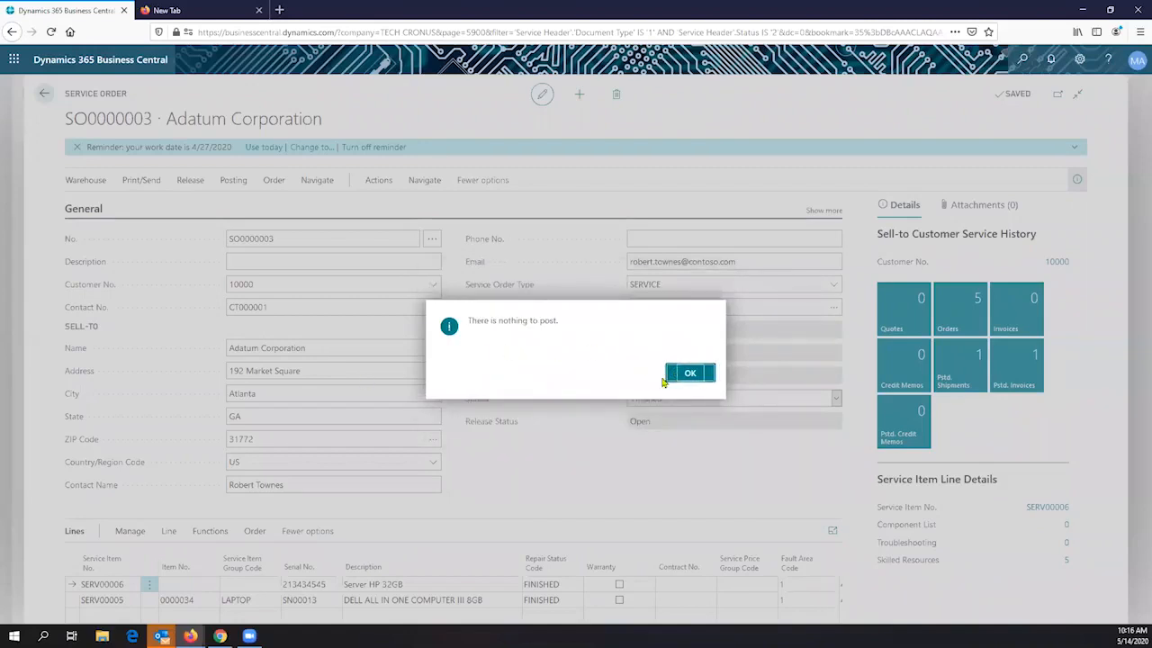
{"action": "key", "text": "Return"}
Step: Open the service lines of the Server HP 32GB service item on the finished order
{"action": "scroll", "coordinate": [450, 396], "scroll_direction": "down", "scroll_amount": 3}
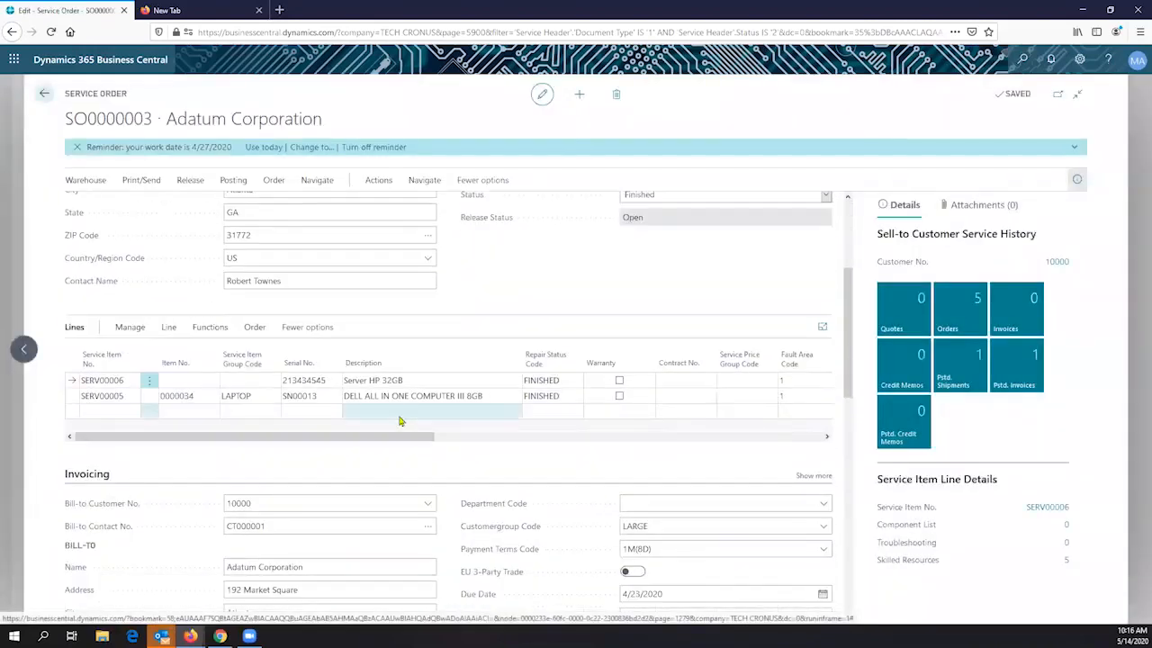
{"action": "scroll", "coordinate": [568, 419], "scroll_direction": "right", "scroll_amount": 3}
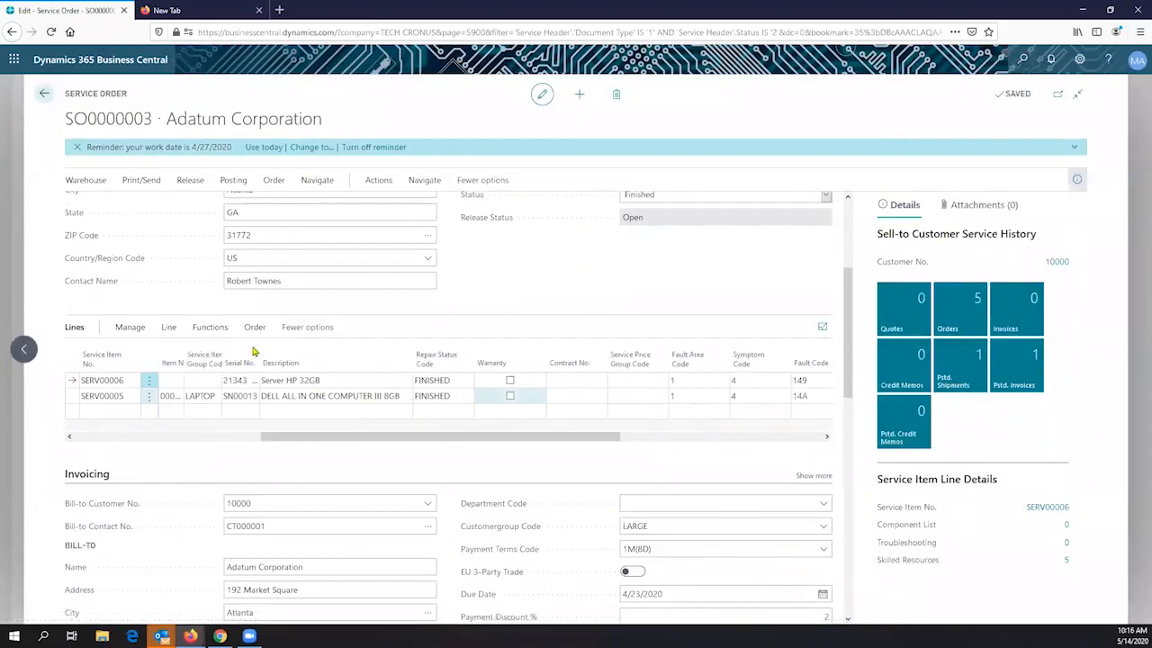
{"action": "left_click", "coordinate": [212, 328]}
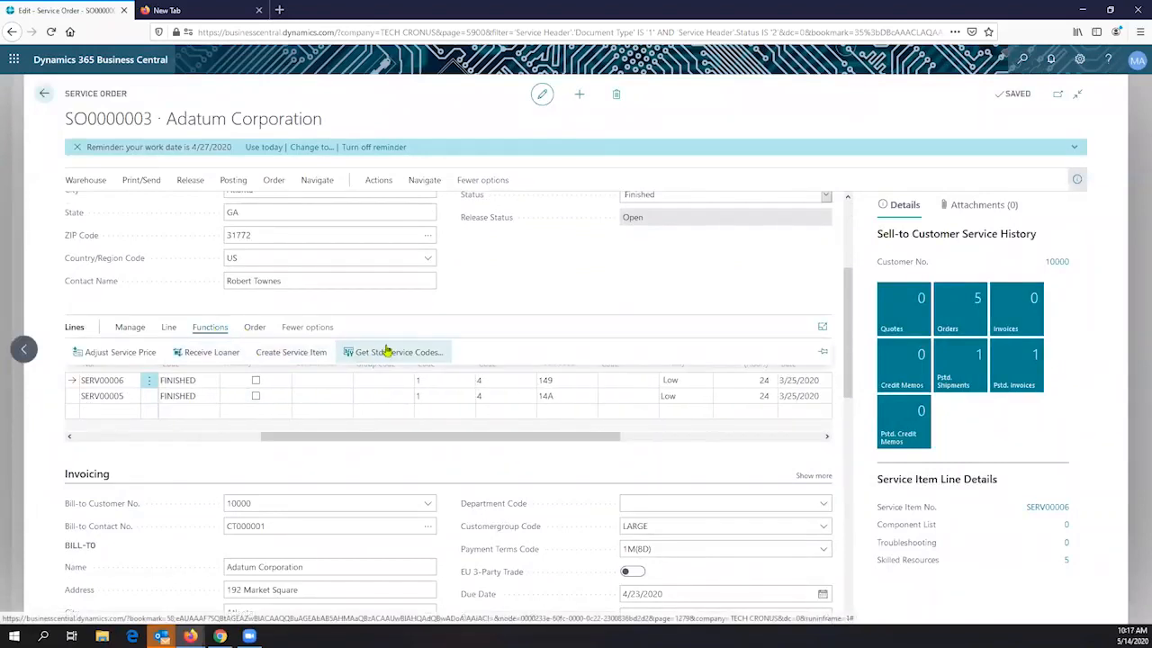
{"action": "left_click", "coordinate": [164, 331]}
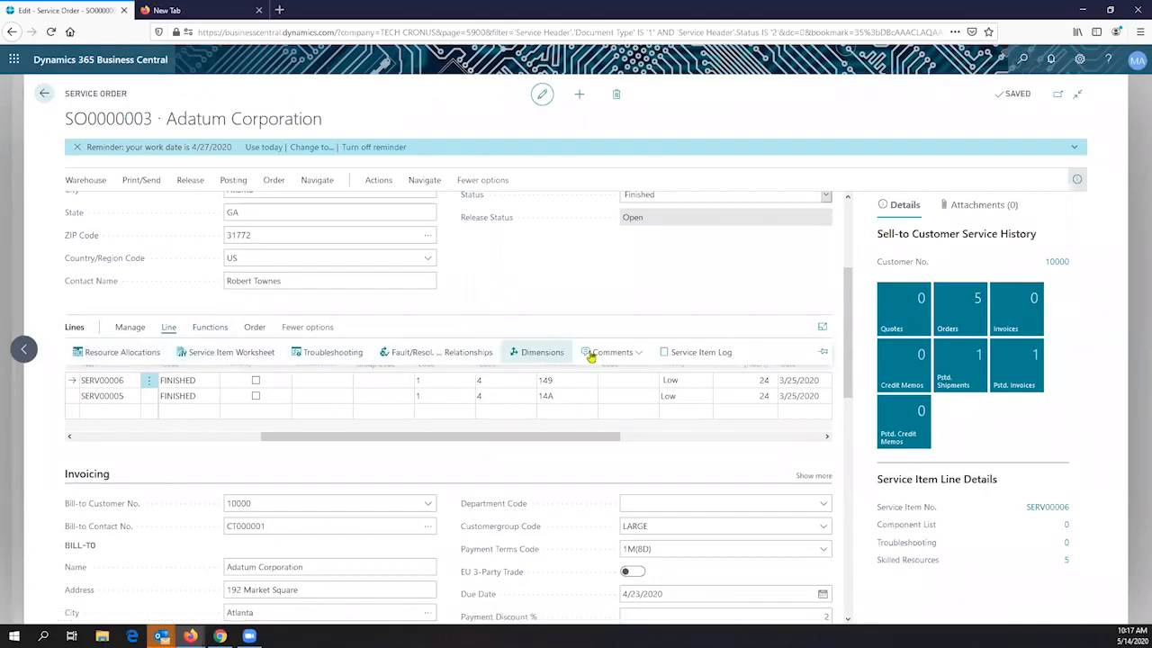
{"action": "left_click", "coordinate": [255, 328]}
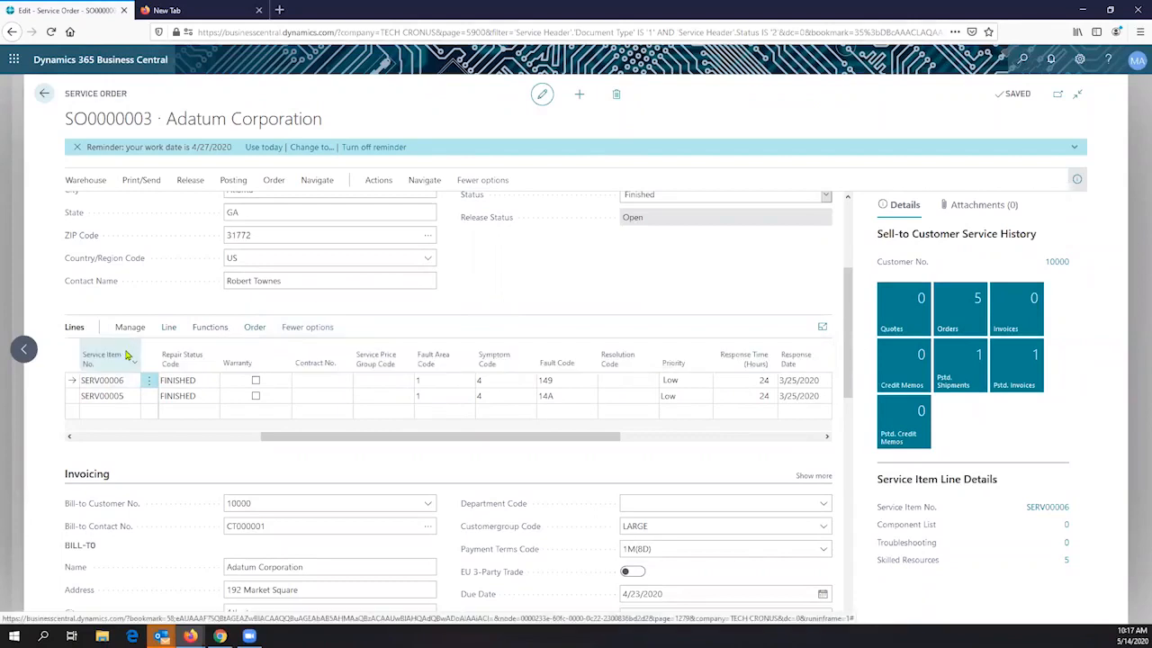
{"action": "mouse_move", "coordinate": [123, 351]}
{"action": "left_click", "coordinate": [216, 326]}
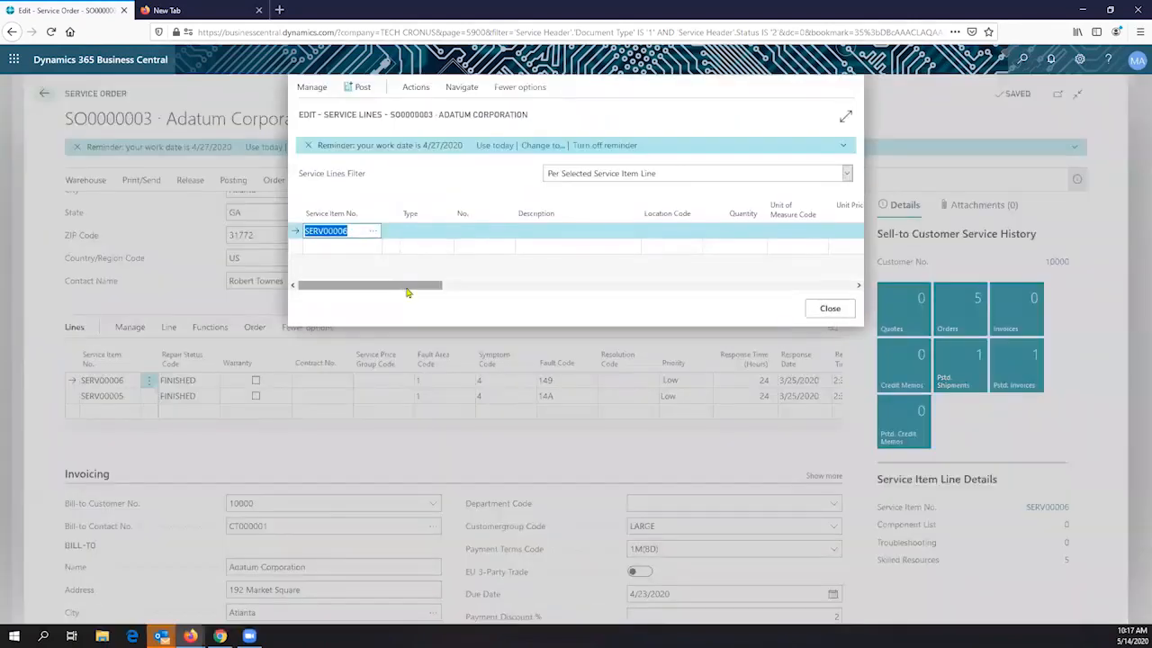
Step: Try the Item and Resource types on the Server HP 32GB service line and look through the available items
{"action": "left_click_drag", "start_coordinate": [402, 287], "coordinate": [423, 288]}
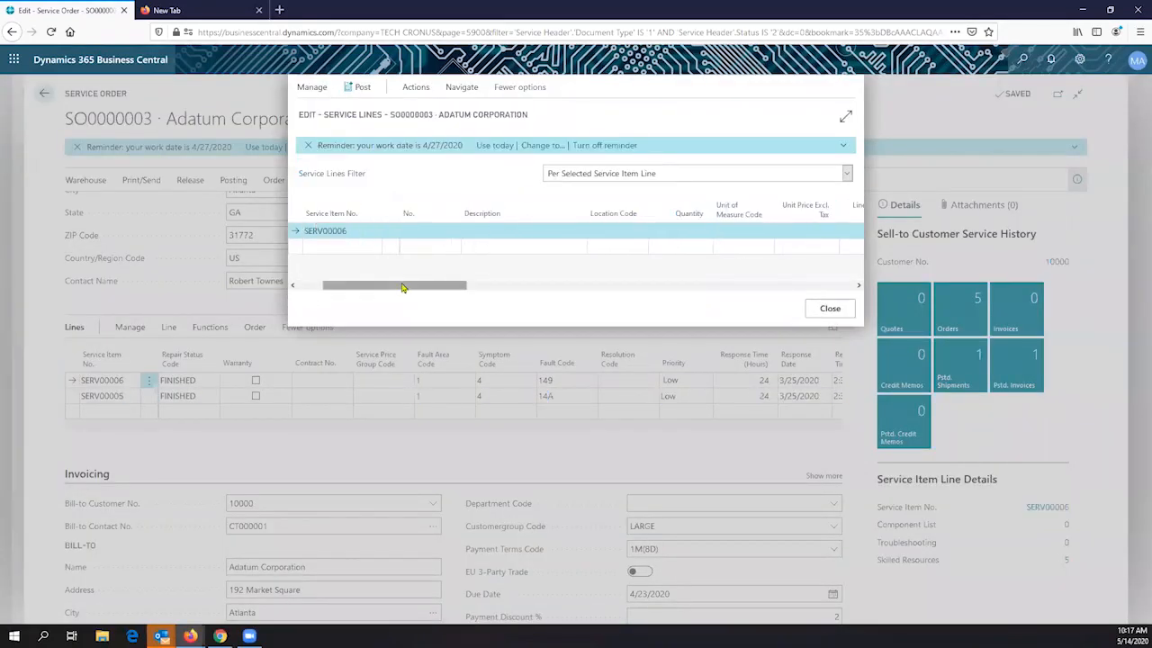
{"action": "left_click", "coordinate": [432, 232]}
{"action": "left_click", "coordinate": [447, 231]}
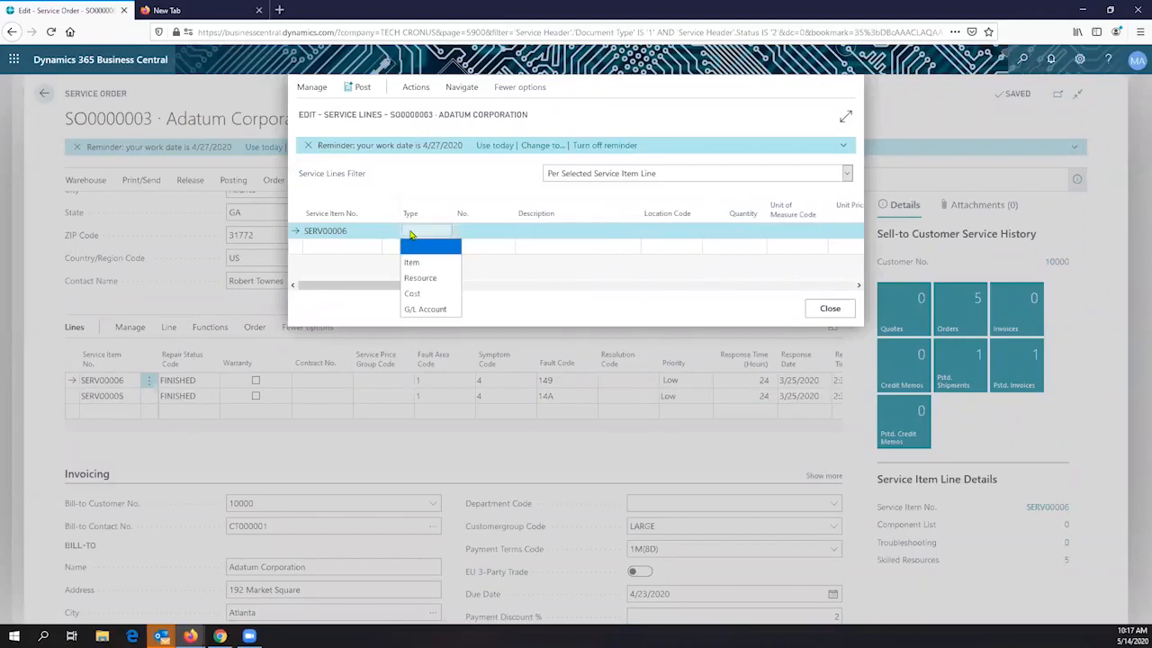
{"action": "left_click", "coordinate": [445, 261]}
{"action": "left_click", "coordinate": [510, 232]}
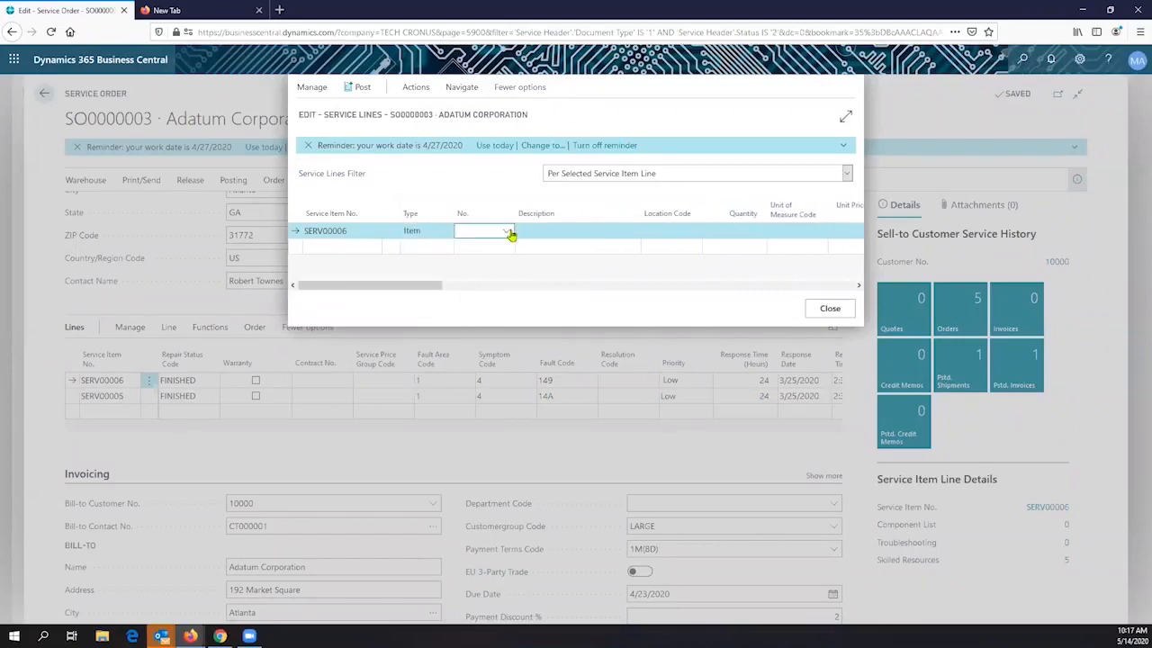
{"action": "scroll", "coordinate": [553, 303], "scroll_direction": "down", "scroll_amount": 5}
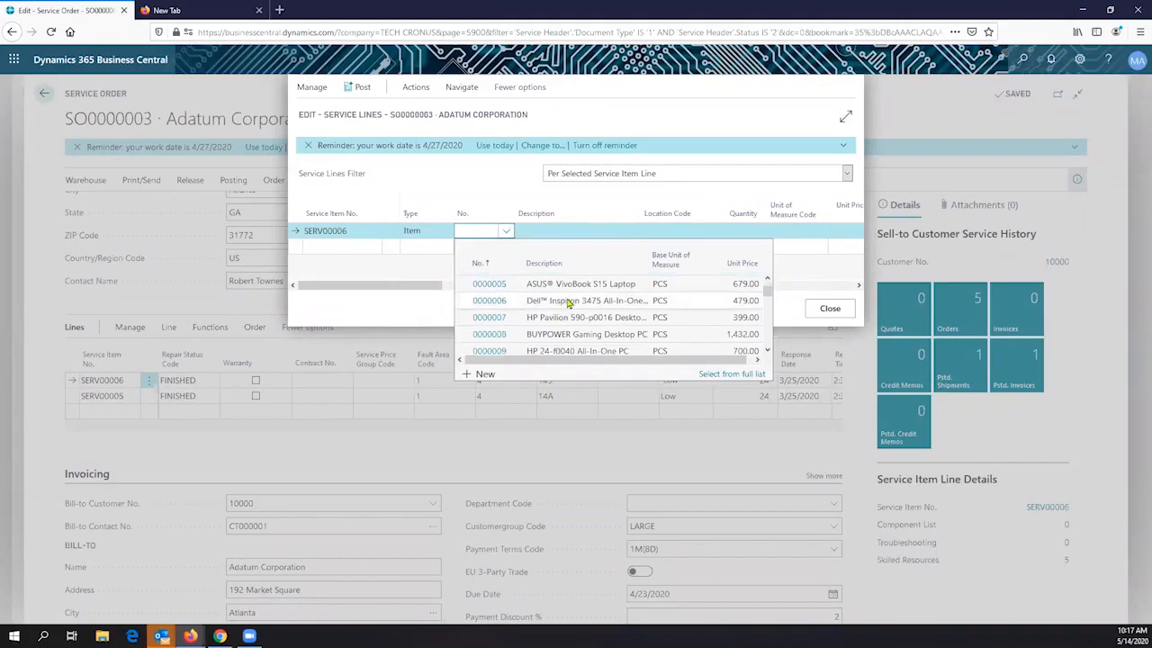
{"action": "scroll", "coordinate": [558, 300], "scroll_direction": "up", "scroll_amount": 5}
{"action": "left_click", "coordinate": [447, 231]}
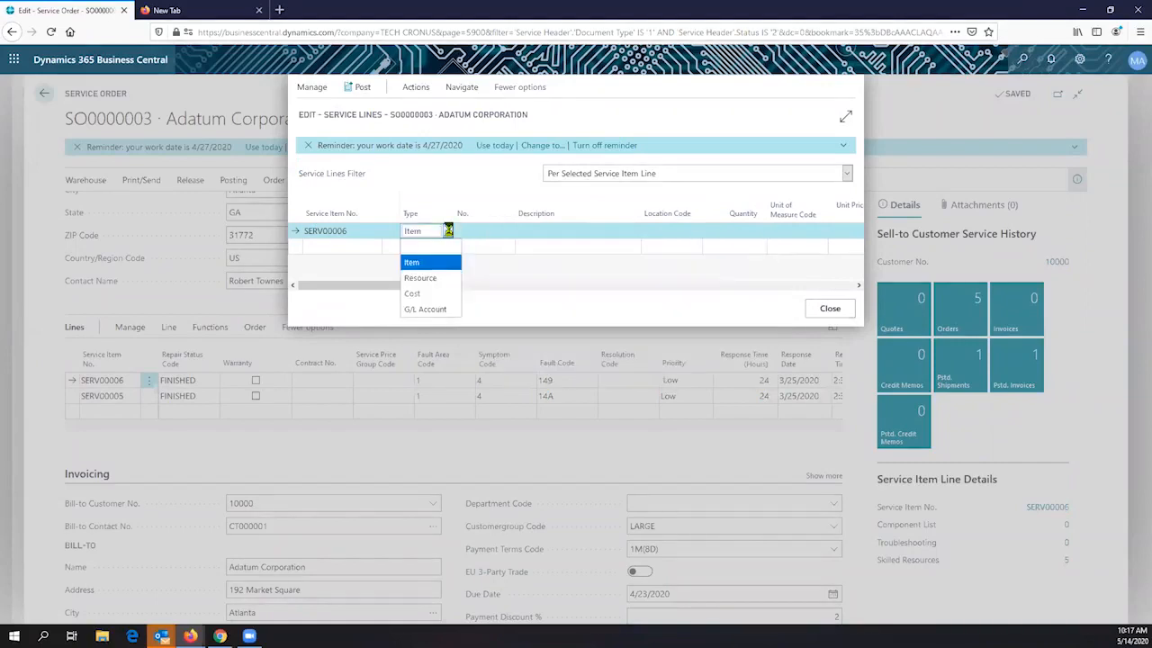
{"action": "left_click", "coordinate": [432, 278]}
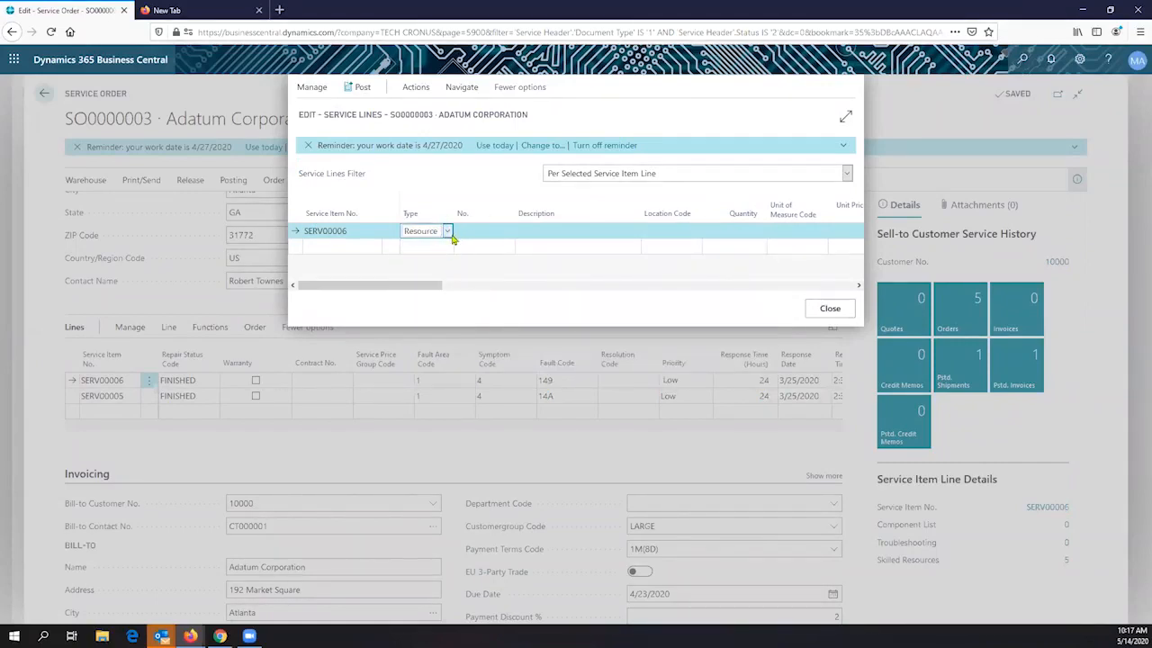
Step: Set the service line's Type to Cost and its No. to SUPP (Technician Support), with a quantity of 1 HOUR
{"action": "left_click", "coordinate": [447, 231]}
{"action": "left_click", "coordinate": [432, 294]}
{"action": "left_click", "coordinate": [478, 231]}
{"action": "left_click", "coordinate": [505, 234]}
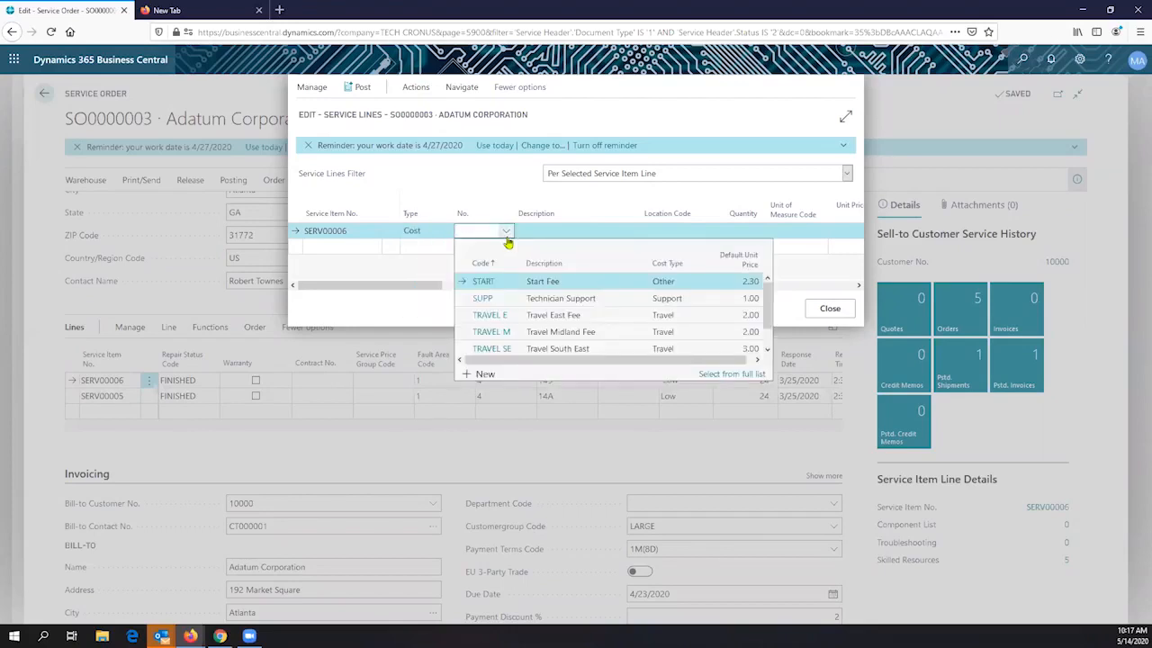
{"action": "left_click", "coordinate": [570, 298]}
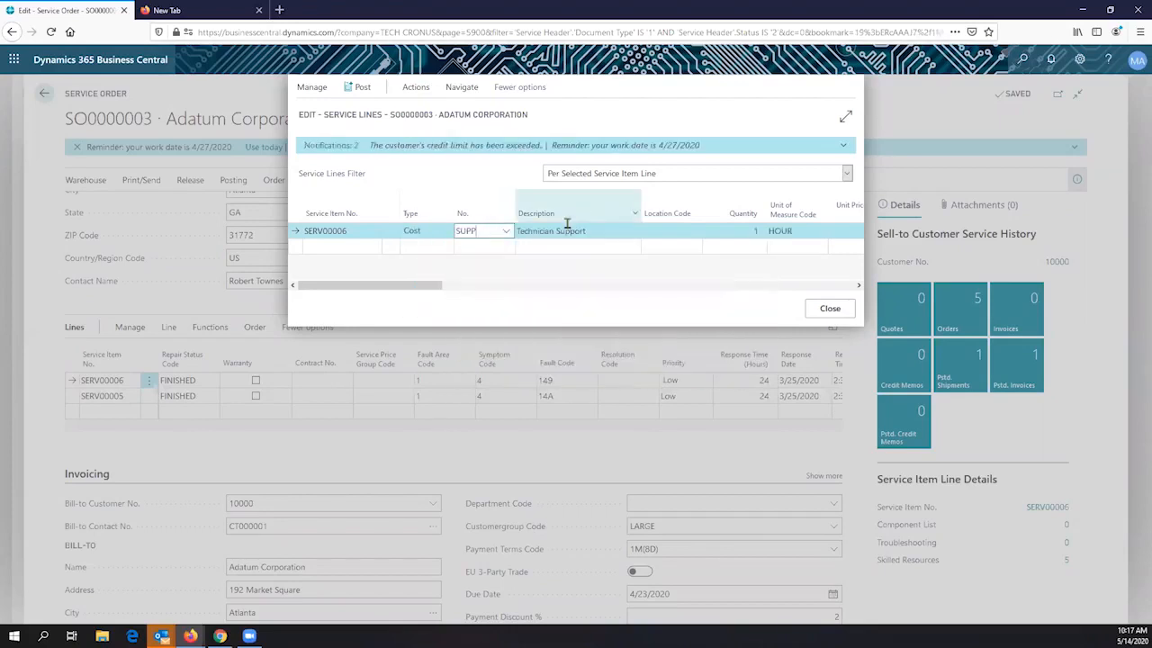
{"action": "left_click", "coordinate": [666, 230]}
{"action": "left_click", "coordinate": [721, 233]}
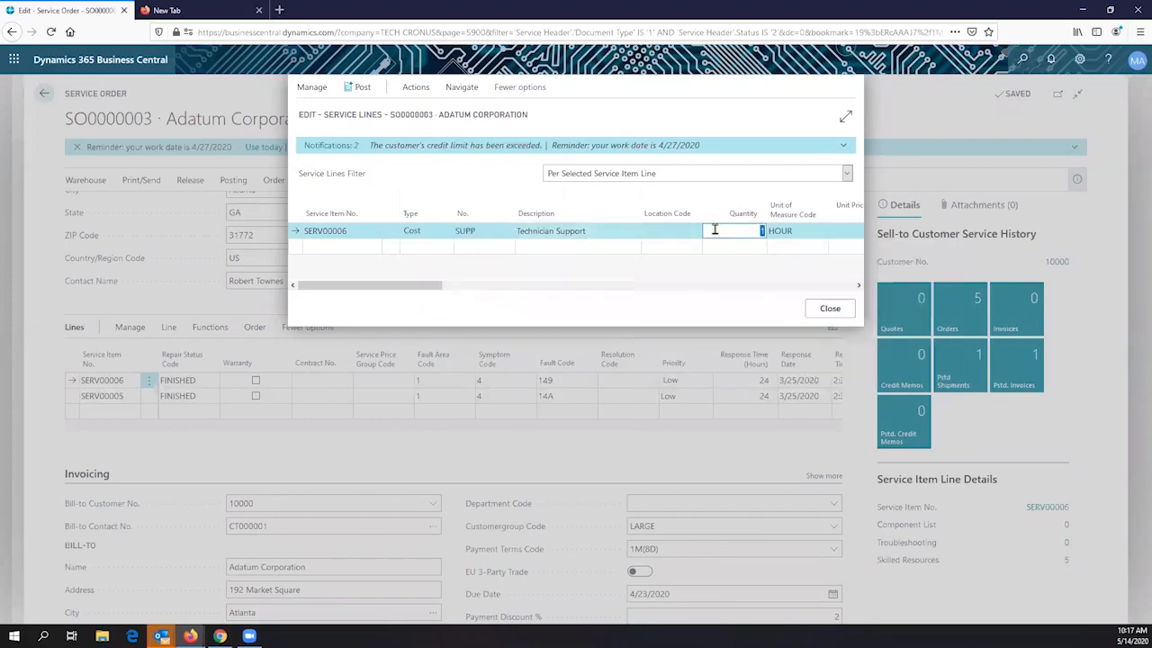
Step: Check the Technician Support line's price and quantity, and post the service lines with Ship and Invoice
{"action": "left_click_drag", "start_coordinate": [423, 286], "coordinate": [520, 290]}
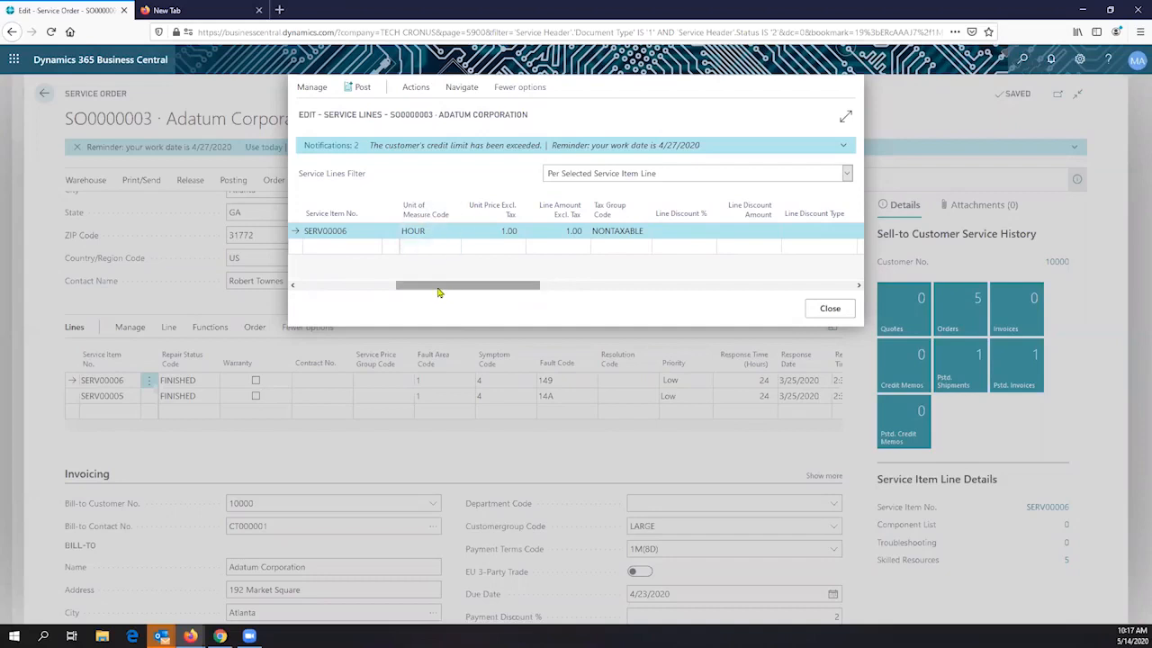
{"action": "left_click_drag", "start_coordinate": [438, 292], "coordinate": [342, 289]}
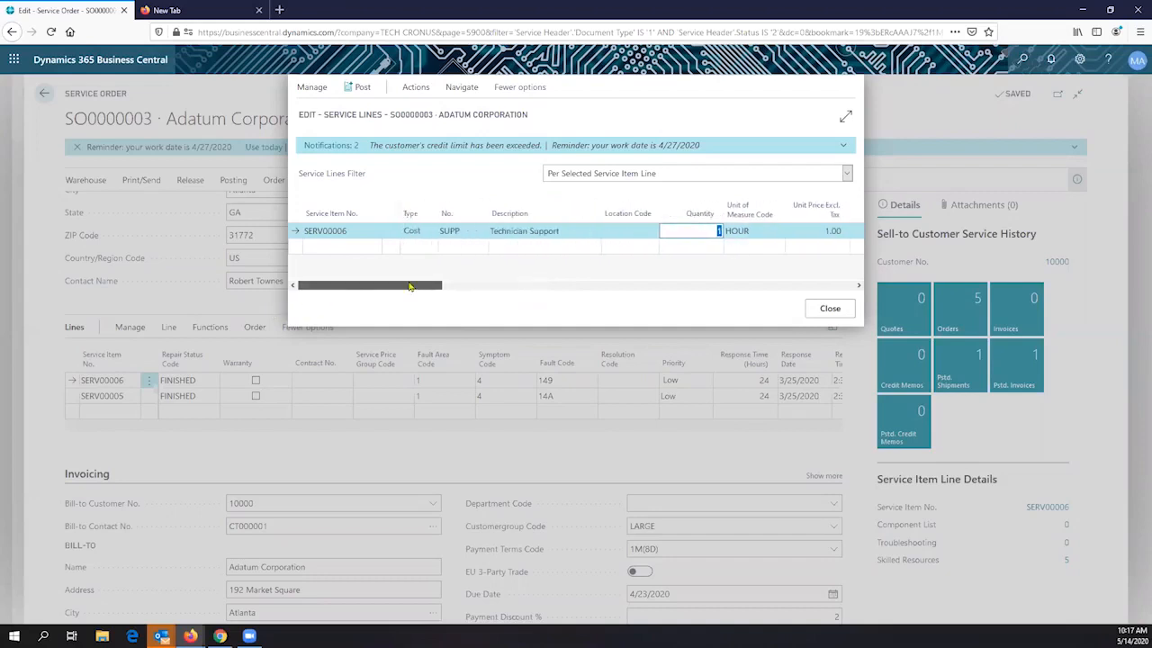
{"action": "left_click", "coordinate": [579, 227]}
{"action": "left_click", "coordinate": [742, 230]}
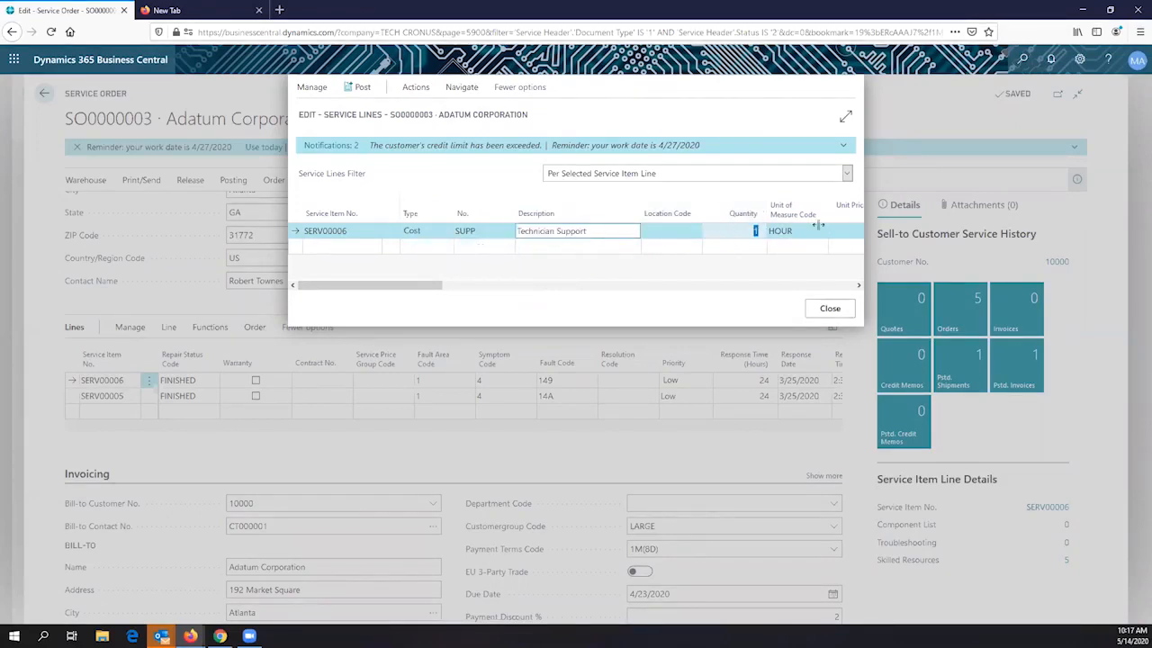
{"action": "left_click", "coordinate": [363, 90]}
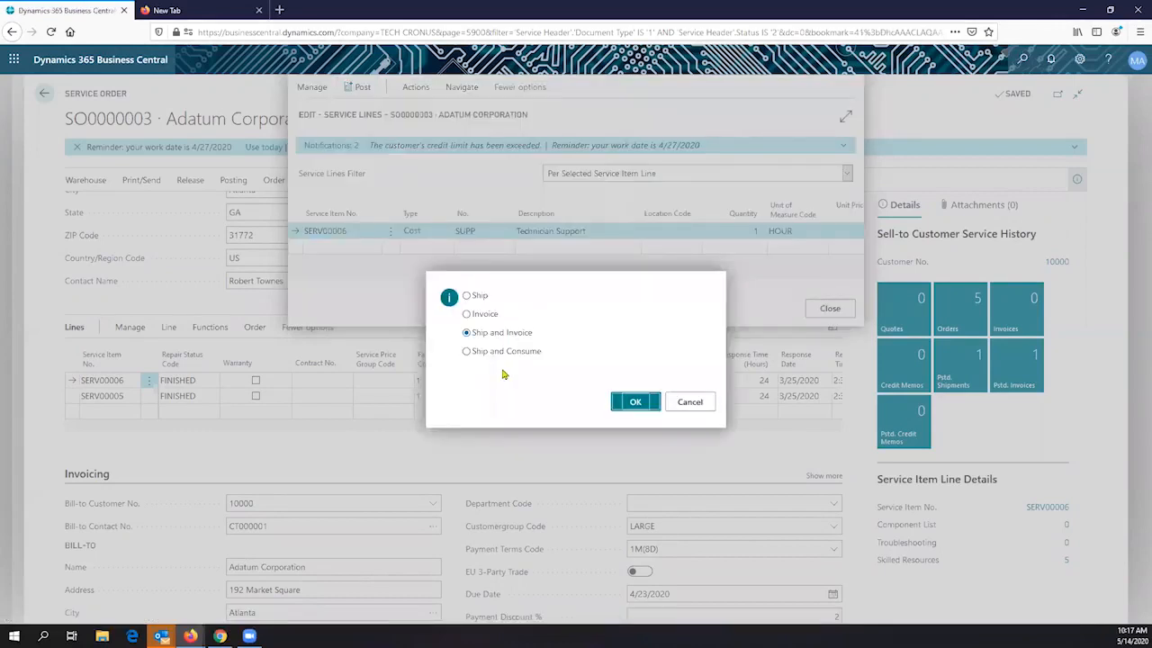
{"action": "left_click", "coordinate": [607, 398]}
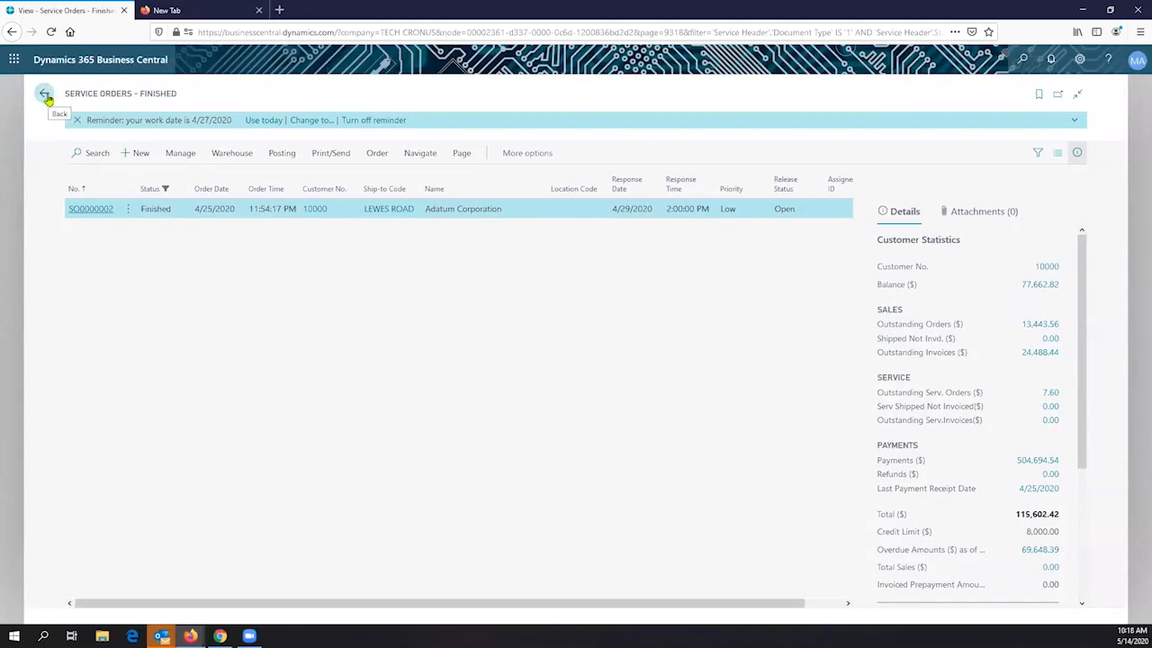
Step: Open the finished Adatum Corporation service order dated 4/25/2020, check whether it has posted invoices, and return to the order
{"action": "left_click", "coordinate": [90, 212]}
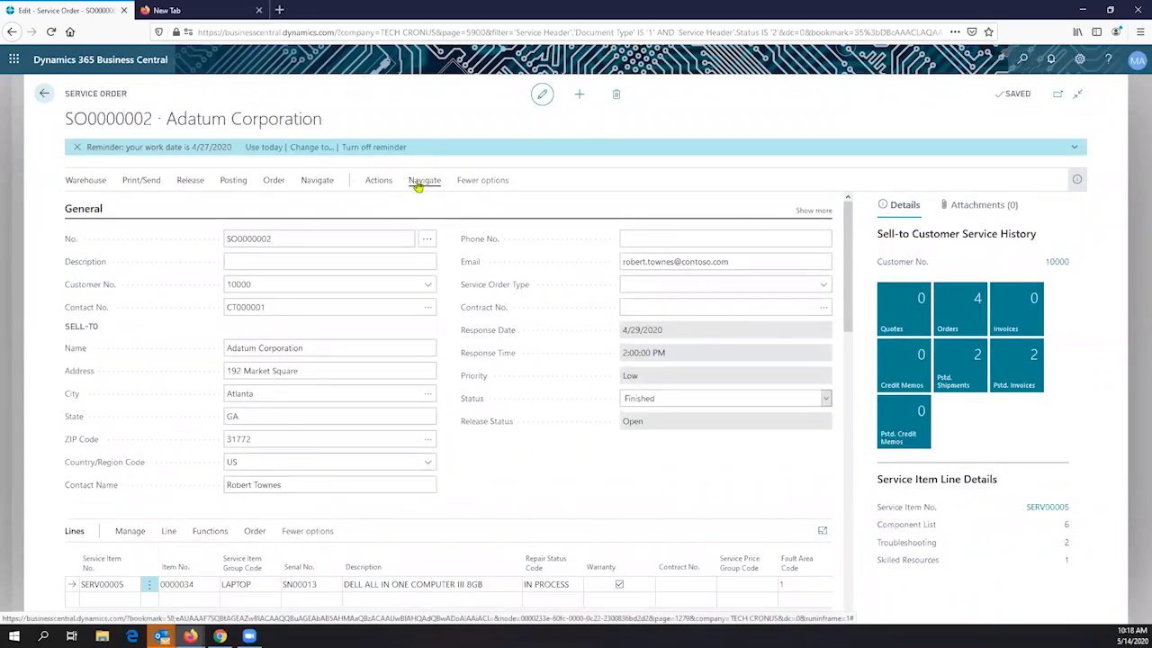
{"action": "left_click", "coordinate": [419, 183]}
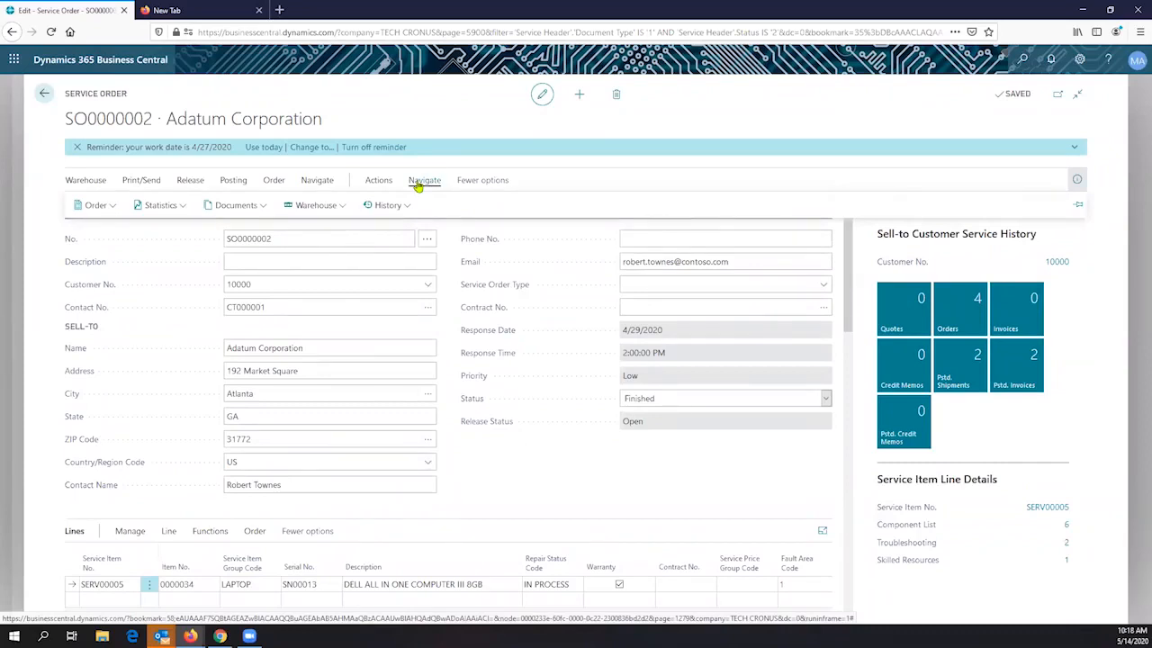
{"action": "left_click", "coordinate": [378, 181]}
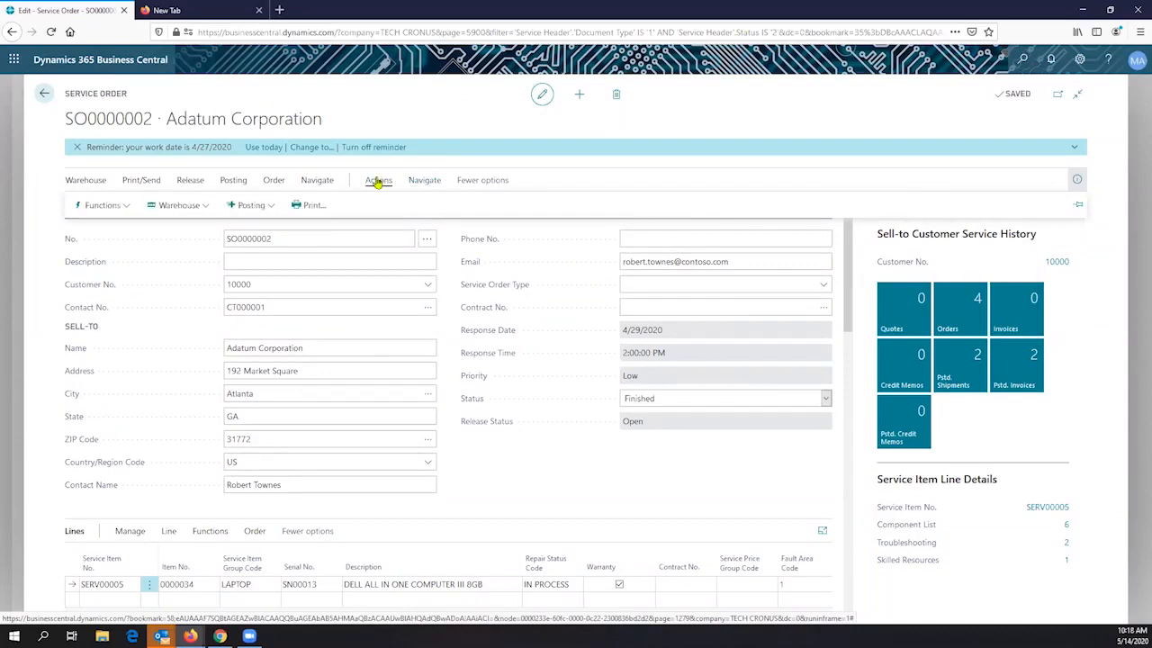
{"action": "left_click", "coordinate": [330, 180]}
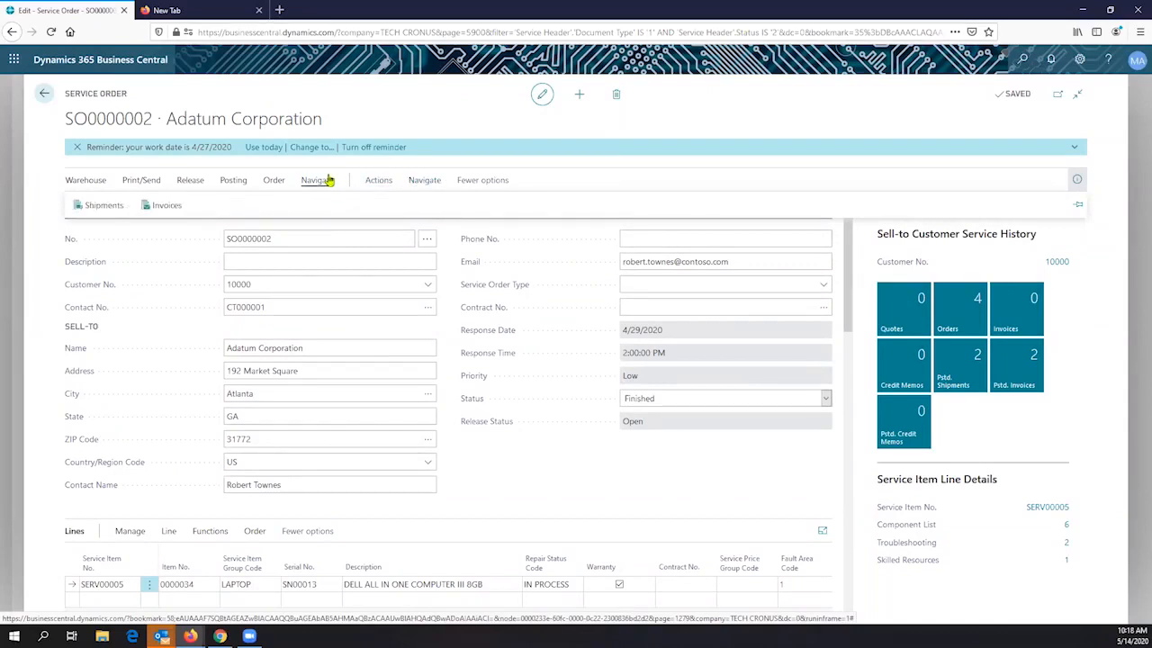
{"action": "left_click", "coordinate": [160, 206]}
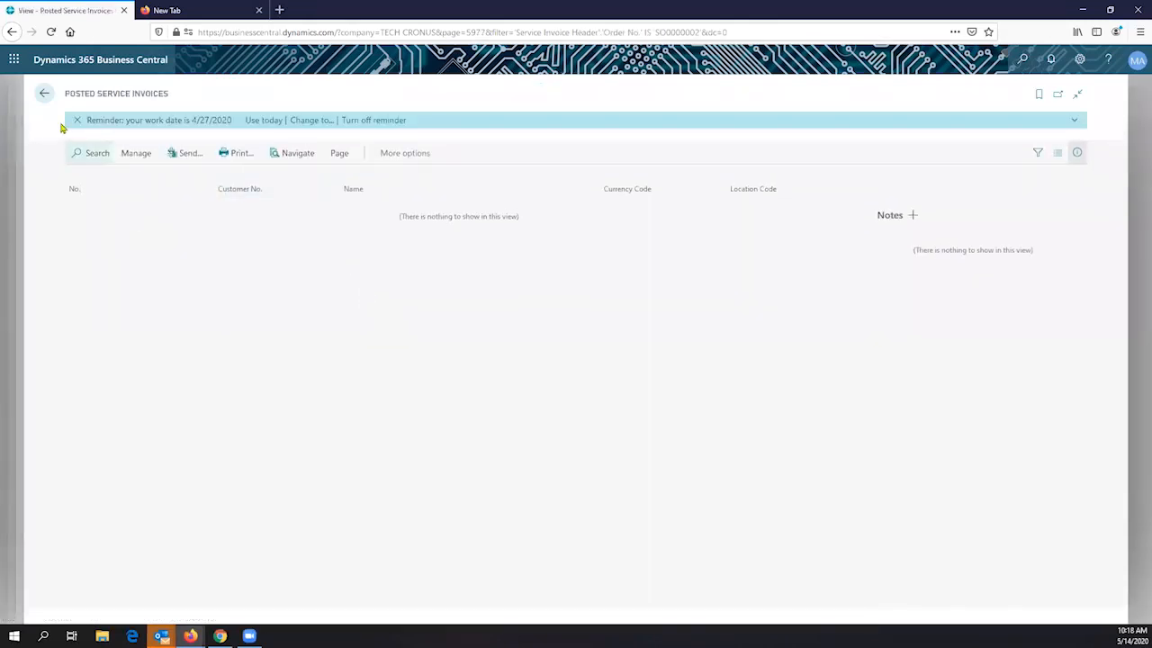
{"action": "left_click", "coordinate": [41, 96]}
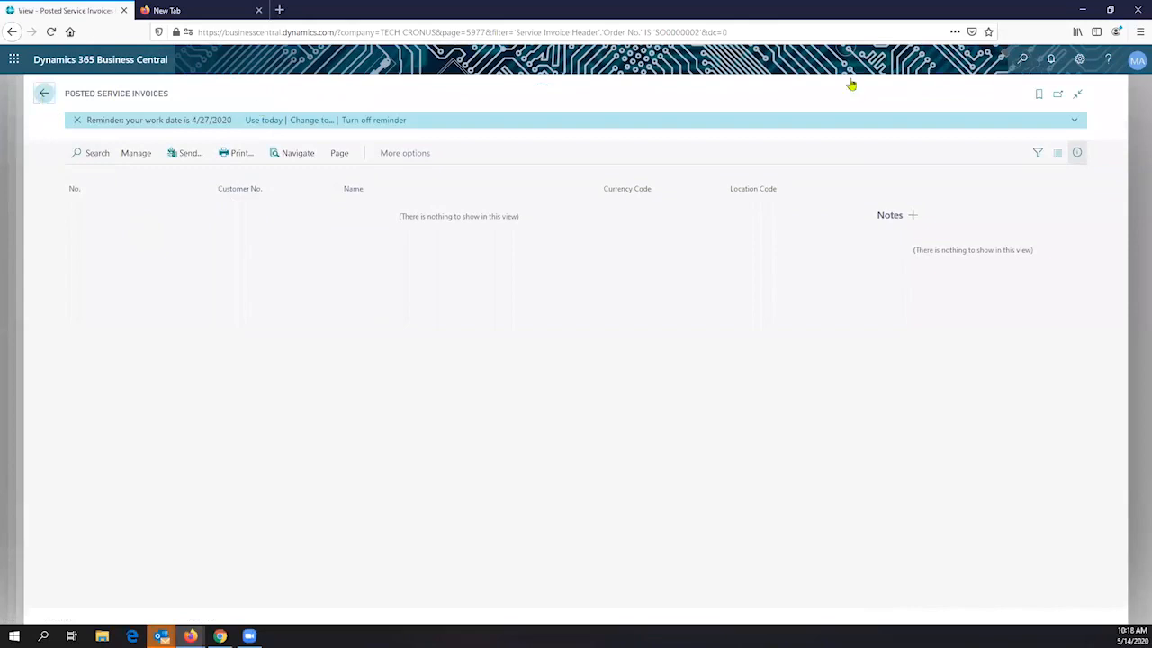
Step: Find the Posted Service Invoices list through a search and examine the lines of the second Adatum Corporation invoice
{"action": "left_click", "coordinate": [1022, 63]}
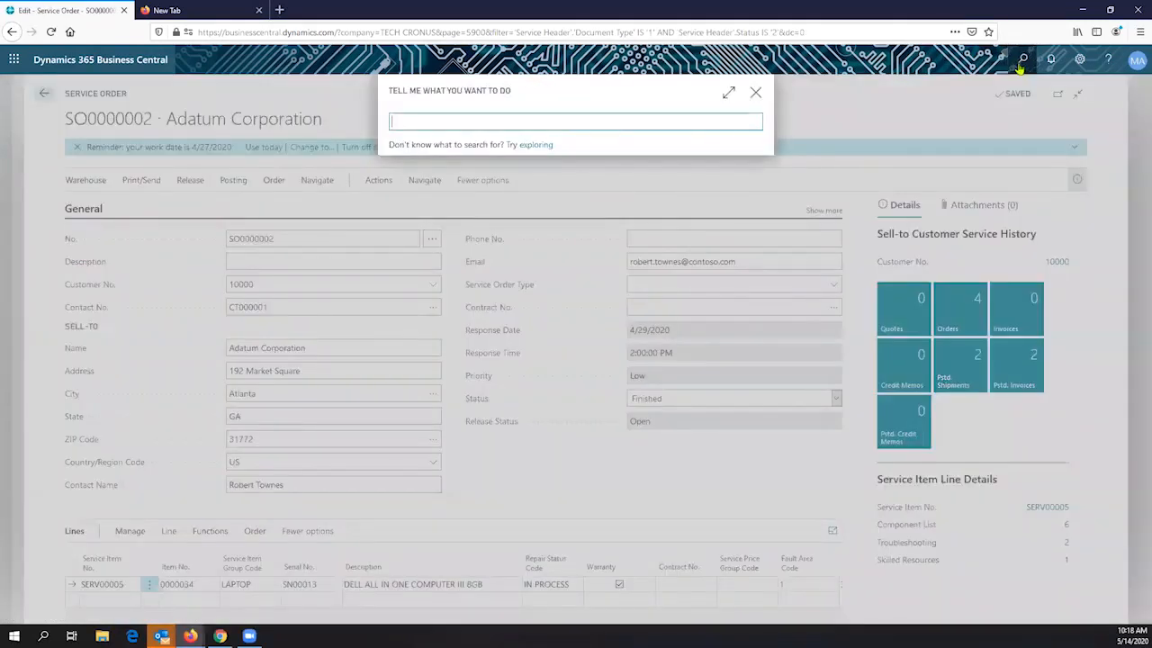
{"action": "type", "text": "posted service incoiv"}
{"action": "key", "text": "BackSpace"}
{"action": "key", "text": "BackSpace"}
{"action": "key", "text": "BackSpace"}
{"action": "key", "text": "BackSpace"}
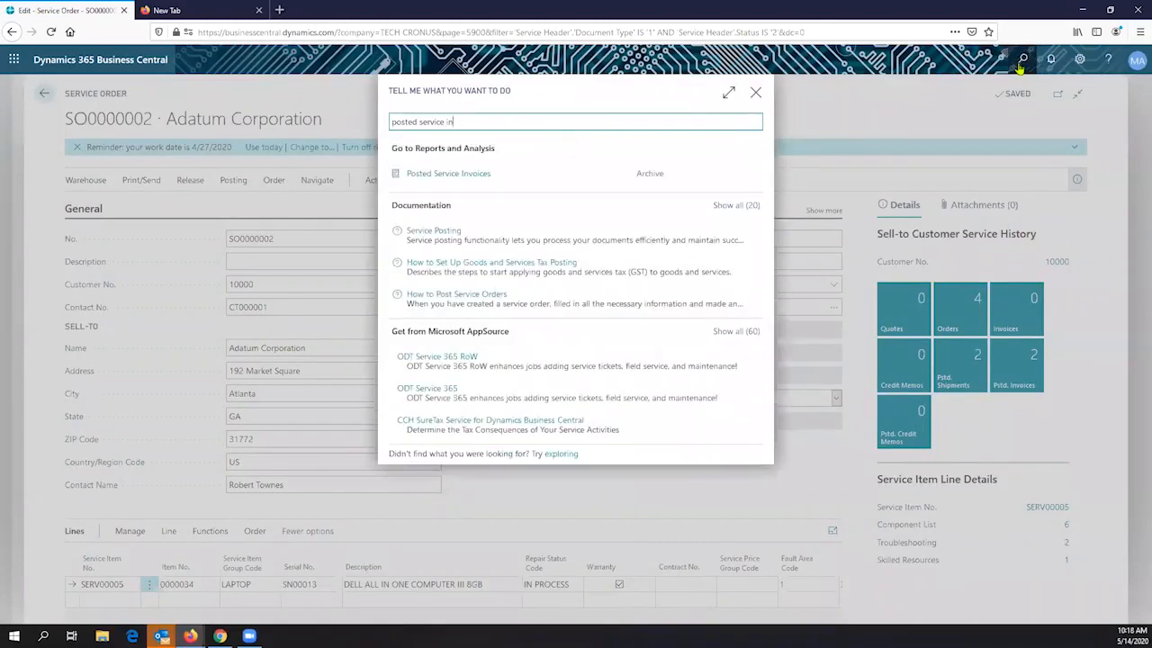
{"action": "left_click", "coordinate": [476, 175]}
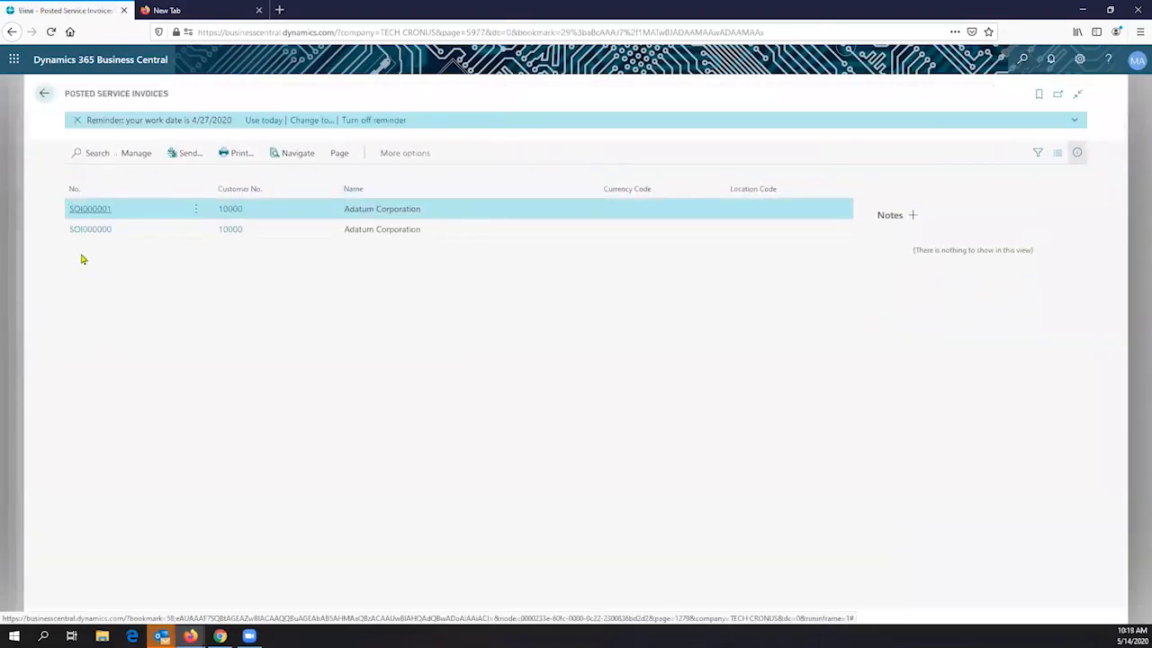
{"action": "left_click", "coordinate": [83, 233]}
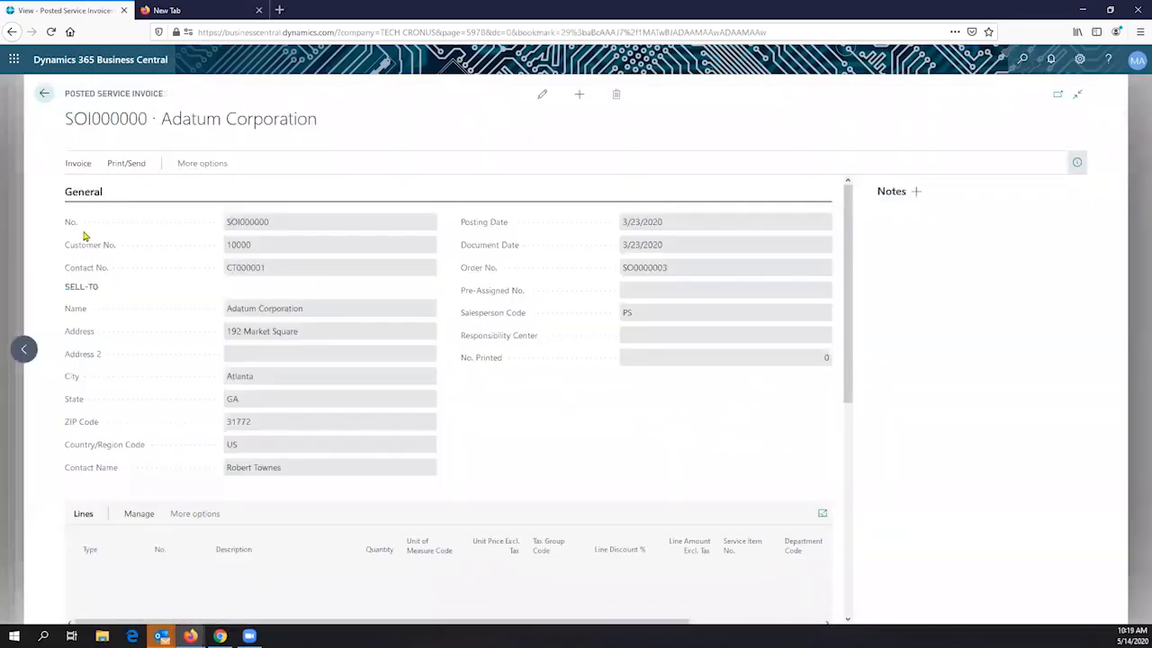
{"action": "scroll", "coordinate": [353, 254], "scroll_direction": "down", "scroll_amount": 2}
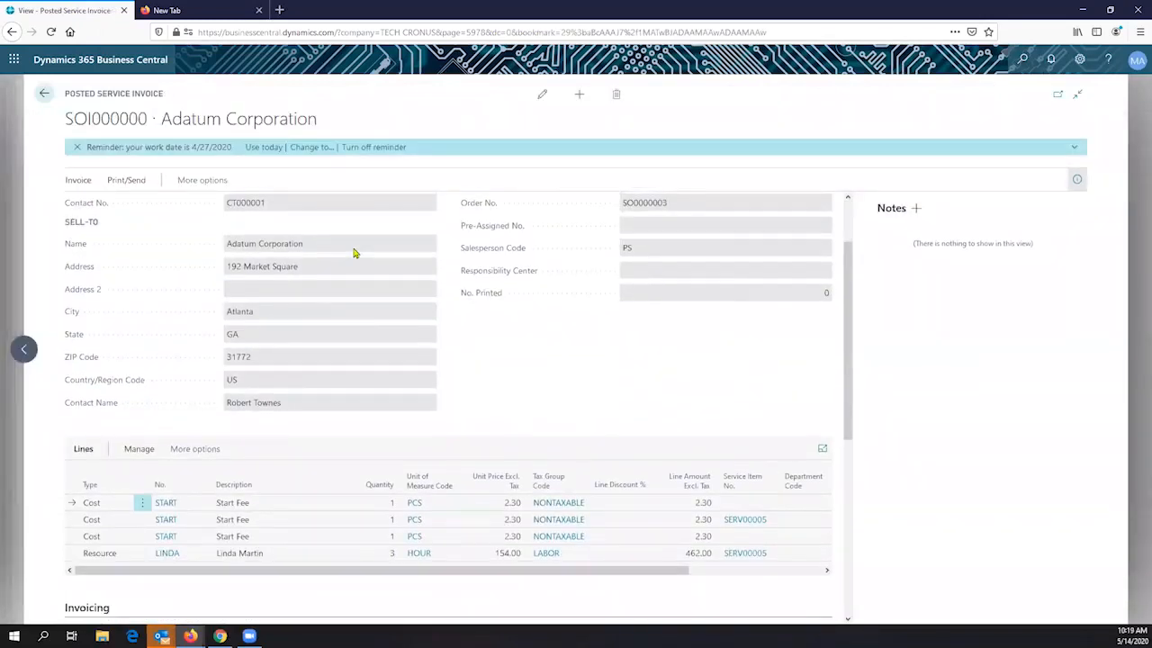
Step: Examine the posted Adatum Corporation invoice's general details and all columns of its lines, including the resource line
{"action": "scroll", "coordinate": [356, 250], "scroll_direction": "up", "scroll_amount": 1}
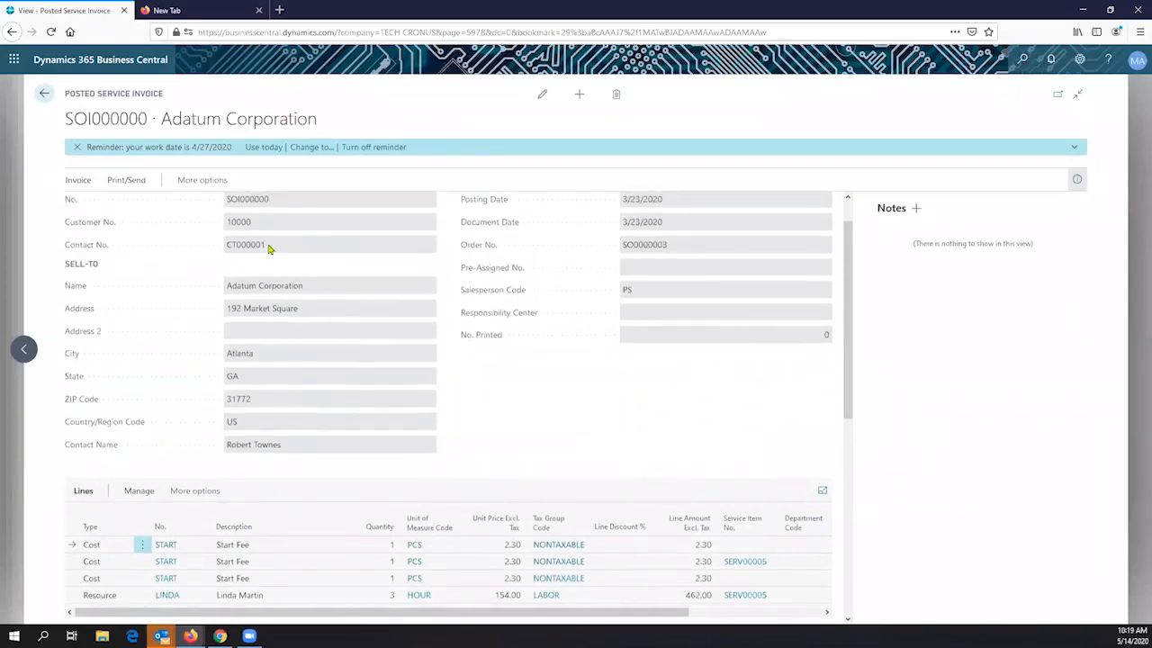
{"action": "scroll", "coordinate": [275, 247], "scroll_direction": "up", "scroll_amount": 1}
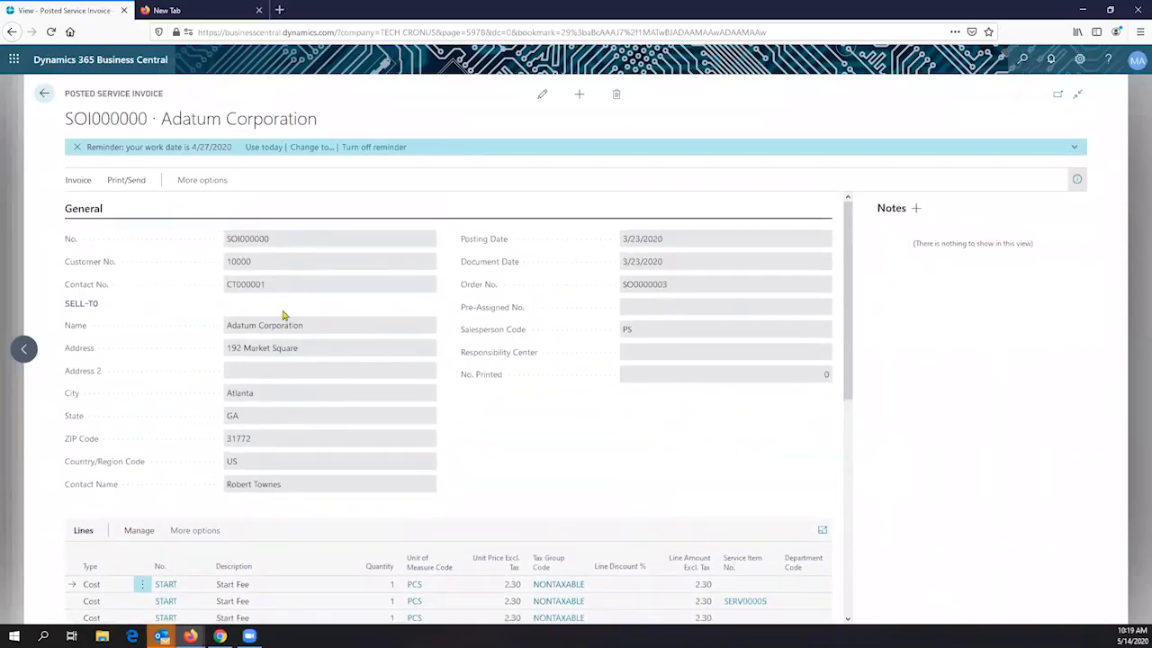
{"action": "scroll", "coordinate": [285, 314], "scroll_direction": "down", "scroll_amount": 2}
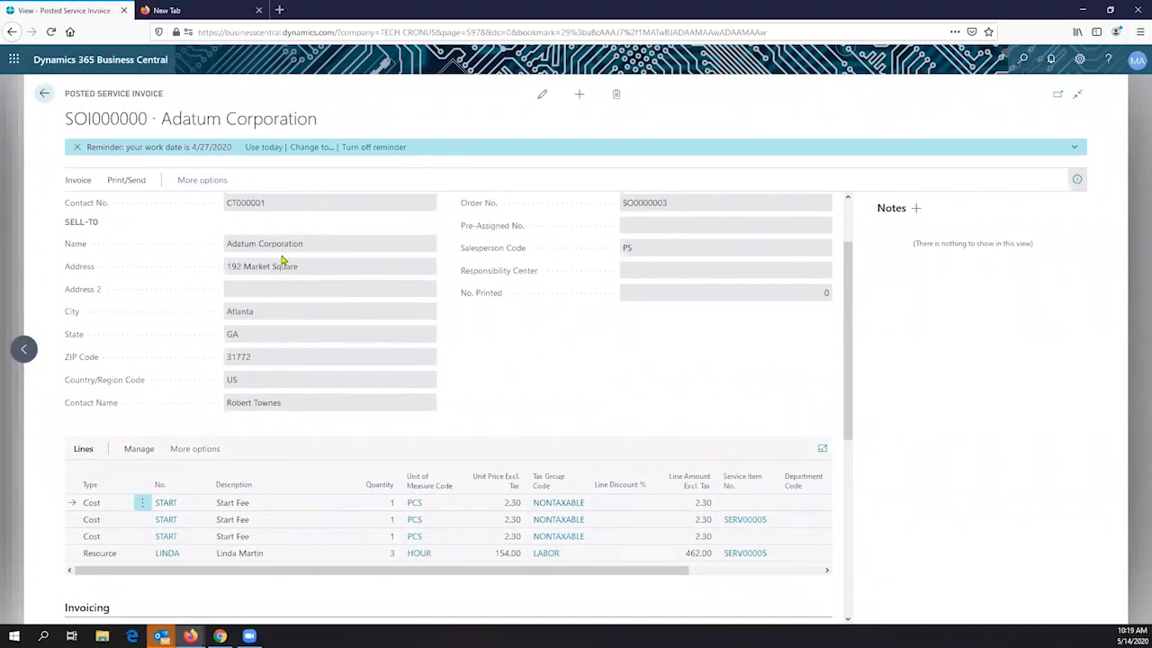
{"action": "left_click_drag", "start_coordinate": [152, 105], "coordinate": [90, 104]}
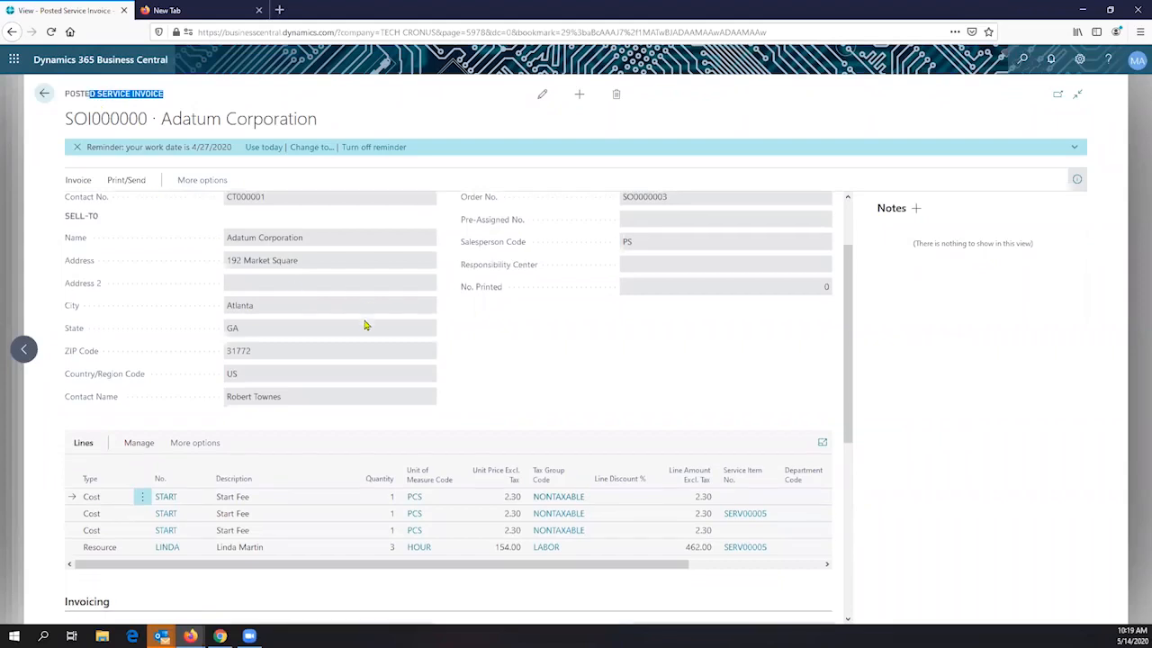
{"action": "scroll", "coordinate": [381, 430], "scroll_direction": "down", "scroll_amount": 3}
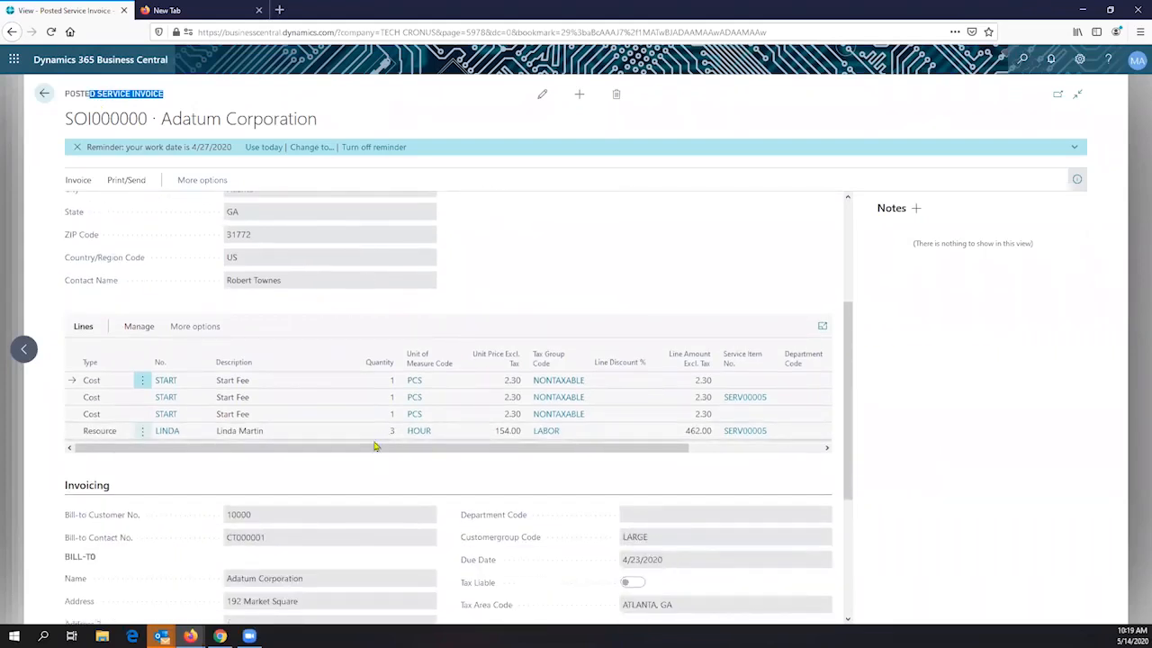
{"action": "left_click_drag", "start_coordinate": [383, 450], "coordinate": [591, 476]}
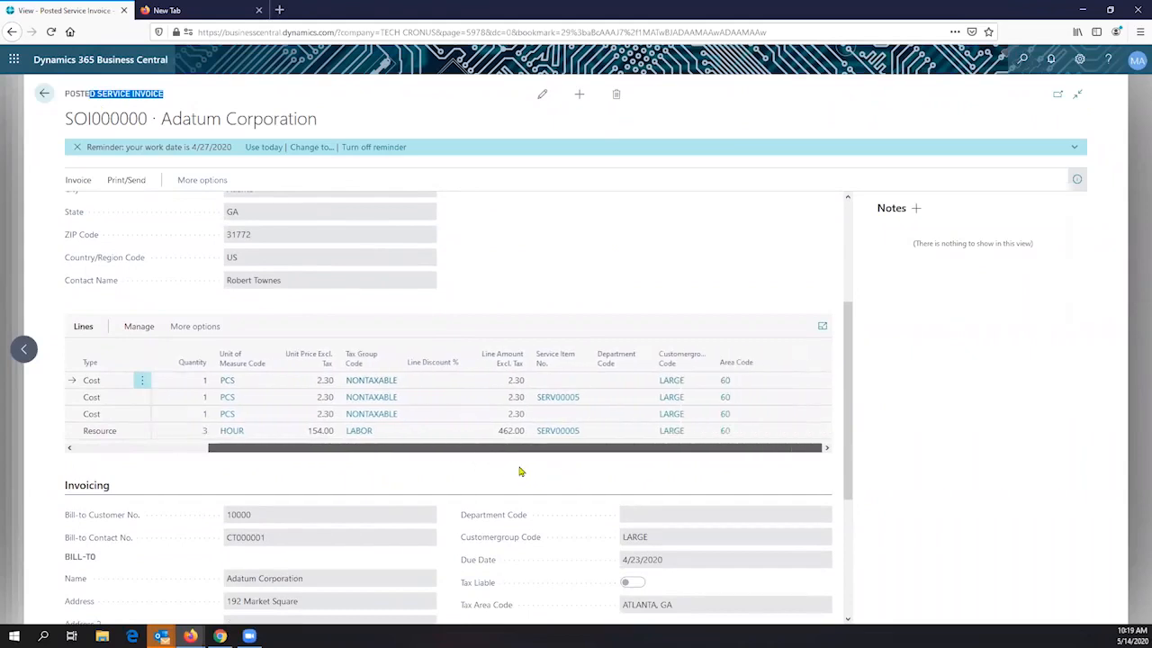
{"action": "left_click_drag", "start_coordinate": [519, 471], "coordinate": [302, 477]}
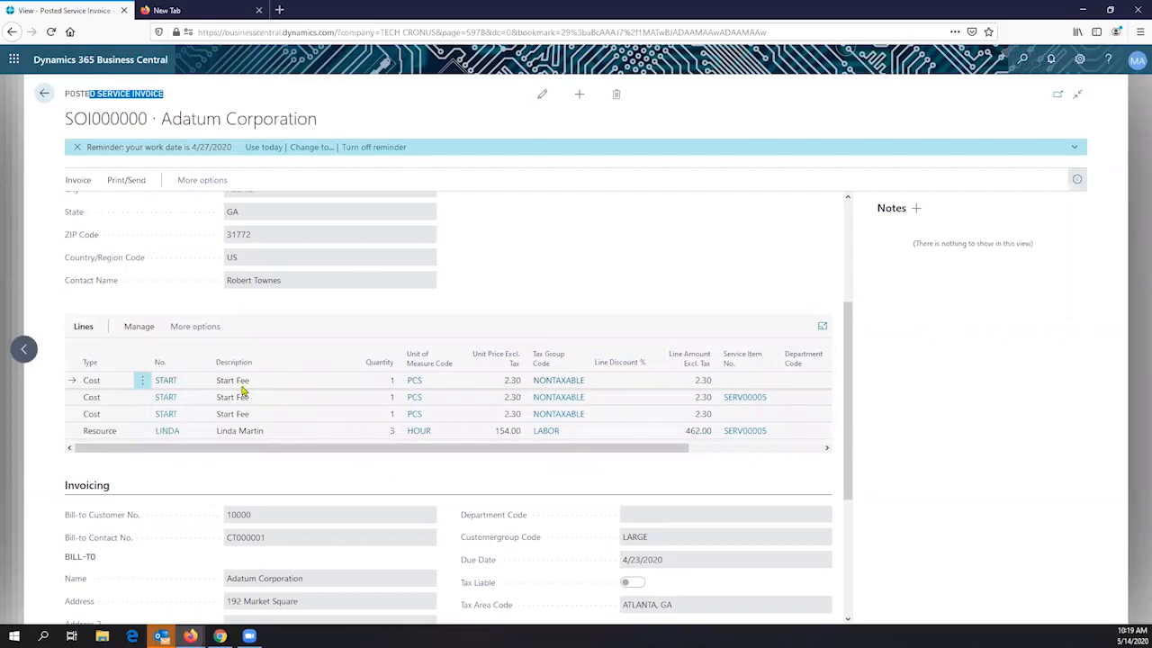
{"action": "left_click", "coordinate": [255, 436]}
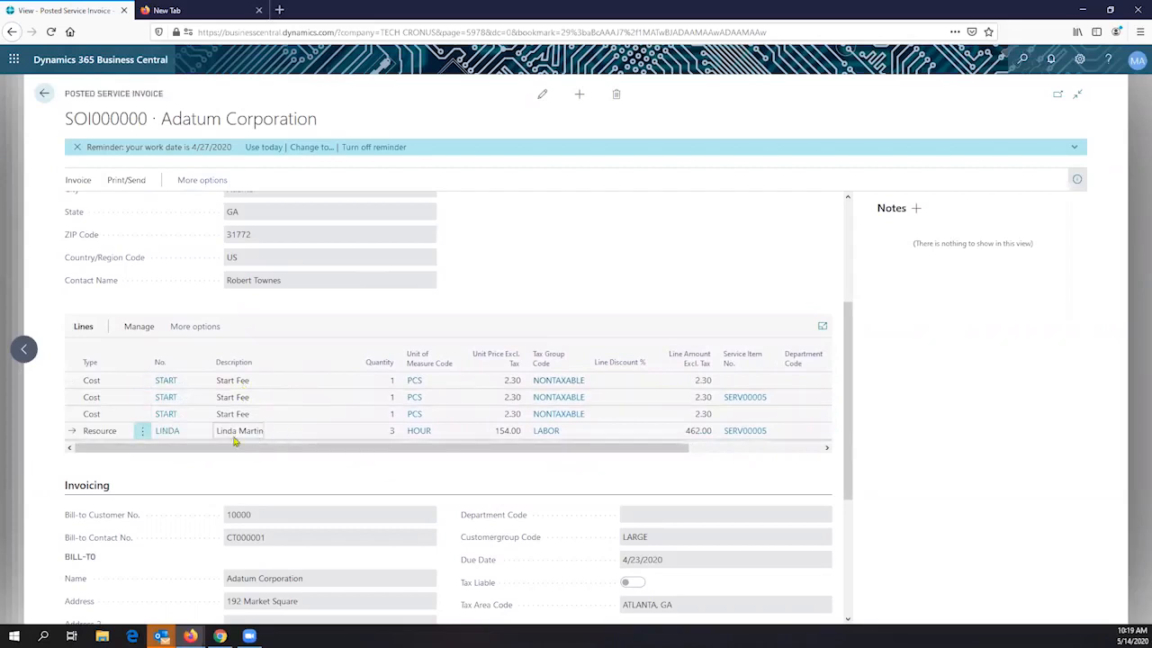
Step: Review the posted invoice's Invoicing section, and return to its General section
{"action": "scroll", "coordinate": [472, 399], "scroll_direction": "down", "scroll_amount": 3}
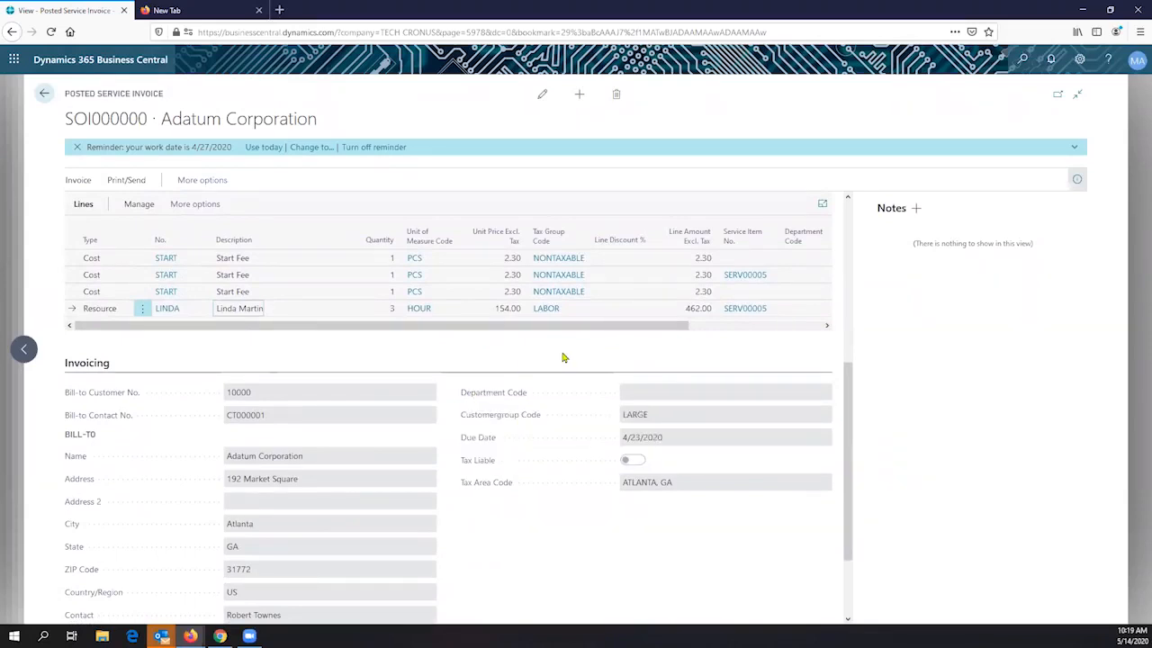
{"action": "scroll", "coordinate": [563, 357], "scroll_direction": "down", "scroll_amount": 1}
{"action": "scroll", "coordinate": [562, 358], "scroll_direction": "down", "scroll_amount": 2}
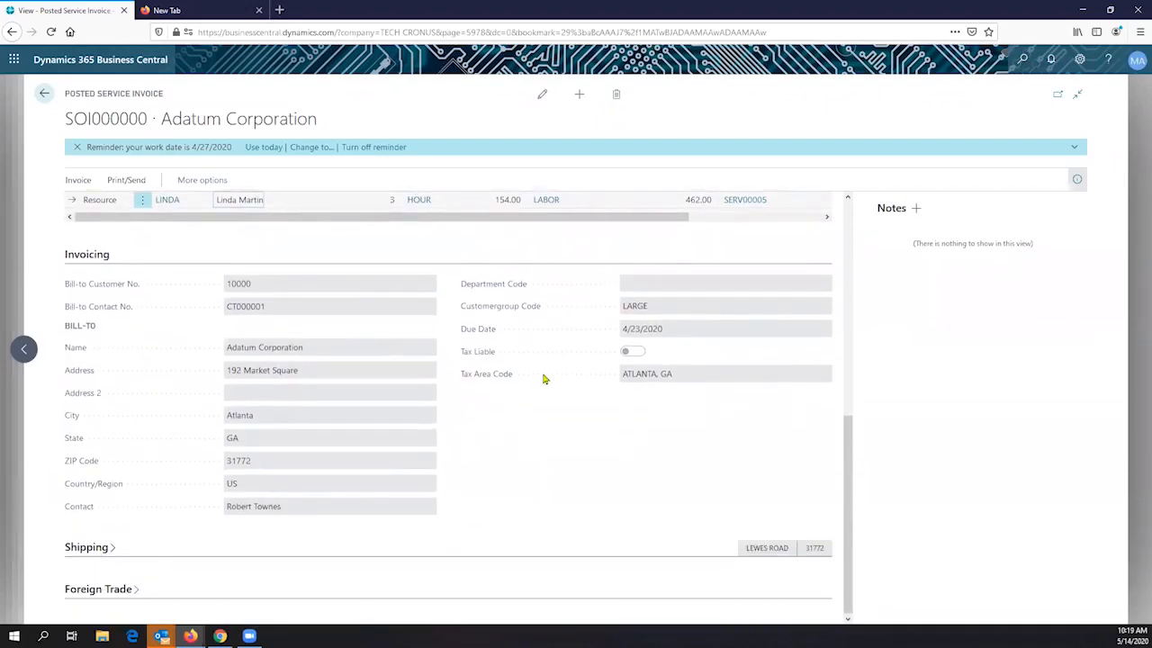
{"action": "scroll", "coordinate": [544, 379], "scroll_direction": "up", "scroll_amount": 10}
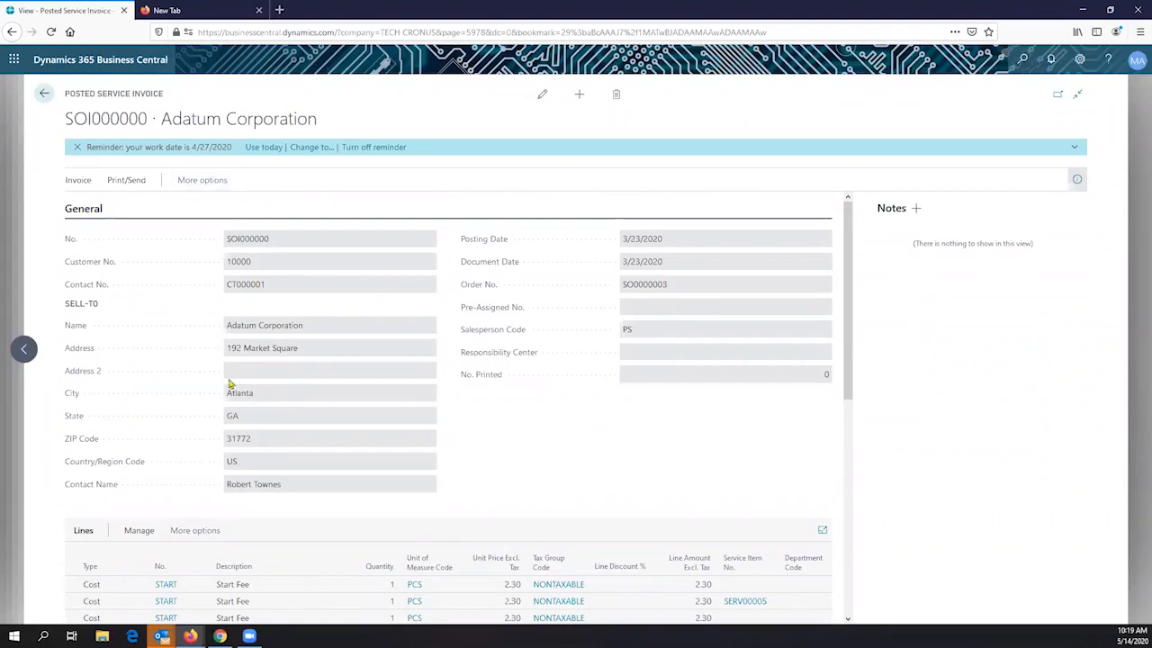
{"action": "scroll", "coordinate": [331, 409], "scroll_direction": "down", "scroll_amount": 1}
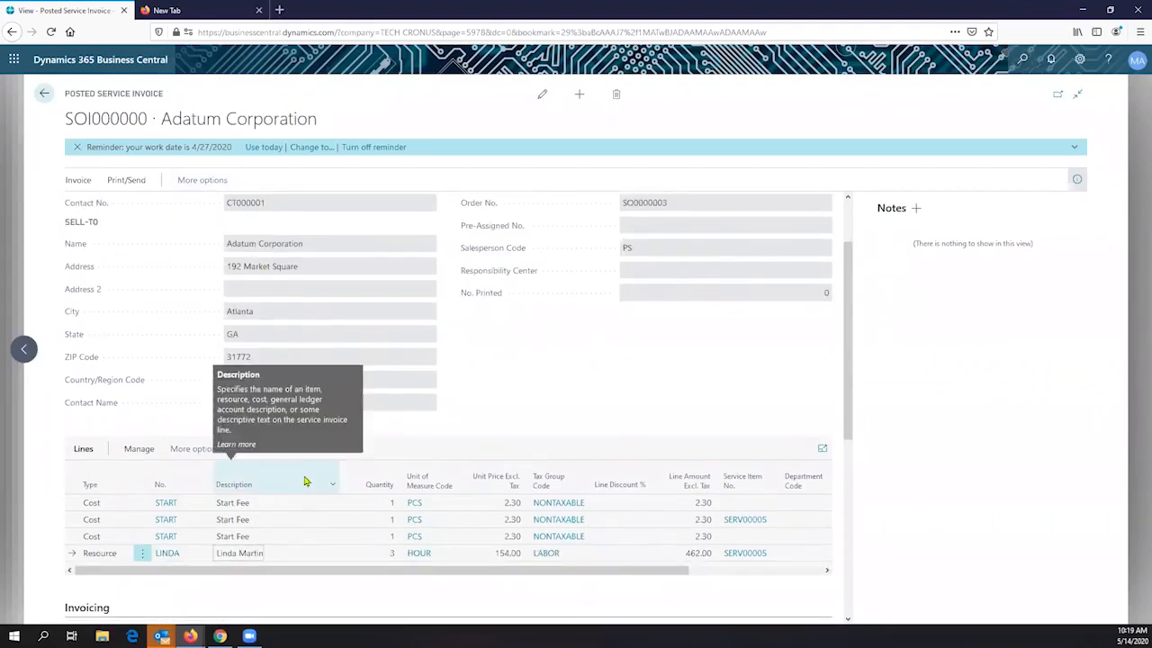
{"action": "scroll", "coordinate": [531, 383], "scroll_direction": "up", "scroll_amount": 1}
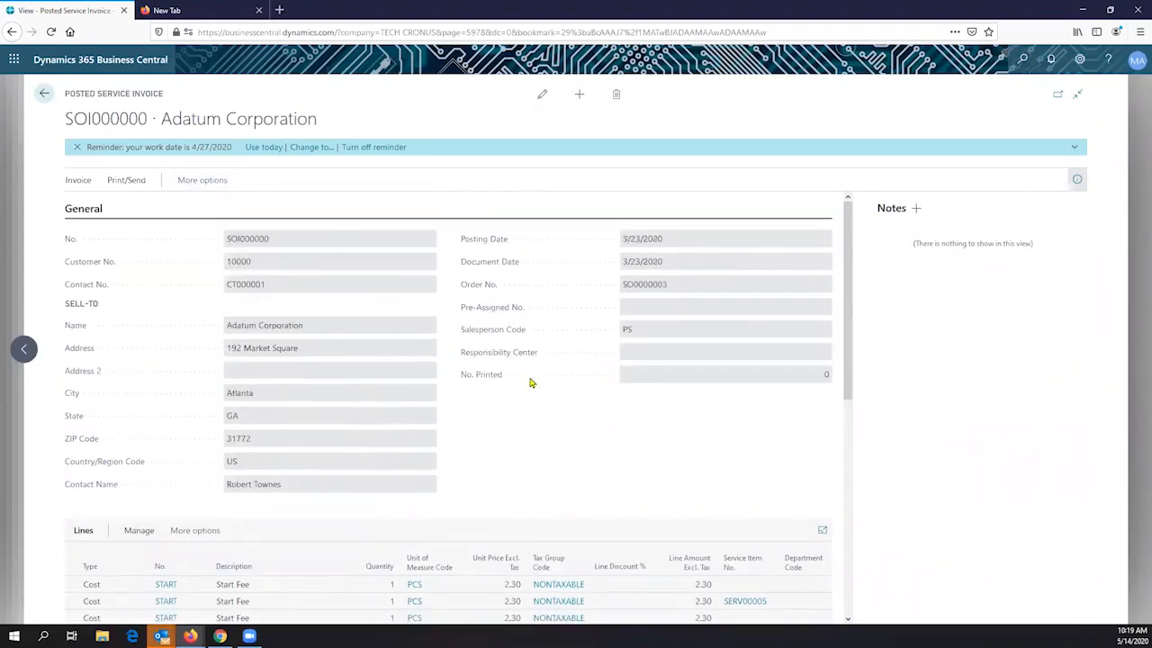
Step: Open the send settings for the posted invoice and check the available Disk and Electronic Document options
{"action": "left_click", "coordinate": [133, 181]}
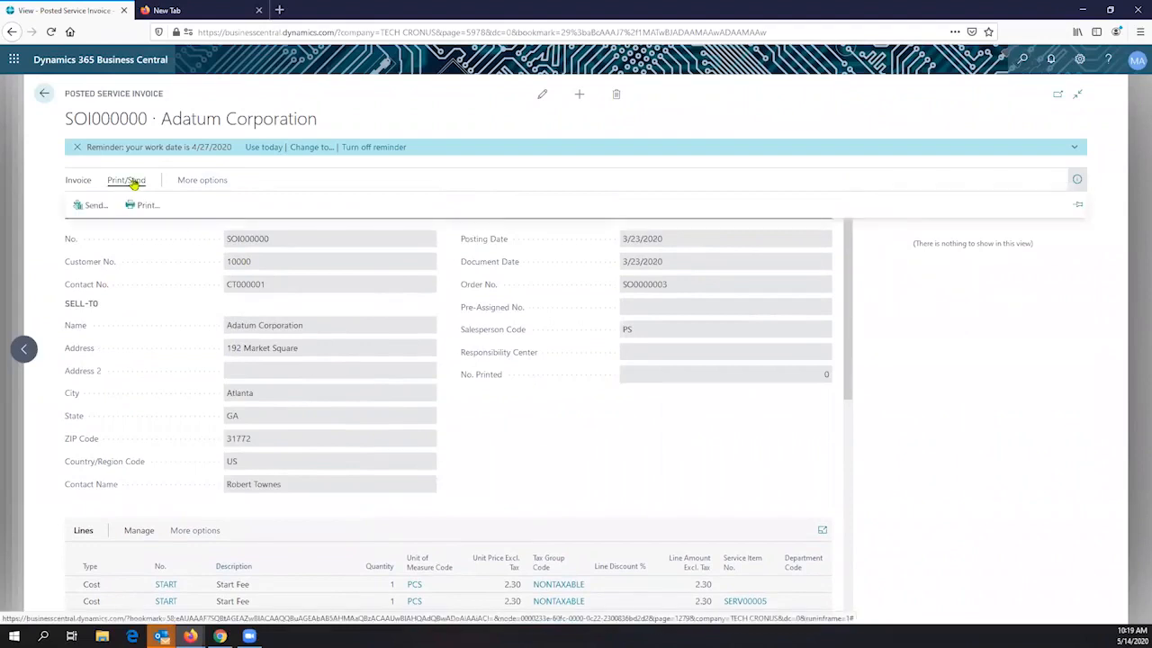
{"action": "left_click", "coordinate": [92, 212]}
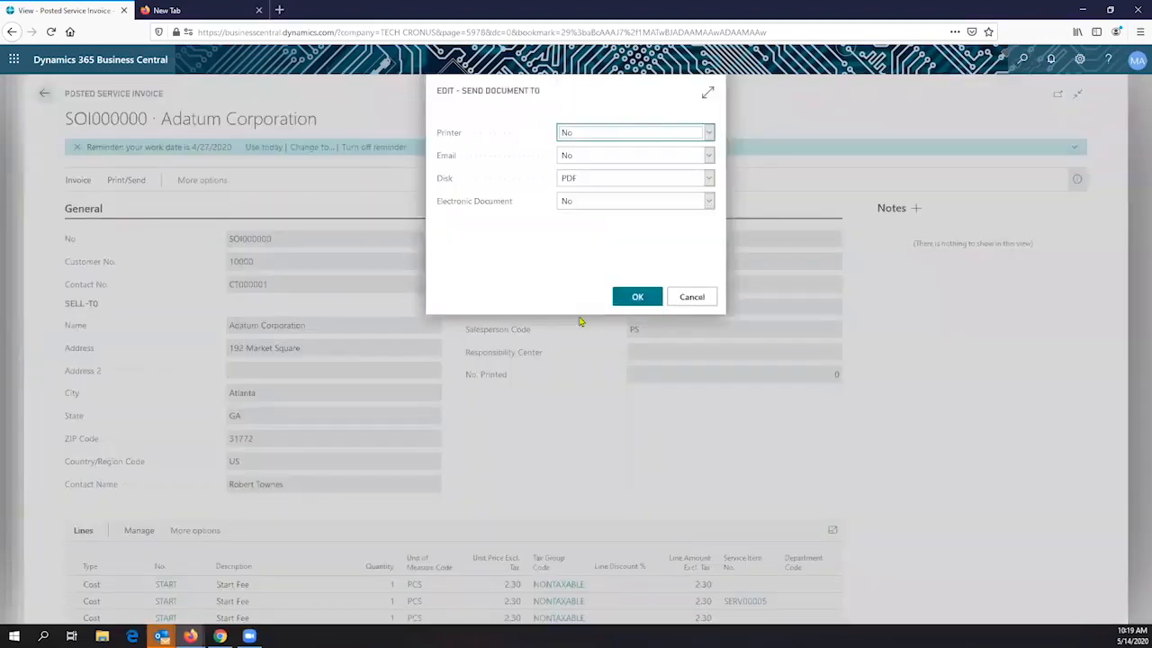
{"action": "left_click", "coordinate": [709, 180]}
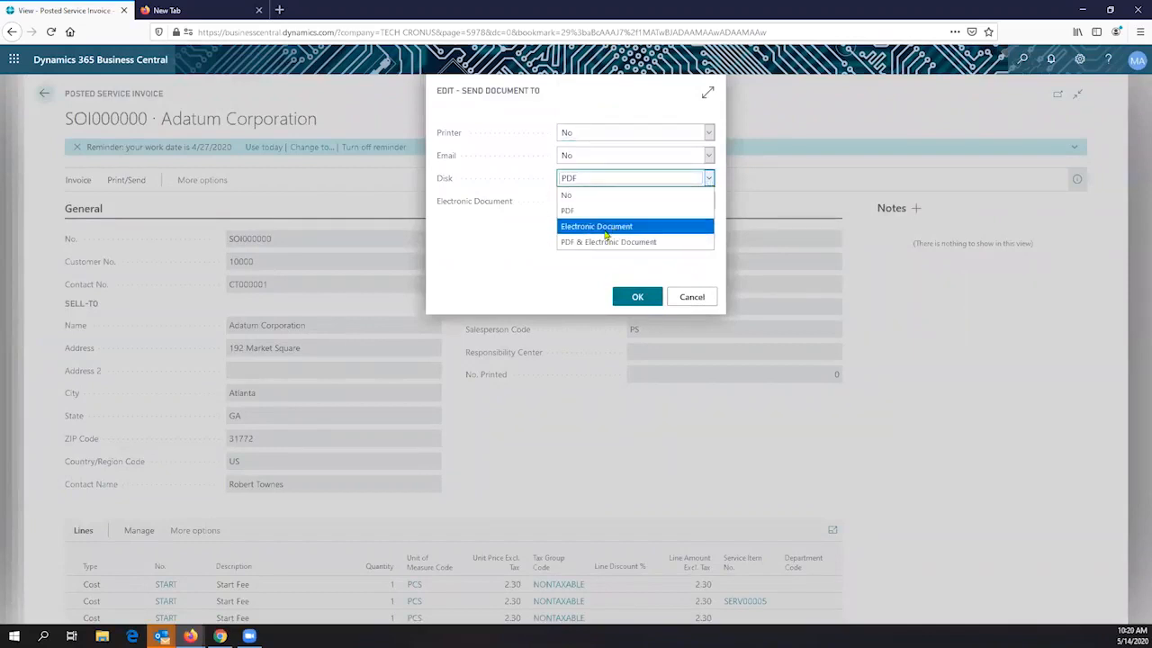
{"action": "left_click", "coordinate": [509, 238]}
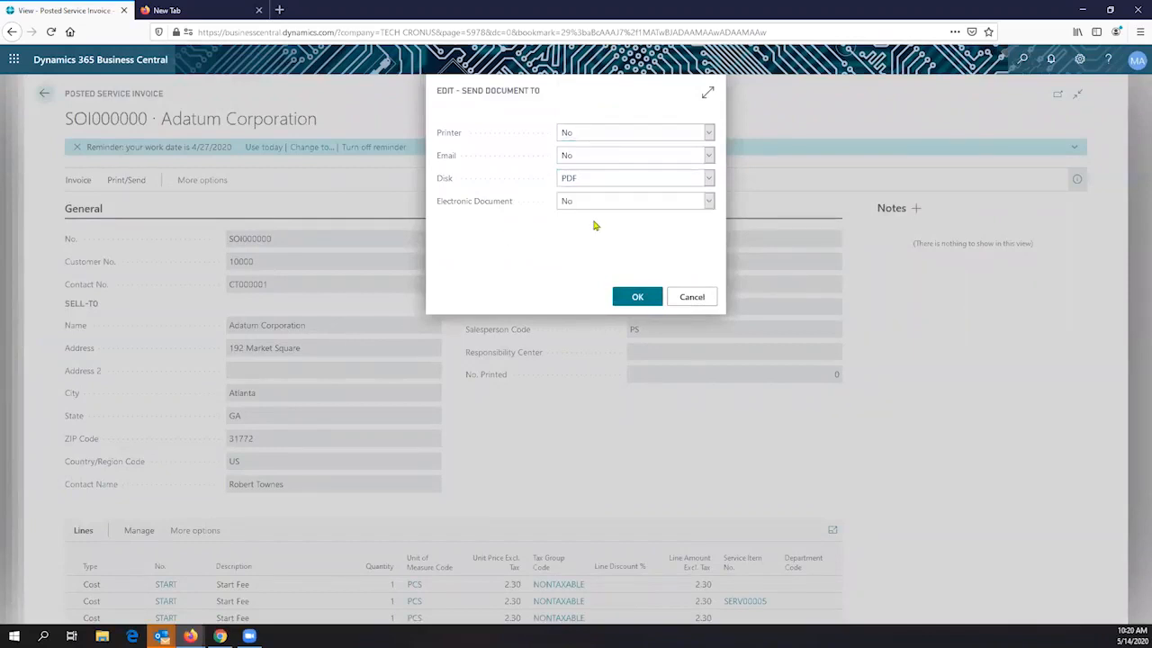
{"action": "left_click", "coordinate": [709, 200]}
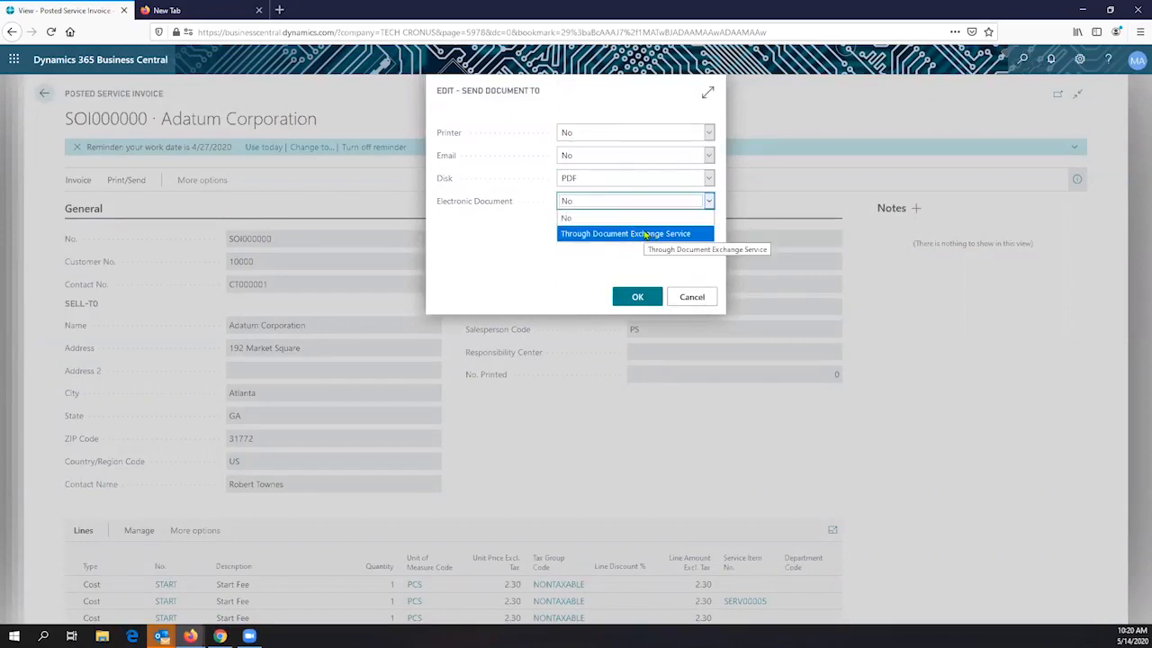
{"action": "left_click", "coordinate": [550, 232]}
Step: Set Email to Yes (Prompt for Settings), check the Printer options, and confirm the send settings with a PDF attachment
{"action": "left_click", "coordinate": [710, 155]}
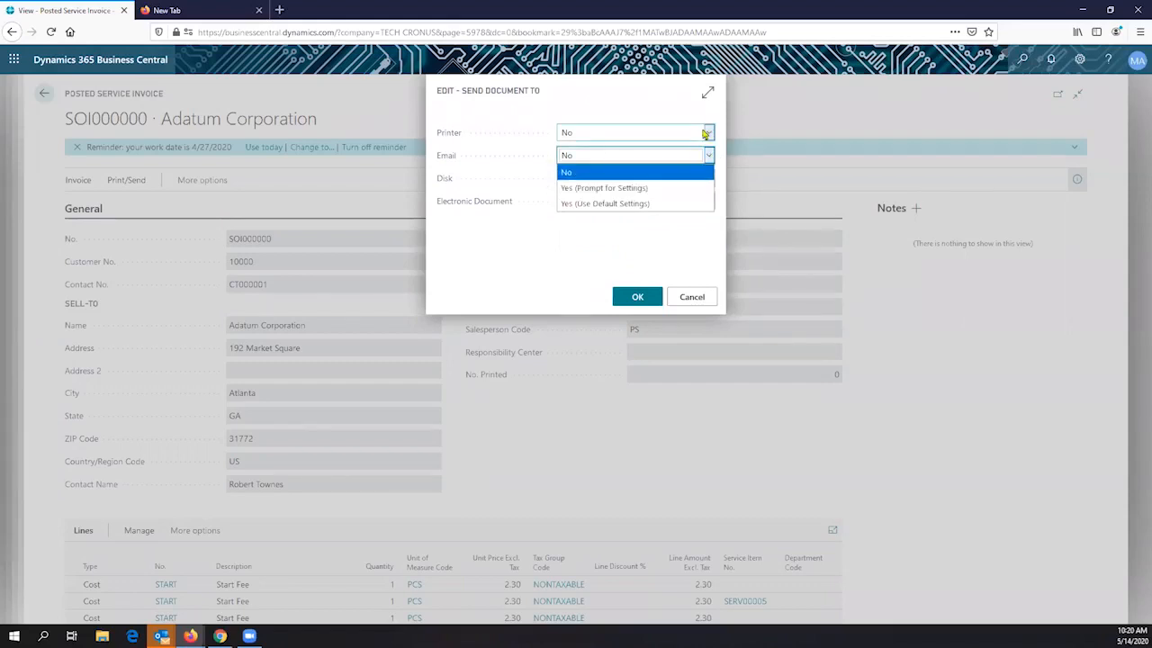
{"action": "left_click", "coordinate": [649, 188]}
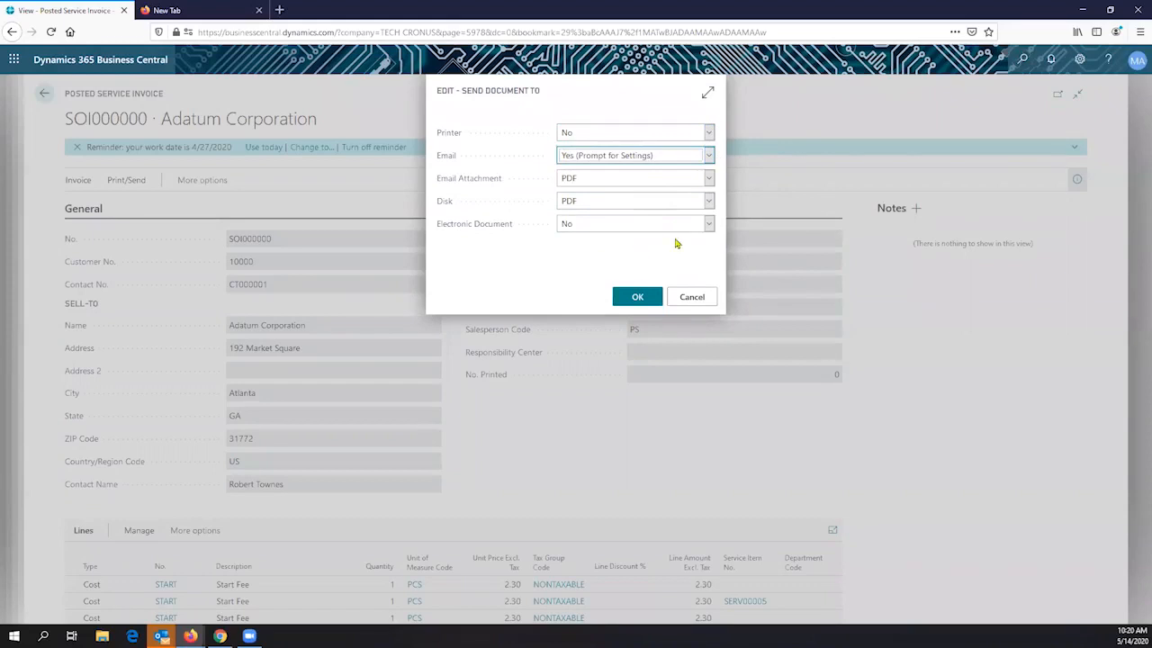
{"action": "left_click", "coordinate": [707, 133]}
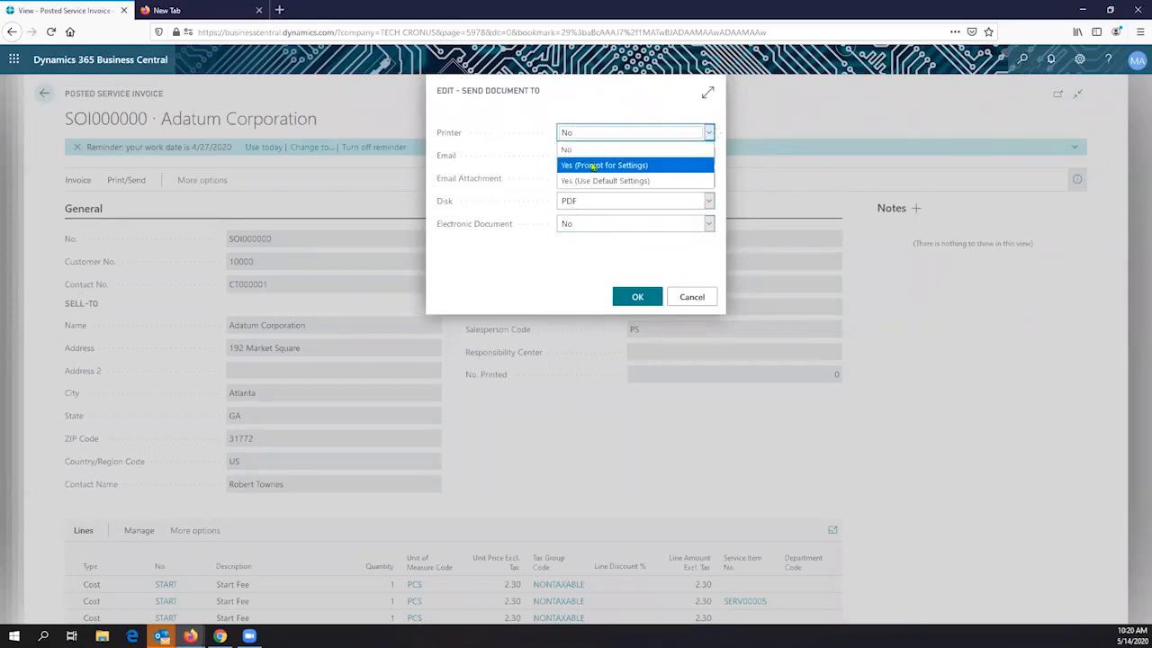
{"action": "left_click", "coordinate": [638, 253]}
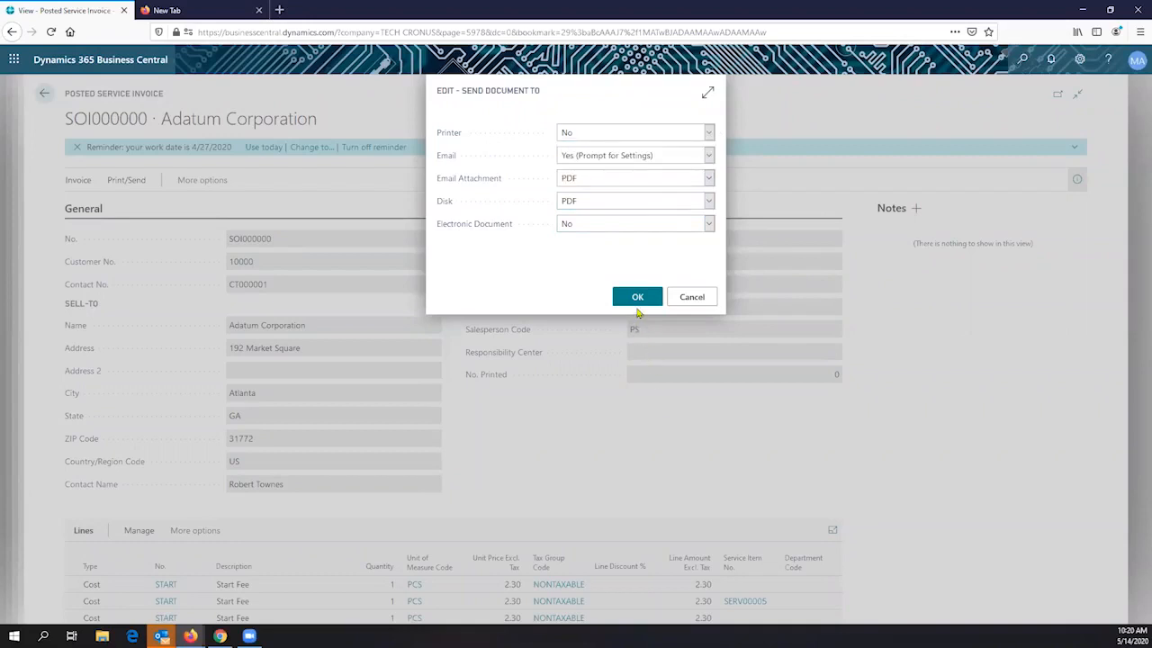
{"action": "left_click", "coordinate": [635, 298]}
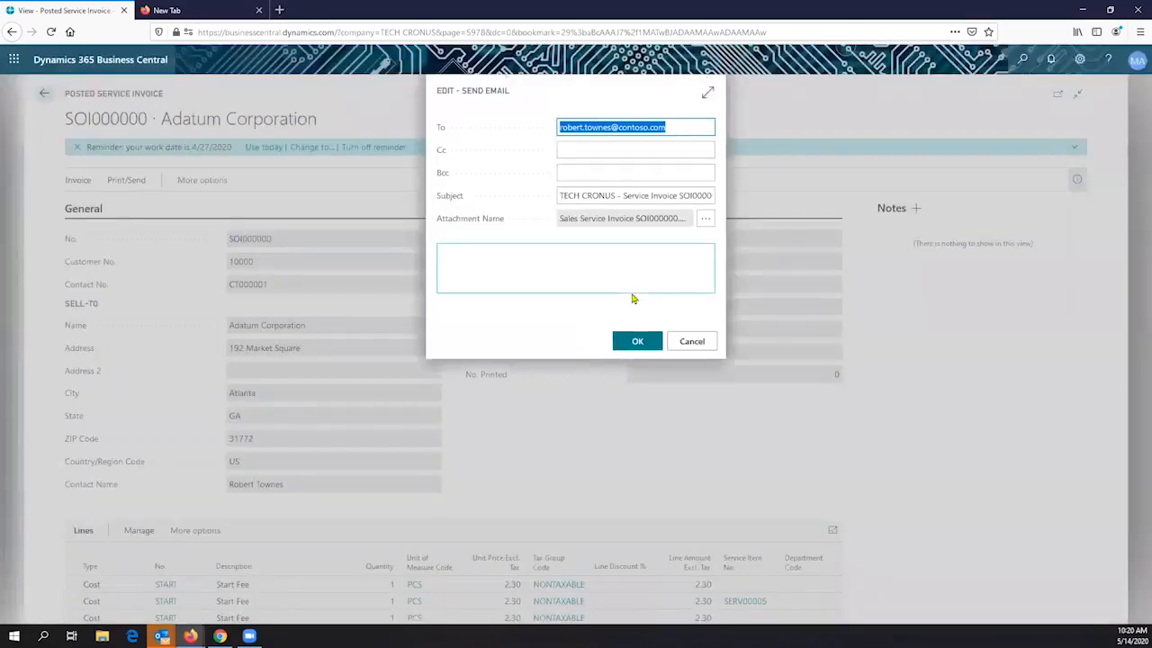
Step: Check the email's message area and open its attached service invoice PDF with Microsoft Edge
{"action": "left_click_drag", "start_coordinate": [503, 90], "coordinate": [489, 91]}
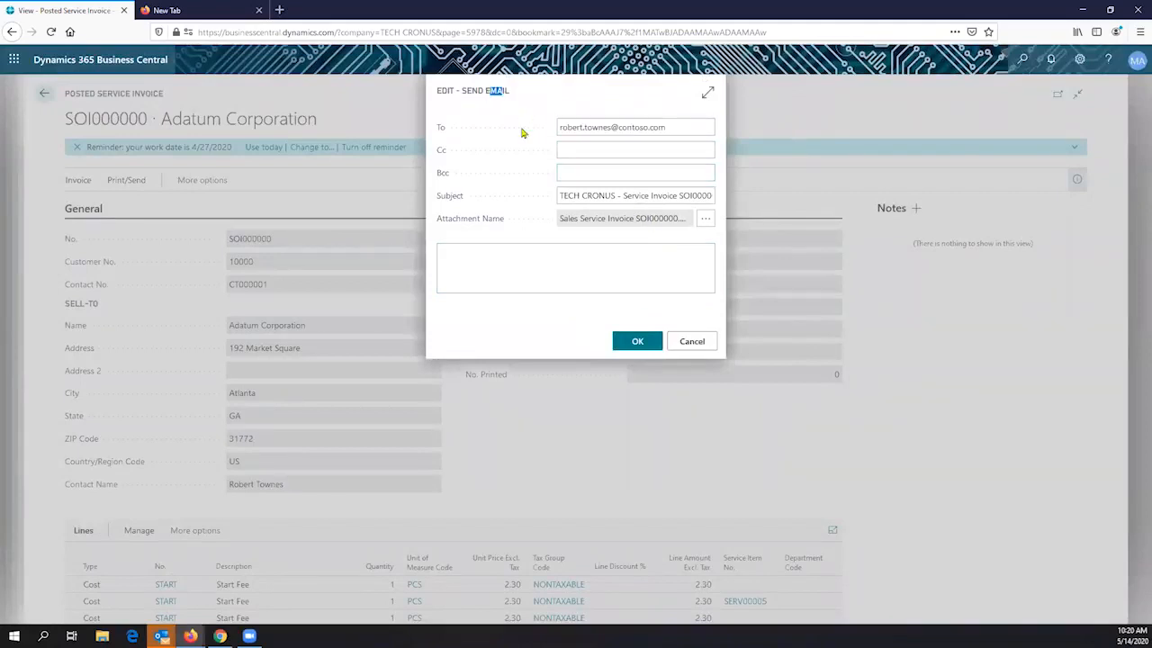
{"action": "left_click", "coordinate": [584, 267]}
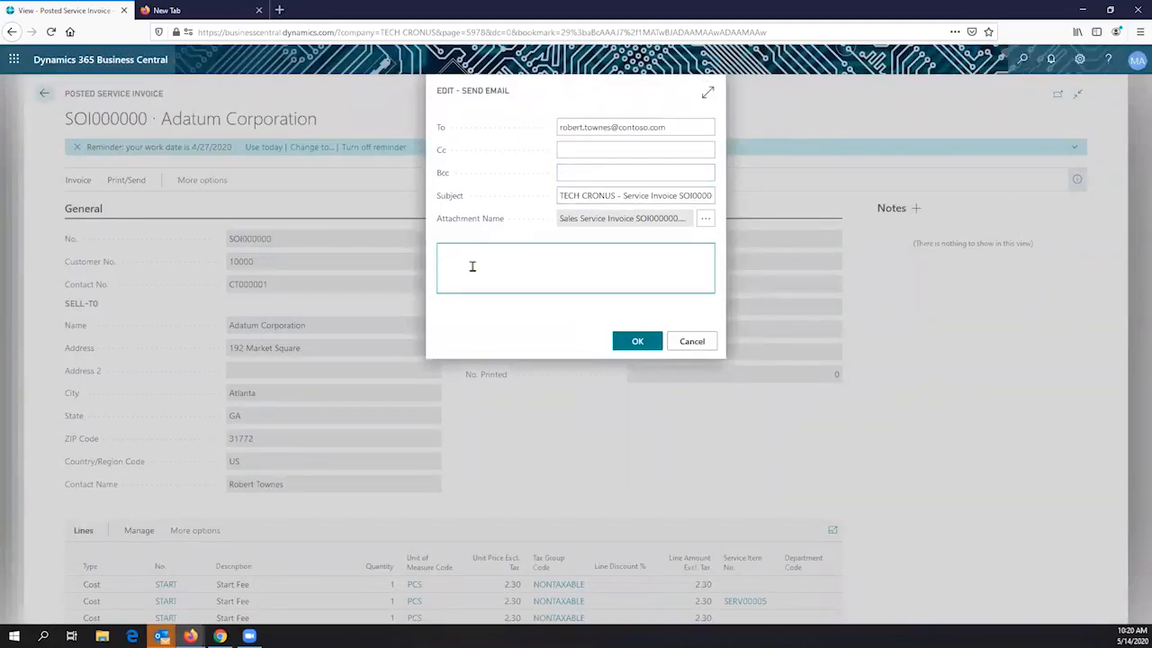
{"action": "left_click", "coordinate": [709, 219]}
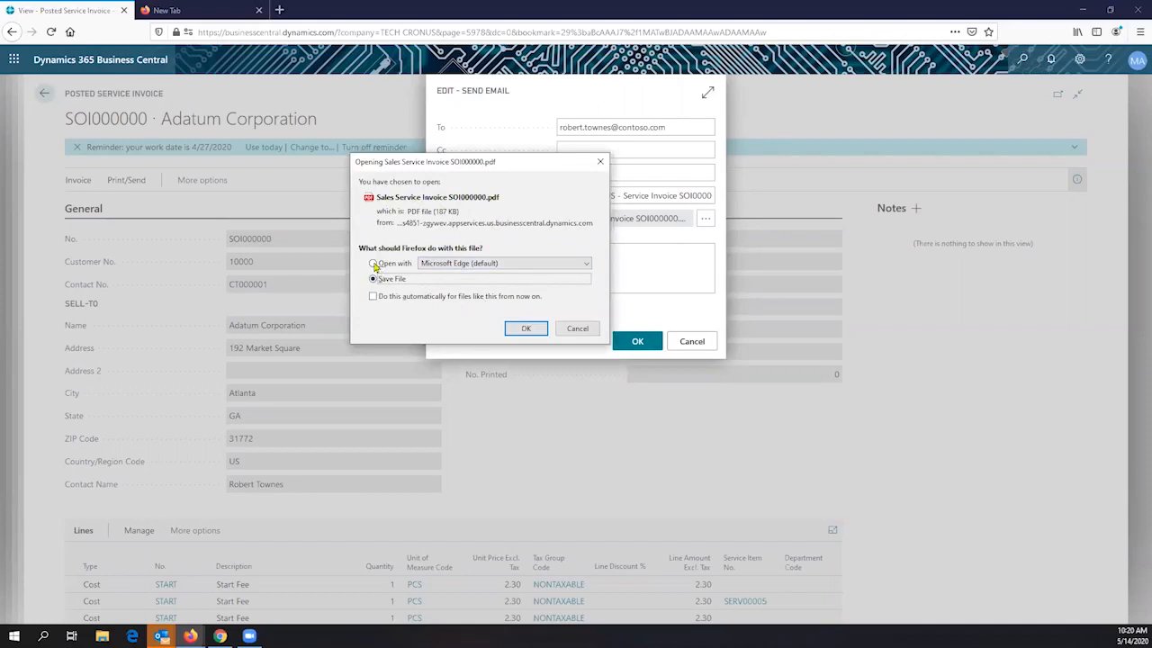
{"action": "left_click", "coordinate": [374, 263]}
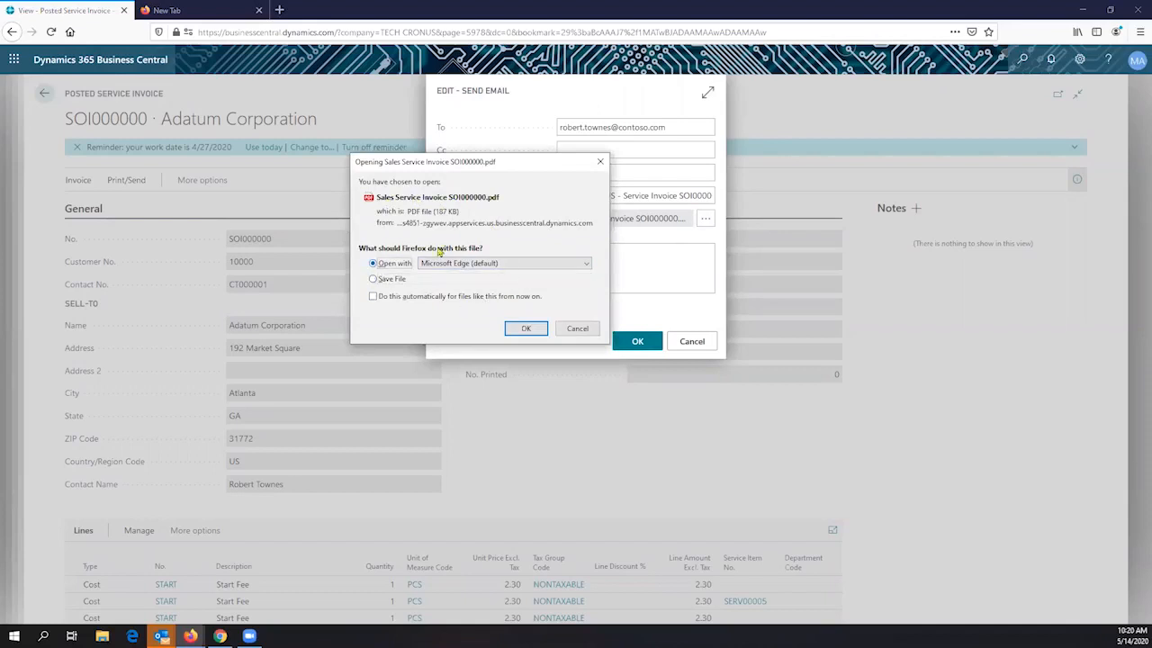
{"action": "left_click", "coordinate": [524, 328]}
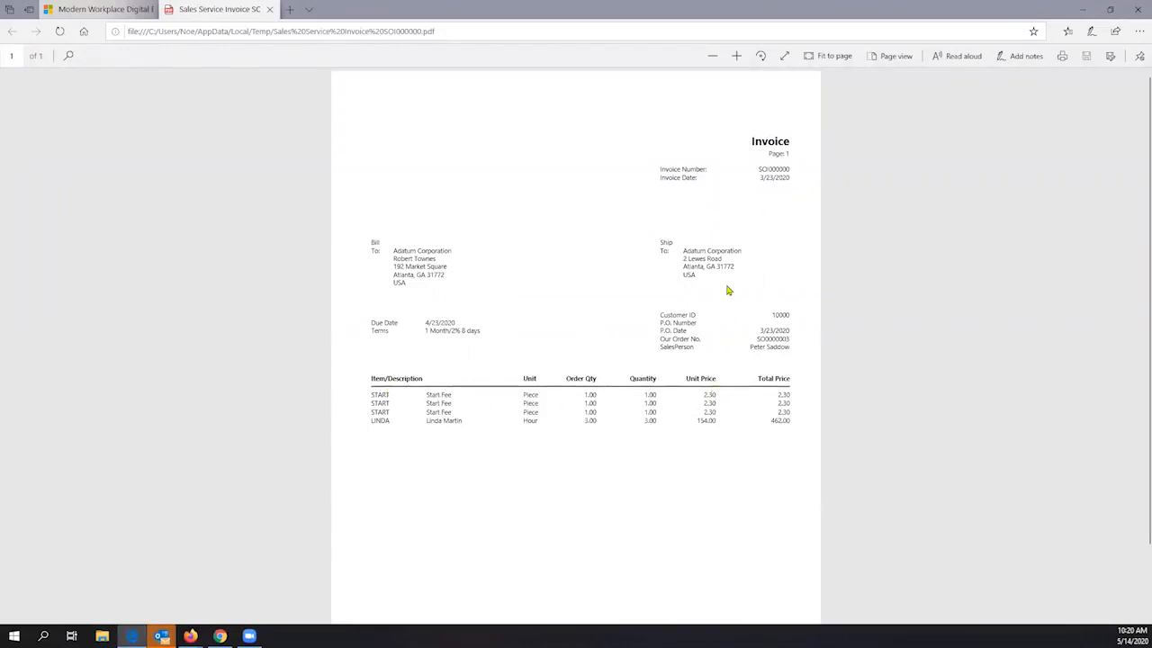
Step: Examine the PDF invoice's date, billing and shipping details, payment terms, and item lines
{"action": "left_click_drag", "start_coordinate": [759, 177], "coordinate": [790, 177]}
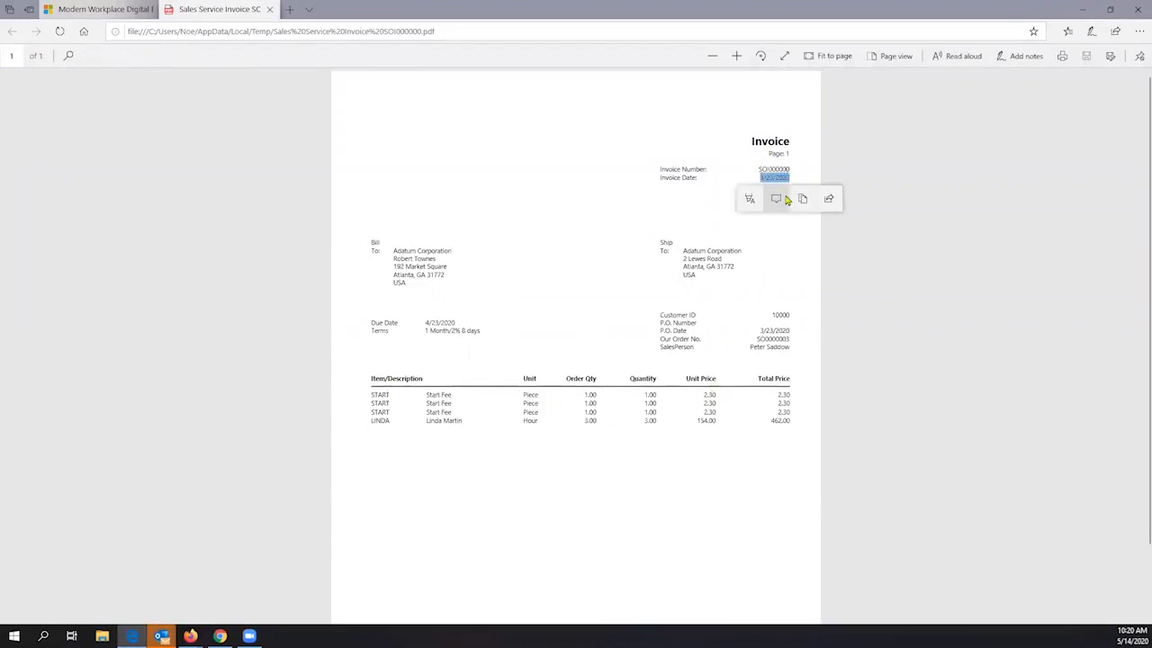
{"action": "left_click", "coordinate": [703, 197]}
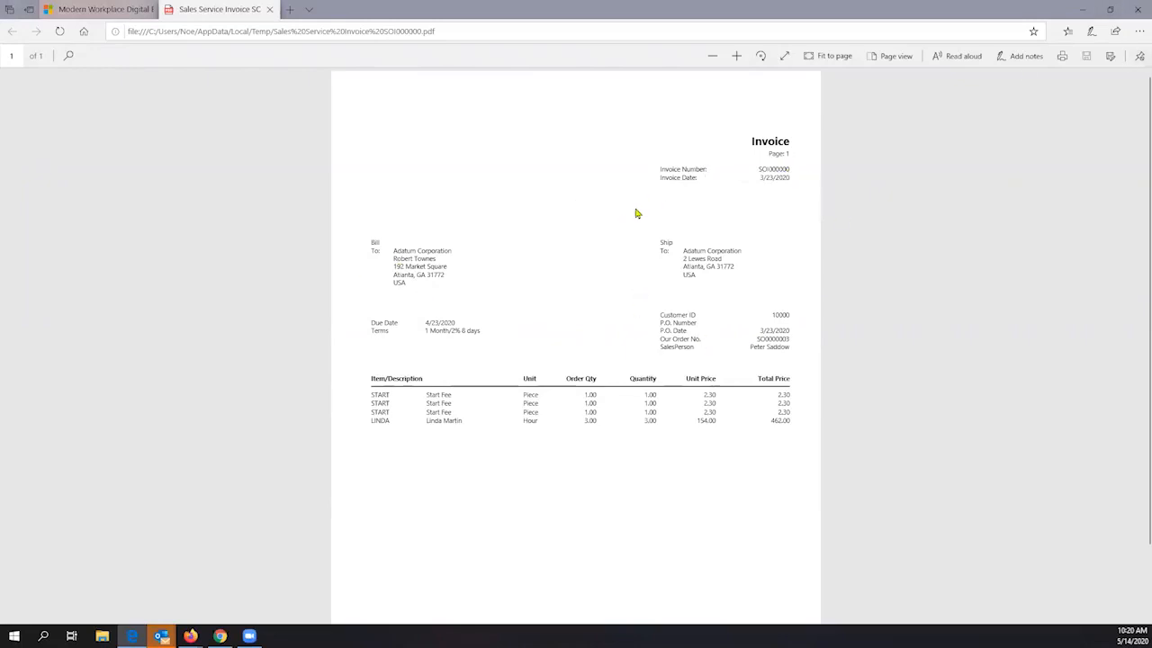
{"action": "scroll", "coordinate": [543, 357], "scroll_direction": "up", "scroll_amount": 2}
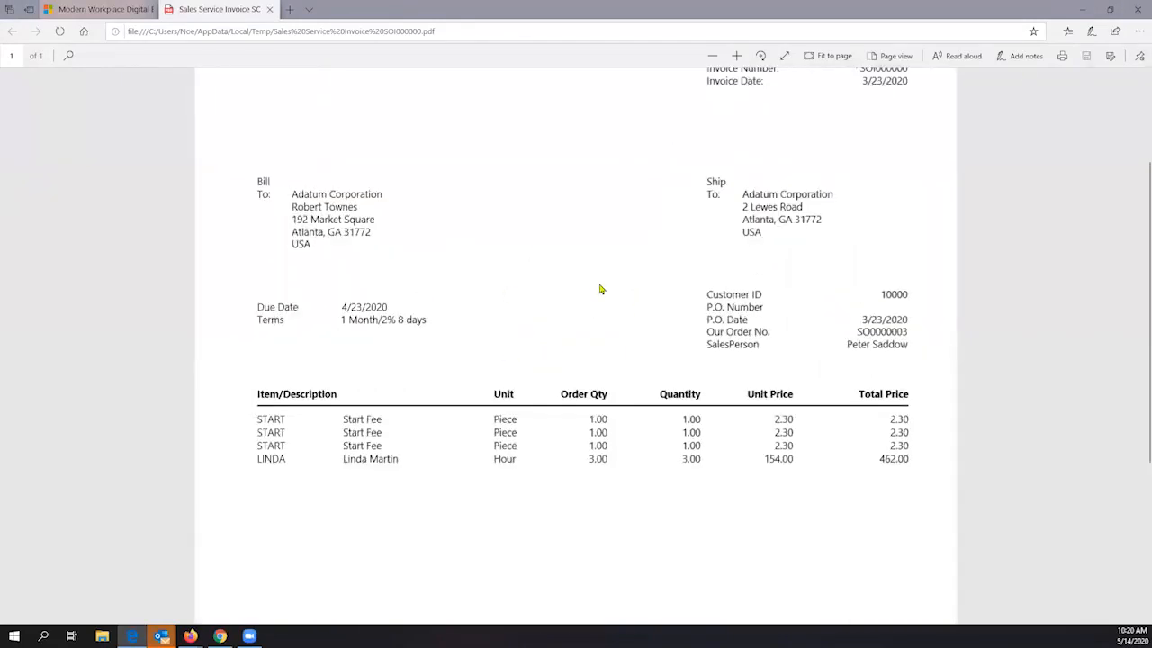
{"action": "scroll", "coordinate": [611, 261], "scroll_direction": "up", "scroll_amount": 2}
{"action": "scroll", "coordinate": [612, 261], "scroll_direction": "down", "scroll_amount": 3}
{"action": "scroll", "coordinate": [612, 261], "scroll_direction": "up", "scroll_amount": 3}
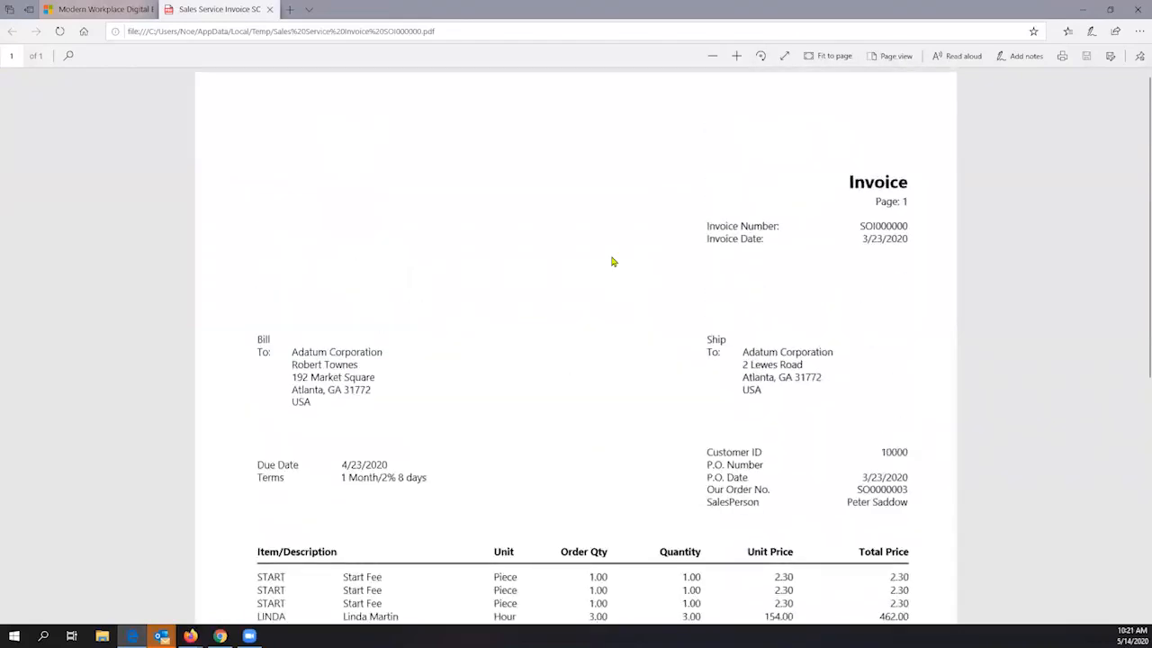
{"action": "scroll", "coordinate": [612, 261], "scroll_direction": "down", "scroll_amount": 2}
{"action": "scroll", "coordinate": [612, 260], "scroll_direction": "up", "scroll_amount": 2}
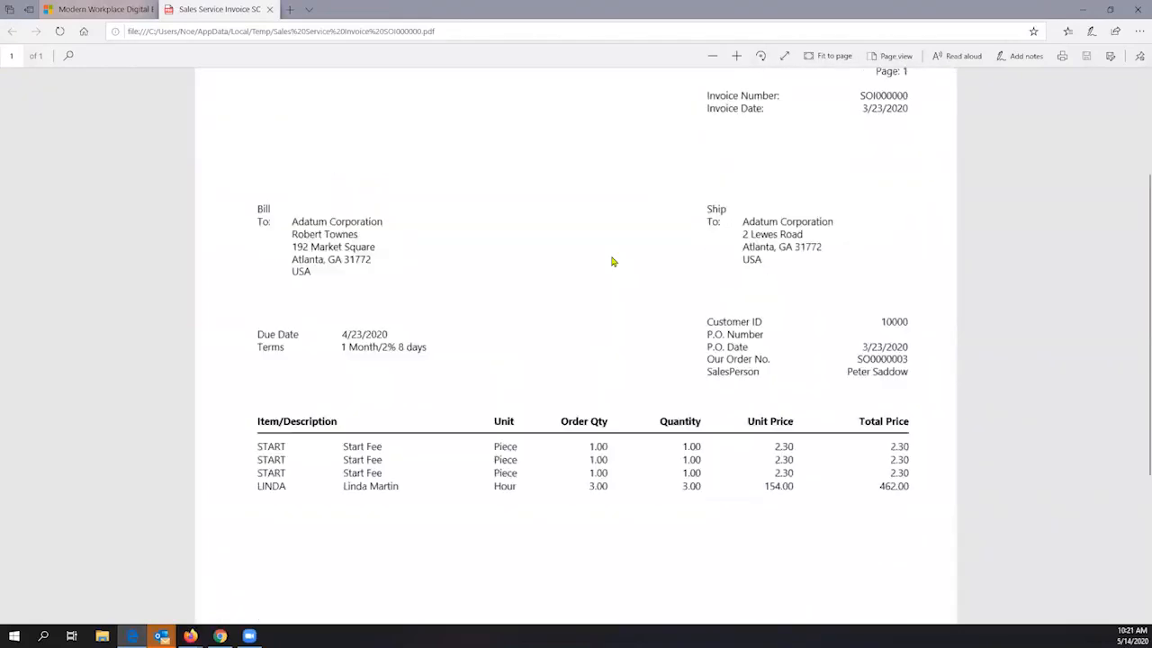
Step: Close the PDF and dismiss the email and file download dialogs to return to the Posted Service Invoices list
{"action": "left_click", "coordinate": [1136, 7]}
{"action": "left_click", "coordinate": [507, 352]}
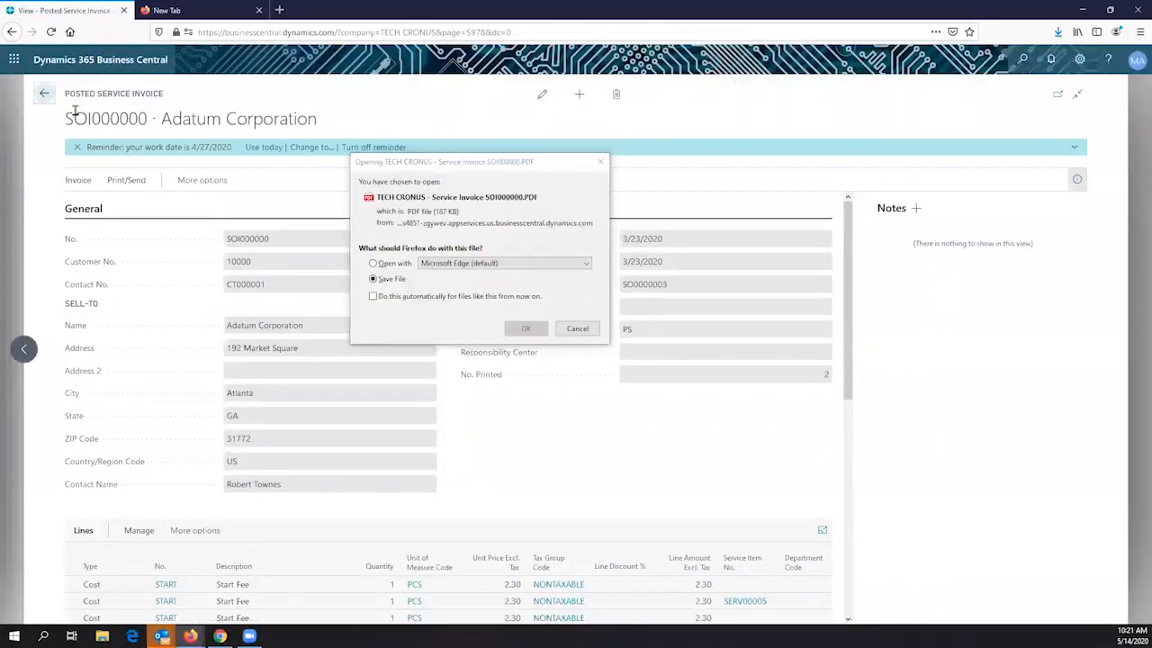
{"action": "left_click", "coordinate": [578, 328]}
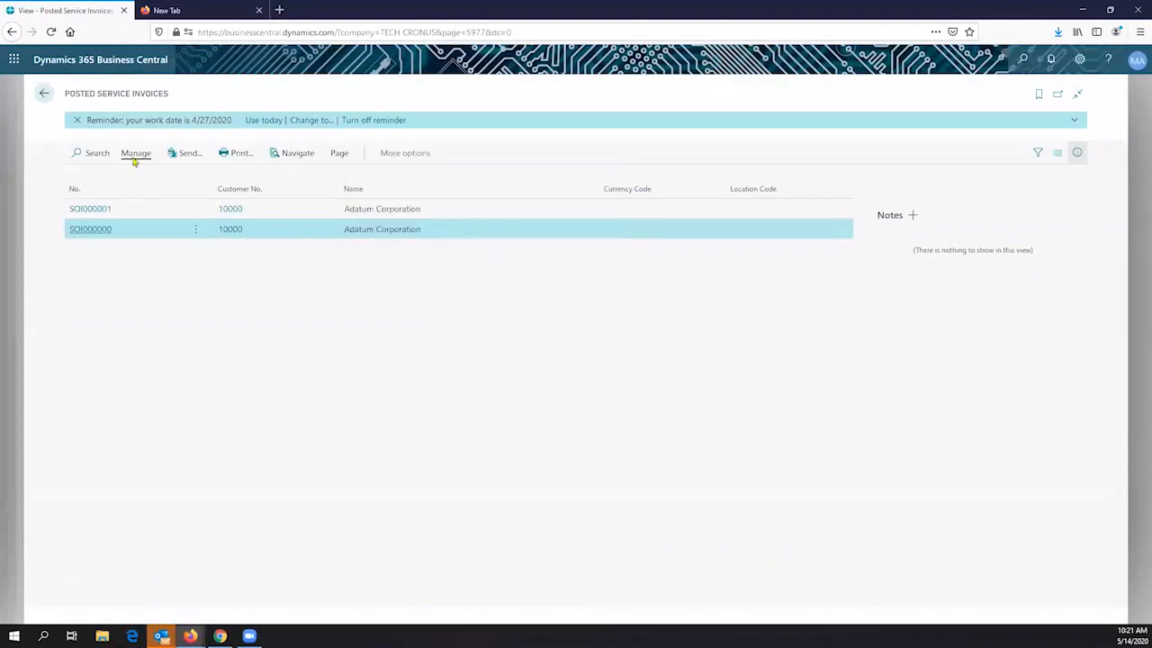
Step: Leave the posted invoices and the service order, and open Prepaid Contract - Hardware (SC000001) from the service contracts
{"action": "left_click", "coordinate": [45, 95]}
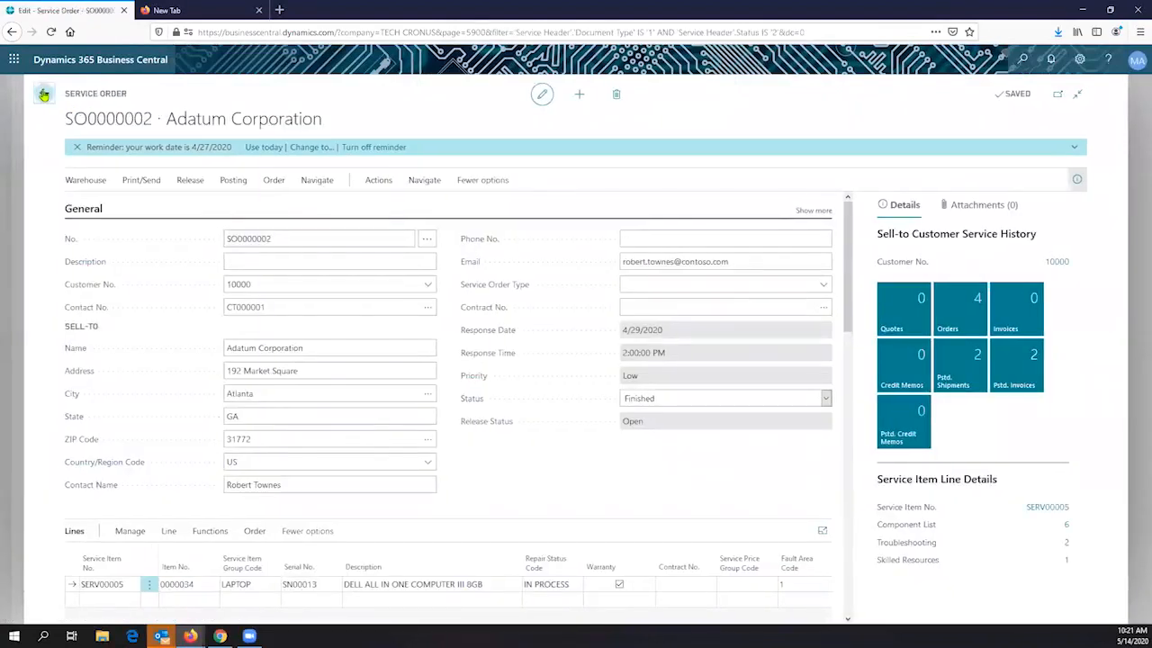
{"action": "left_click", "coordinate": [43, 96]}
{"action": "left_click", "coordinate": [41, 93]}
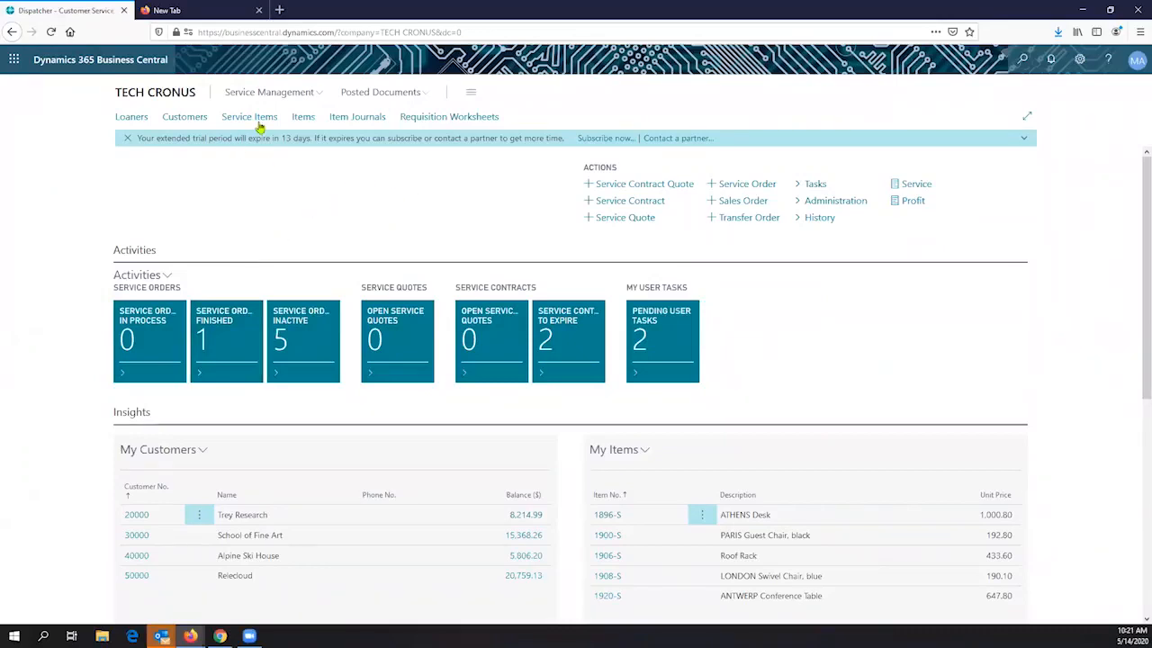
{"action": "left_click", "coordinate": [308, 99]}
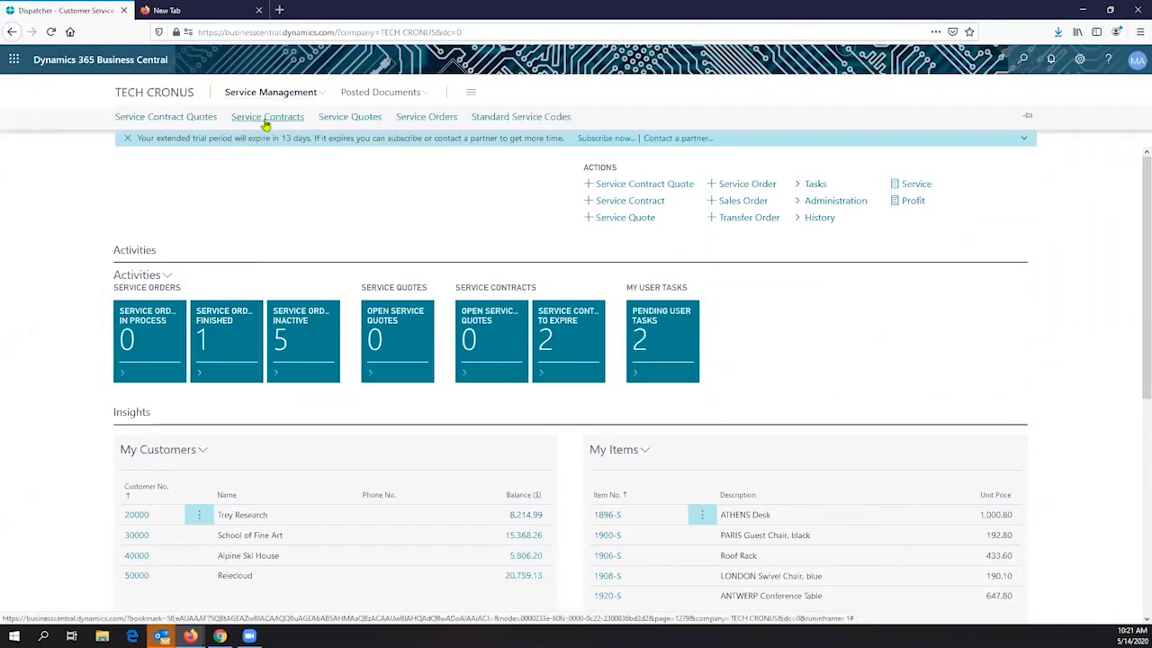
{"action": "left_click", "coordinate": [266, 120]}
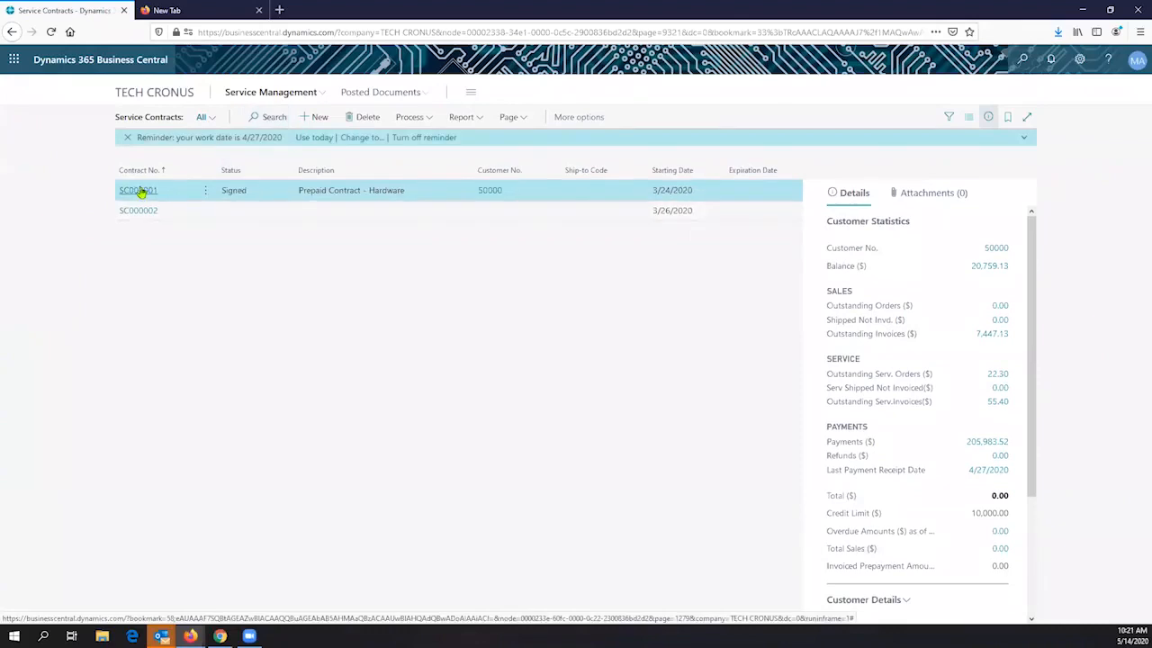
{"action": "left_click", "coordinate": [139, 189]}
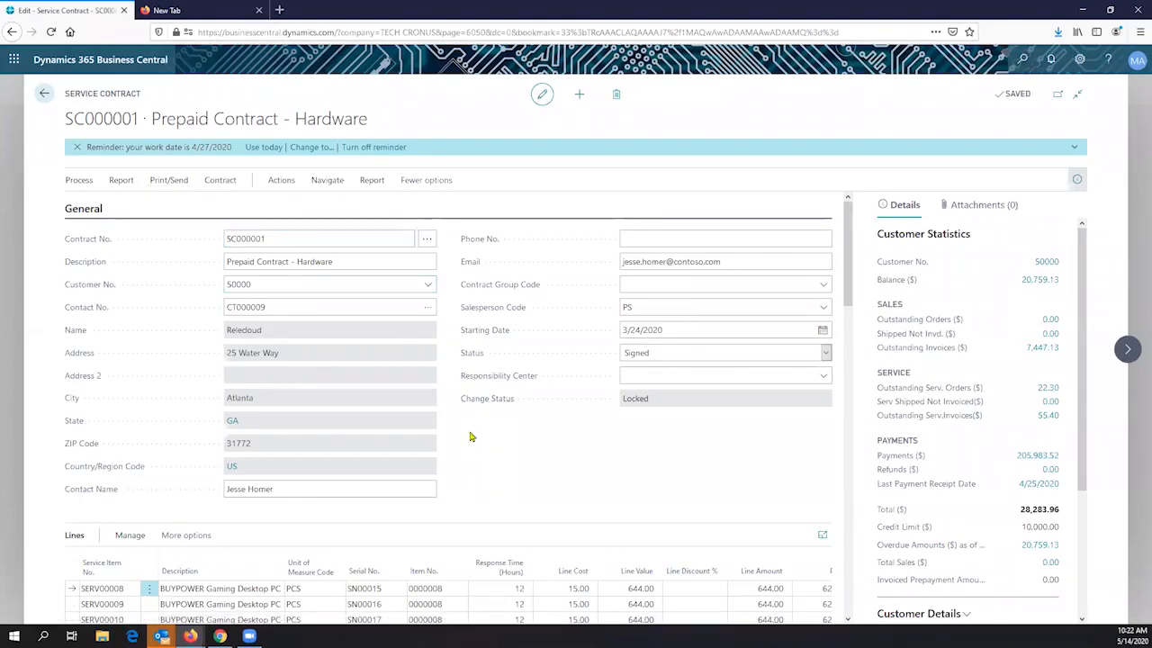
Step: Examine the BUYPOWER Gaming Desktop PC service item lines covered by the service contract
{"action": "scroll", "coordinate": [494, 412], "scroll_direction": "down", "scroll_amount": 5}
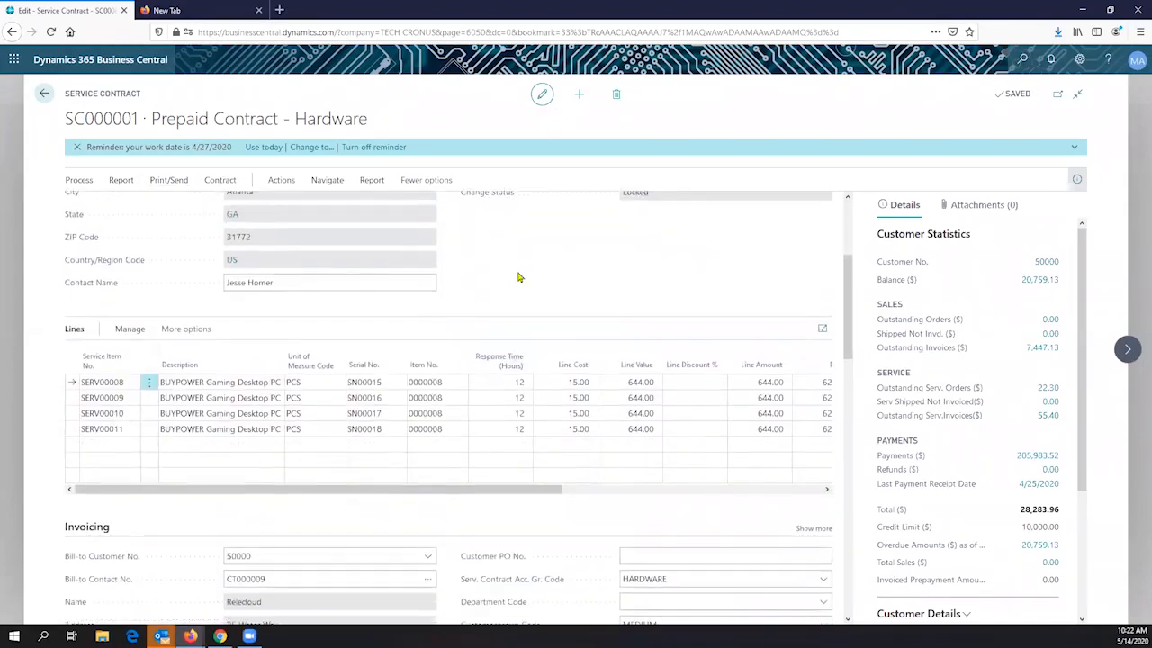
{"action": "scroll", "coordinate": [516, 278], "scroll_direction": "down", "scroll_amount": 3}
{"action": "left_click", "coordinate": [200, 262]}
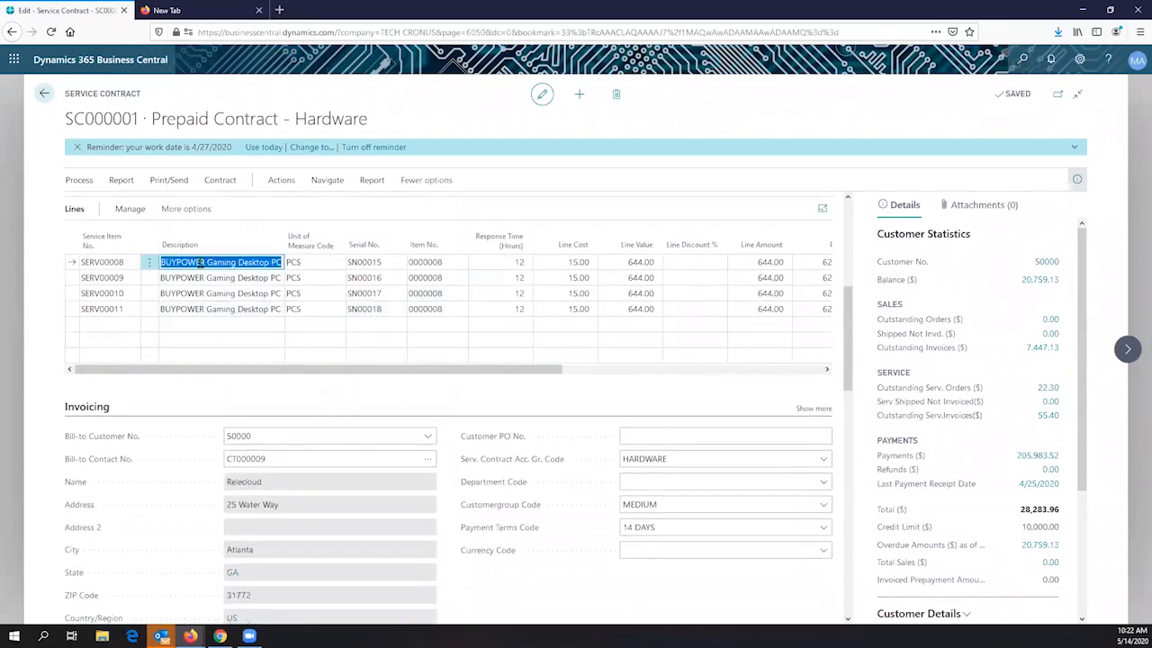
{"action": "left_click", "coordinate": [194, 279]}
{"action": "left_click", "coordinate": [197, 310]}
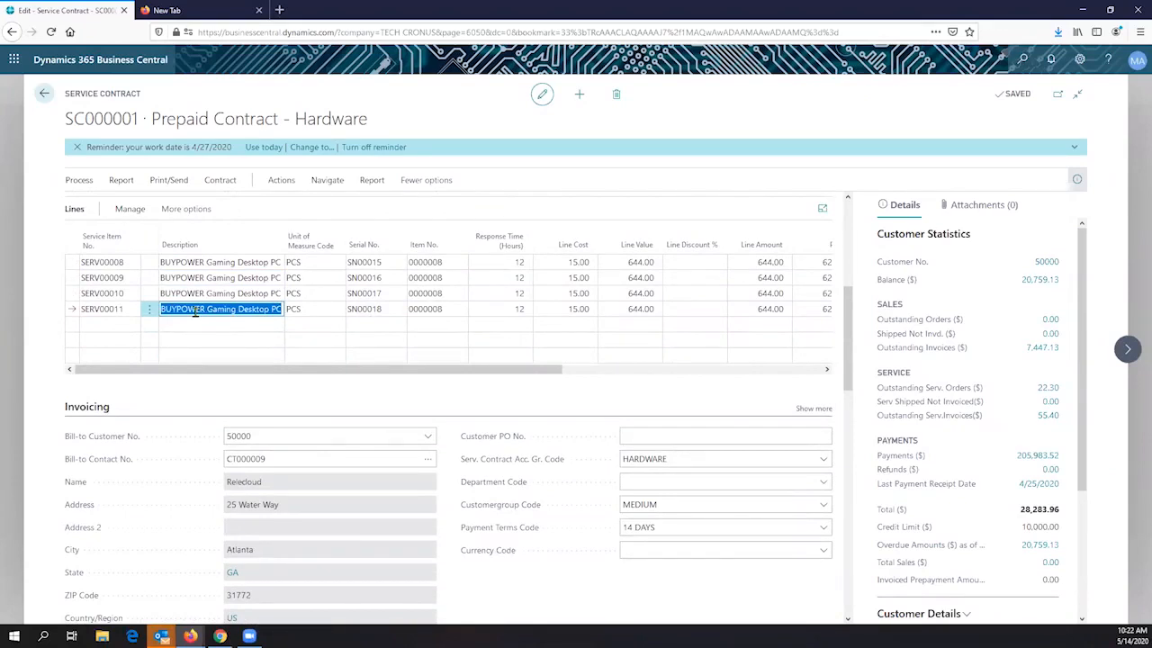
{"action": "left_click_drag", "start_coordinate": [137, 95], "coordinate": [62, 102]}
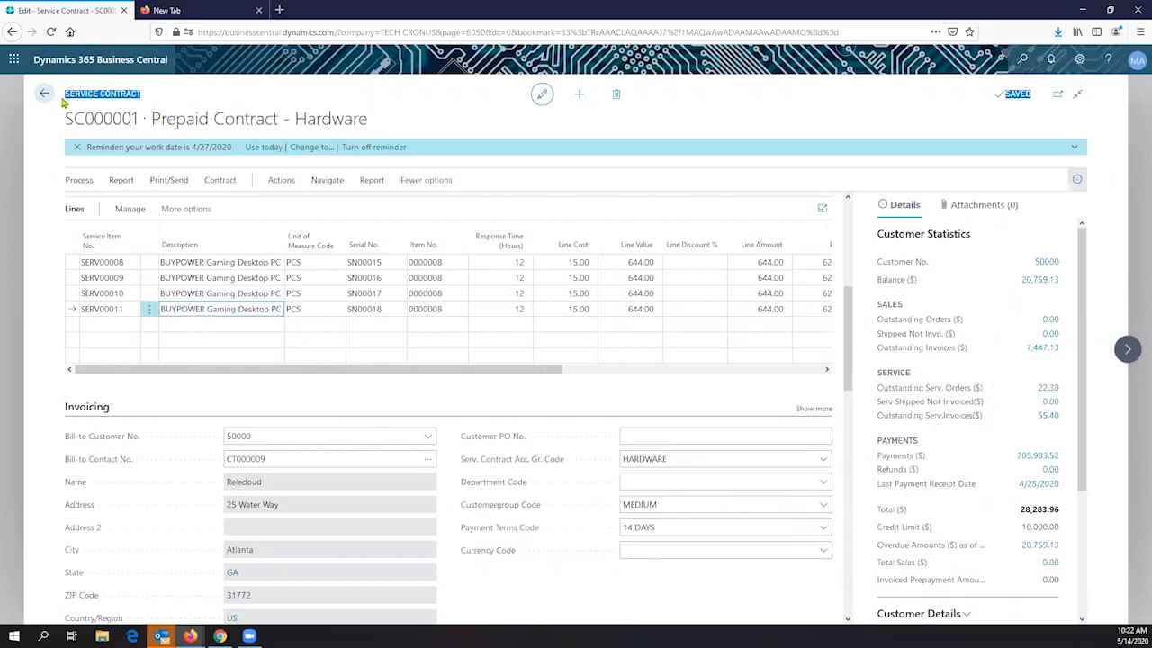
{"action": "left_click", "coordinate": [63, 102]}
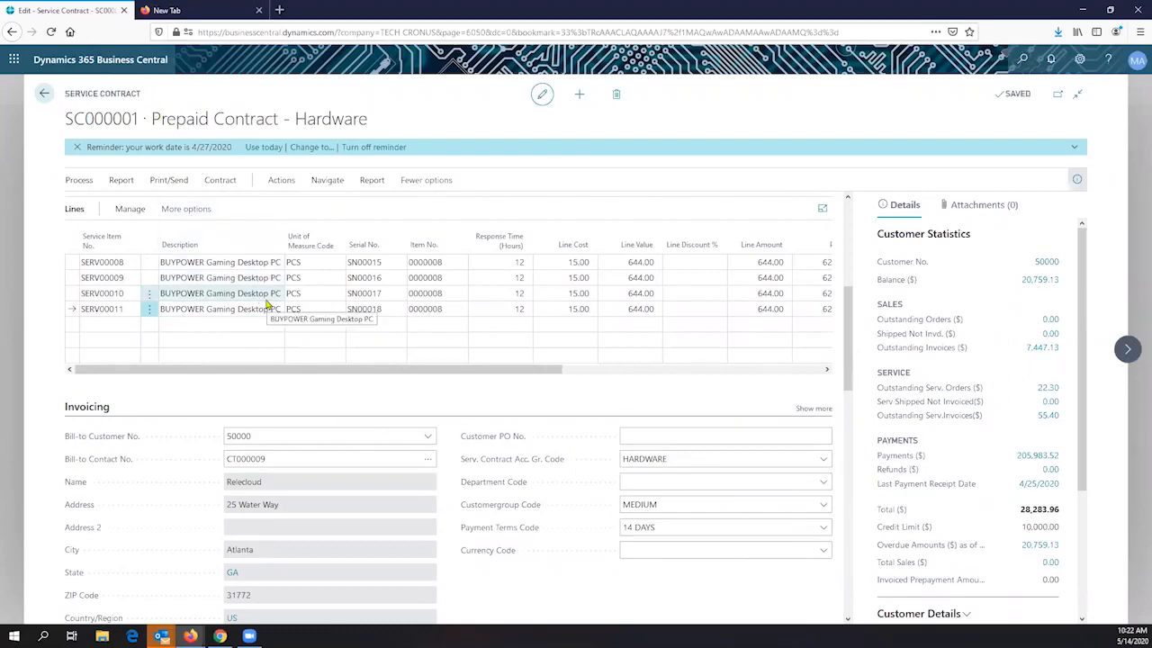
Step: Review the contract's Invoicing section and its description in the General section
{"action": "scroll", "coordinate": [260, 329], "scroll_direction": "down", "scroll_amount": 2}
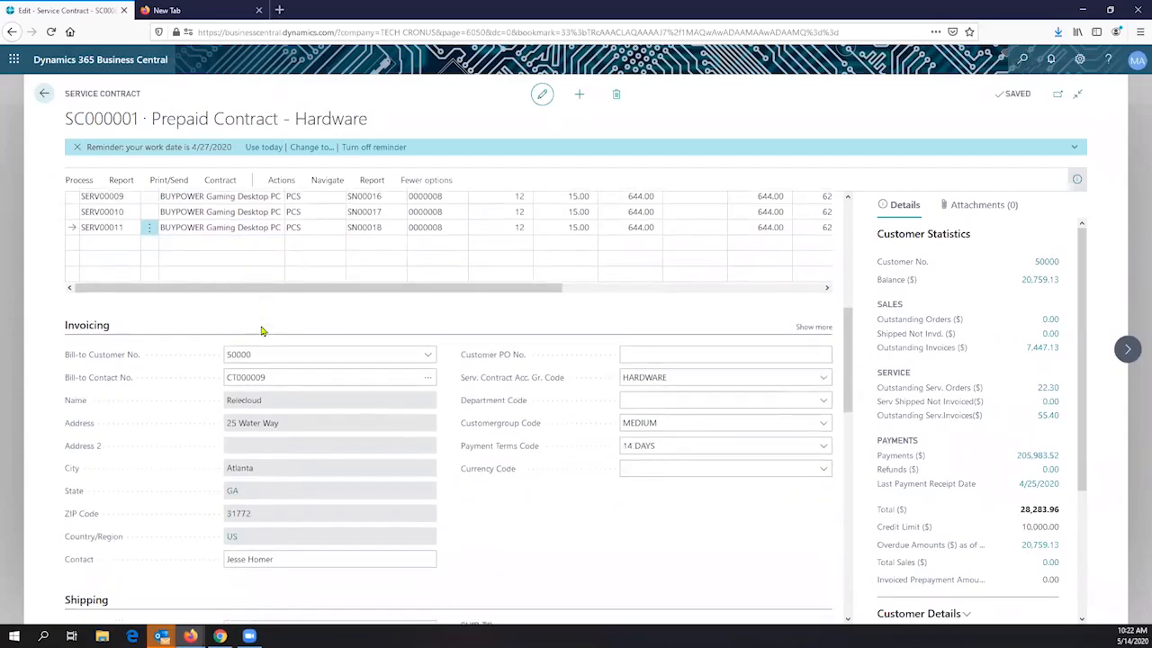
{"action": "scroll", "coordinate": [288, 335], "scroll_direction": "up", "scroll_amount": 4}
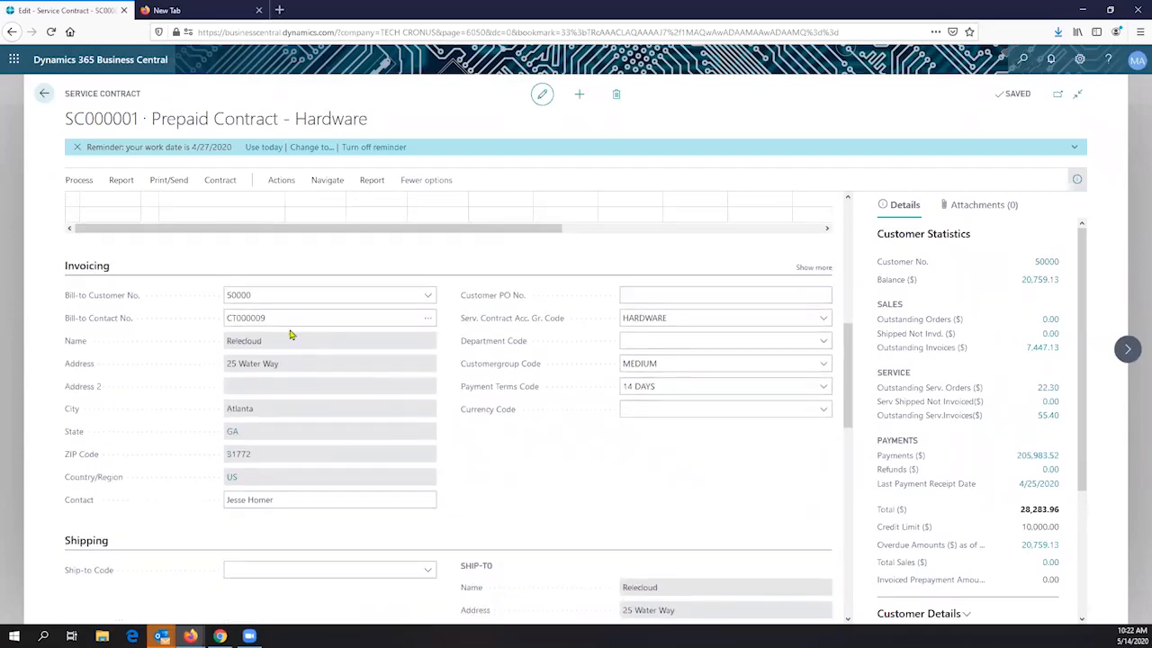
{"action": "scroll", "coordinate": [290, 335], "scroll_direction": "up", "scroll_amount": 3}
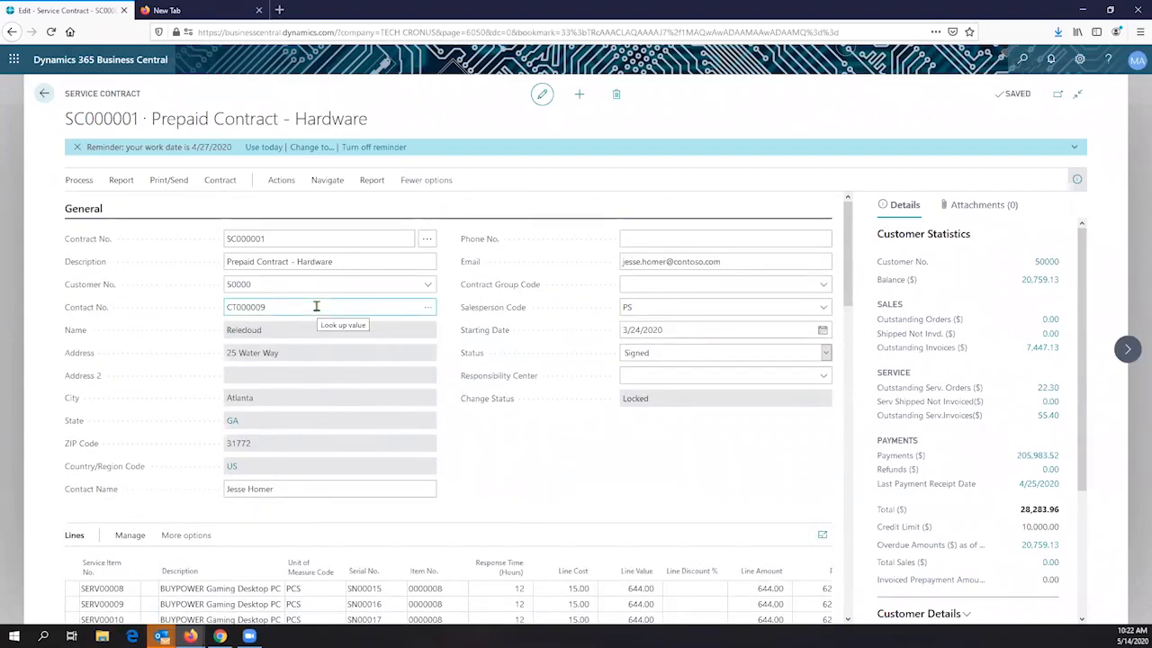
{"action": "left_click_drag", "start_coordinate": [344, 261], "coordinate": [216, 260]}
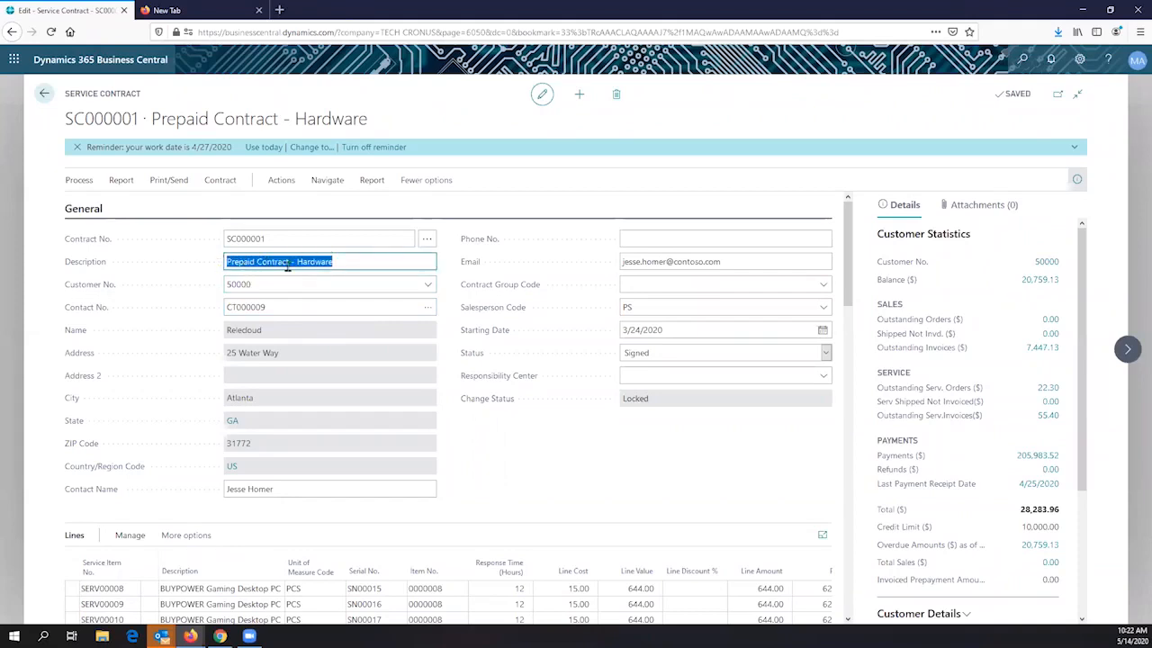
Step: Start a new service contract from a template, check the available contract templates, and cancel back to Prepaid Contract - Hardware
{"action": "left_click", "coordinate": [580, 99]}
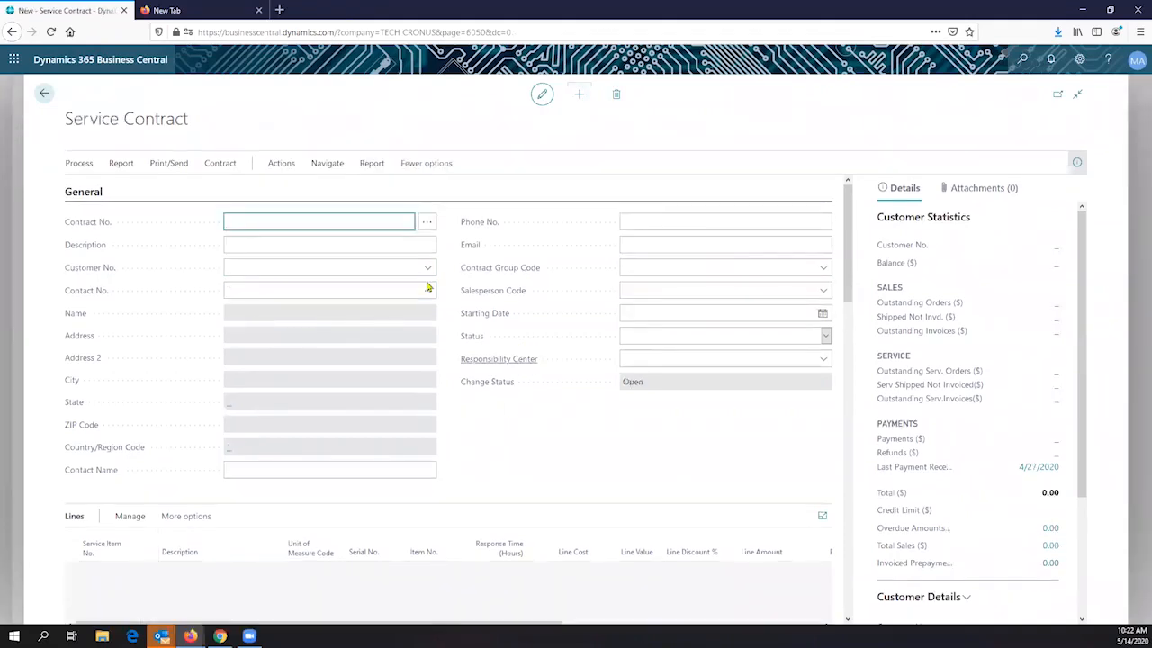
{"action": "left_click", "coordinate": [389, 260]}
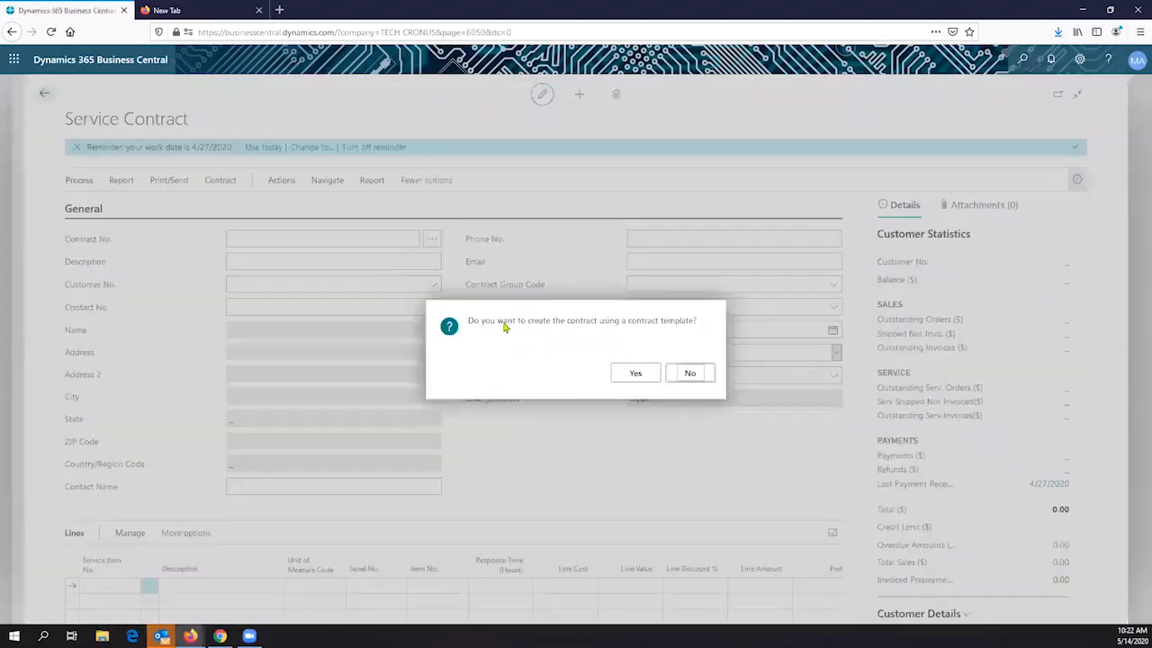
{"action": "left_click", "coordinate": [637, 378]}
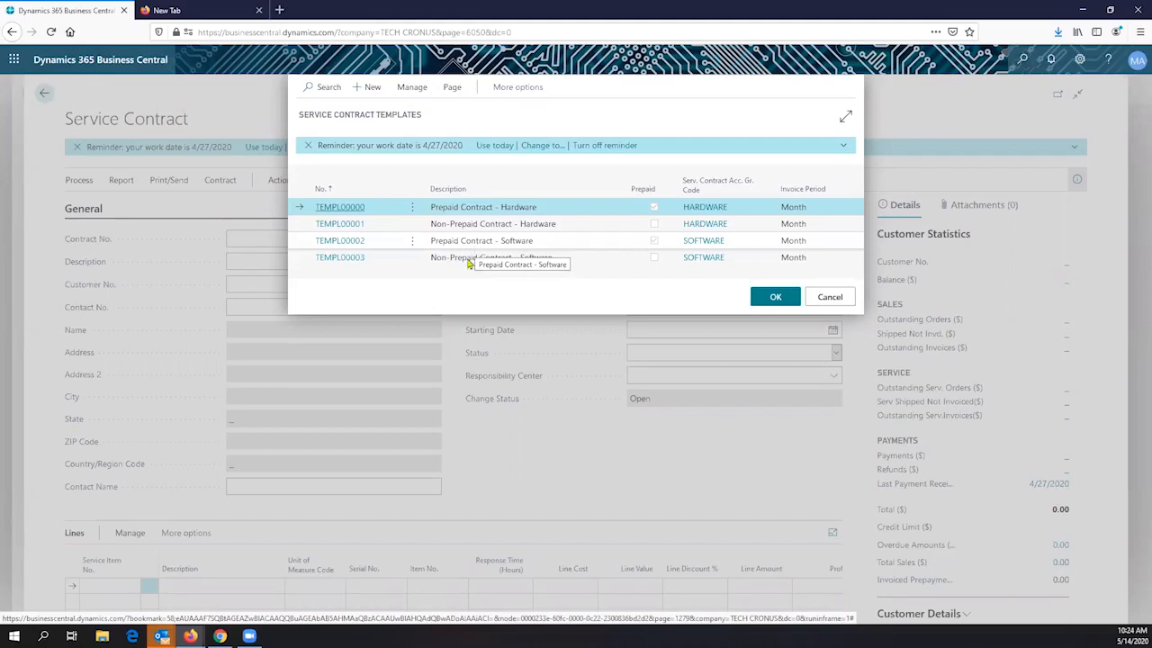
{"action": "left_click", "coordinate": [829, 296]}
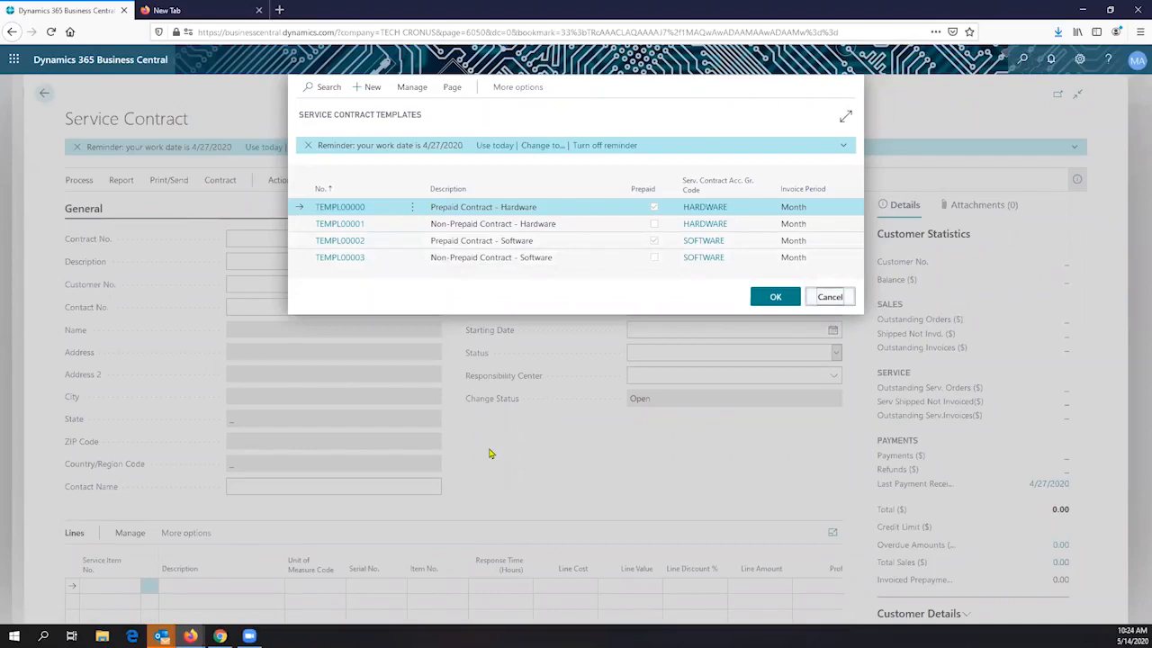
{"action": "scroll", "coordinate": [500, 434], "scroll_direction": "down", "scroll_amount": 3}
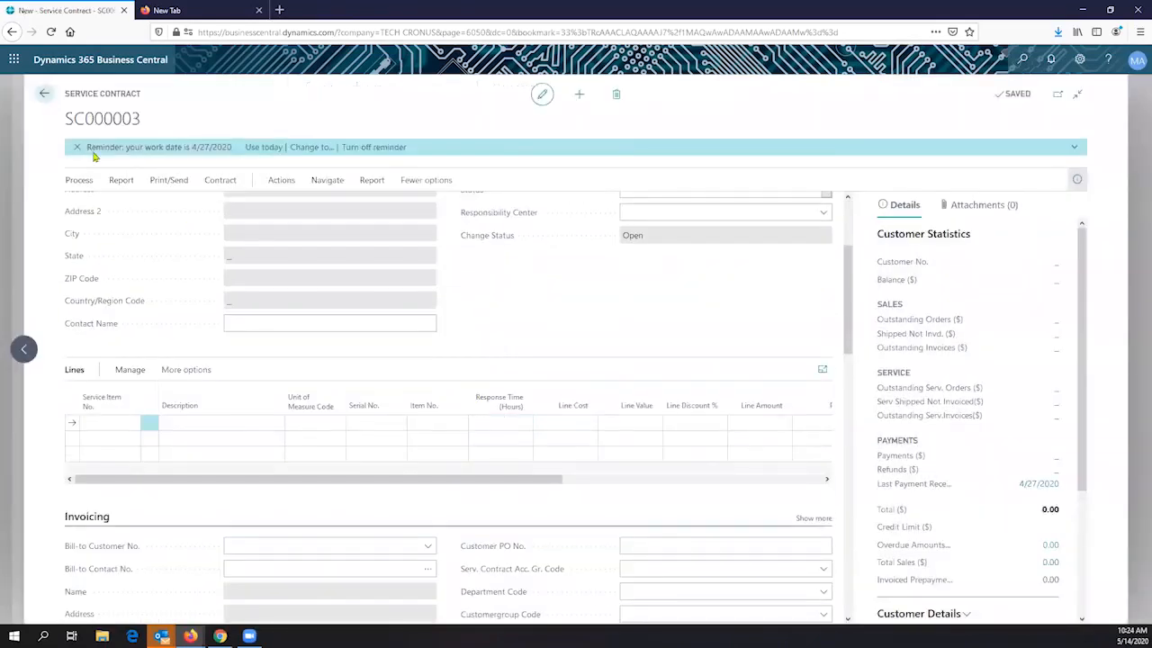
{"action": "left_click", "coordinate": [45, 95]}
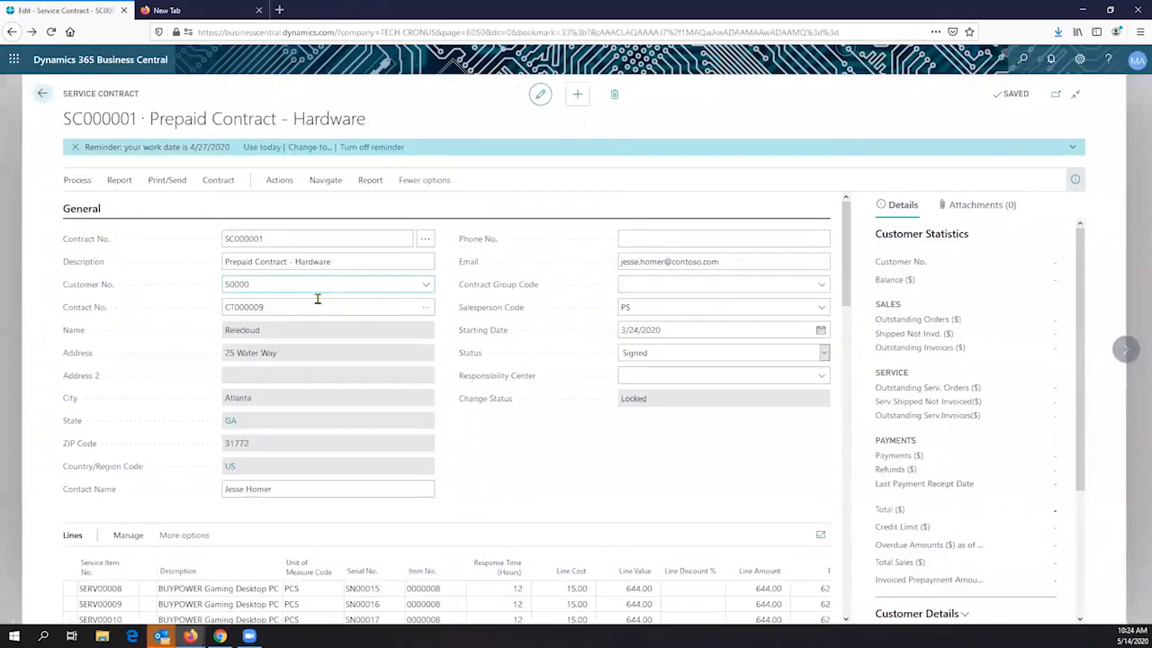
Step: Examine the contract's Service section and check the available Service Zone Code options
{"action": "scroll", "coordinate": [377, 358], "scroll_direction": "down", "scroll_amount": 2}
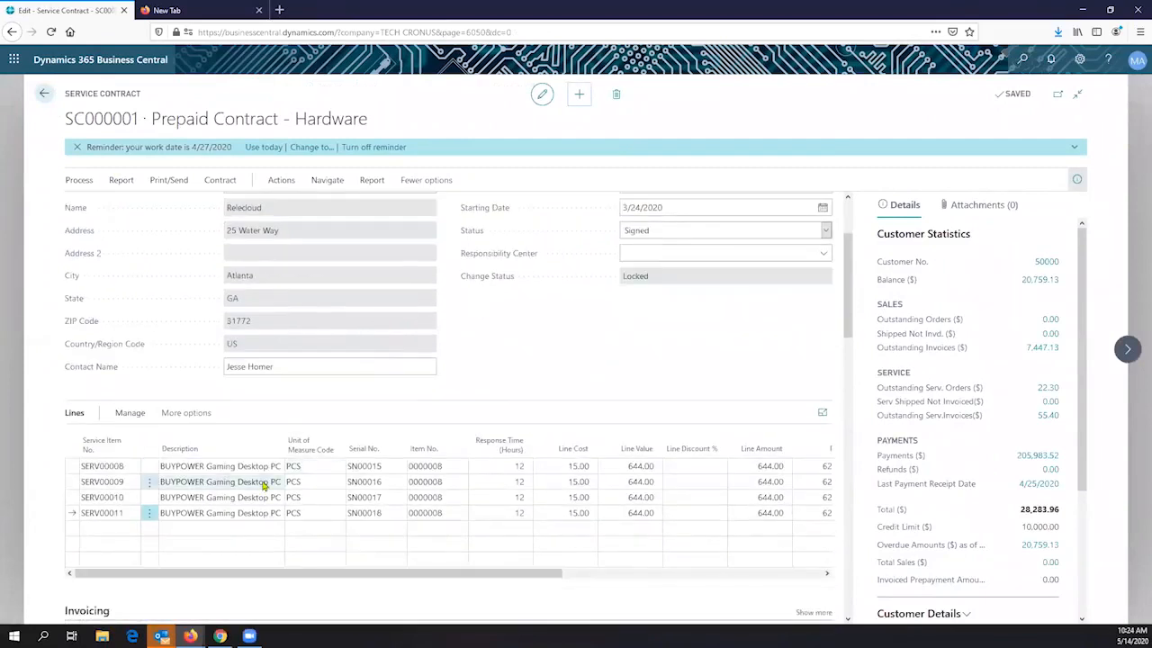
{"action": "scroll", "coordinate": [262, 479], "scroll_direction": "down", "scroll_amount": 5}
{"action": "scroll", "coordinate": [264, 479], "scroll_direction": "down", "scroll_amount": 5}
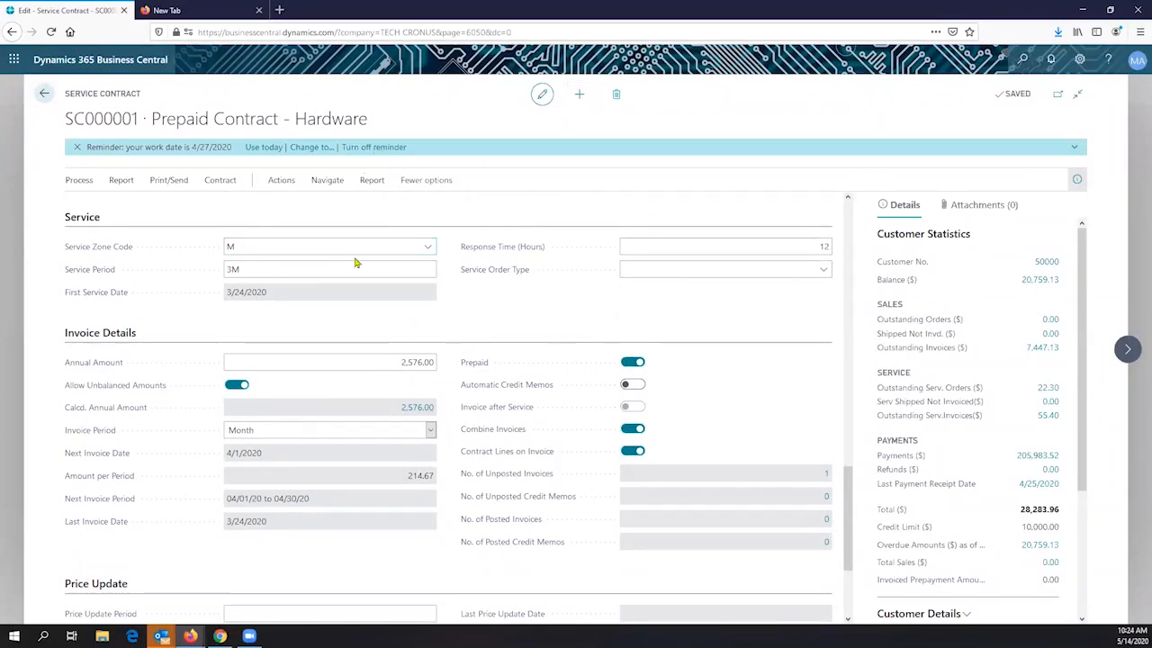
{"action": "left_click", "coordinate": [427, 246]}
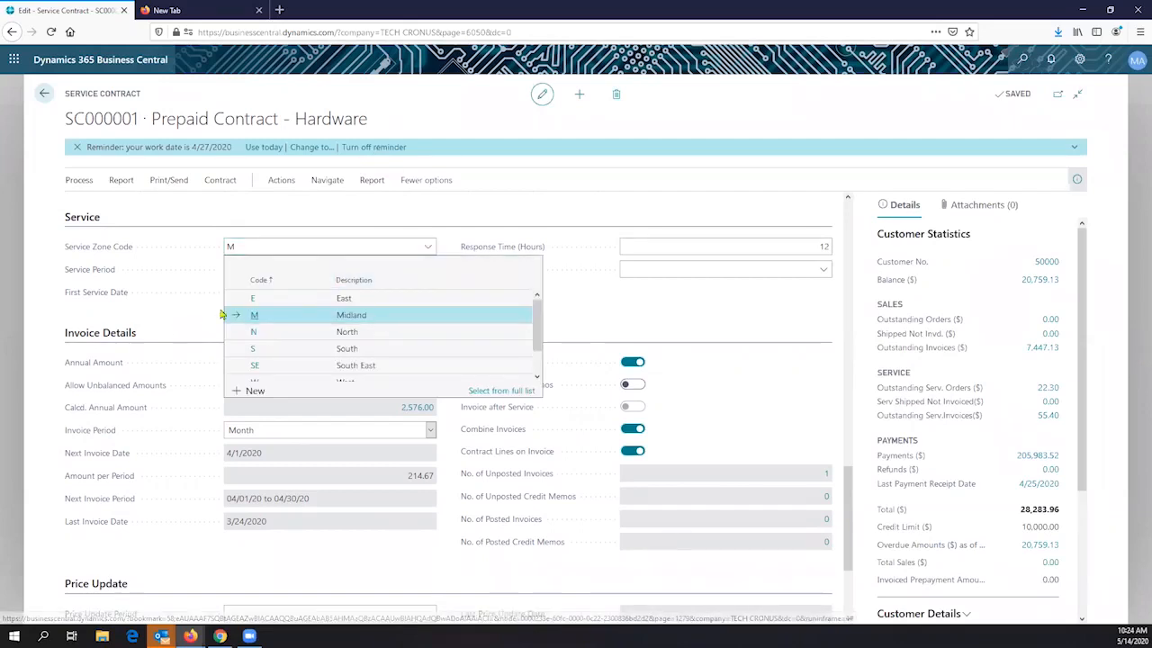
{"action": "left_click", "coordinate": [282, 270]}
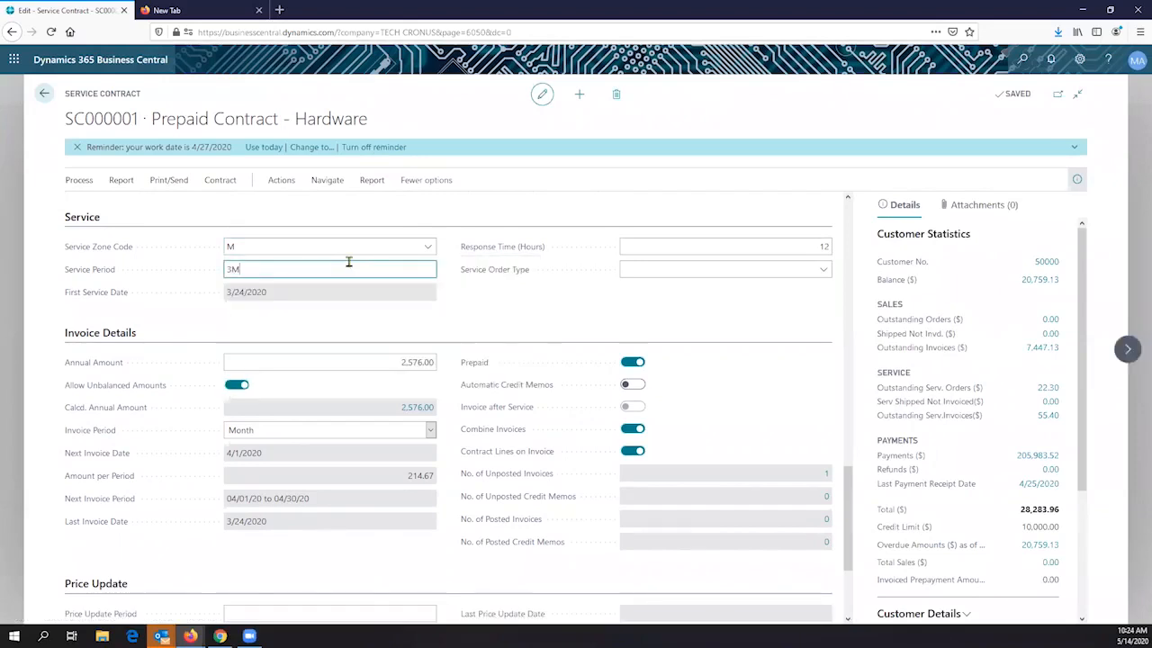
Step: Try to change the signed contract's Service Period to 1M
{"action": "double_click", "coordinate": [278, 270]}
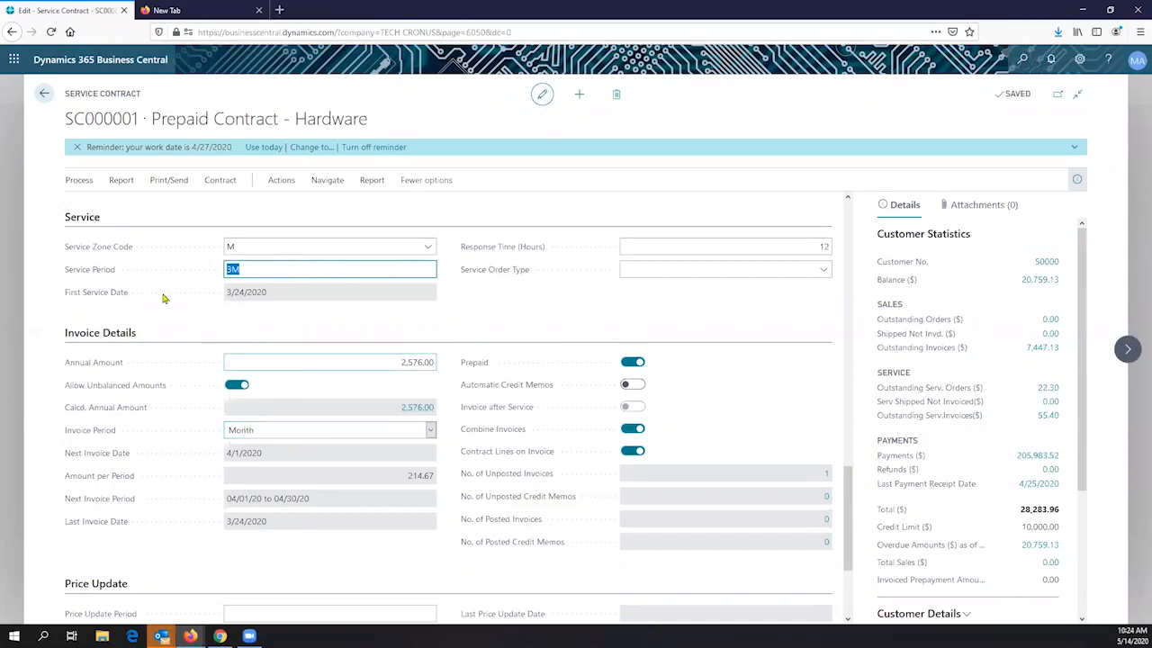
{"action": "left_click", "coordinate": [247, 265]}
{"action": "left_click_drag", "start_coordinate": [220, 270], "coordinate": [241, 269]}
{"action": "type", "text": "1m"}
{"action": "key", "text": "Tab"}
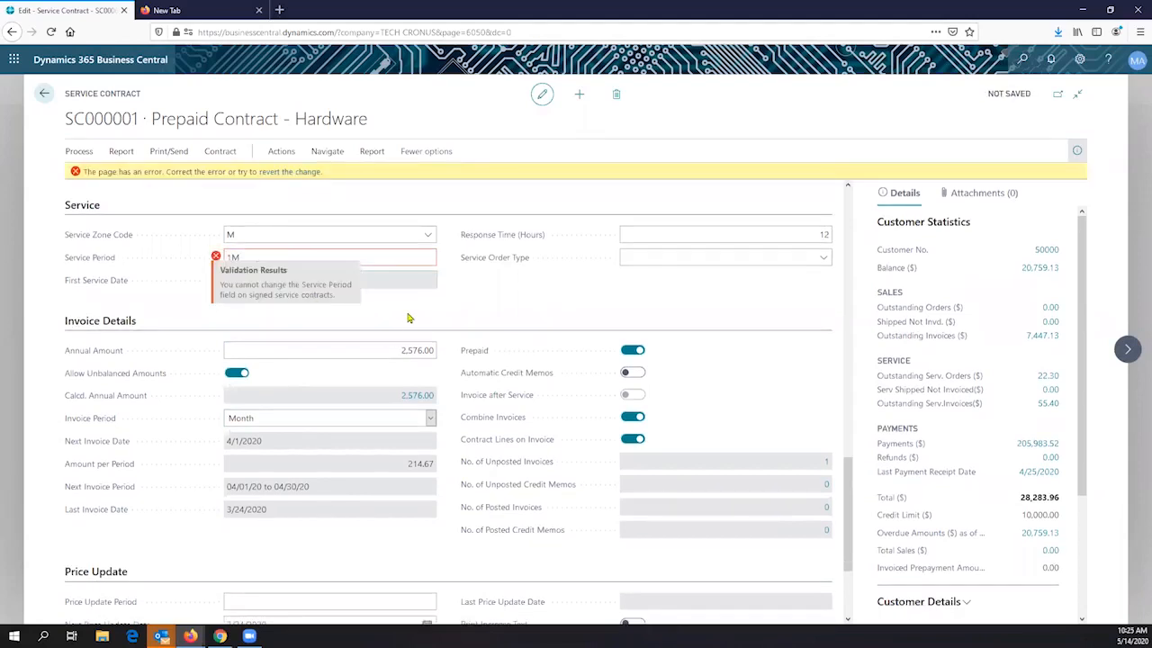
Step: Restore the contract's Service Period to 3M
{"action": "left_click", "coordinate": [249, 254]}
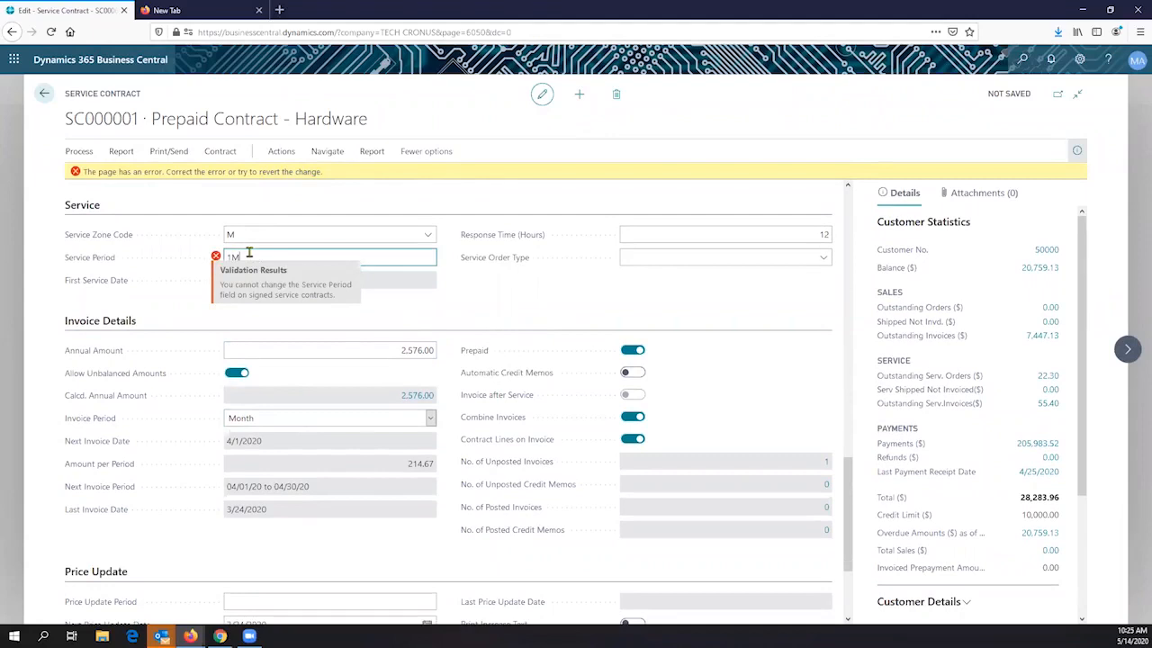
{"action": "key", "text": "BackSpace"}
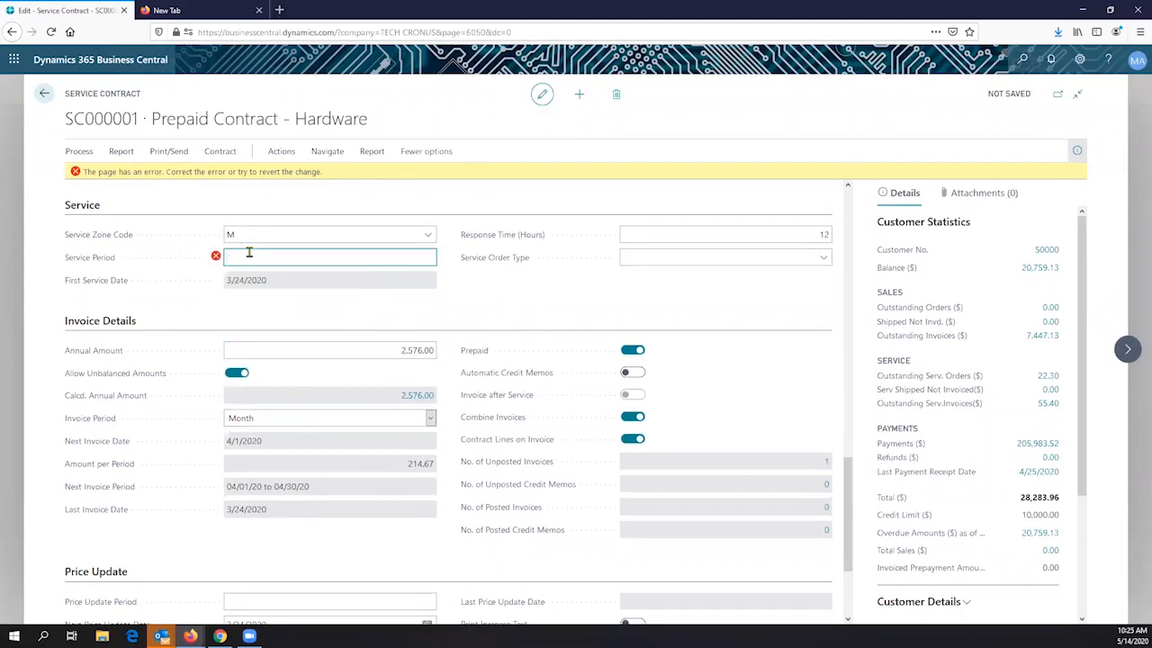
{"action": "type", "text": "3m"}
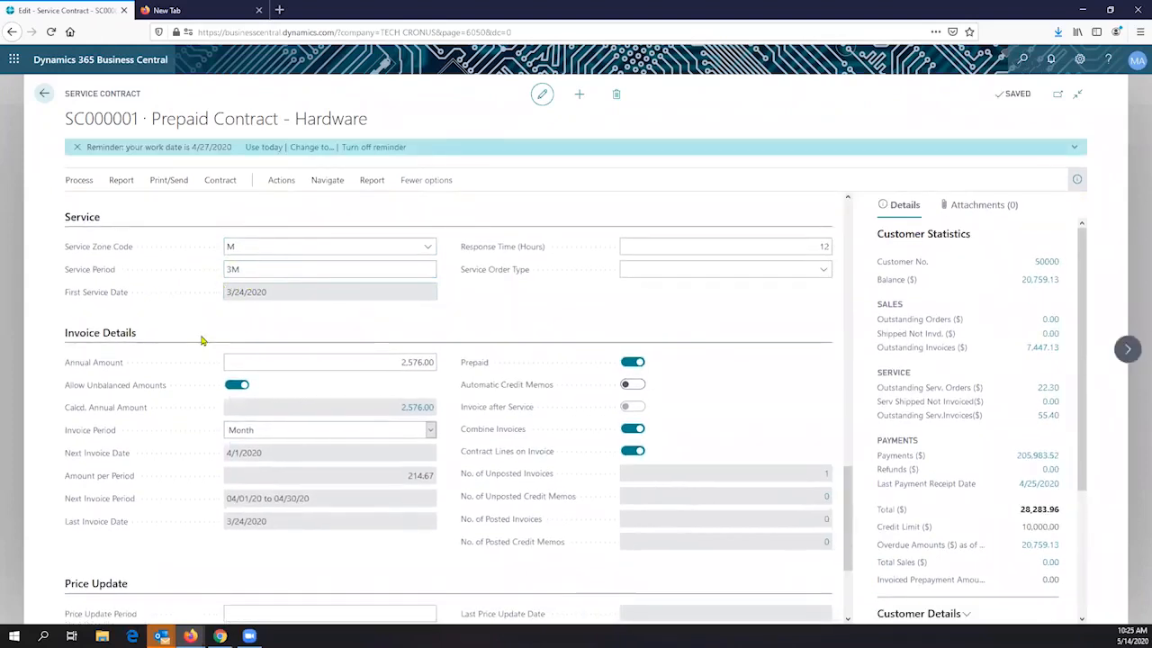
Step: Check the Invoice Period options, choosing Month, and examine the Next Invoice Date, Amount per Period, and Next Invoice Period
{"action": "left_click", "coordinate": [264, 434]}
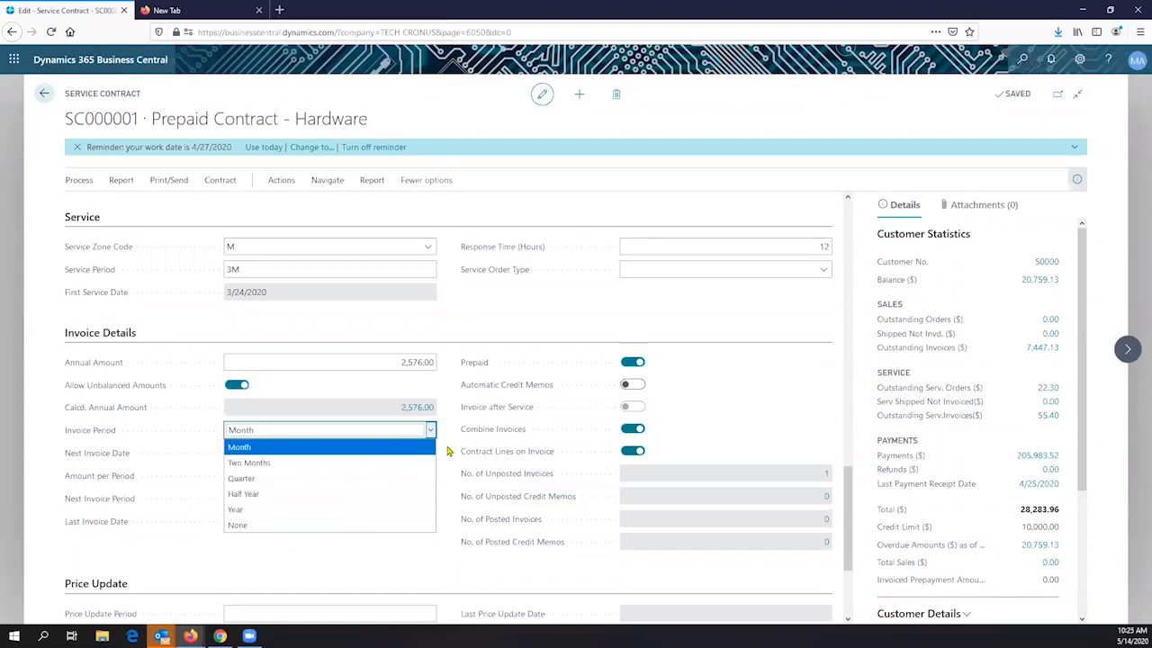
{"action": "left_click", "coordinate": [357, 447]}
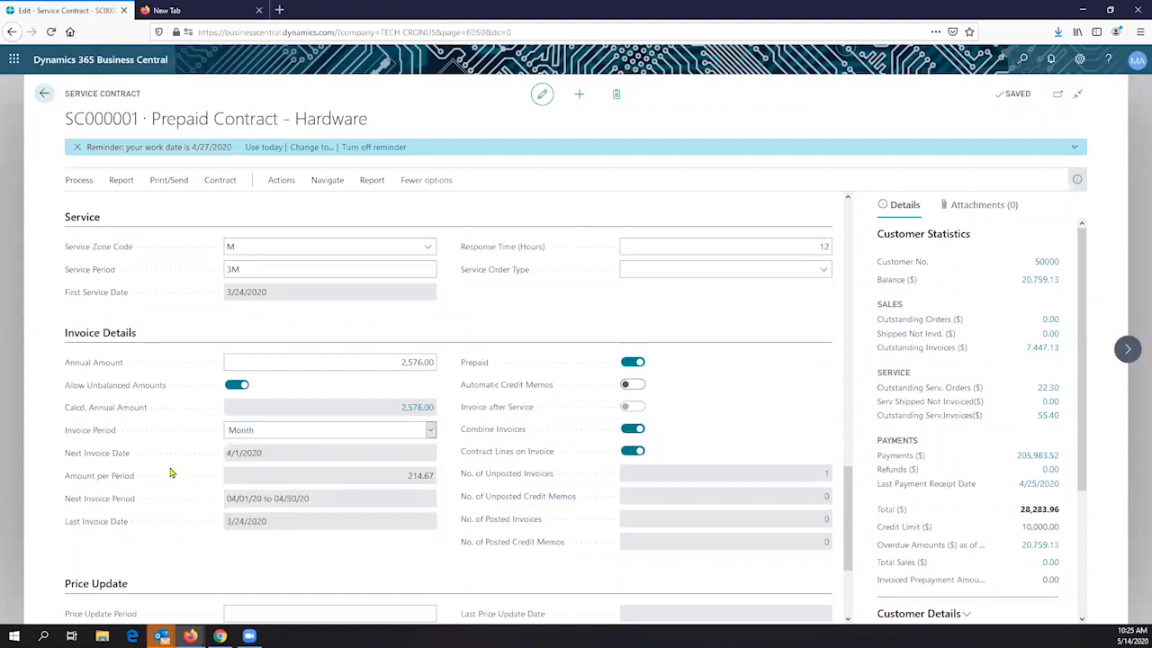
{"action": "left_click_drag", "start_coordinate": [273, 450], "coordinate": [232, 465]}
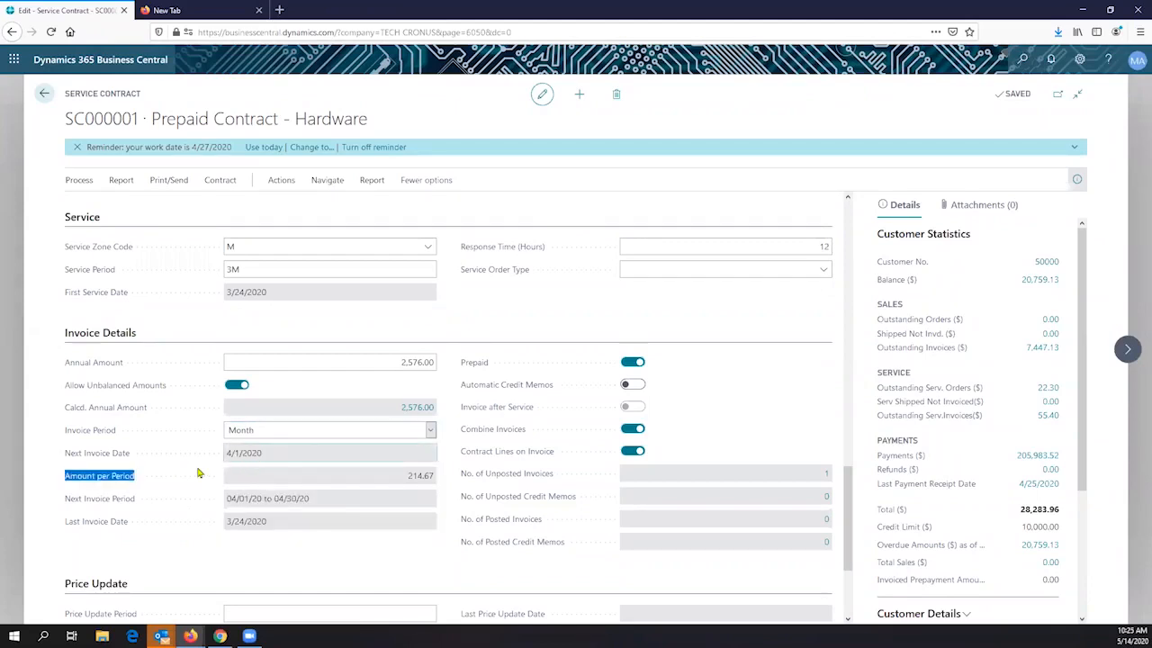
{"action": "left_click", "coordinate": [226, 457]}
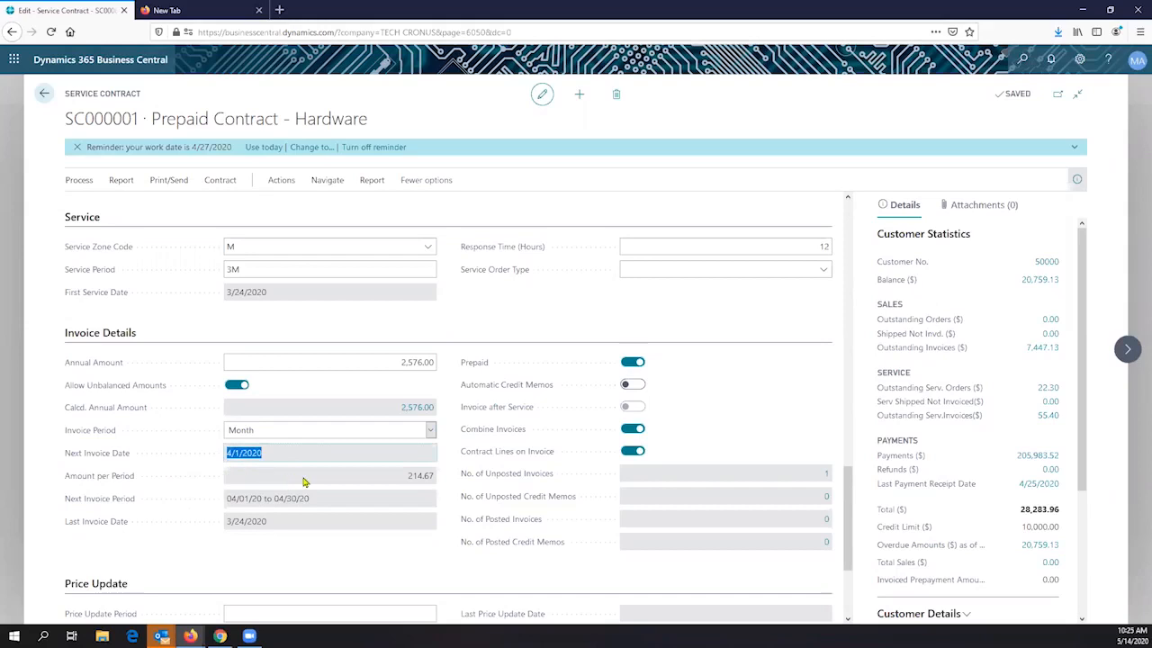
{"action": "left_click_drag", "start_coordinate": [406, 481], "coordinate": [430, 484]}
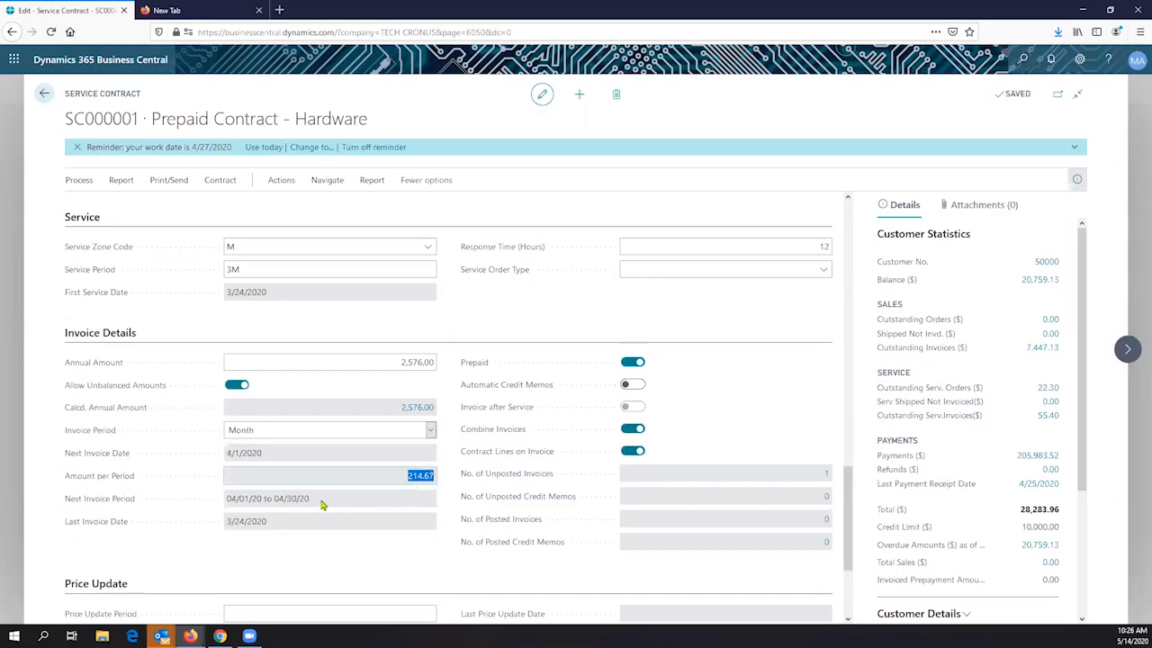
{"action": "left_click_drag", "start_coordinate": [321, 504], "coordinate": [226, 509]}
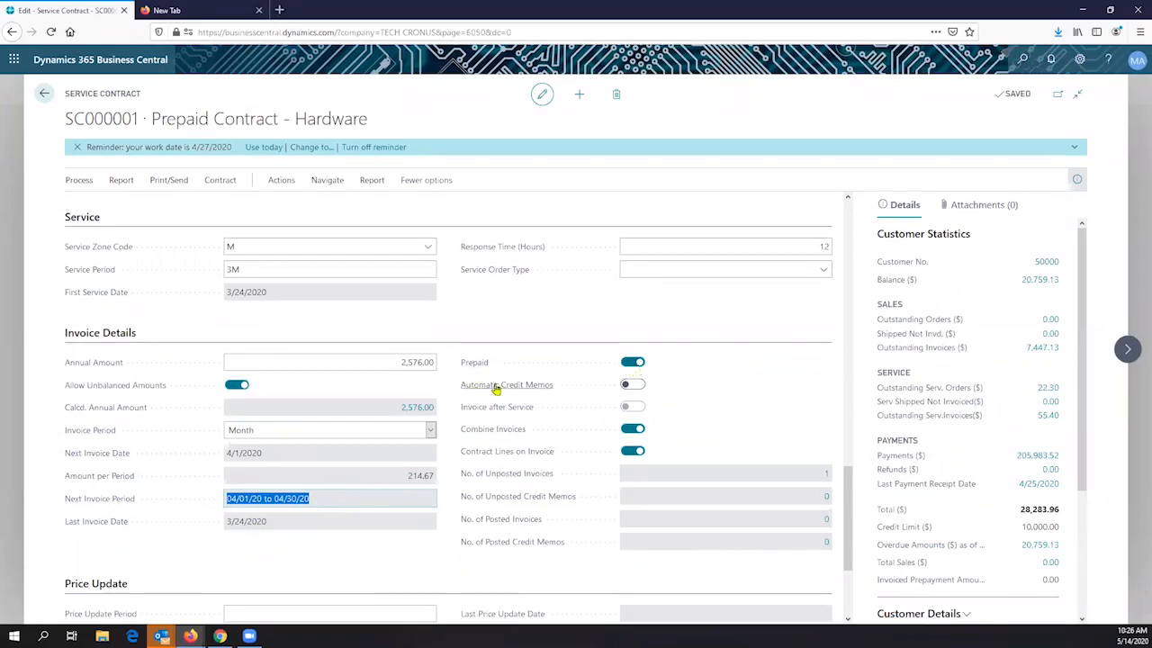
Step: Examine the contract's remaining Invoice Details options and its Price Update section
{"action": "mouse_move", "coordinate": [522, 387]}
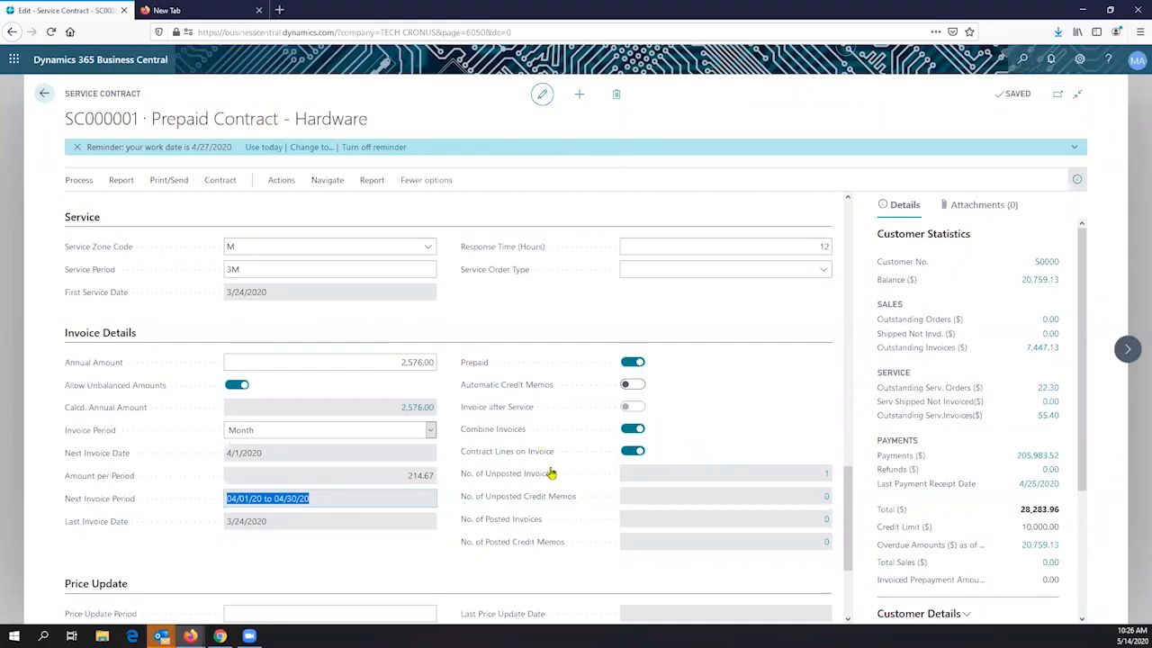
{"action": "scroll", "coordinate": [417, 491], "scroll_direction": "down", "scroll_amount": 1}
{"action": "scroll", "coordinate": [416, 490], "scroll_direction": "down", "scroll_amount": 1}
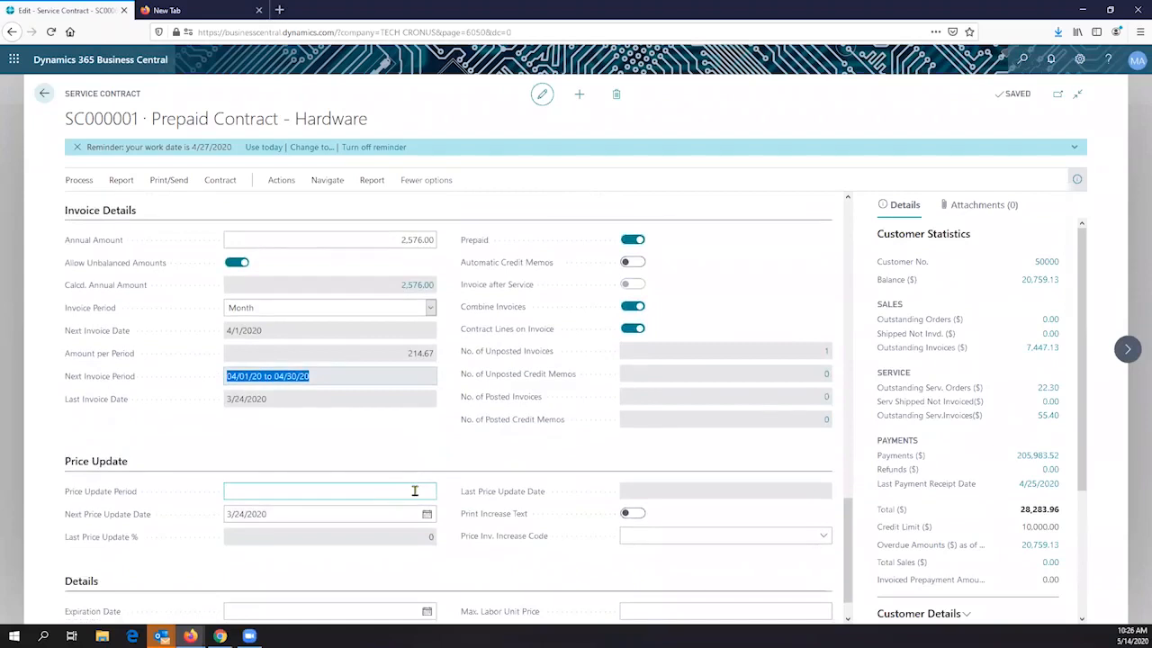
{"action": "scroll", "coordinate": [414, 489], "scroll_direction": "down", "scroll_amount": 1}
Step: Review the service items on the contract lines by their descriptions, through SERV00011 and the empty line below it
{"action": "scroll", "coordinate": [386, 496], "scroll_direction": "up", "scroll_amount": 15}
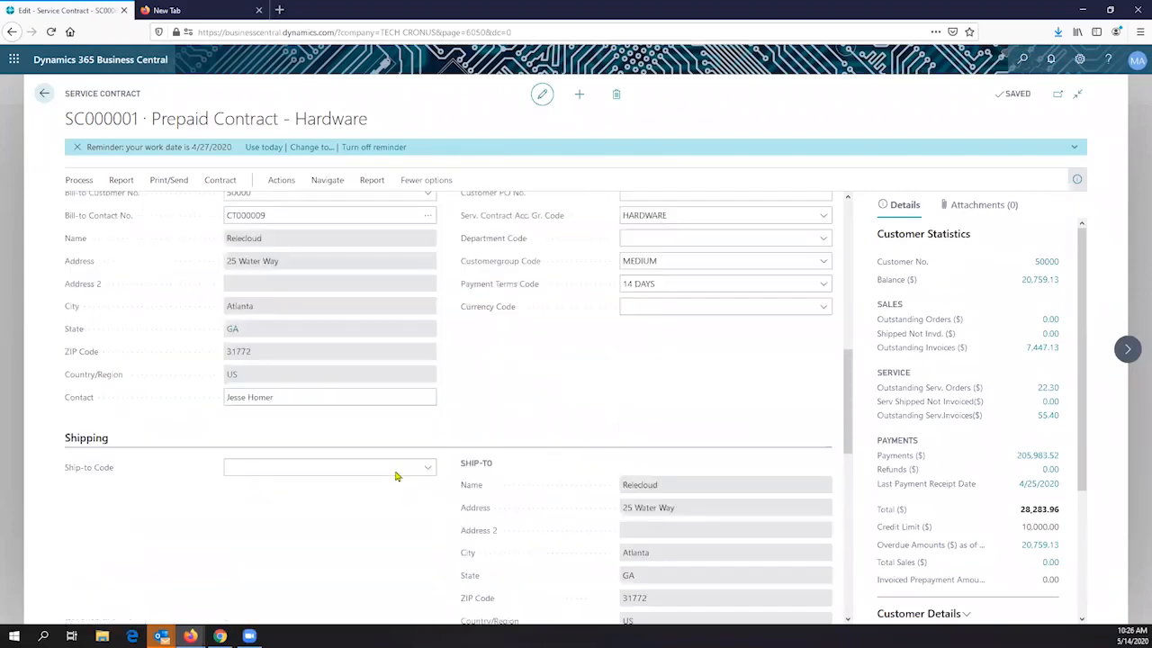
{"action": "scroll", "coordinate": [444, 453], "scroll_direction": "down", "scroll_amount": 2}
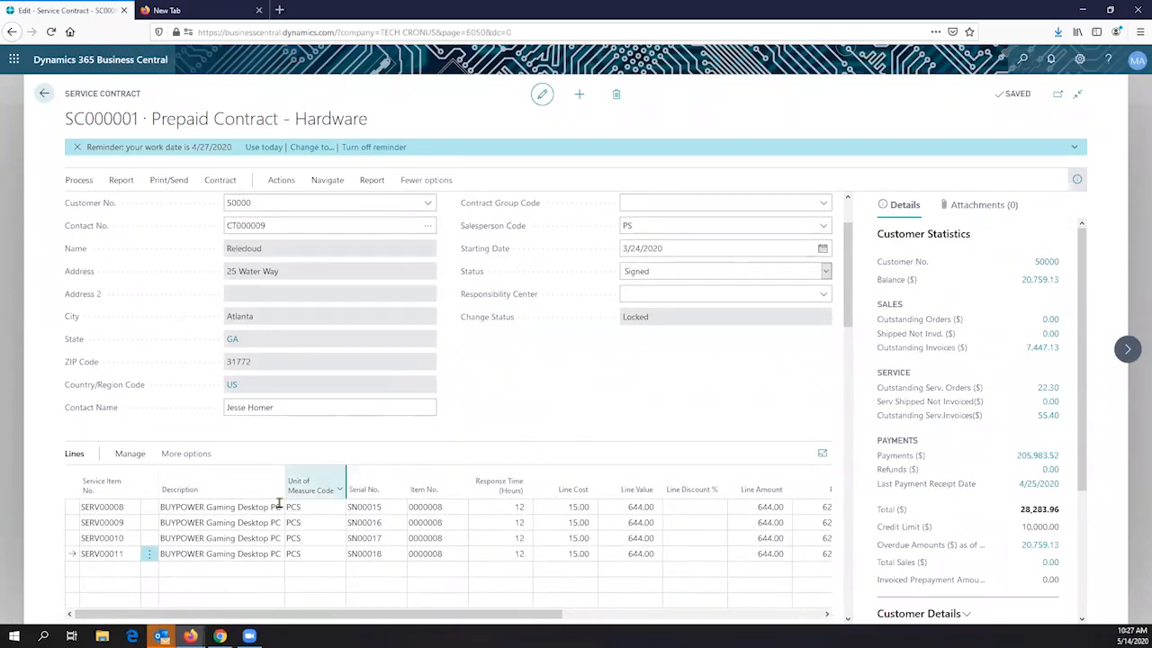
{"action": "left_click", "coordinate": [204, 527]}
{"action": "left_click", "coordinate": [198, 539]}
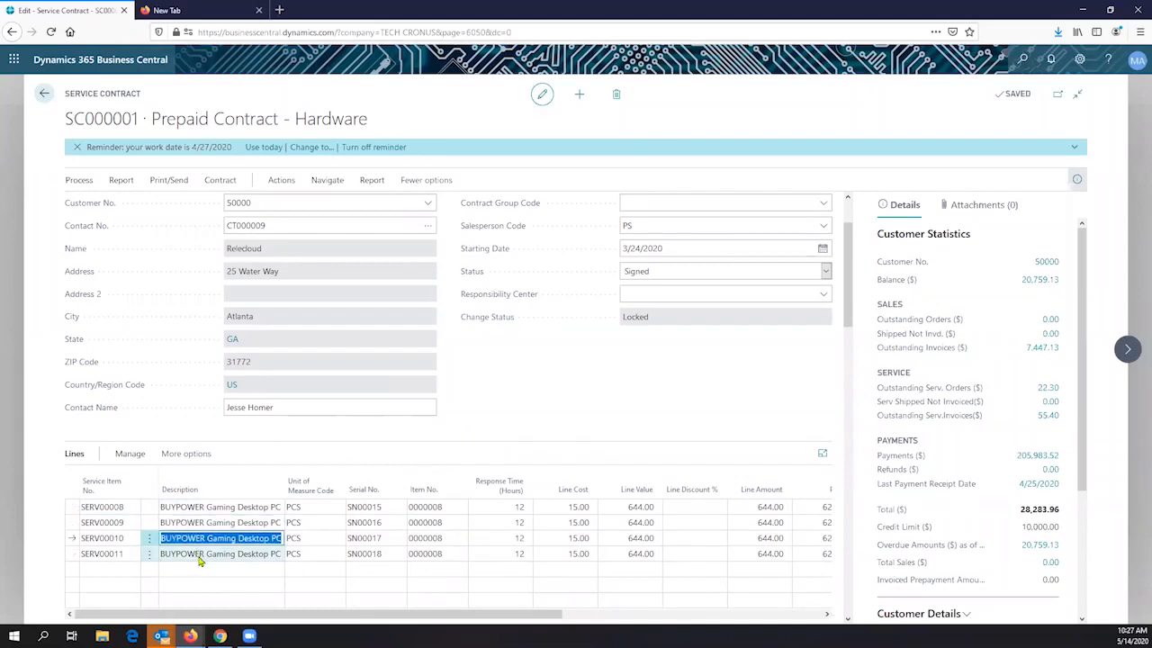
{"action": "left_click", "coordinate": [197, 555]}
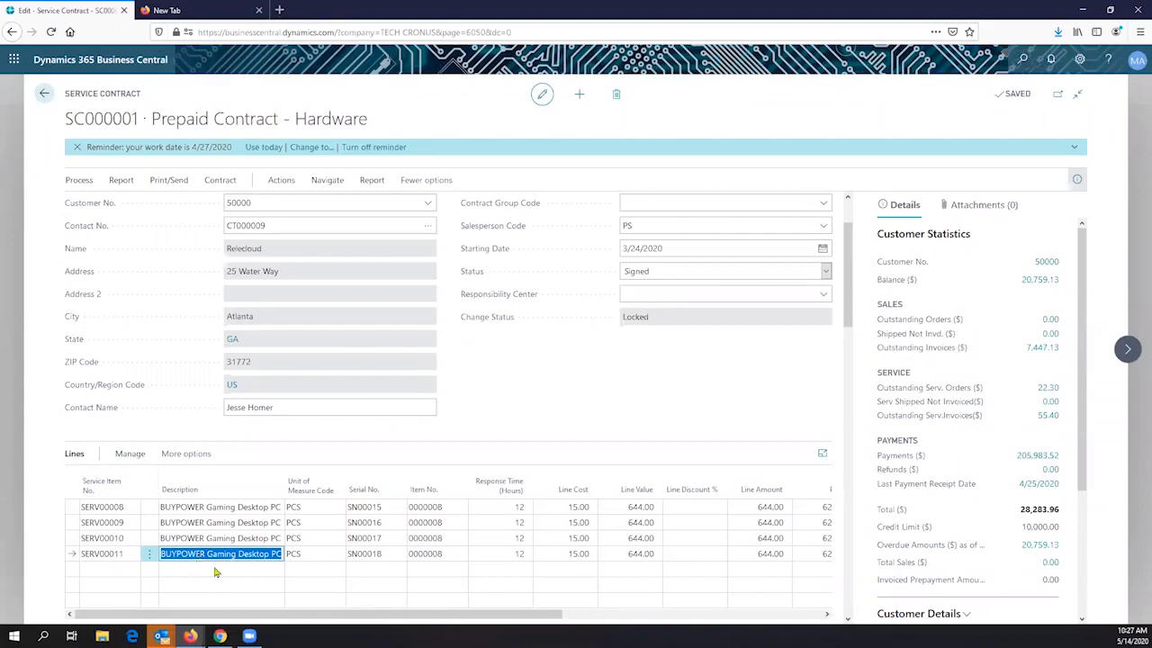
{"action": "left_click", "coordinate": [206, 569]}
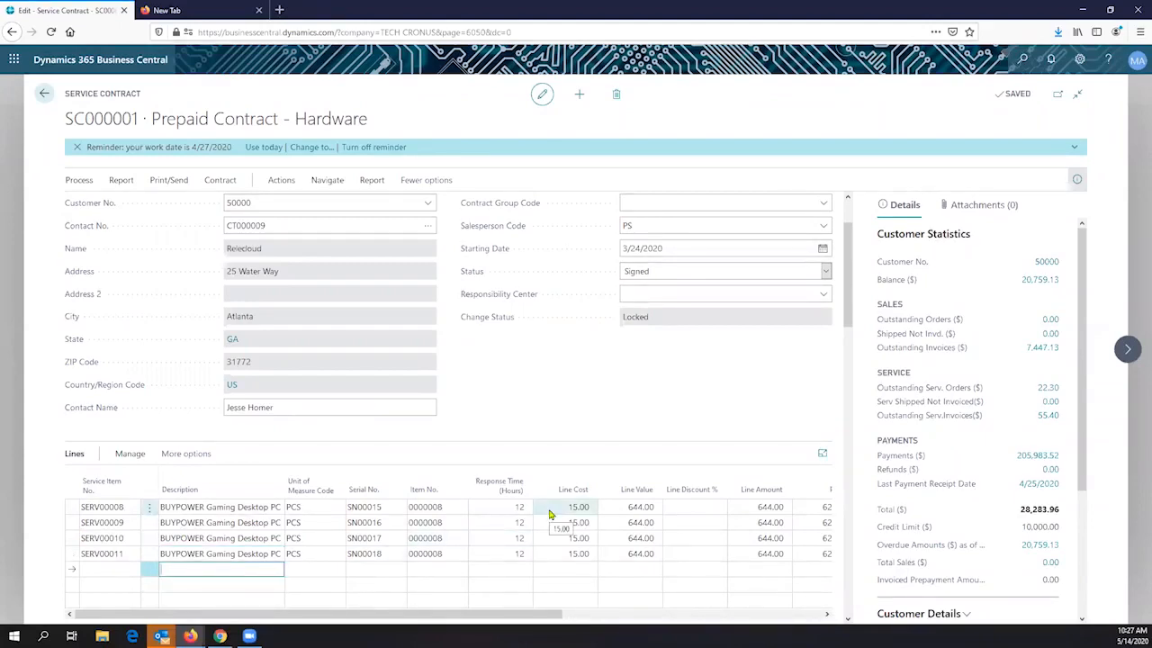
Step: Examine the Line Cost and Line Discount % values on the contract's service item lines
{"action": "left_click", "coordinate": [556, 513]}
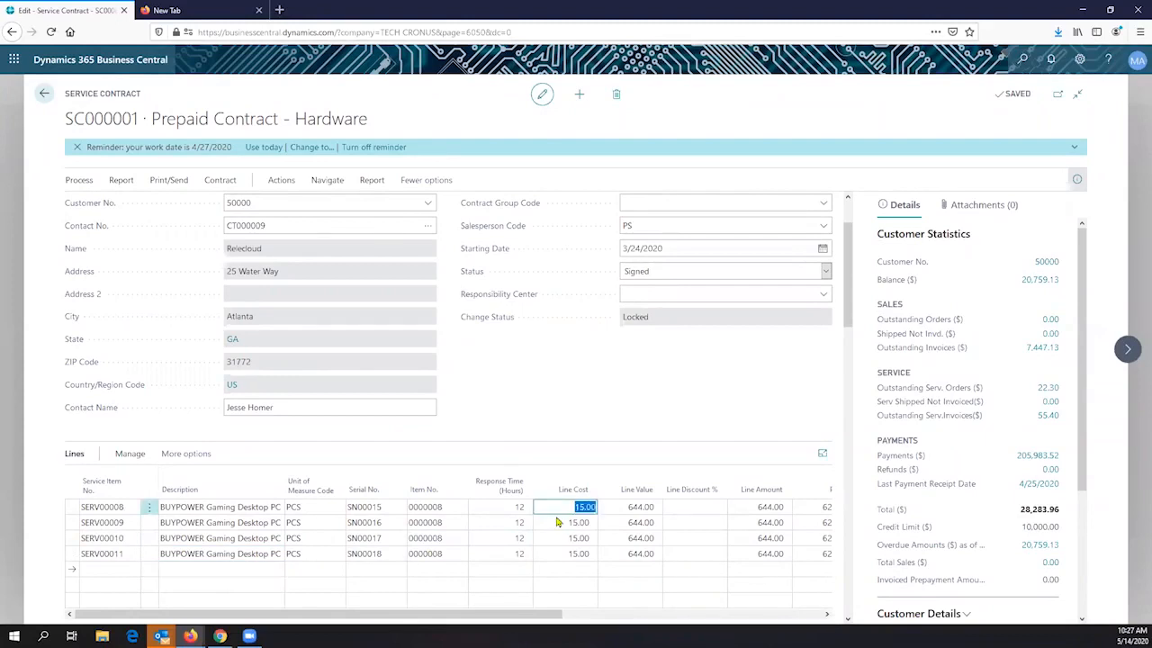
{"action": "left_click", "coordinate": [555, 527]}
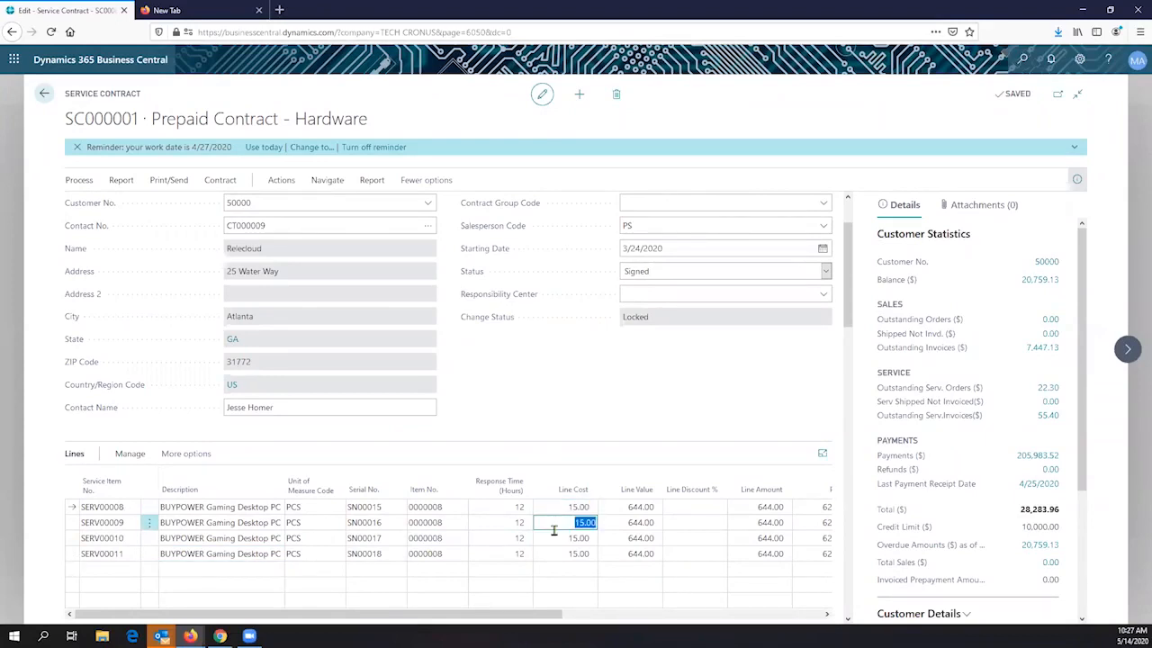
{"action": "left_click", "coordinate": [703, 521]}
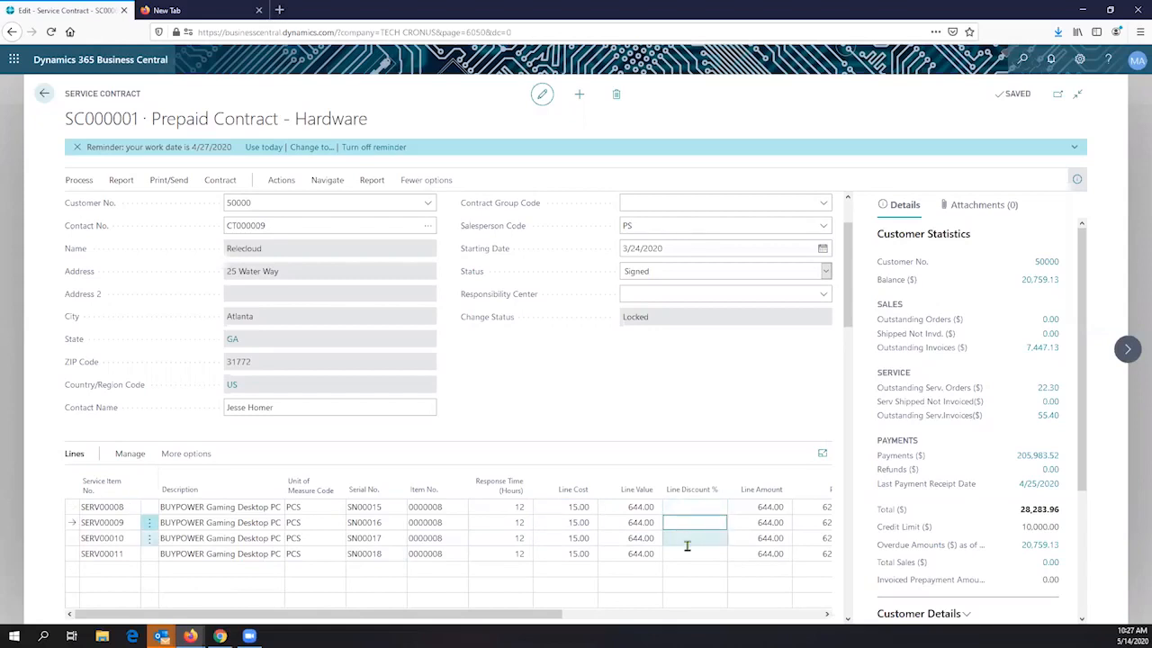
{"action": "left_click", "coordinate": [689, 539]}
{"action": "left_click", "coordinate": [695, 371]}
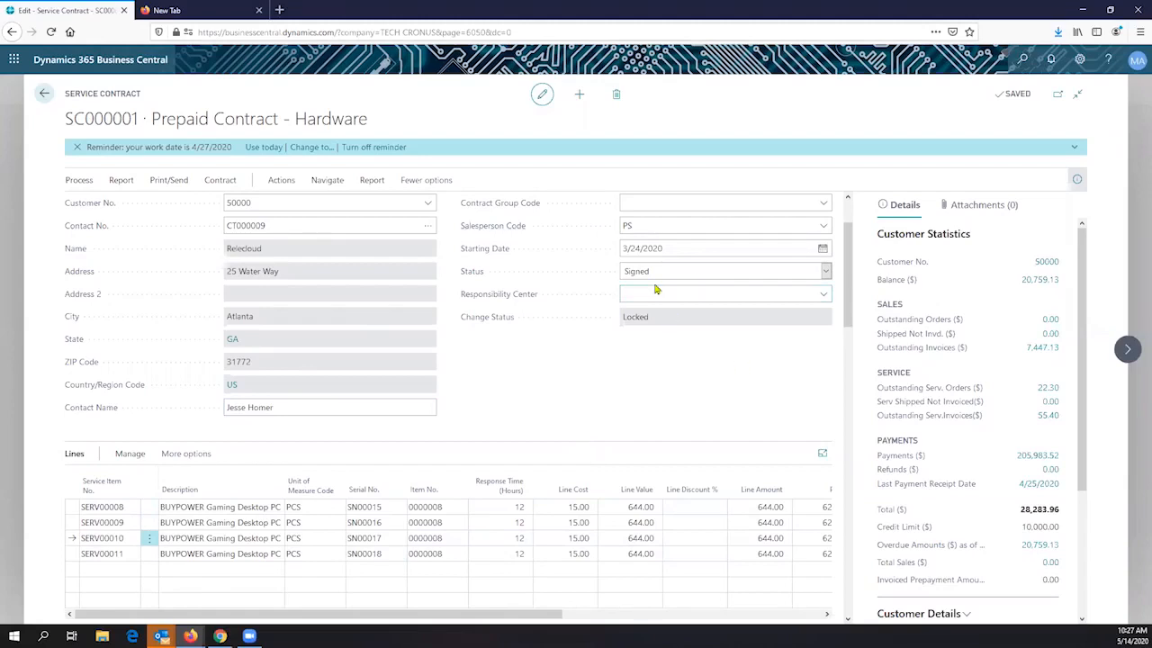
Step: Check the contract's Status options without changing the status, and display the available contract processing actions
{"action": "left_click", "coordinate": [822, 276]}
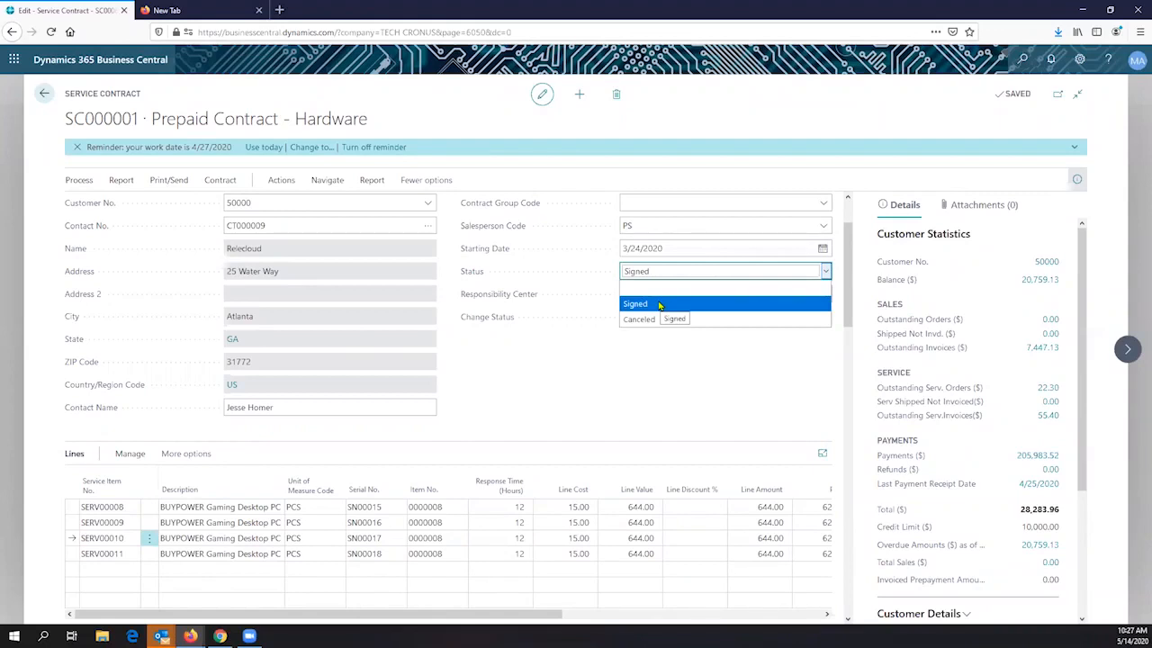
{"action": "left_click", "coordinate": [578, 347]}
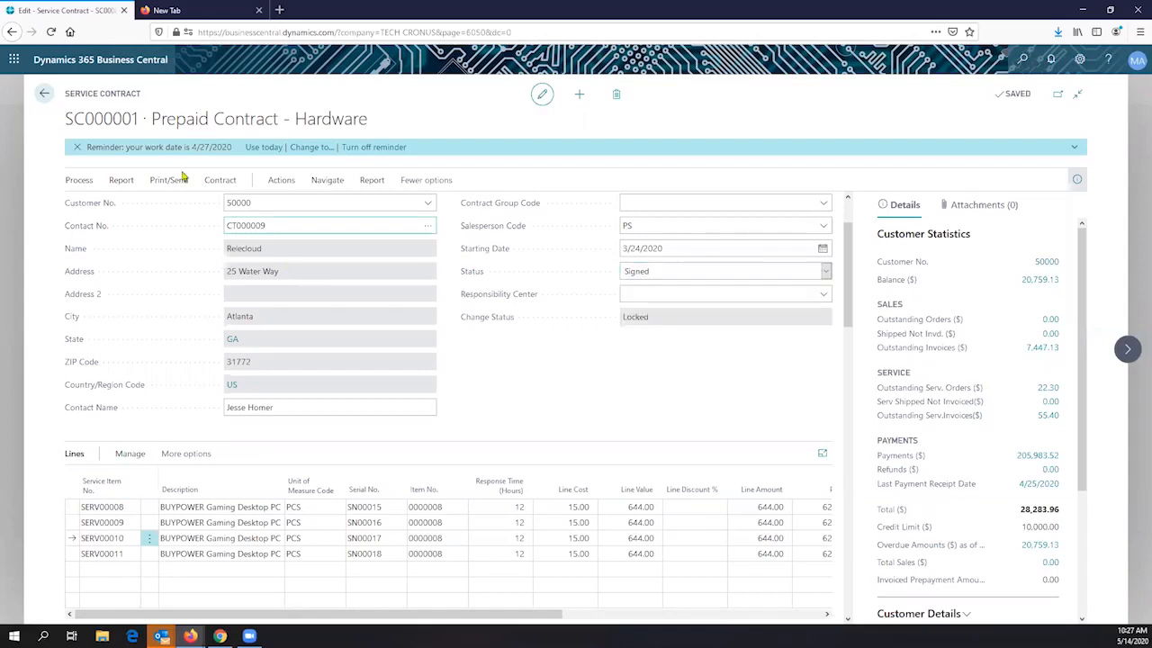
{"action": "left_click", "coordinate": [77, 181]}
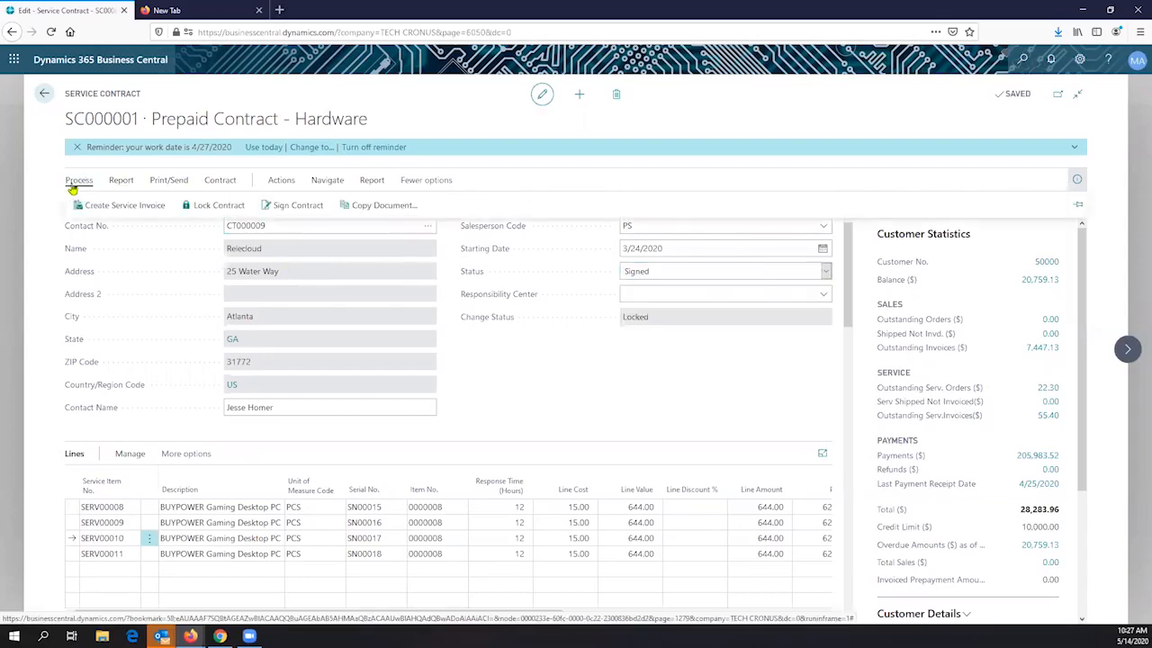